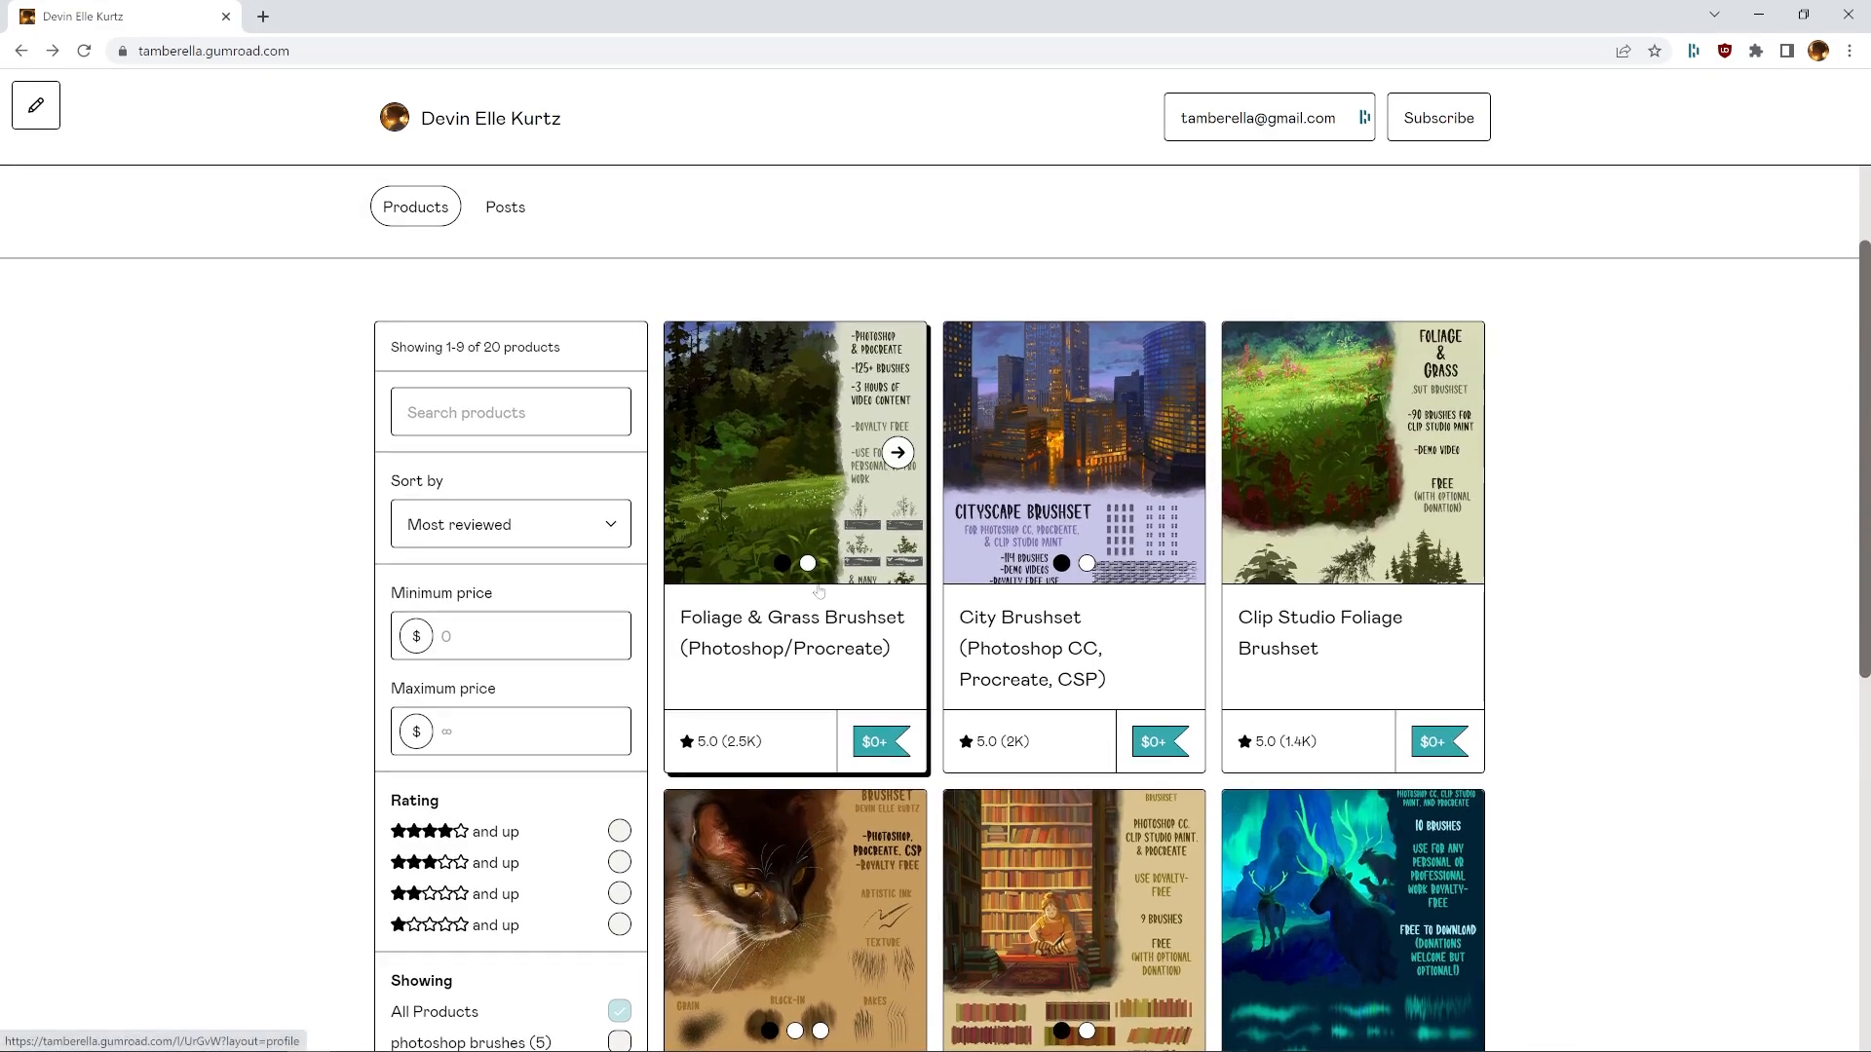
View the Foliage & Grass Brushset product page, return to the product list and switch to Photoshop
left_click(824, 535)
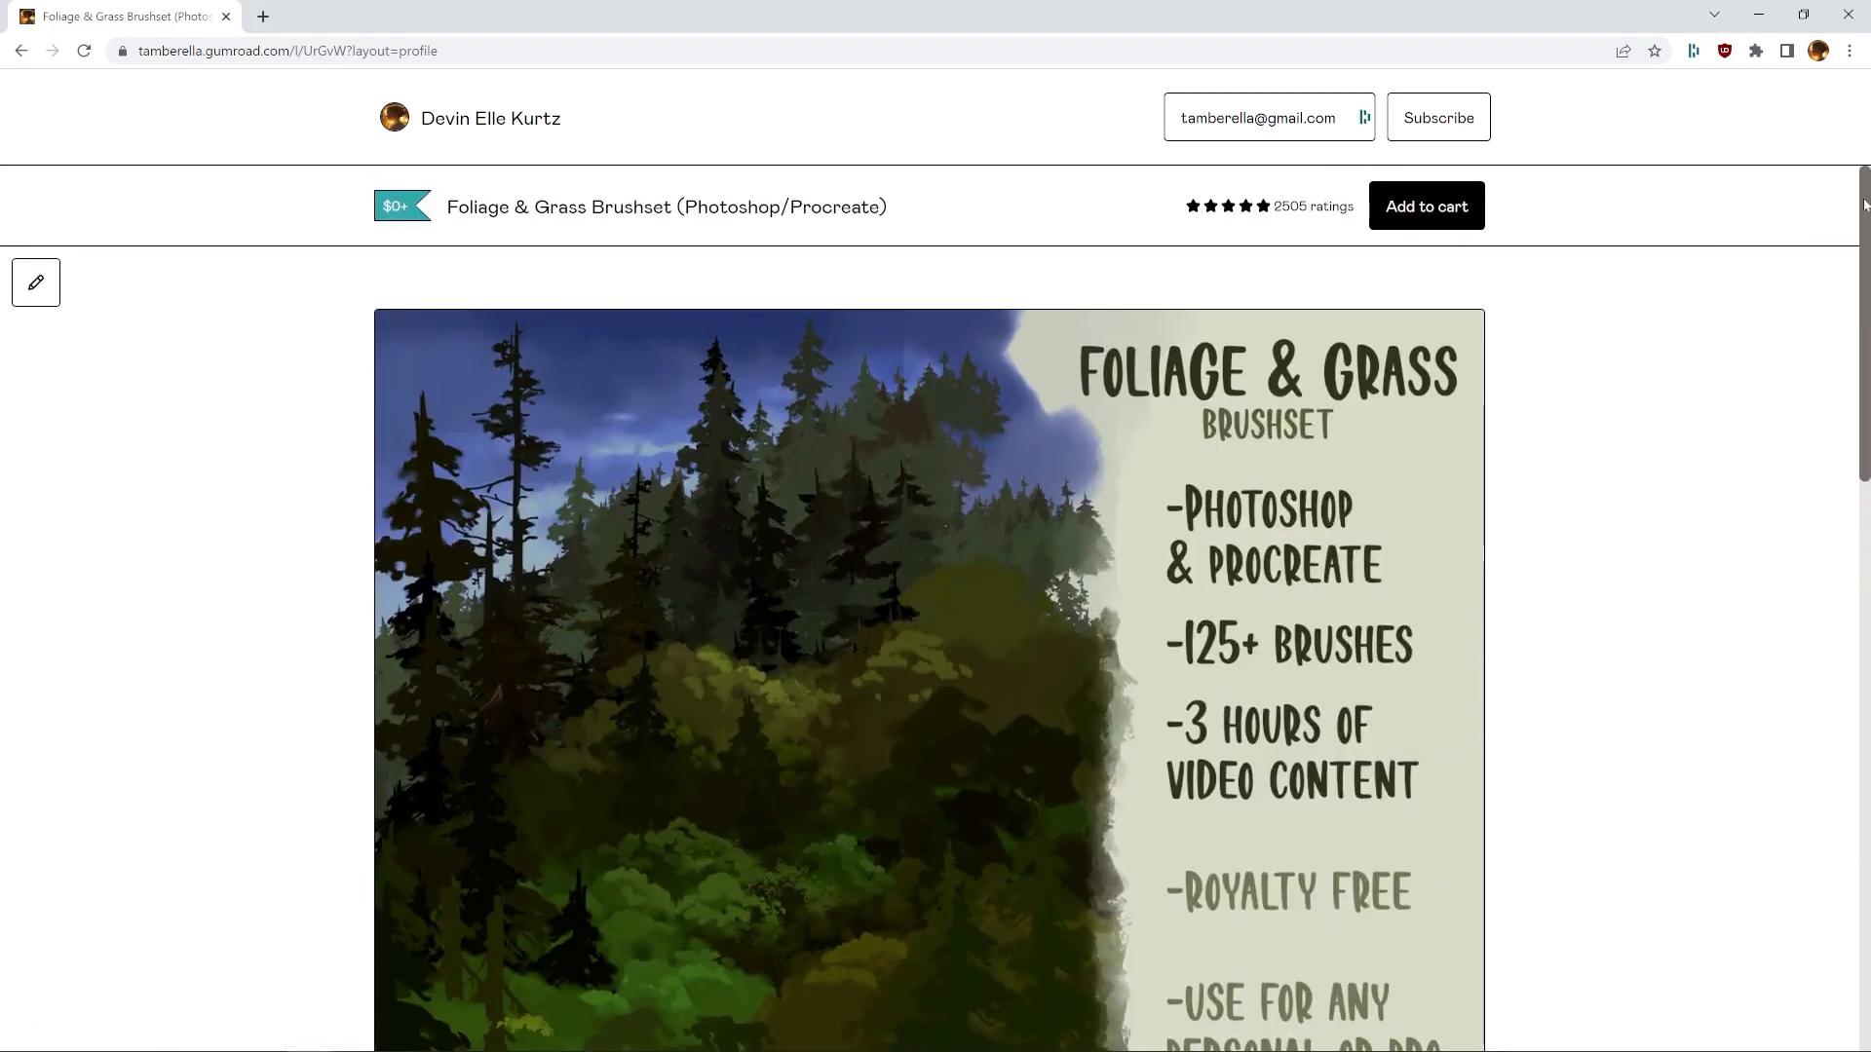
mouse_move(1864, 205)
left_mouse_down()
mouse_move(1868, 585)
mouse_move(1858, 213)
left_mouse_up()
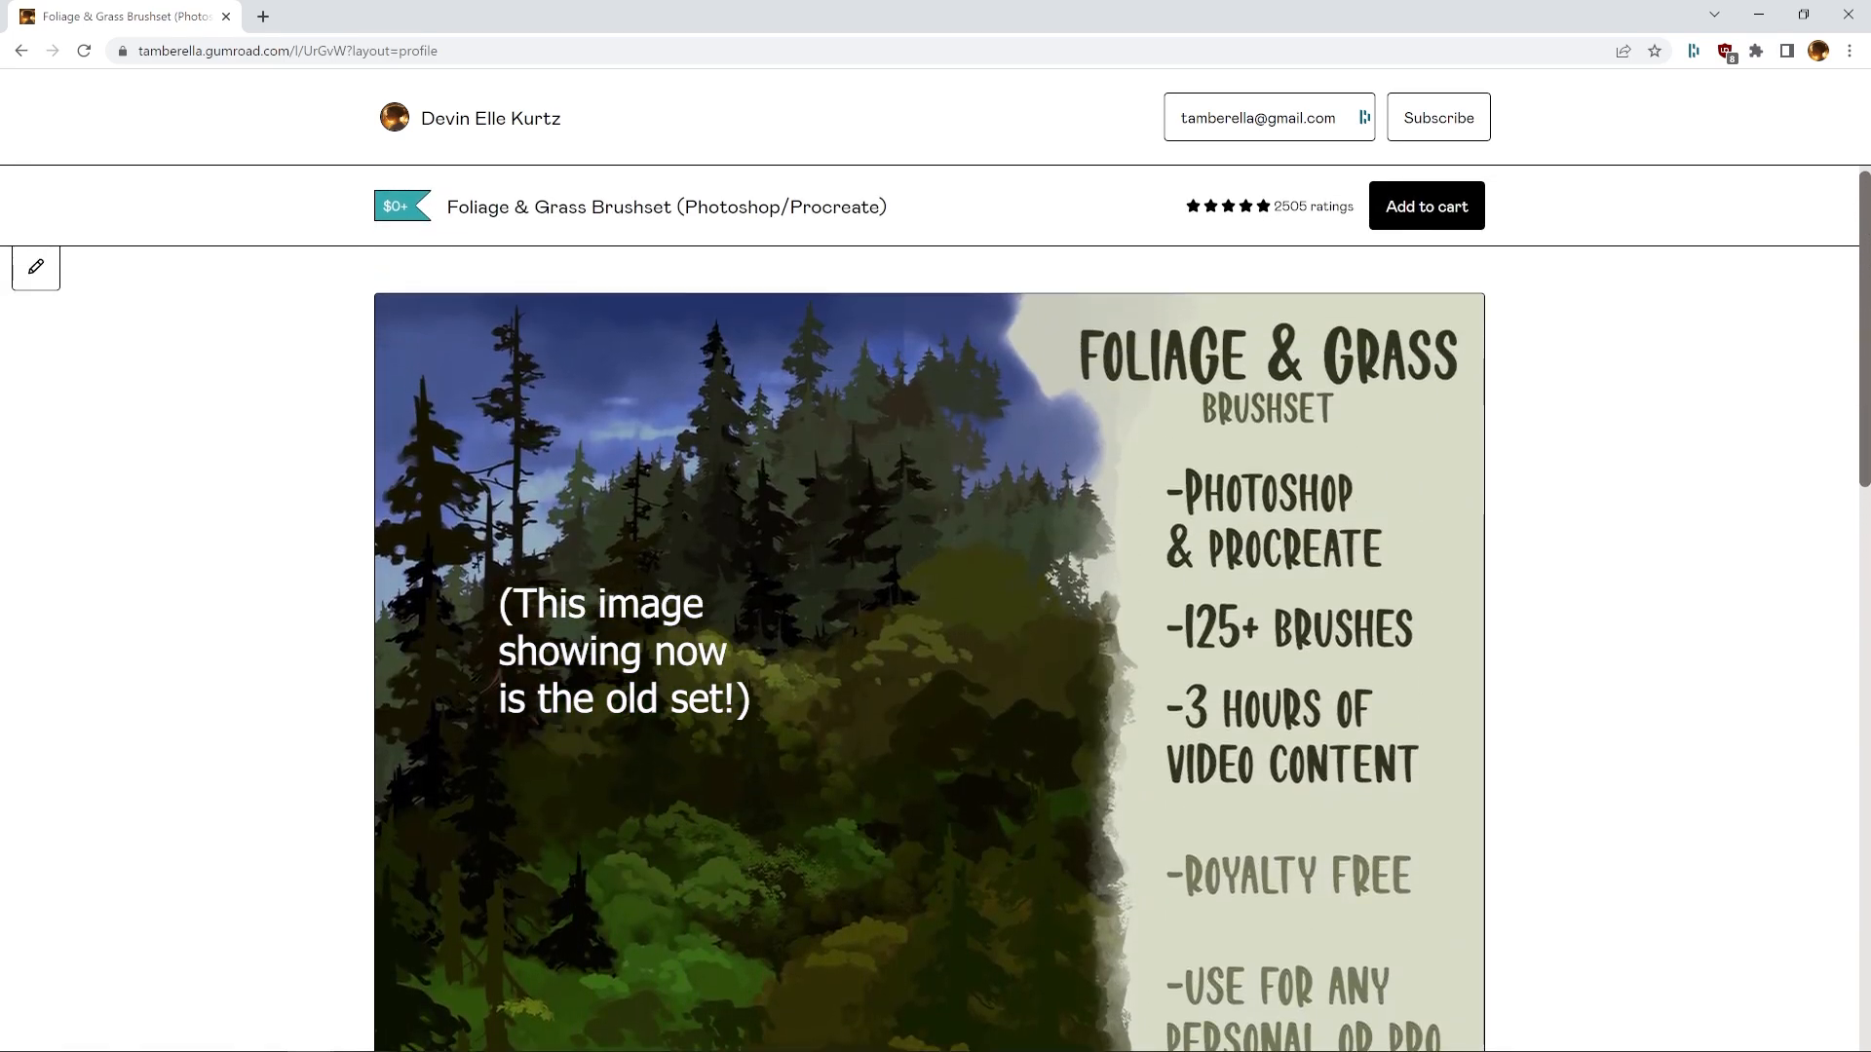
left_click(21, 51)
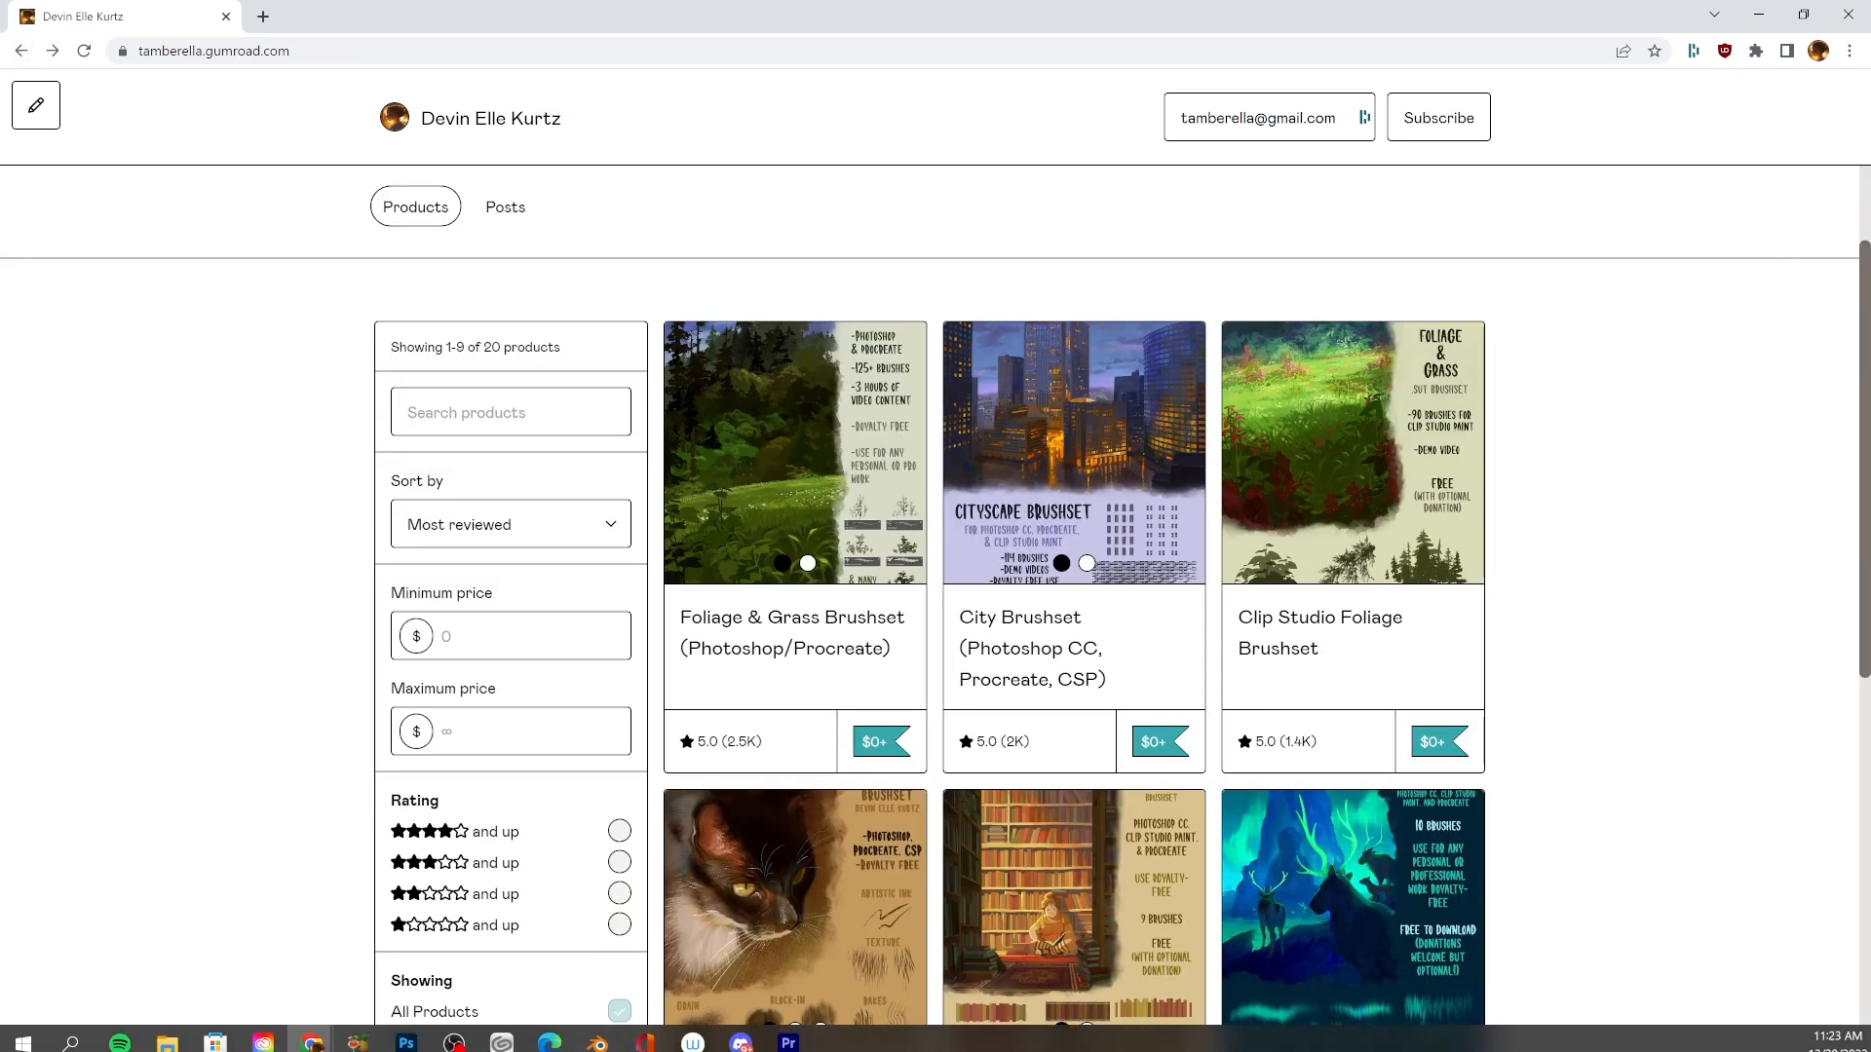
left_click(406, 1031)
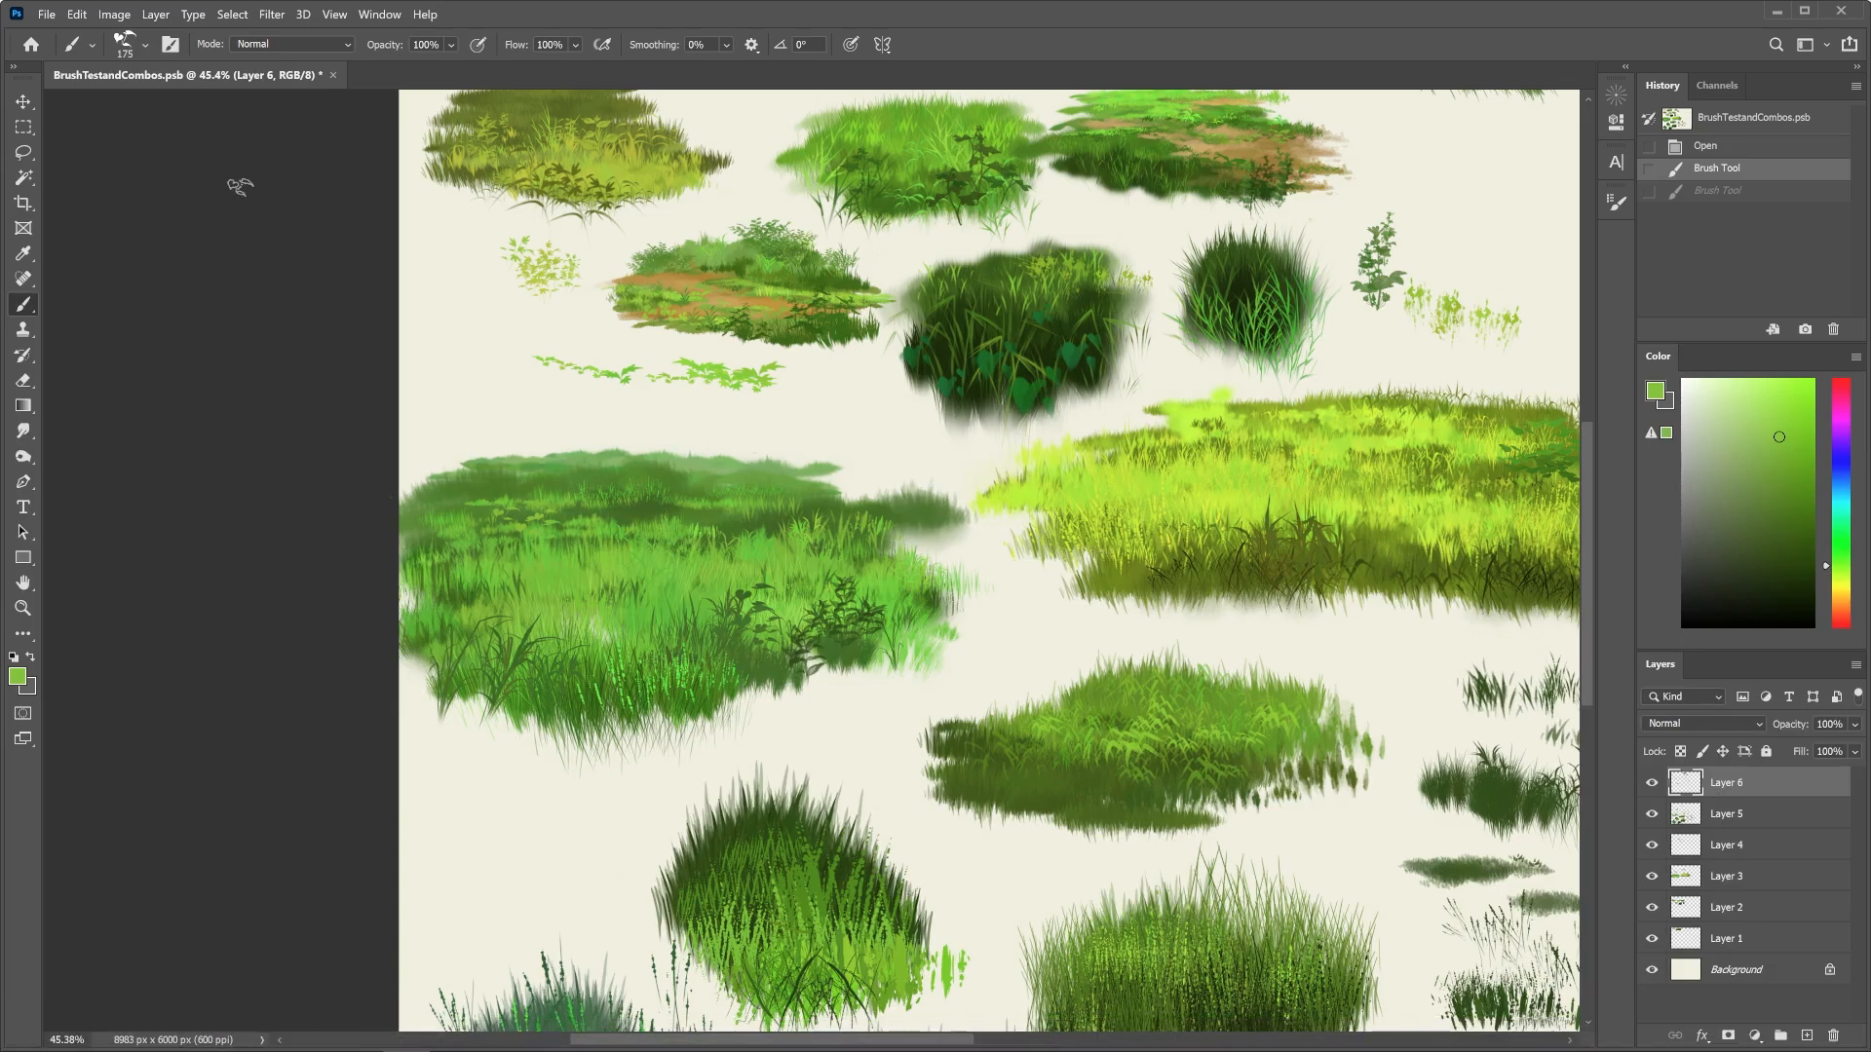
Import the GrassPack2 ABR brush file from the Photoshop folder inside Final Brush Files
left_click(146, 44)
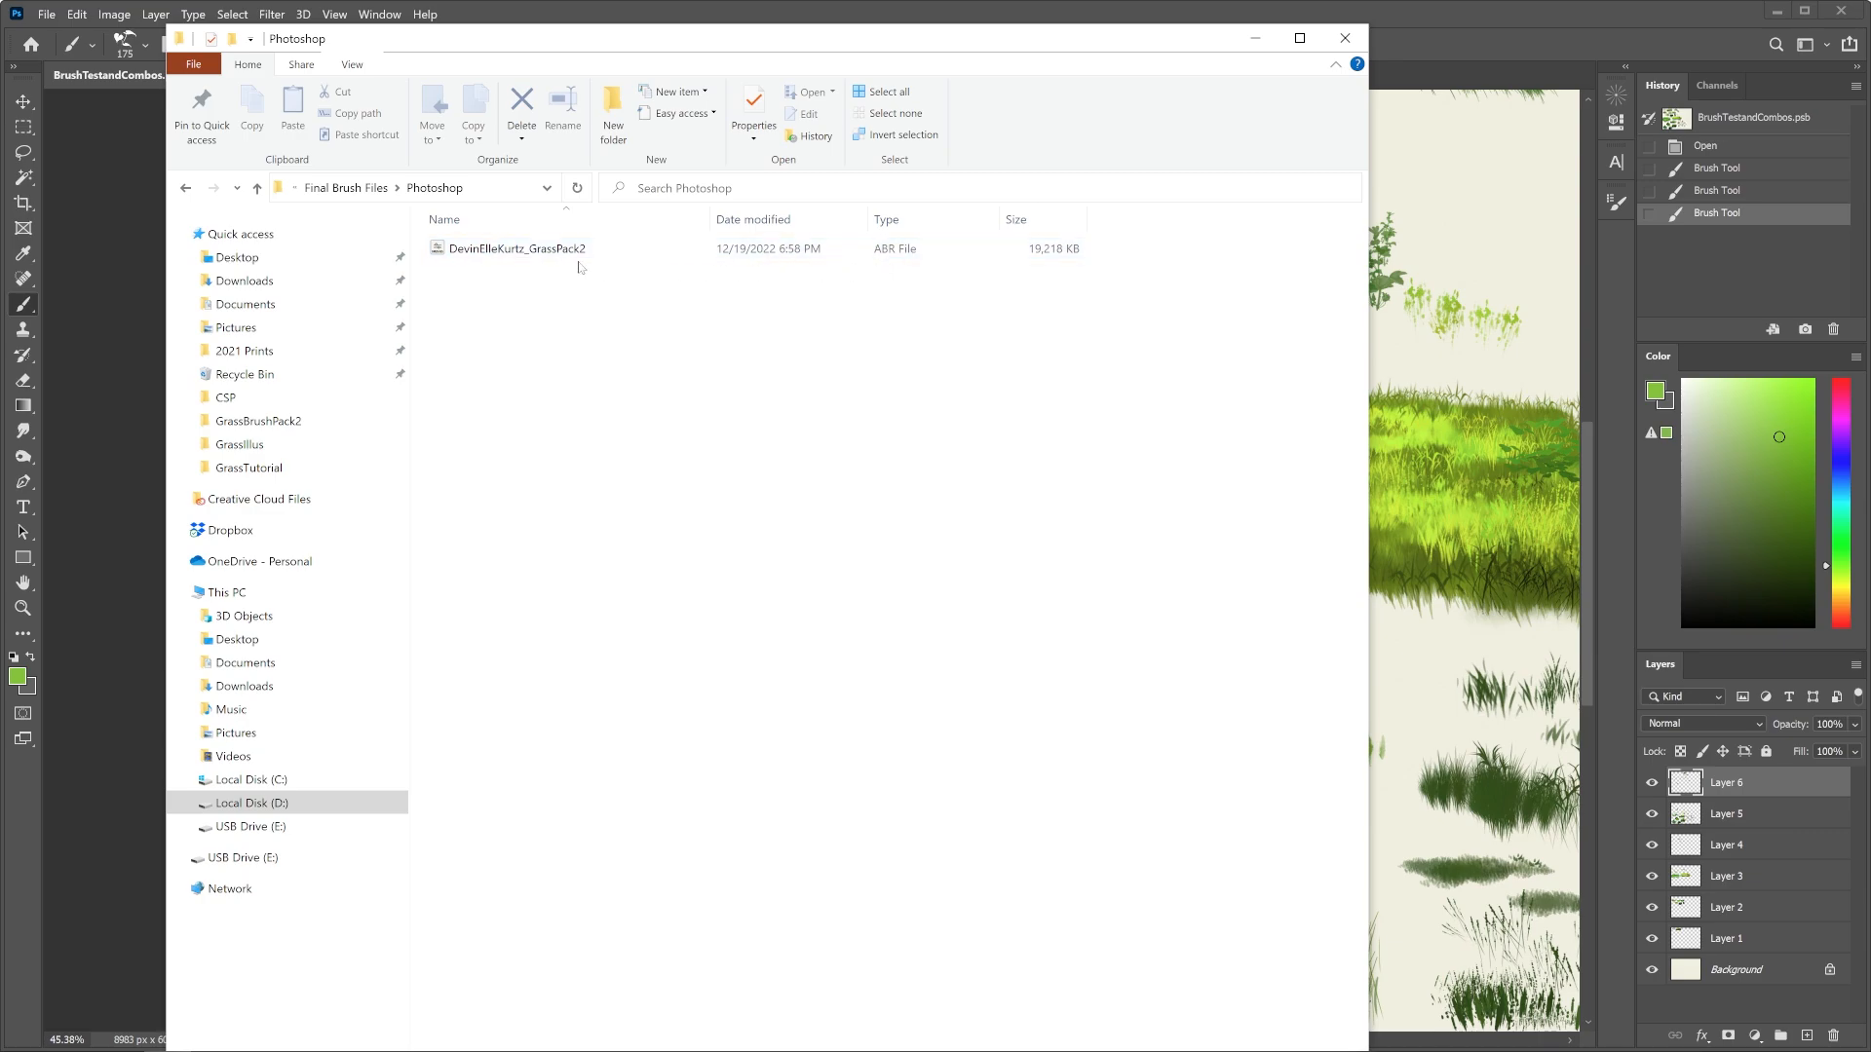
left_click(145, 45)
left_click(578, 79)
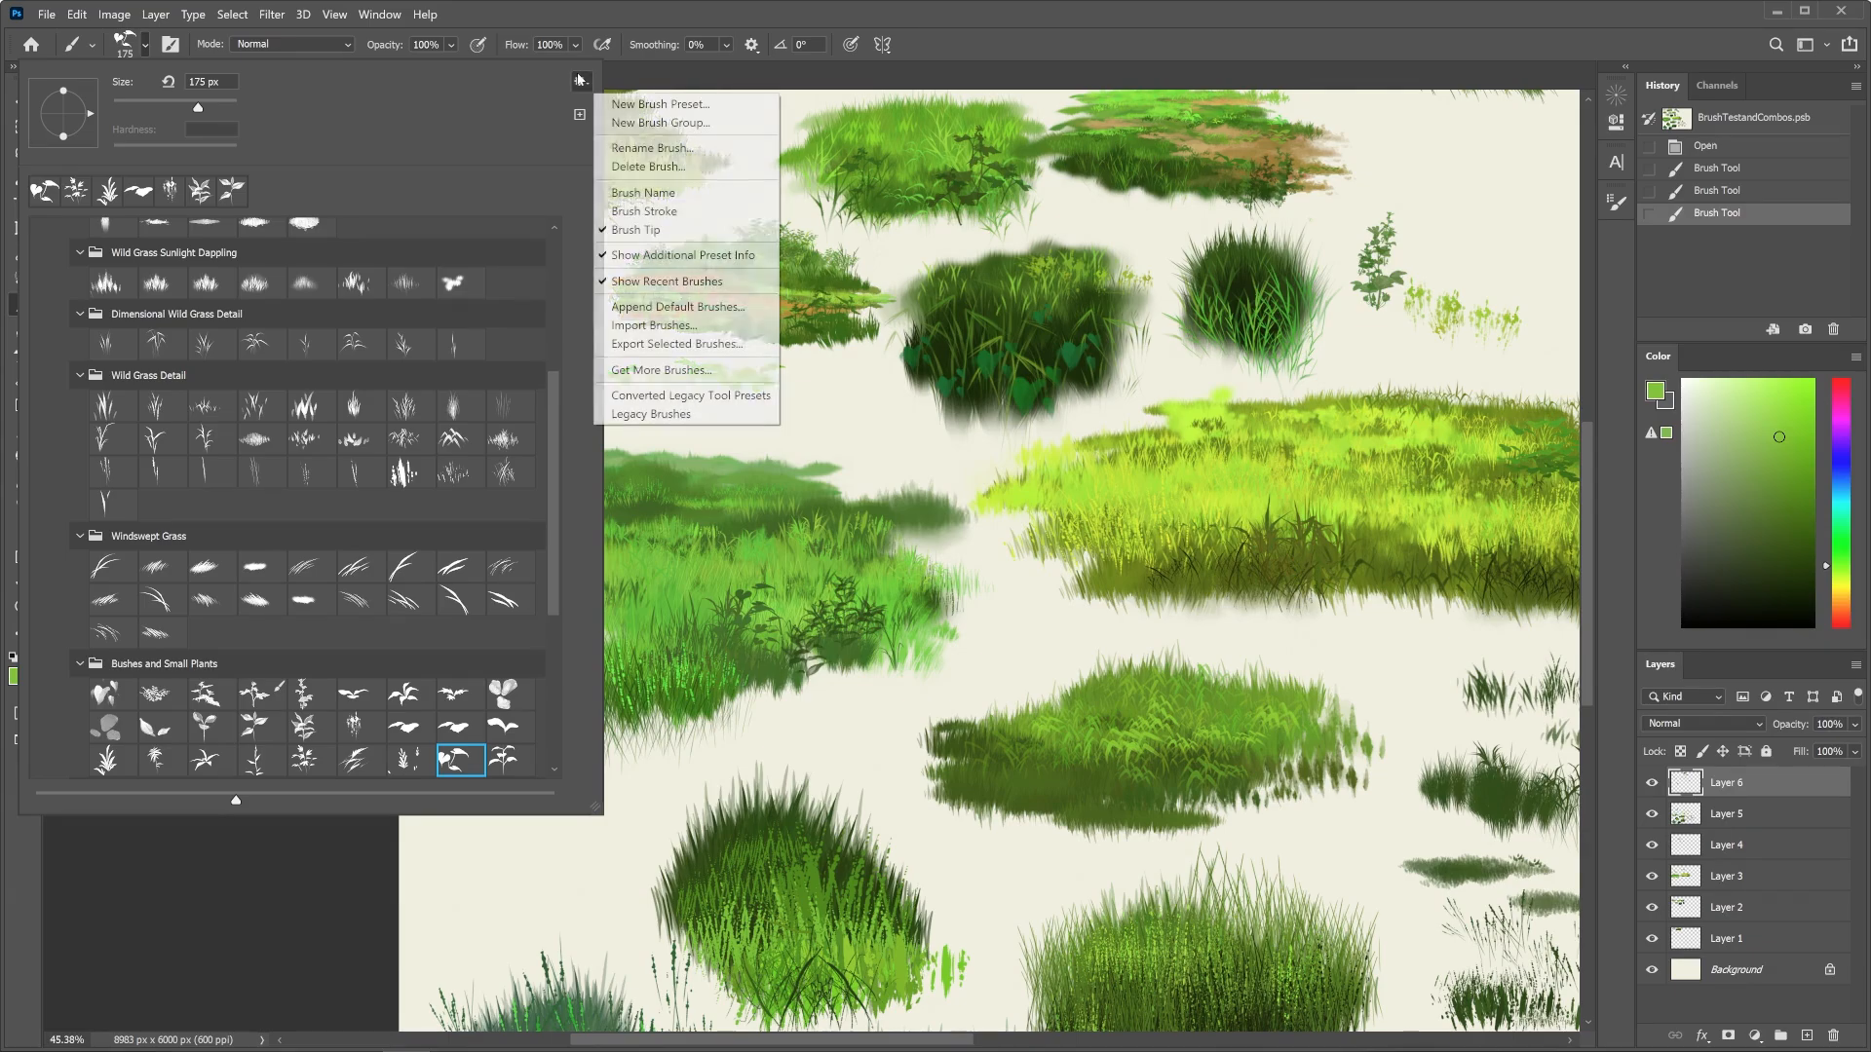
left_click(675, 327)
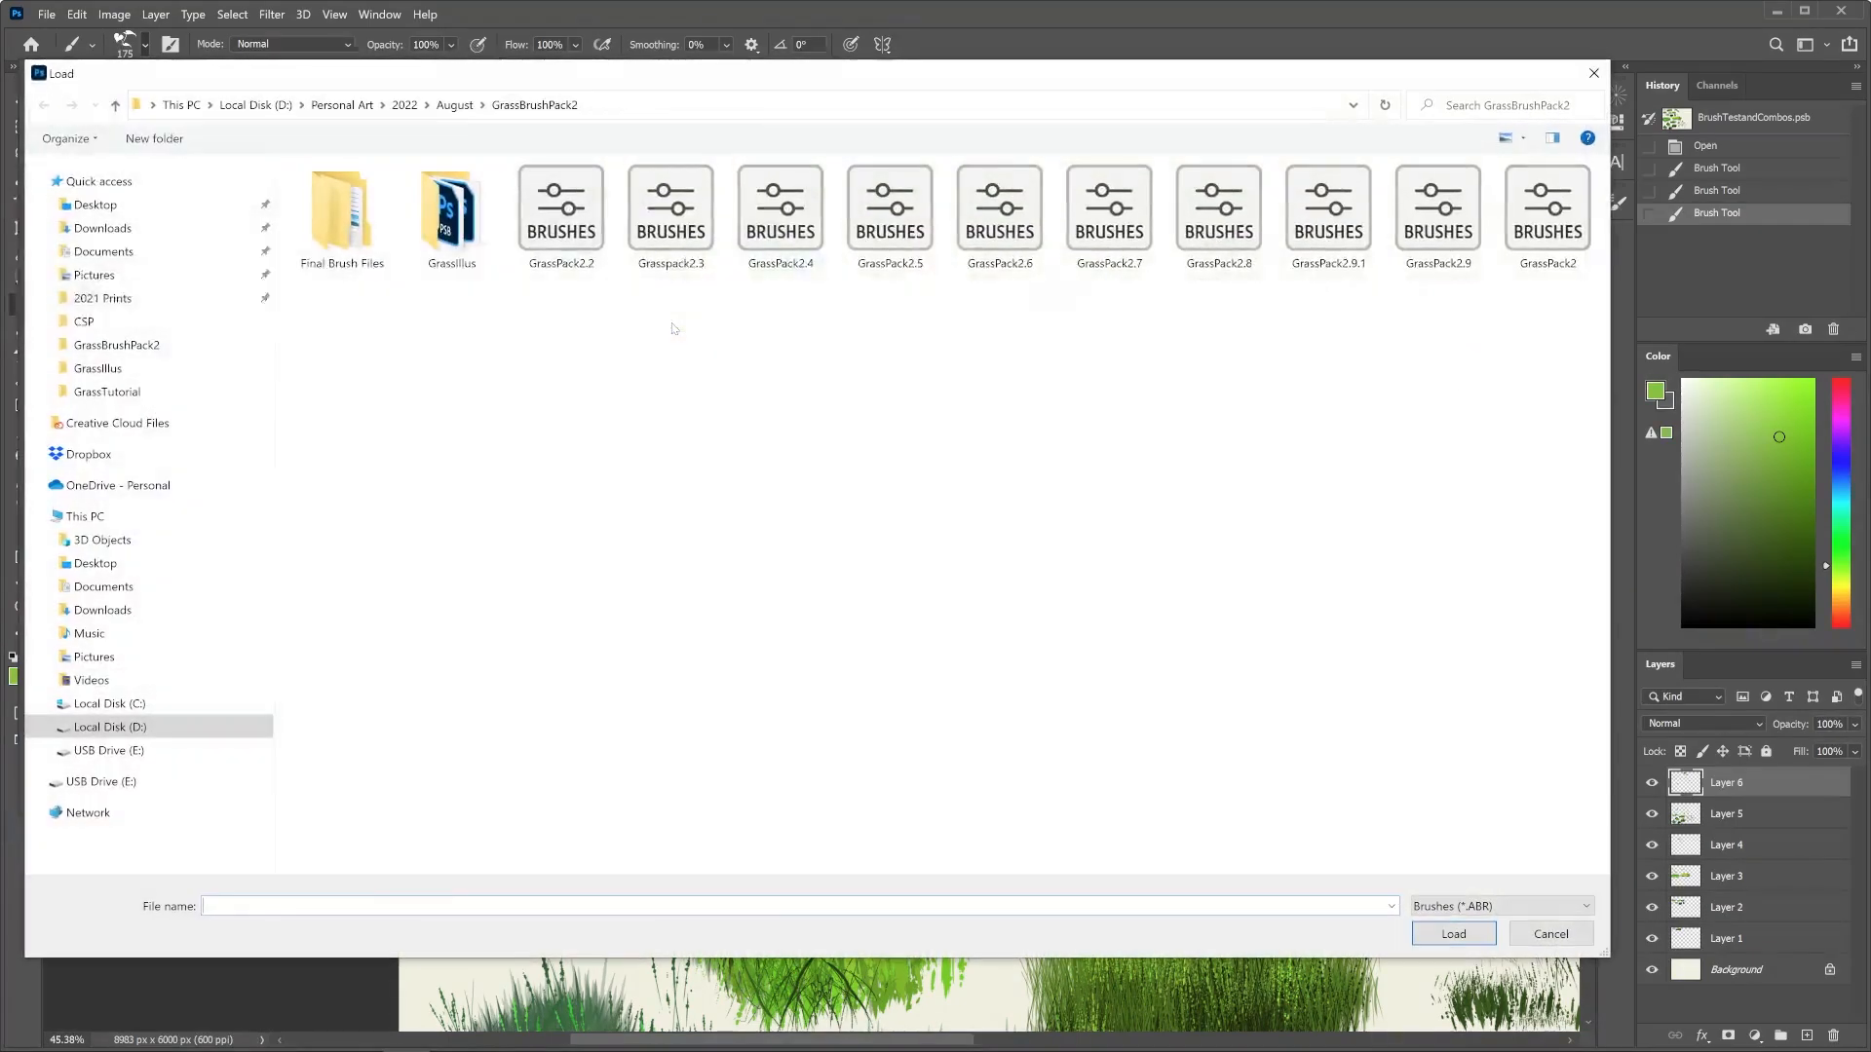
double_click(432, 204)
left_click(433, 199)
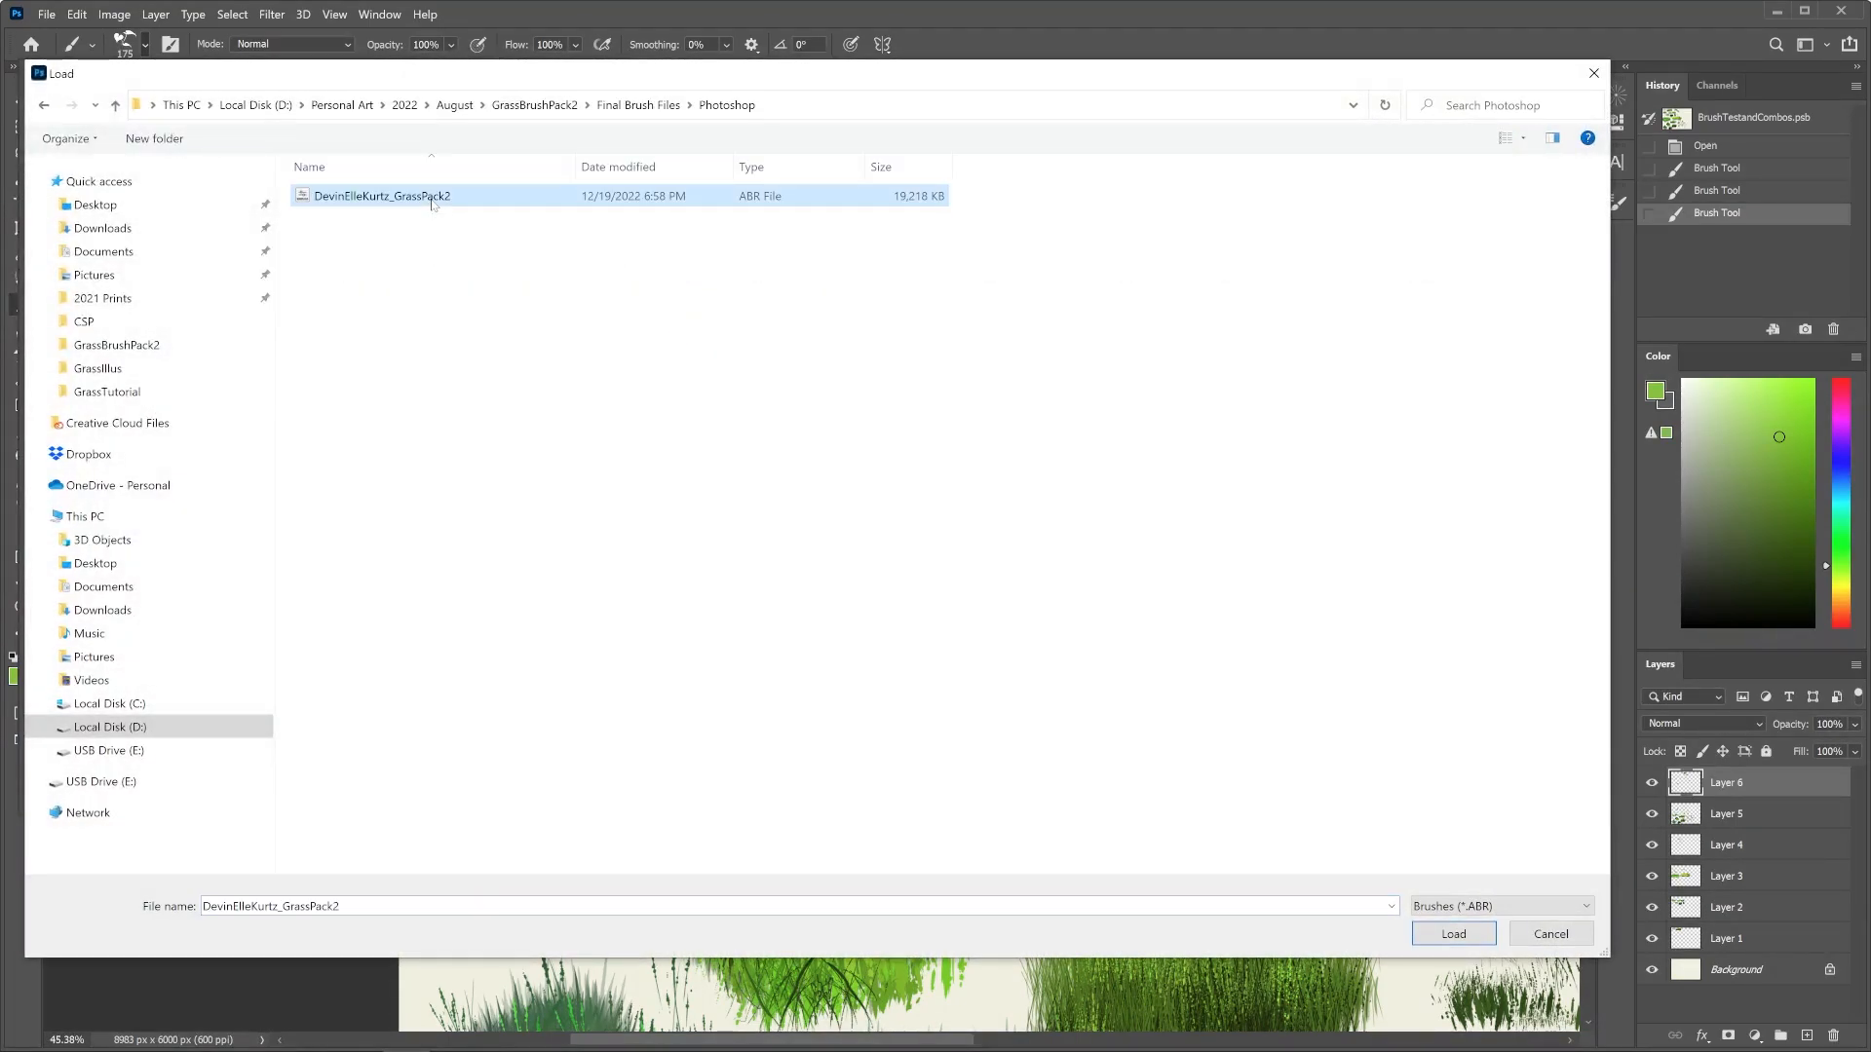
left_click(1453, 934)
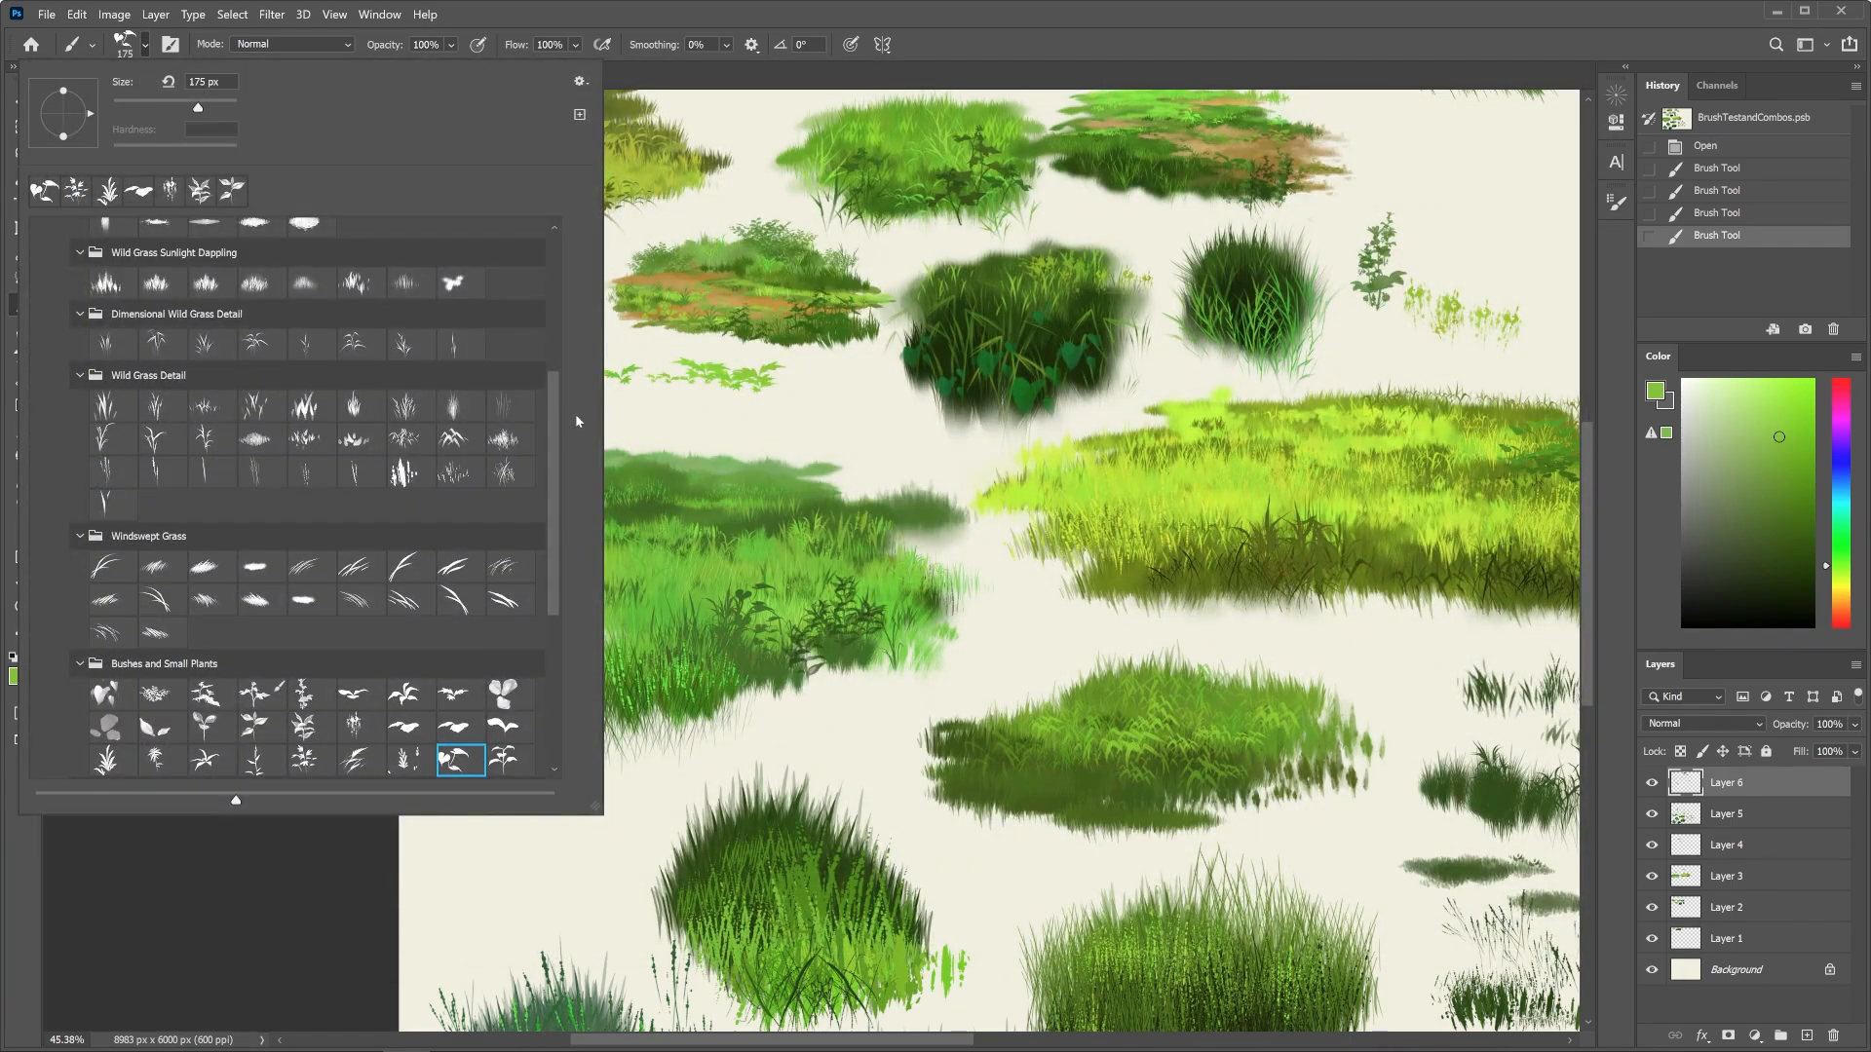
Collapse all brush groups of the grass pack, from Painting and Details to Mushrooms, and expand Painting and Details again
left_click_drag(551, 468, 407, 357)
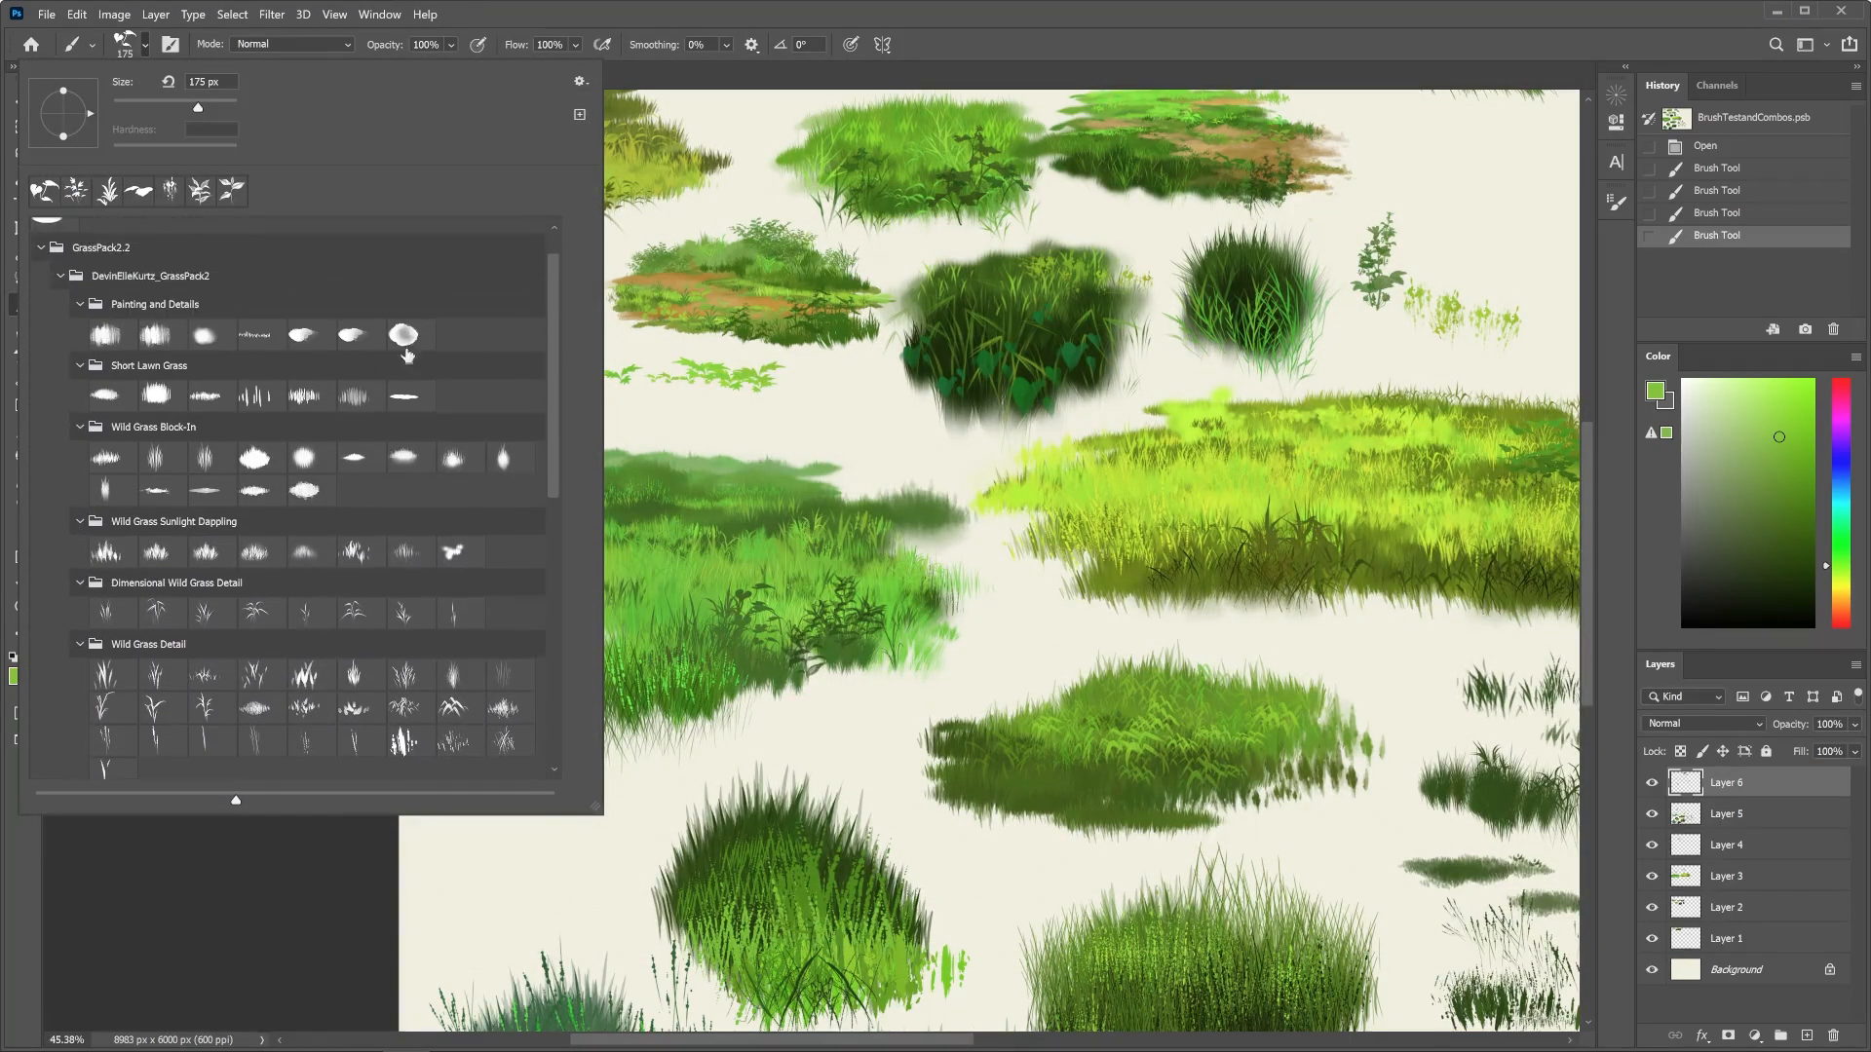
left_click(79, 305)
left_click(80, 333)
left_click(80, 362)
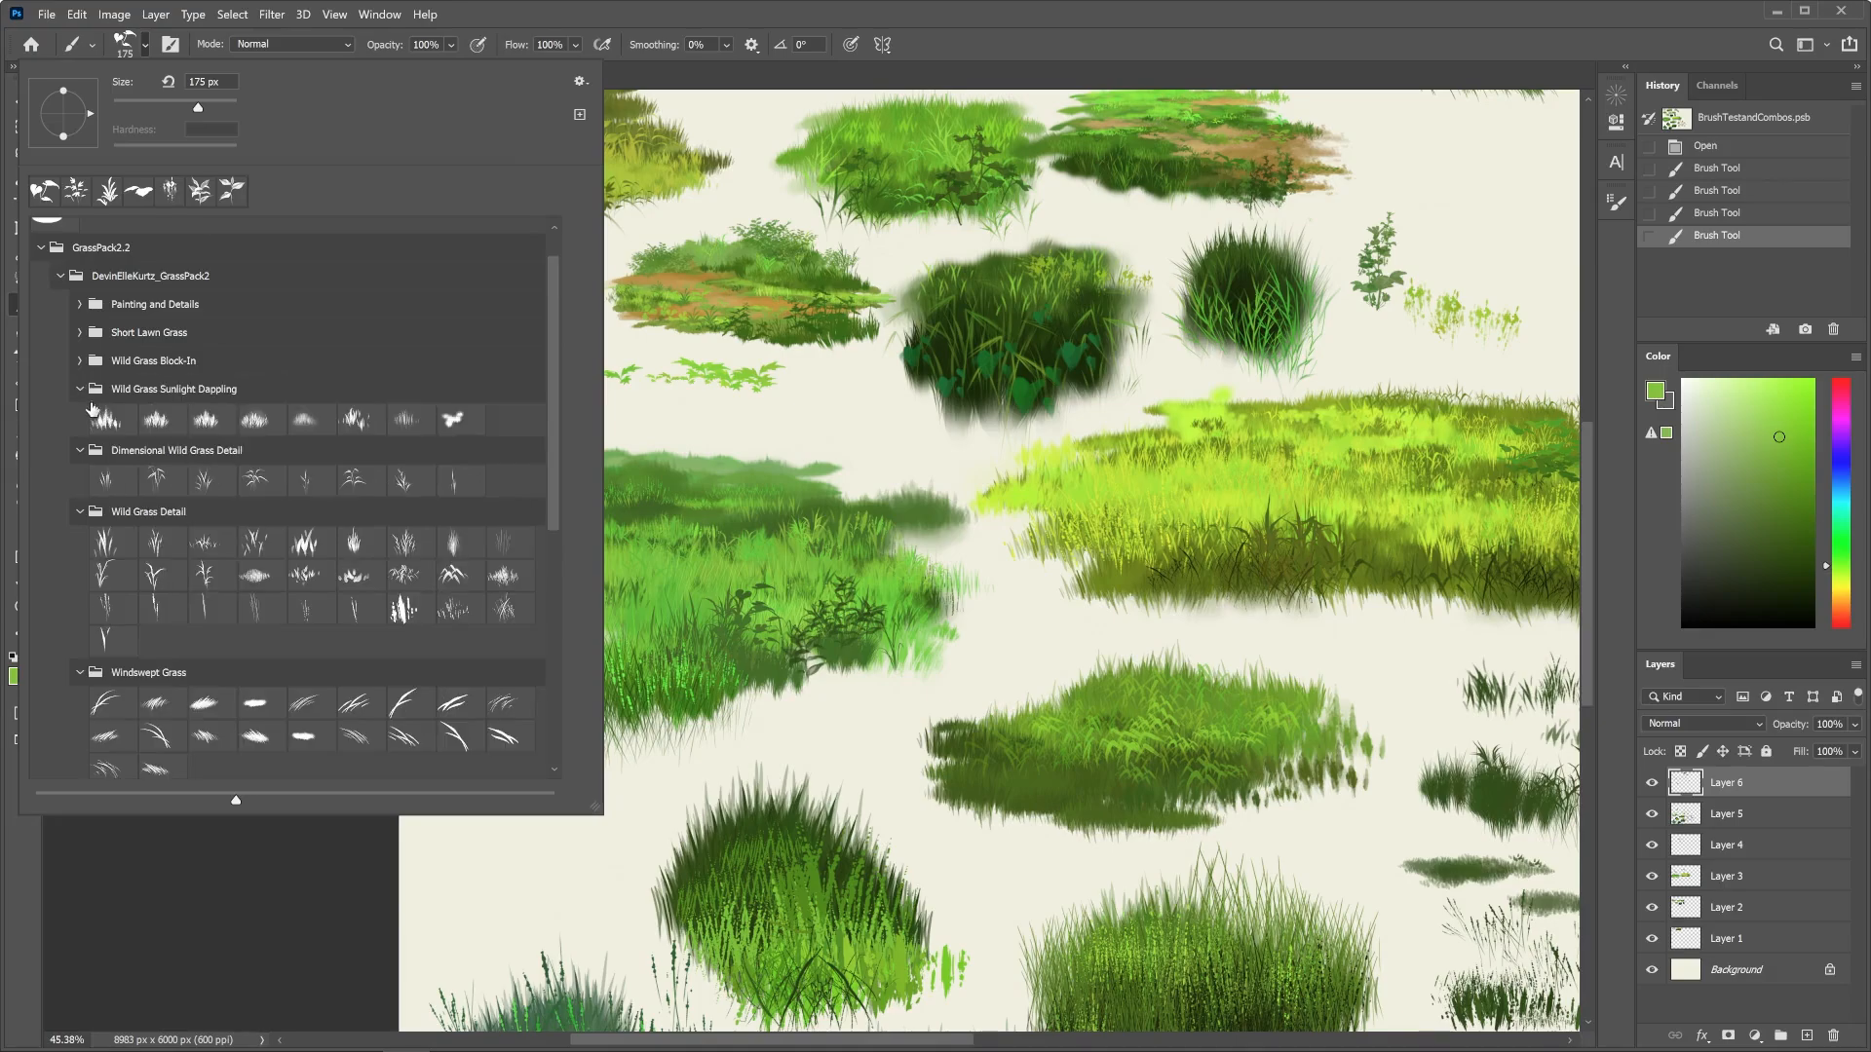
left_click(82, 389)
left_click(80, 418)
left_click(80, 446)
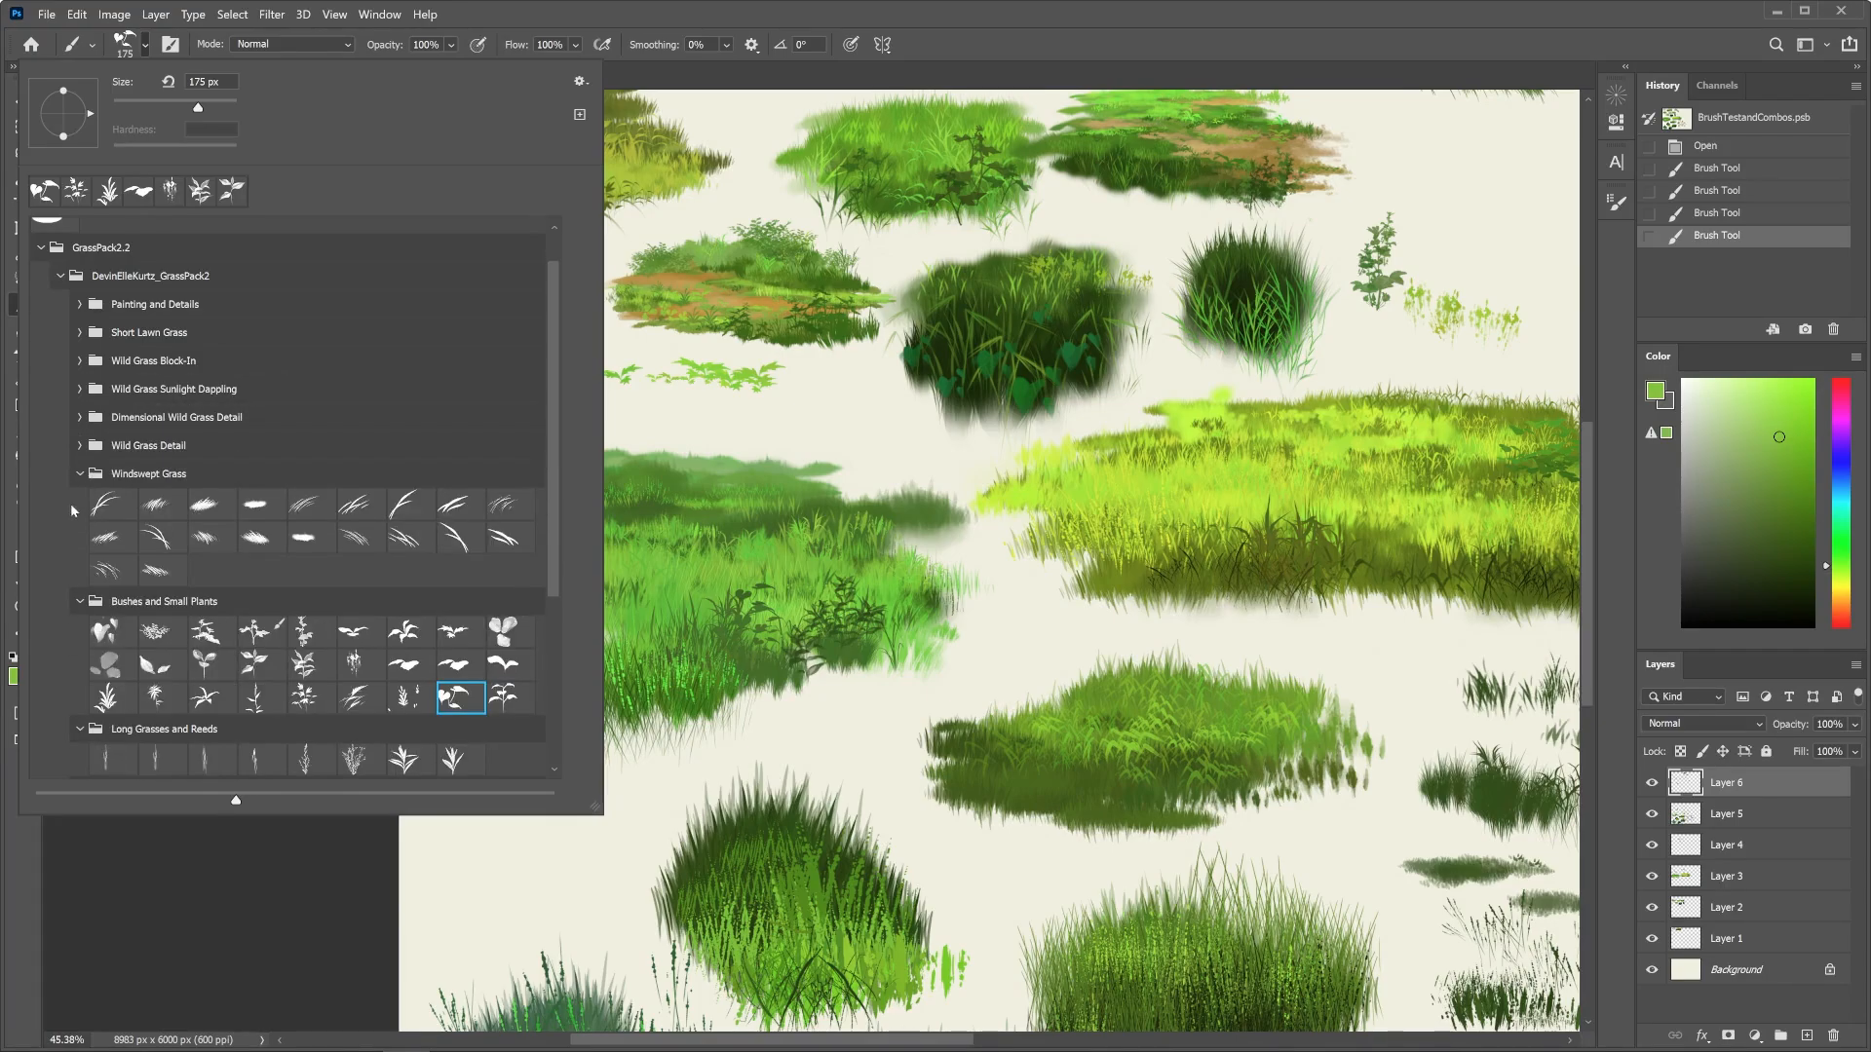
left_click(80, 474)
left_click(79, 503)
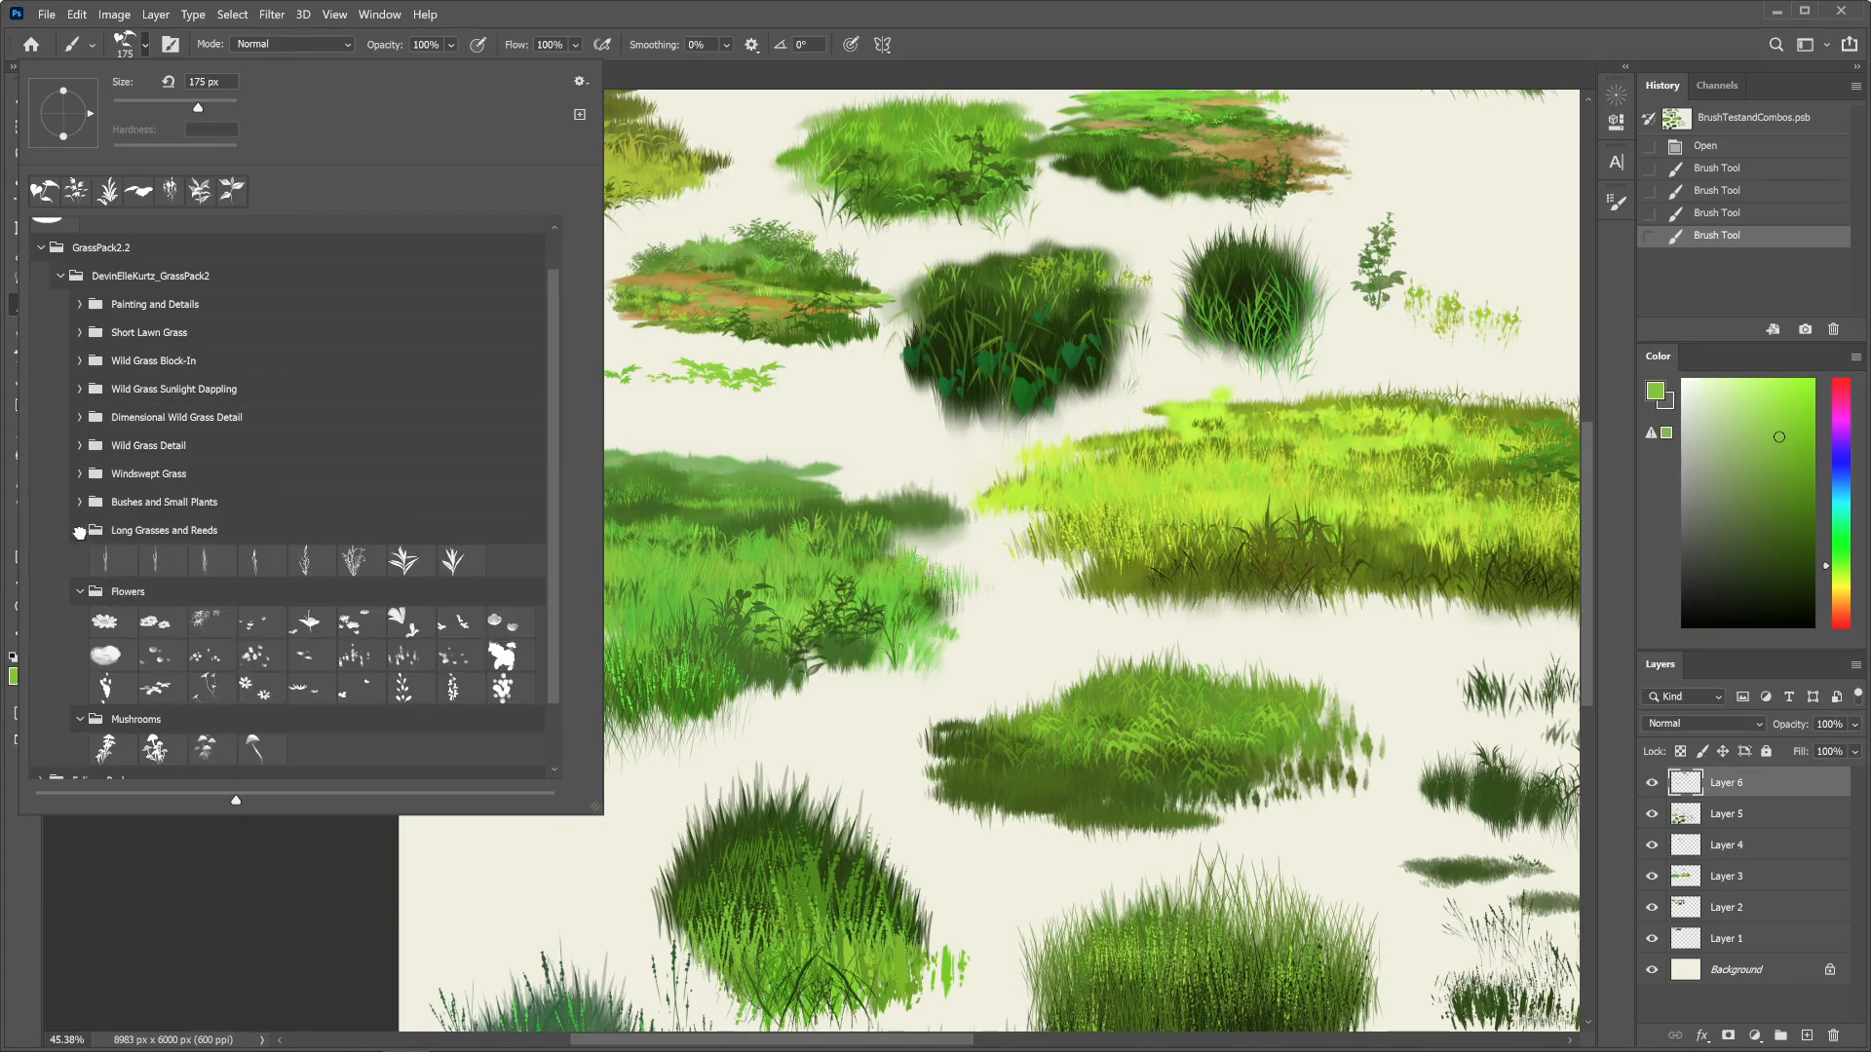
left_click(80, 531)
left_click(80, 558)
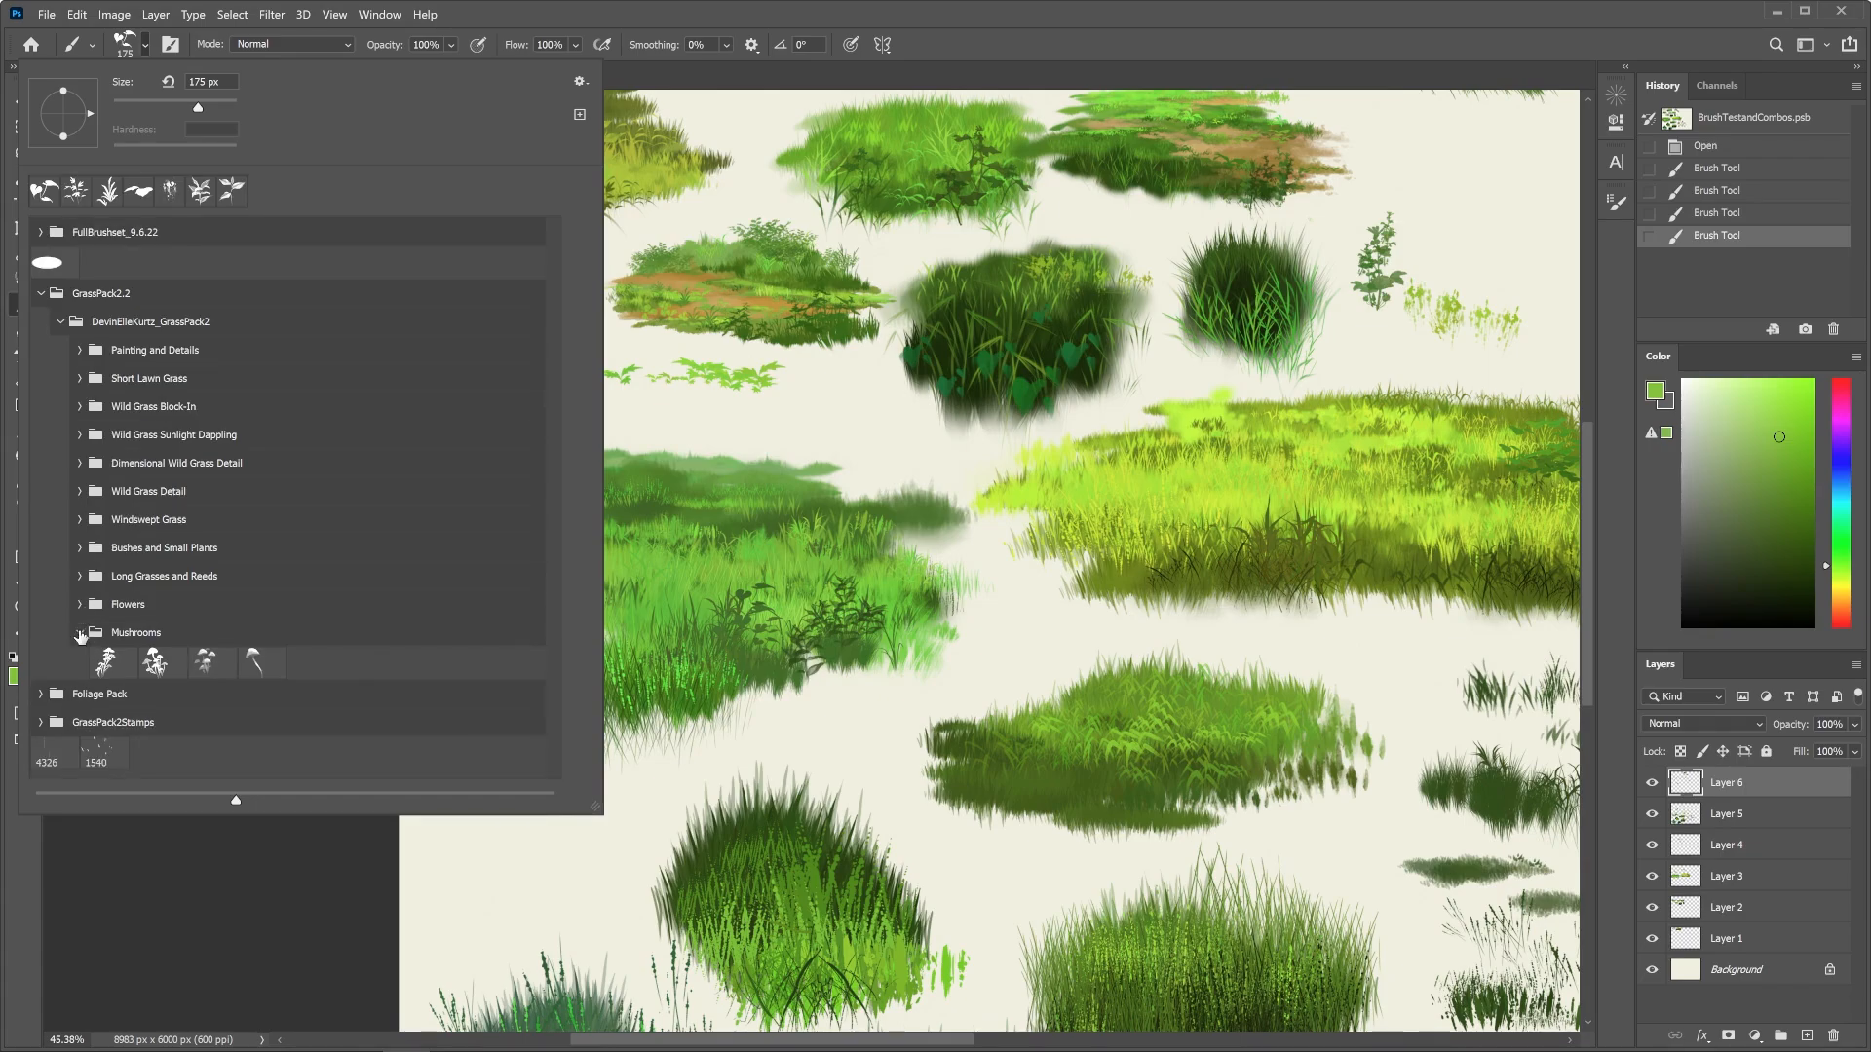
left_click(80, 634)
left_click(80, 351)
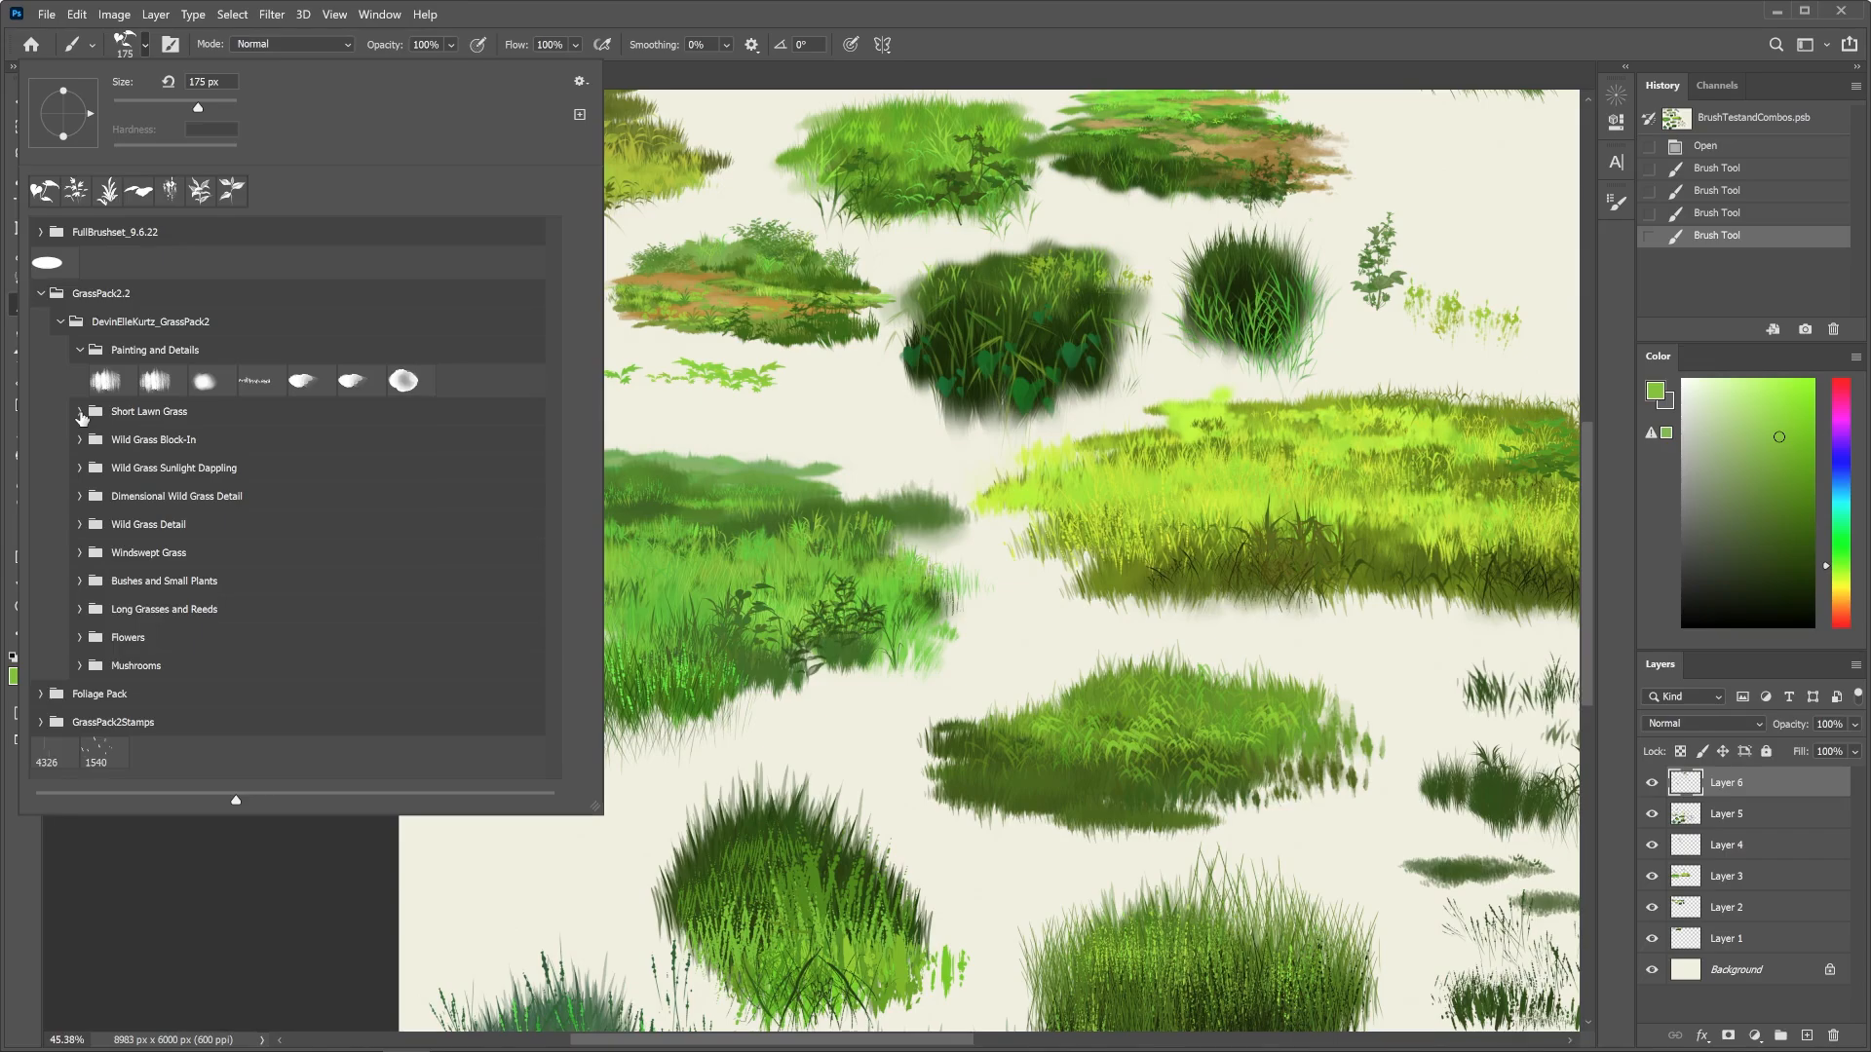
left_click(307, 924)
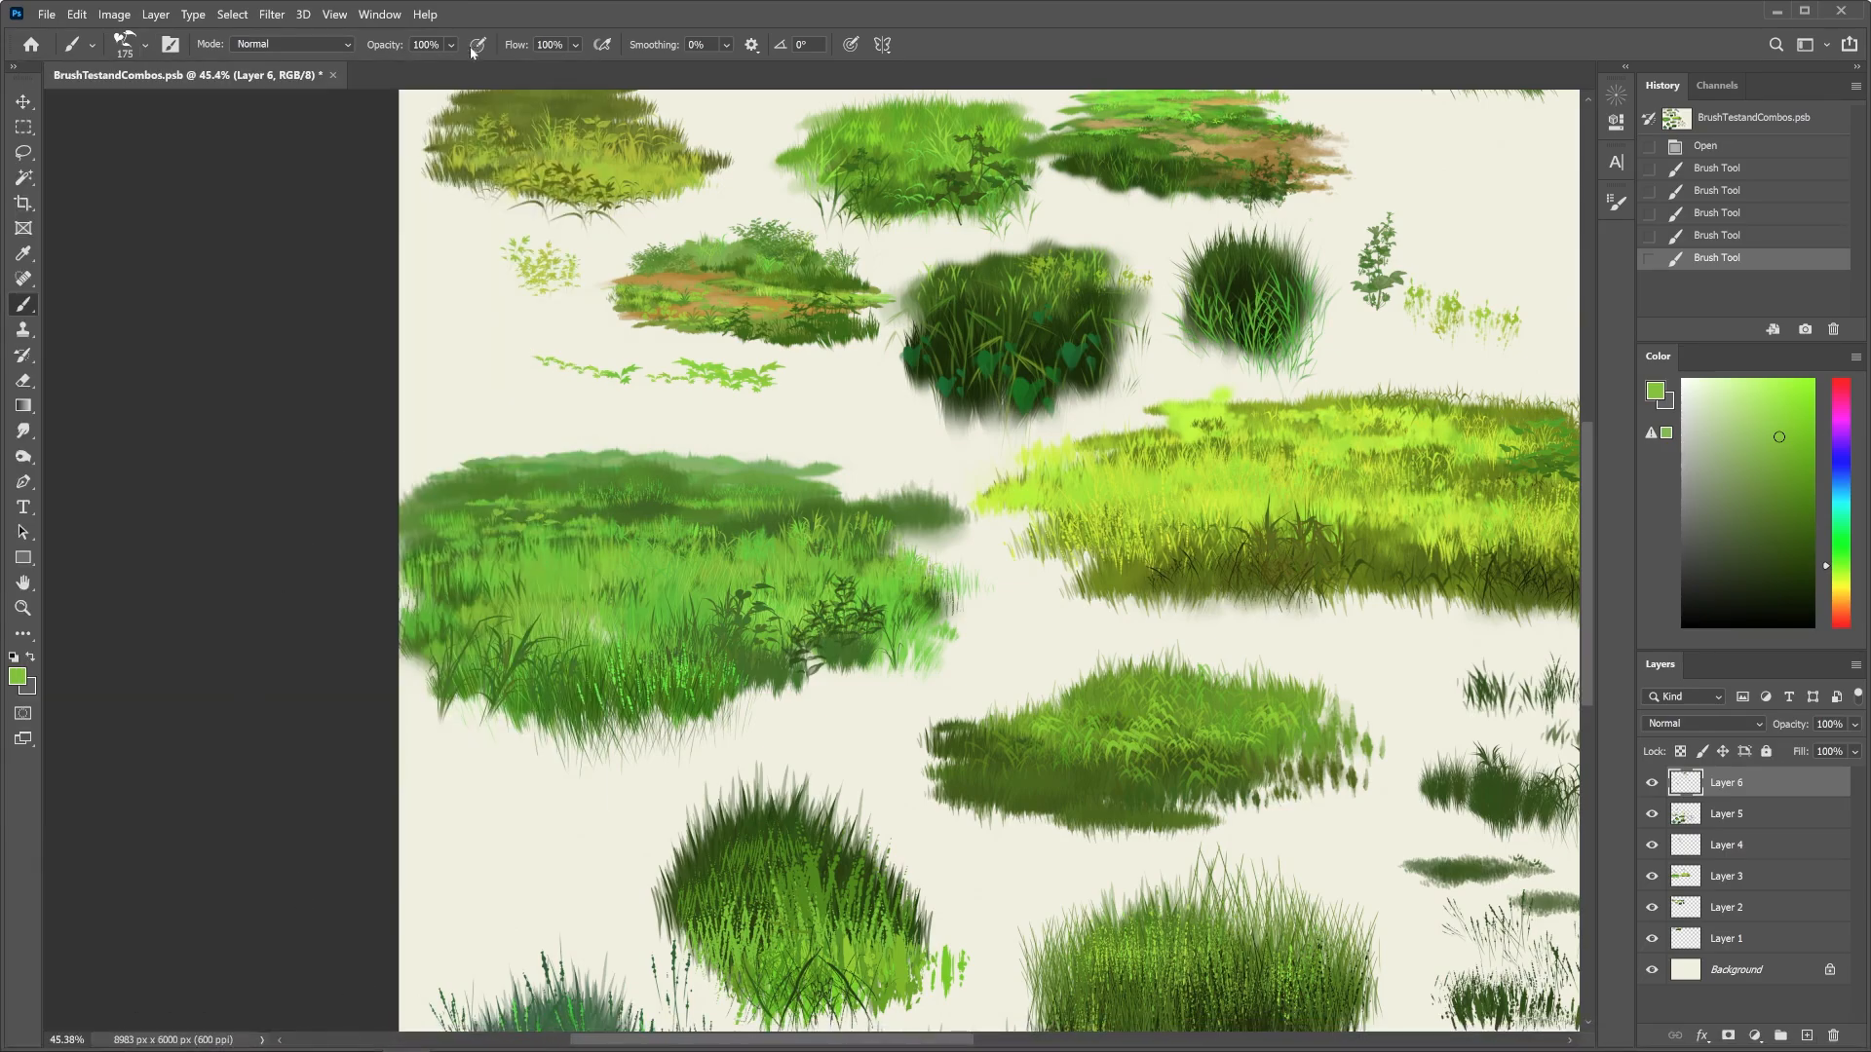
Show the Brush Settings and paint a wide grass patch with the 1100 px grass brush on an empty canvas area
left_click(360, 16)
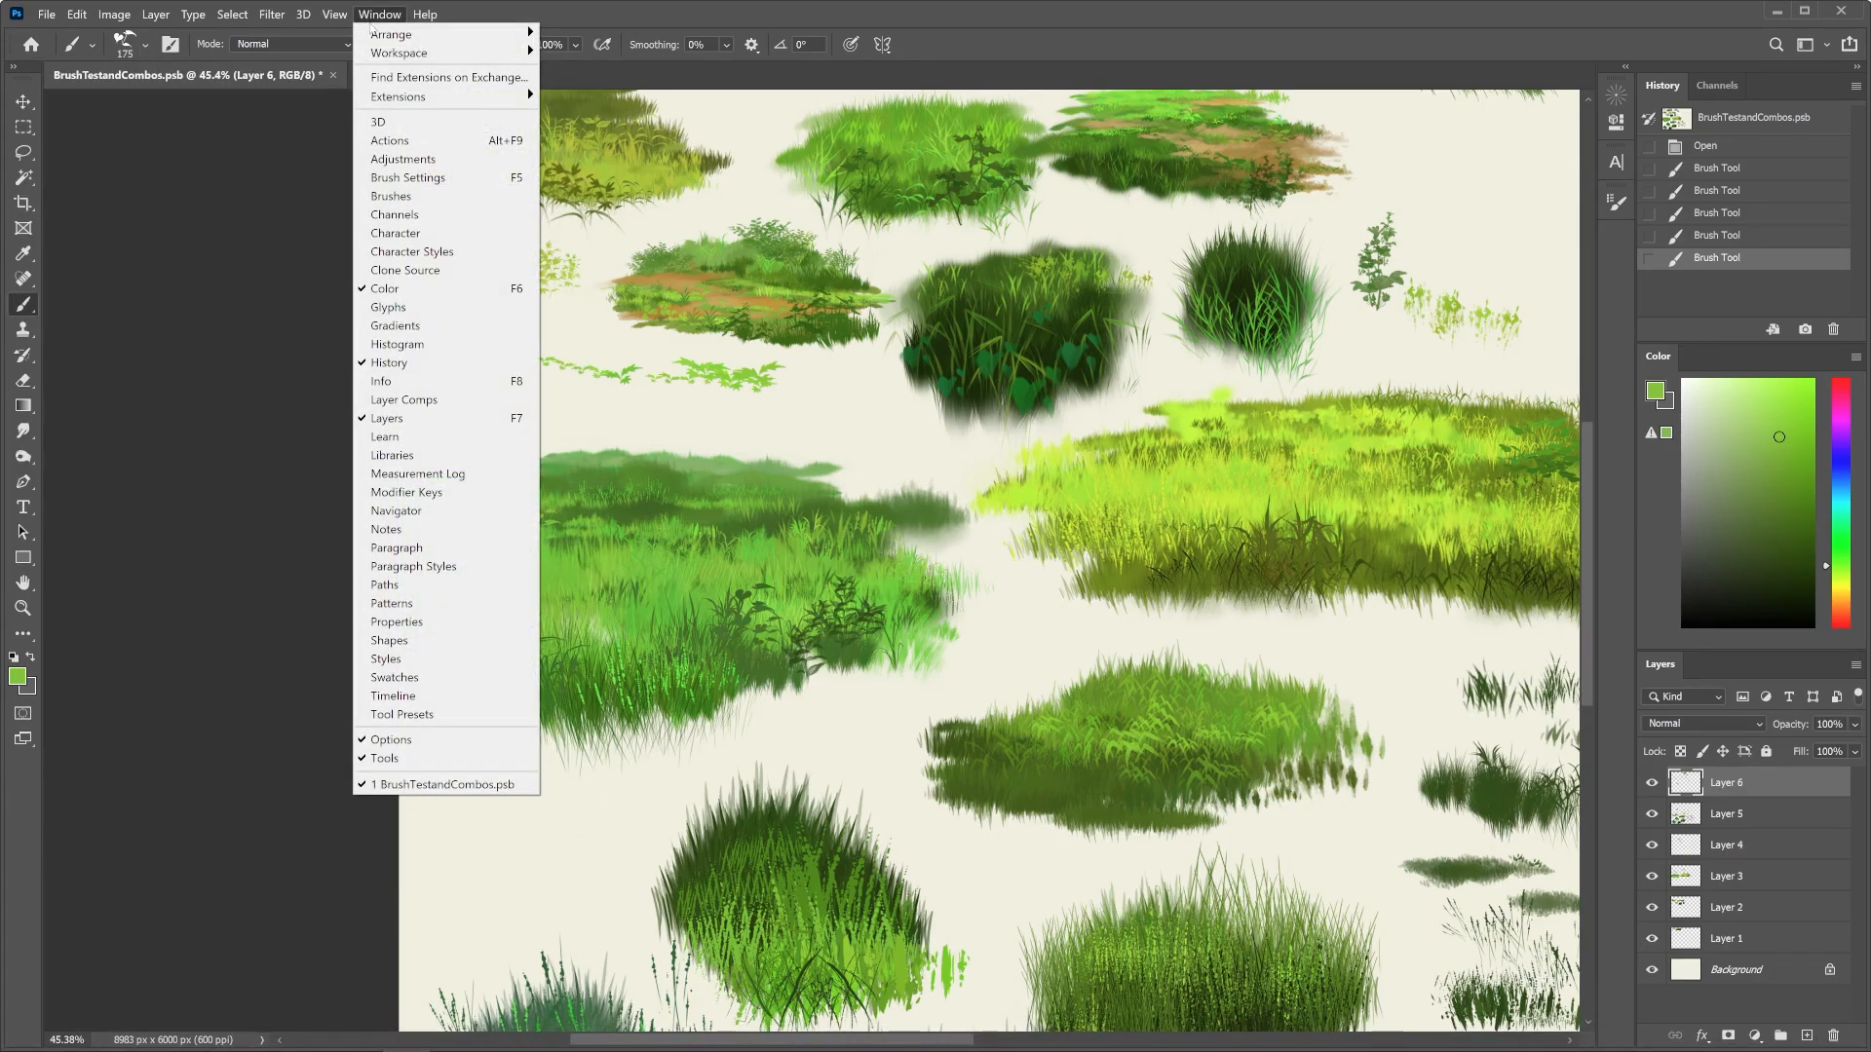
left_click(432, 178)
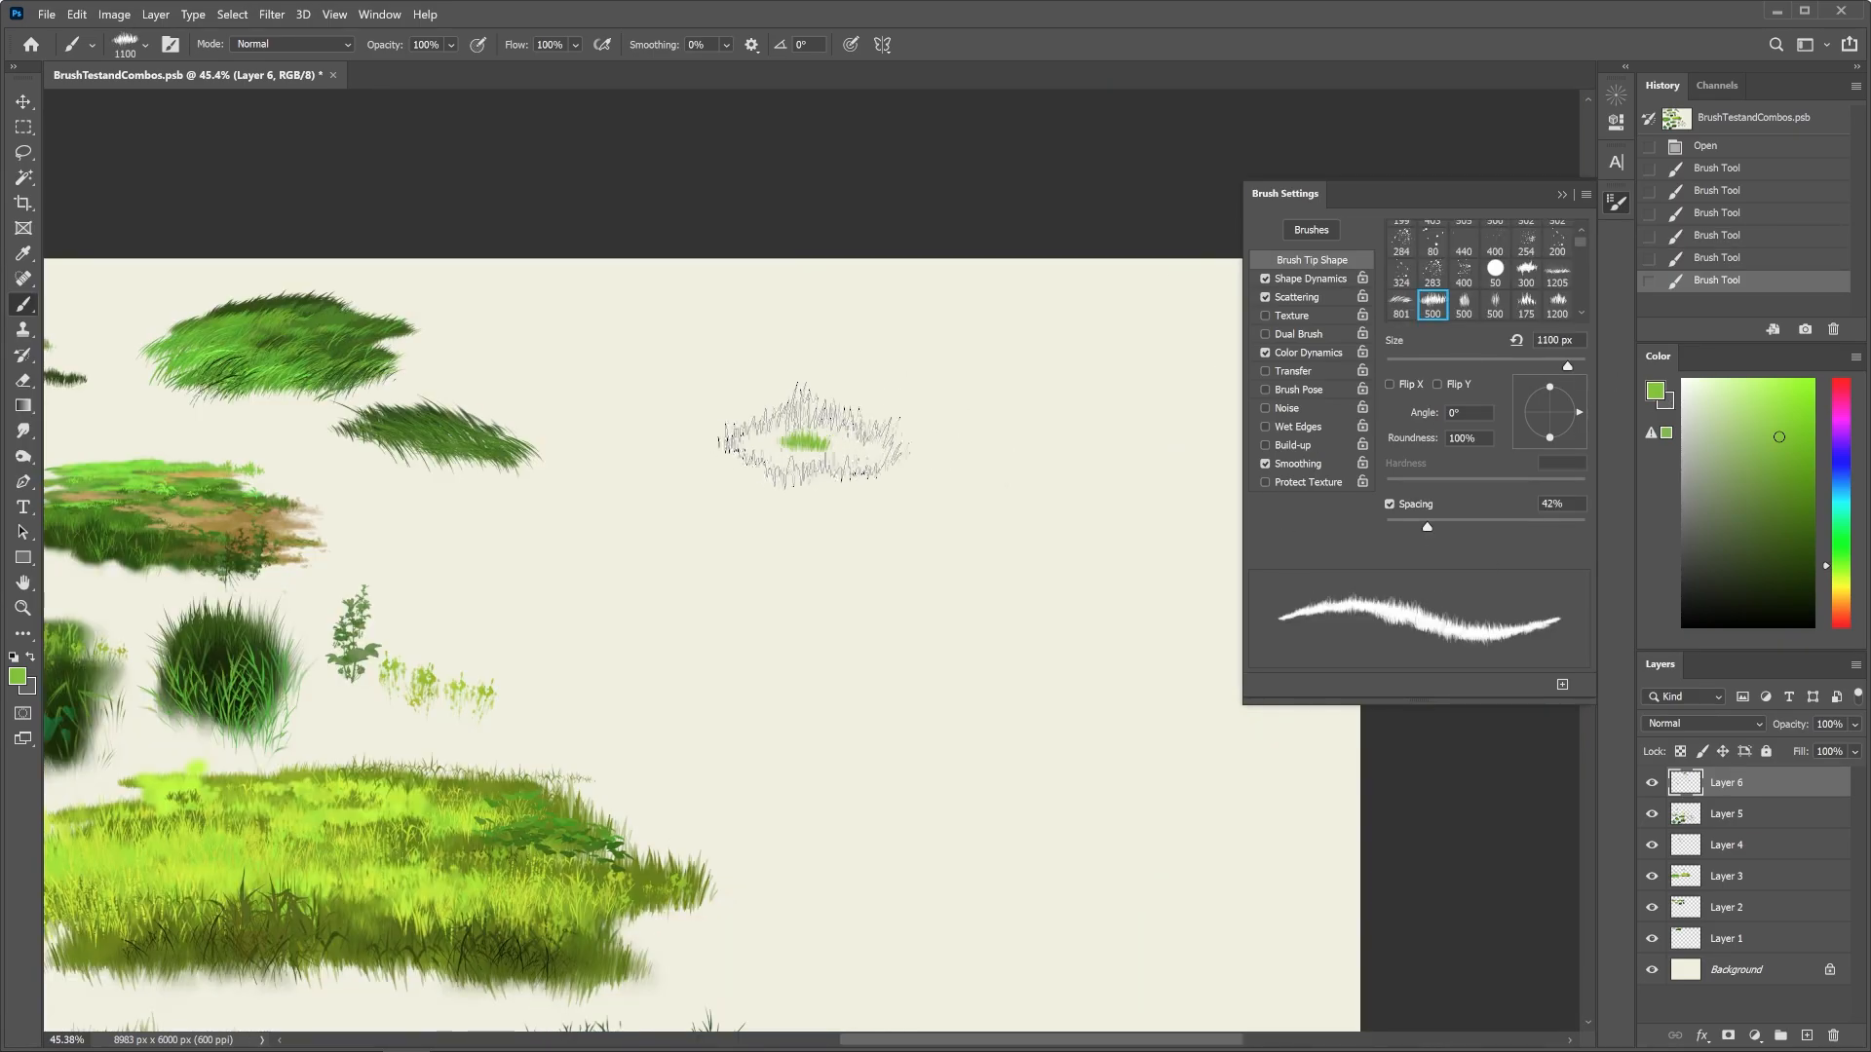
mouse_move(815, 430)
left_mouse_down()
mouse_move(1023, 439)
mouse_move(838, 463)
mouse_move(1052, 486)
mouse_move(965, 506)
mouse_move(907, 603)
left_mouse_up()
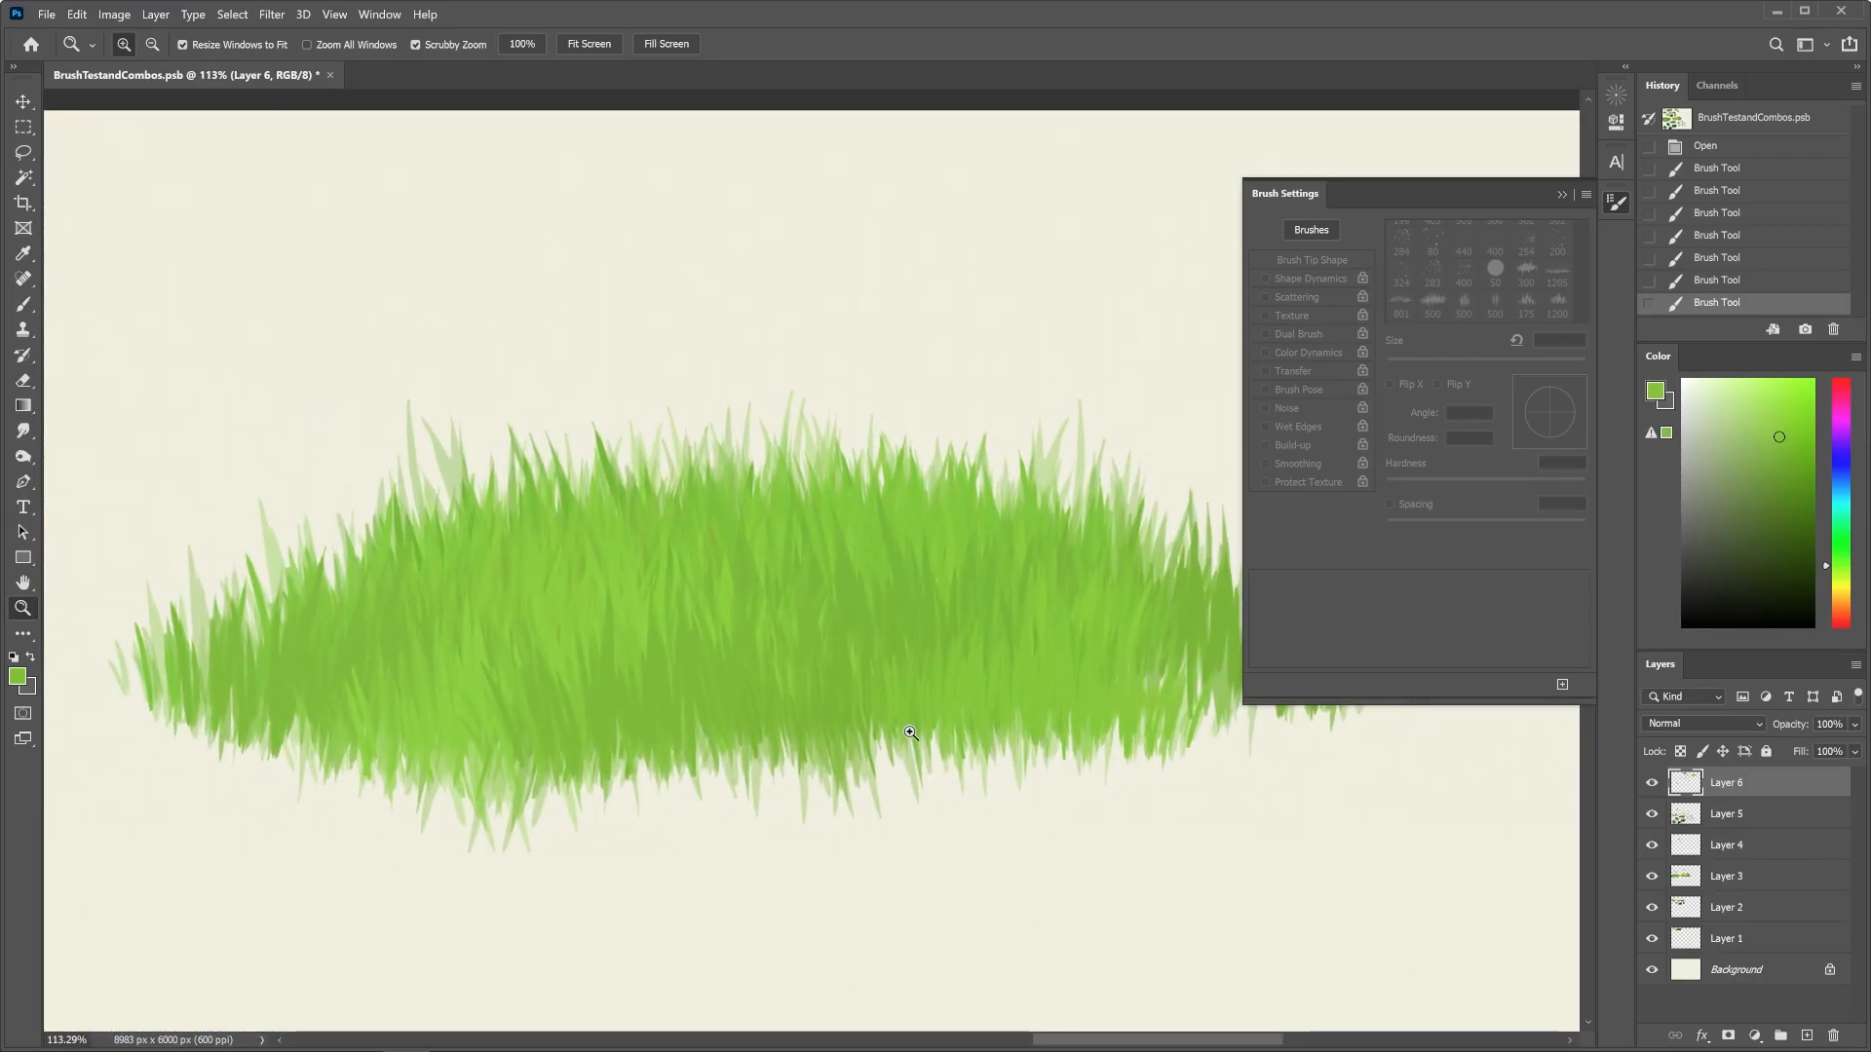
Reduce the brush to 800 px, turn off Color Dynamics and paint a flat green comparison patch below the first one
key("b")
left_click_drag(1025, 882, 956, 708)
key("bracketleft")
left_click(1336, 355)
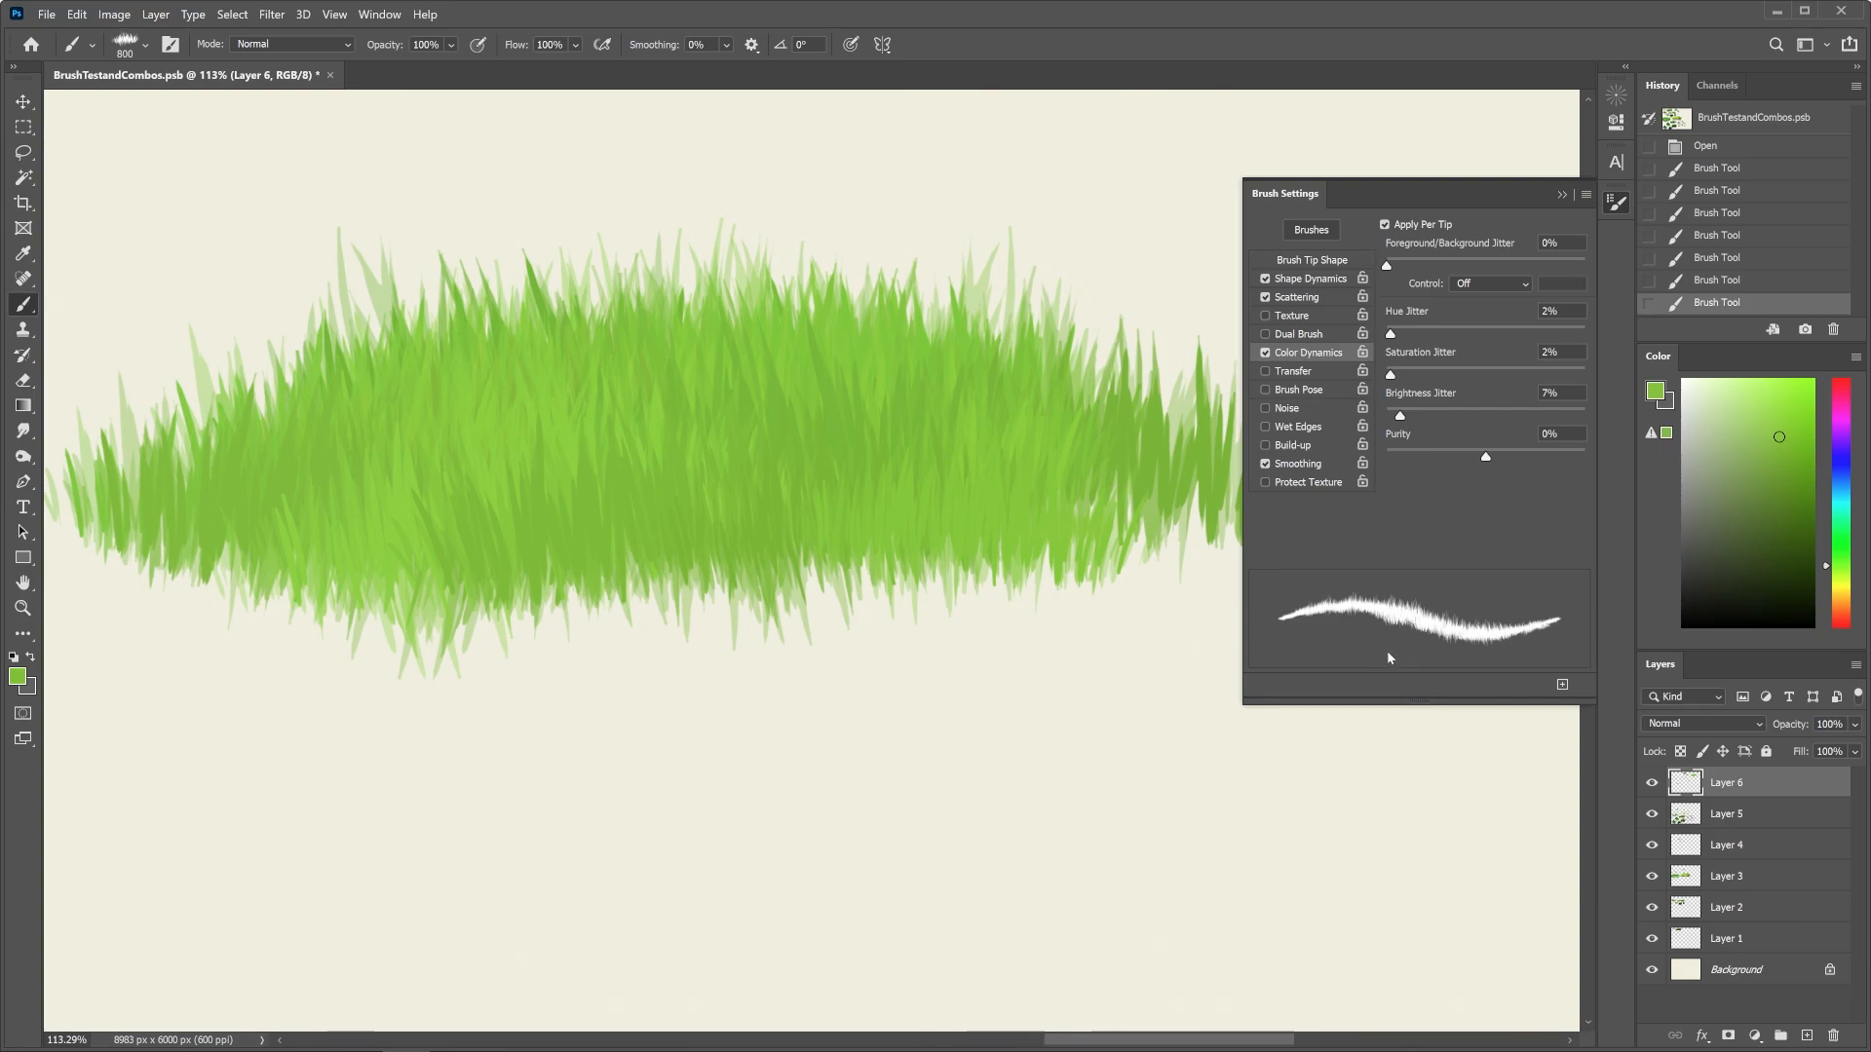
left_click(1265, 352)
mouse_move(877, 848)
left_mouse_down()
mouse_move(1024, 816)
mouse_move(684, 812)
mouse_move(1084, 797)
mouse_move(713, 822)
mouse_move(942, 822)
mouse_move(830, 853)
mouse_move(992, 868)
mouse_move(983, 887)
mouse_move(846, 827)
mouse_move(1268, 746)
mouse_move(1008, 827)
mouse_move(1324, 837)
mouse_move(1059, 842)
mouse_move(1408, 872)
left_mouse_up()
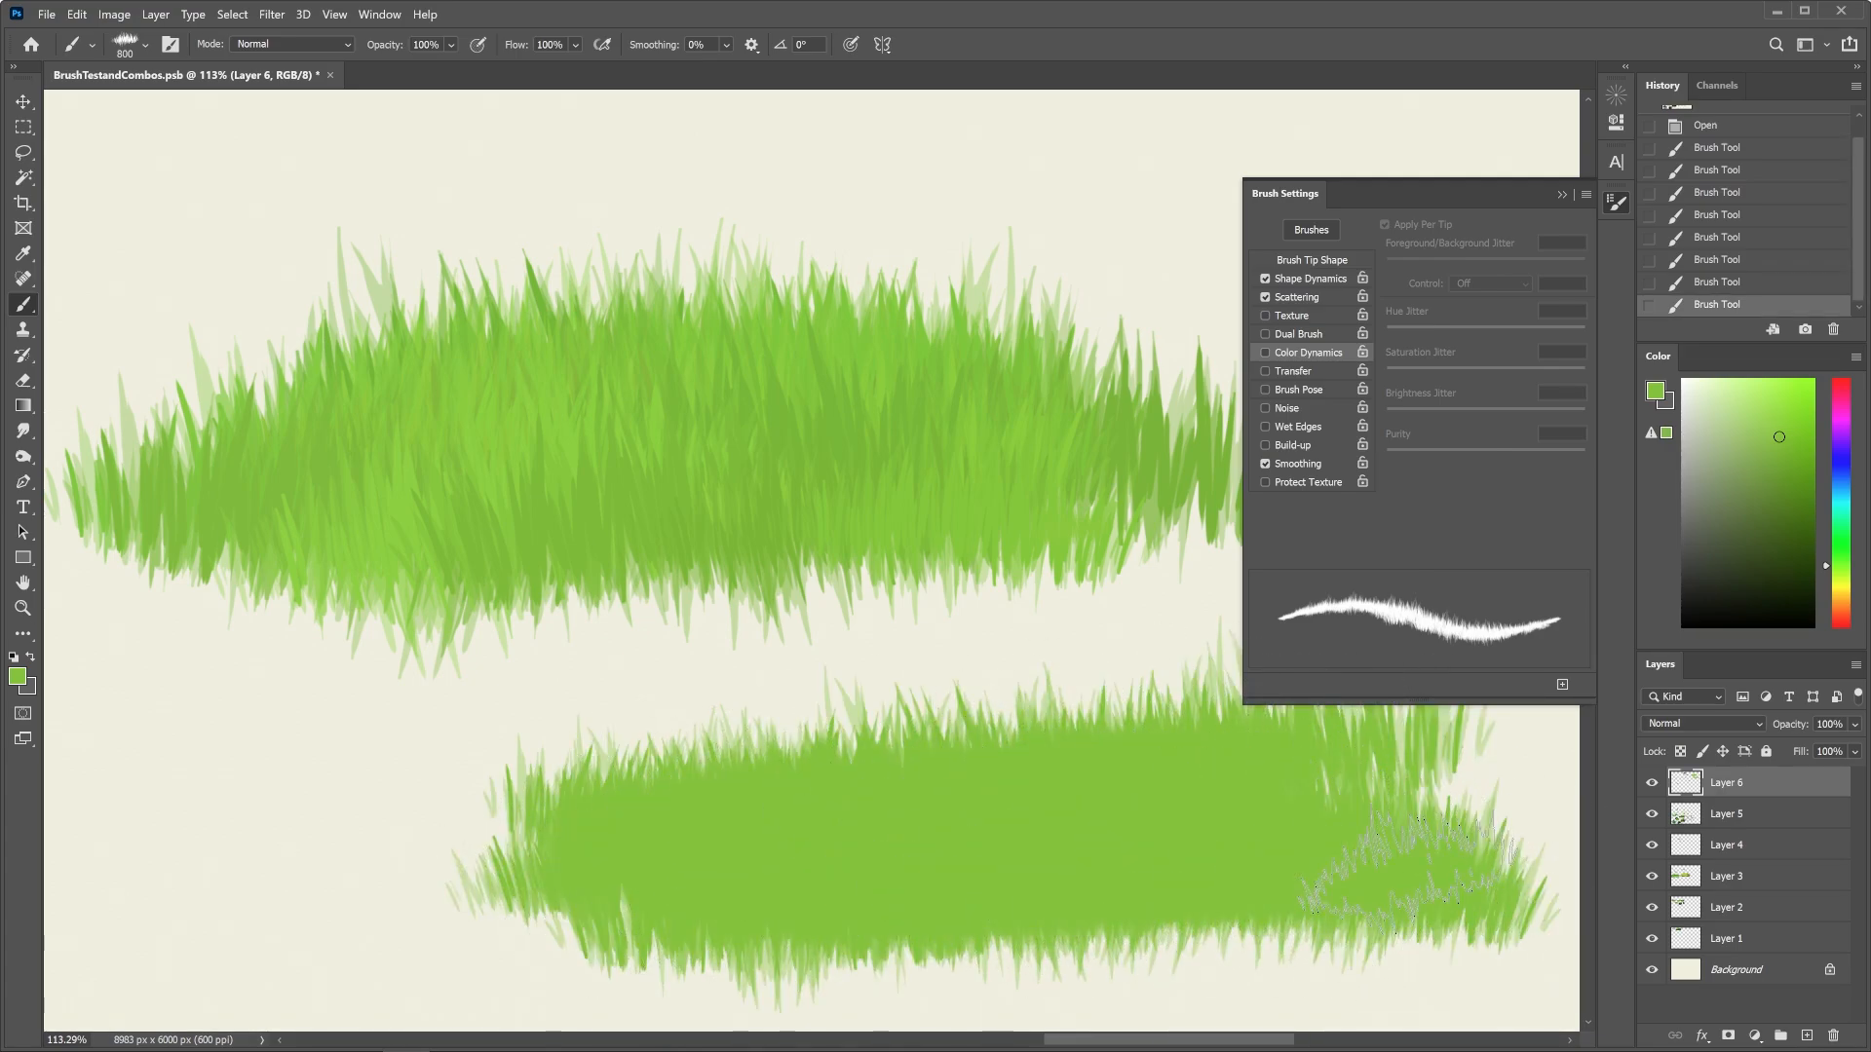
mouse_move(919, 835)
left_mouse_down()
mouse_move(801, 732)
mouse_move(1061, 751)
mouse_move(804, 760)
left_mouse_up()
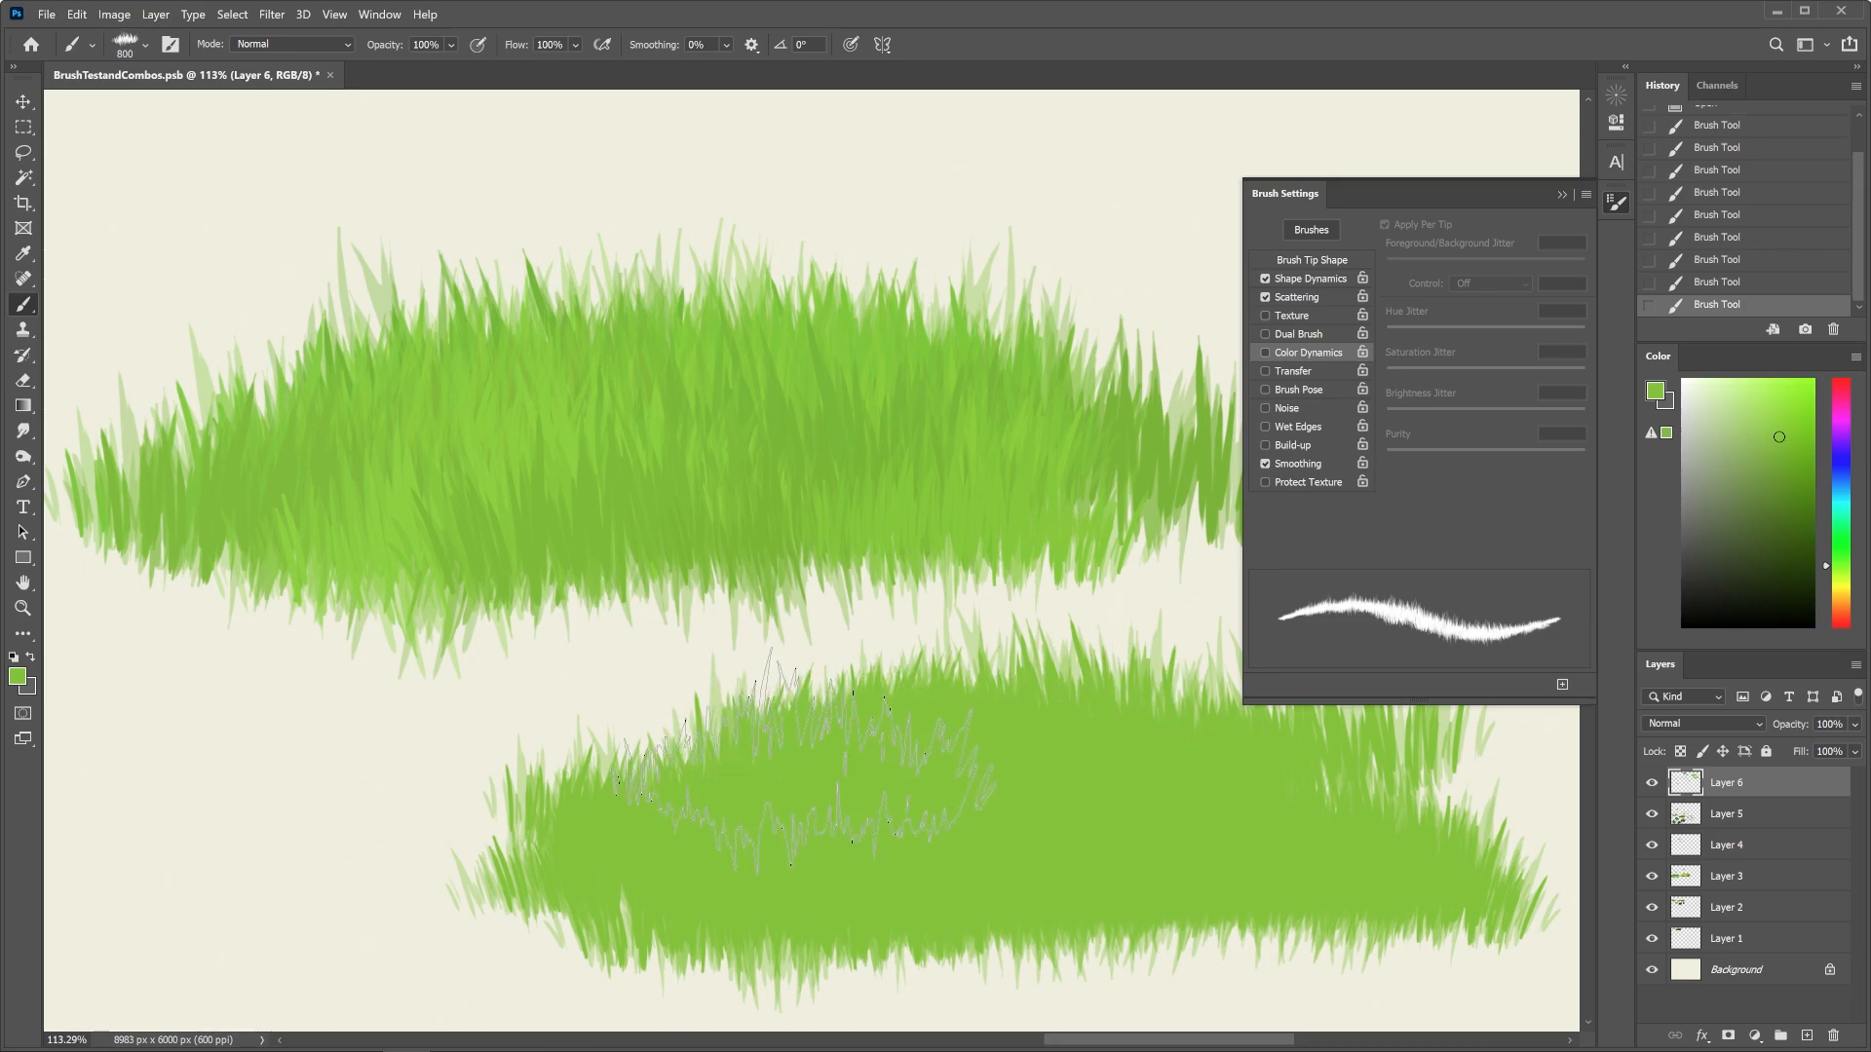
Enable Color Dynamics with 6% hue, 7% saturation and 13% brightness jitter, and paint grass, including a wavy 300 px stroke
left_click(1265, 353)
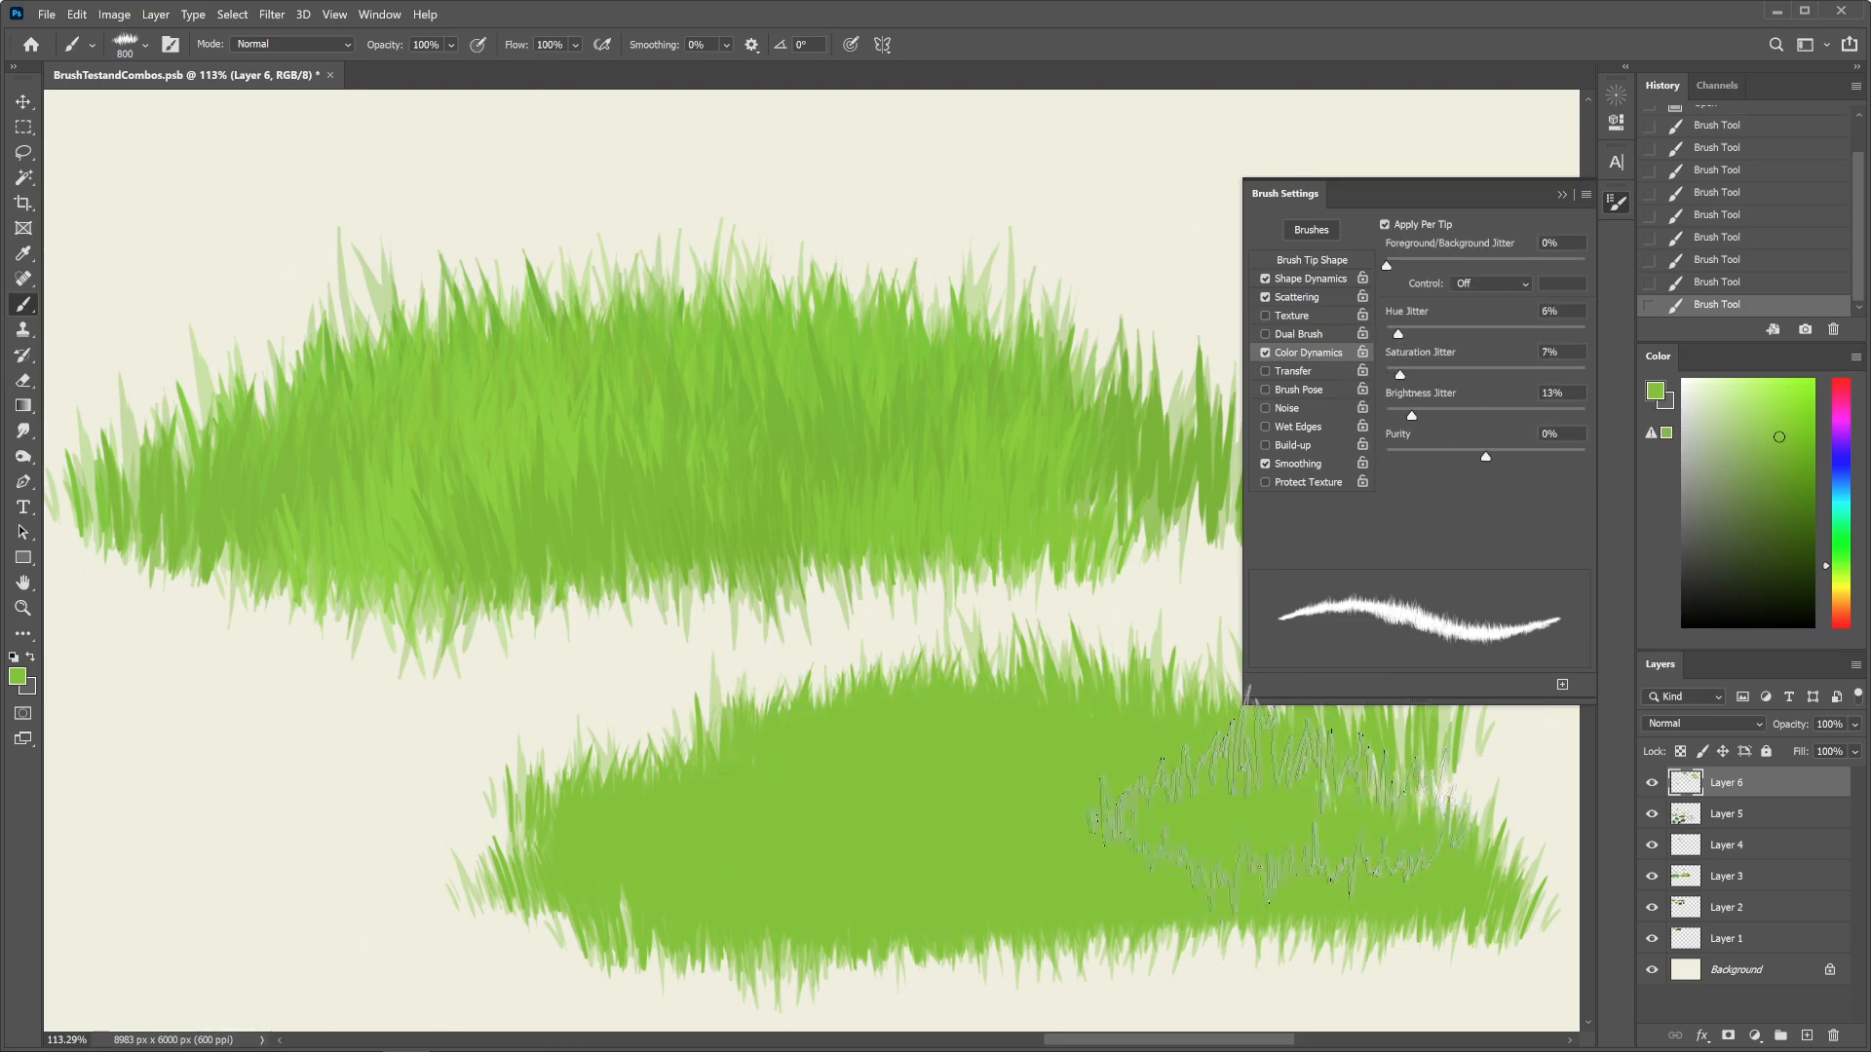
mouse_move(532, 506)
left_mouse_down()
mouse_move(892, 453)
mouse_move(865, 368)
mouse_move(541, 390)
mouse_move(409, 473)
mouse_move(1184, 517)
left_mouse_up()
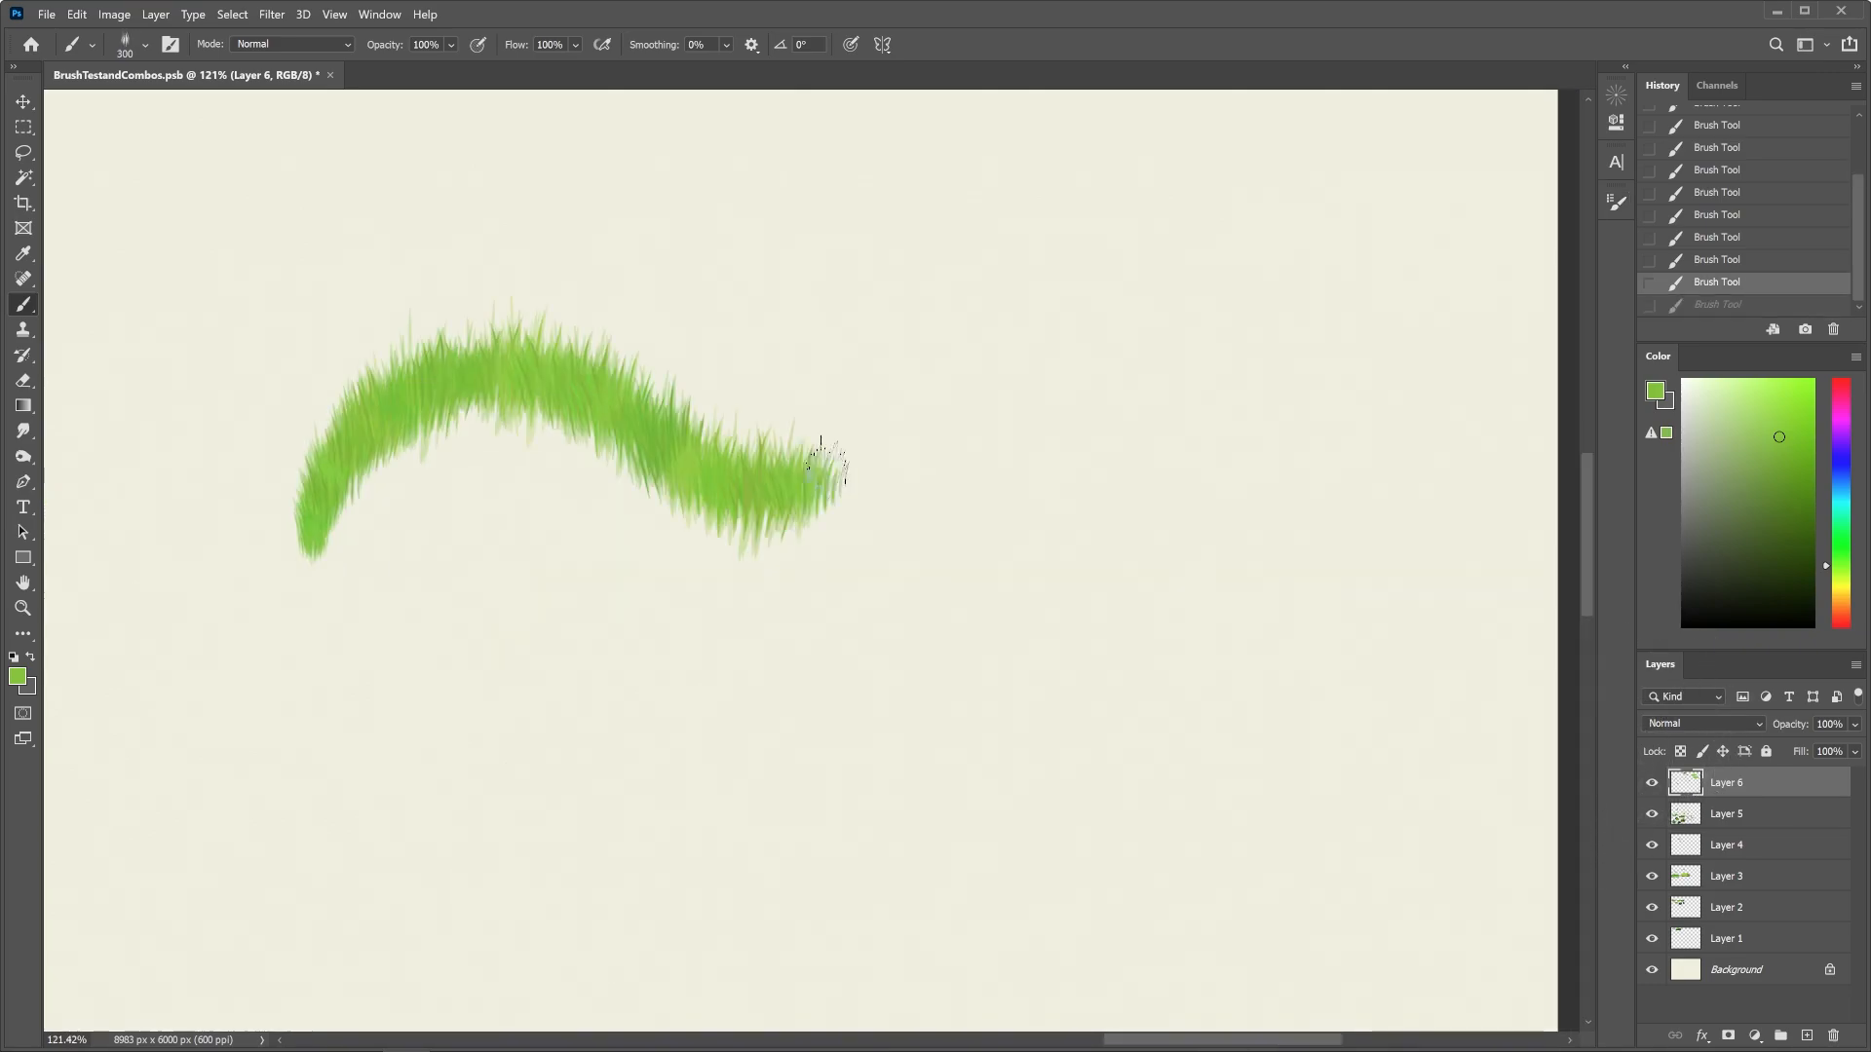
left_click_drag(835, 468, 1350, 428)
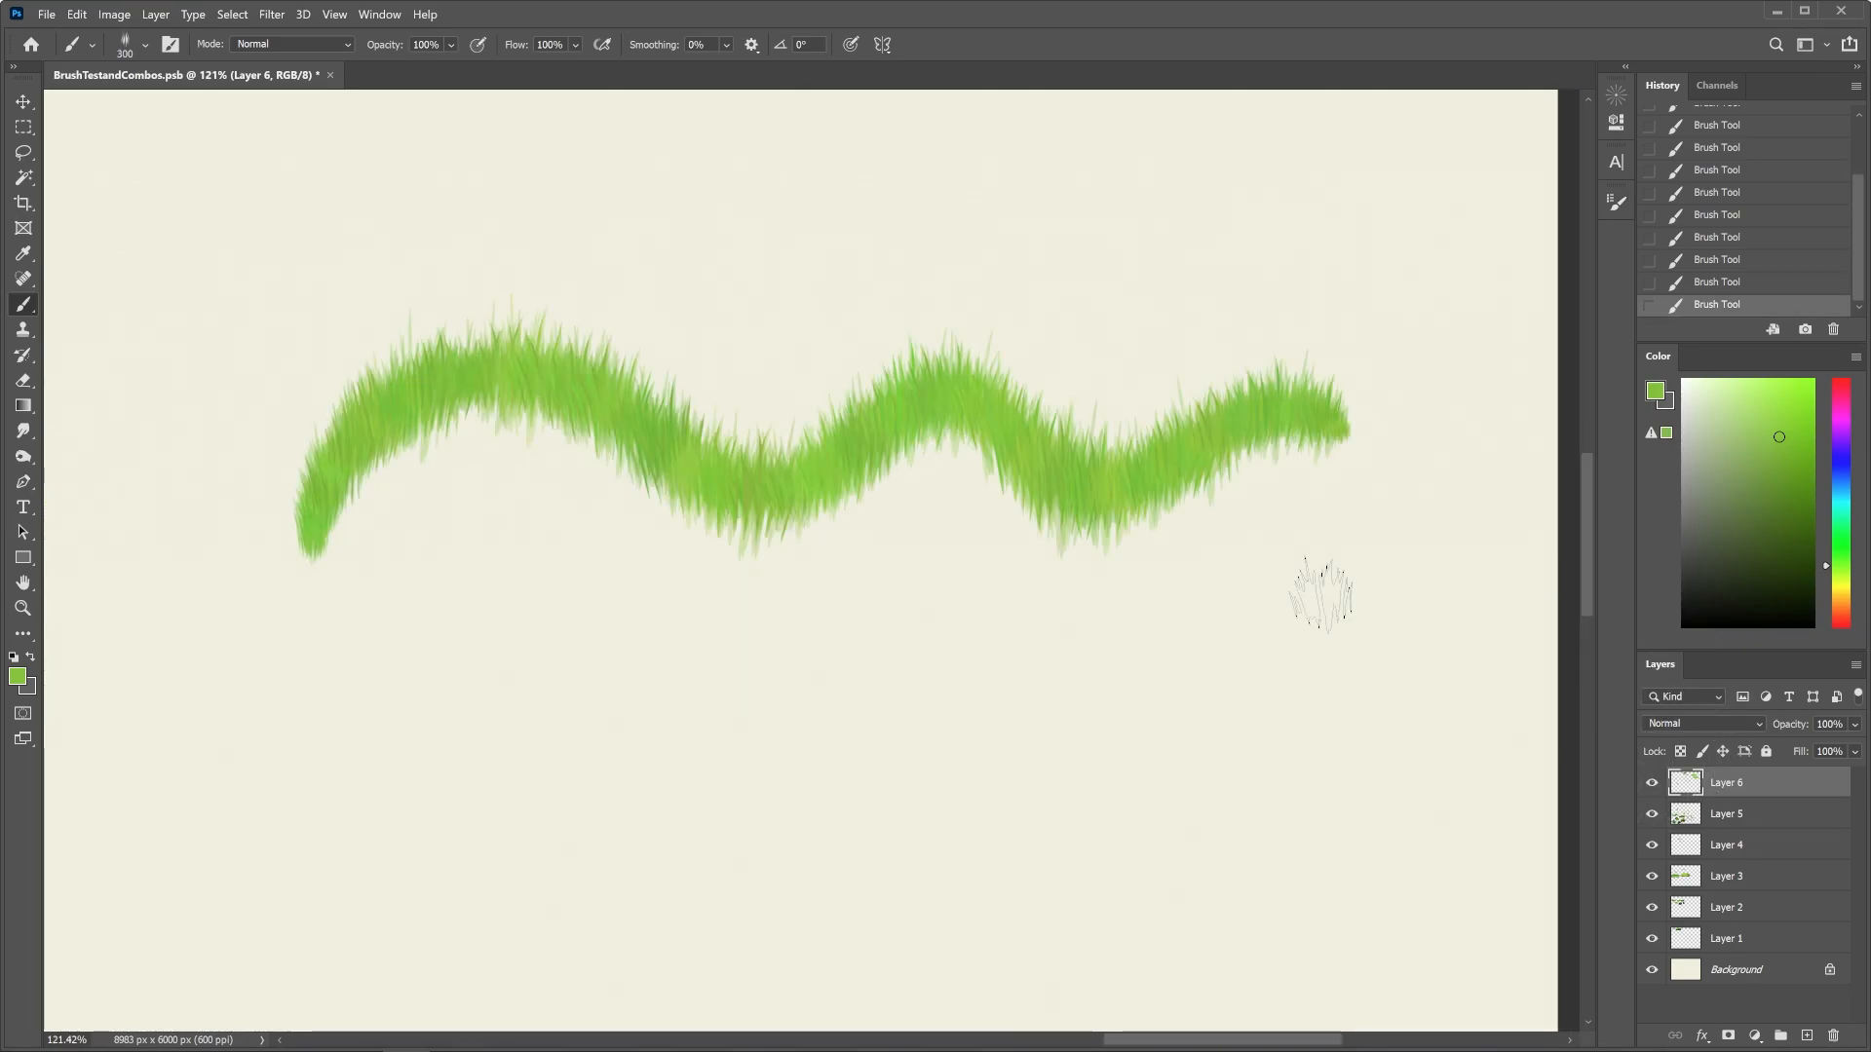
Set the Shape Dynamics angle control to Direction and paint a second wavy grass stroke below the first
key("F5")
left_click(1311, 260)
left_click(1311, 278)
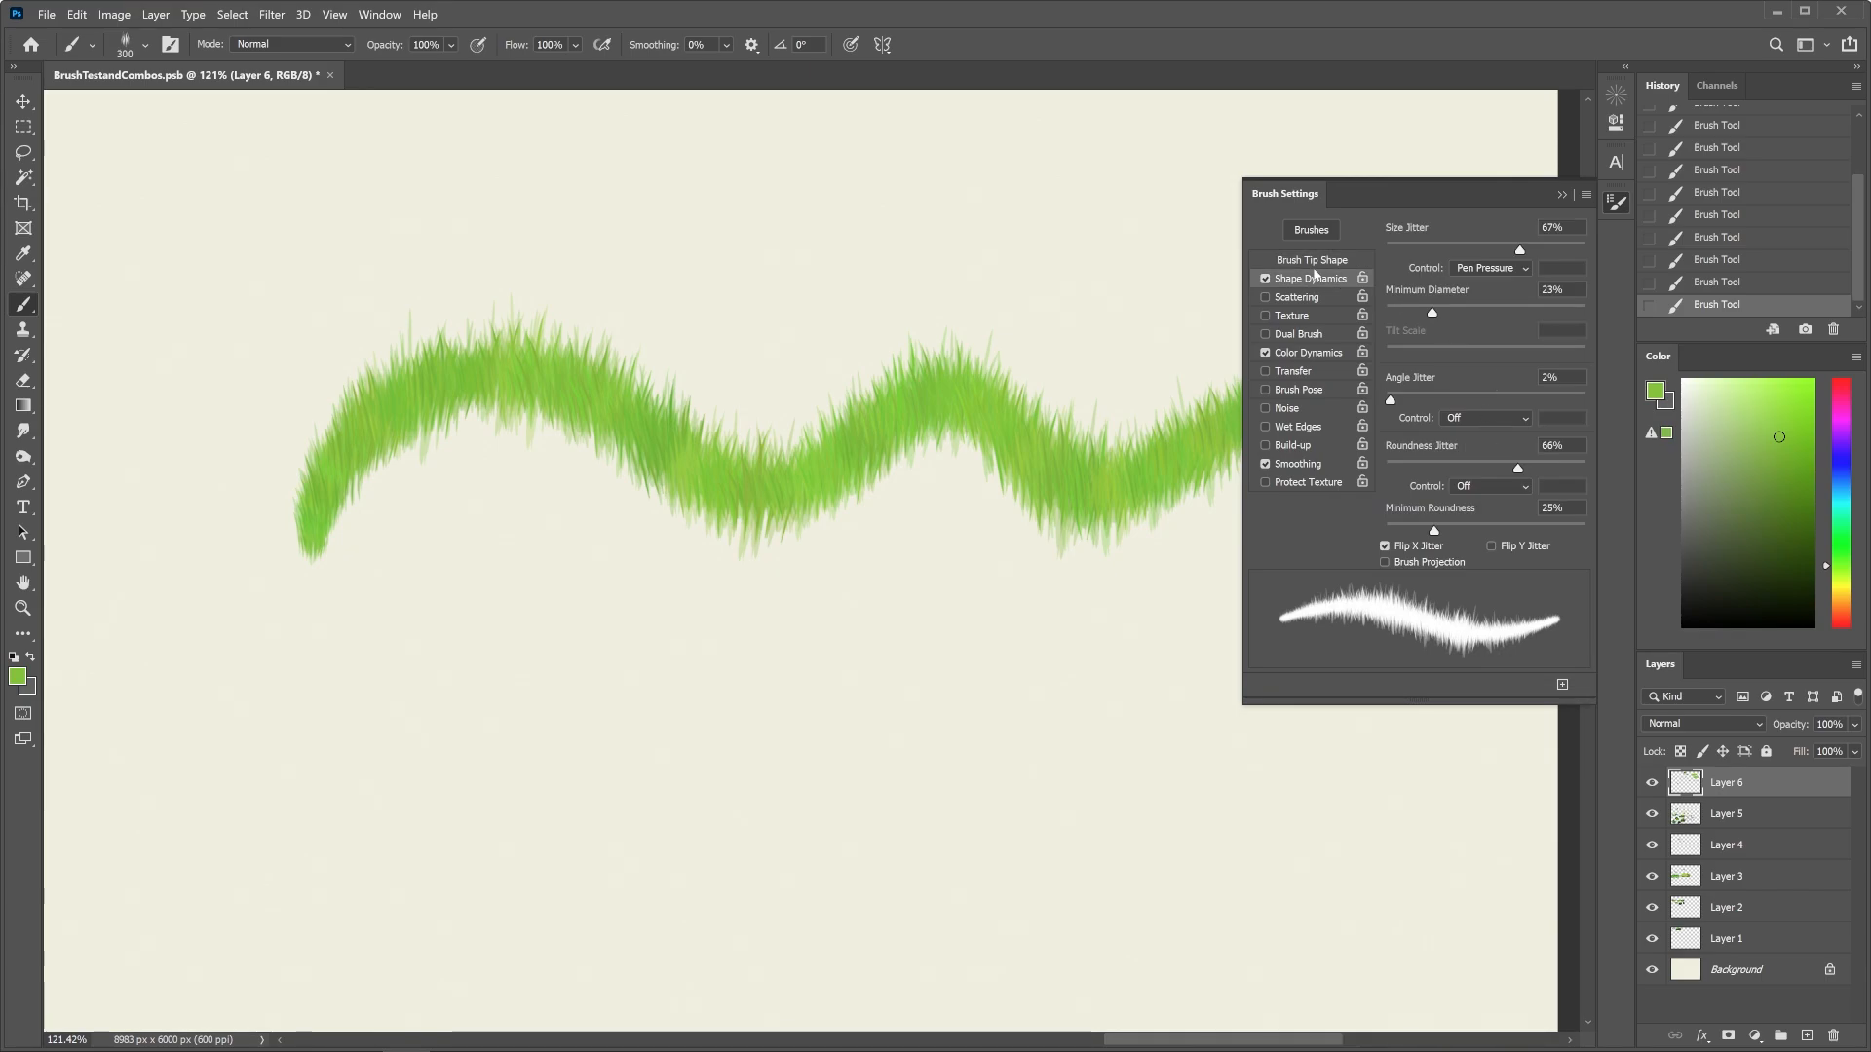
left_click(1485, 418)
left_click(1471, 551)
key("F5")
mouse_move(380, 764)
left_mouse_down()
mouse_move(864, 705)
mouse_move(1510, 681)
left_mouse_up()
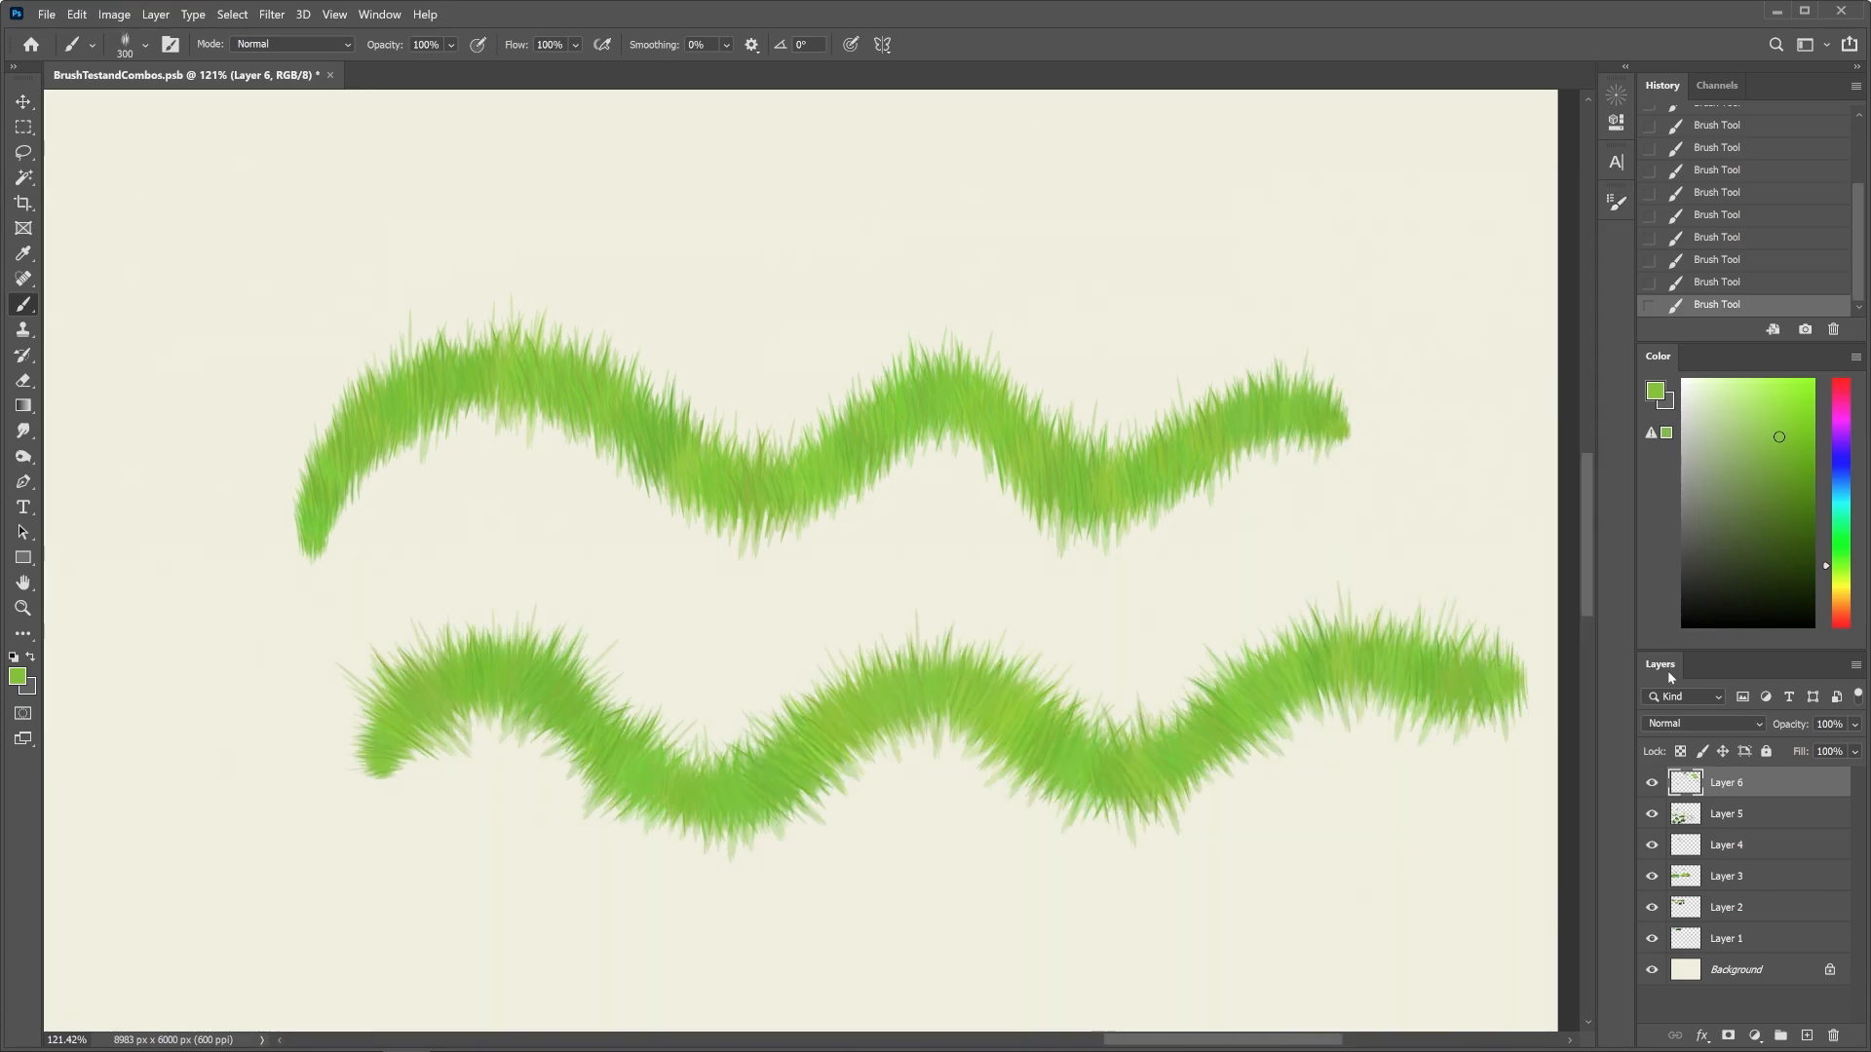
Draw thin red arrows showing the blade direction, three on the upper wavy stroke and six on the lower one, using a small brush
left_click(145, 45)
left_click(313, 380)
left_click(1841, 624)
left_click(1807, 379)
mouse_move(1234, 459)
left_mouse_down()
mouse_move(1228, 344)
mouse_move(1265, 362)
left_mouse_up()
key("ctrl+z")
key("[")
key("[")
key("[")
key("[")
key("[")
key("[")
key("[")
key("[")
key("[")
key("[")
left_click_drag(938, 402, 959, 312)
left_click_drag(492, 394, 505, 306)
left_click_drag(421, 700, 387, 640)
left_click_drag(508, 682, 529, 601)
left_click_drag(582, 735, 628, 689)
mouse_move(820, 726)
left_mouse_down()
mouse_move(776, 676)
mouse_move(799, 679)
left_mouse_up()
left_click_drag(933, 692, 951, 620)
left_click_drag(994, 721, 1040, 686)
Return to the grass brush, sample green from the lower wavy stroke and enlarge the brush to 300 px
left_click(145, 45)
key("ctrl+z")
left_click(1397, 670, "alt")
key("]")
key("]")
key("]")
key("]")
key("]")
key("]")
key("]")
key("]")
key("]")
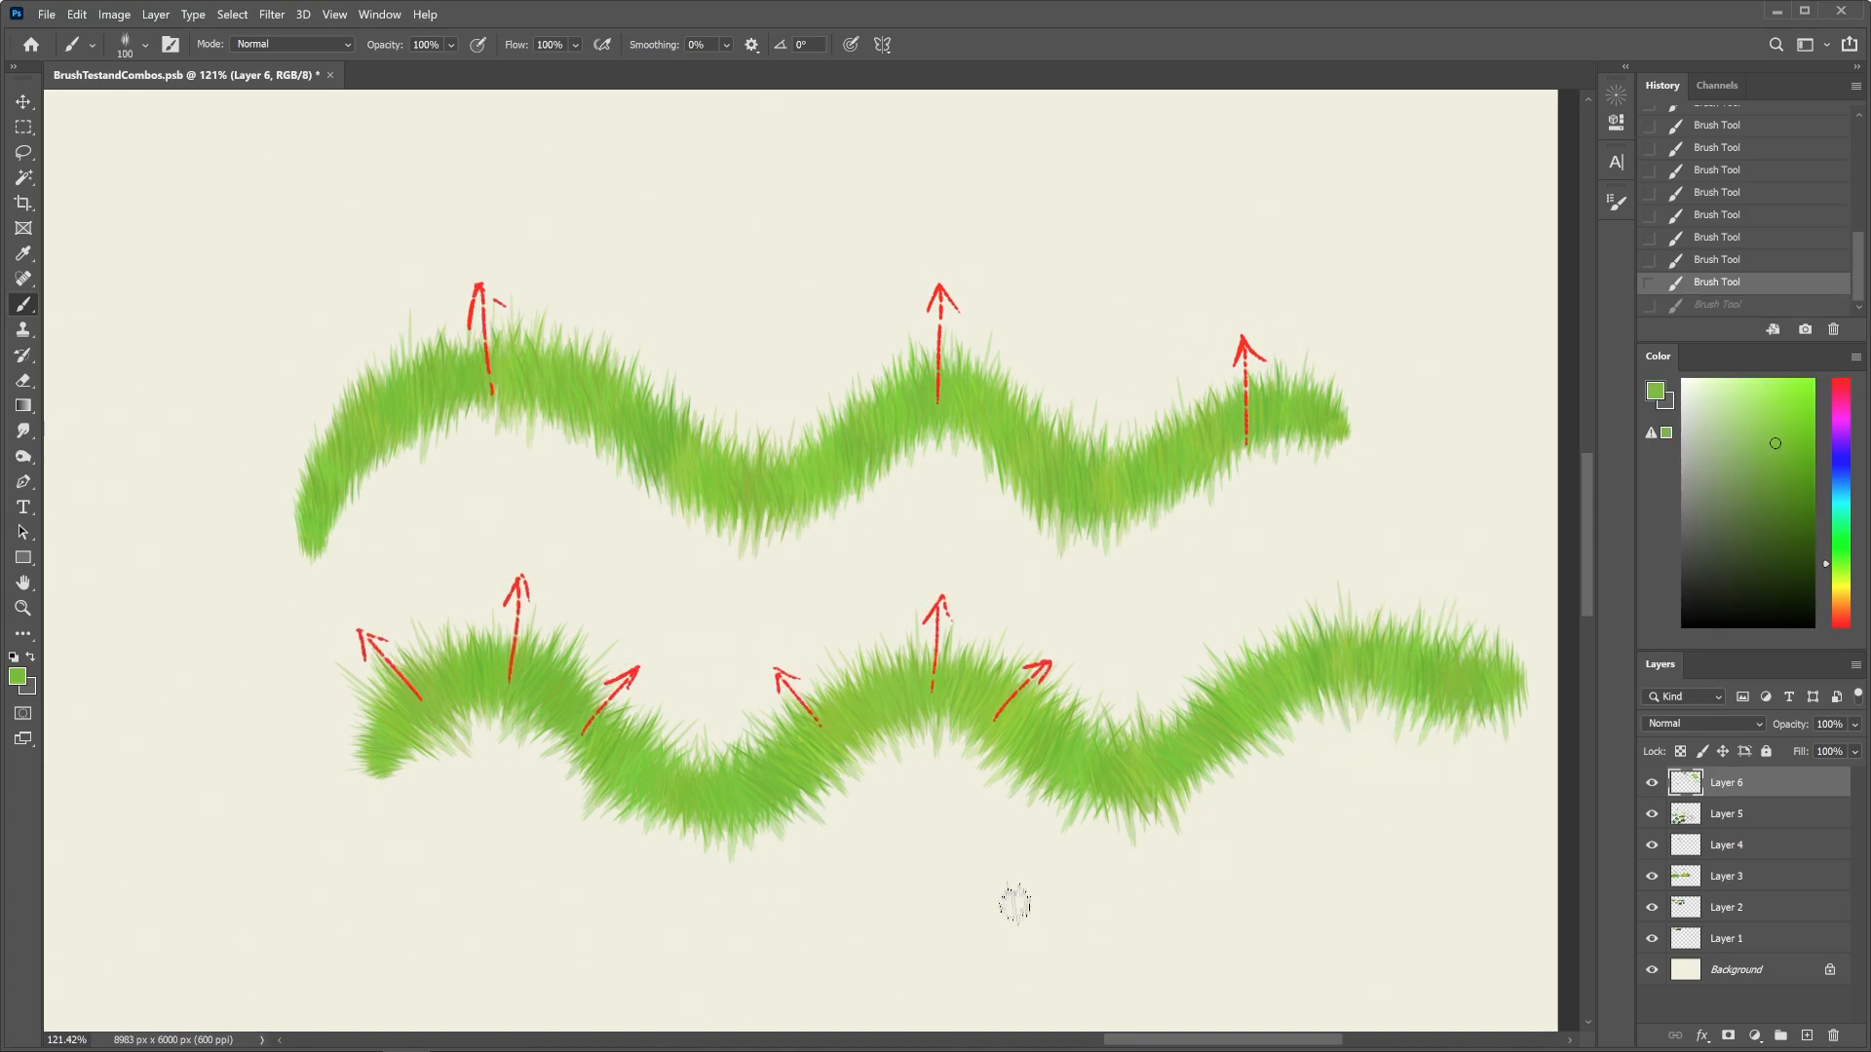
Set the Shape Dynamics angle control to Off and restore the undone wavy grass stroke above the others
key("F5")
left_click(1473, 418)
left_click(1449, 434)
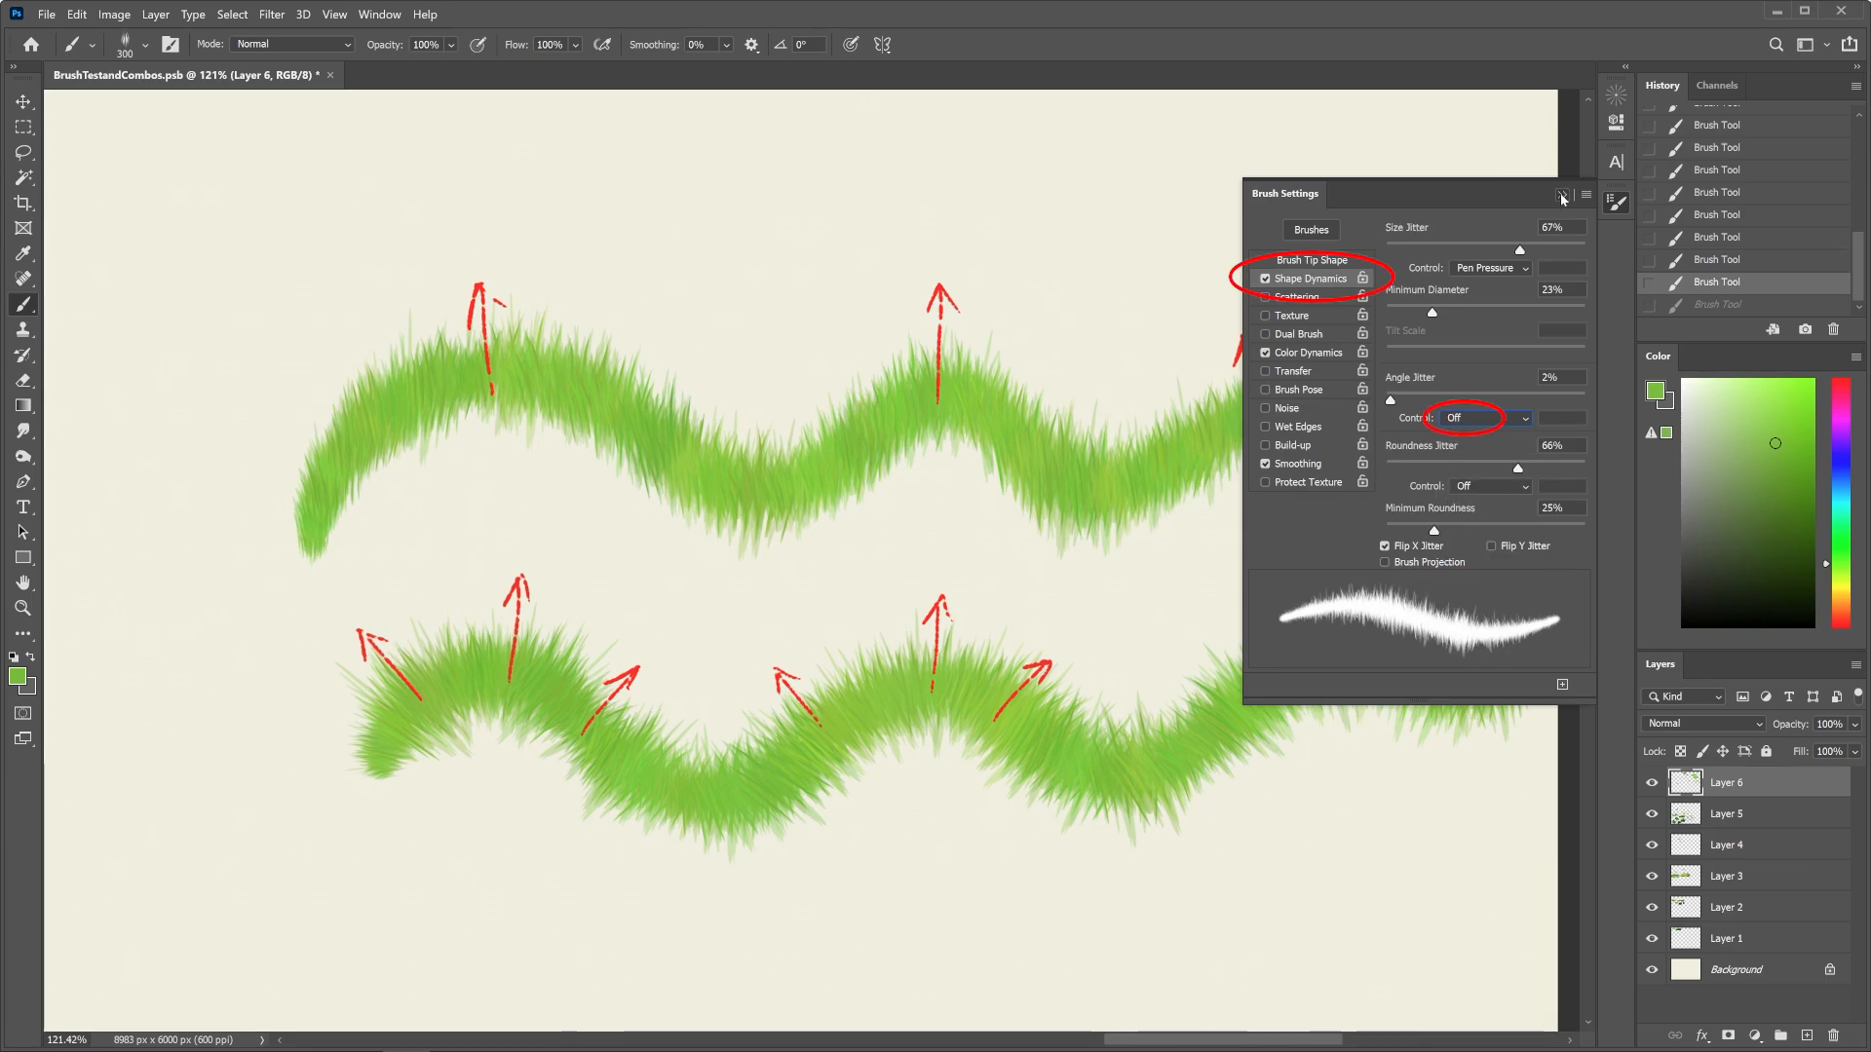
key("ctrl+shift+z")
Switch the angle jitter control between Direction and Off, finish on Direction and close the Brush Settings
left_click(1470, 419)
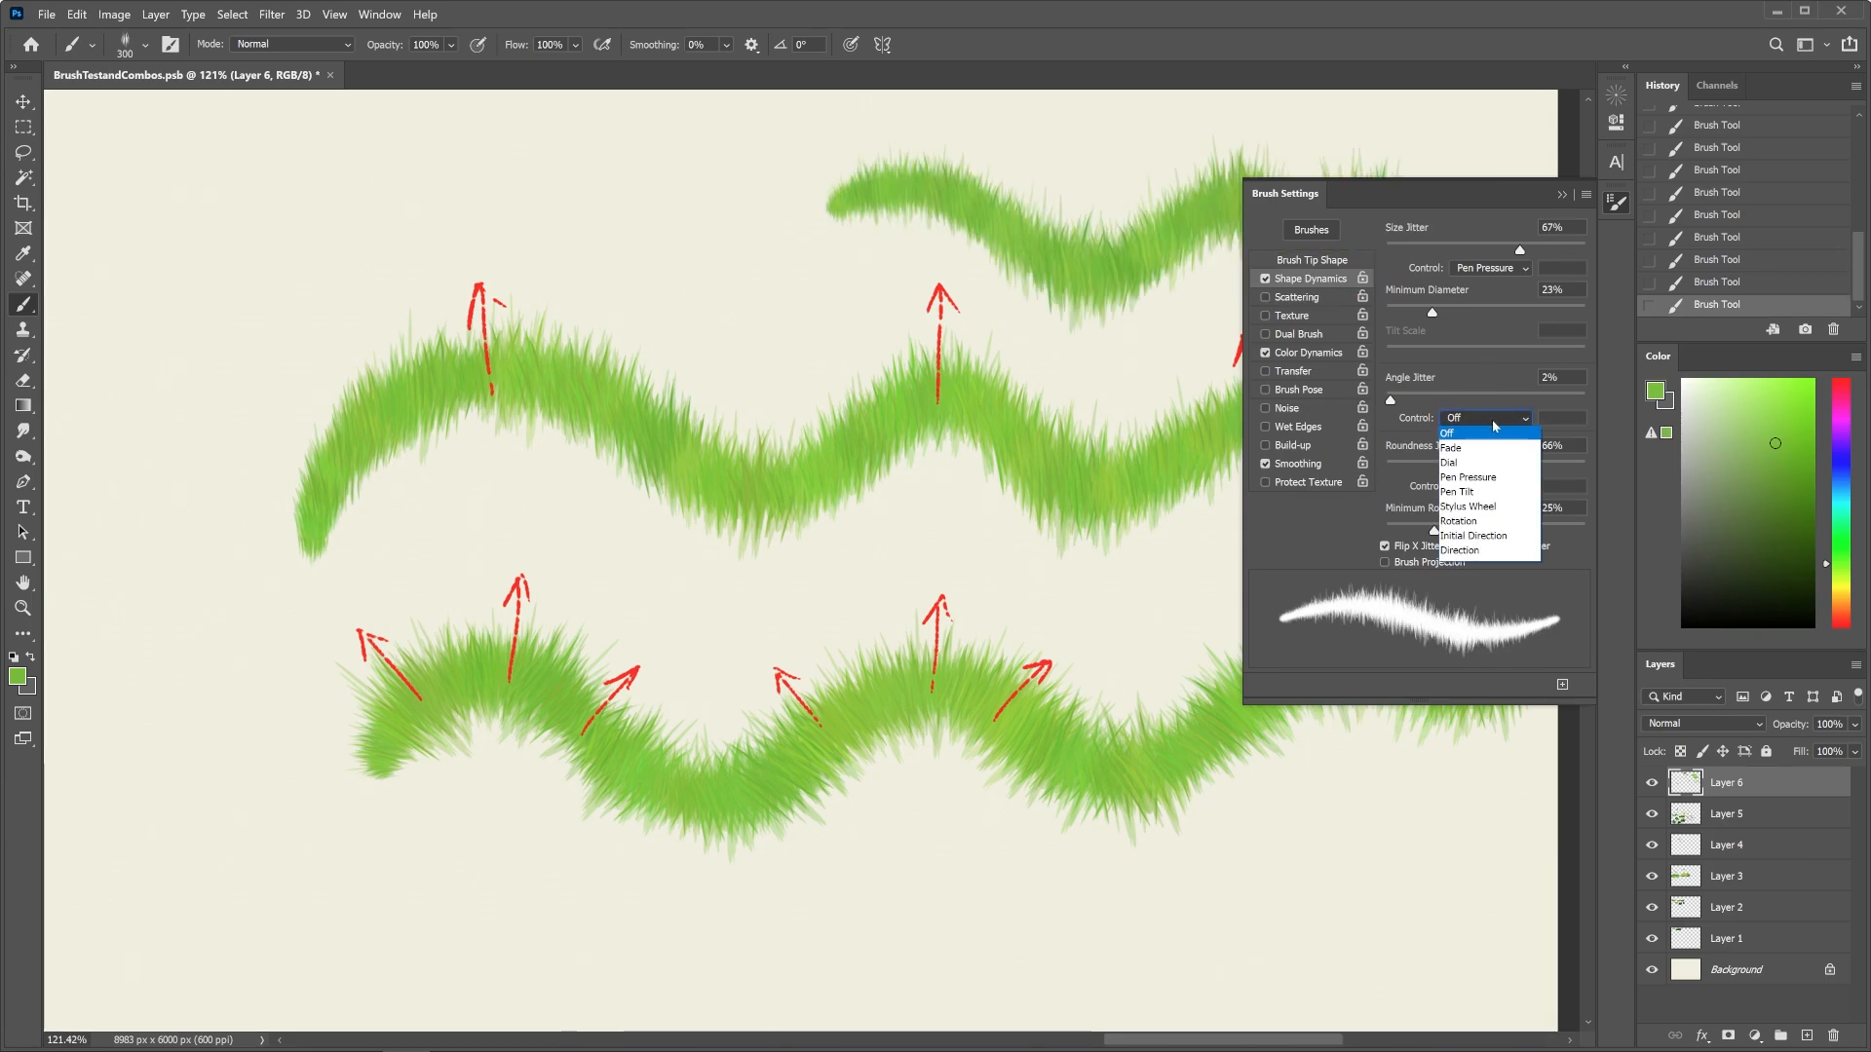
left_click(1473, 554)
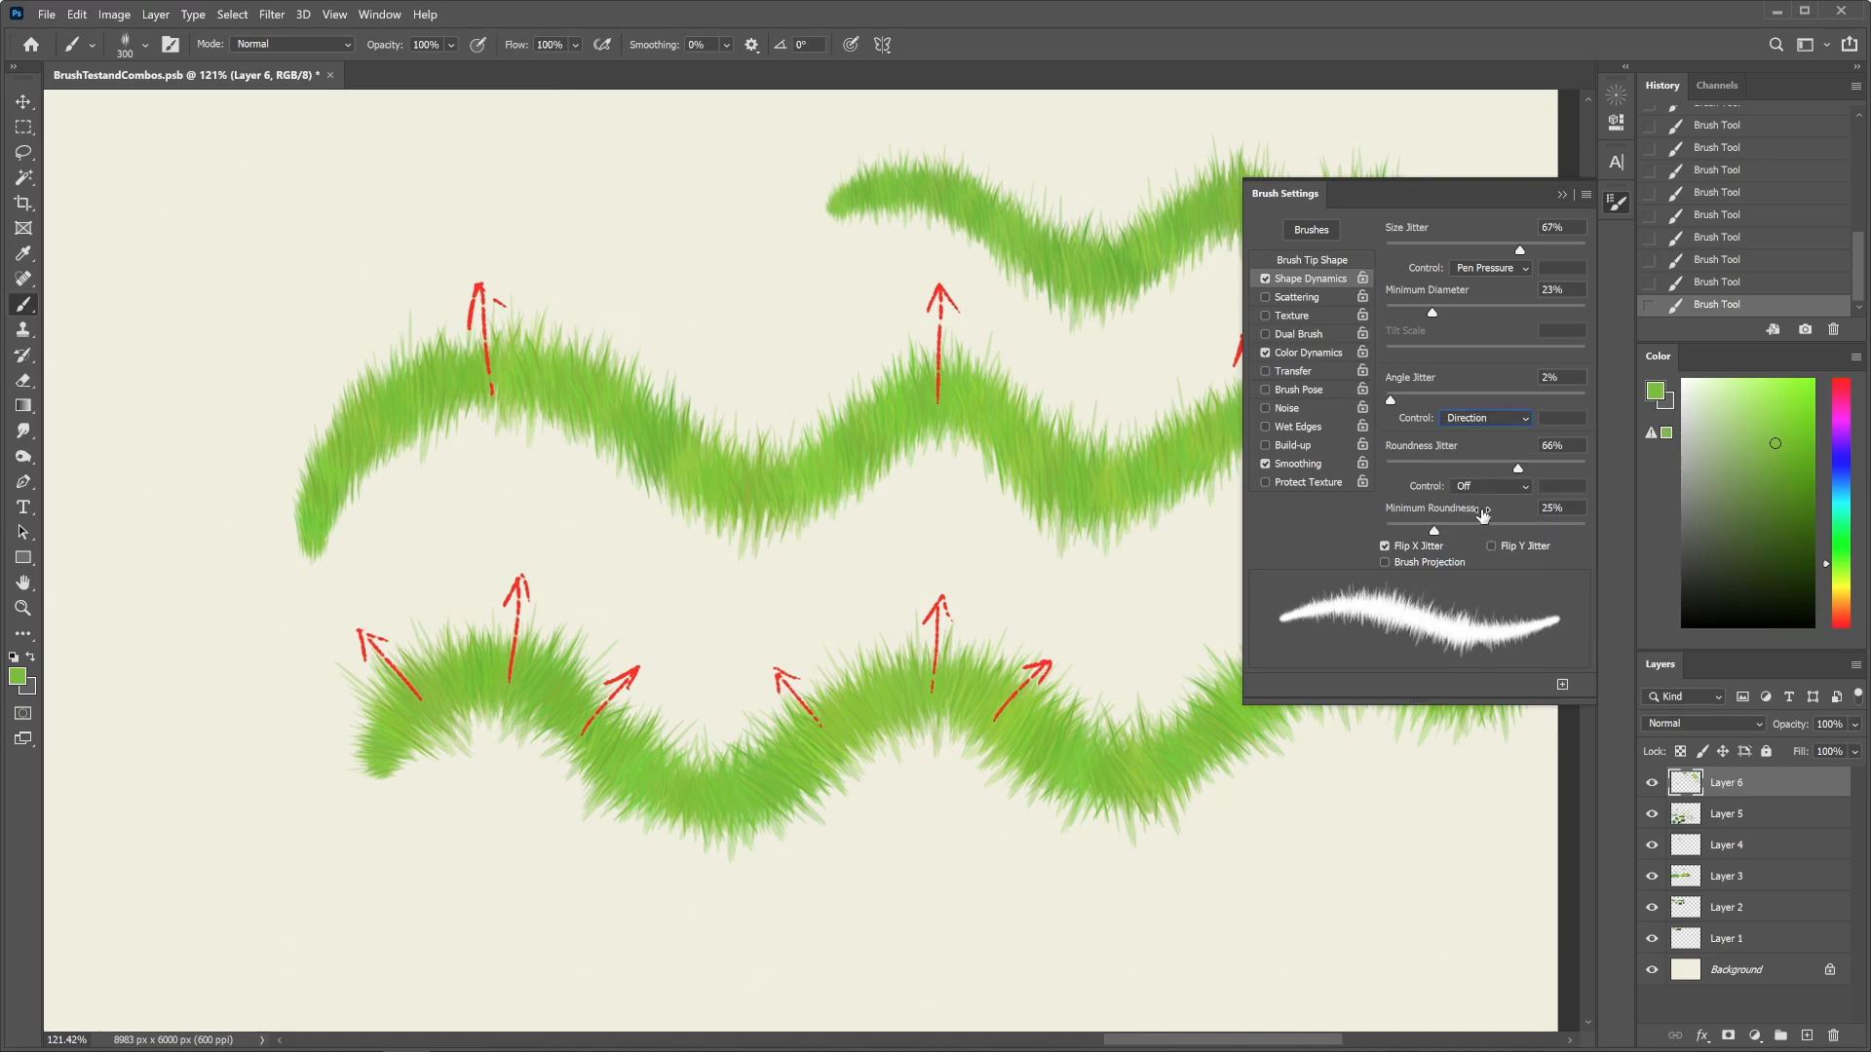
left_click(1475, 421)
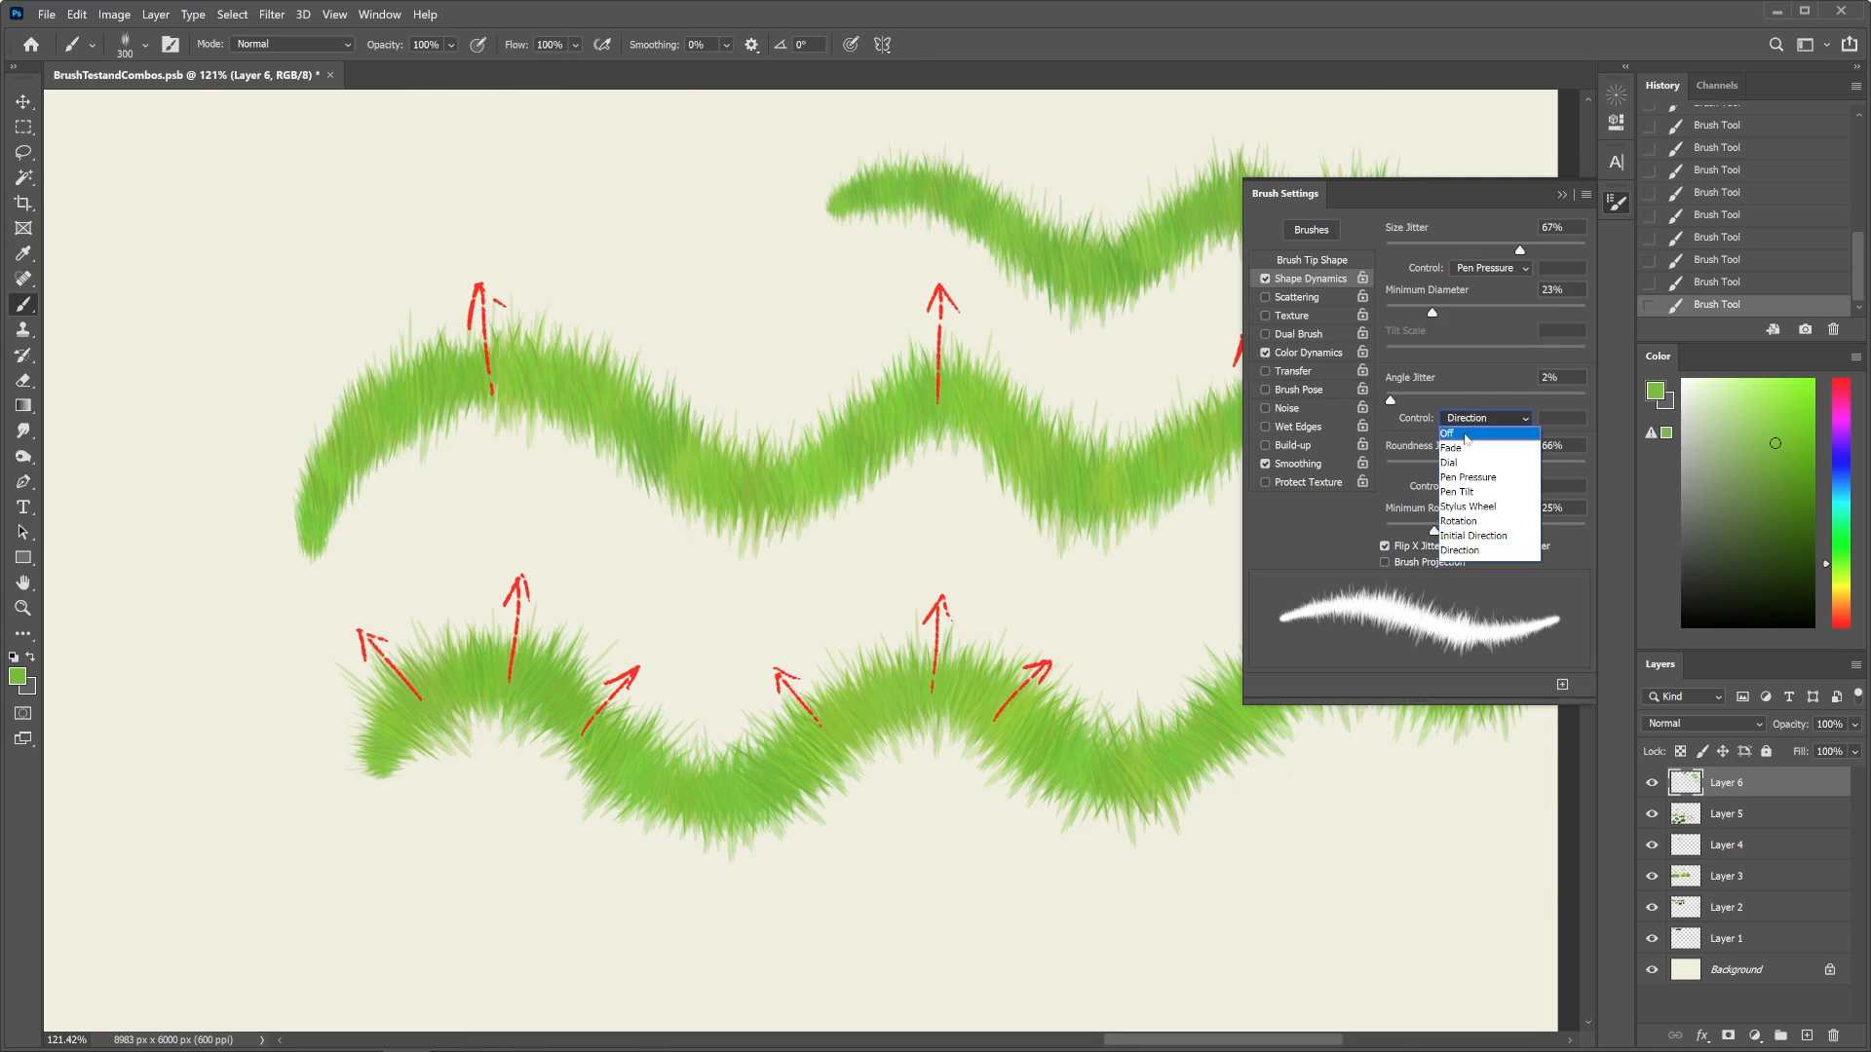
left_click(1474, 426)
left_click(1473, 417)
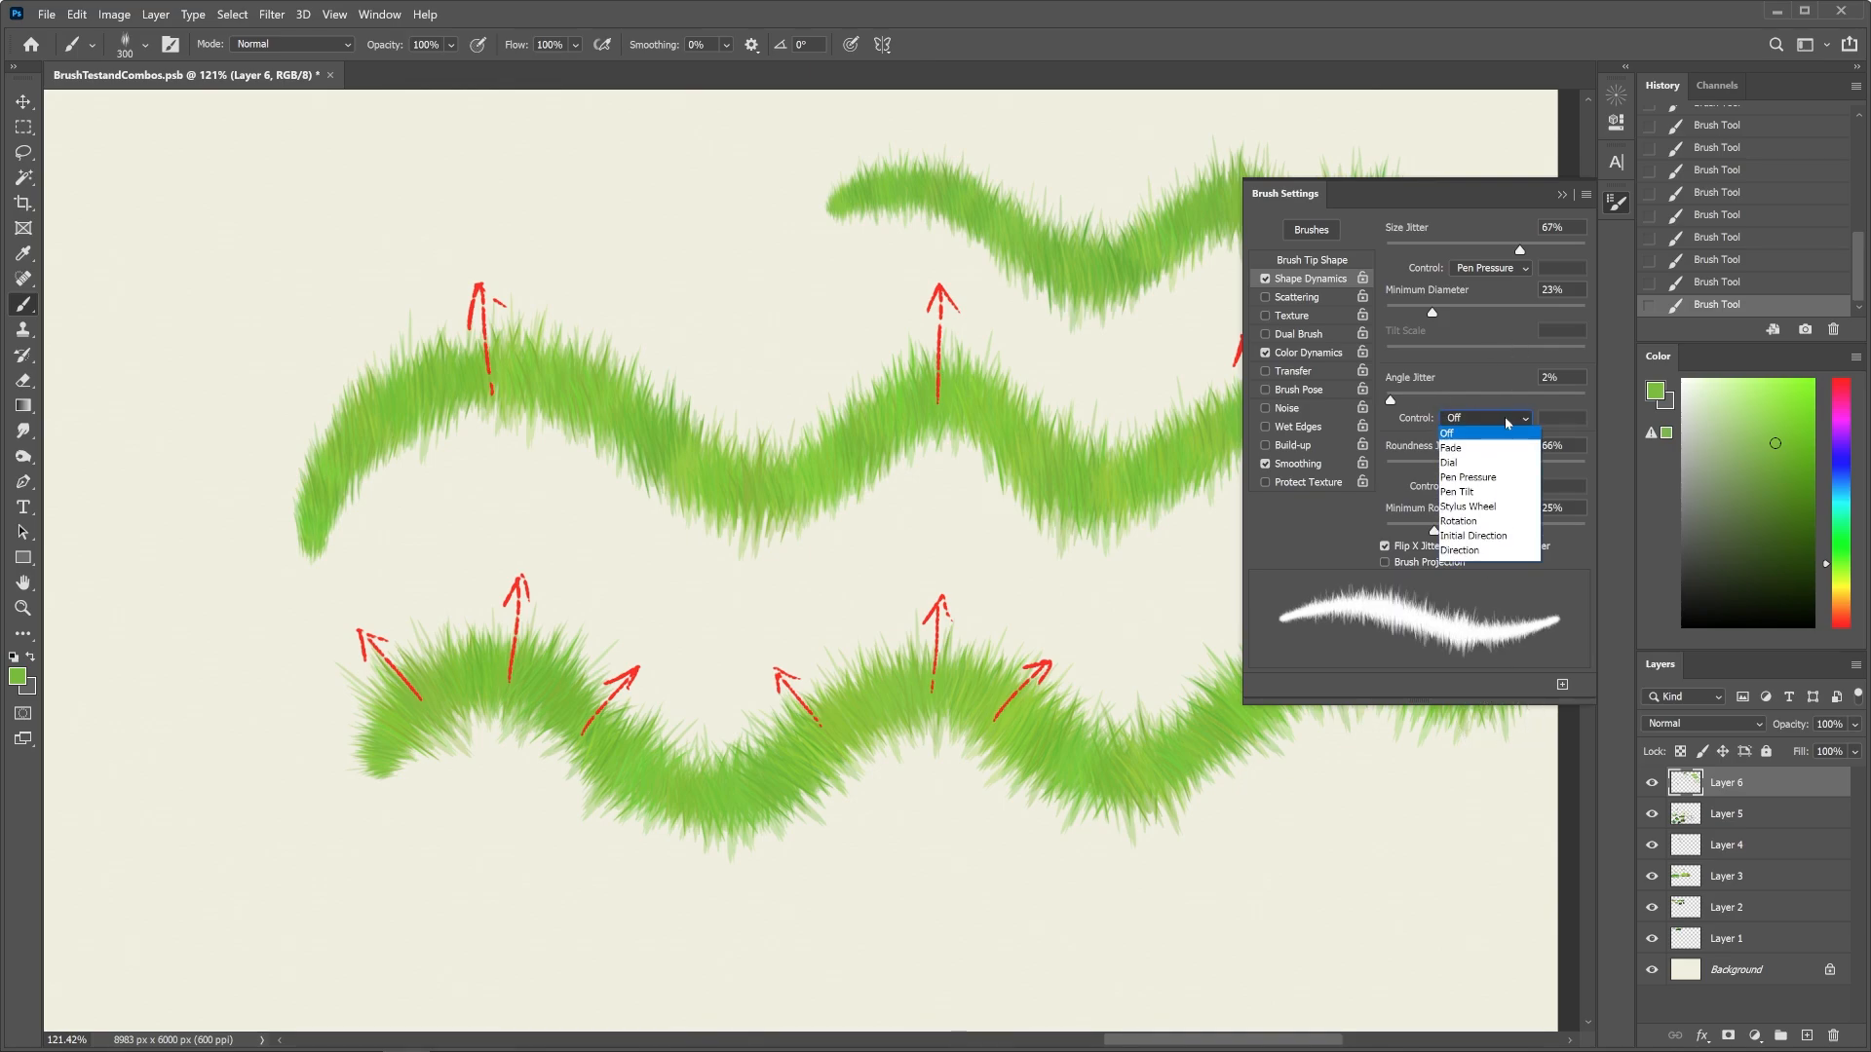
left_click(1474, 552)
left_click(1471, 419)
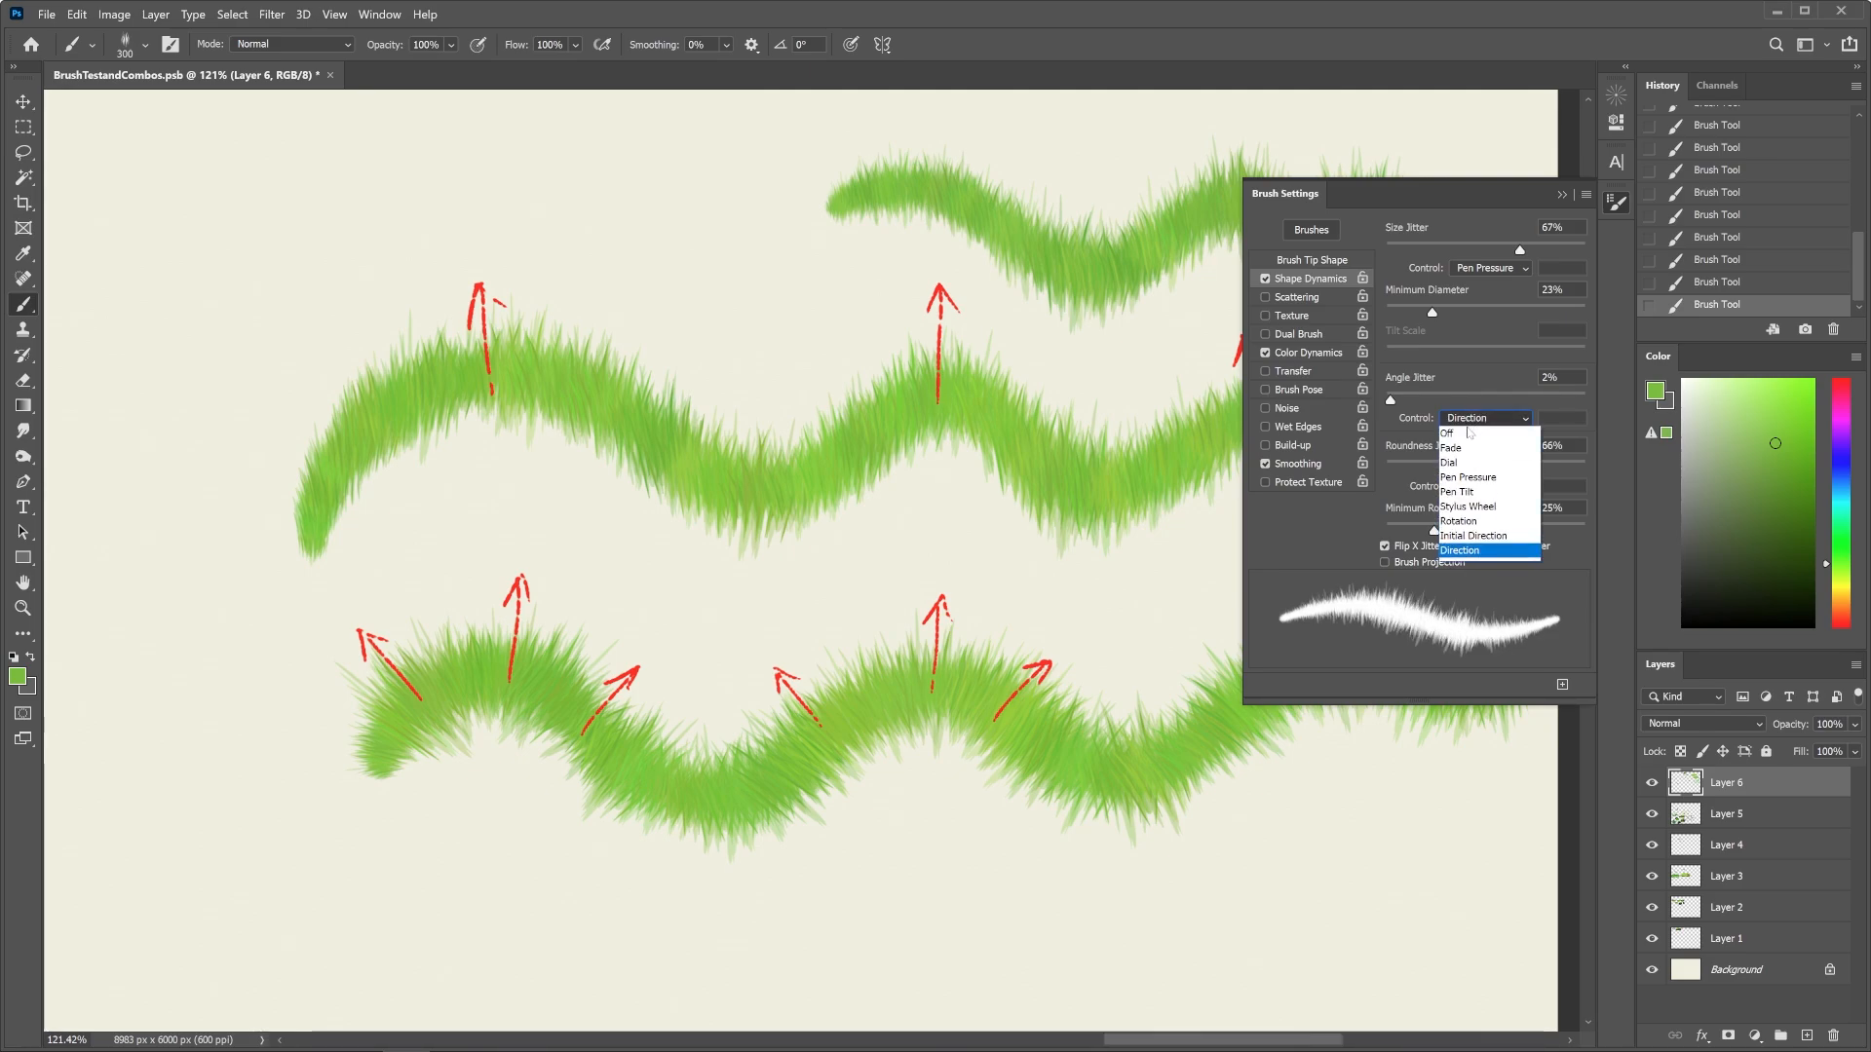
left_click(1475, 552)
left_click(1561, 194)
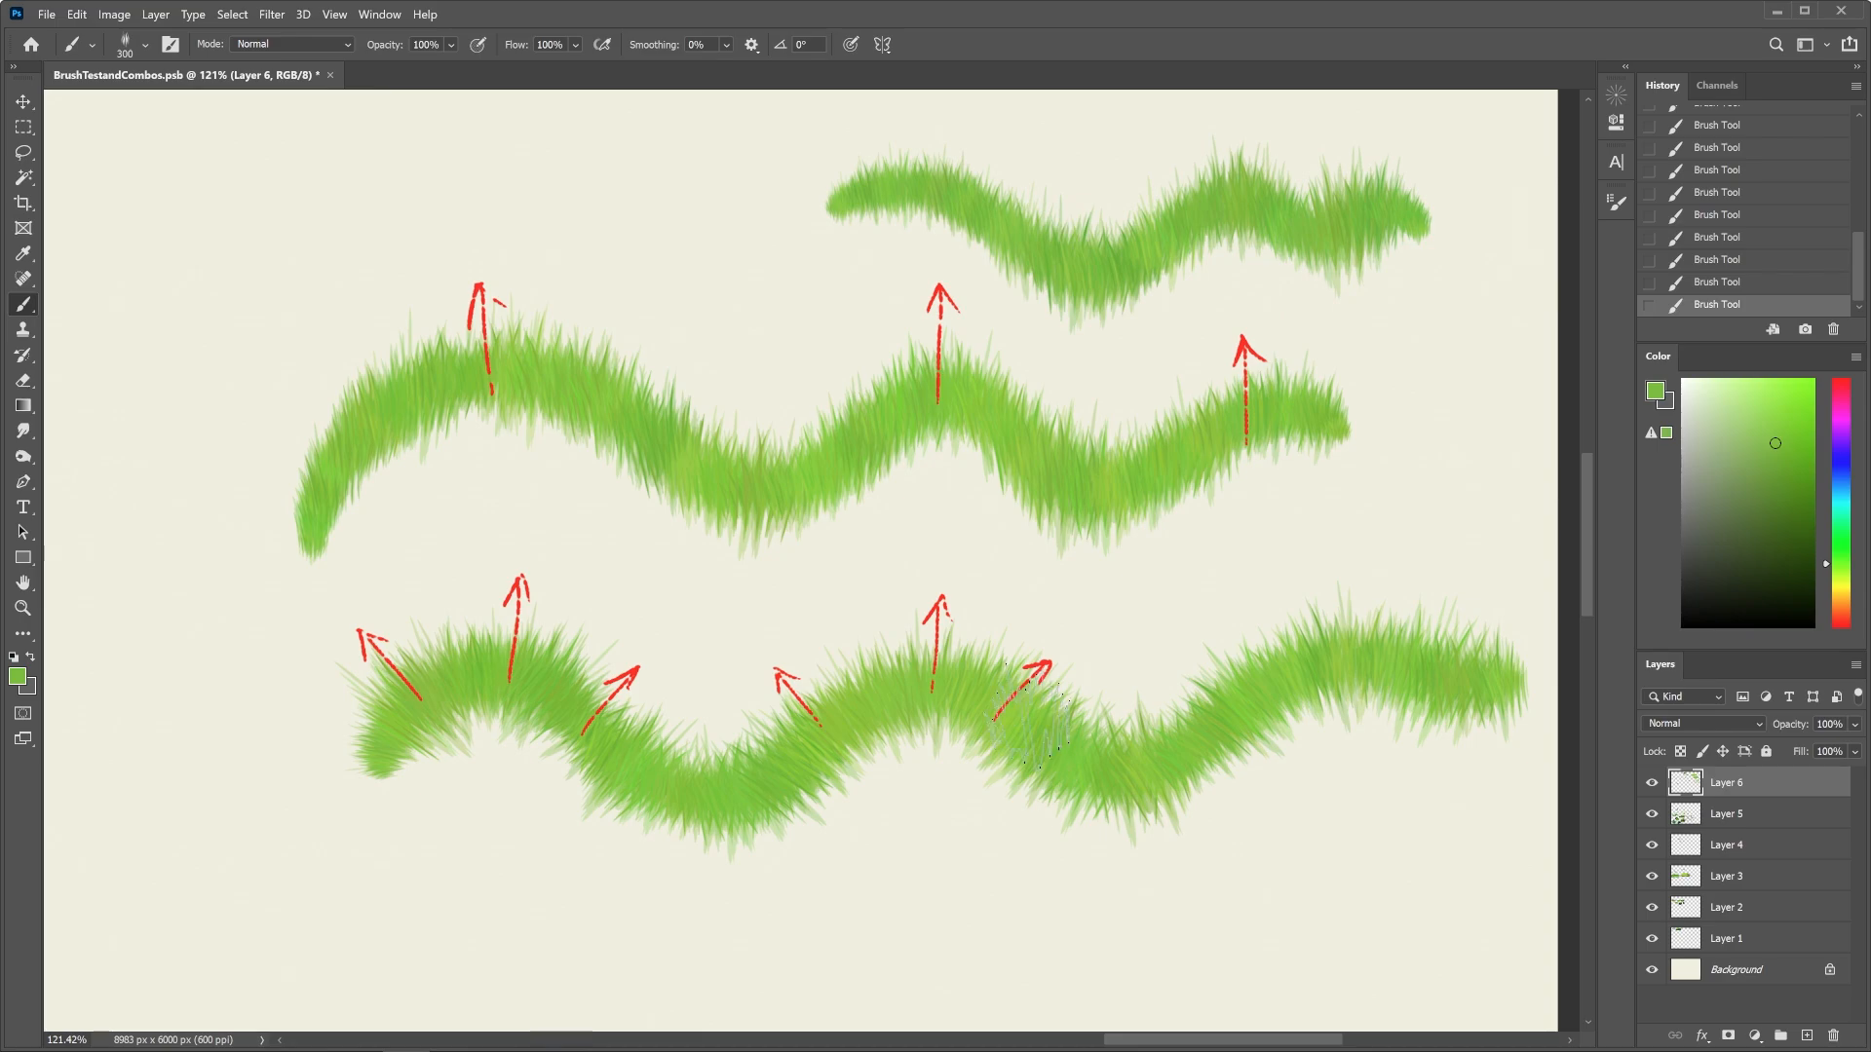
In the Untitled-1 document, paint a band of drooping tan grass at 1500 px and set the Shape Dynamics angle control to follow stroke direction
mouse_move(1062, 672)
left_mouse_down()
mouse_move(1160, 581)
mouse_move(1199, 480)
left_mouse_up()
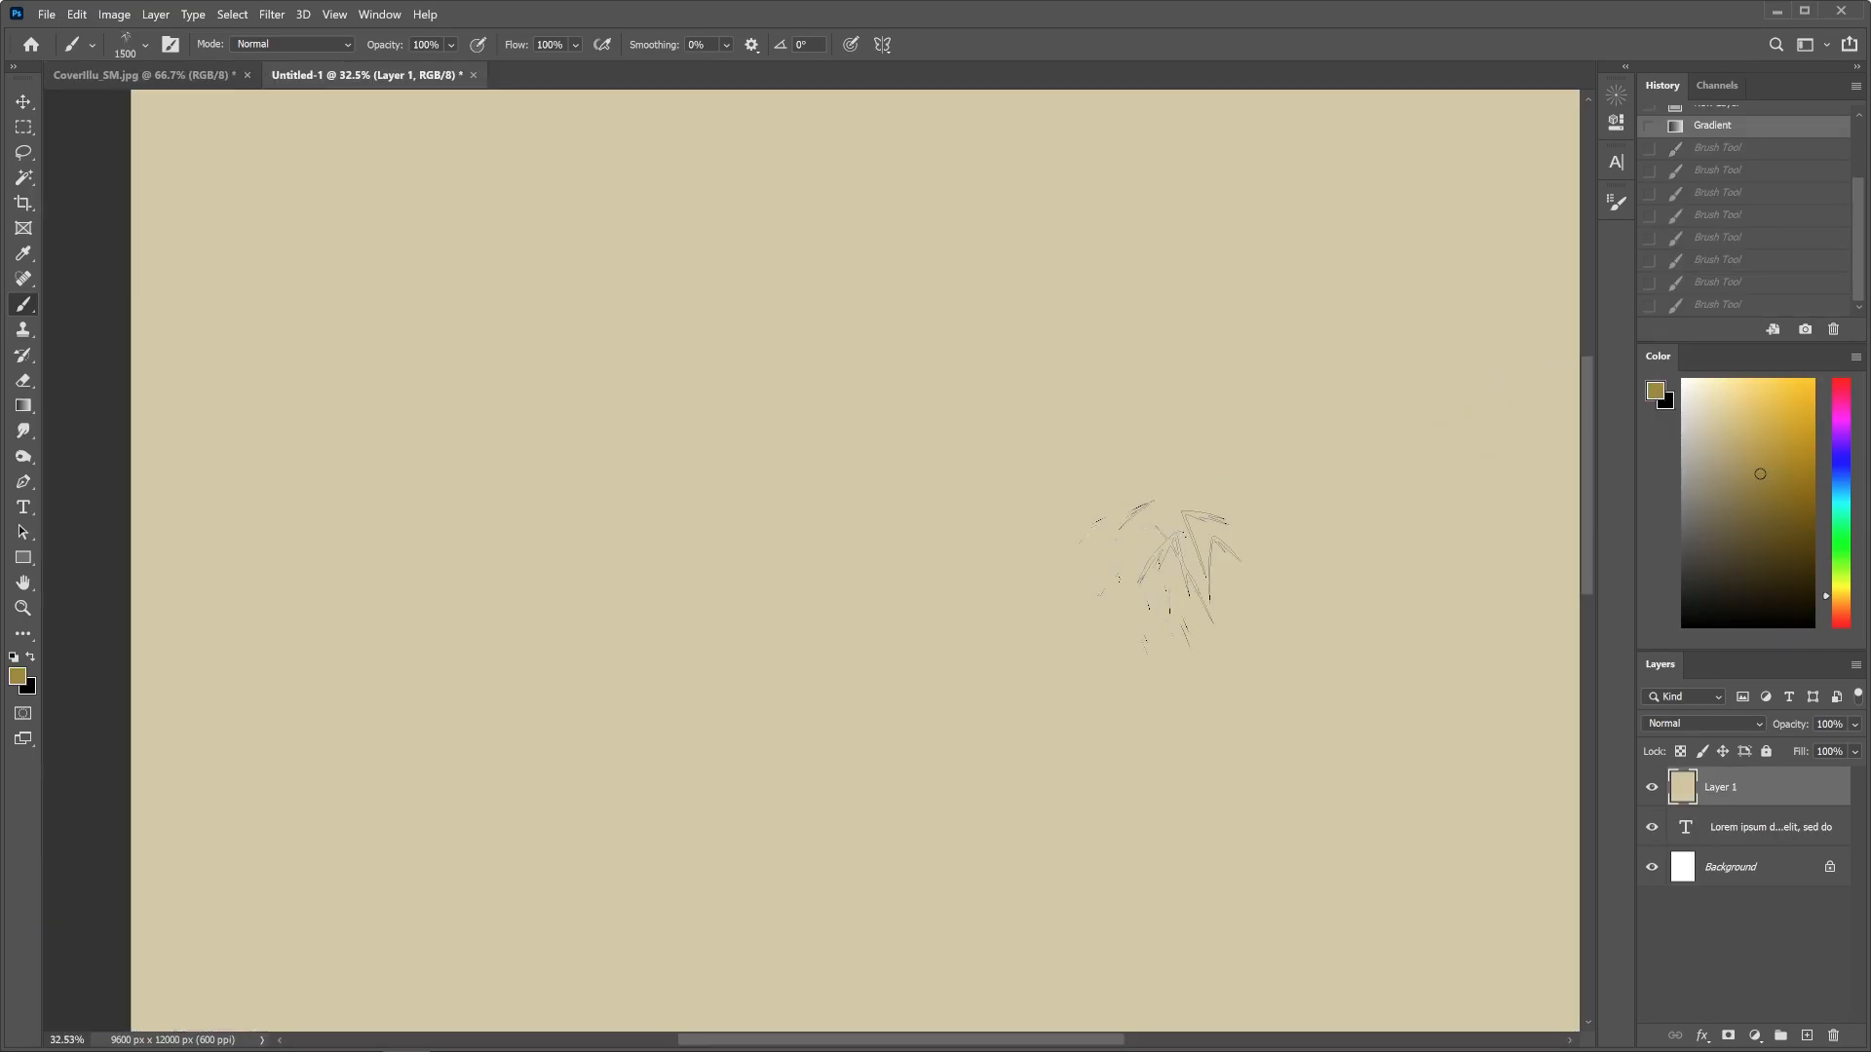
mouse_move(1169, 546)
left_mouse_down()
mouse_move(721, 506)
mouse_move(1429, 537)
left_mouse_up()
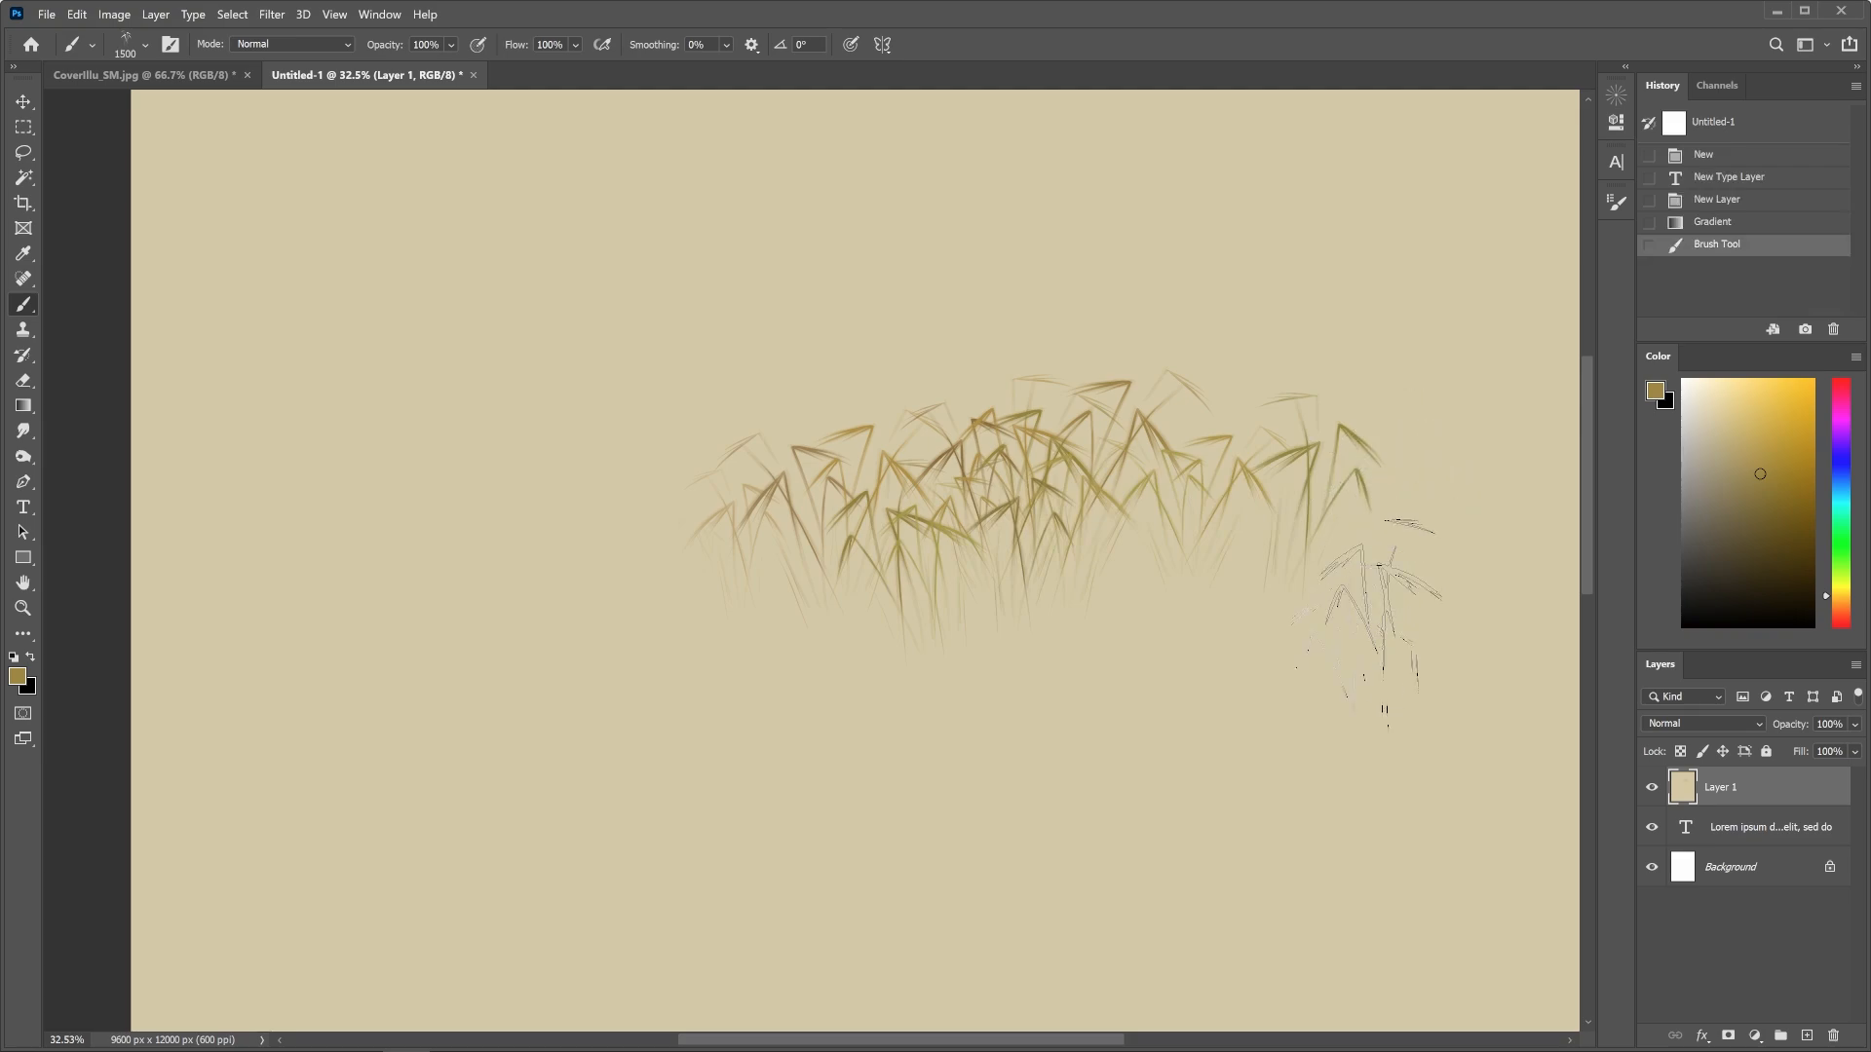
key("F5")
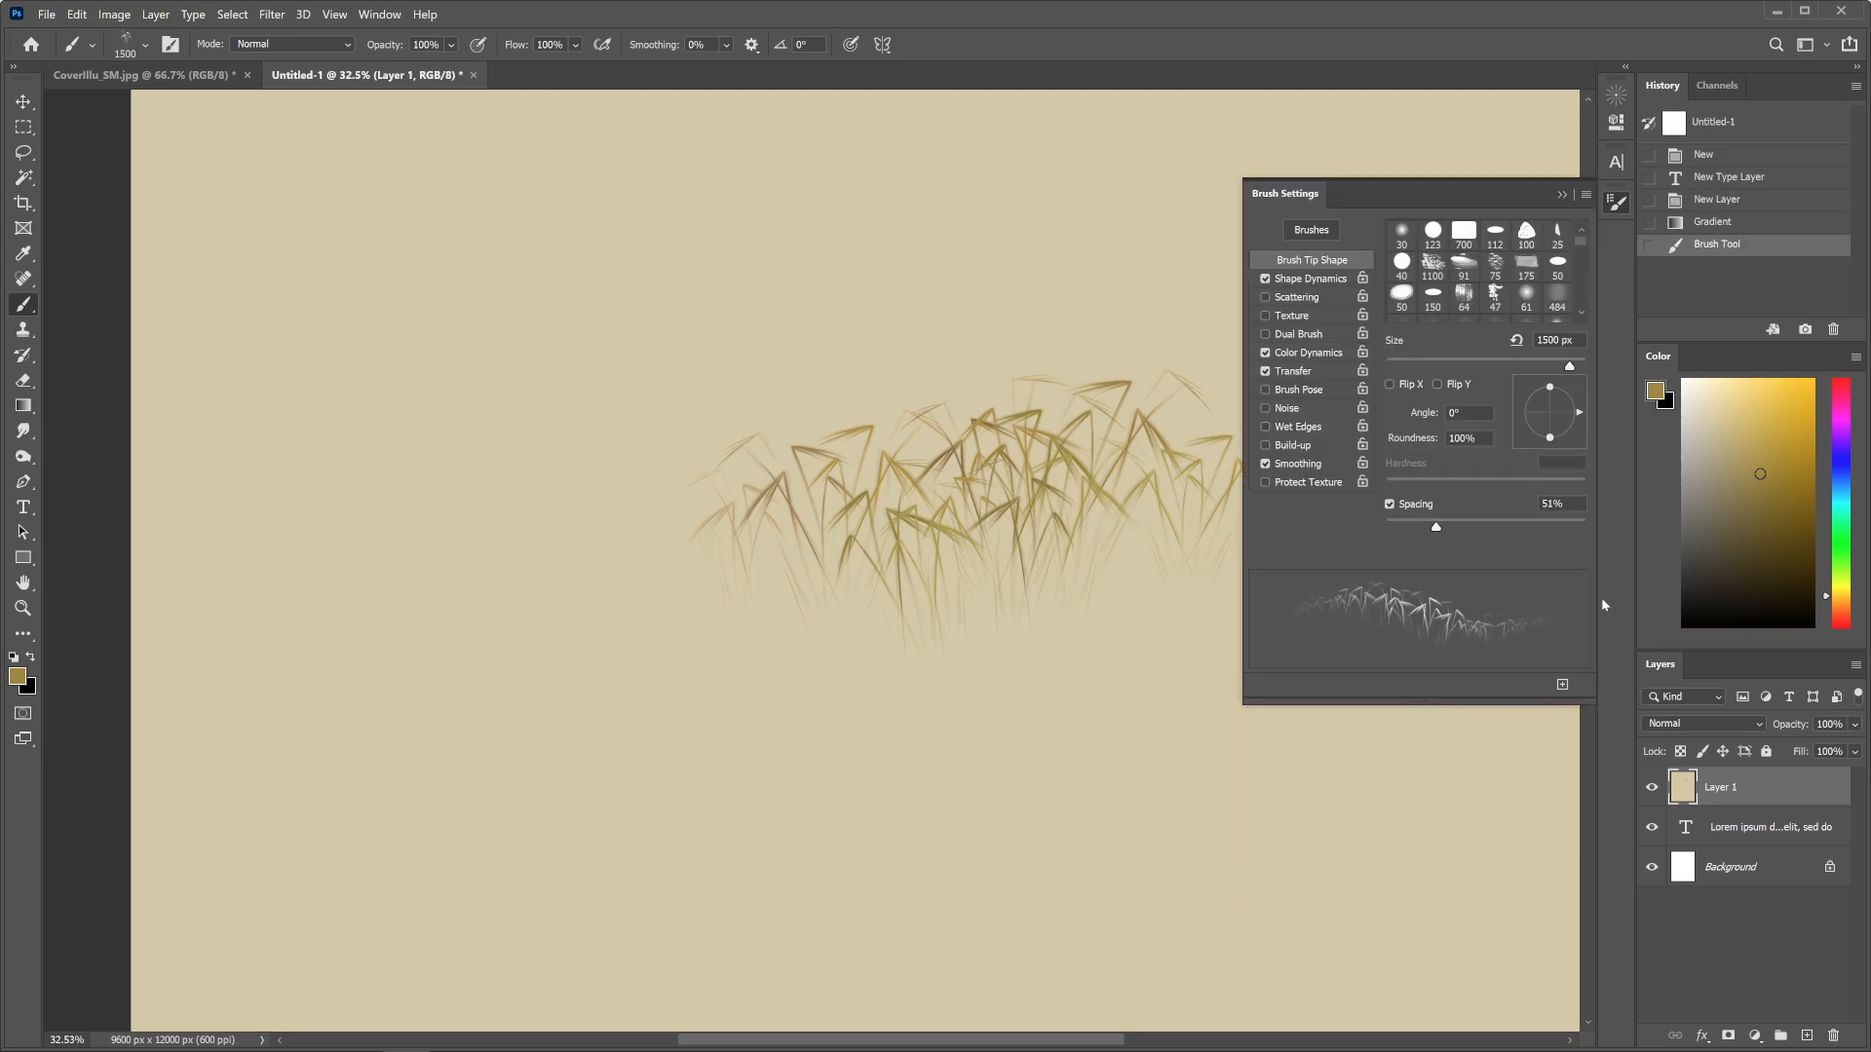
left_click(1325, 279)
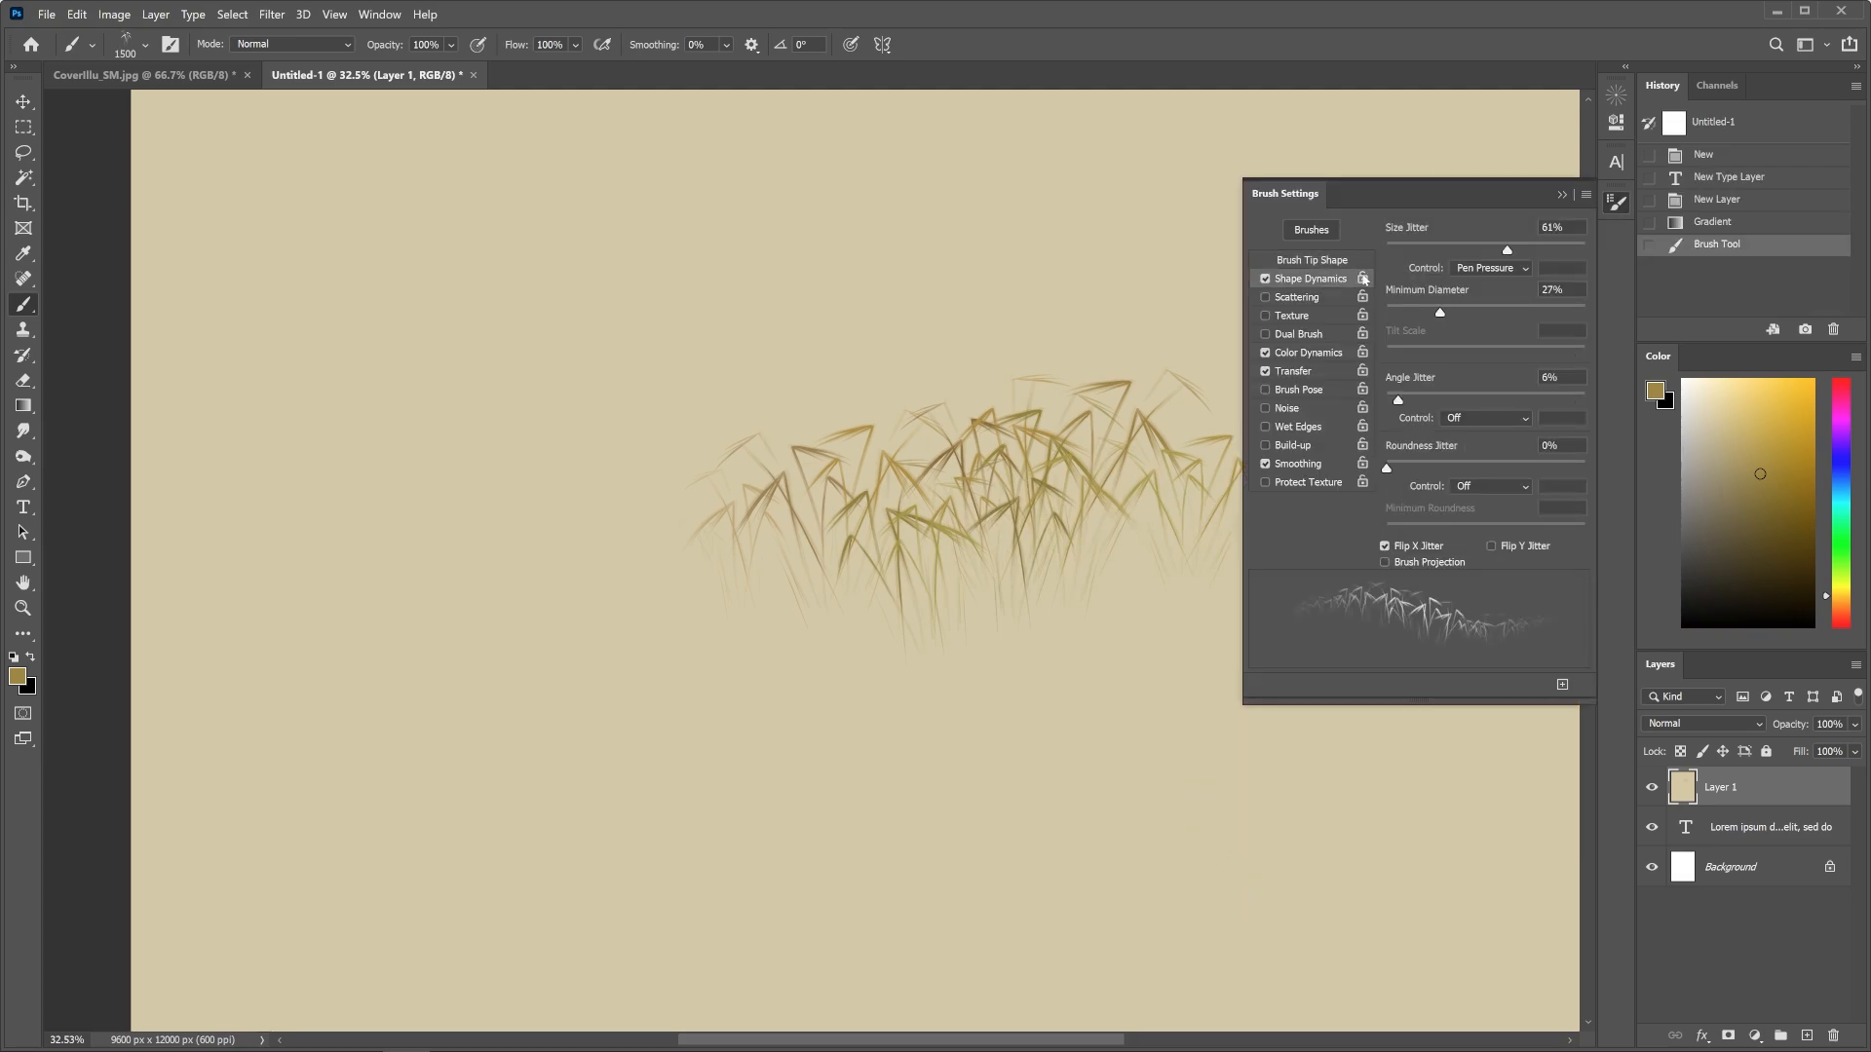
left_click(1481, 419)
left_click(1467, 533)
left_click(1563, 192)
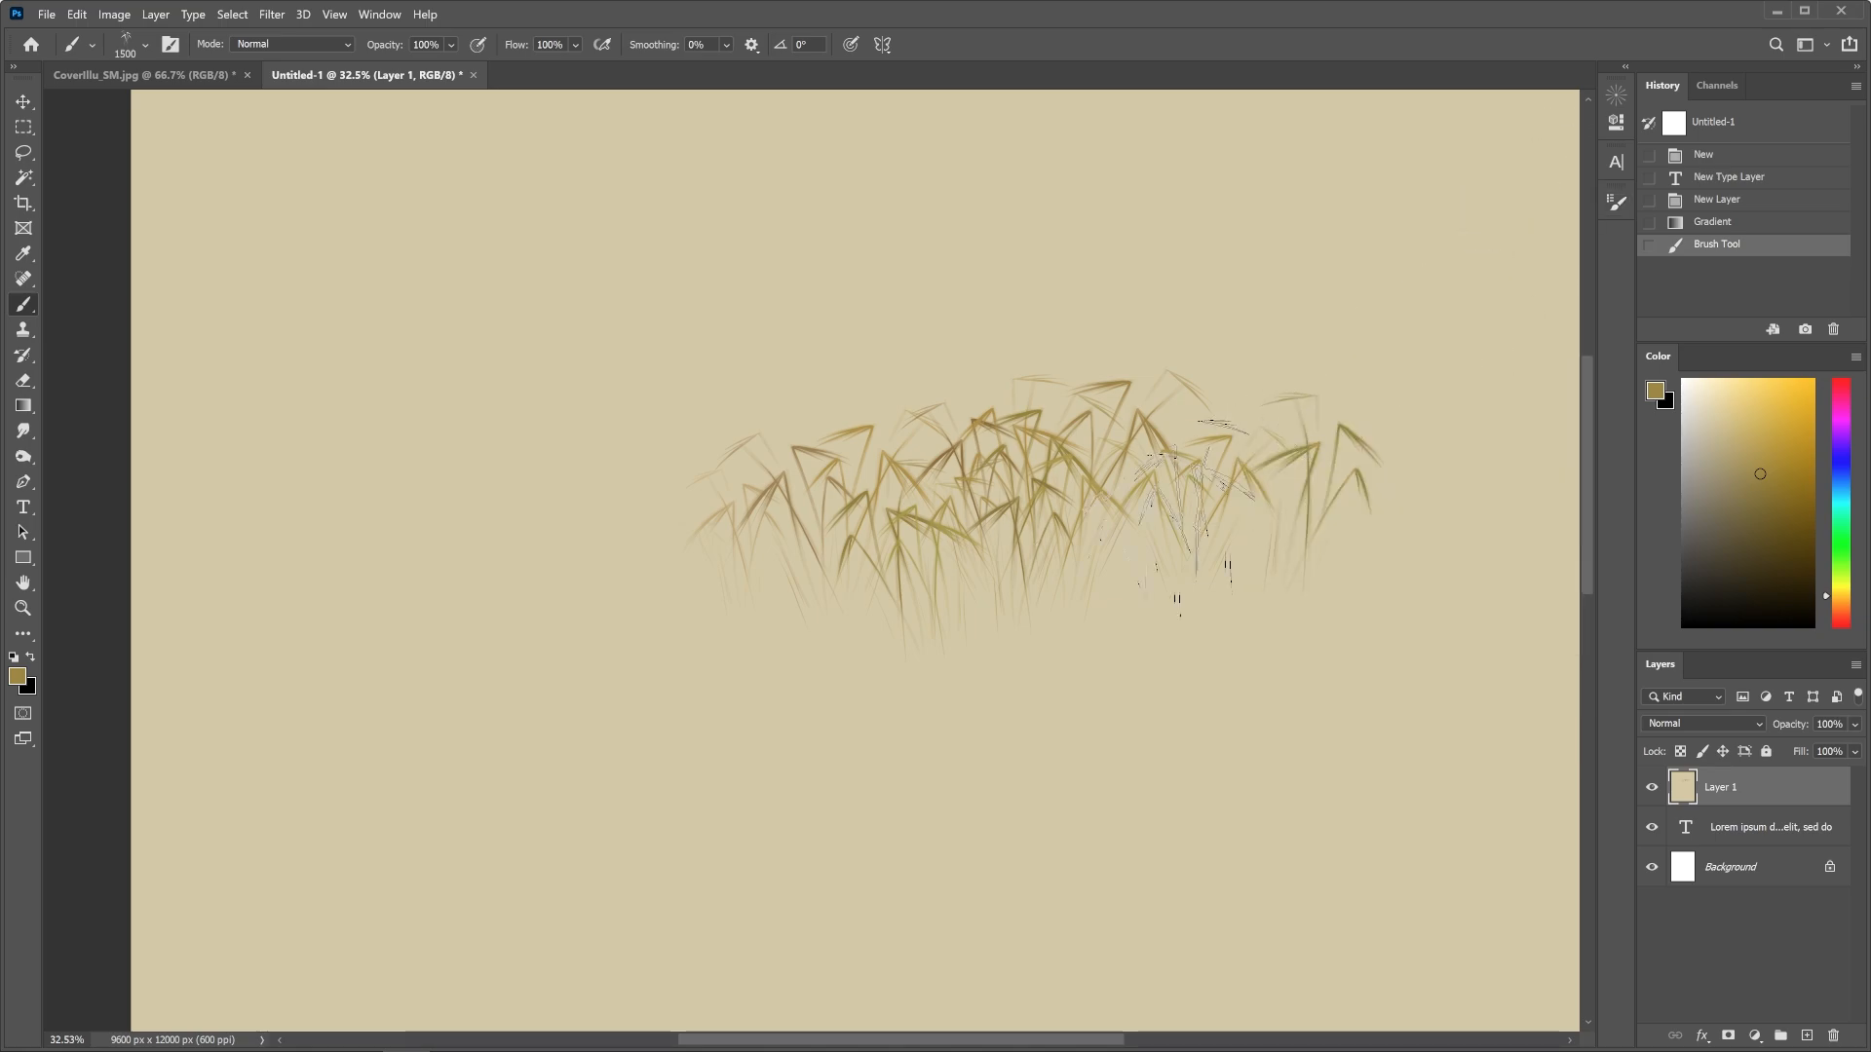
Paint test grass strokes in opposite directions below the tan band and undo them
left_click_drag(334, 794, 886, 736)
left_click_drag(1403, 818, 1004, 848)
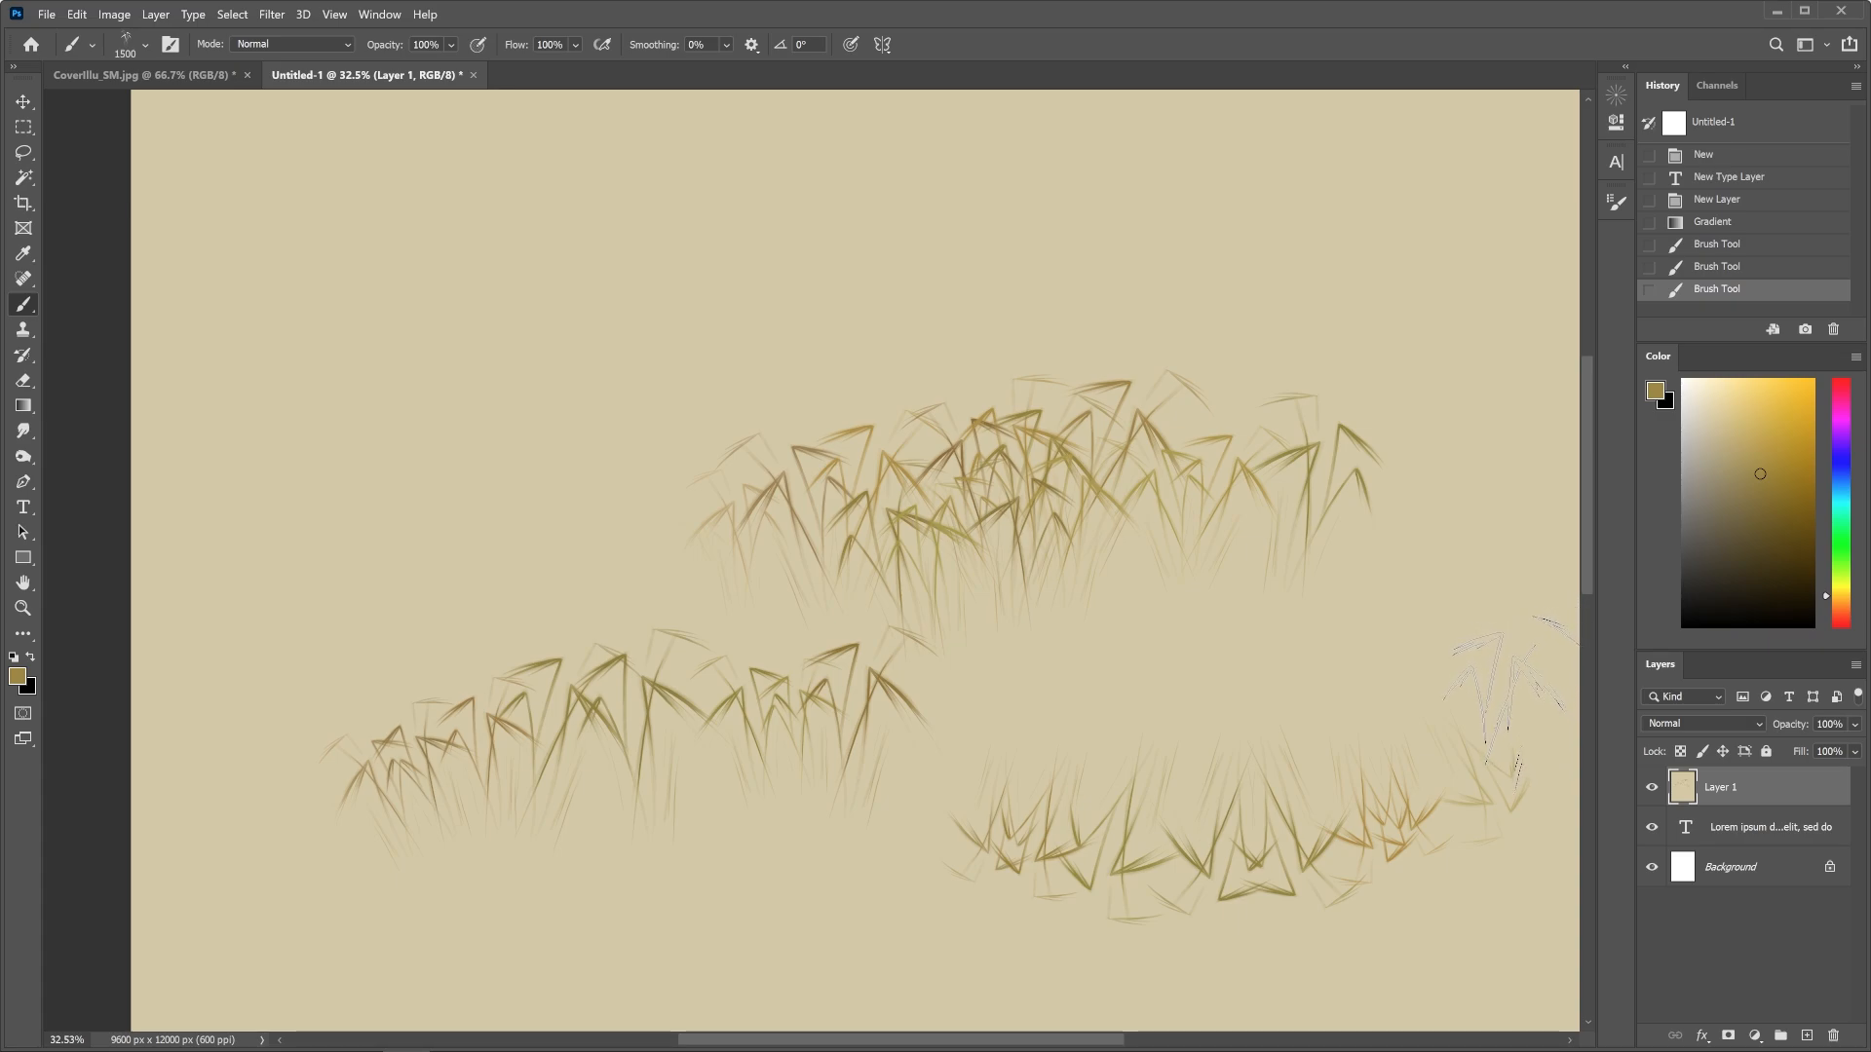
key("ctrl+z")
key("ctrl+z")
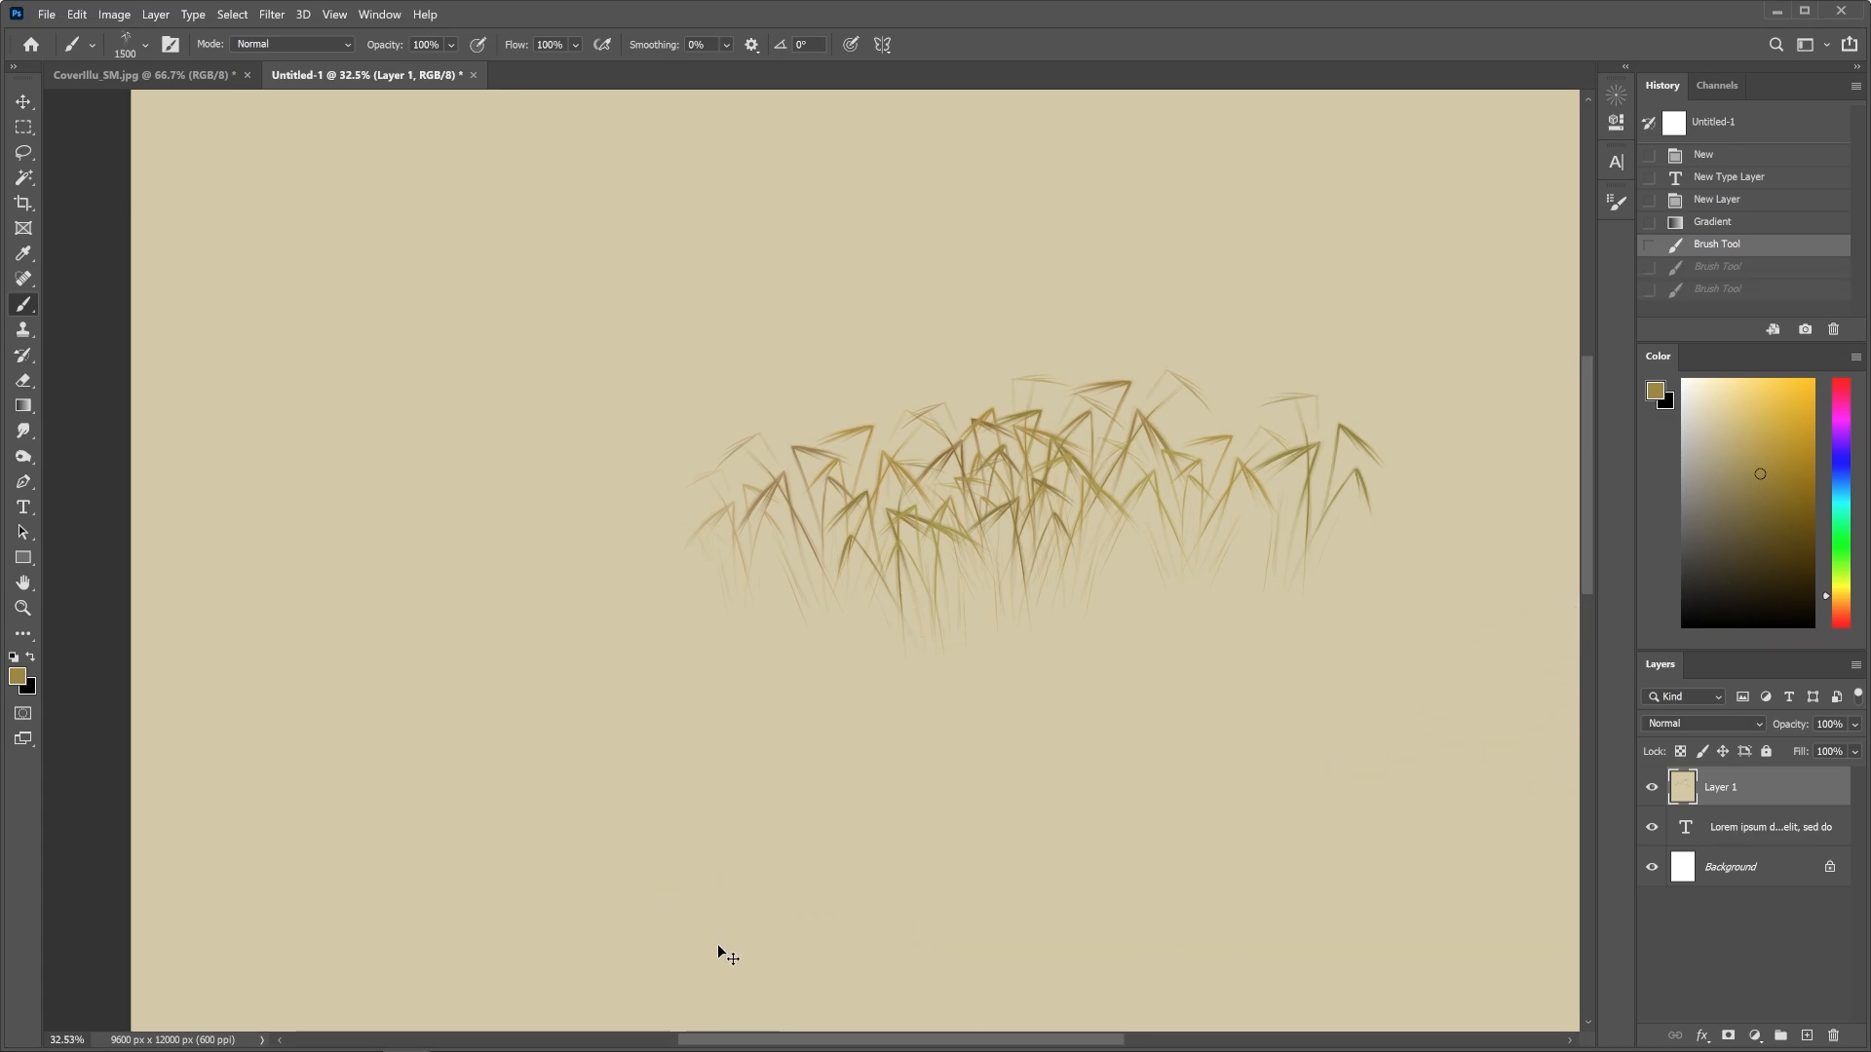
key("ctrl+z")
left_click_drag(390, 478, 1400, 517)
In BrushTestandCombos.psb, paint a wavy stroke below the arrowed one and enable Transfer with opacity and flow controlled by Pen Pressure
mouse_move(741, 546)
left_mouse_down()
mouse_move(862, 556)
mouse_move(1364, 507)
left_mouse_up()
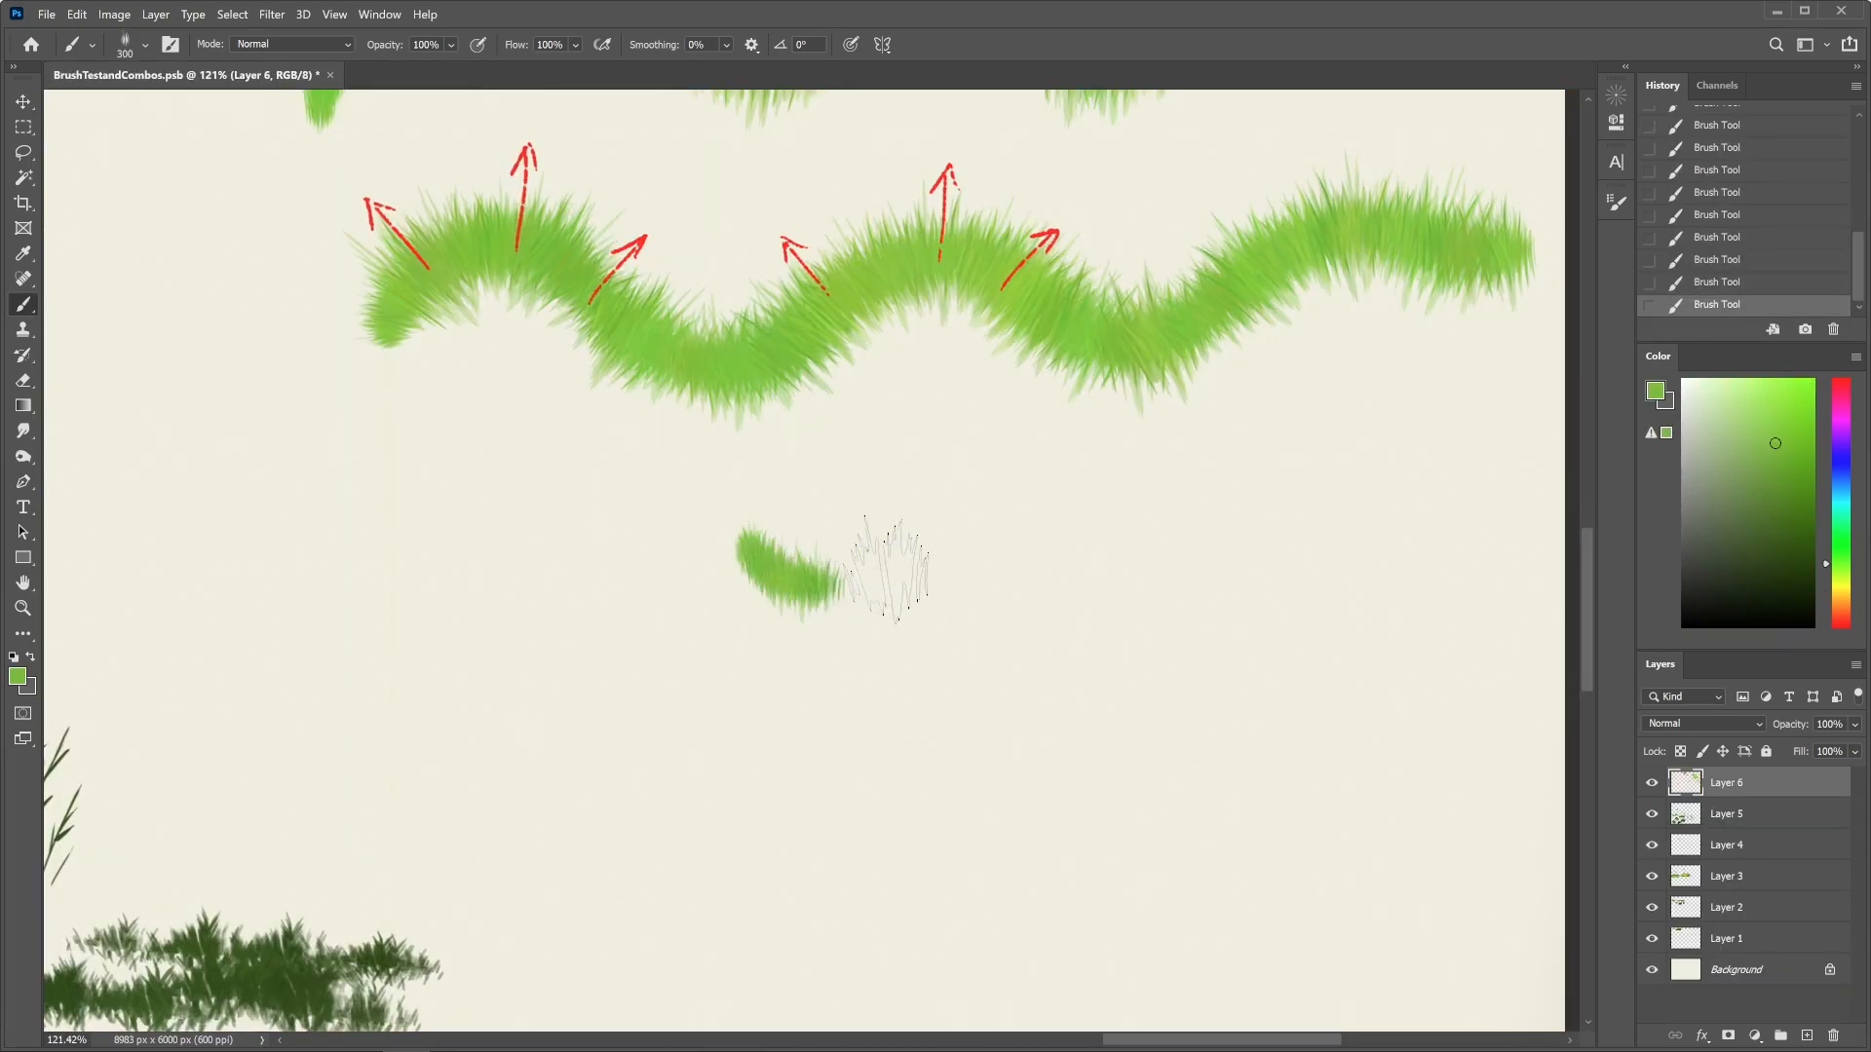
key("F5")
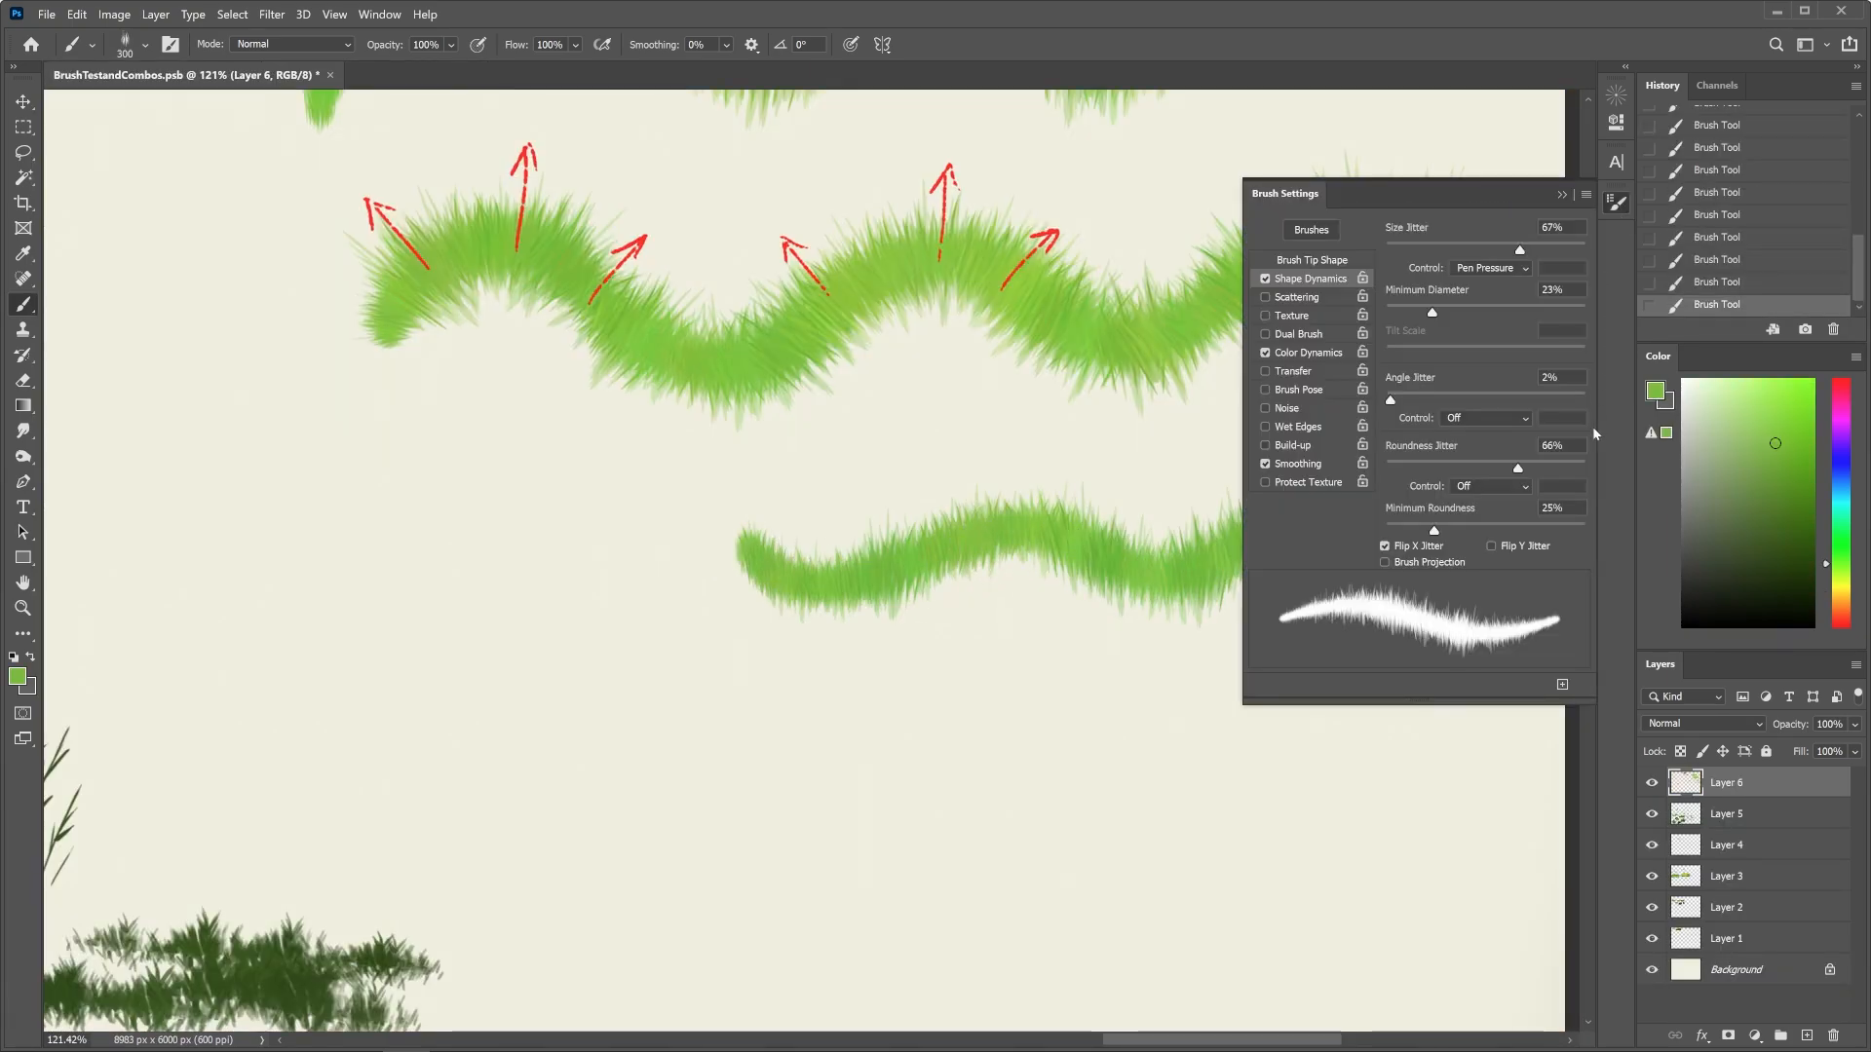
left_click(1306, 372)
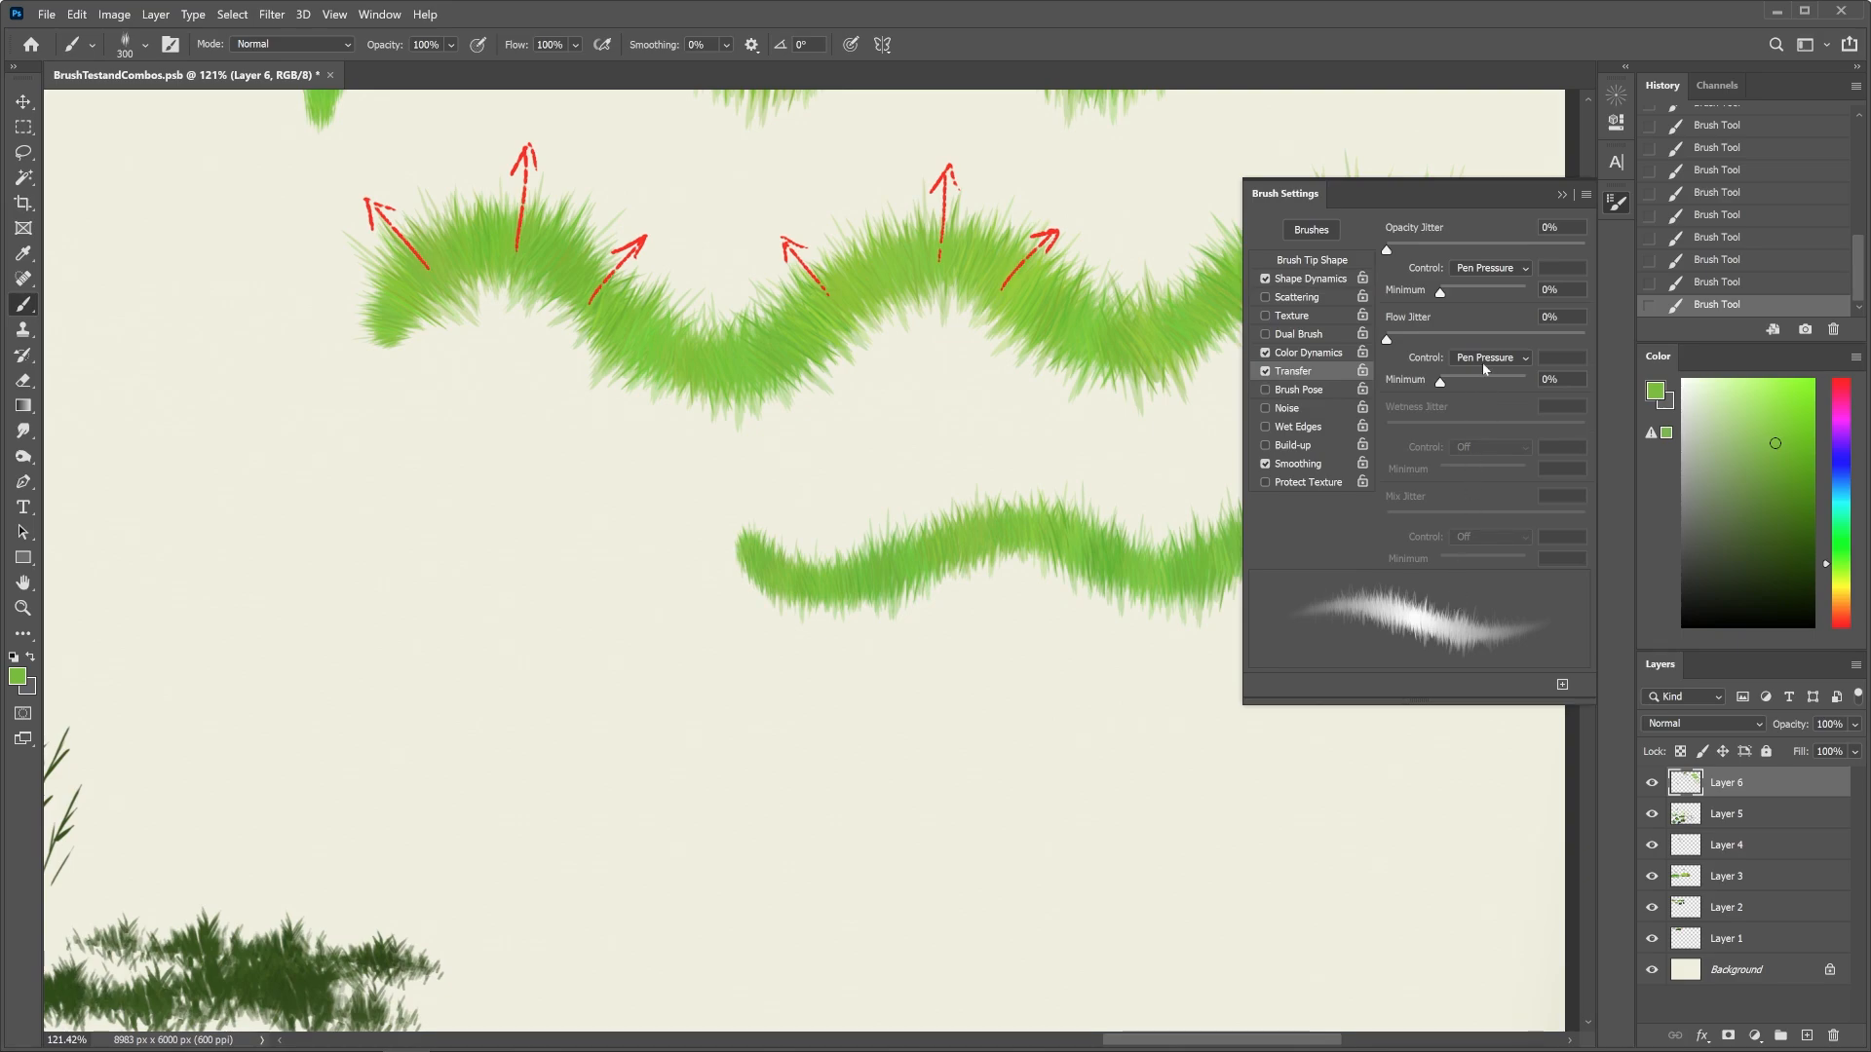
left_click(1491, 268)
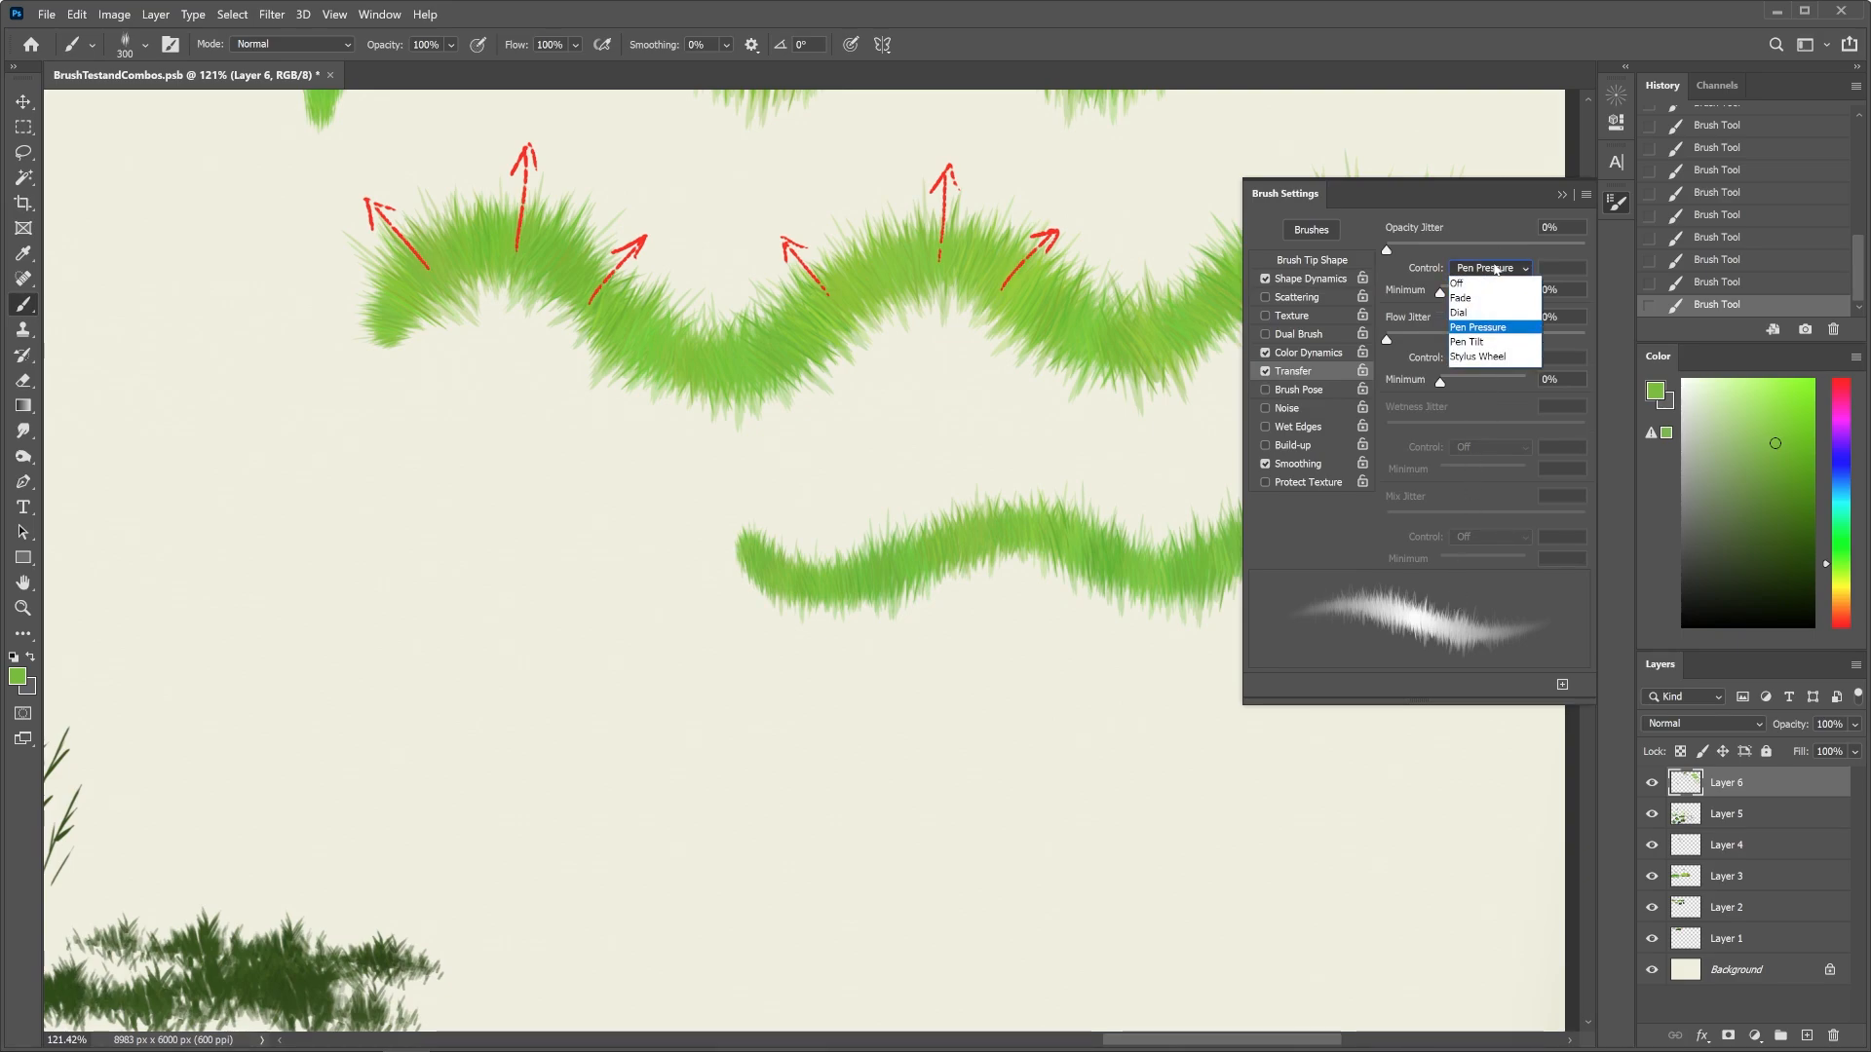
left_click(1488, 328)
left_click(1491, 358)
left_click(1481, 418)
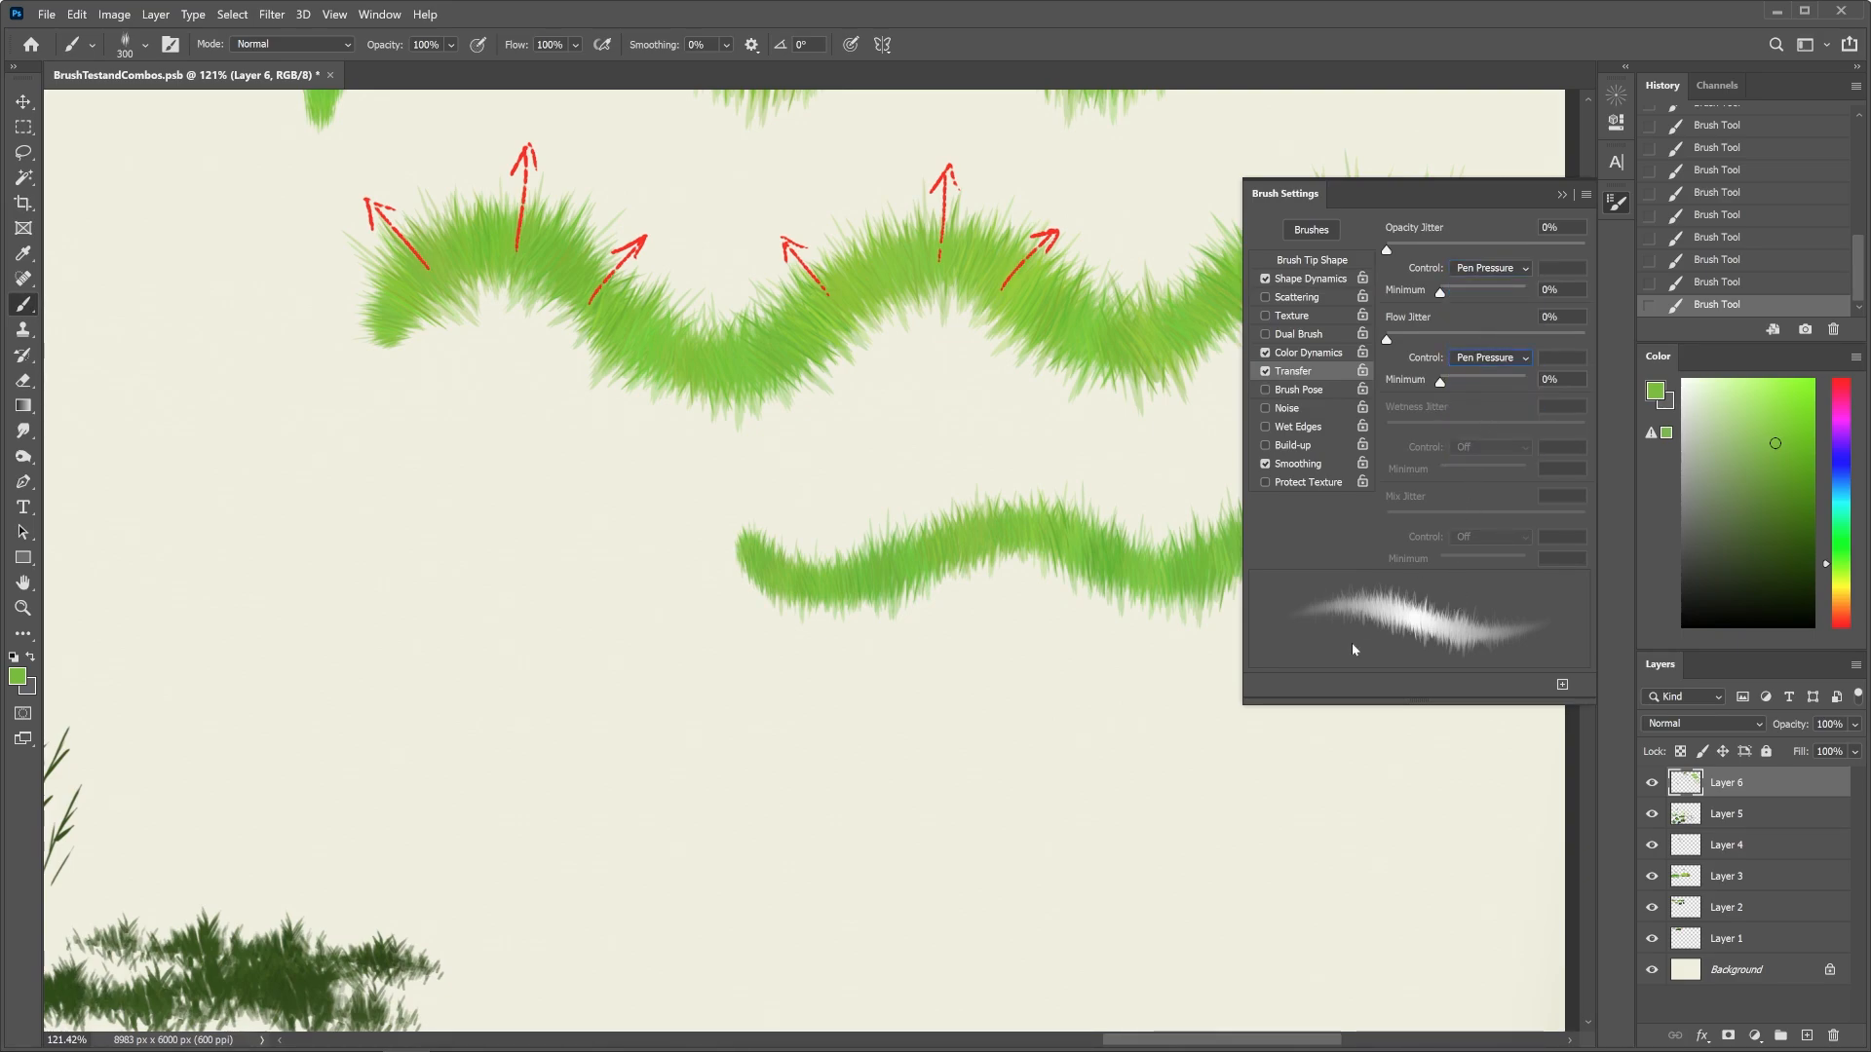
Undo a short trial stroke and paint a longer wavy grass stroke with varied pen pressure beneath the solid stroke
mouse_move(716, 764)
left_mouse_down()
mouse_move(828, 796)
mouse_move(1014, 740)
left_mouse_up()
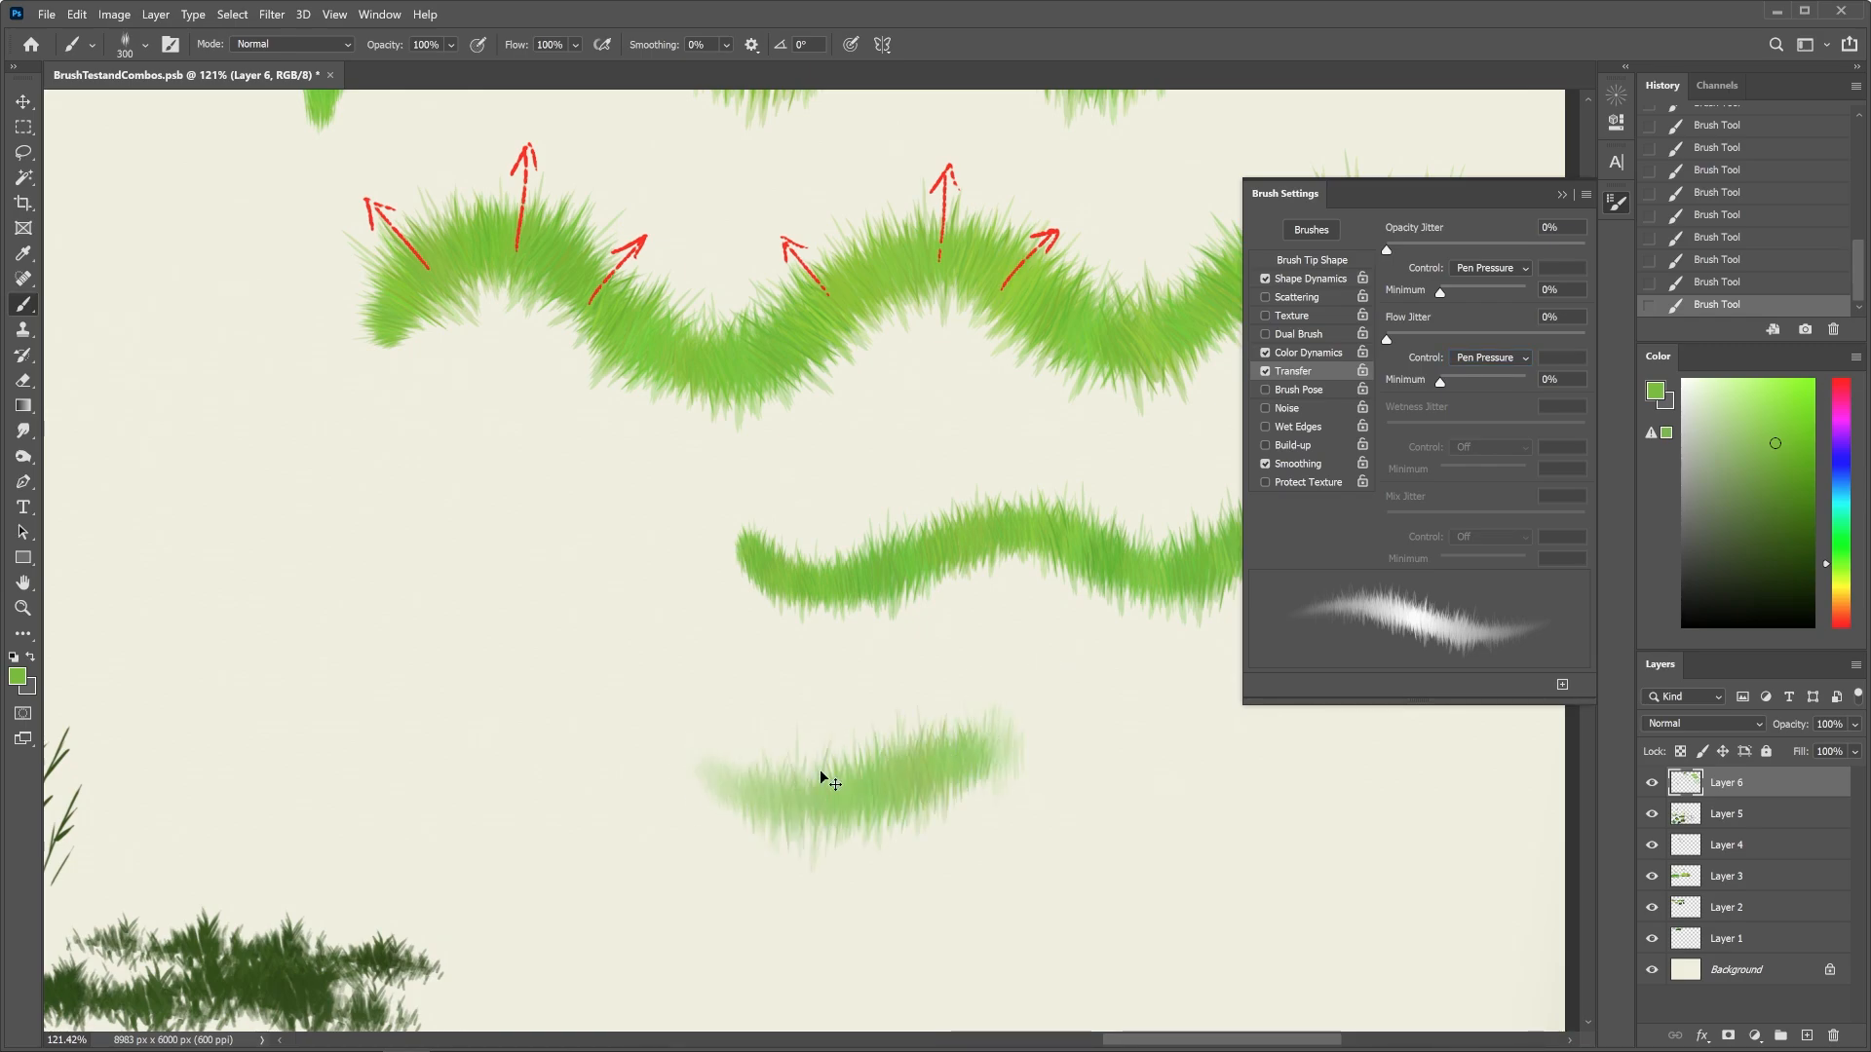
key("ctrl+z")
key("F5")
mouse_move(711, 716)
left_mouse_down()
mouse_move(795, 763)
mouse_move(992, 737)
mouse_move(1080, 785)
mouse_move(1346, 723)
left_mouse_up()
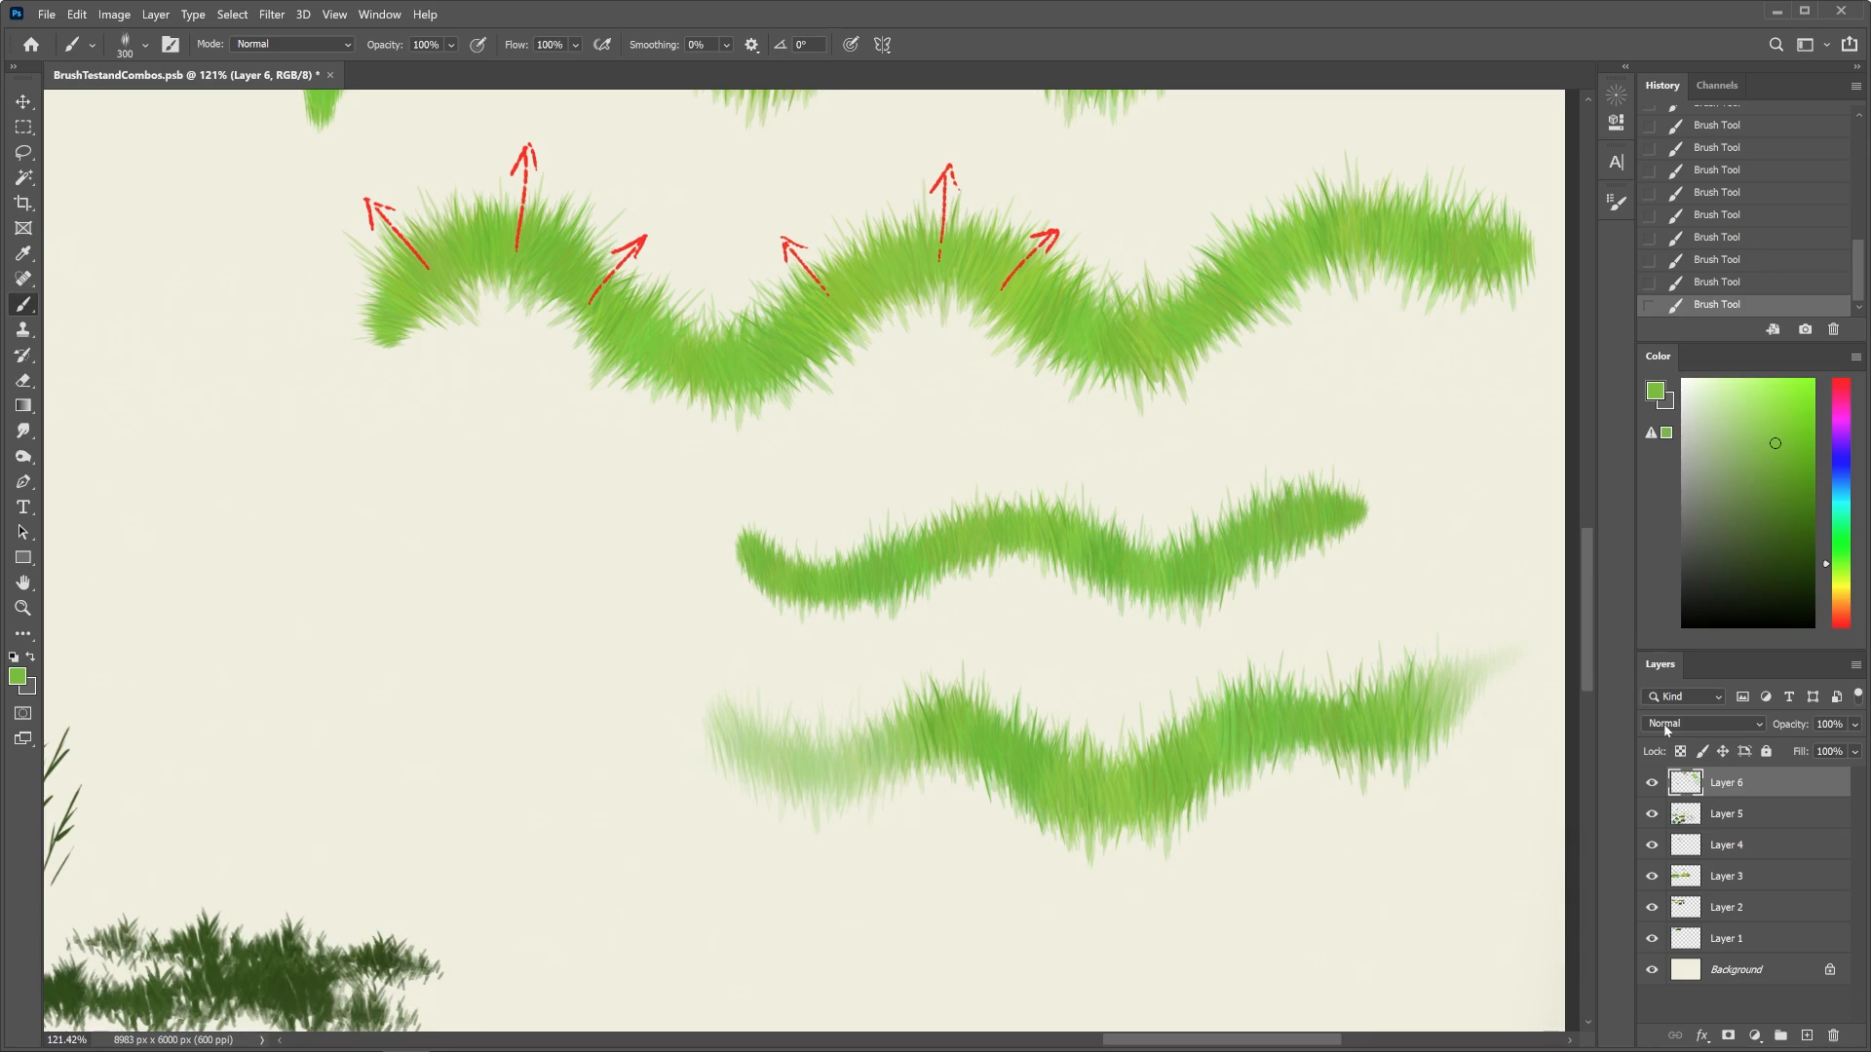
Set the Transfer opacity and flow controls to Off and paint a thin wavy grass stroke below the faded one
left_click(1616, 202)
left_click(1490, 270)
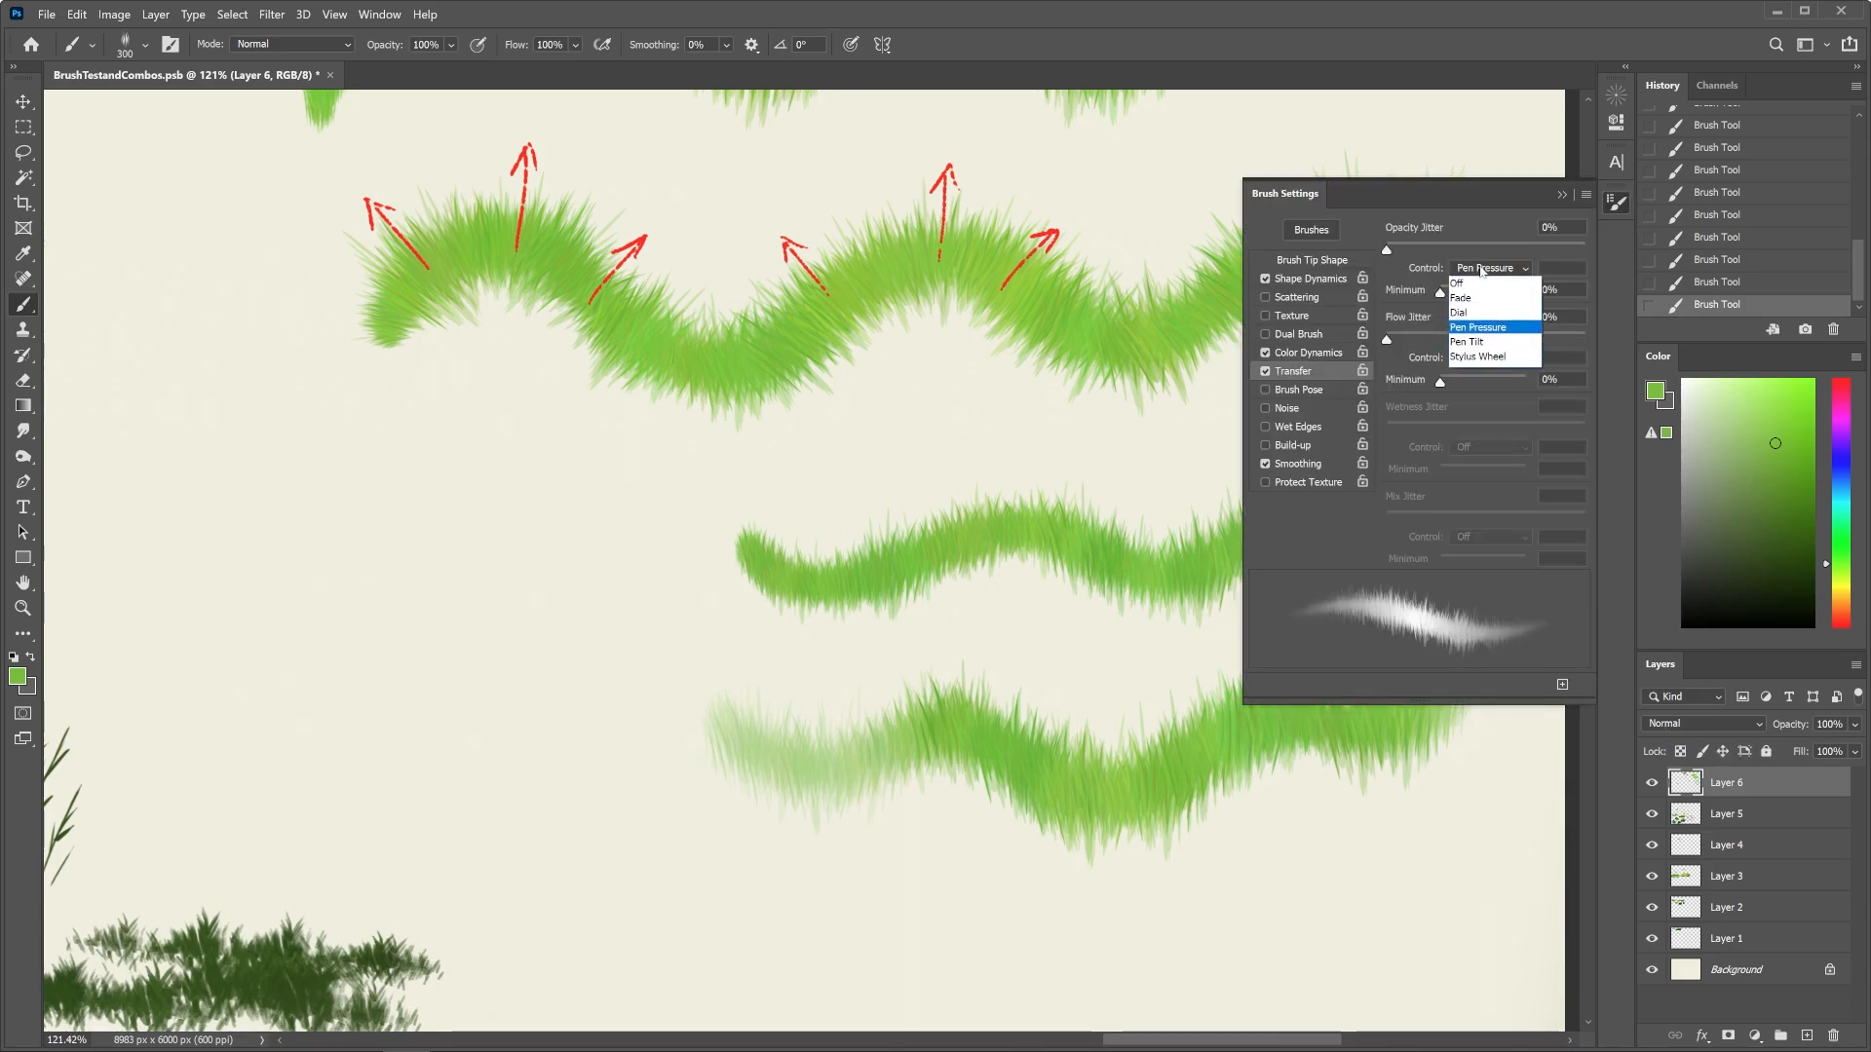
left_click(1488, 289)
left_click(1490, 359)
left_click(1488, 374)
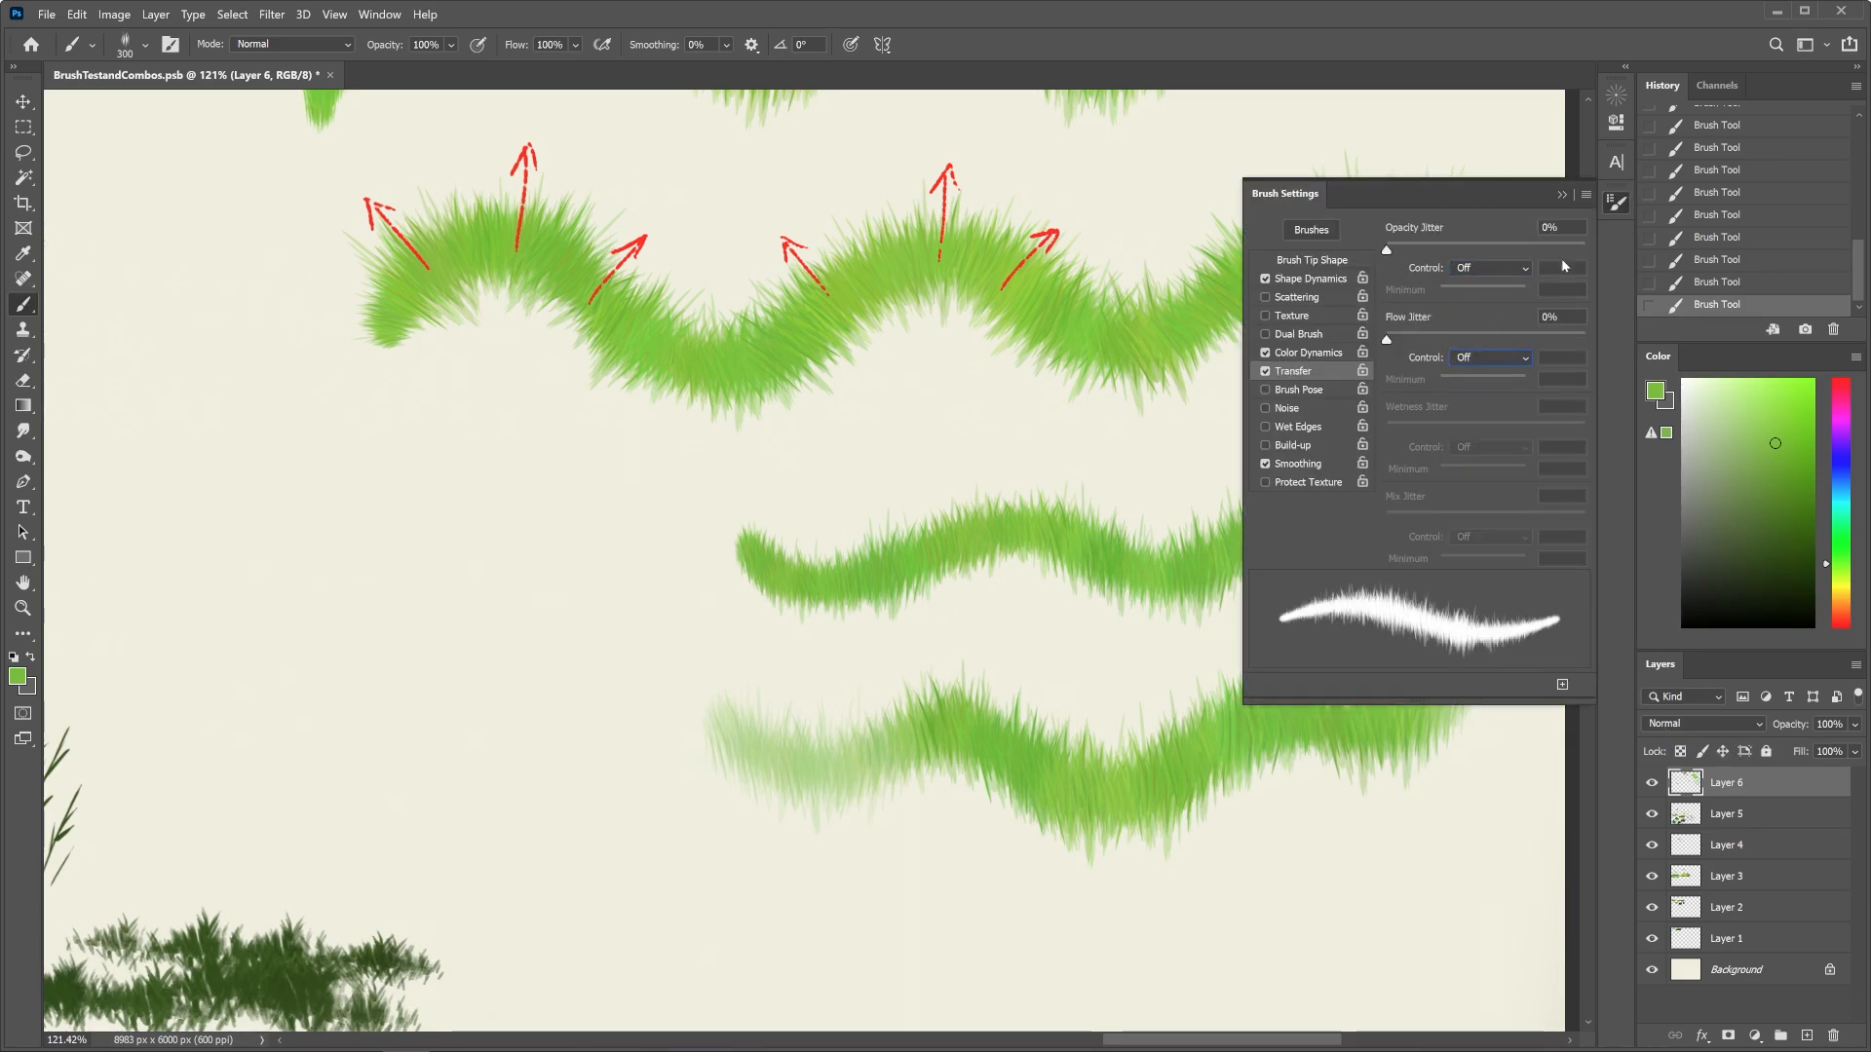
left_click(1562, 195)
mouse_move(726, 885)
left_mouse_down()
mouse_move(1076, 919)
mouse_move(1289, 871)
mouse_move(1500, 857)
left_mouse_up()
Set the Transfer opacity and flow controls back to Pen Pressure and paint a short, light stroke in the empty area beside the others
left_click(1616, 203)
left_click(1489, 268)
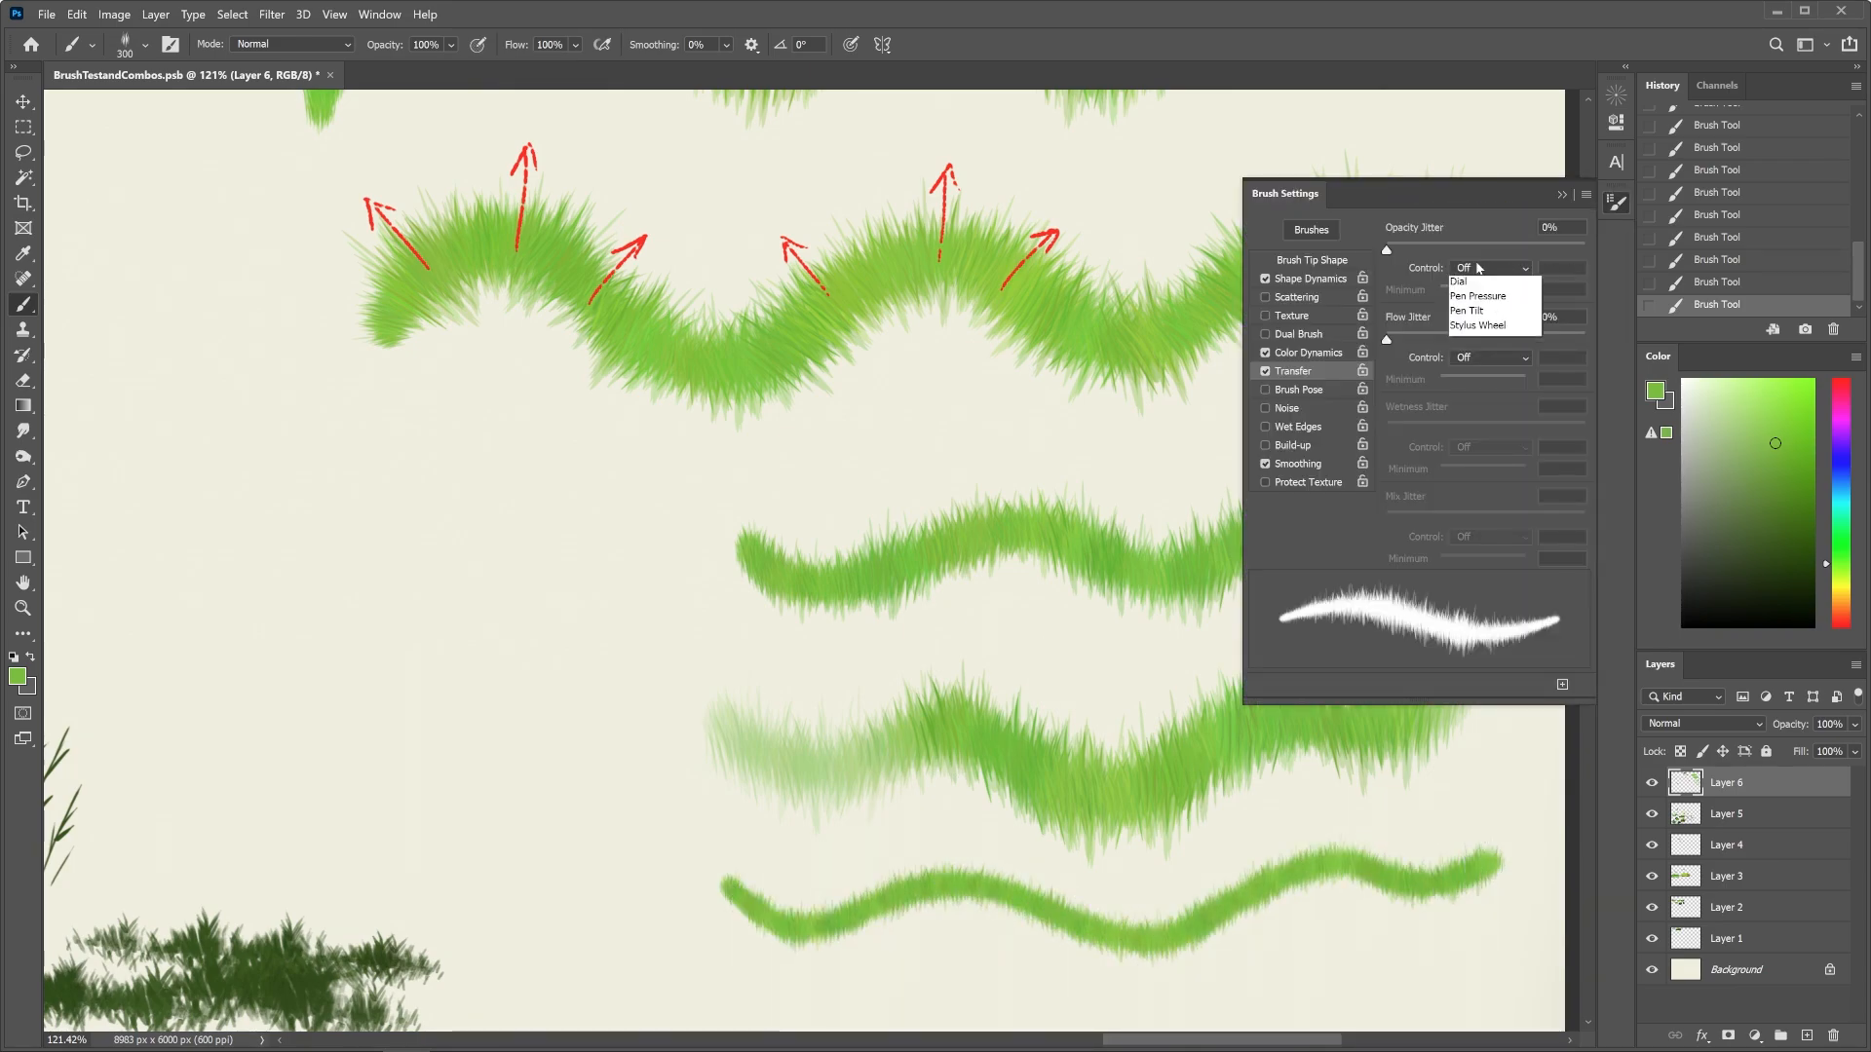
left_click(1485, 328)
left_click(1481, 357)
left_click(1479, 417)
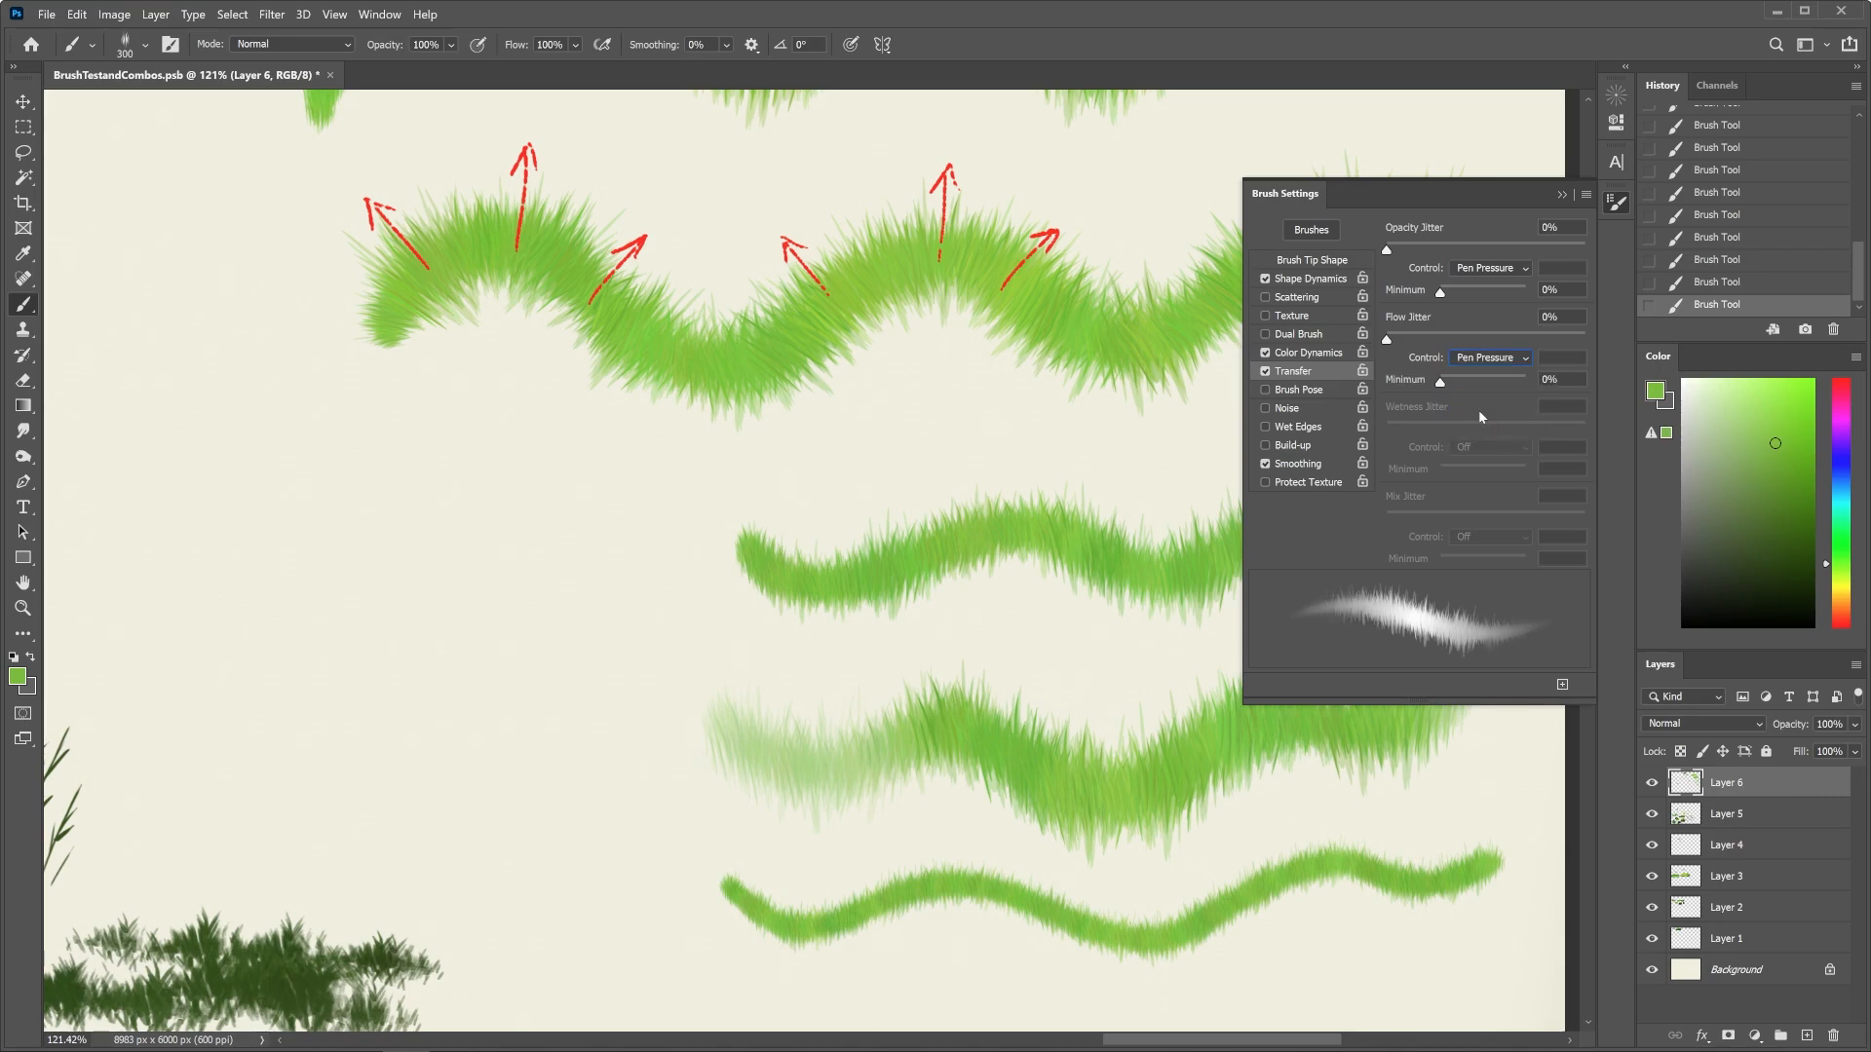
left_click(1562, 195)
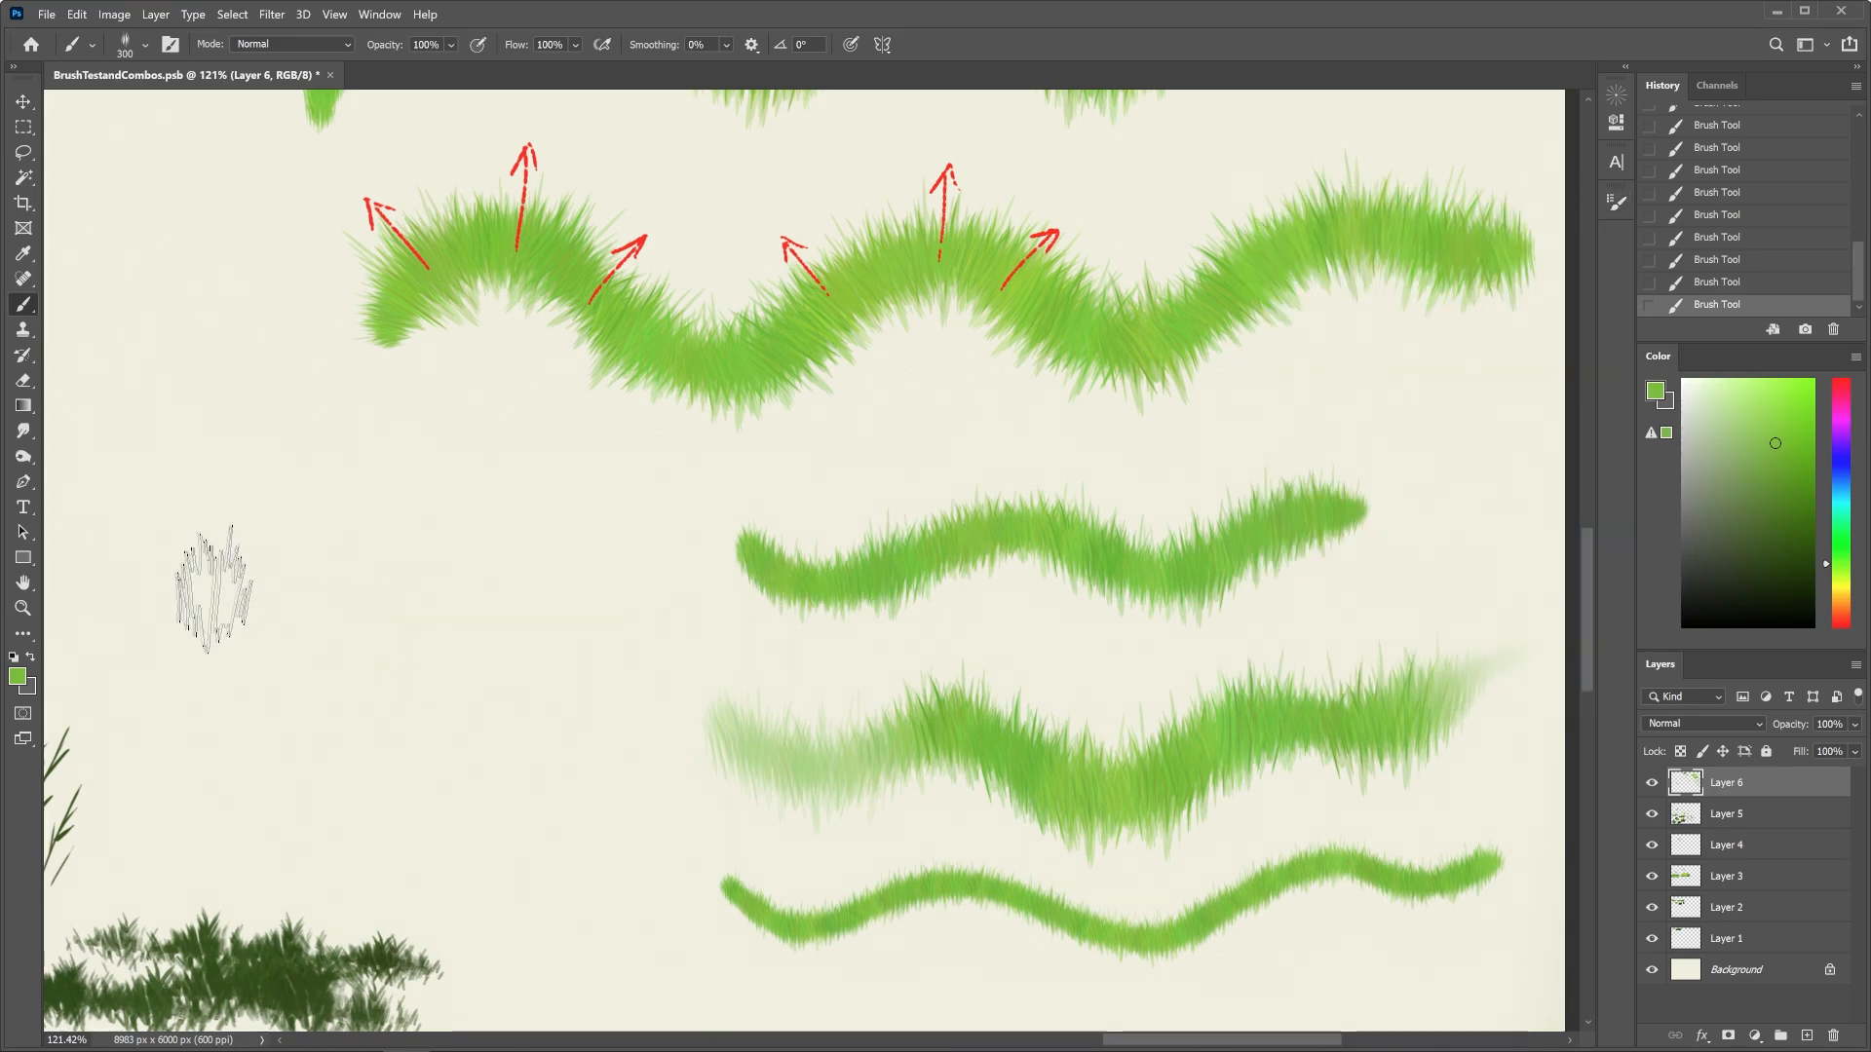
mouse_move(217, 596)
left_mouse_down()
mouse_move(285, 642)
mouse_move(441, 592)
mouse_move(616, 599)
left_mouse_up()
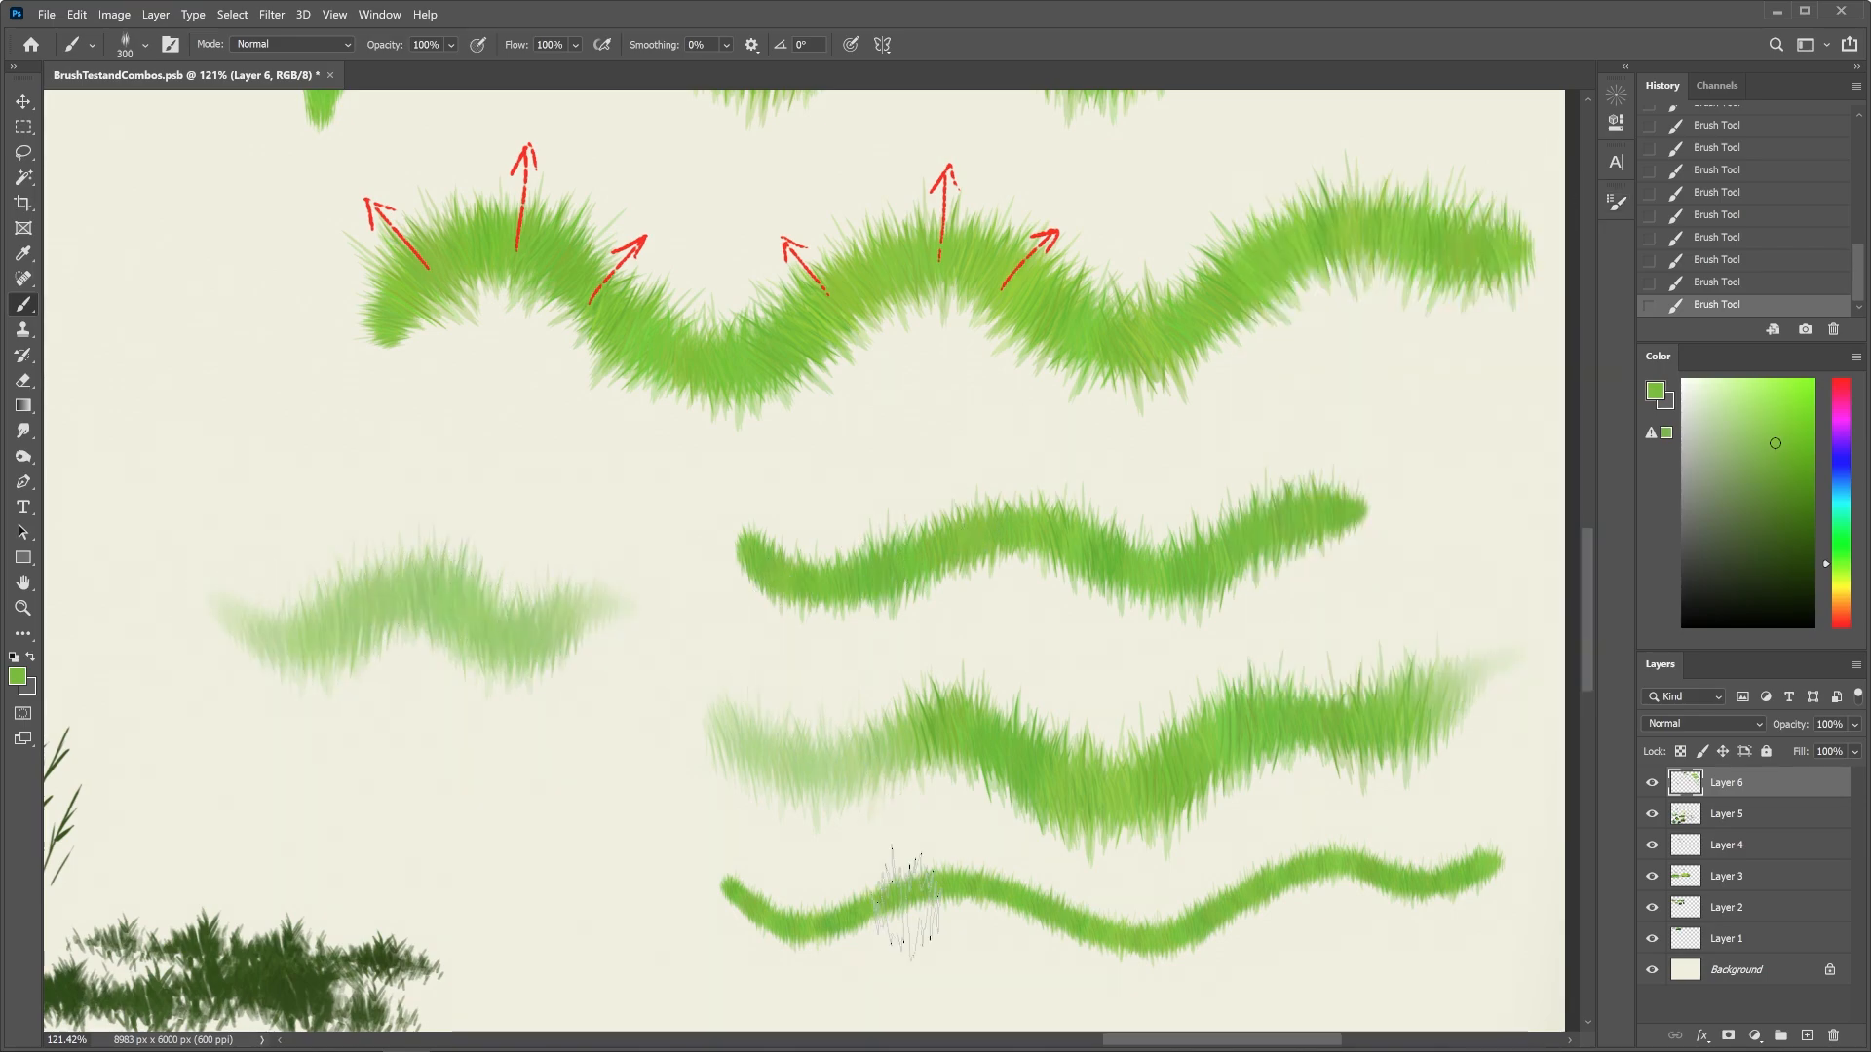
Set only the Transfer opacity control to Off and paint a matching short grass stroke directly below the light one
left_click(1616, 203)
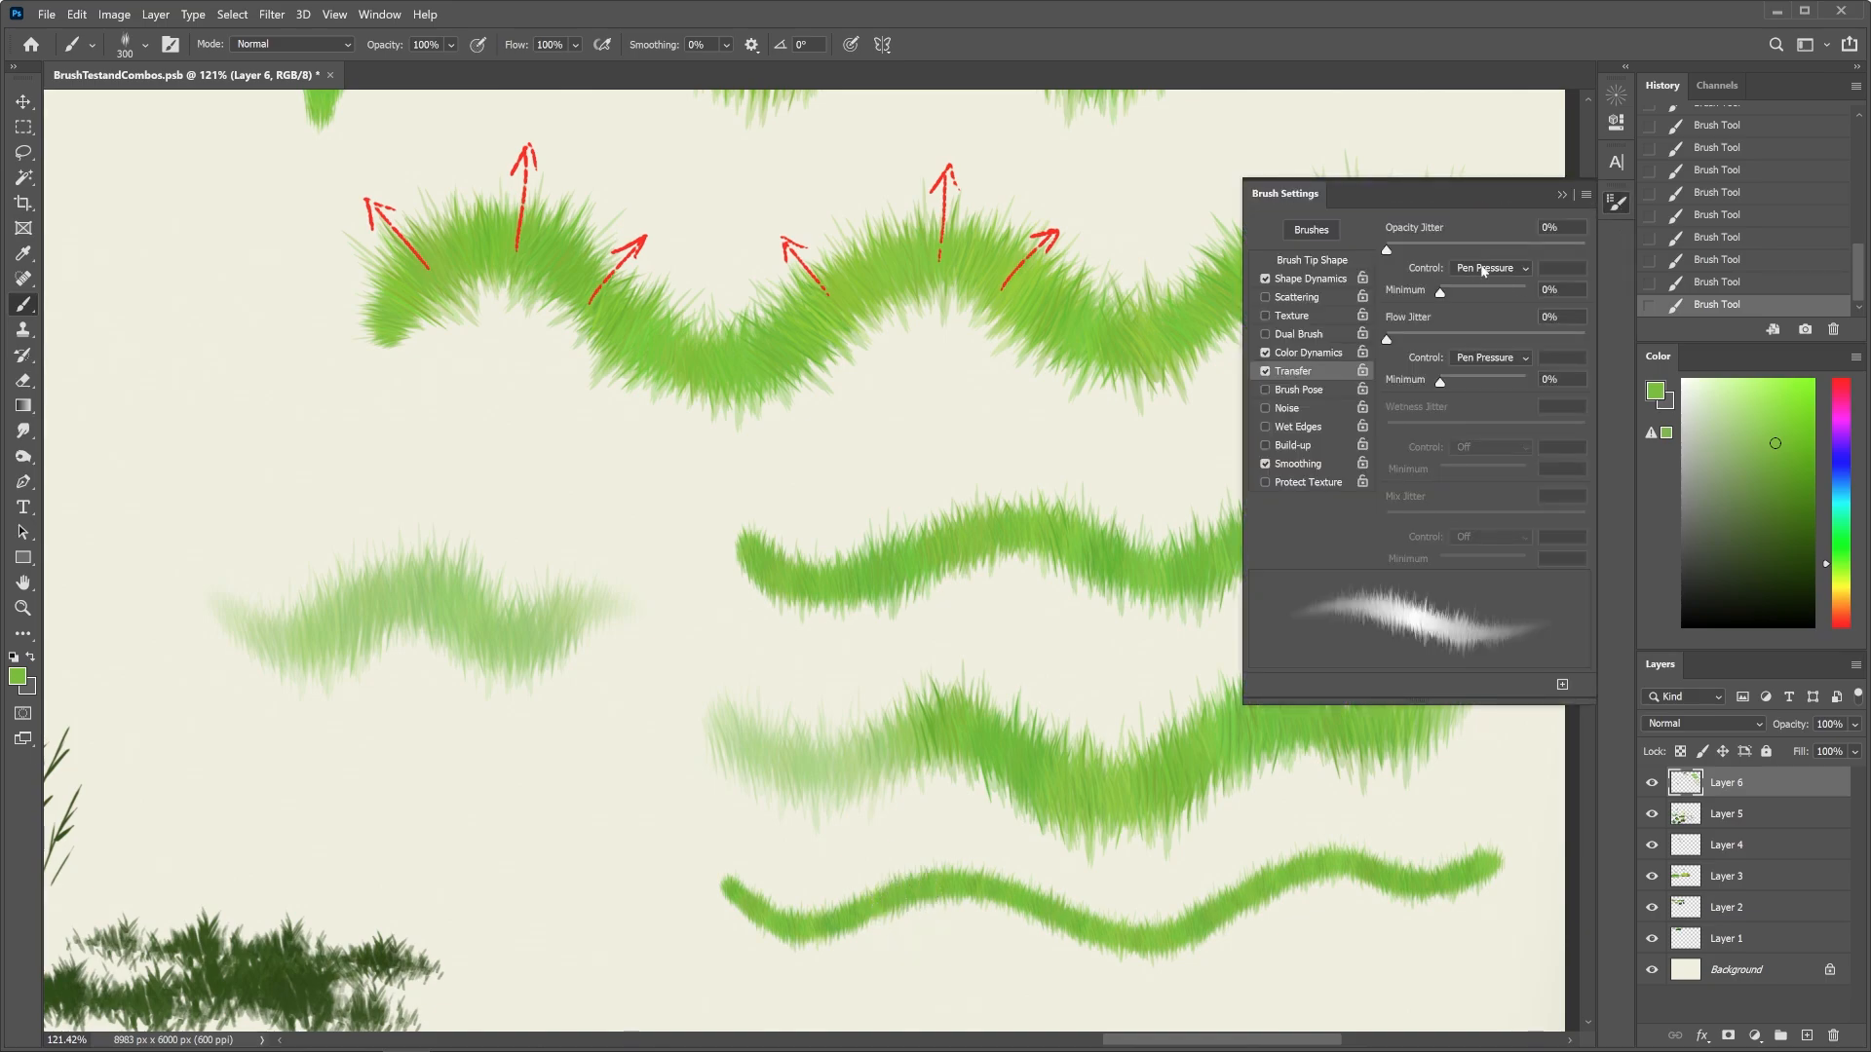
left_click(1485, 269)
left_click(1478, 283)
left_click(1562, 195)
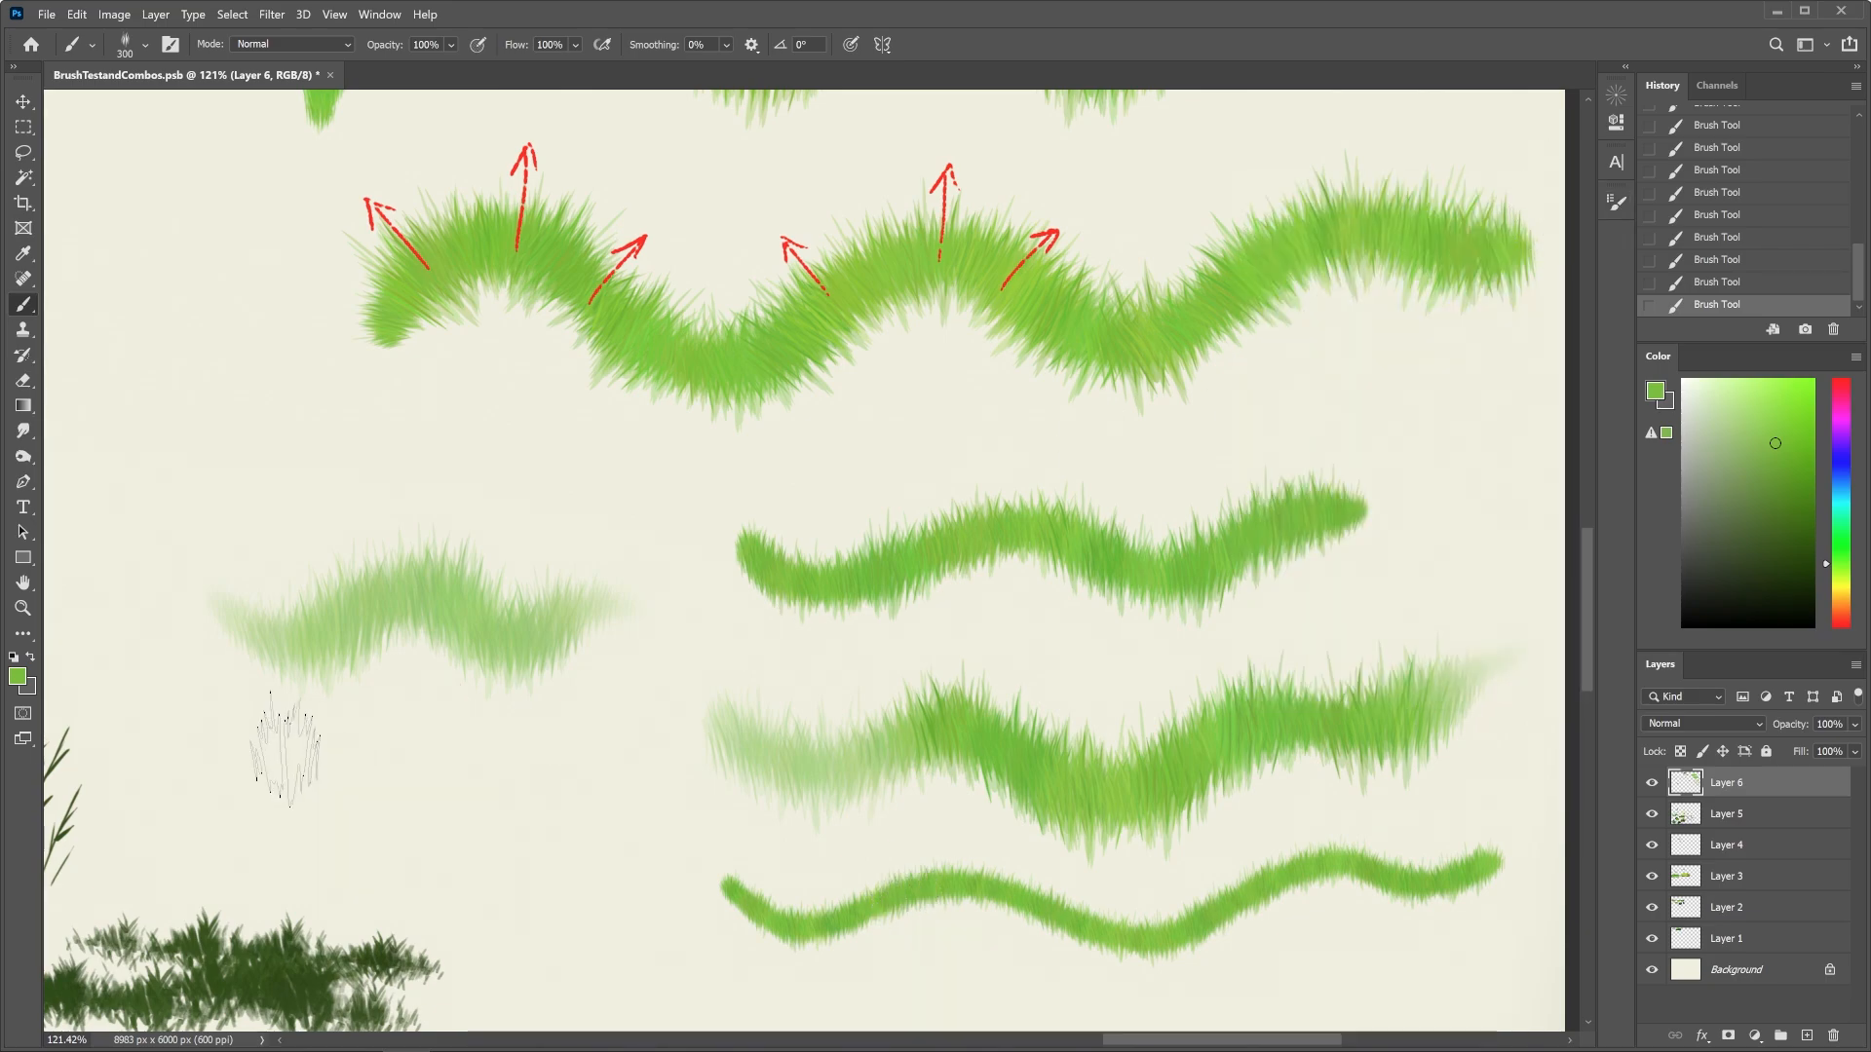
left_click_drag(200, 751, 643, 733)
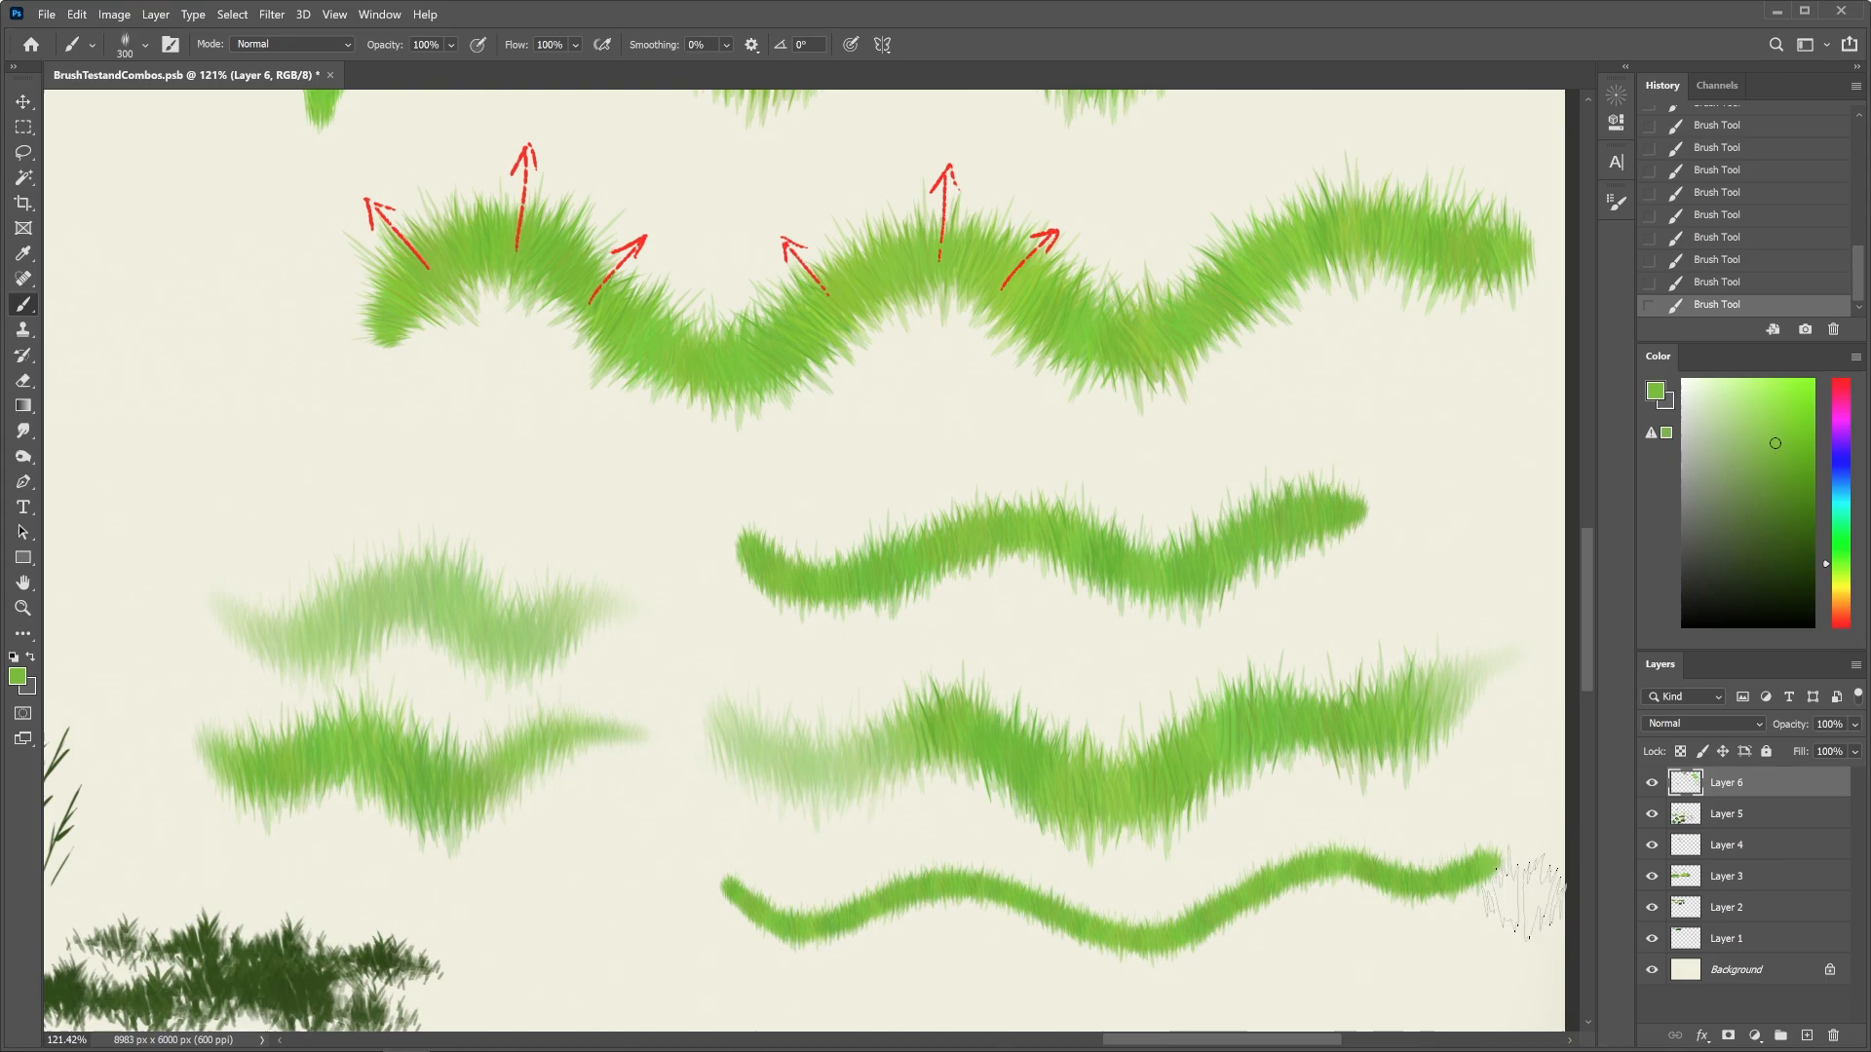
Set the Transfer opacity control back to Pen Pressure
left_click(1616, 203)
left_click(1487, 268)
left_click(1483, 328)
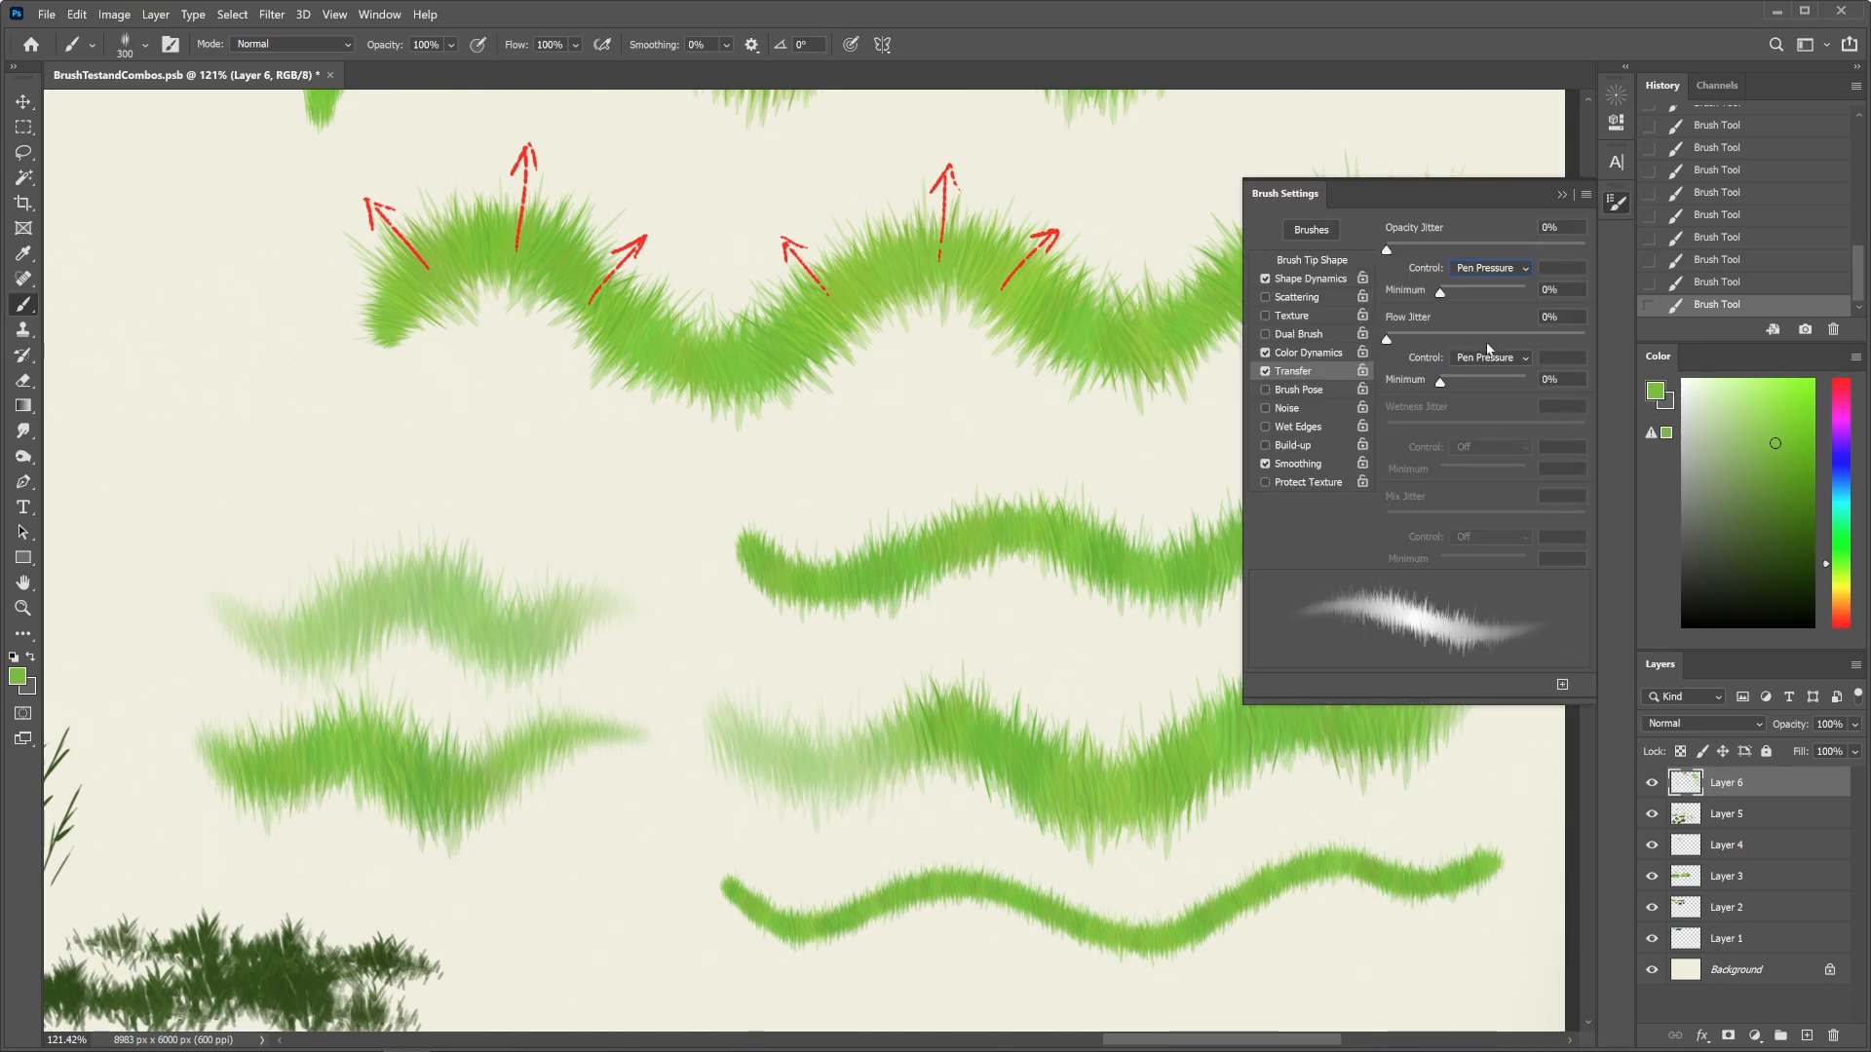
left_click(1481, 377)
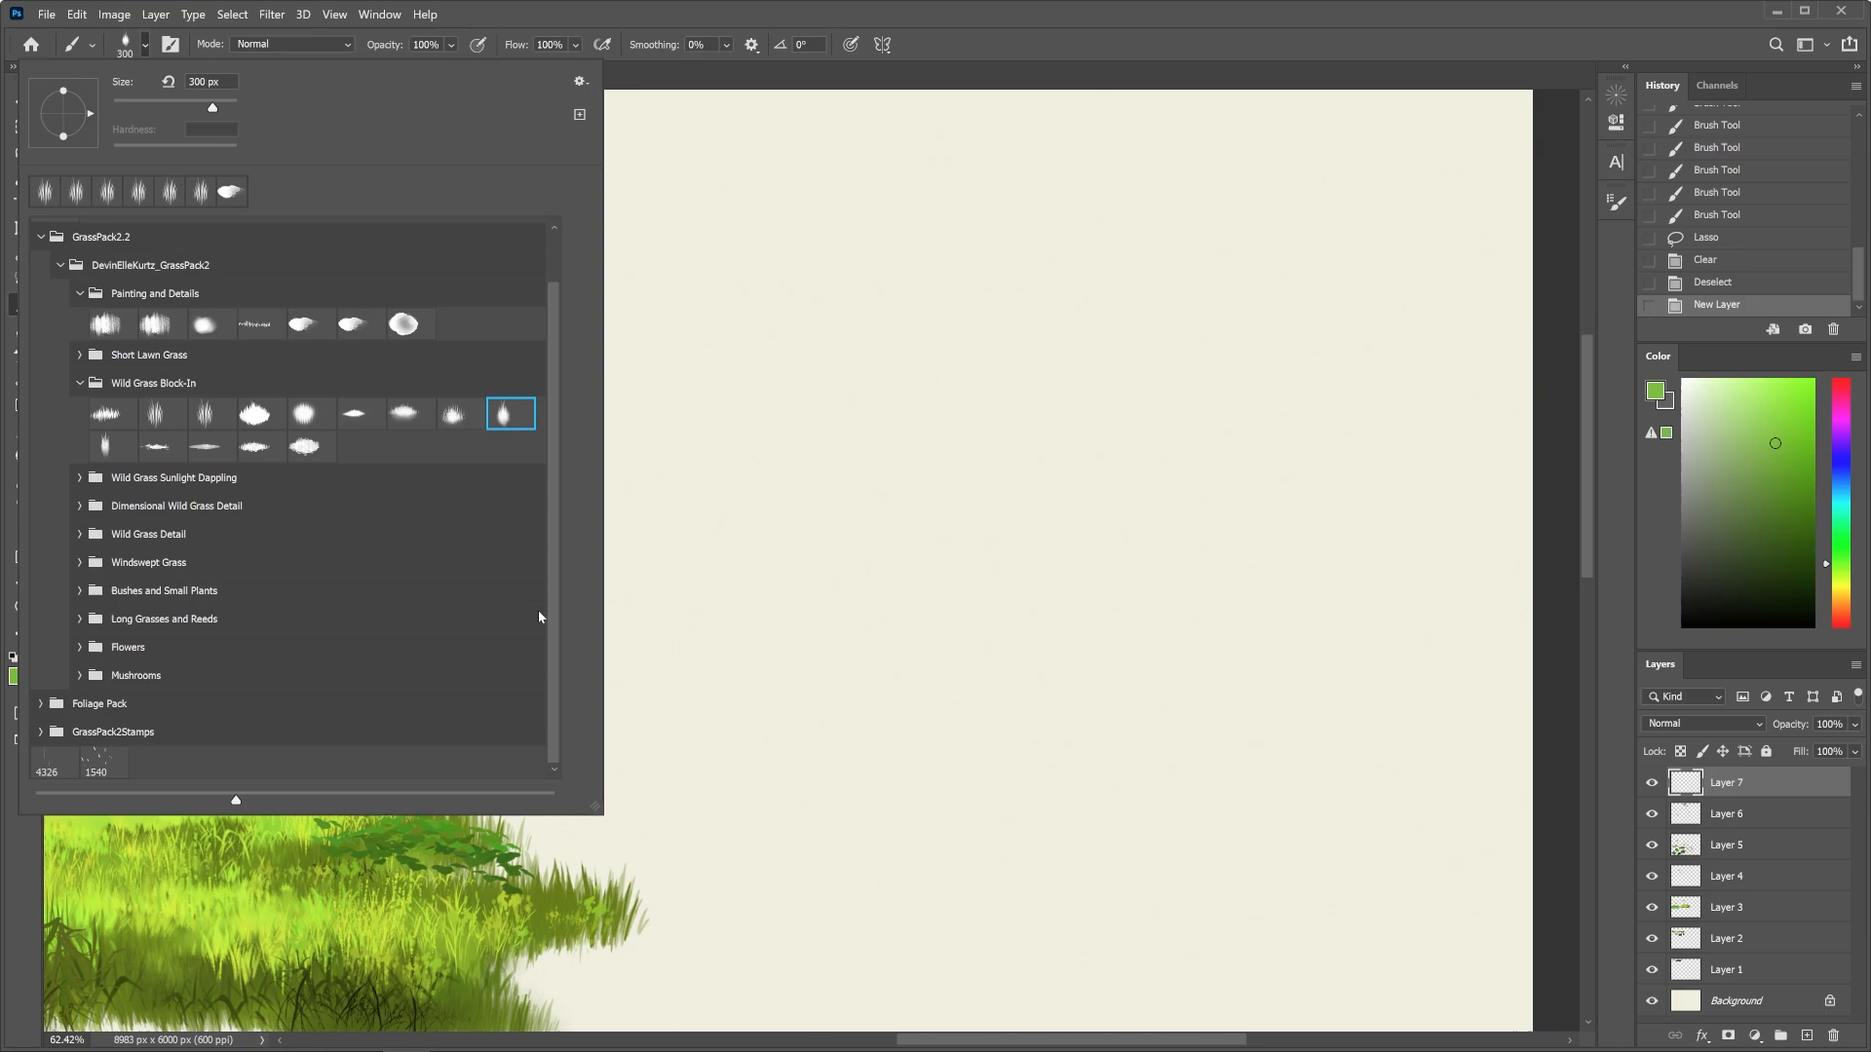
Examine the rename and delete options for brushes in the Wild Grass Block-In group
scroll(557, 509, "up", 1)
right_click(517, 472)
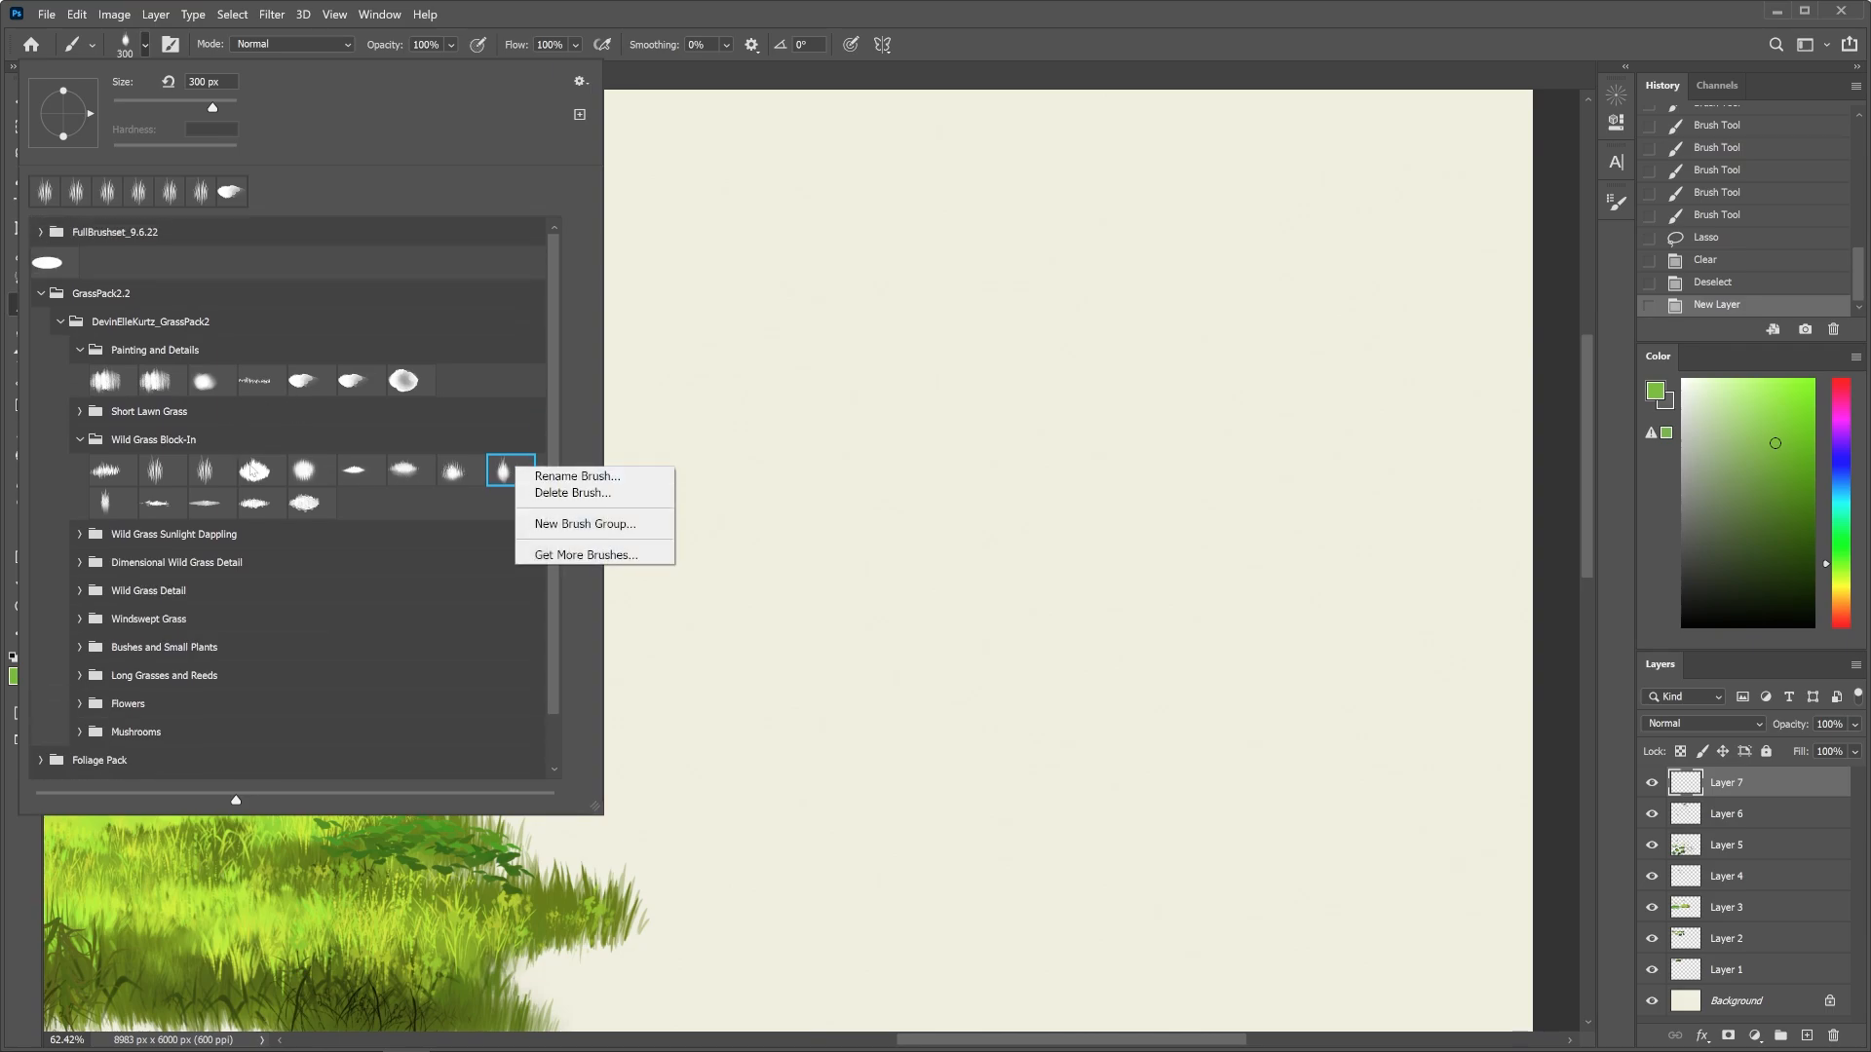
left_click(253, 471)
right_click(256, 472)
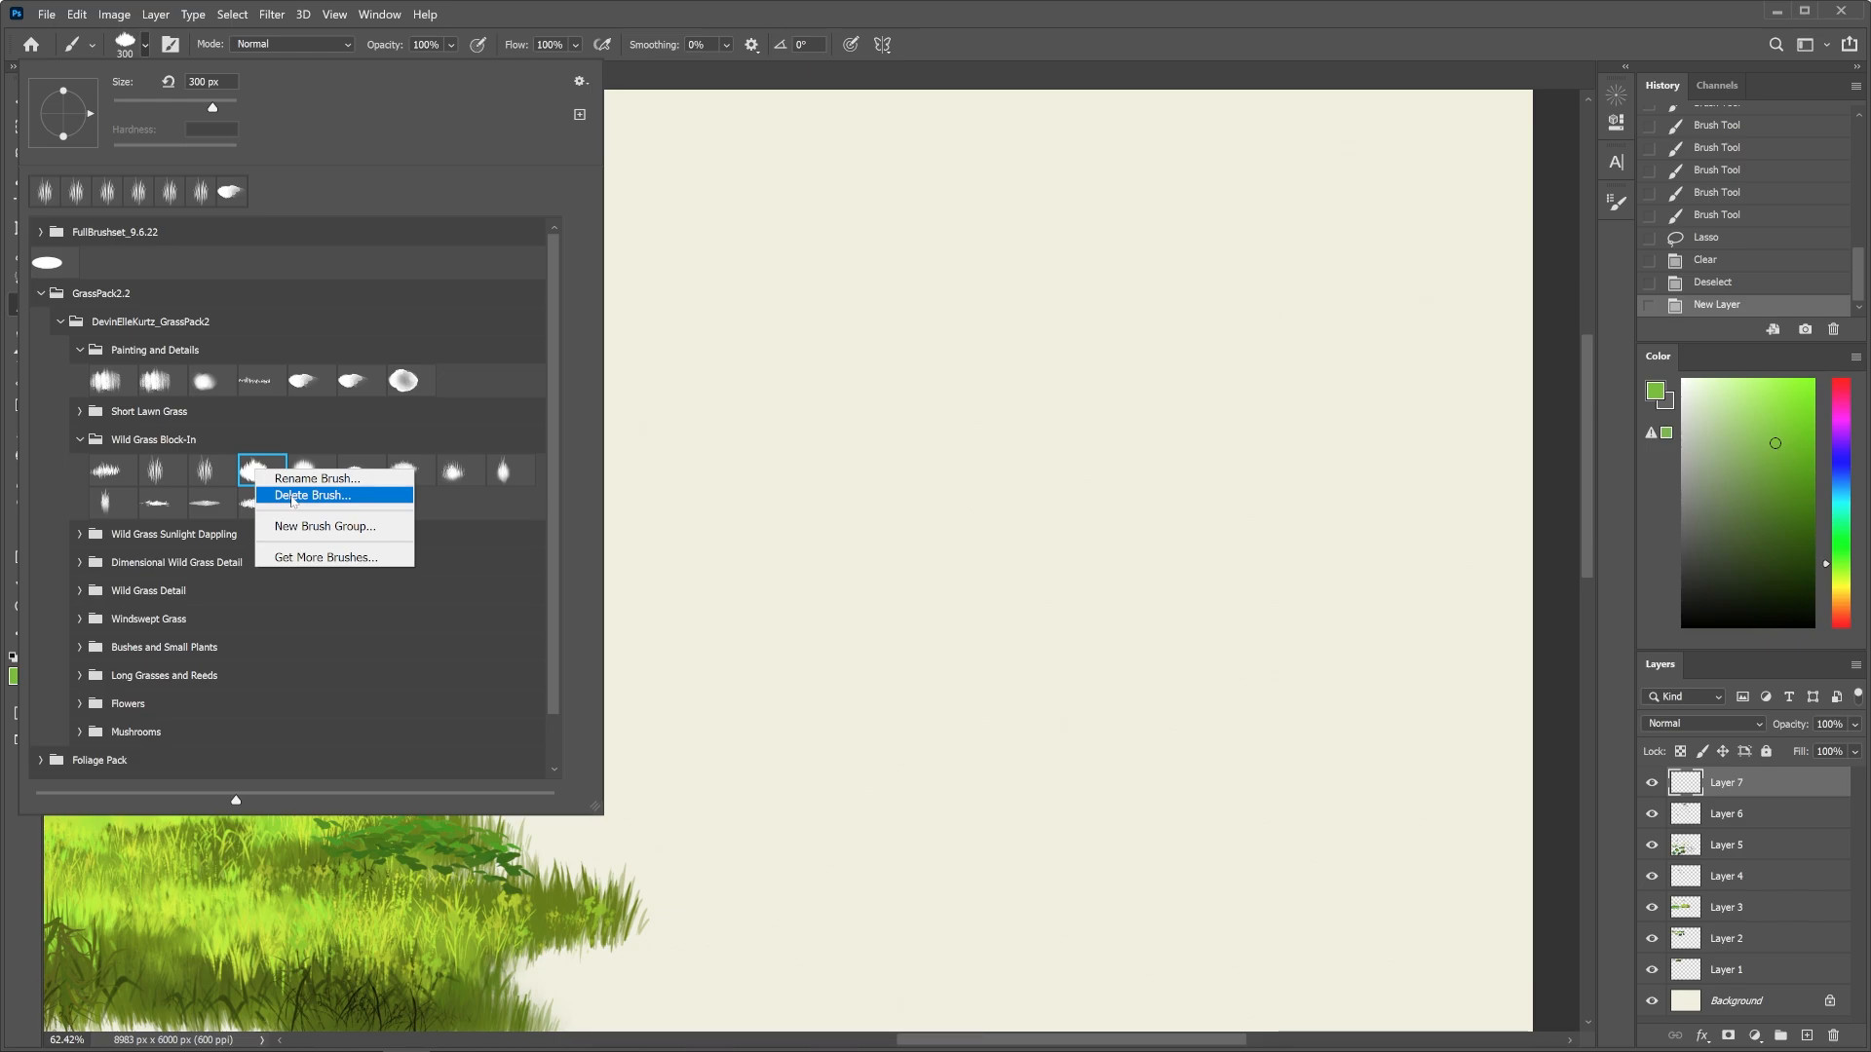
left_click(292, 496)
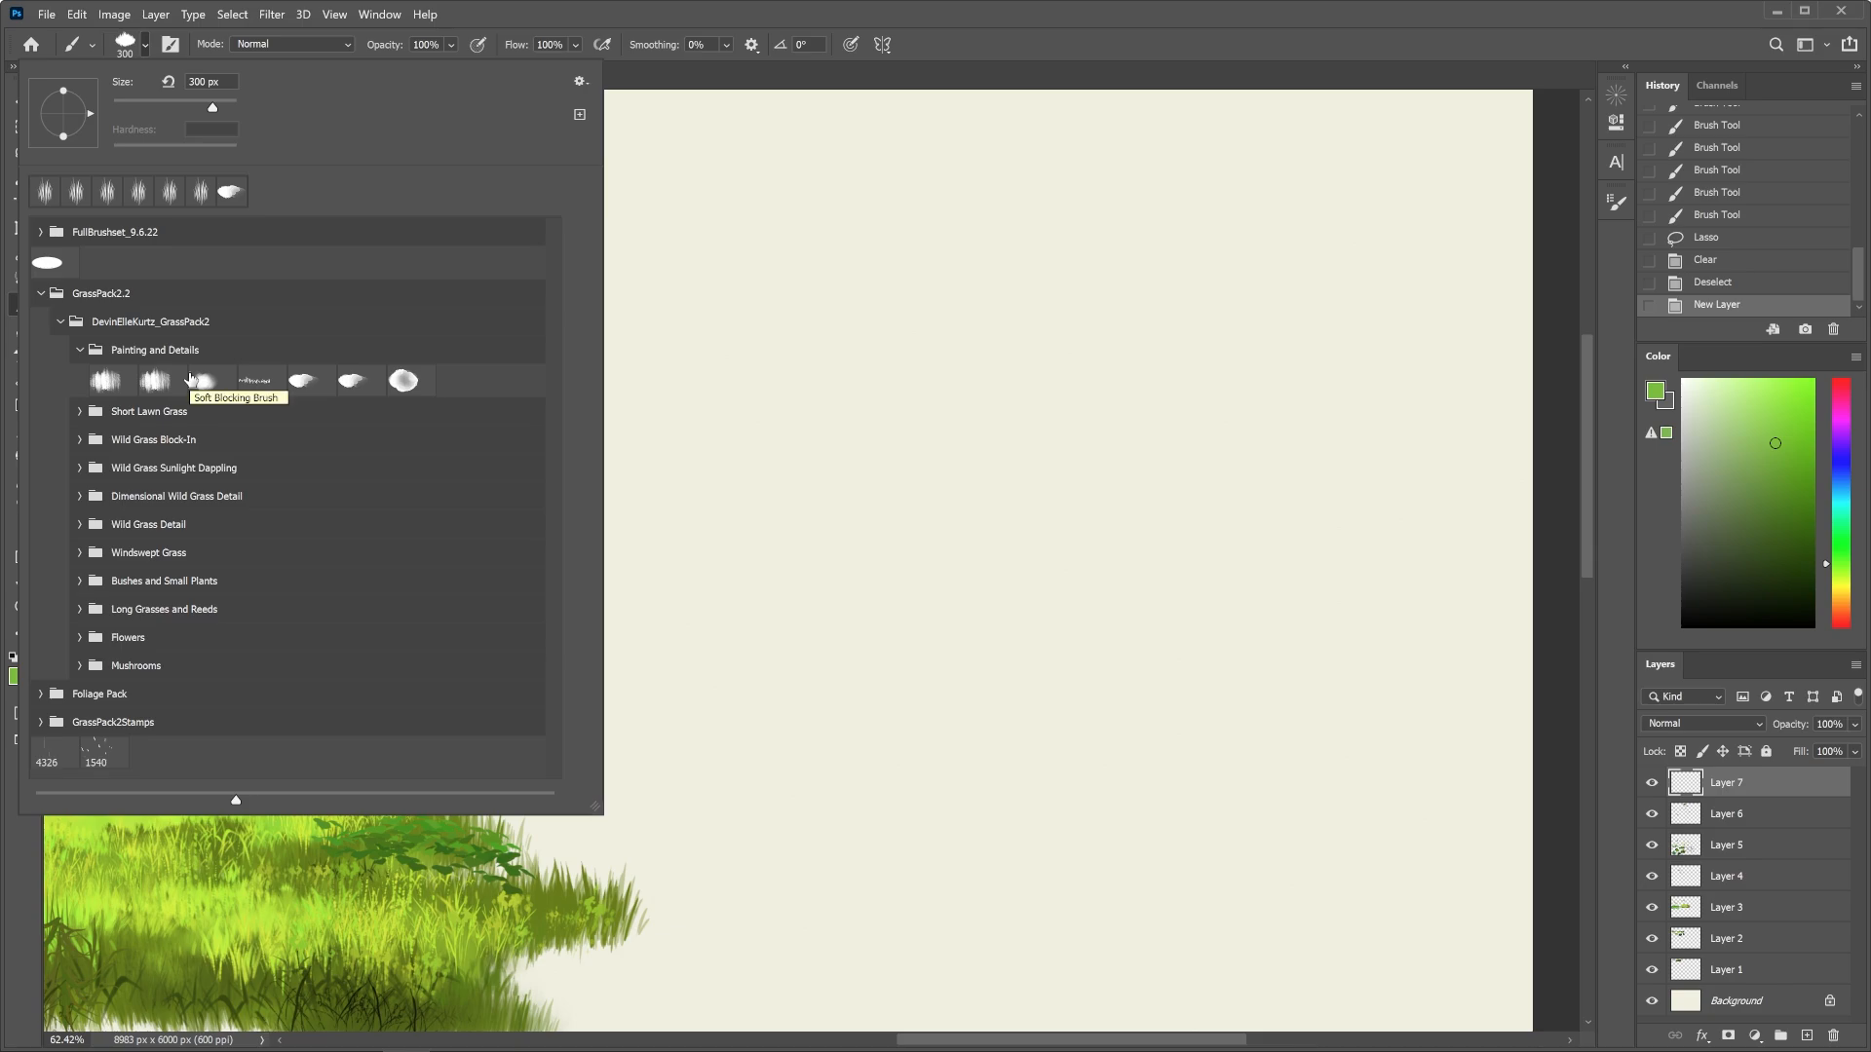
Choose the first Painting and Details brush, reduce it to 150 px and paint a wavy diagonal grey-green stroke on Layer 7
double_click(191, 379)
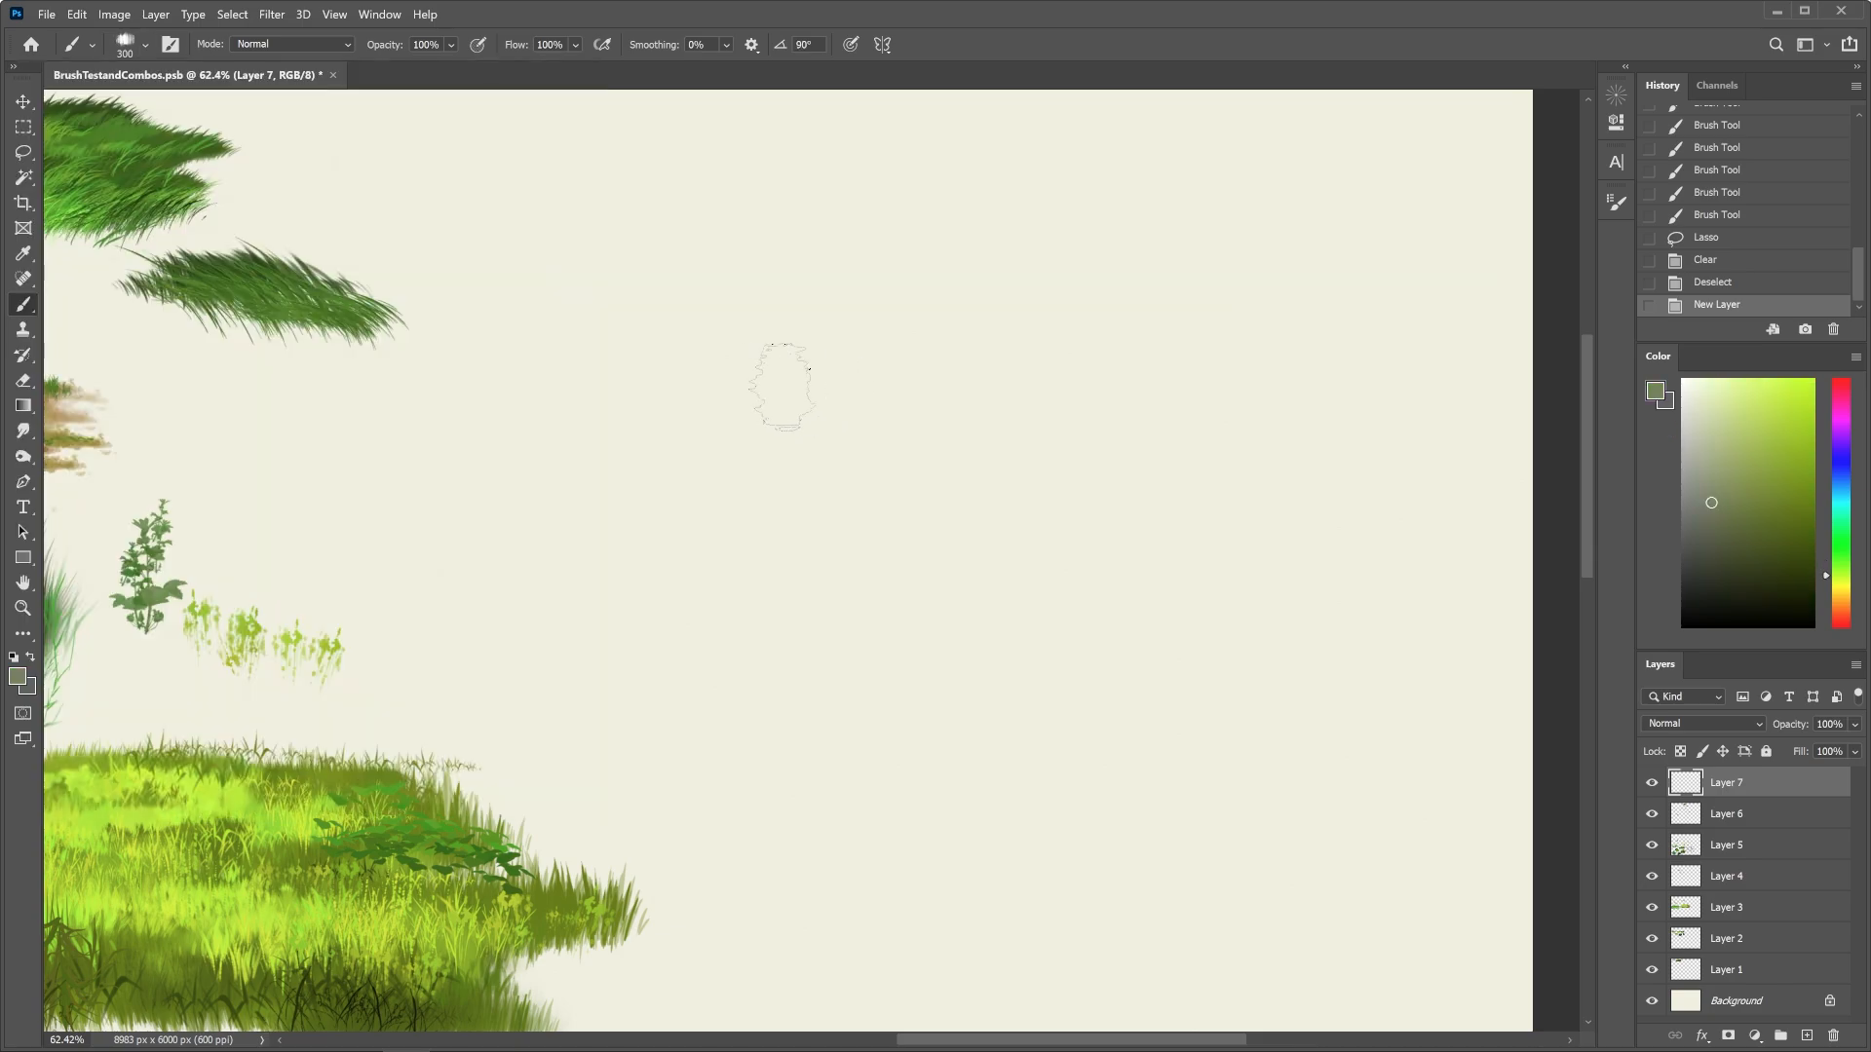
mouse_move(769, 375)
left_mouse_down()
mouse_move(760, 336)
mouse_move(996, 195)
left_mouse_up()
key("ctrl+z")
key("bracketleft")
mouse_move(736, 424)
left_mouse_down()
mouse_move(770, 321)
mouse_move(987, 190)
left_mouse_up()
Paint two more parallel wavy diagonal strokes, one with the second Painting and Details brush and one with the Soft Blocking Brush
left_click(146, 47)
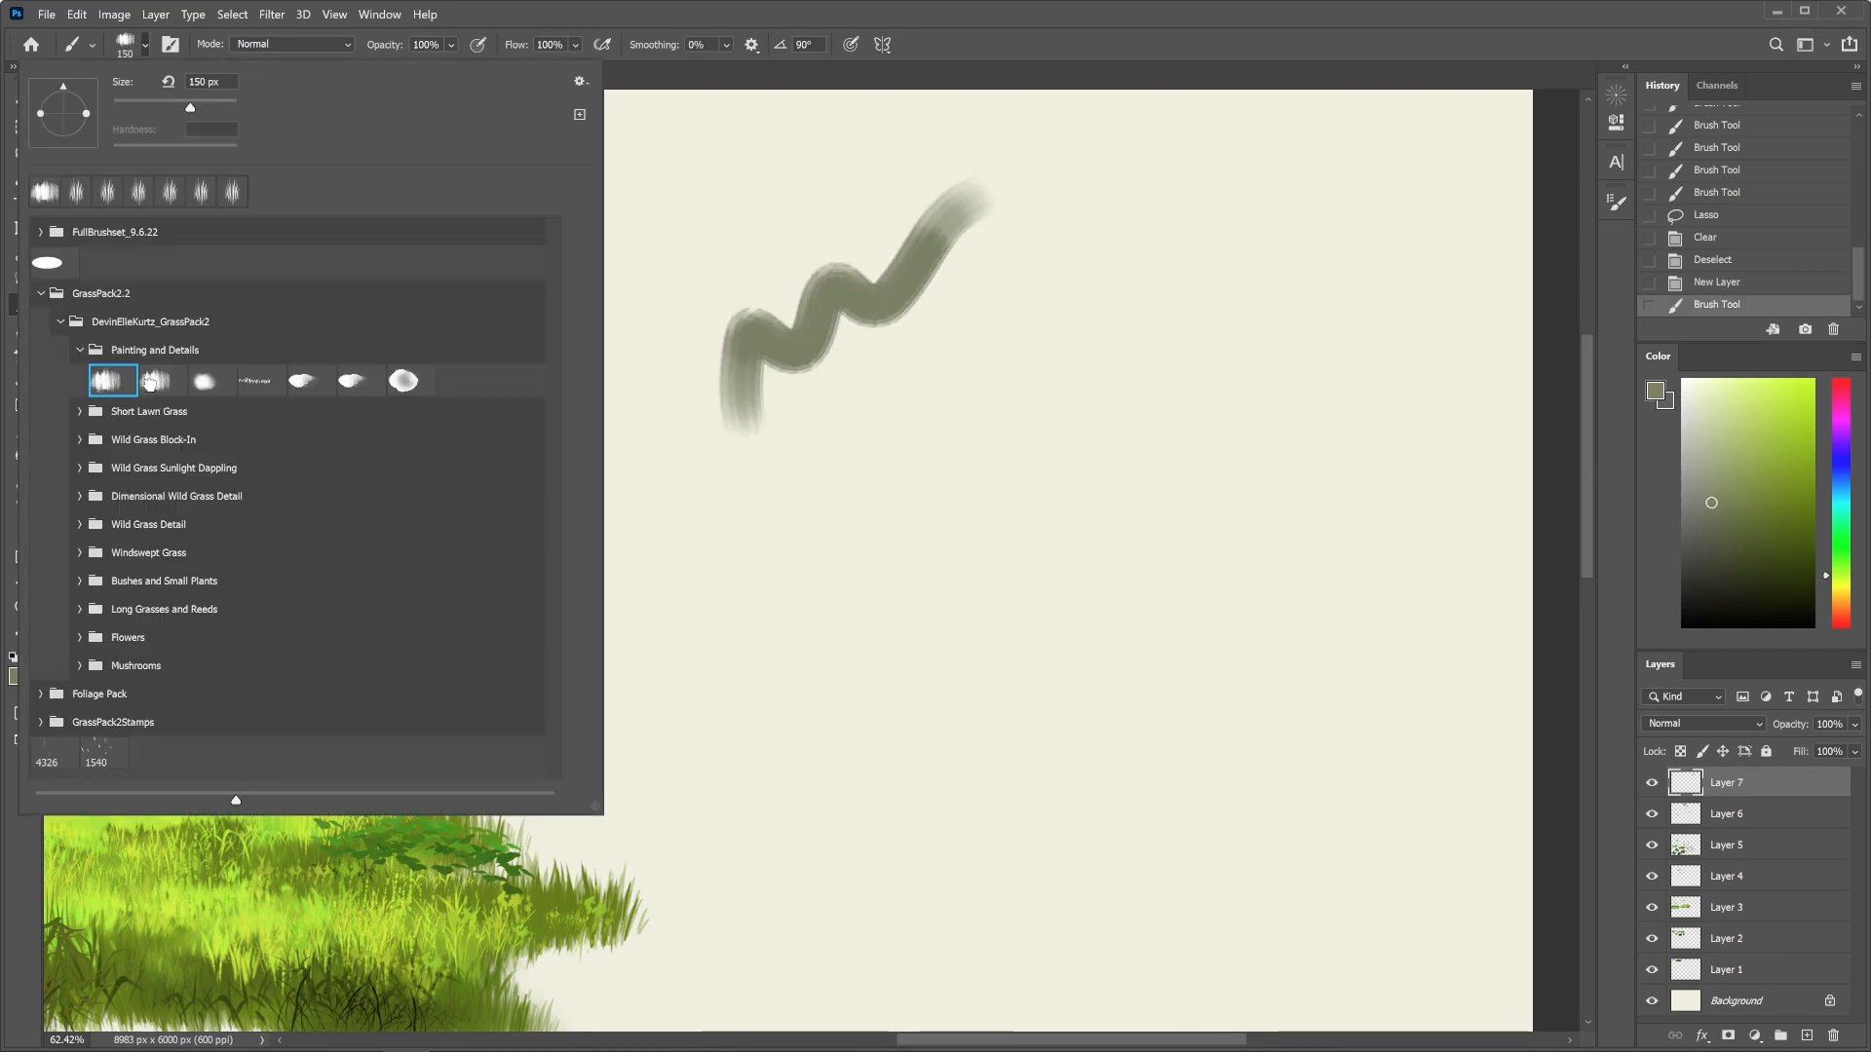
mouse_move(809, 456)
left_mouse_down()
mouse_move(889, 389)
mouse_move(1048, 256)
left_mouse_up()
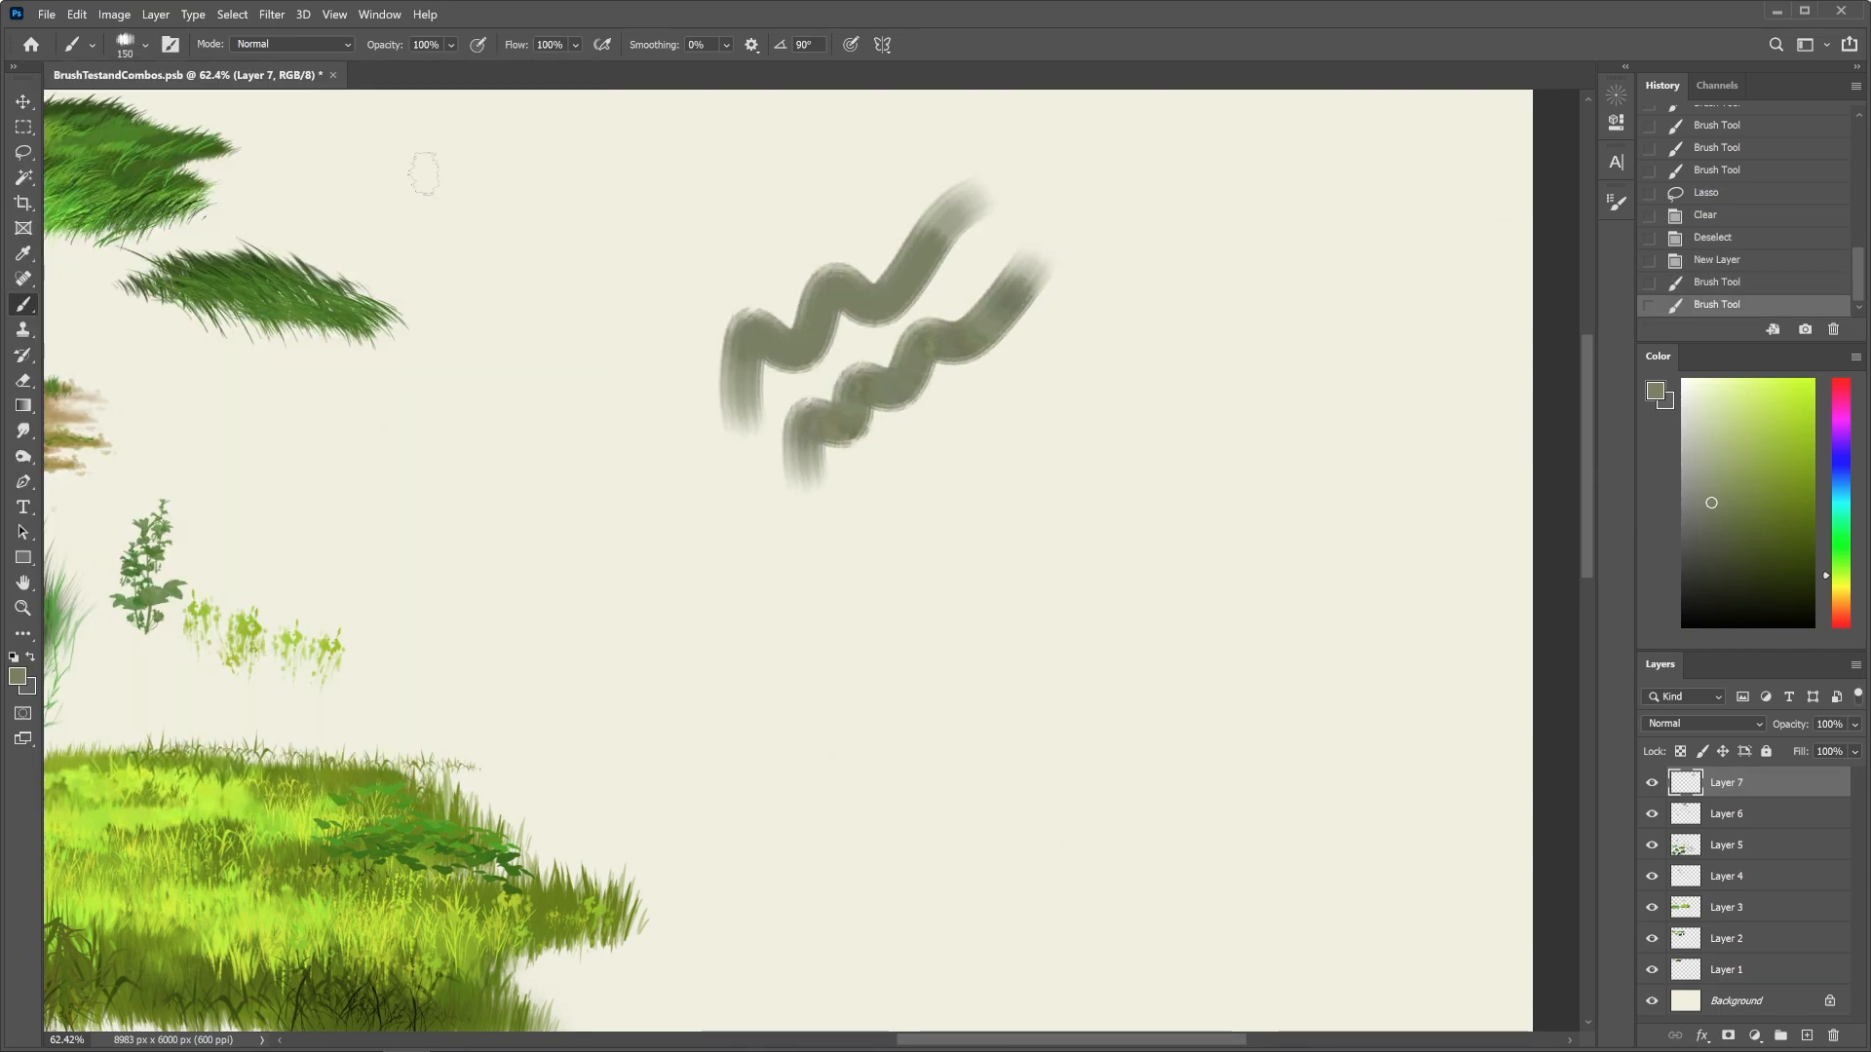
left_click(127, 45)
left_click(201, 378)
mouse_move(867, 551)
left_mouse_down()
mouse_move(889, 492)
mouse_move(1110, 310)
left_mouse_up()
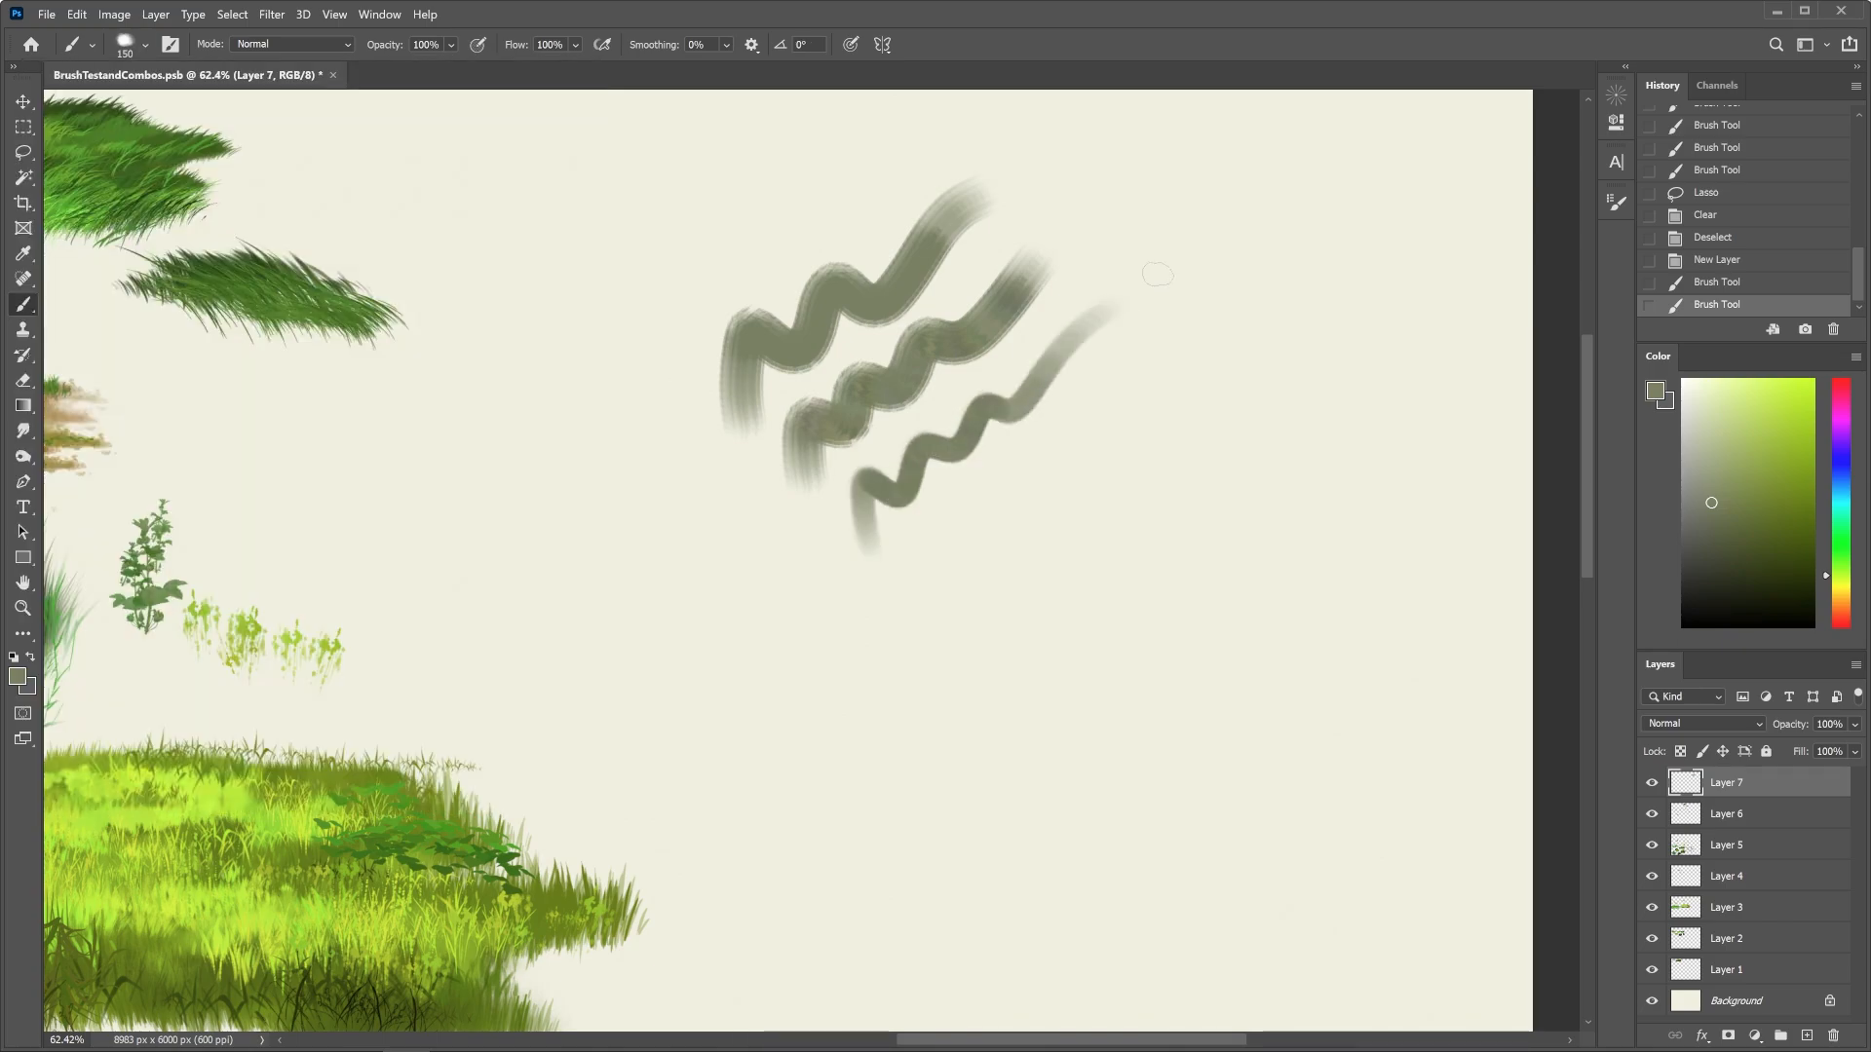
Add two more diagonal sample strokes, using the streaky fourth brush and the fifth brush of Painting and Details
left_click(144, 46)
mouse_move(916, 599)
left_mouse_down()
mouse_move(989, 492)
mouse_move(1203, 349)
left_mouse_up()
left_click(145, 46)
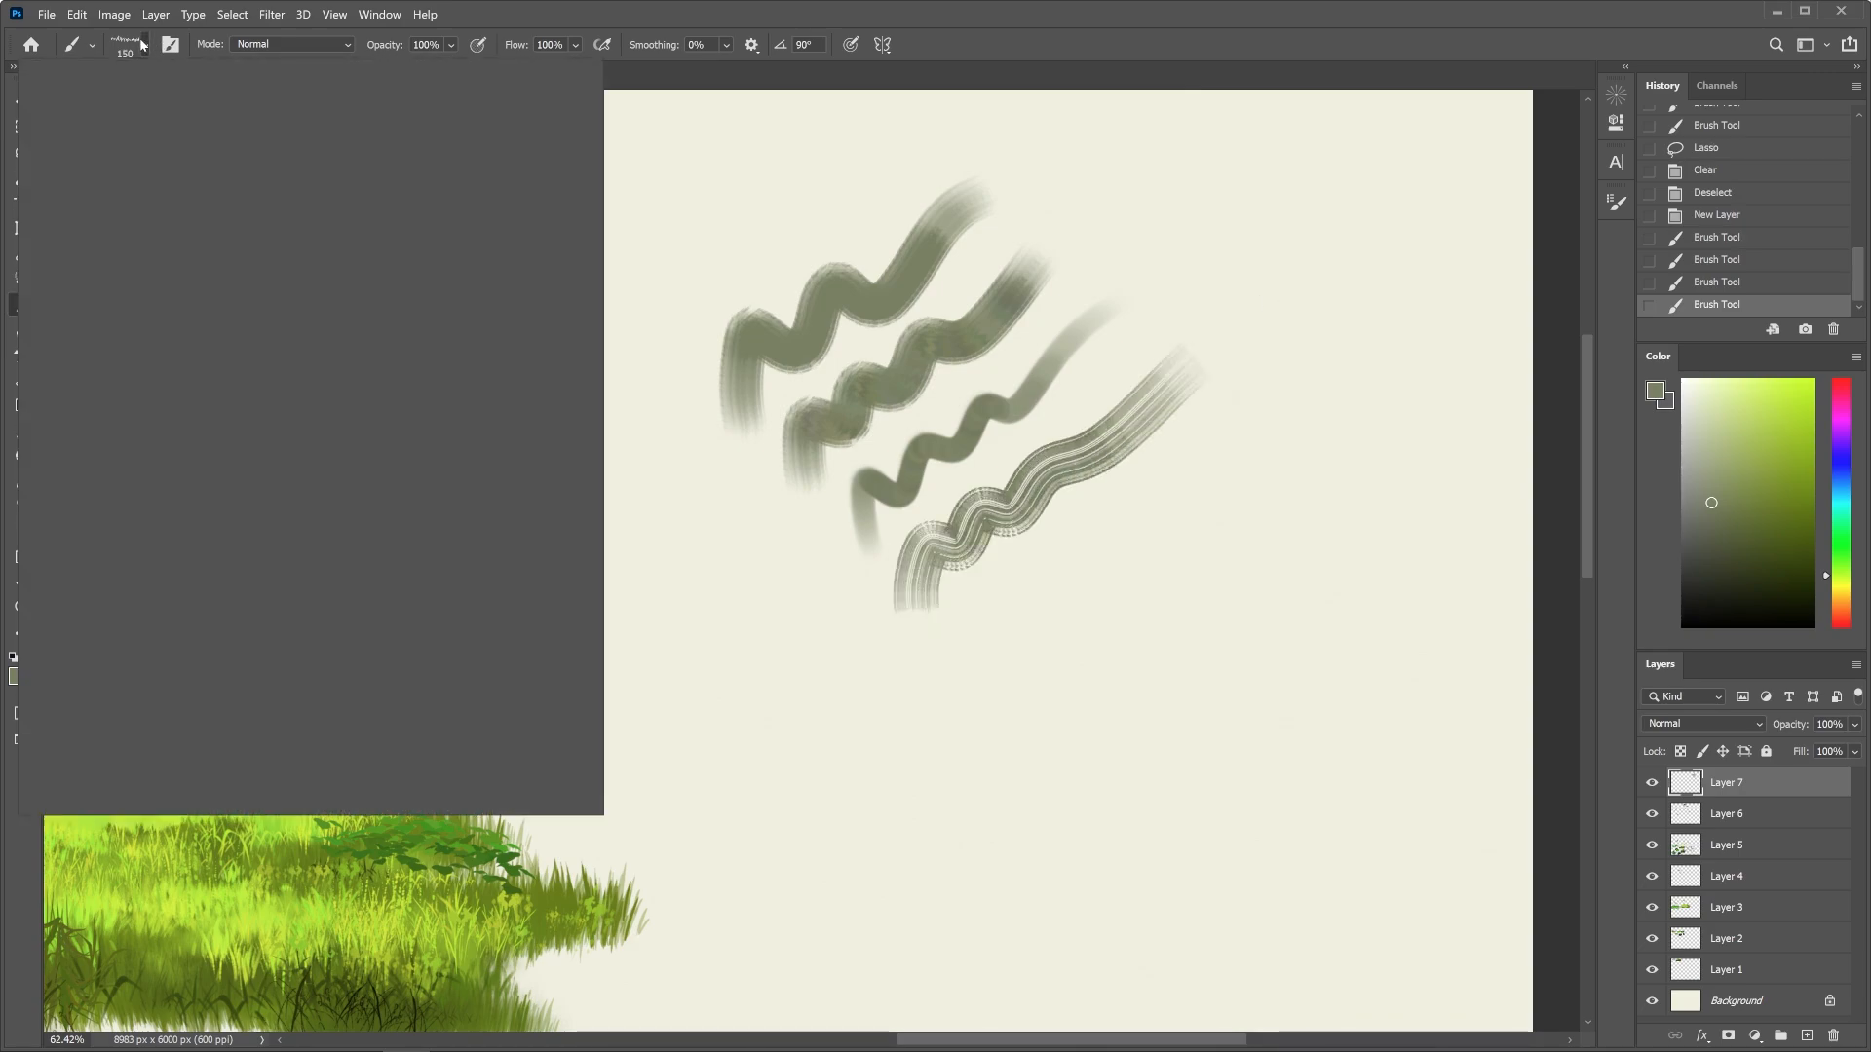
left_click(994, 647)
left_click_drag(994, 647, 1228, 432)
Paint a tapering diagonal sample stroke with the sixth Painting and Details brush and reopen the brush presets
left_click(145, 46)
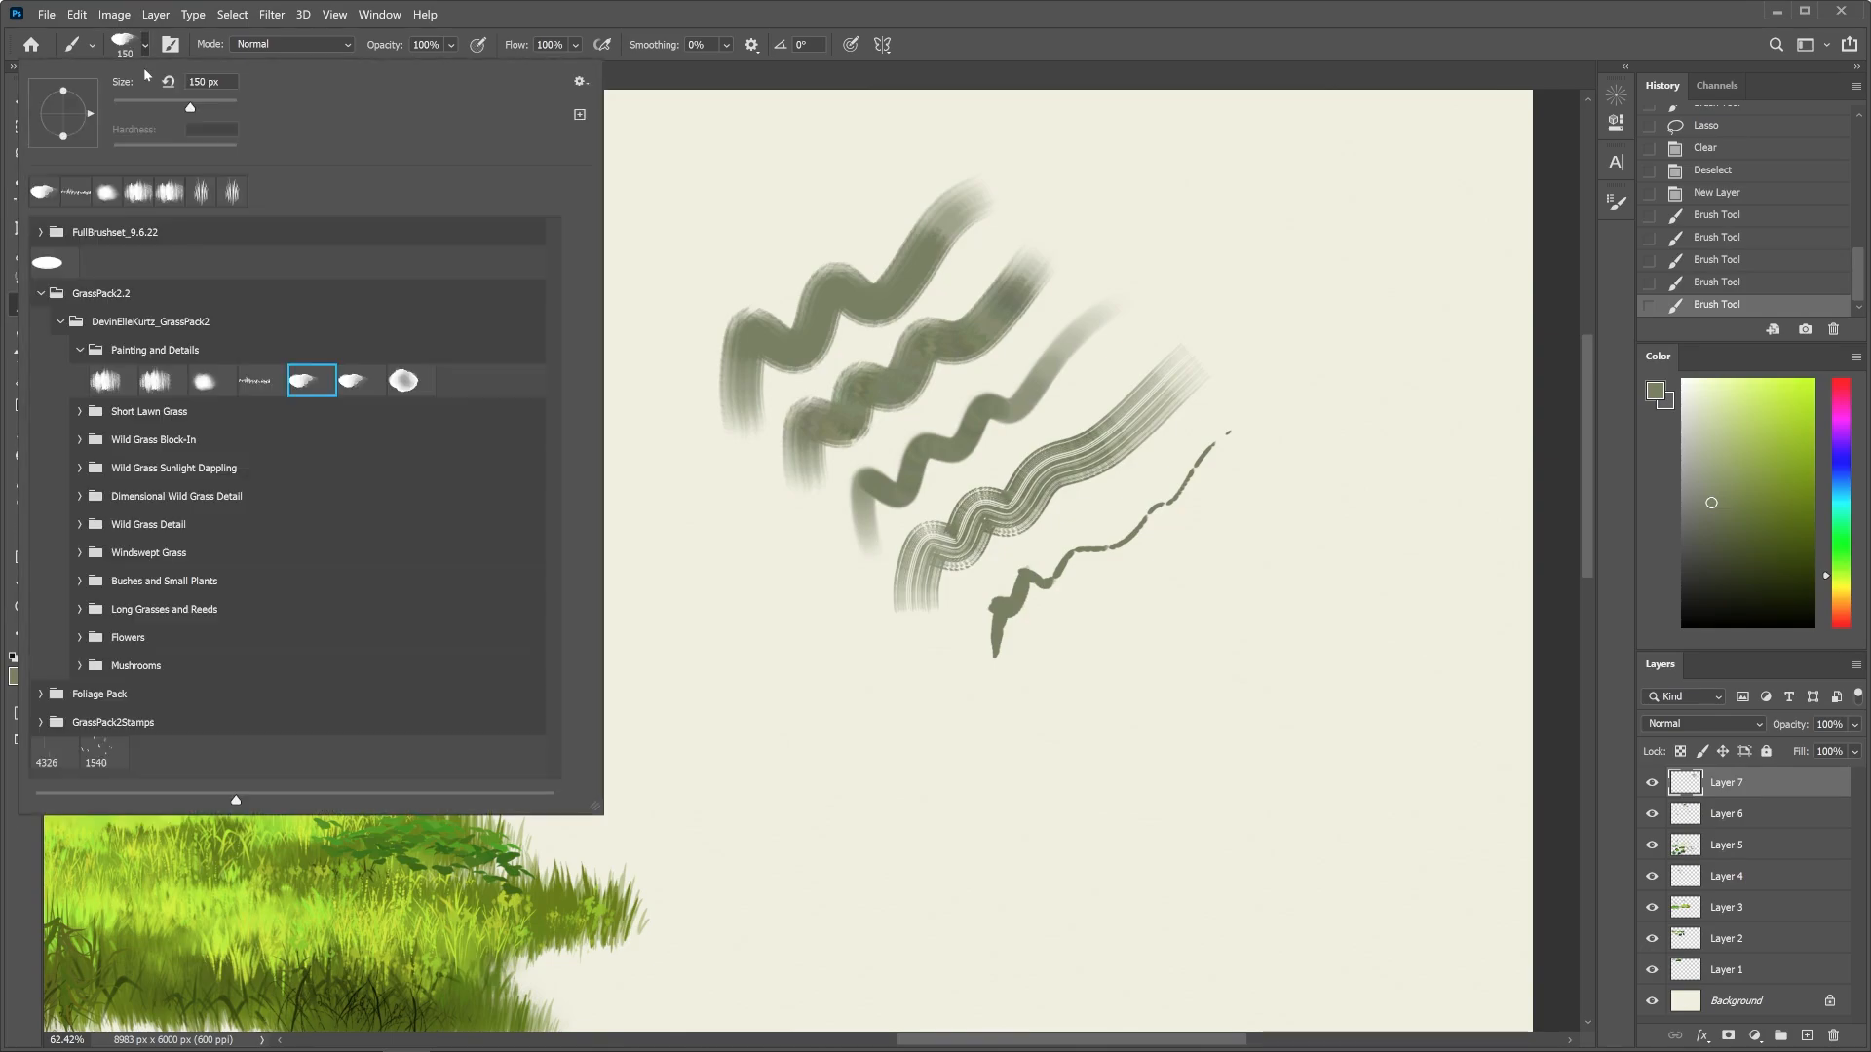
left_click(1031, 687)
left_click_drag(1031, 687, 1271, 490)
left_click(144, 45)
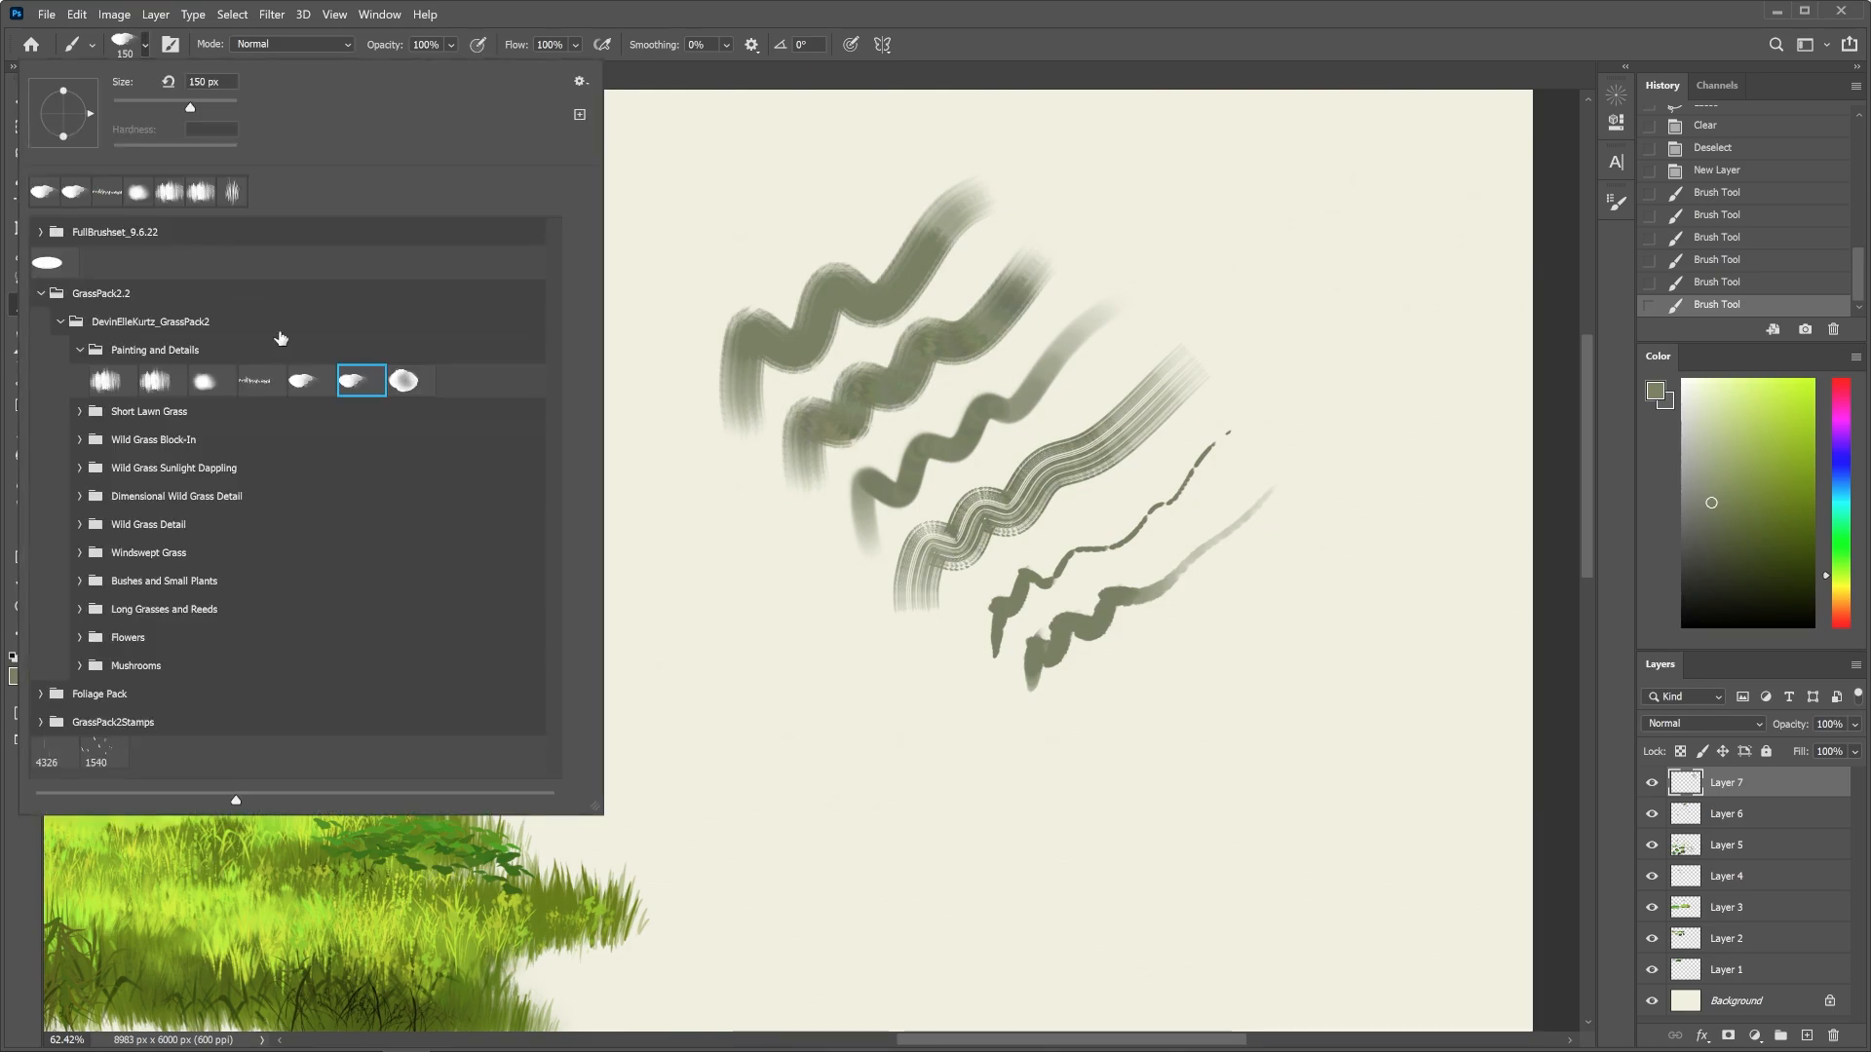
Paint one more diagonal Painting and Details sample stroke, plus a horizontal band on Layer 8 with the first Short Lawn Grass brush at 800 px
left_click(1086, 747)
mouse_move(1086, 746)
left_mouse_down()
mouse_move(1104, 704)
mouse_move(1168, 678)
mouse_move(1264, 585)
mouse_move(1341, 556)
left_mouse_up()
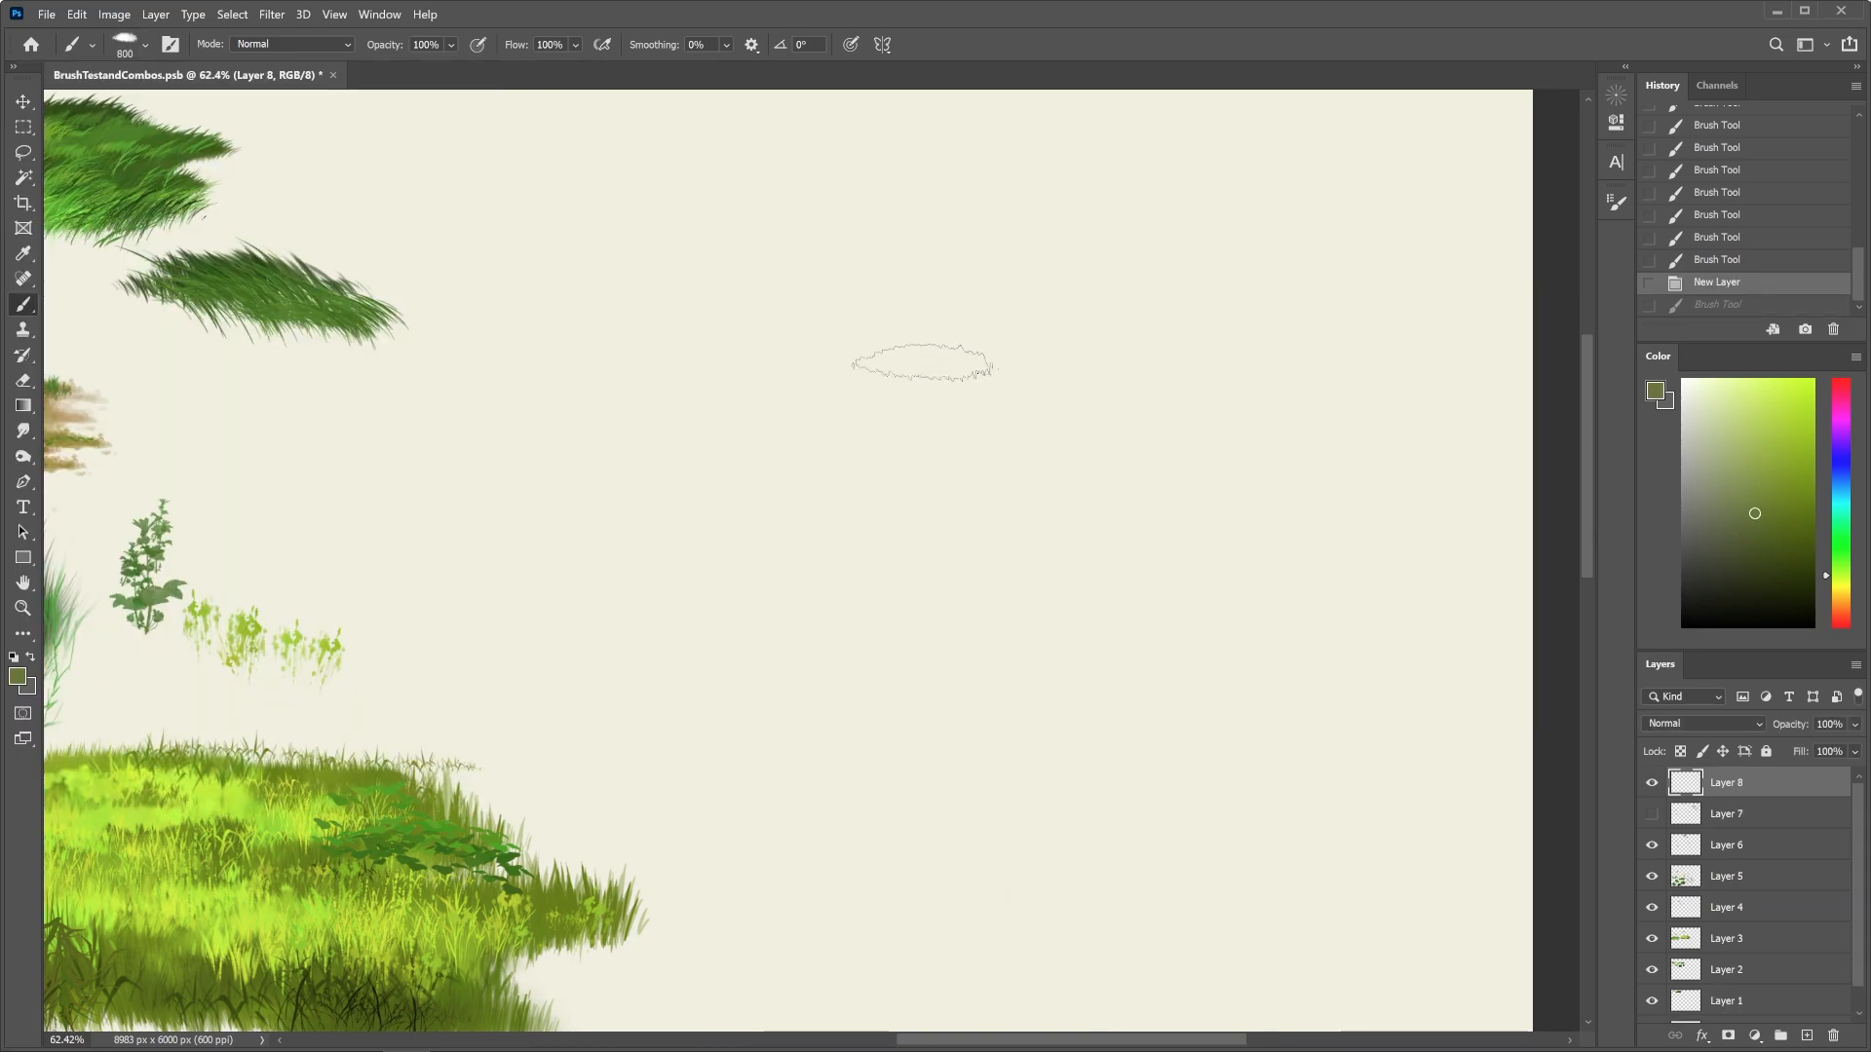
mouse_move(926, 356)
left_mouse_down()
mouse_move(663, 375)
mouse_move(1242, 355)
left_mouse_up()
Choose the second Short Lawn Grass brush and paint a broad blocky grass band below the first one on Layer 8
left_click(145, 45)
left_click(156, 410)
left_click_drag(877, 528, 1135, 546)
key("ctrl+z")
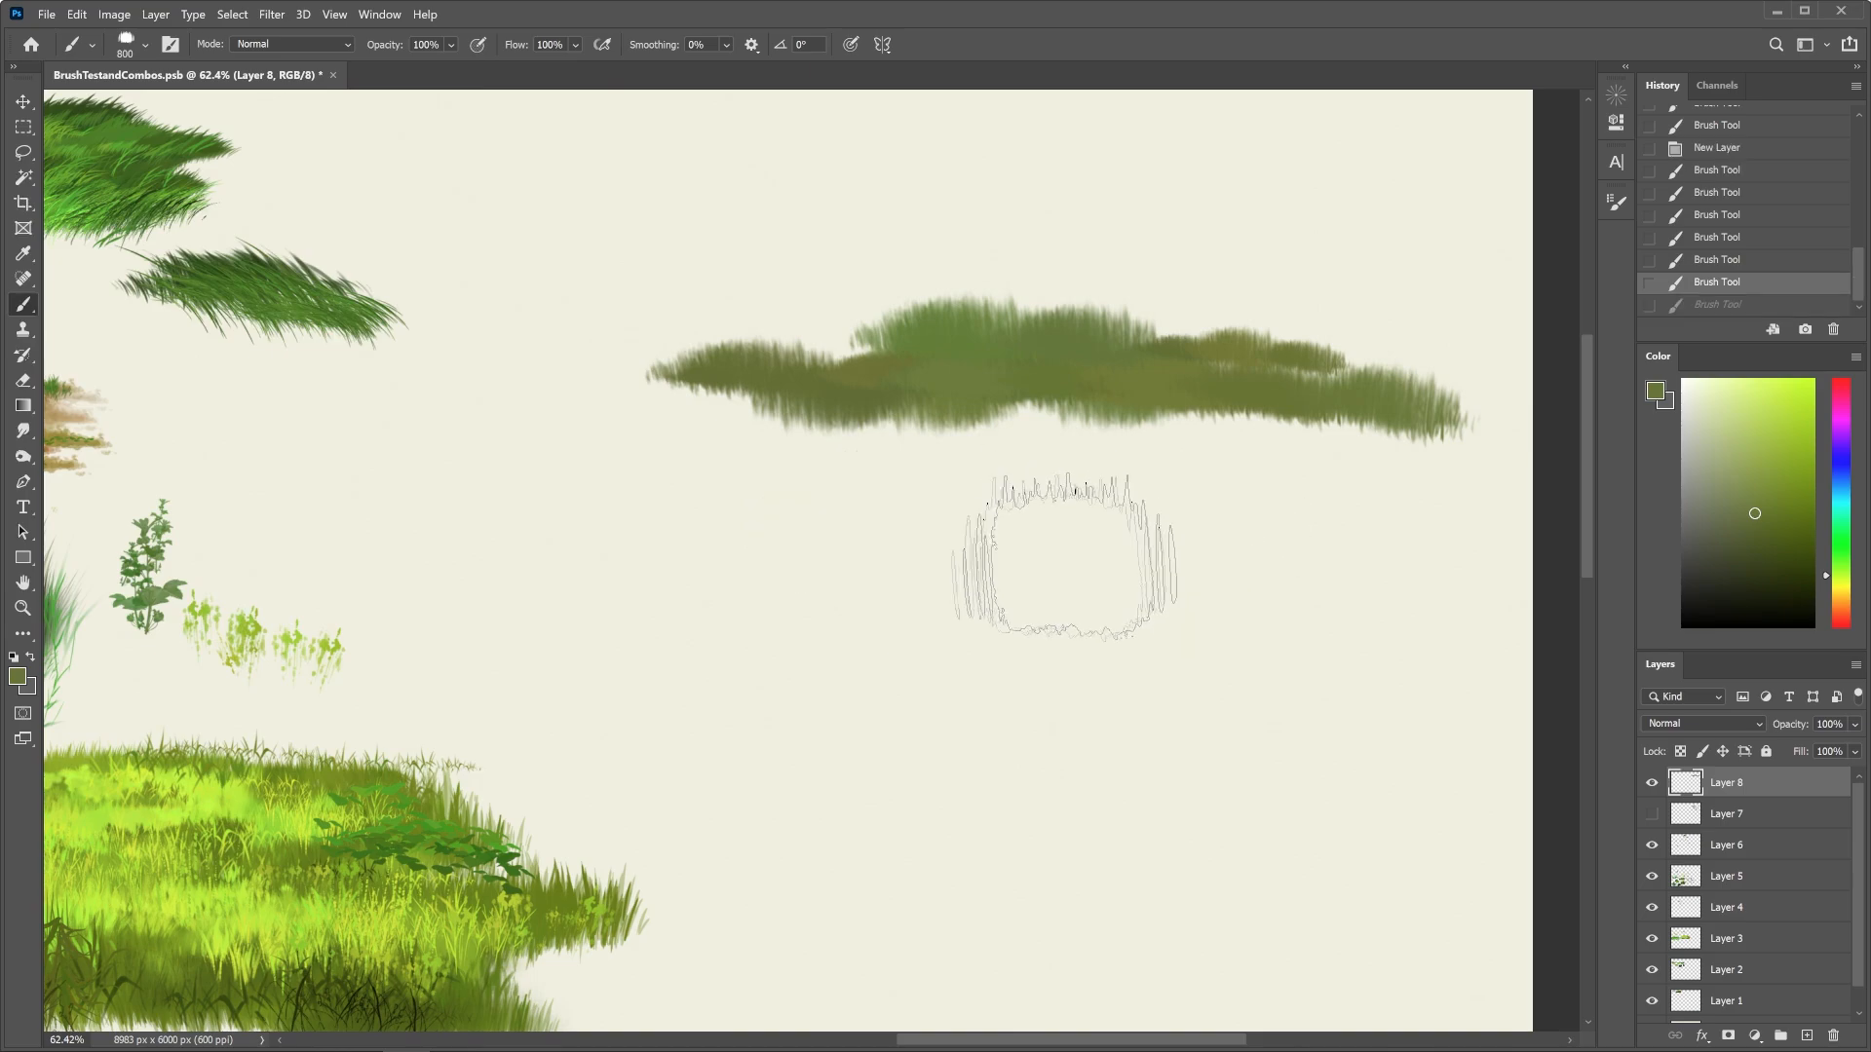
left_click_drag(858, 567, 1155, 548)
left_click_drag(926, 523, 1174, 511)
left_click_drag(1184, 585, 1364, 595)
Choose the third Short Lawn Grass brush, enlarge it to 600 px and paint thin textured rows below the blocky band
left_click(145, 45)
left_click(213, 409)
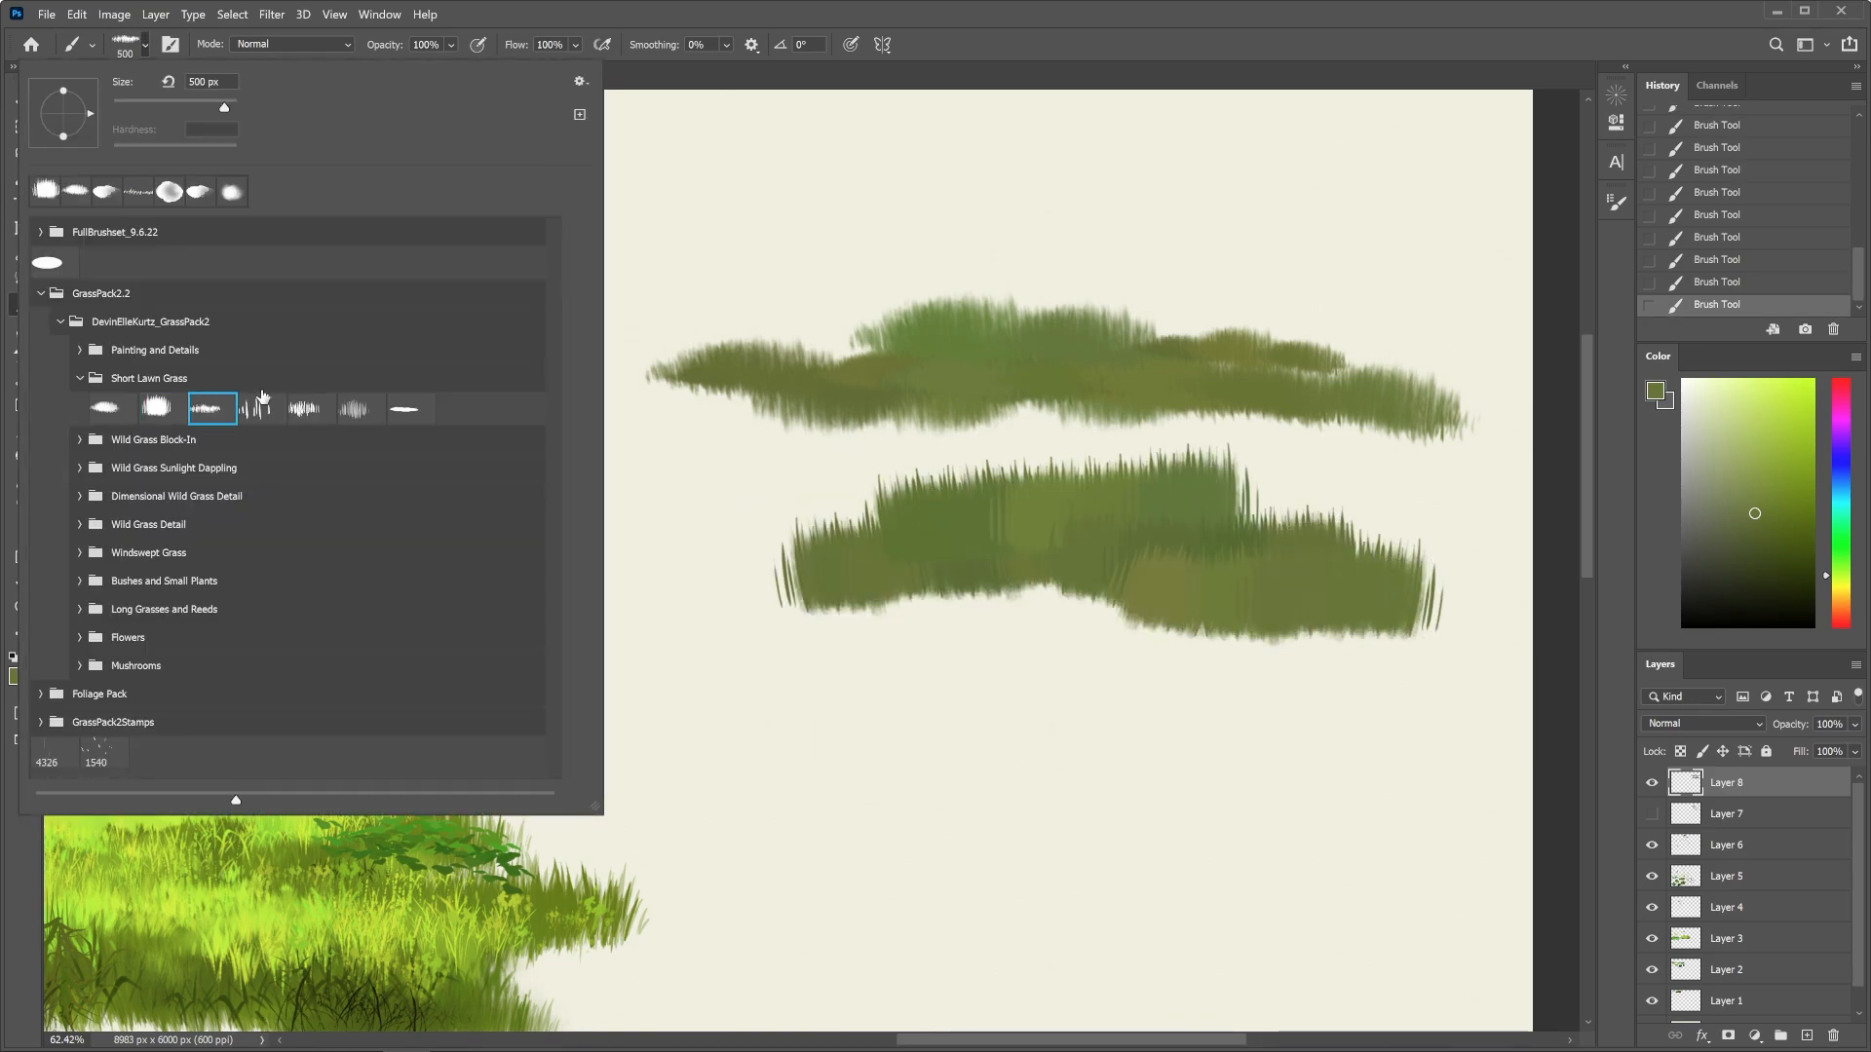
key("bracketright")
left_click_drag(940, 731, 1227, 733)
mouse_move(881, 763)
left_mouse_down()
mouse_move(1335, 753)
mouse_move(1403, 722)
left_mouse_up()
key("ctrl+z")
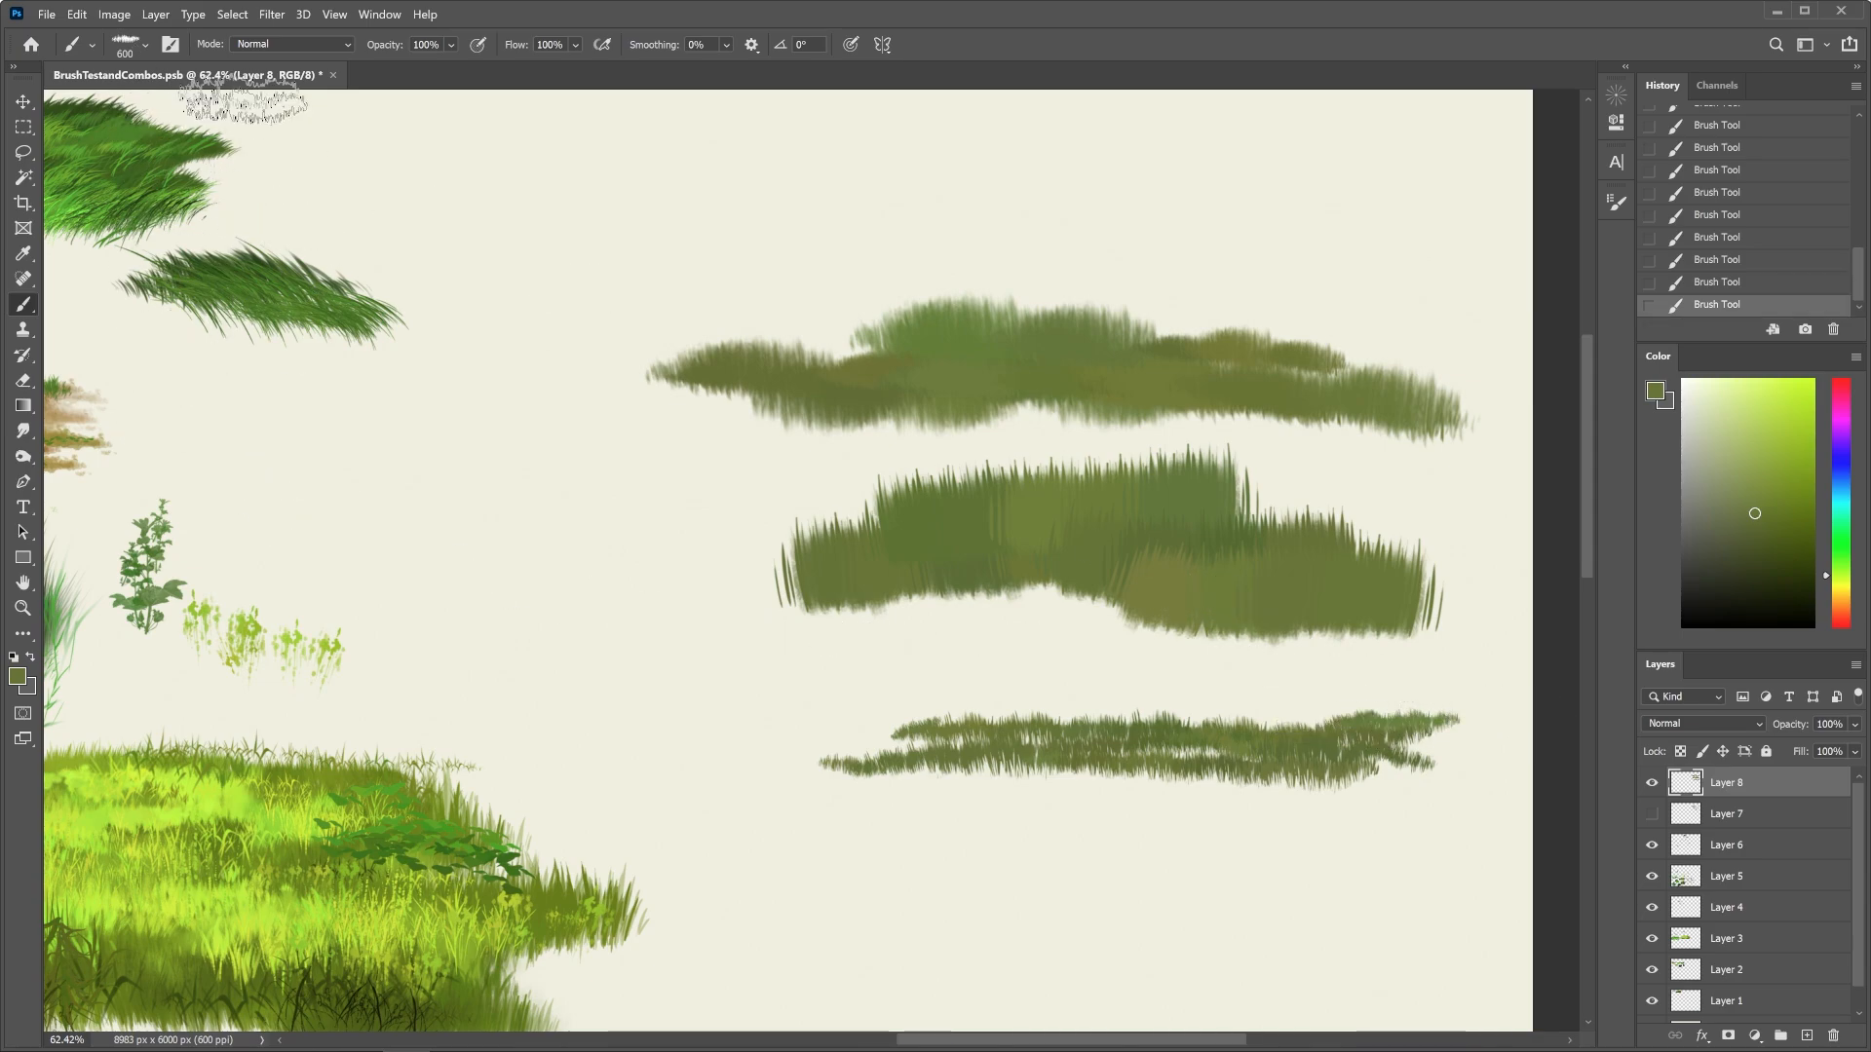
Paint rows of sparse blades with the fourth Short Lawn Grass brush and a sample row above the other bands with the fifth
left_click(145, 45)
left_click(258, 411)
left_click_drag(960, 875, 1379, 877)
left_click_drag(960, 843, 1169, 849)
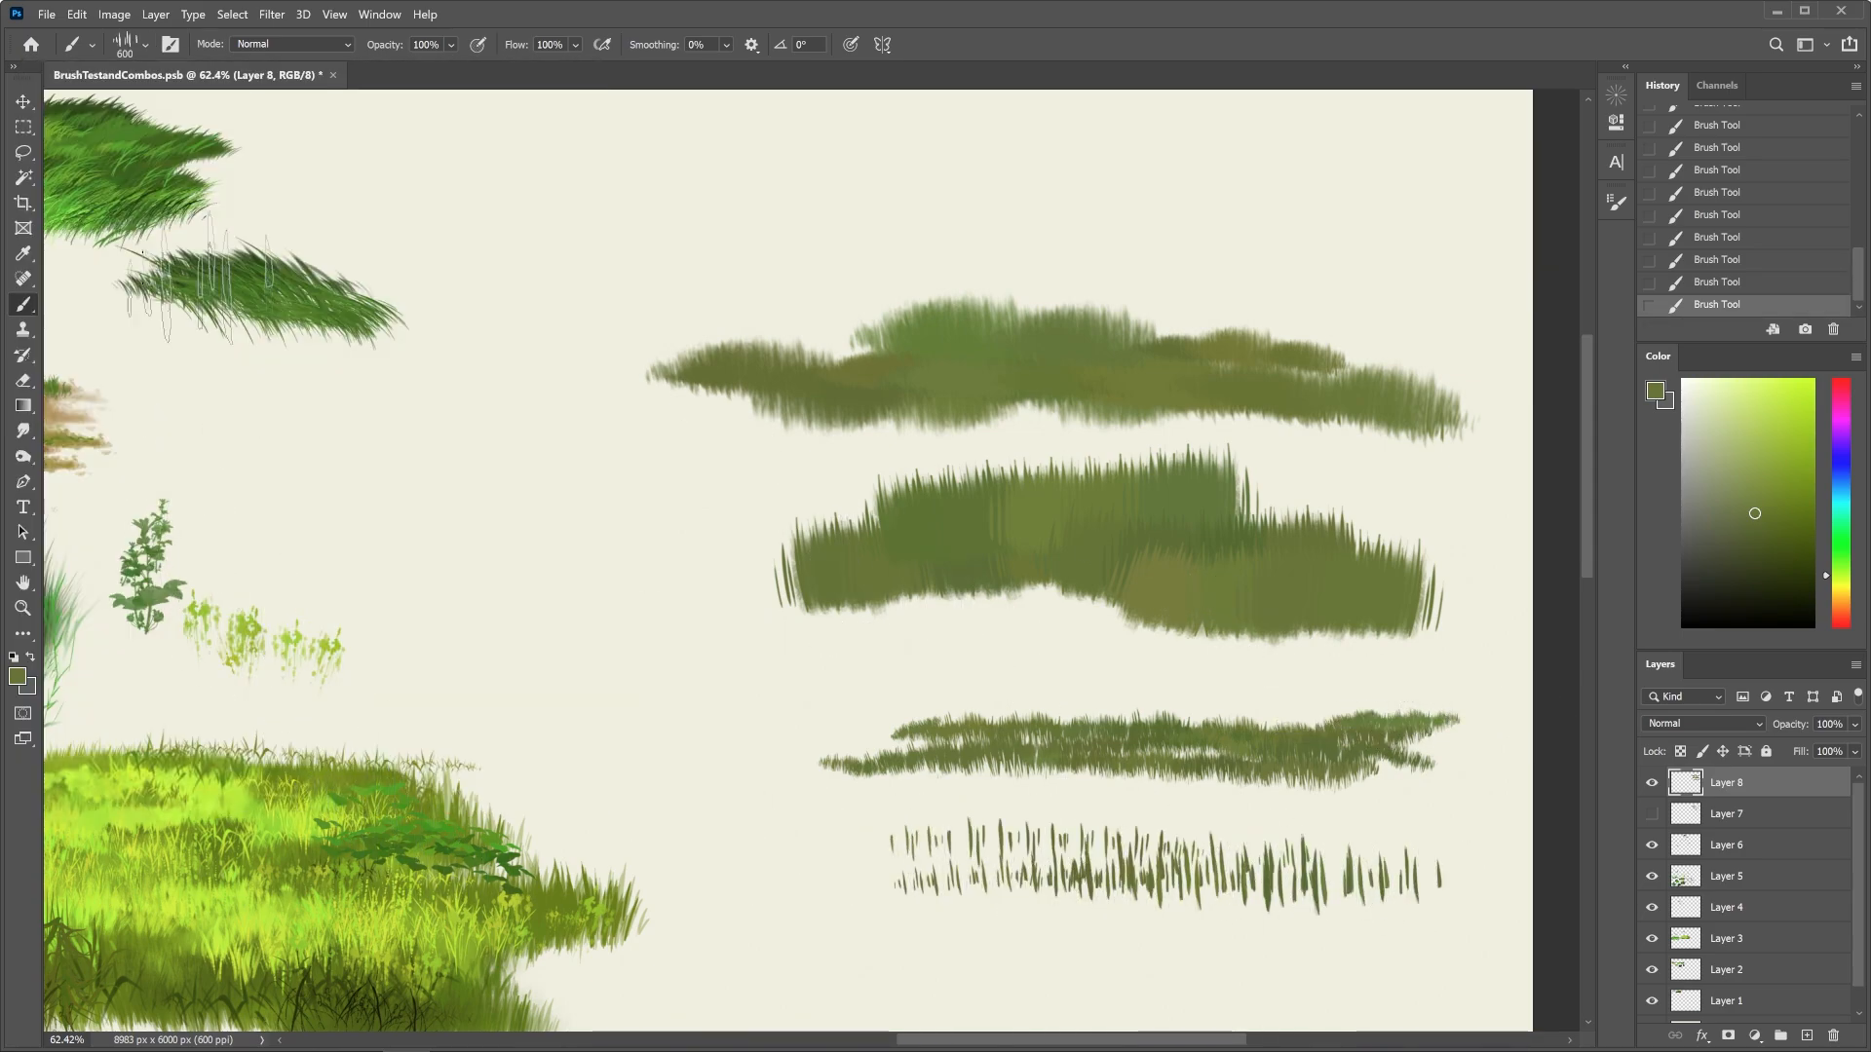
left_click(145, 45)
left_click(305, 411)
mouse_move(764, 225)
left_mouse_down()
mouse_move(1145, 206)
mouse_move(1429, 227)
left_mouse_up()
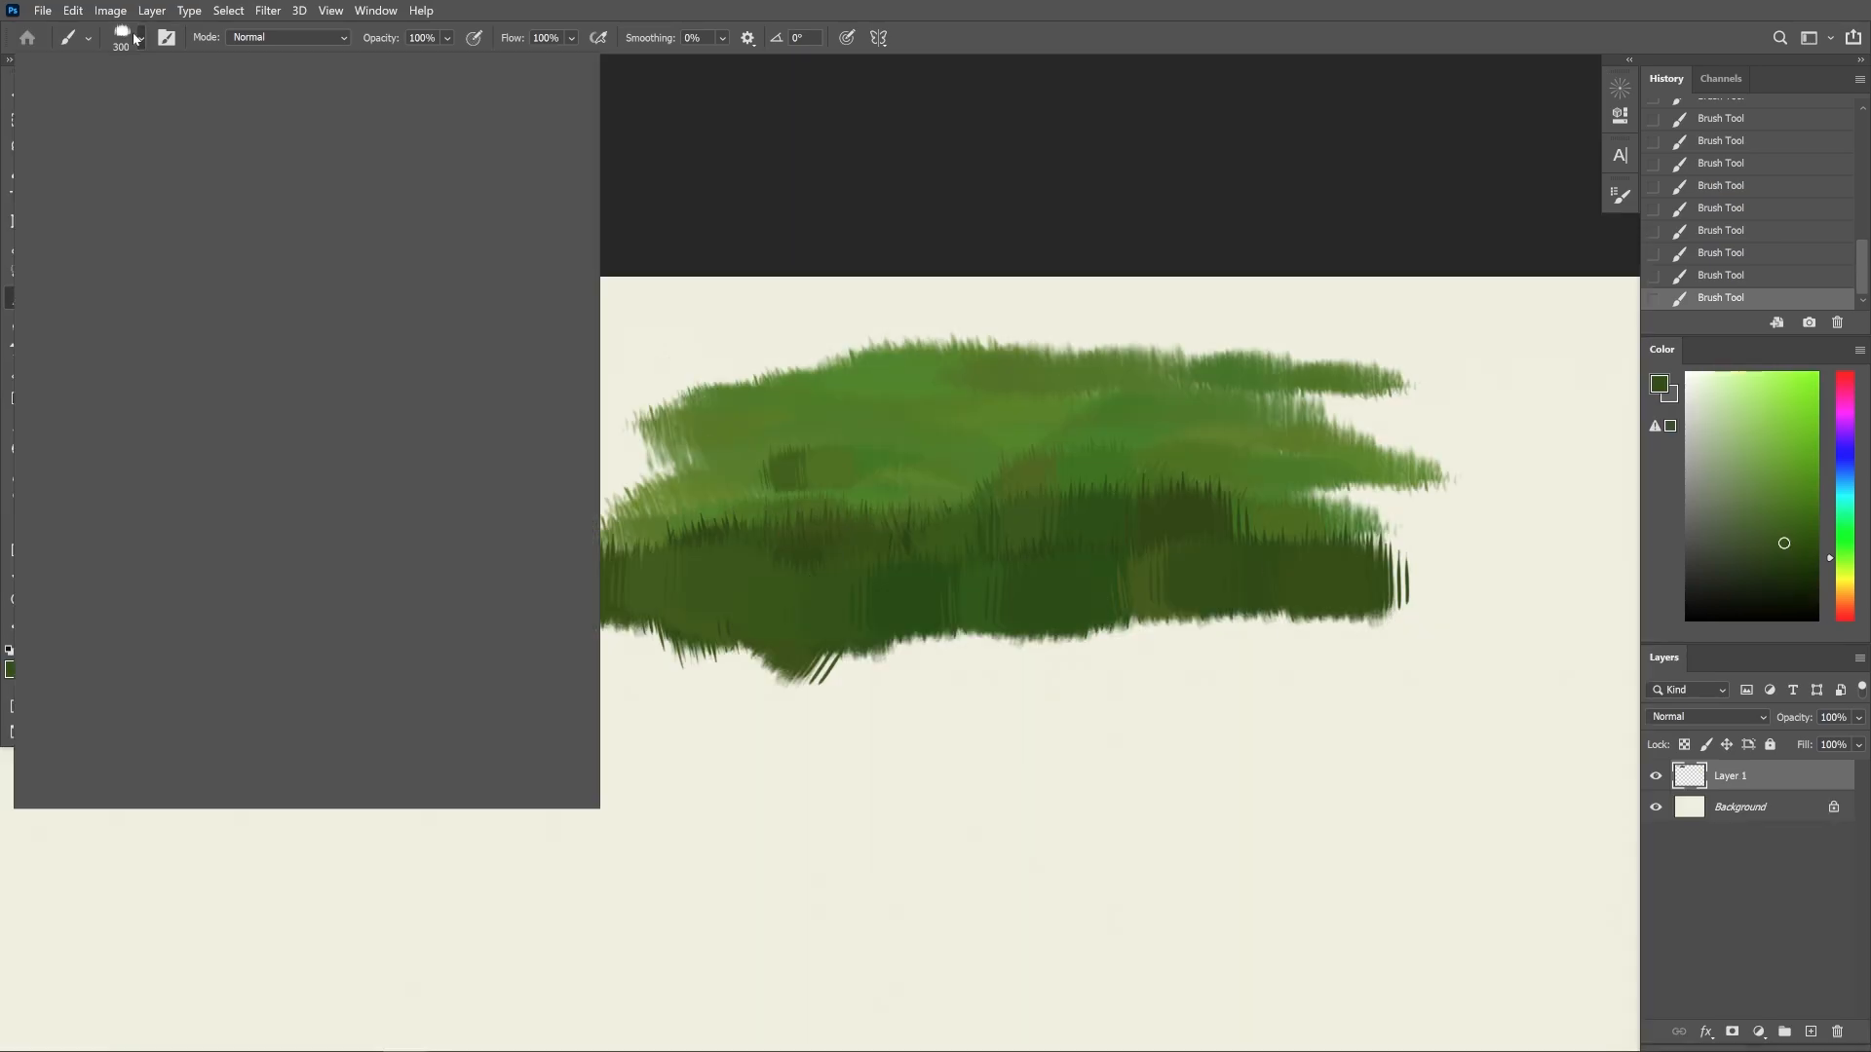
Paint dark green textured strokes across the light part of the grass painting with the third Short Lawn Grass brush at 600 px
key("Return")
left_click_drag(965, 443, 1305, 463)
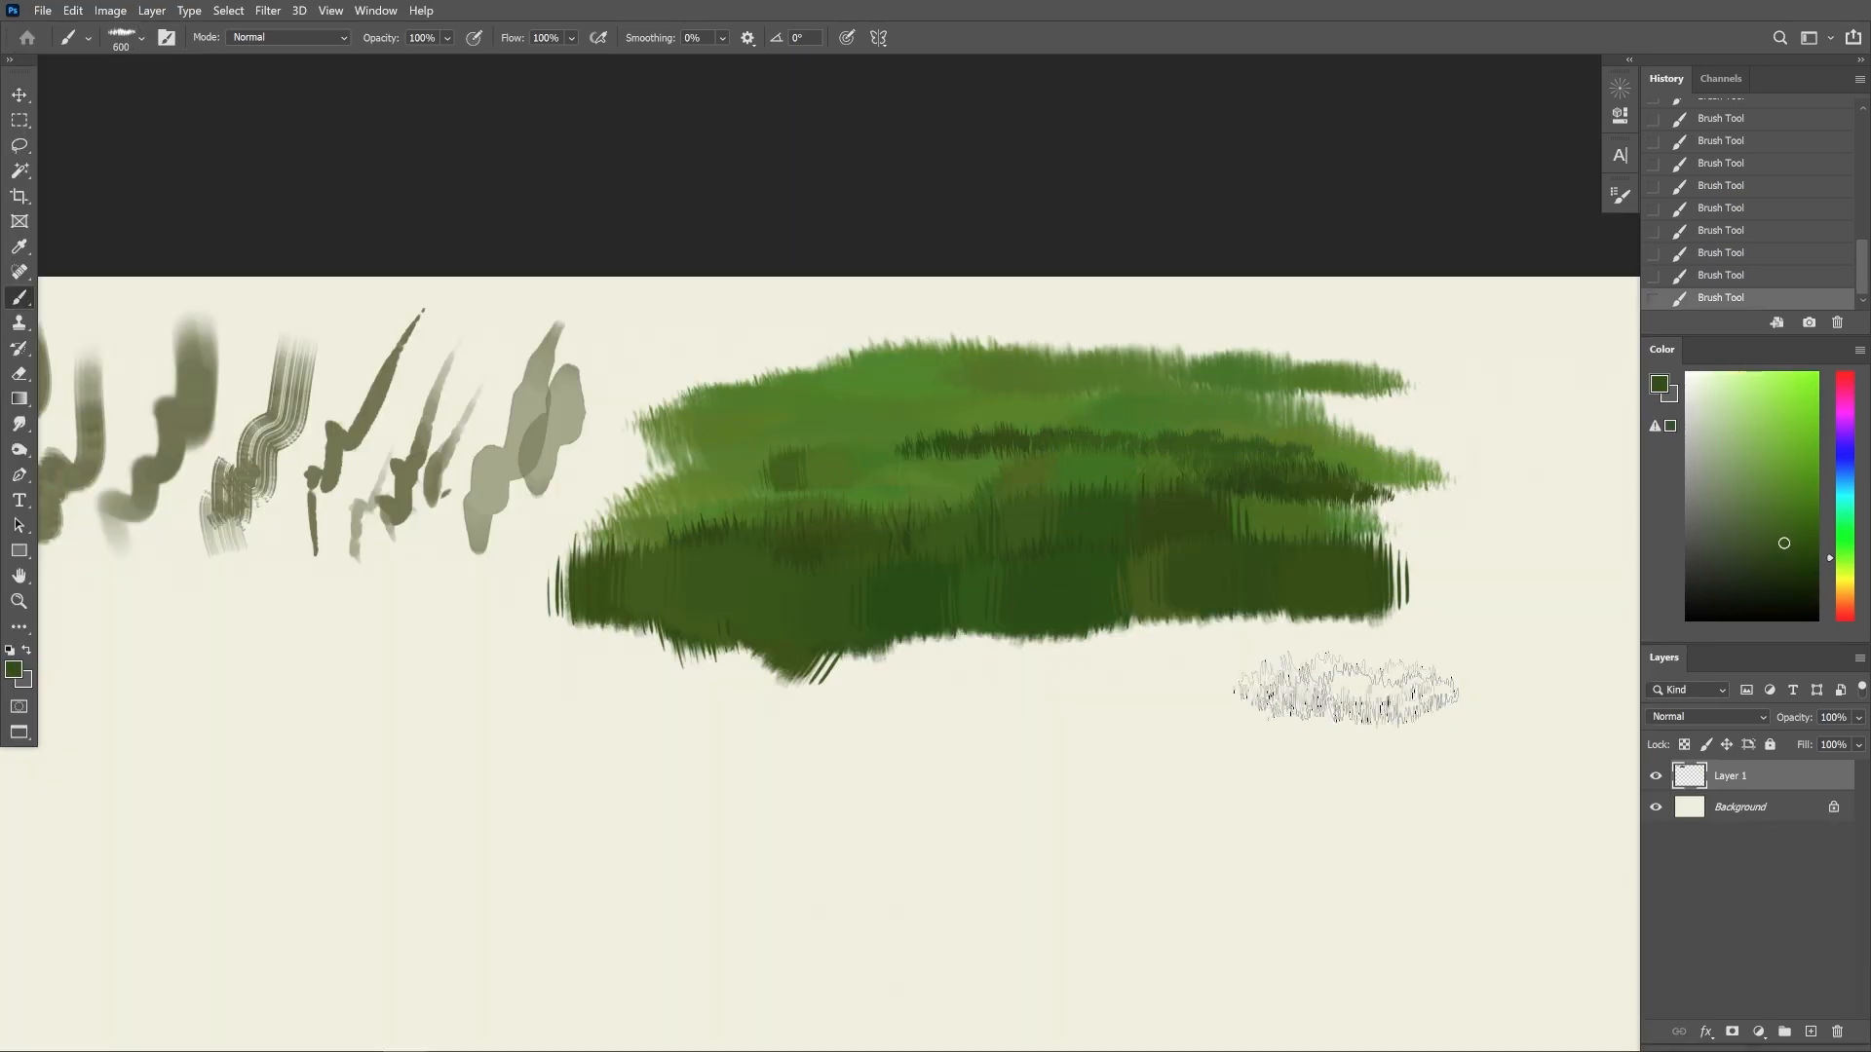
left_click_drag(1335, 726, 1032, 735)
key("ctrl+z")
Pick a lighter mid green and paint textured strokes across the upper and middle parts of the grass painting
left_click_drag(1783, 499, 1793, 459)
left_click_drag(1233, 411, 1089, 414)
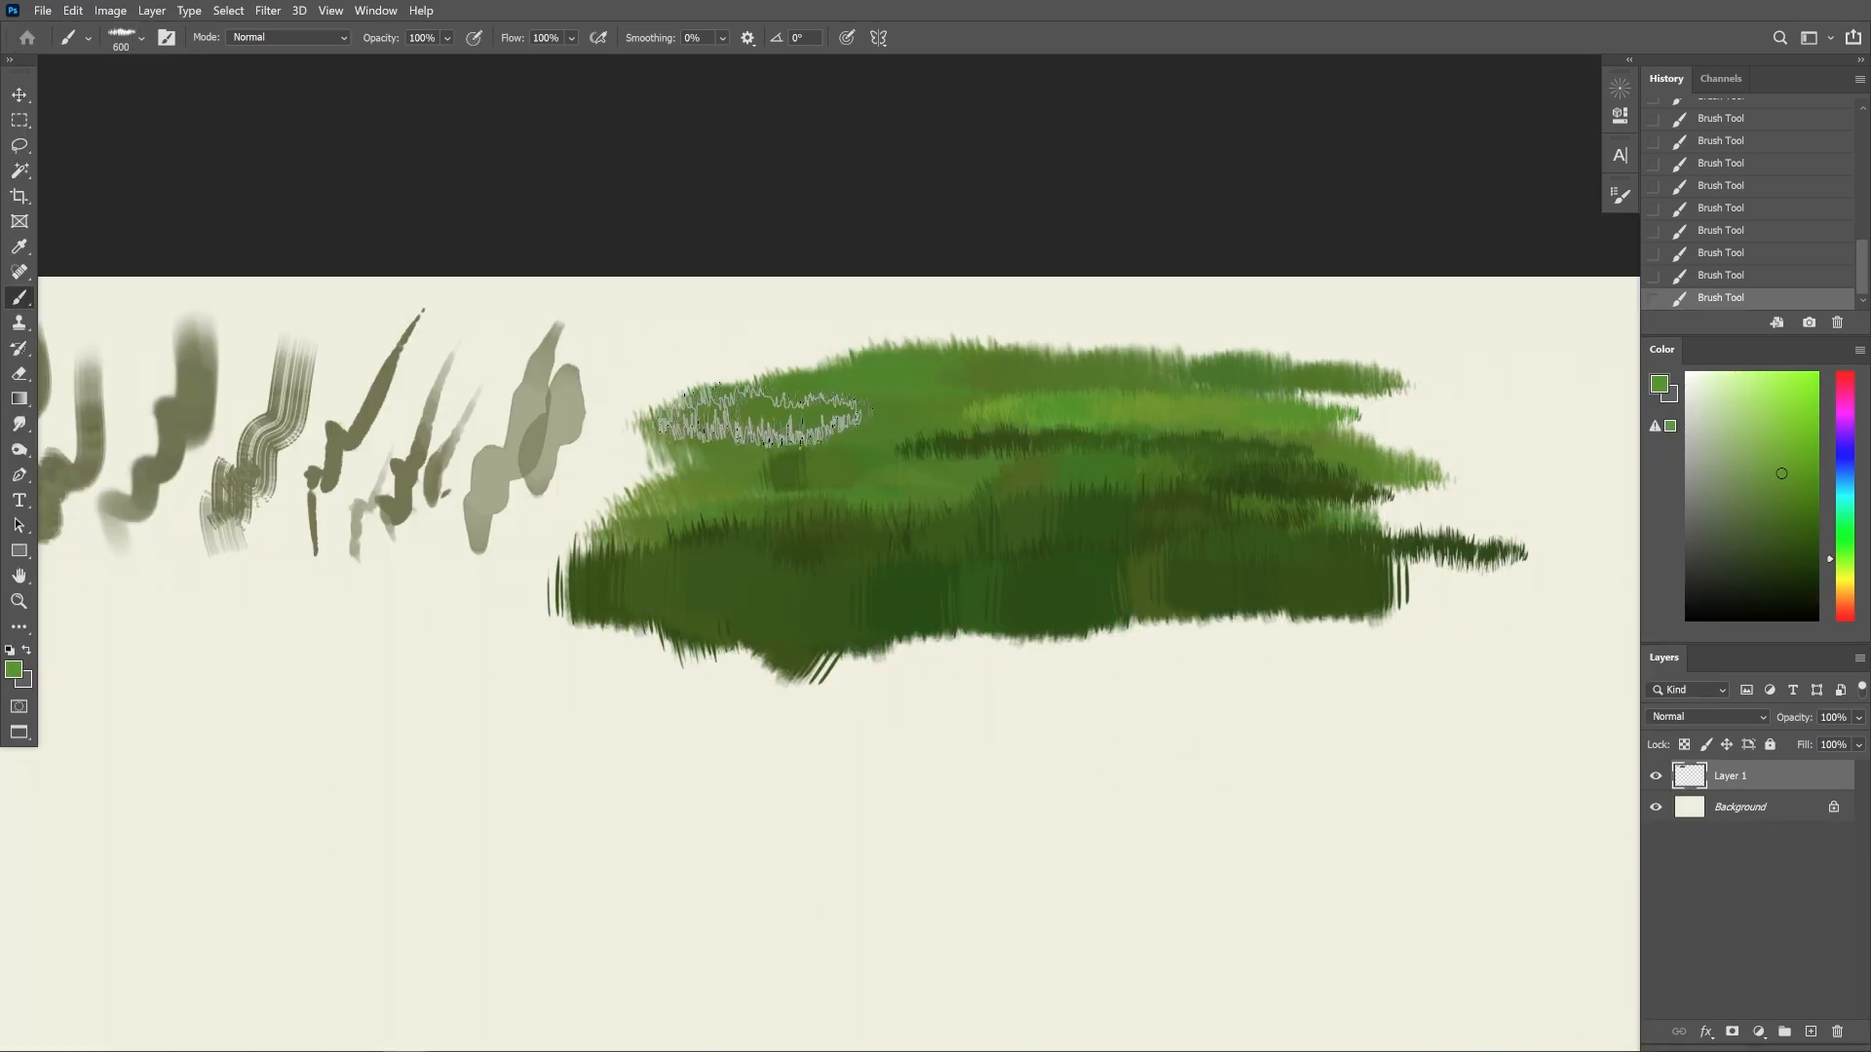
left_click_drag(760, 417, 833, 425)
left_click_drag(936, 479, 994, 476)
left_click_drag(1110, 532, 1208, 531)
key("ctrl+z")
left_click_drag(1316, 382, 1199, 380)
Adjust the green, brighten it to a vivid yellow-green and paint sunlit strokes on the grass painting's left side
left_click(1770, 506)
left_click_drag(1130, 451, 1042, 451)
left_click(1804, 427)
left_click_drag(779, 436, 877, 419)
left_click_drag(819, 474, 906, 478)
Choose the fourth Short Lawn Grass brush, reduce it to 175 px and paint bright blades along the edge of the light band
left_click(141, 38)
left_click(319, 441)
left_click_drag(1150, 546, 1232, 555)
key("ctrl+z")
key("bracketleft")
key("bracketleft")
key("bracketleft")
key("bracketleft")
key("bracketleft")
left_click_drag(1091, 477, 1154, 482)
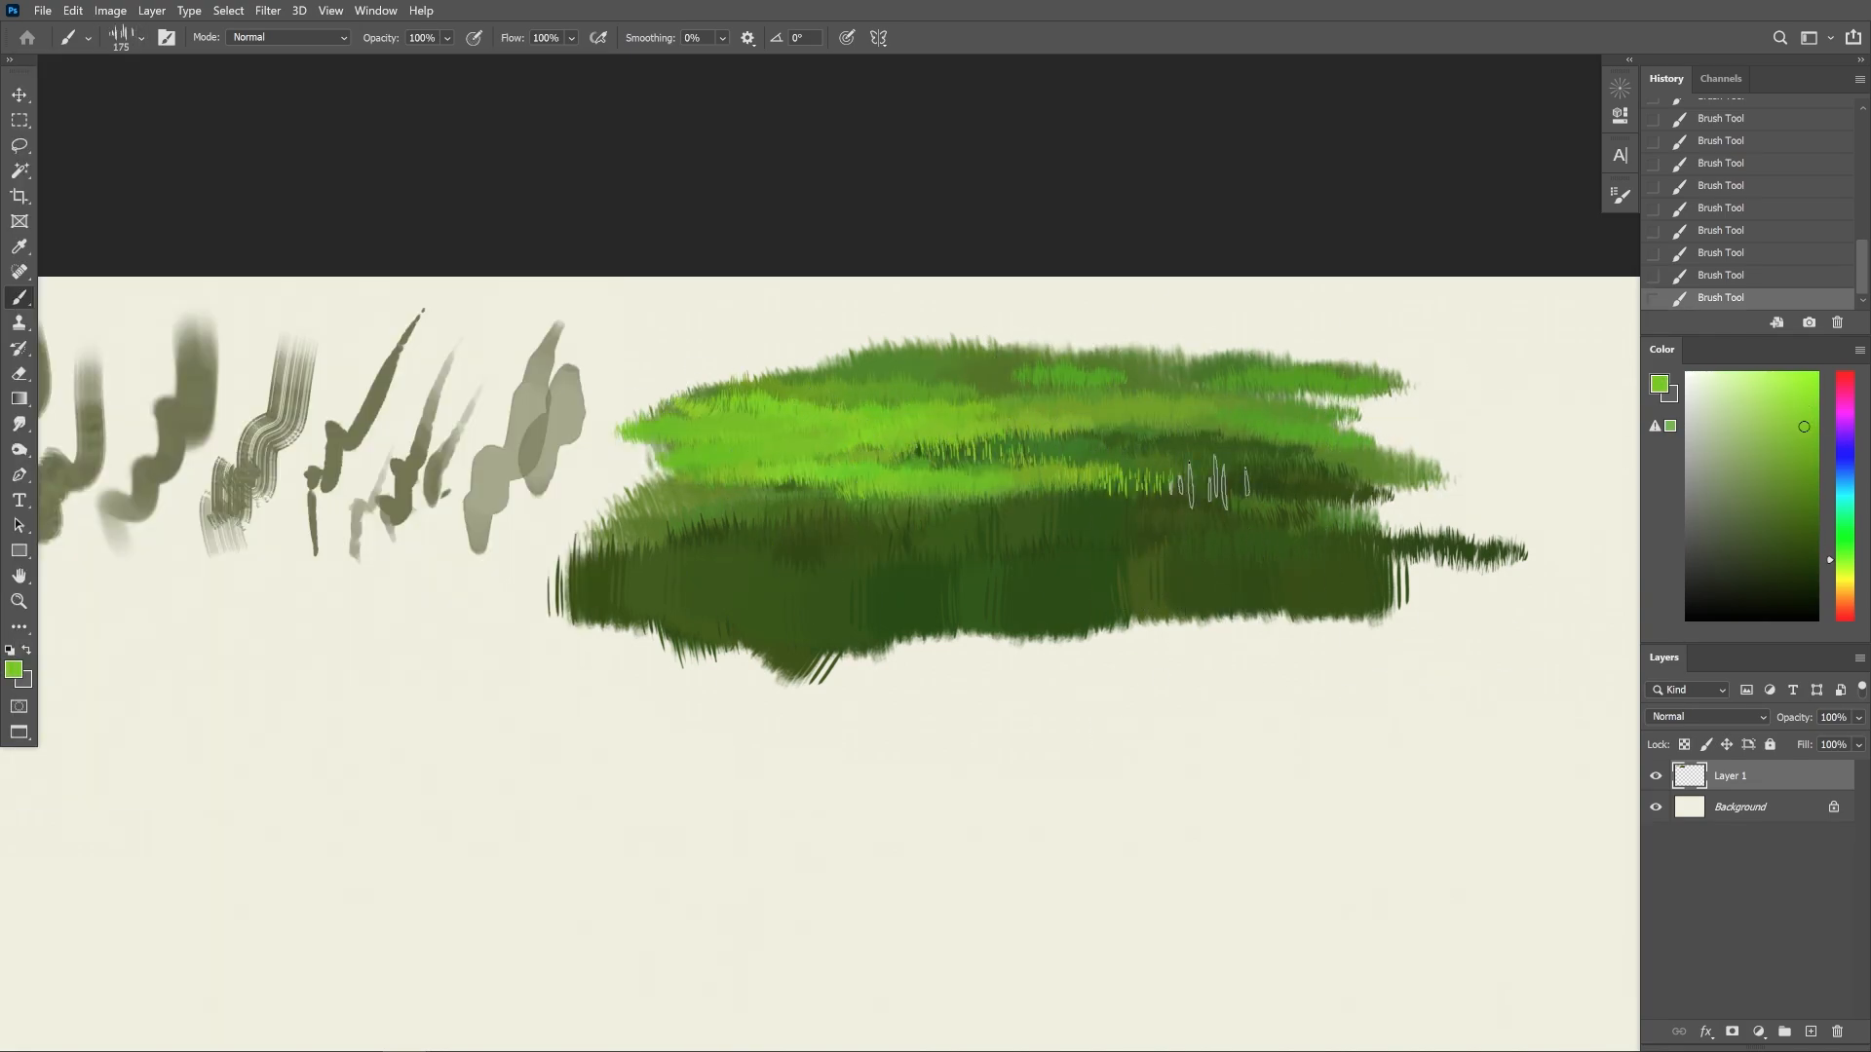
Sample greens from the painting and add light blades over the sunlit areas and dark blades along the shaded band
left_click_drag(1023, 494, 806, 487)
key("ctrl+z")
left_click(877, 428, "alt")
left_click_drag(691, 489, 767, 503)
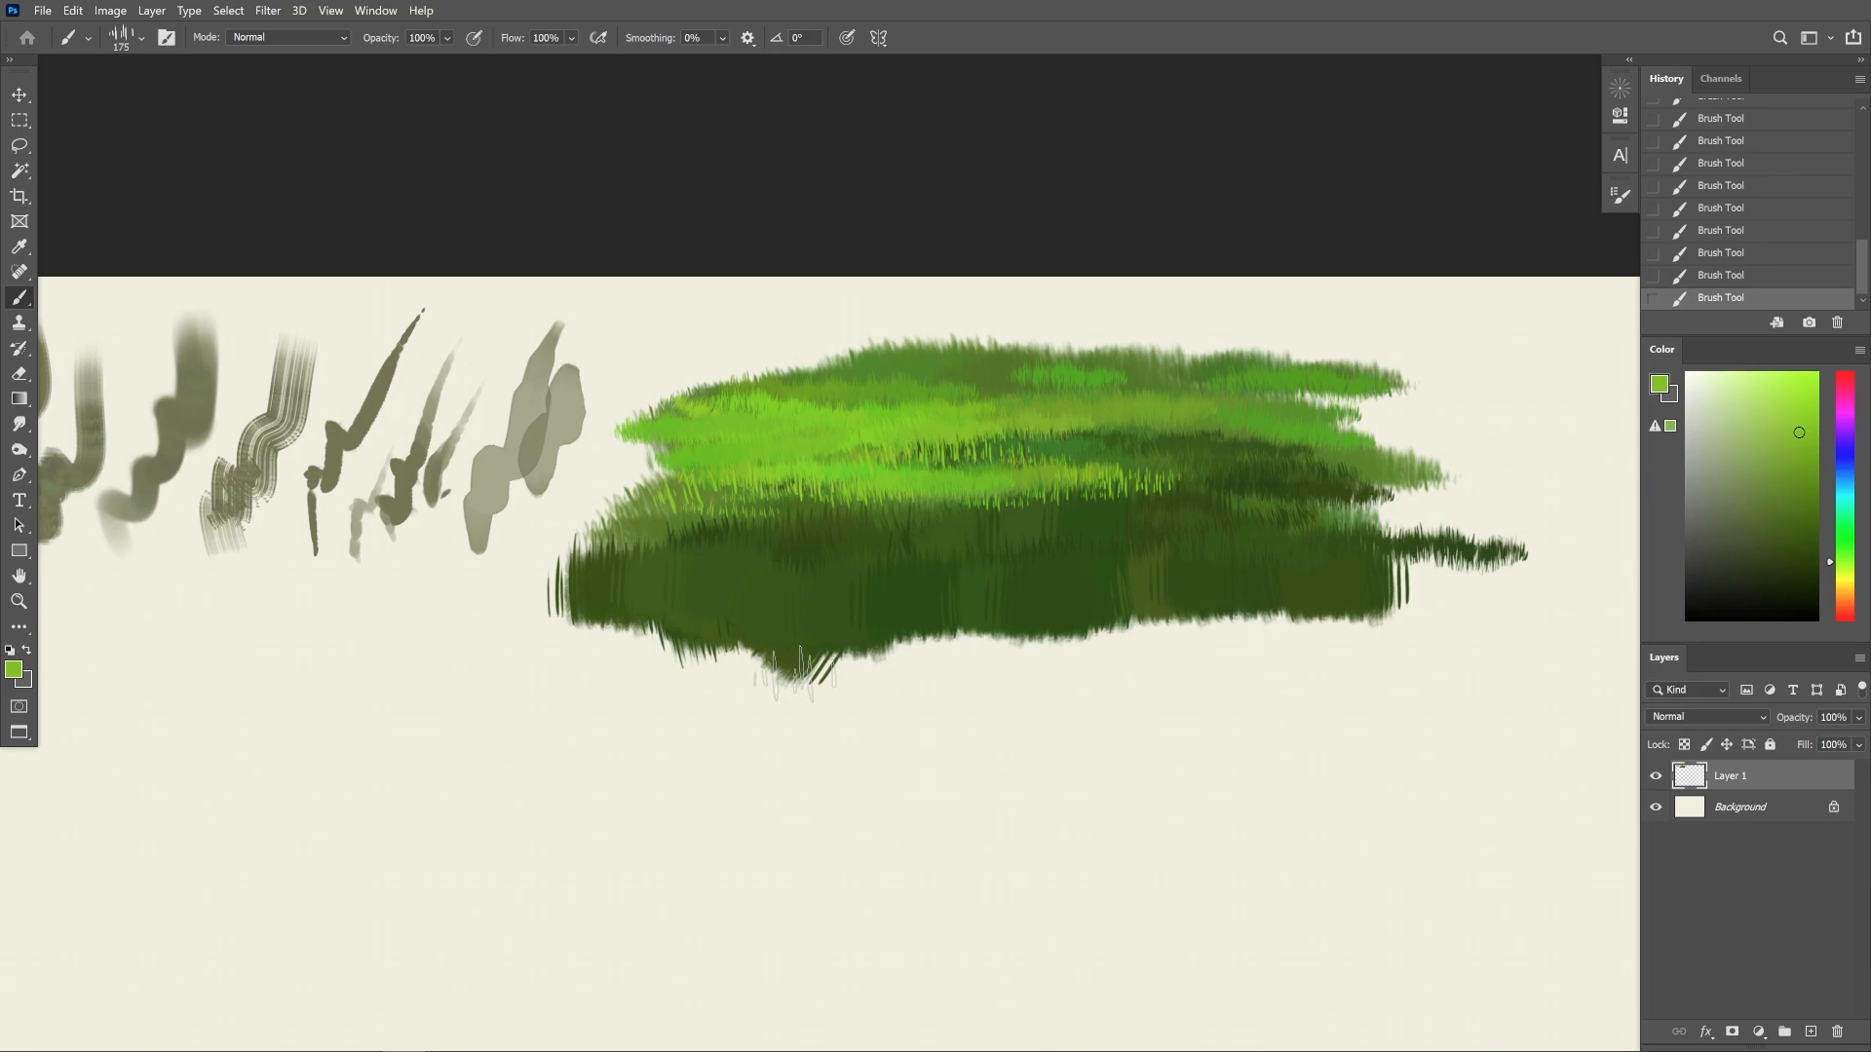
left_click_drag(807, 405, 1150, 421)
left_click(1182, 547, "alt")
left_click_drag(1120, 546, 1330, 532)
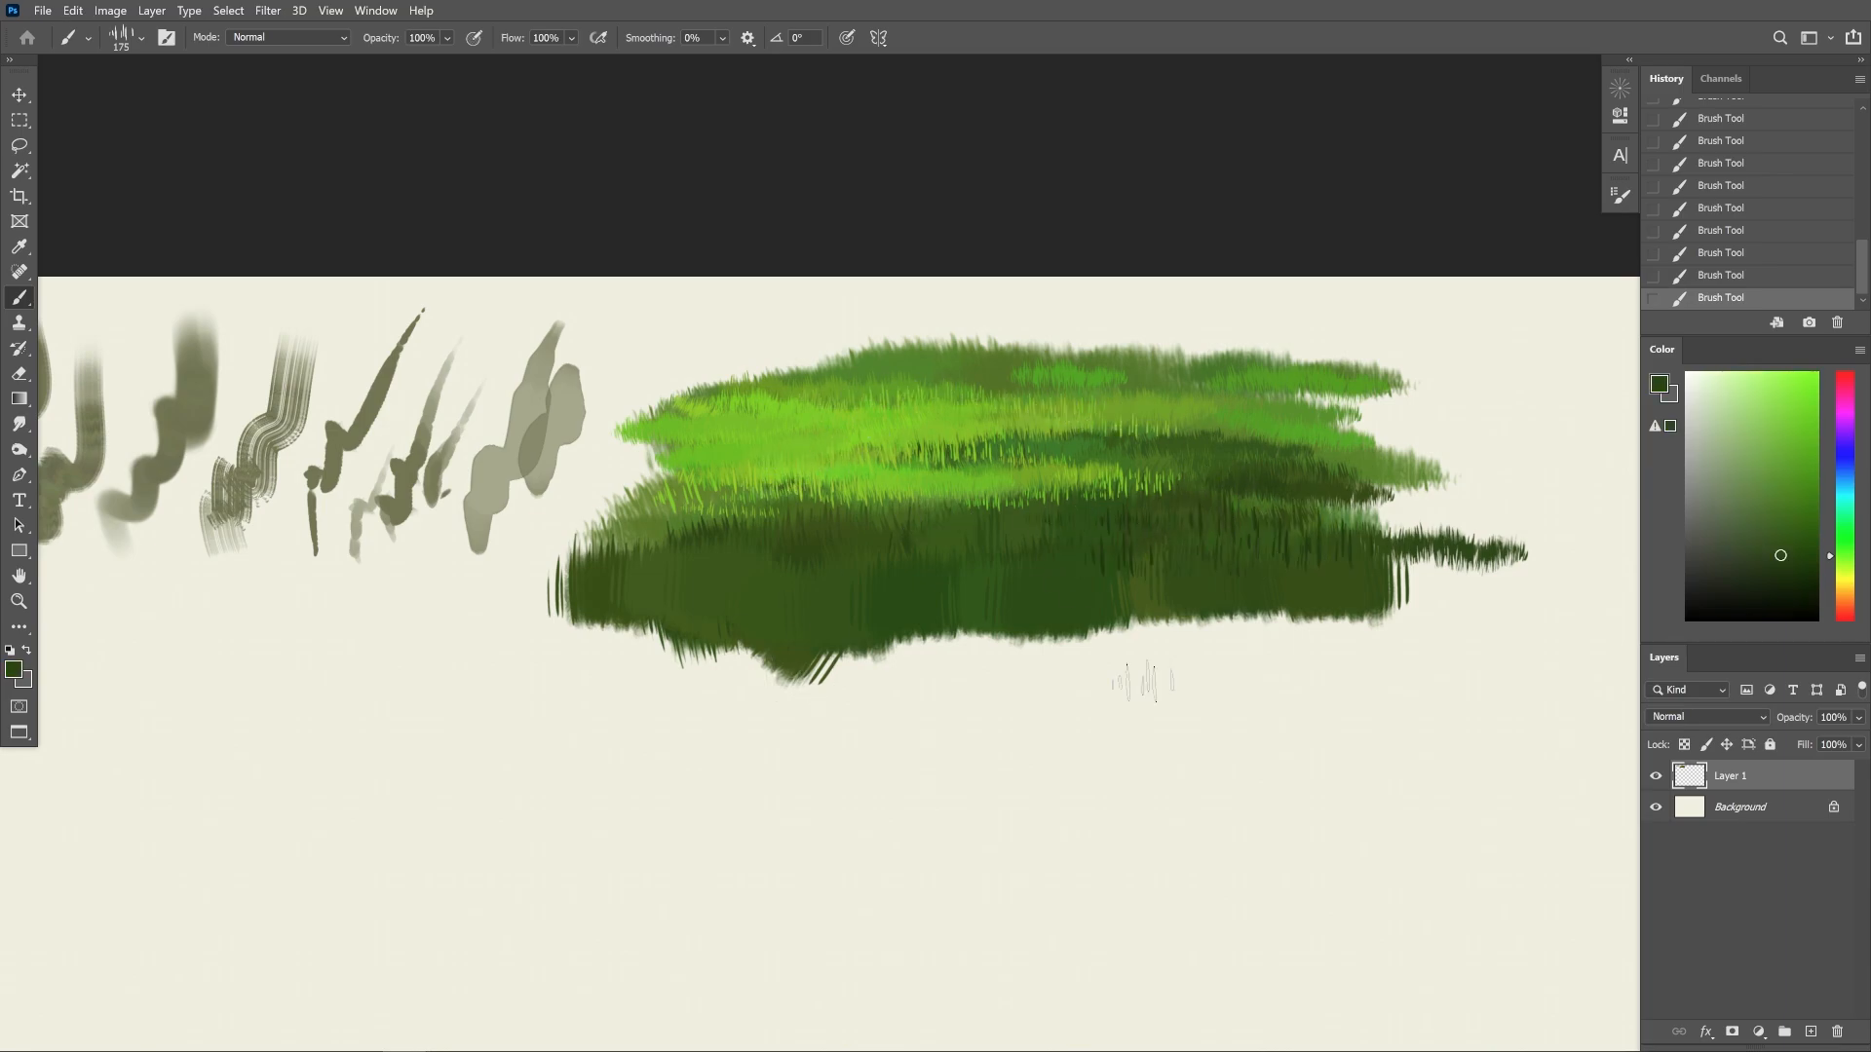
Sample bright greens and use the fifth Short Lawn Grass brush at 175 px to add dense blades along the light bands
left_click(875, 451, "alt")
left_click(141, 38)
left_click_drag(896, 547, 1043, 547)
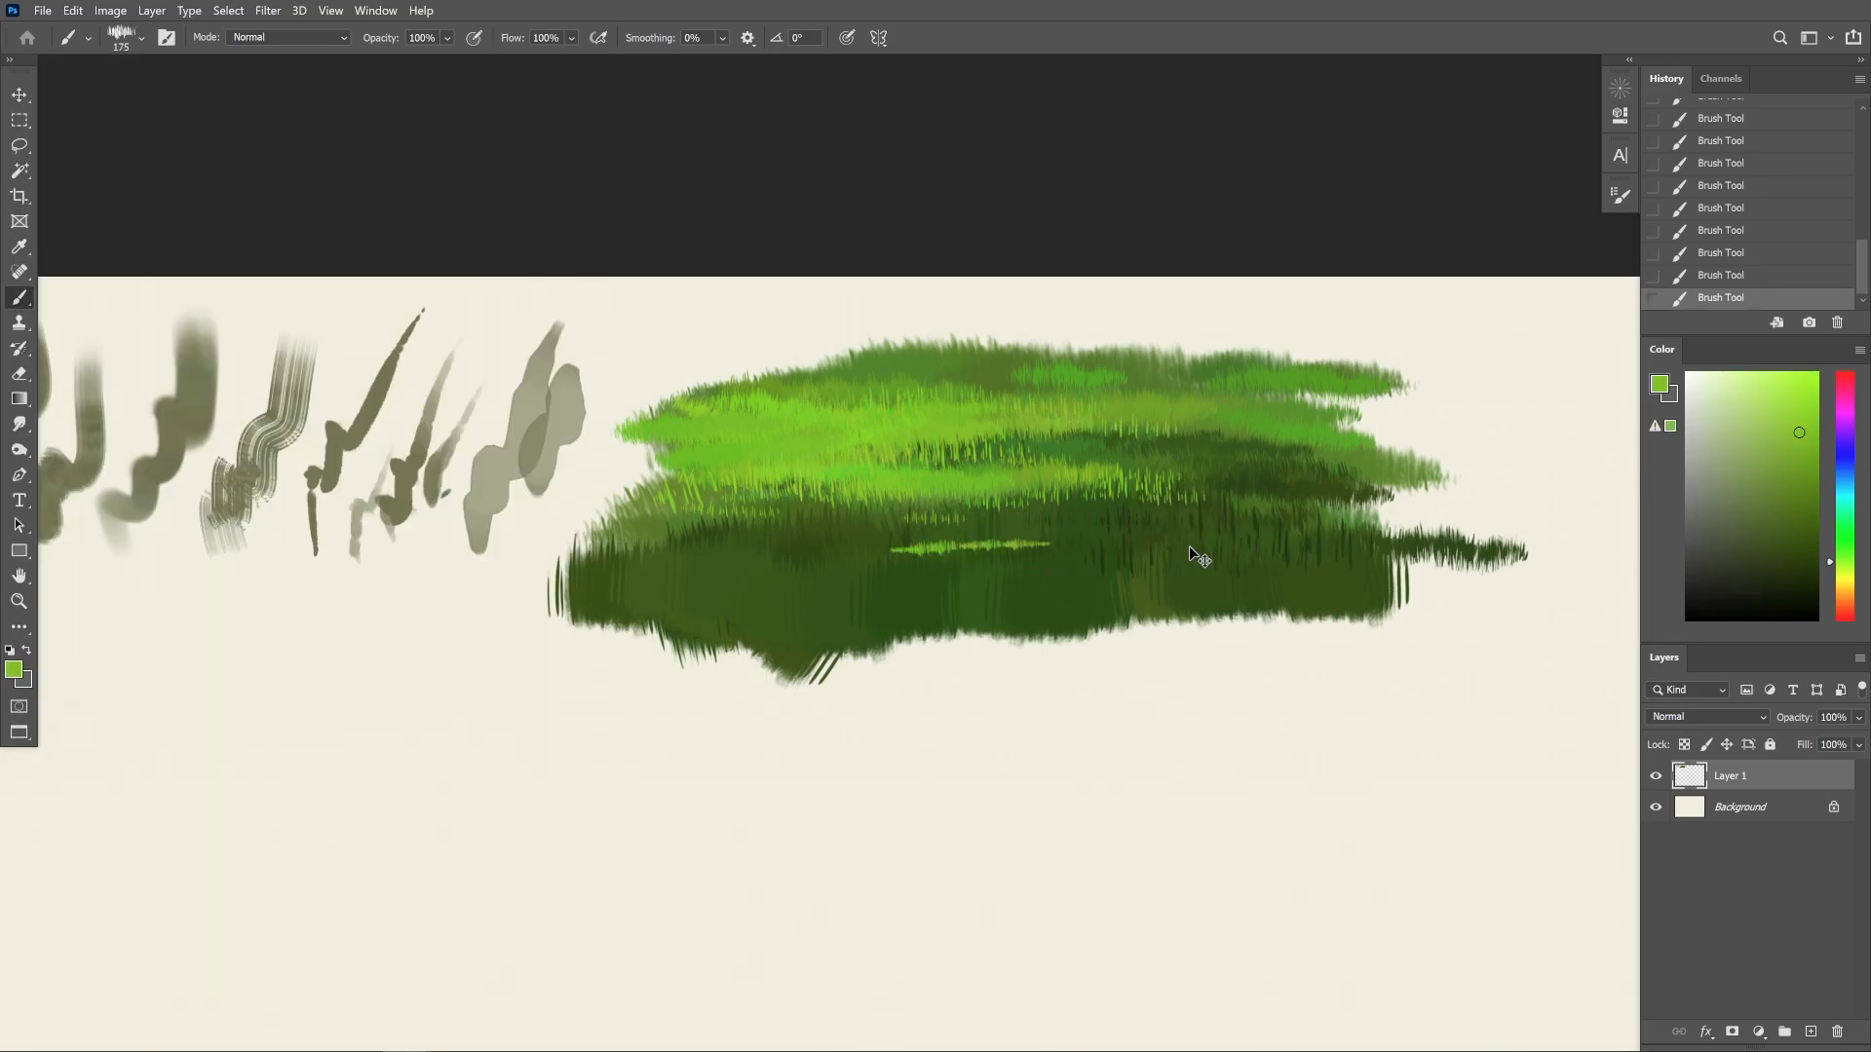
key("ctrl+z")
left_click_drag(1091, 477, 1194, 477)
left_click_drag(1135, 438, 1013, 437)
left_click(818, 434, "alt")
mouse_move(726, 451)
left_mouse_down()
mouse_move(925, 443)
mouse_move(867, 479)
left_mouse_up()
Choose the sixth Short Lawn Grass brush and paint soft blades with sampled greens over the shaded and middle grass
left_click(142, 38)
left_click(305, 434)
left_click(1272, 491, "alt")
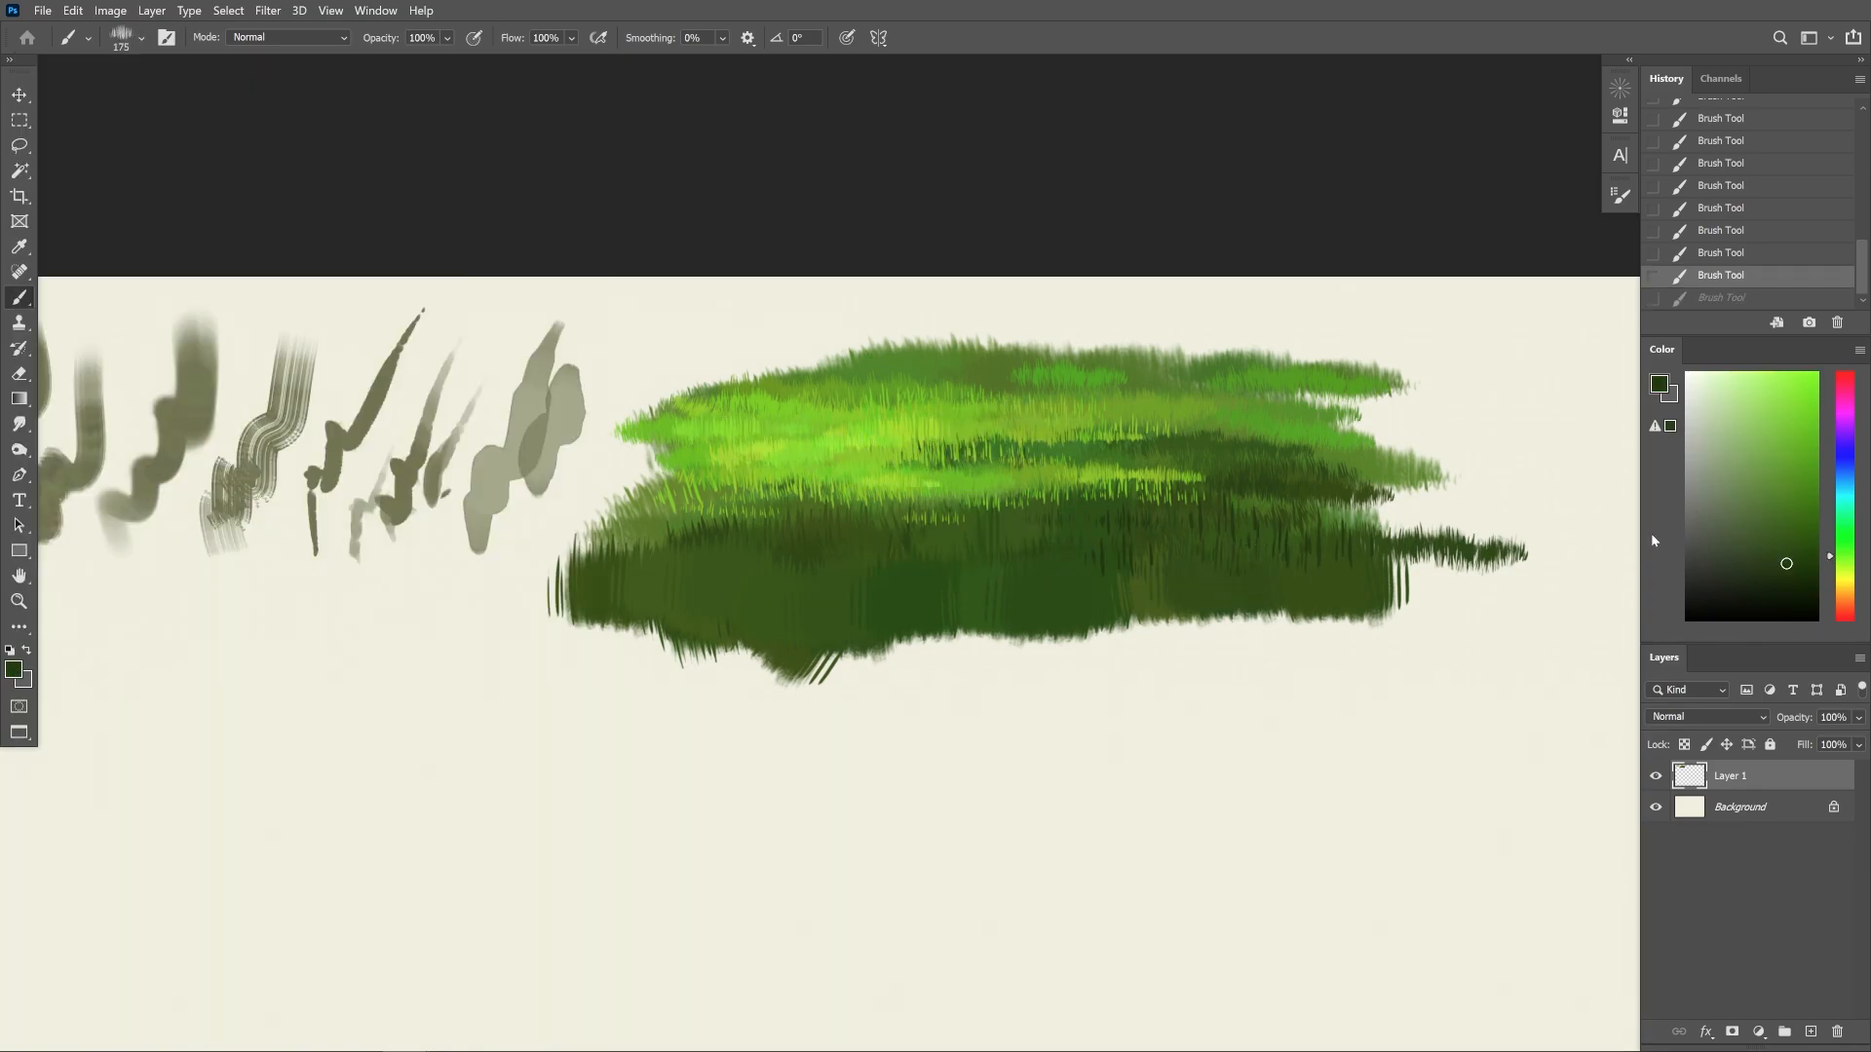
left_click_drag(1169, 696, 1534, 697)
key("ctrl+z")
left_click_drag(687, 582, 813, 581)
key("ctrl+z")
left_click_drag(800, 444, 937, 450)
left_click(1270, 477, "alt")
left_click_drag(1271, 446, 1386, 436)
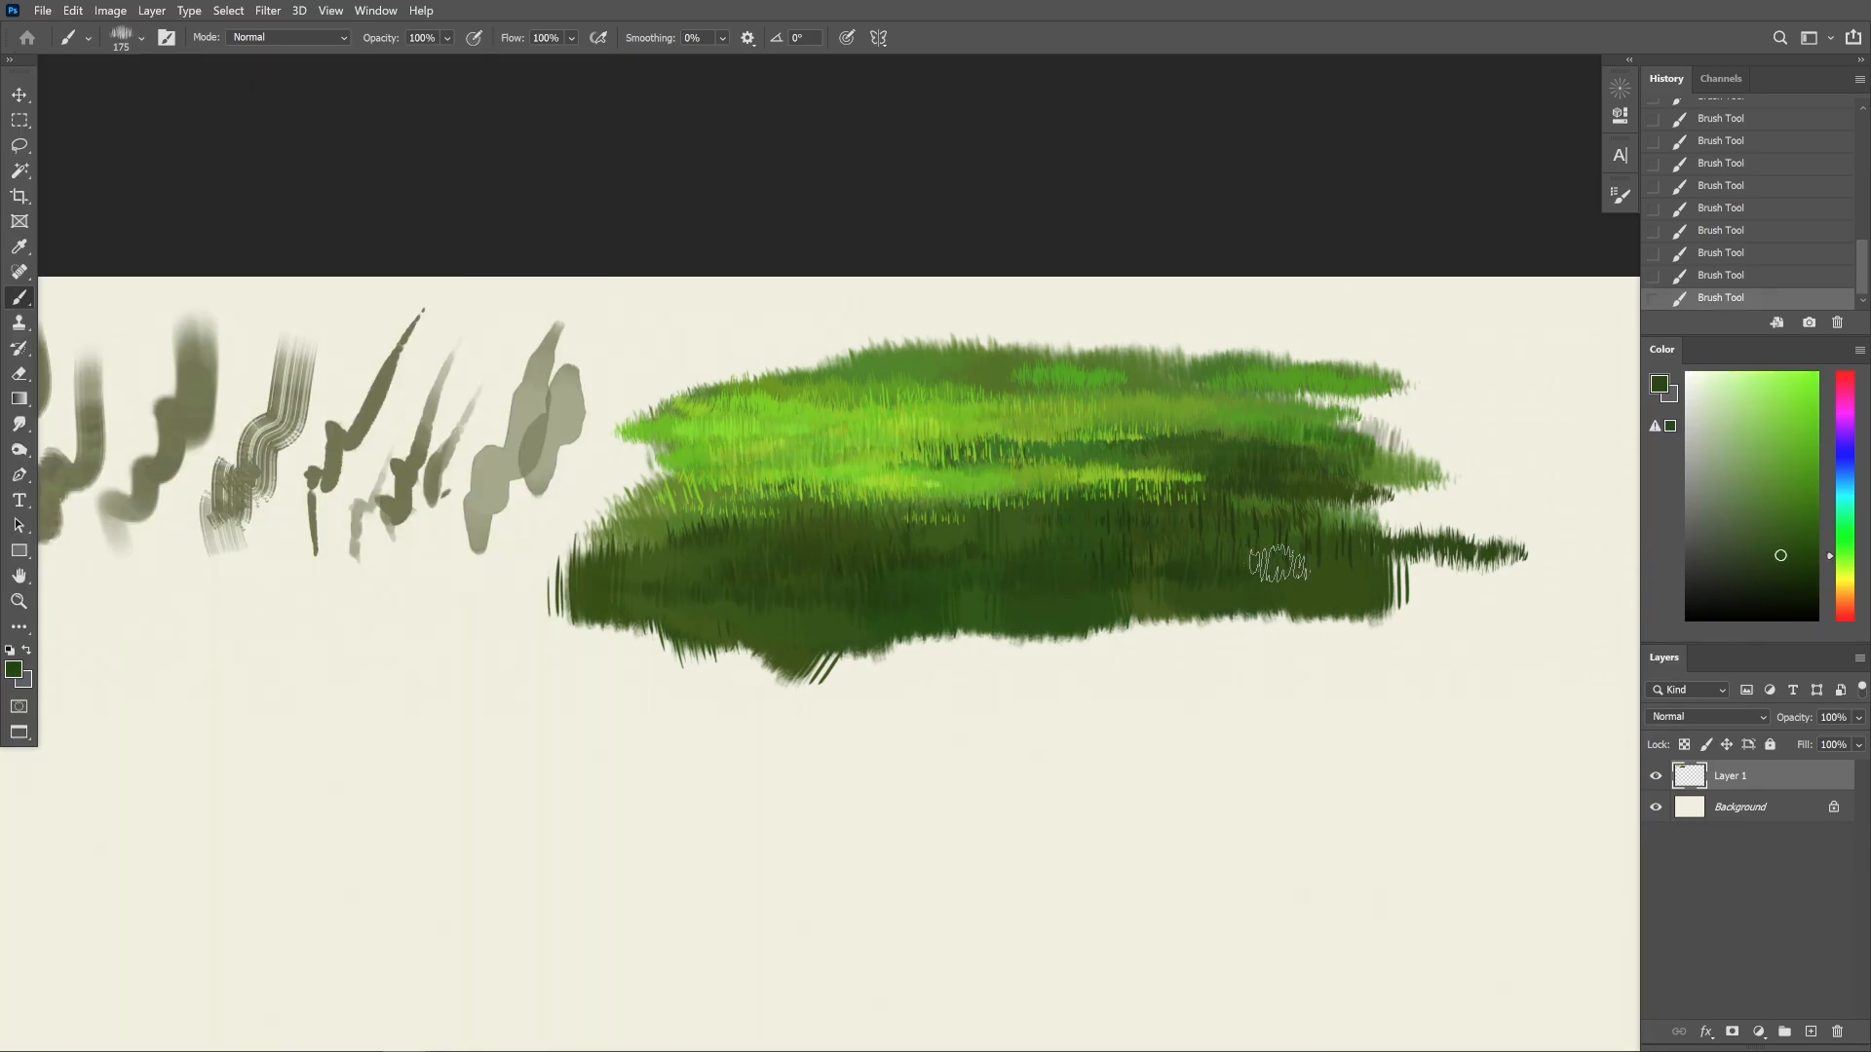
Choose the seventh Short Lawn Grass brush at 300 px and paint flat, smooth distant grass strokes along the painting's upper edge with sampled greens
left_click(141, 38)
left_click(305, 468)
left_click(901, 350, "alt")
left_click_drag(950, 357, 1337, 361)
left_click_drag(1131, 357, 726, 373)
left_click_drag(730, 346, 1267, 343)
left_click(1013, 349, "alt")
left_click_drag(799, 337, 1335, 341)
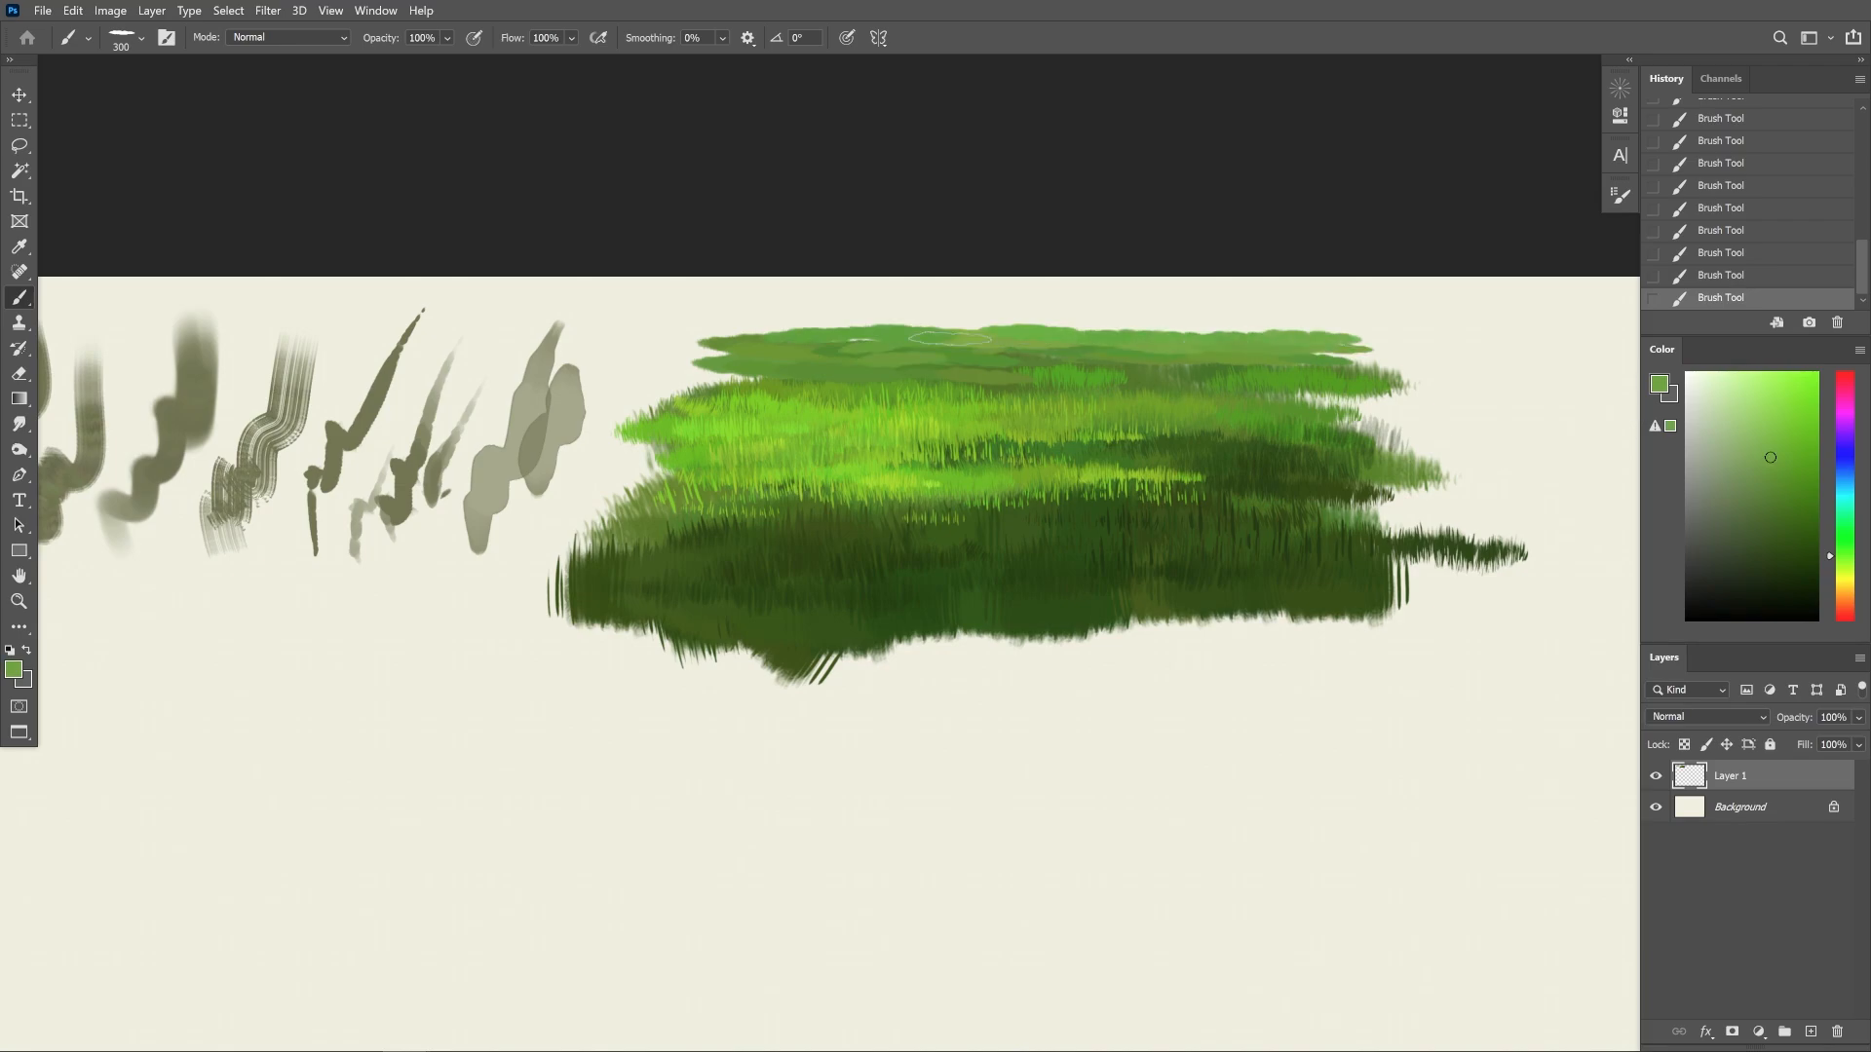
left_click_drag(804, 372, 653, 371)
left_click_drag(1233, 472, 1286, 473)
key("ctrl+z")
left_click_drag(1161, 358, 1251, 358)
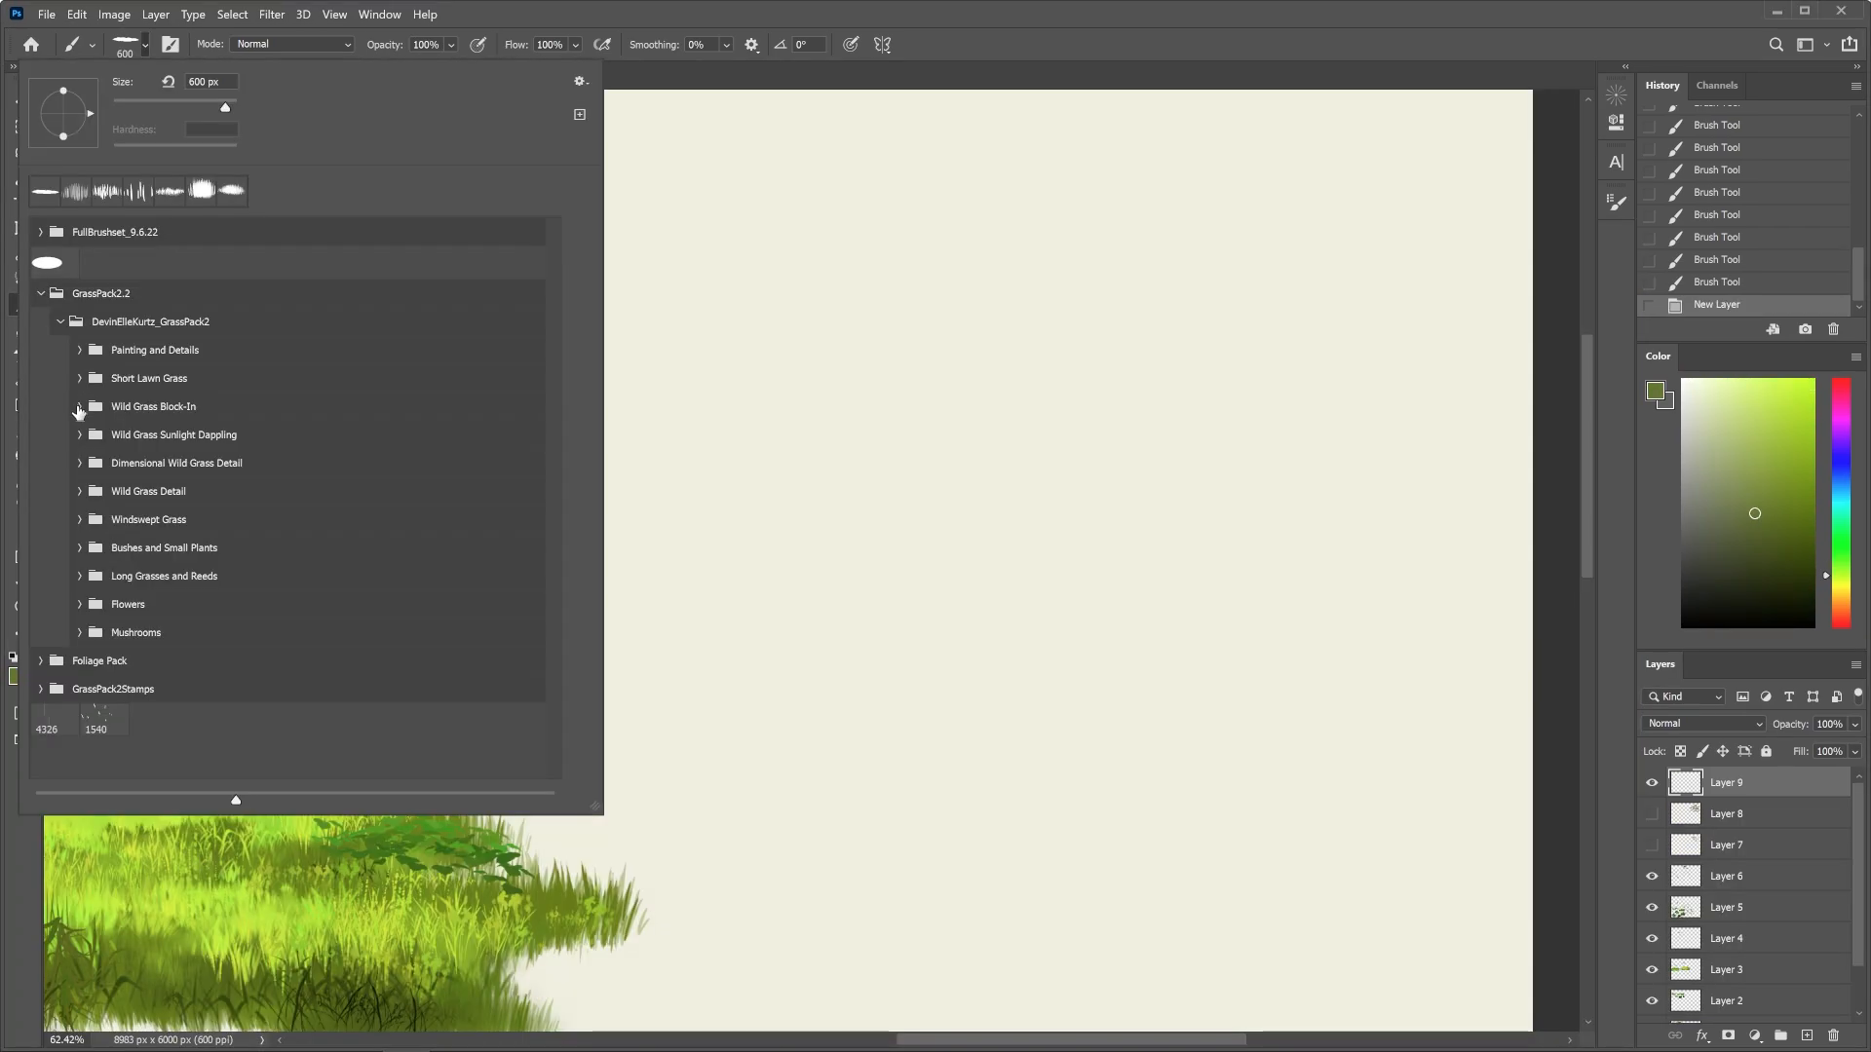
Paint one grass patch each with the first and second Wild Grass Block-In brushes at 600 px on Layer 9
left_click(110, 439)
left_click_drag(830, 375, 1067, 378)
left_click(145, 45)
left_click(161, 438)
left_click_drag(975, 526, 1179, 531)
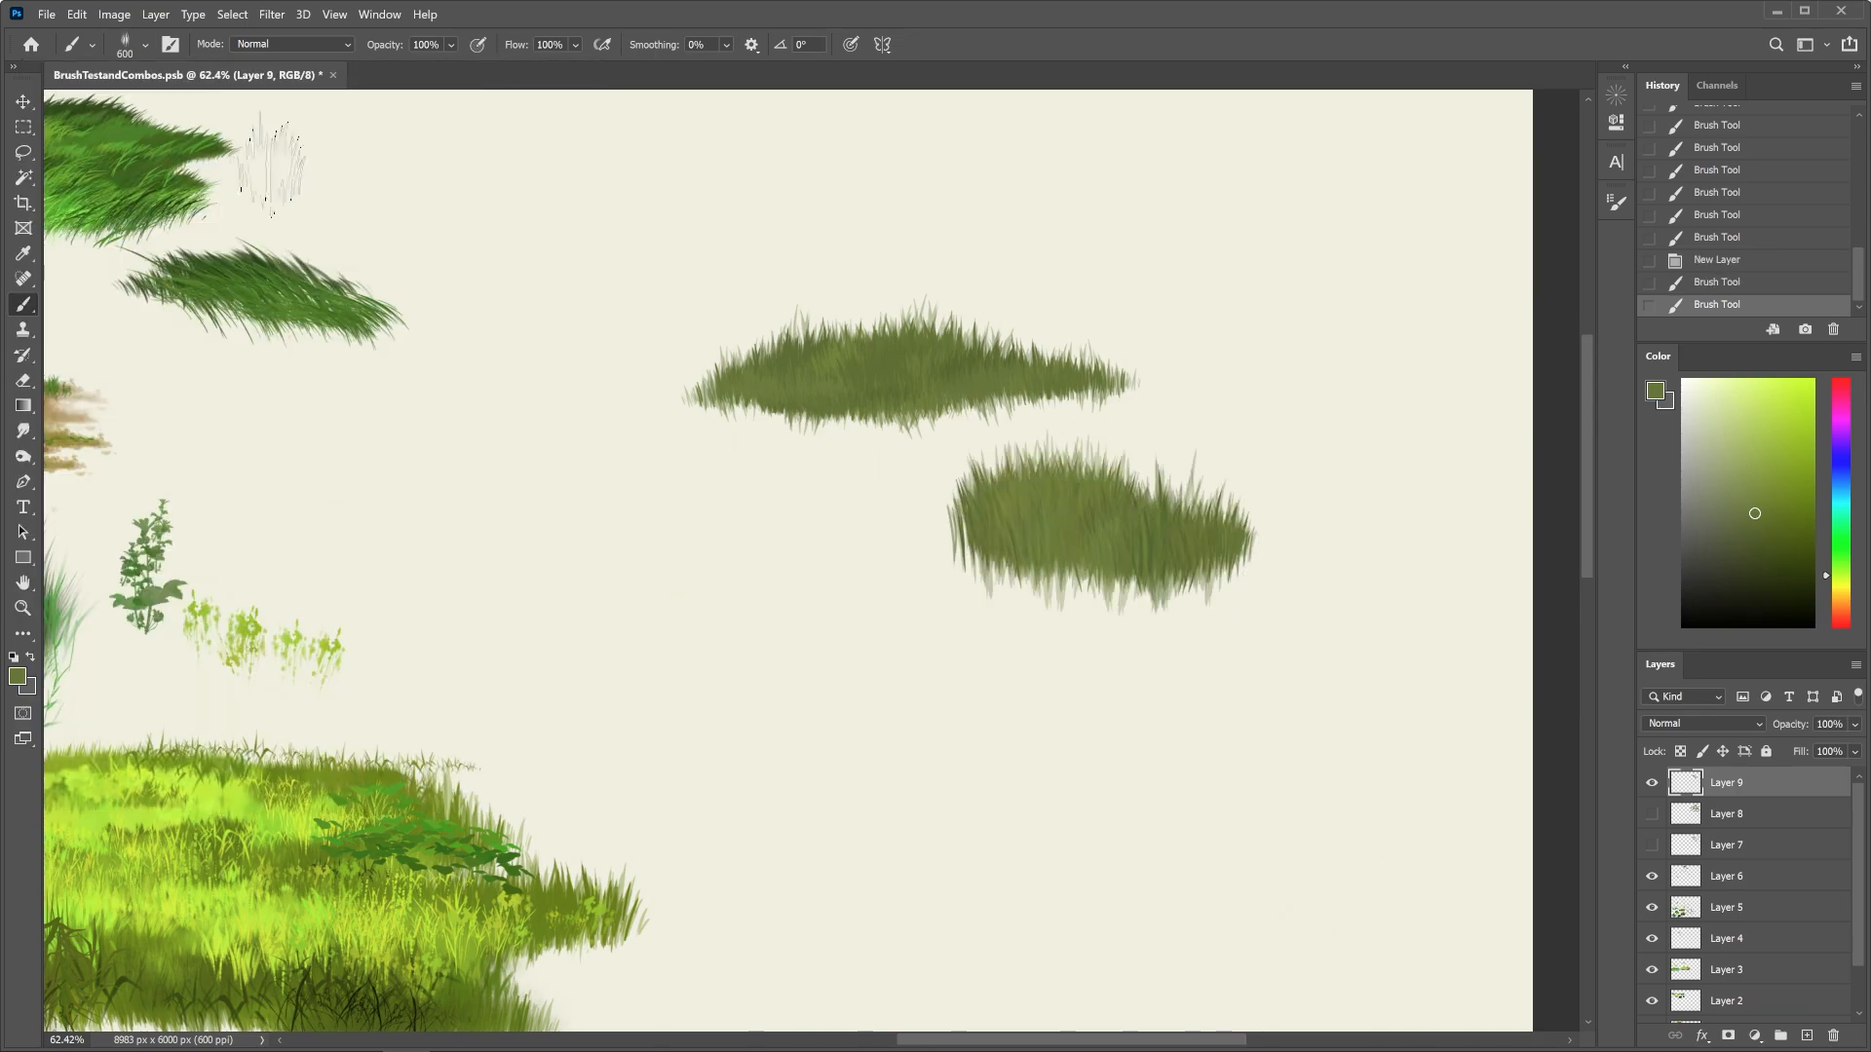
Paint a rounded clump with the fourth Wild Grass Block-In brush and a soft clump with the fifth
left_click(145, 45)
left_click(261, 437)
mouse_move(780, 574)
left_mouse_down()
mouse_move(731, 534)
mouse_move(809, 556)
left_mouse_up()
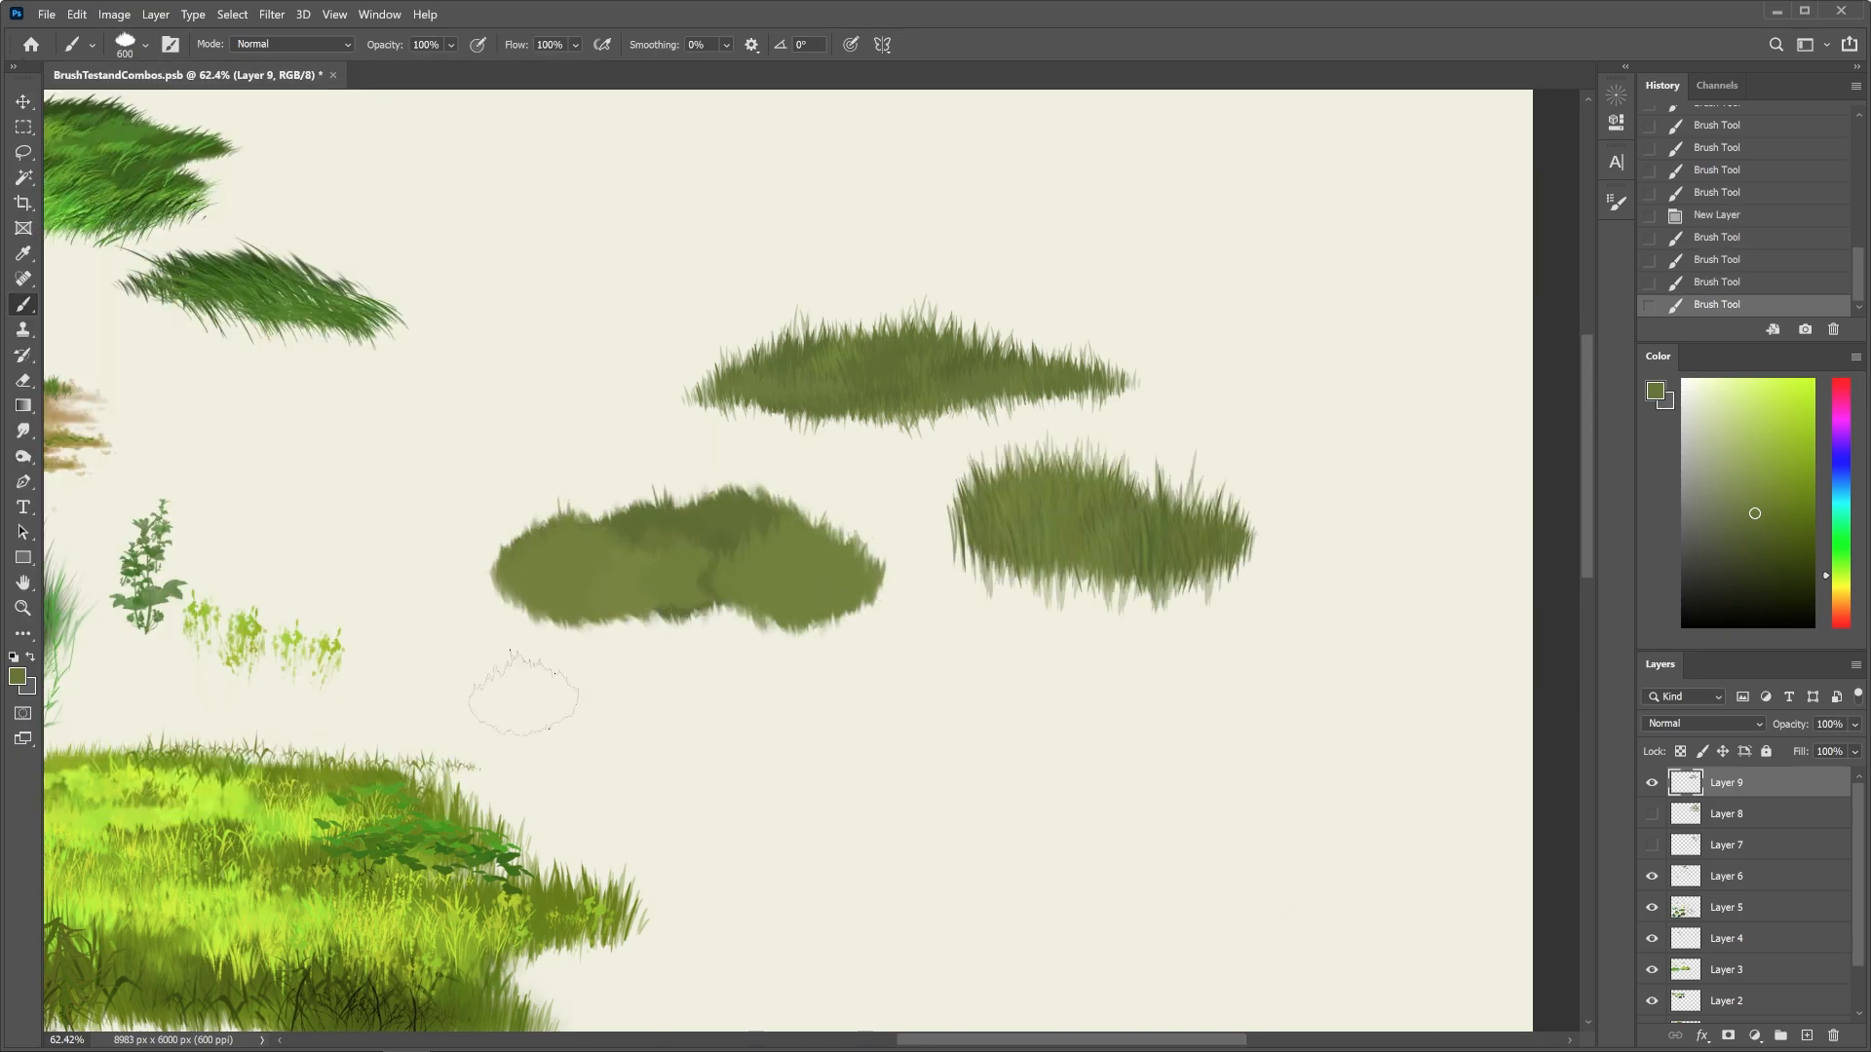
left_click(145, 45)
left_click_drag(875, 709, 1151, 756)
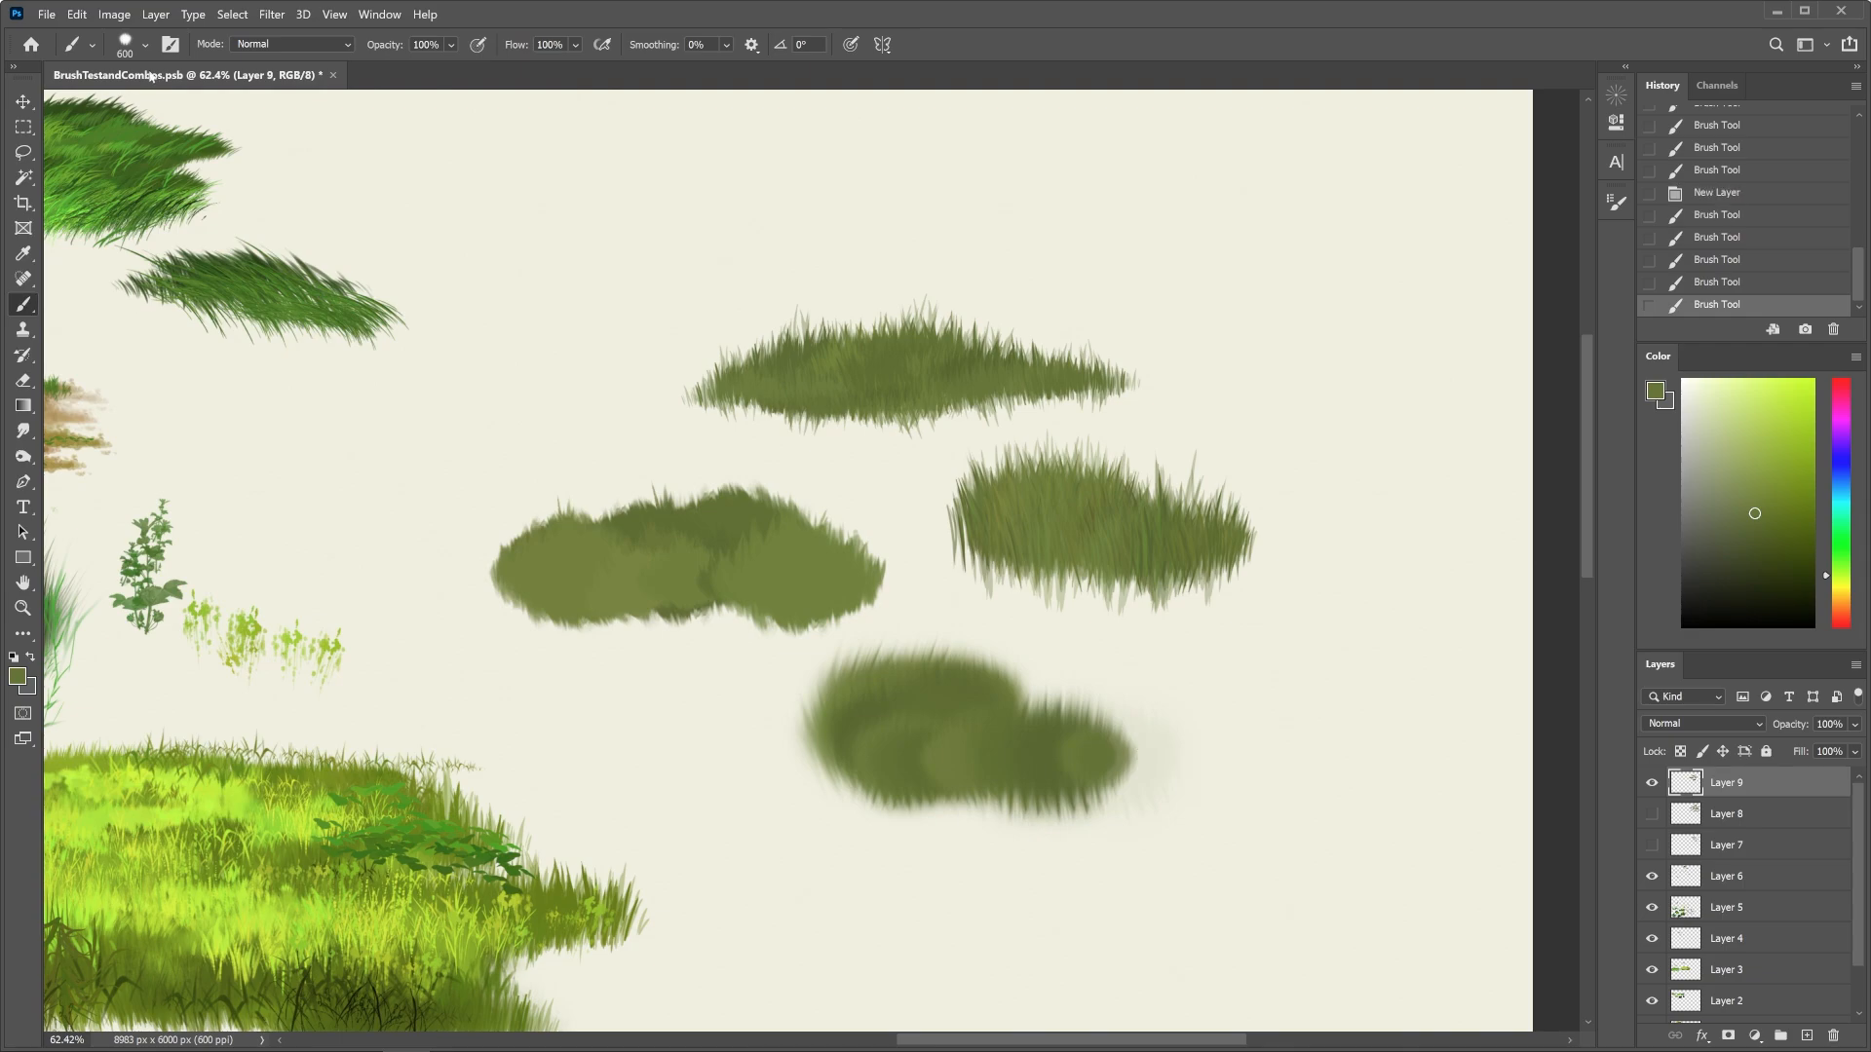
Choose the eighth Wild Grass Block-In brush and paint a large multicoloured clump at the right of the canvas
left_click(145, 45)
mouse_move(1213, 375)
left_mouse_down()
mouse_move(1377, 426)
mouse_move(1447, 421)
left_mouse_up()
mouse_move(1226, 374)
left_mouse_down()
mouse_move(1442, 363)
mouse_move(1422, 343)
left_mouse_up()
mouse_move(1165, 423)
left_mouse_down()
mouse_move(1432, 430)
mouse_move(1492, 476)
left_mouse_up()
Paint two tall soft-edged grass clumps above the other samples with the ninth and tenth Wild Grass Block-In brushes
left_click(141, 47)
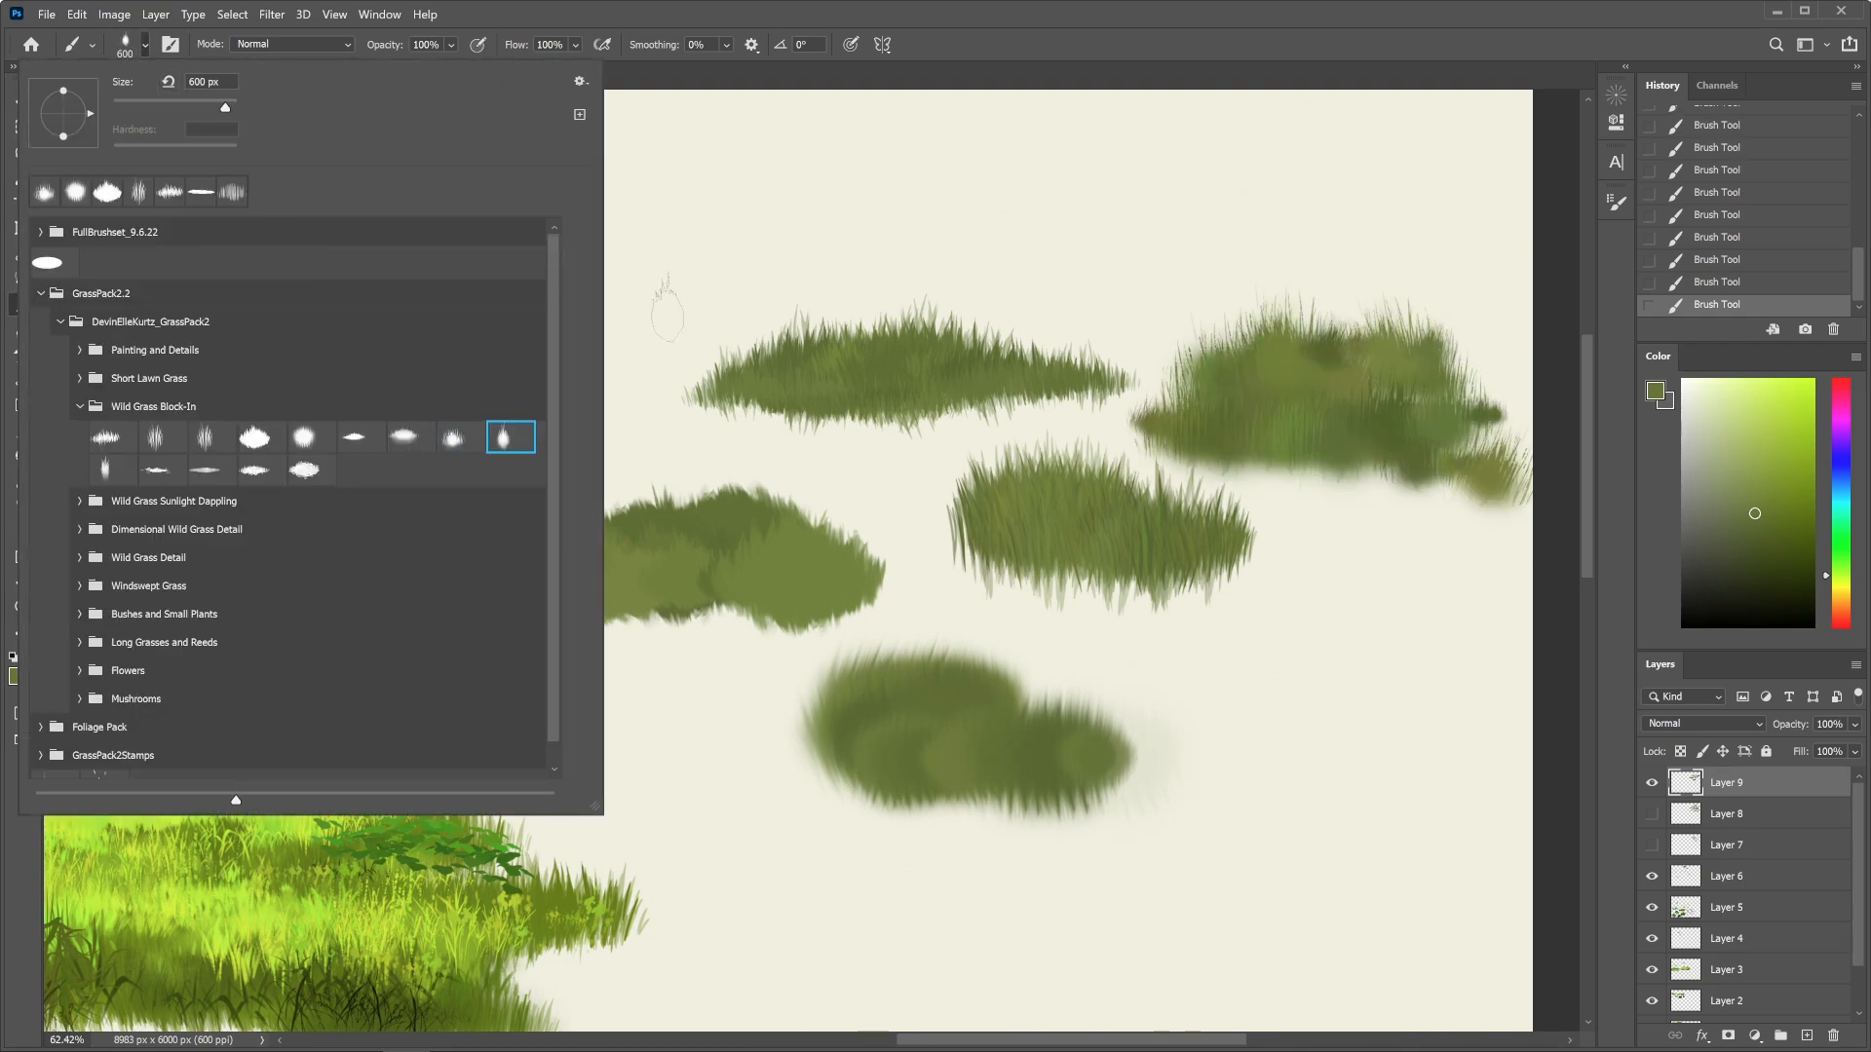
mouse_move(664, 268)
left_mouse_down()
mouse_move(749, 212)
mouse_move(931, 244)
left_mouse_up()
left_click(145, 46)
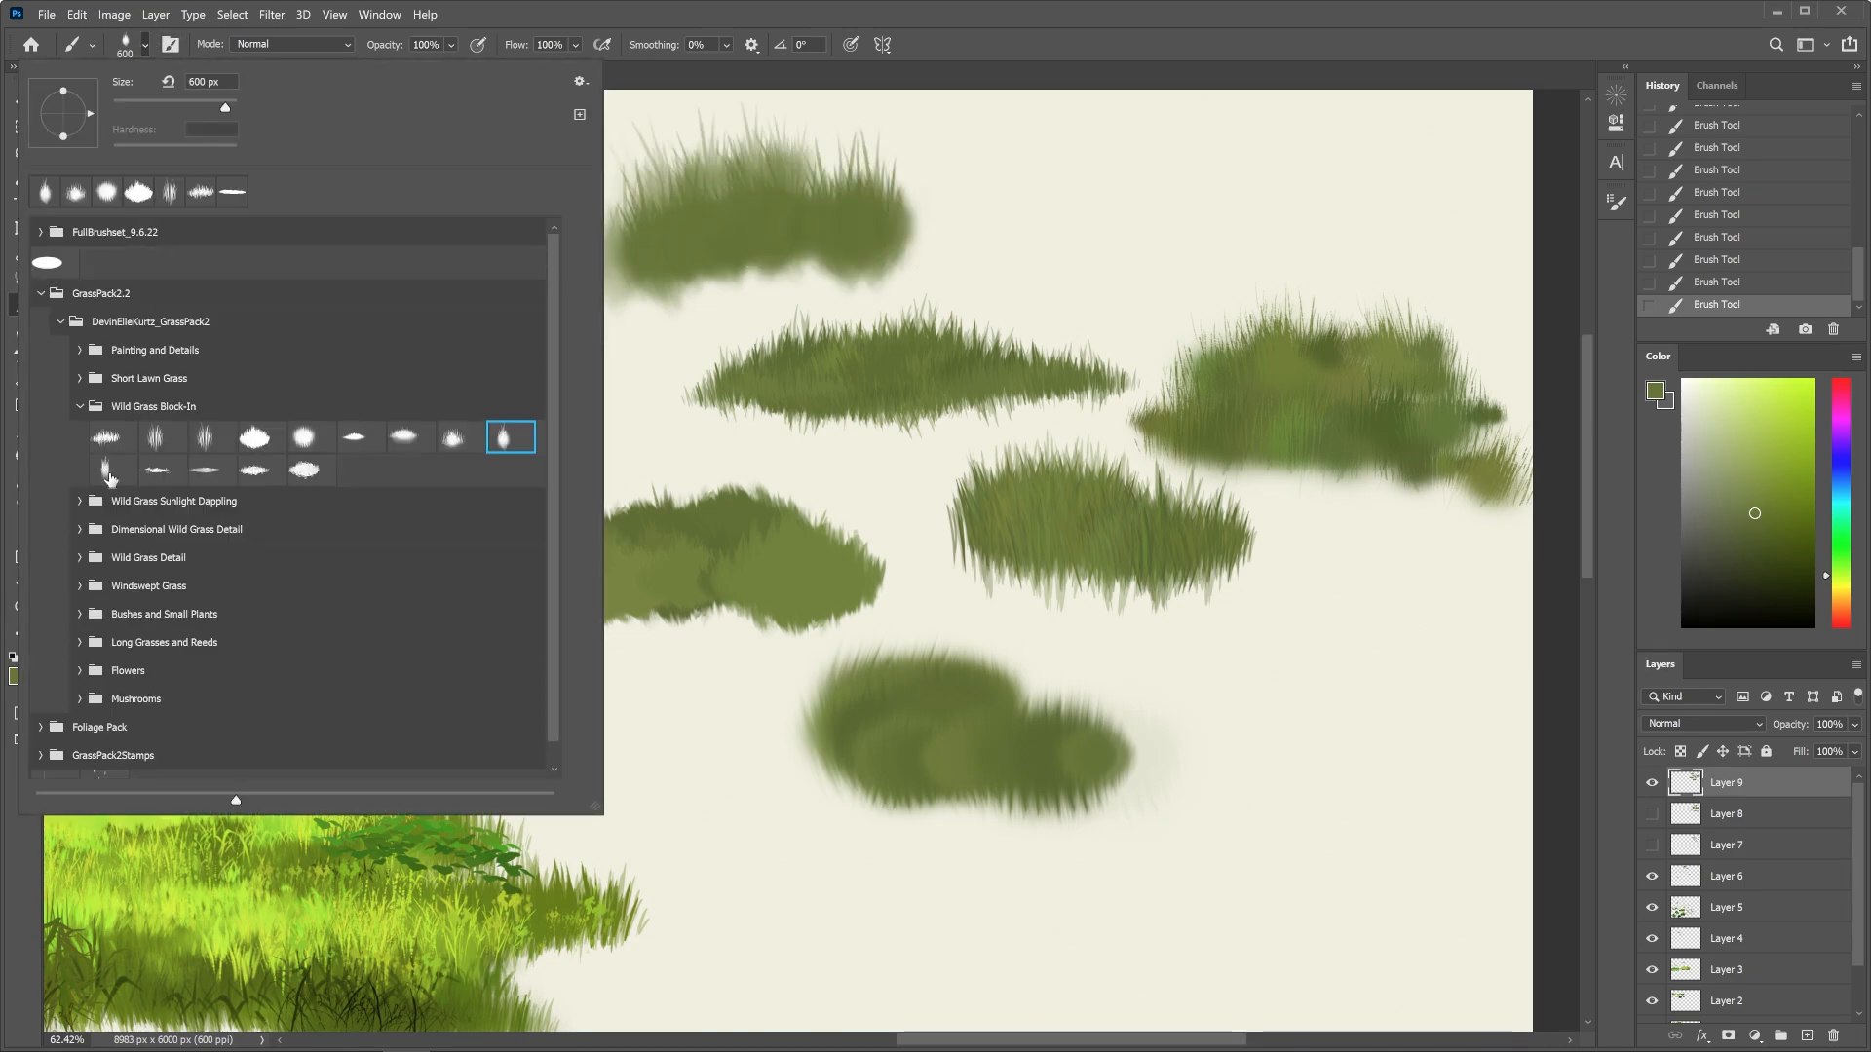
left_click(109, 472)
left_click_drag(1052, 214, 1252, 213)
mouse_move(1150, 185)
left_mouse_down()
mouse_move(1121, 248)
mouse_move(1178, 200)
left_mouse_up()
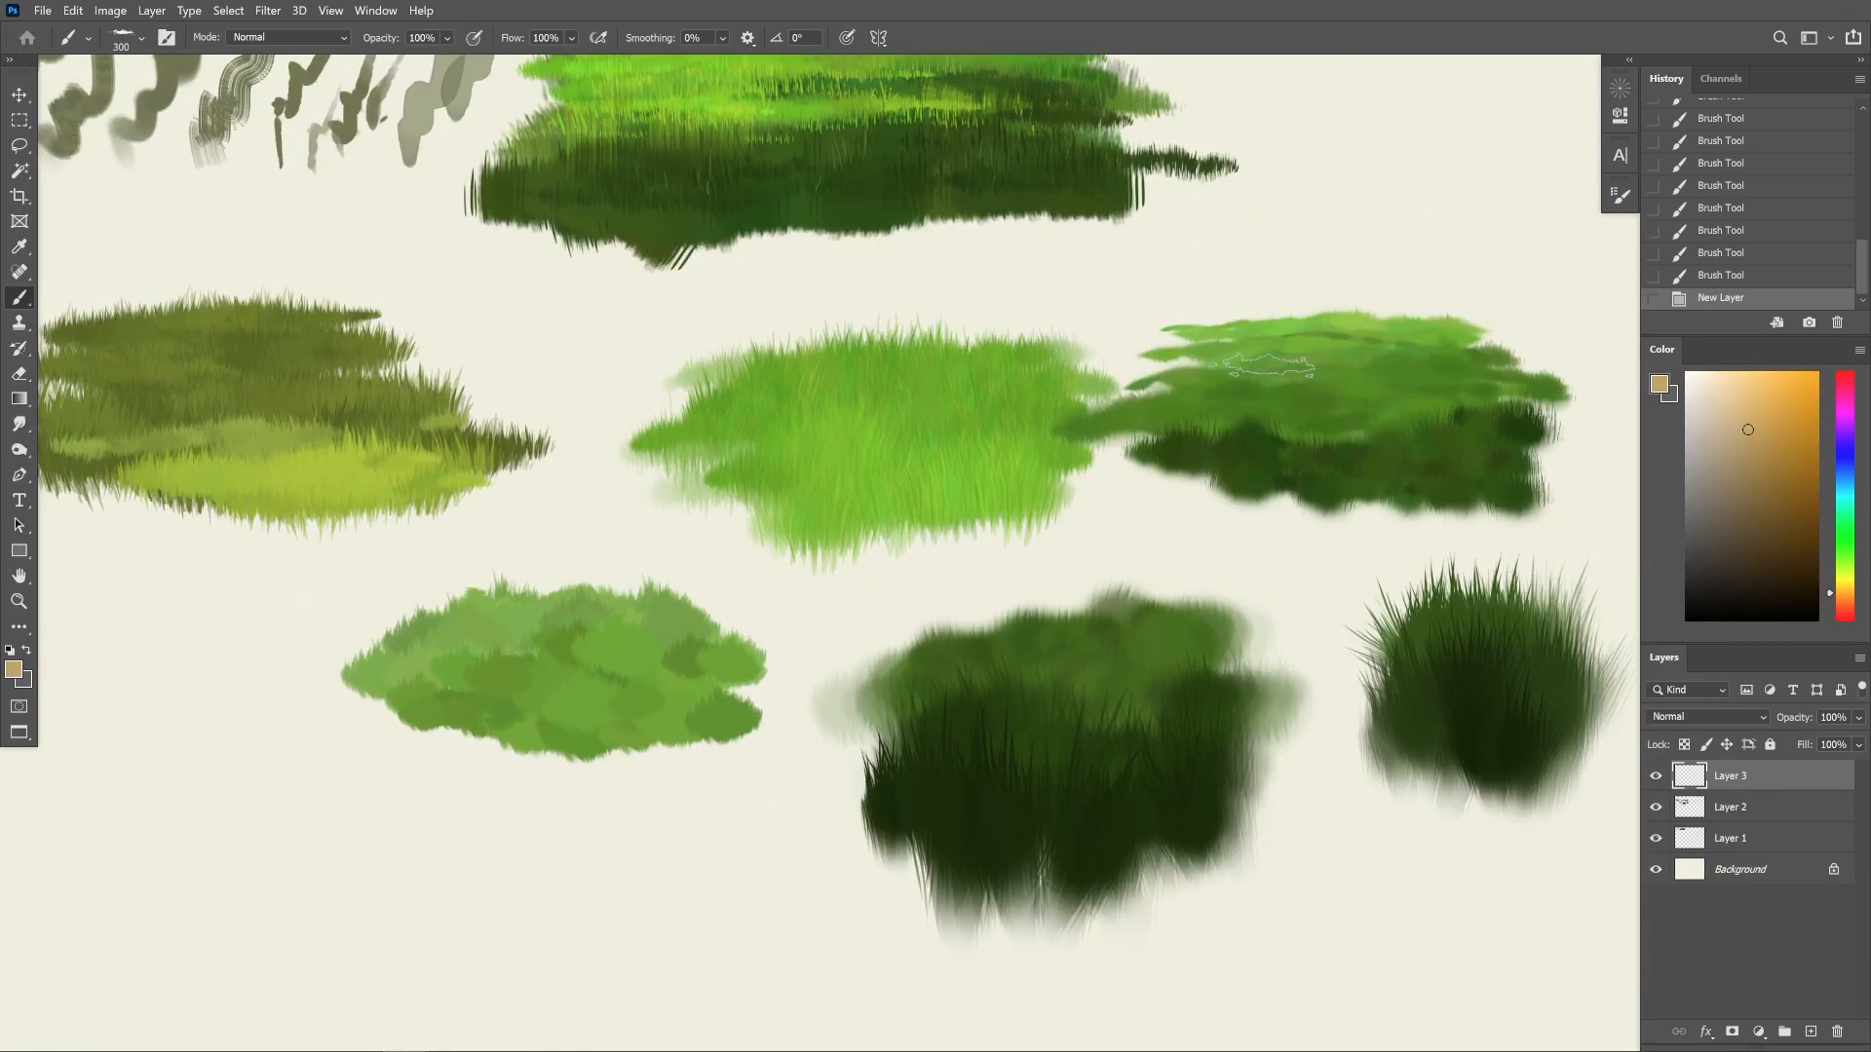
Paint tan and brown dirt patches on Layer 3 over the right end of the dark and light green grass sample
mouse_move(1184, 375)
left_mouse_down()
mouse_move(1355, 385)
mouse_move(1433, 417)
mouse_move(1559, 401)
mouse_move(1432, 450)
mouse_move(1581, 466)
left_mouse_up()
key("bracketright")
key("bracketright")
key("bracketright")
key("bracketright")
left_click(1762, 447)
left_click(1775, 473)
left_click_drag(1593, 392, 1559, 414)
Pick a lighter tan, reduce the brush to 125 px and add thin dirt strokes near the top of the same sample
left_click(1763, 413)
key("bracketleft")
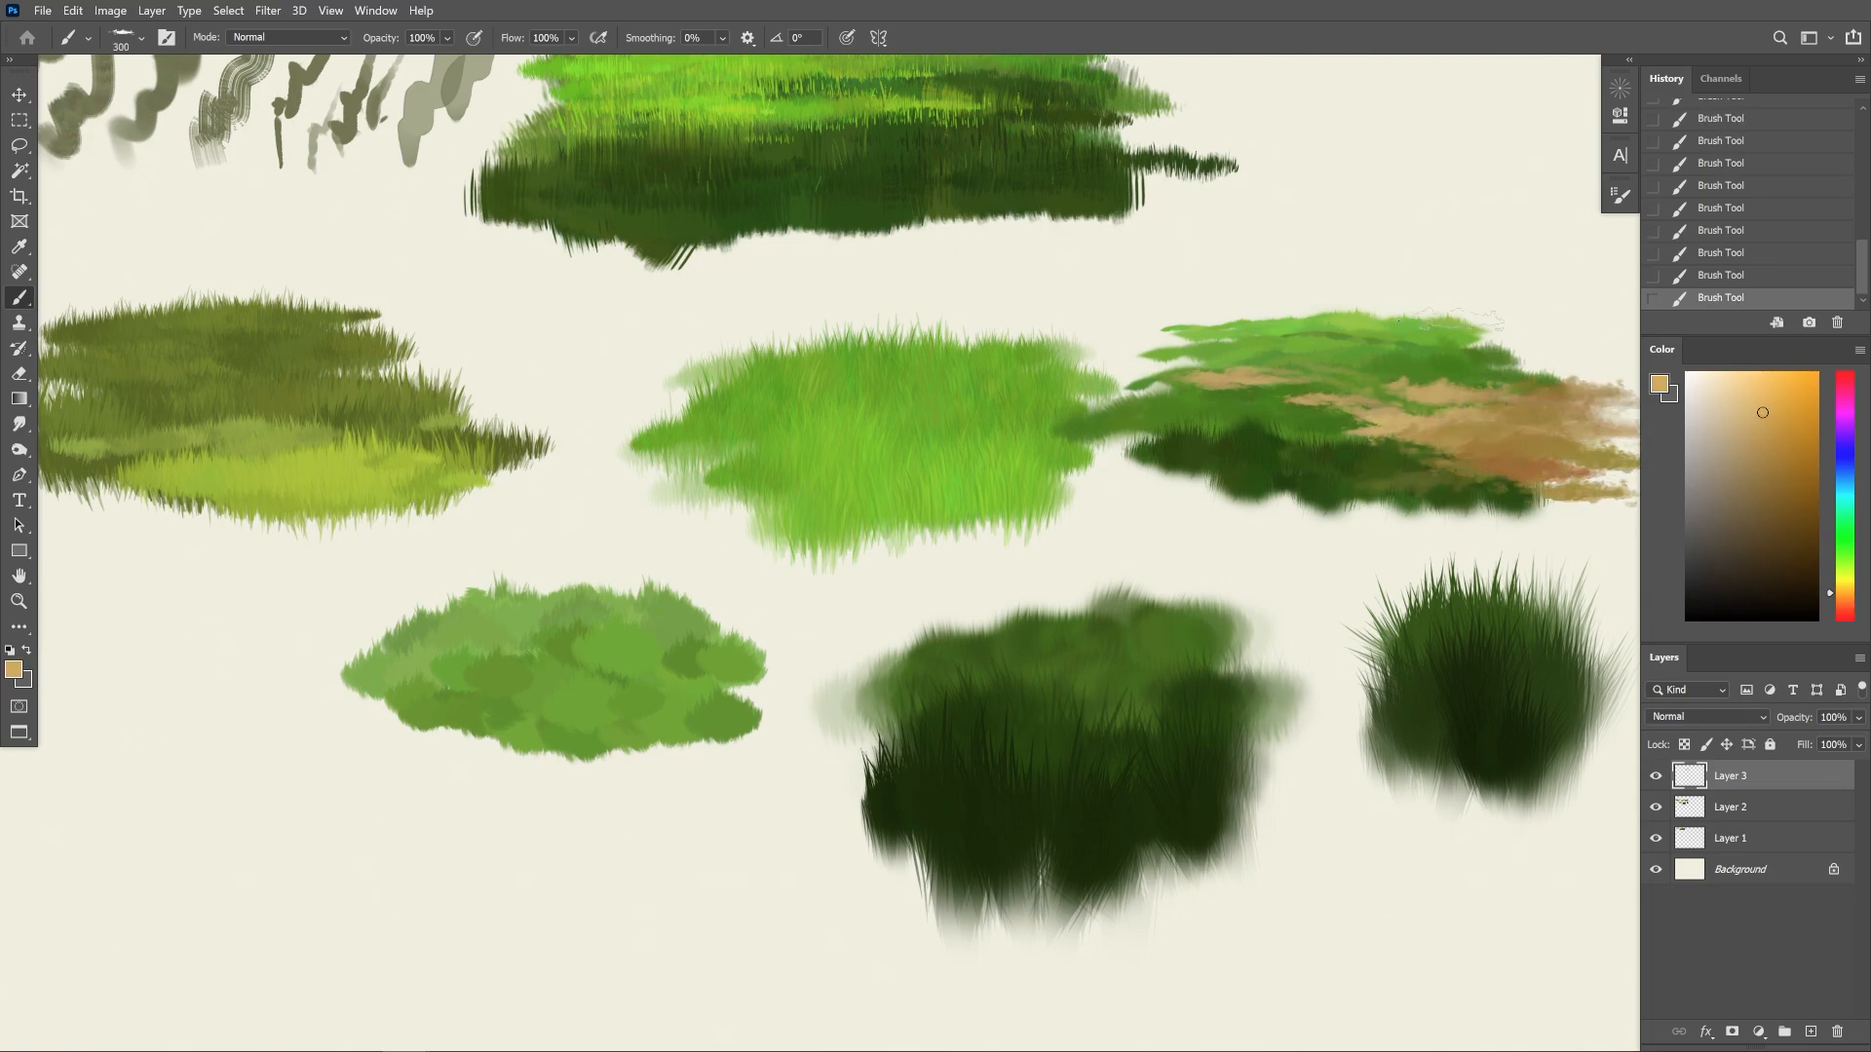
key("ctrl+z")
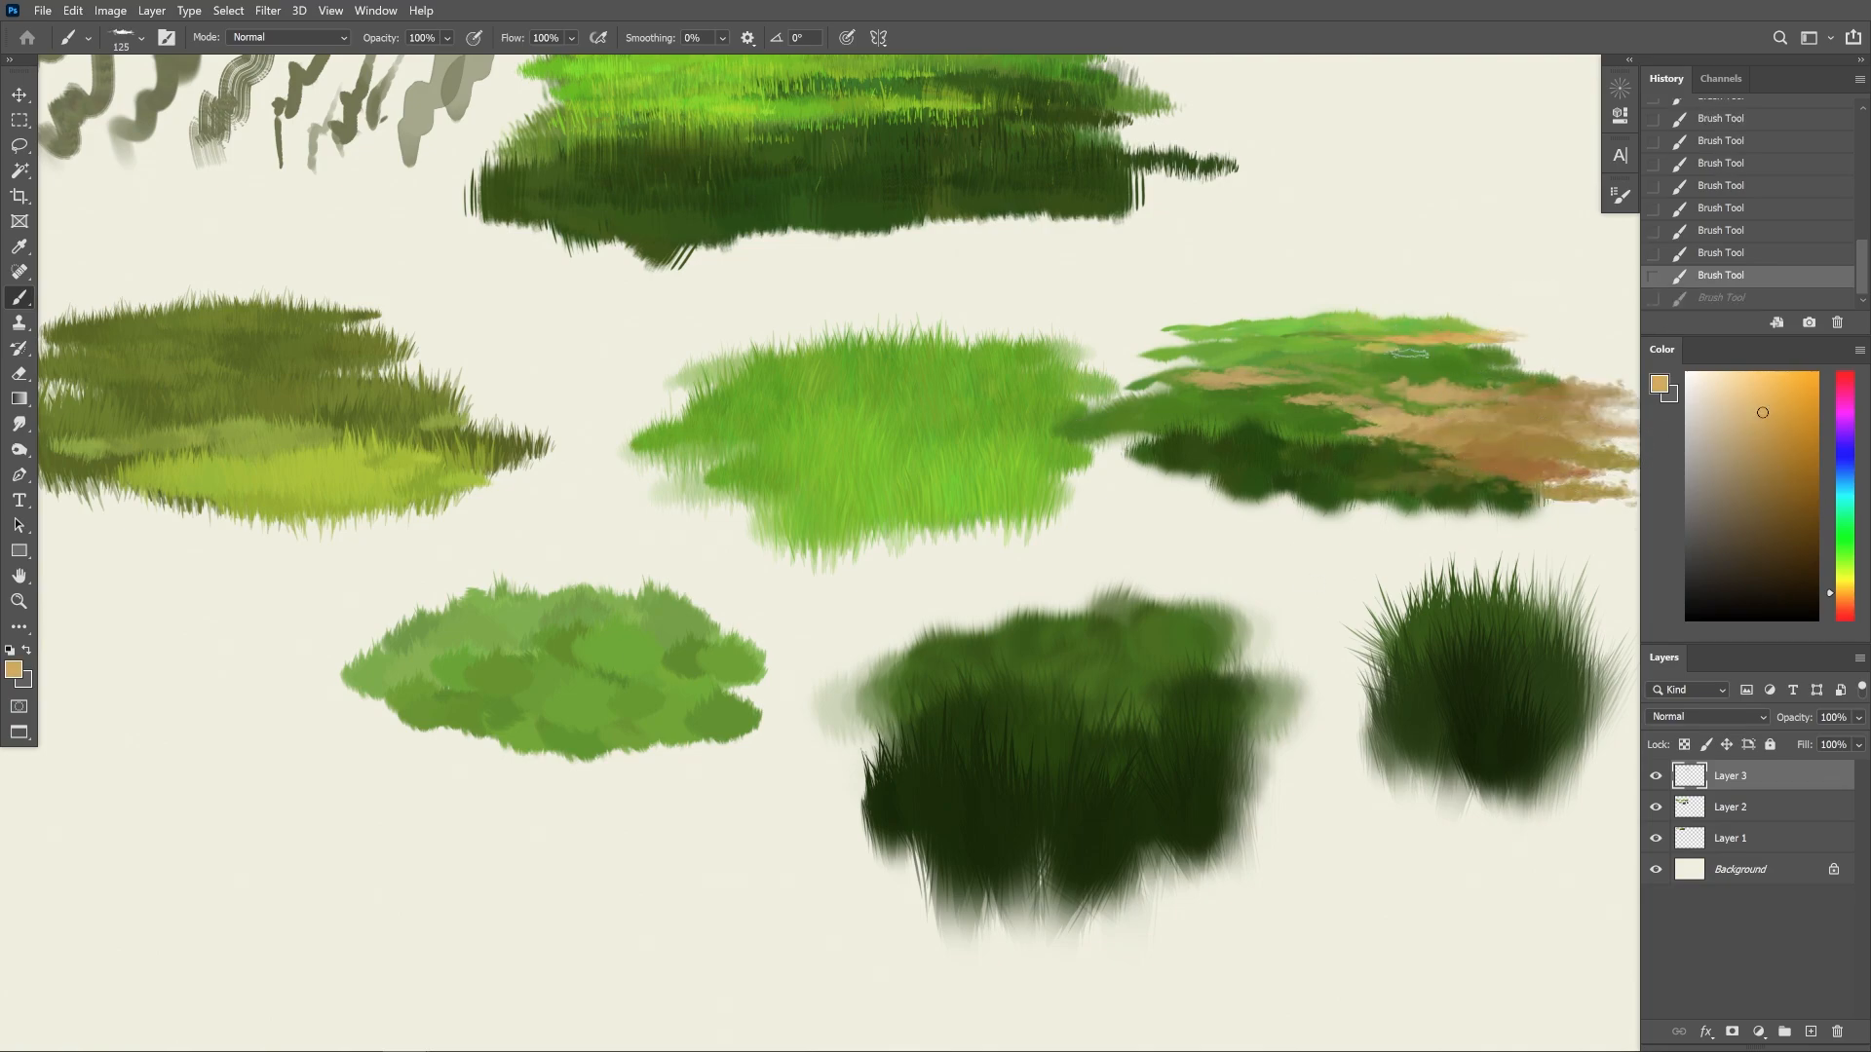
key("ctrl+shift+z")
Choose the eleventh Wild Grass Block-In brush at 300 px and paint orange-brown path bands across the rounded light green clump
left_click(141, 38)
left_click(159, 413)
left_click_drag(531, 706, 643, 682)
left_click_drag(743, 713, 1158, 723)
key("ctrl+z")
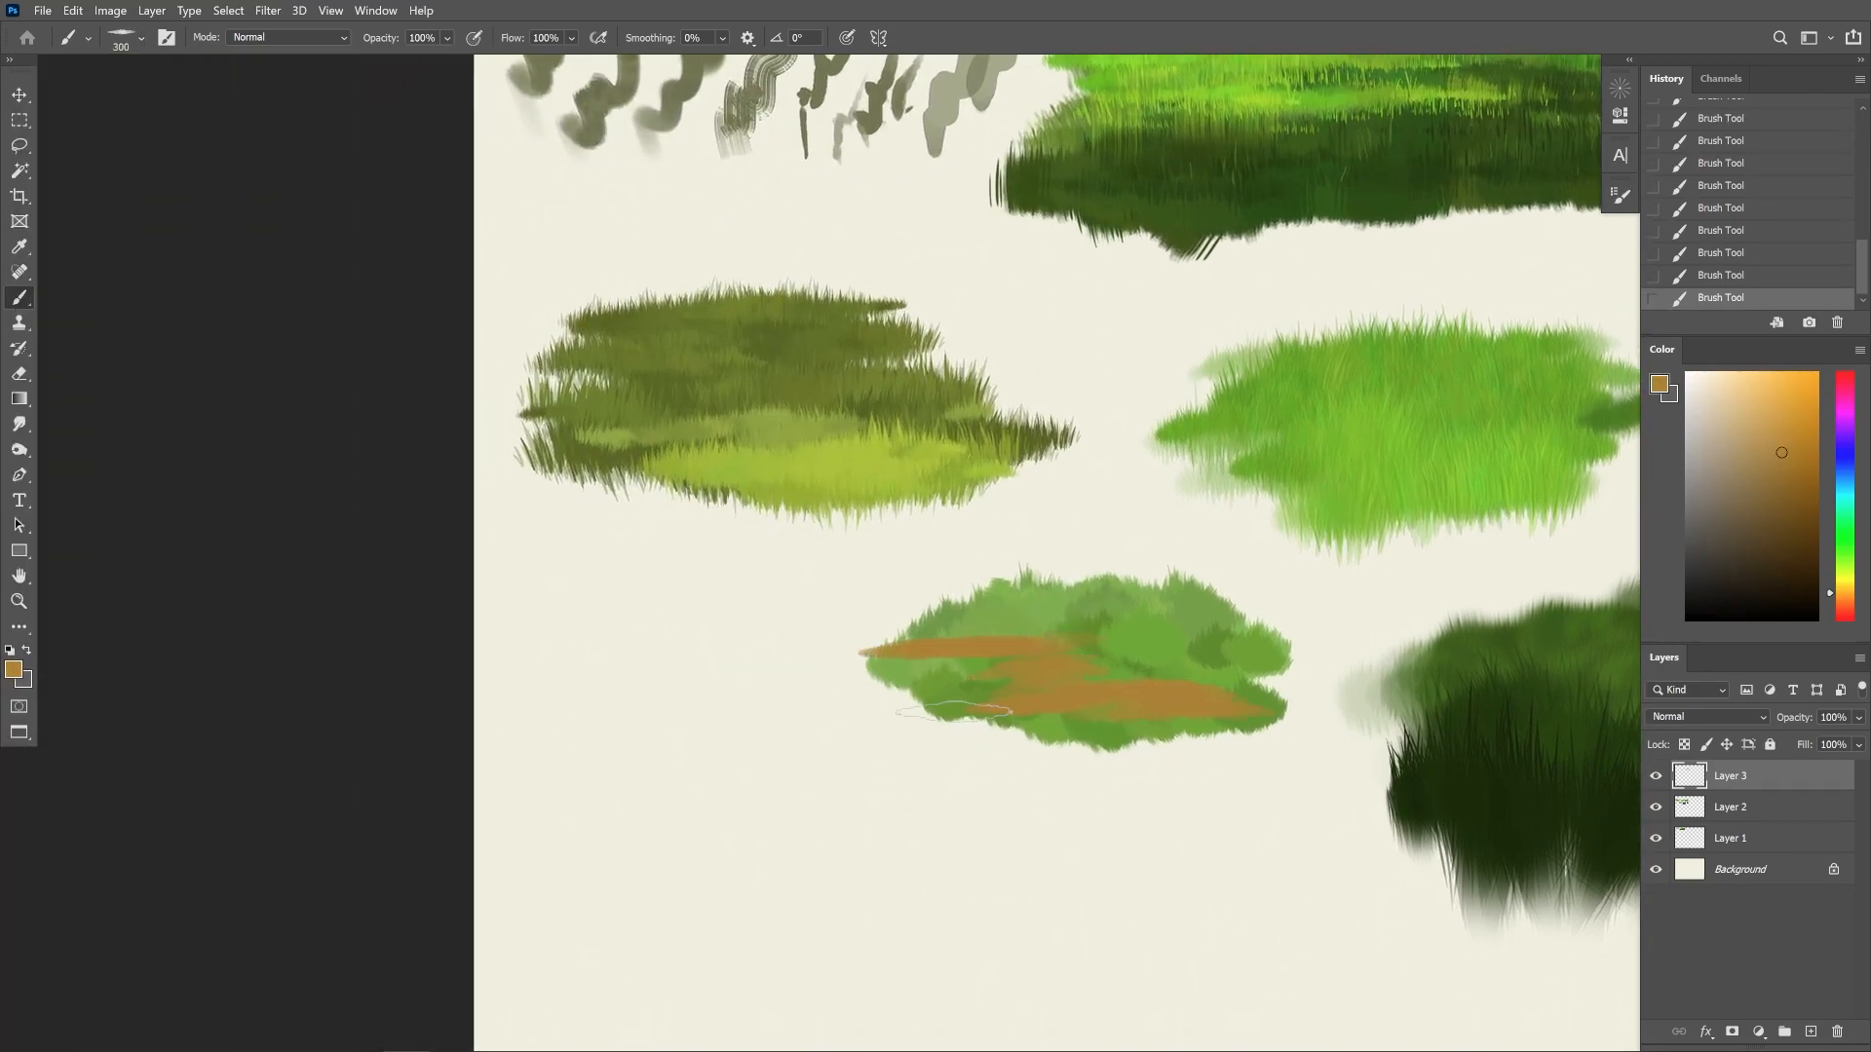
Extend the dirt path along the clump's lower part and lighten it with progressively paler tan strokes
mouse_move(954, 712)
left_mouse_down()
mouse_move(928, 718)
mouse_move(1252, 700)
left_mouse_up()
left_click(1780, 426)
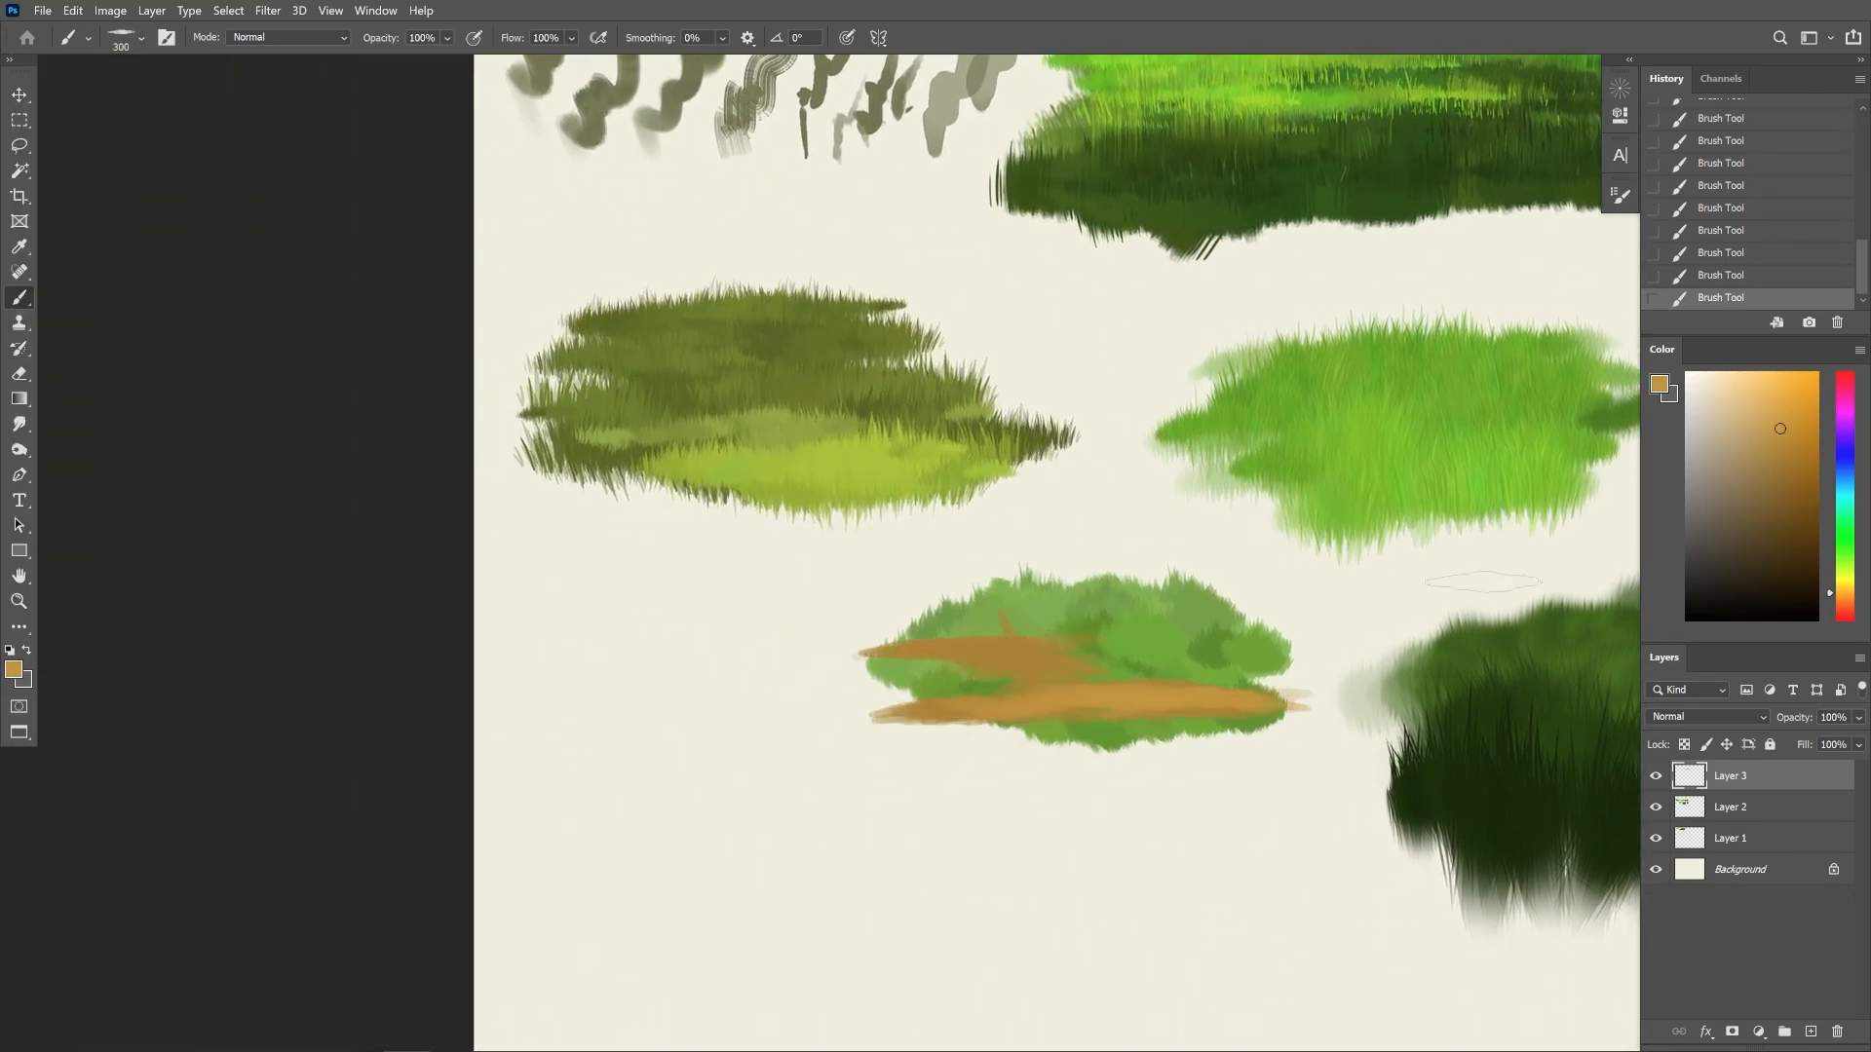
left_click(1754, 421)
mouse_move(1062, 694)
left_mouse_down()
mouse_move(945, 659)
mouse_move(1150, 719)
mouse_move(1033, 760)
mouse_move(1114, 766)
left_mouse_up()
key("ctrl+z")
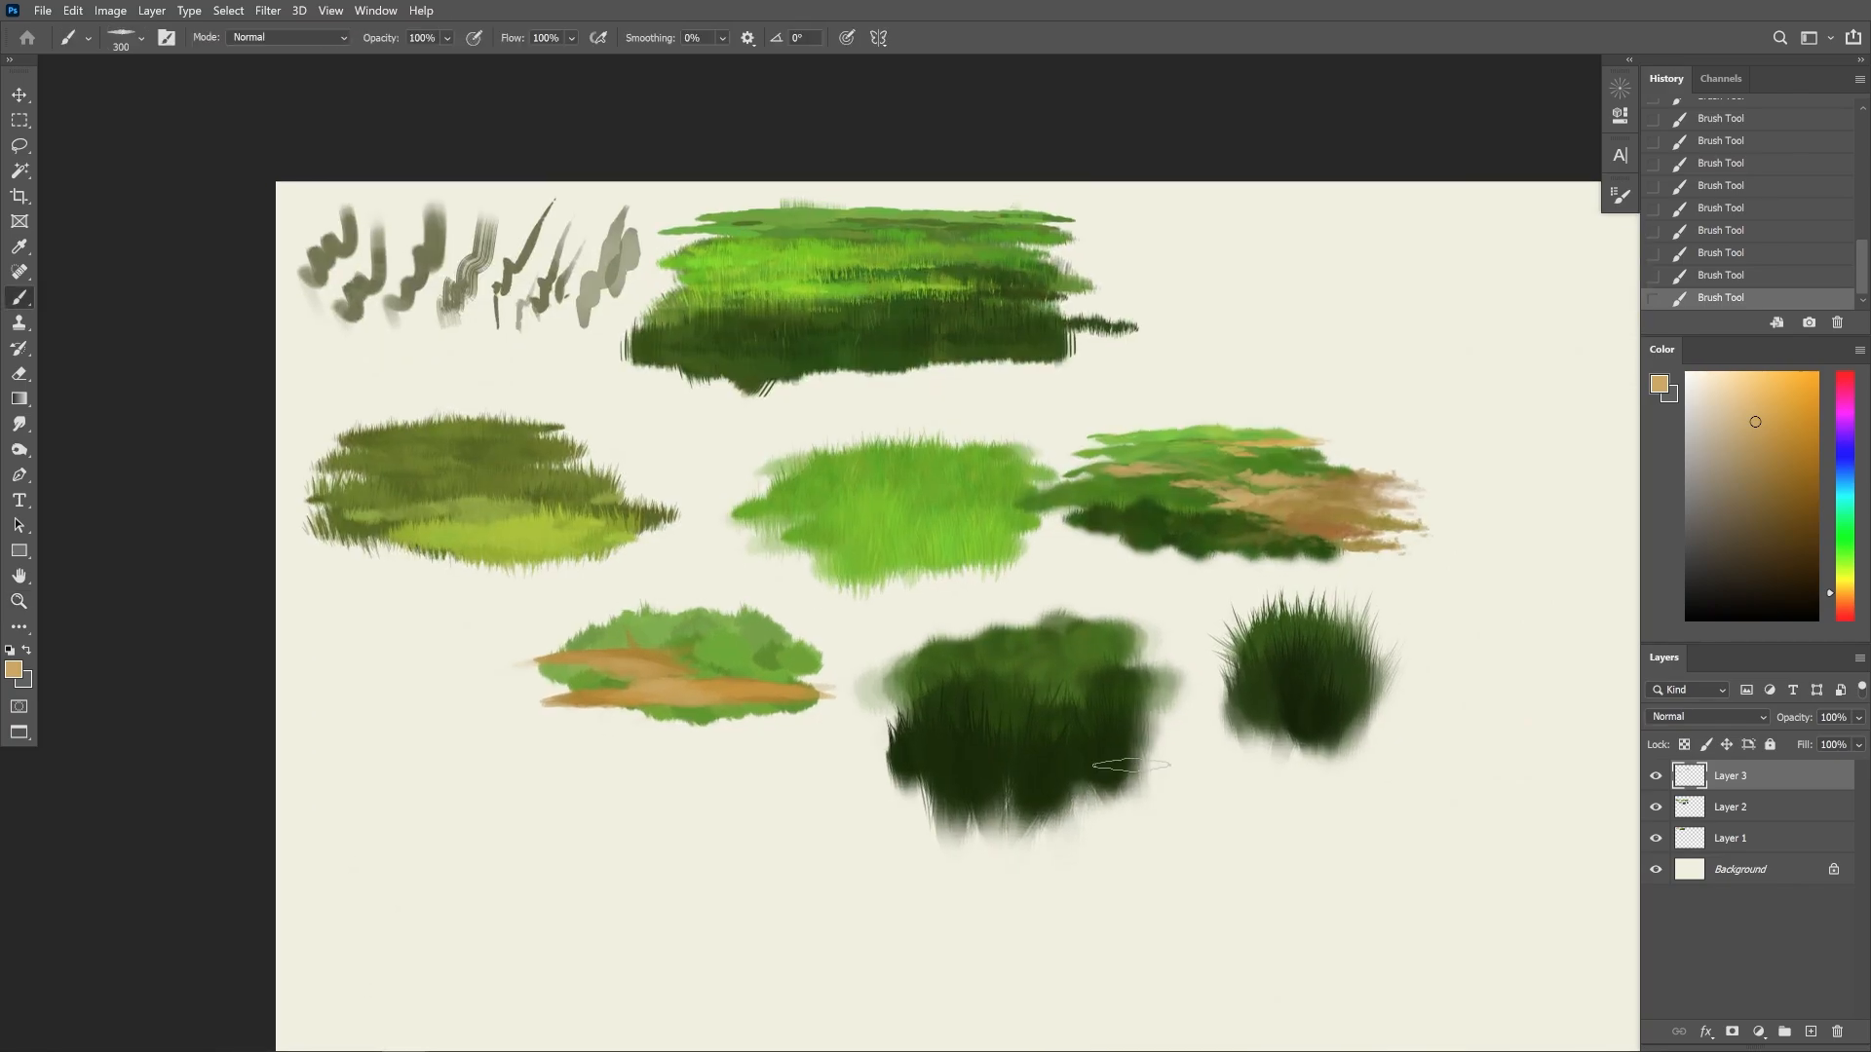
Choose the thirteenth Wild Grass Block-In brush and paint sampled green grass over the edges of the dirt path
left_click(141, 38)
left_click(253, 415)
left_click_drag(723, 700, 799, 704)
left_click_drag(731, 702, 1092, 710)
left_click(1027, 641, "alt")
left_click_drag(1027, 643, 1009, 650)
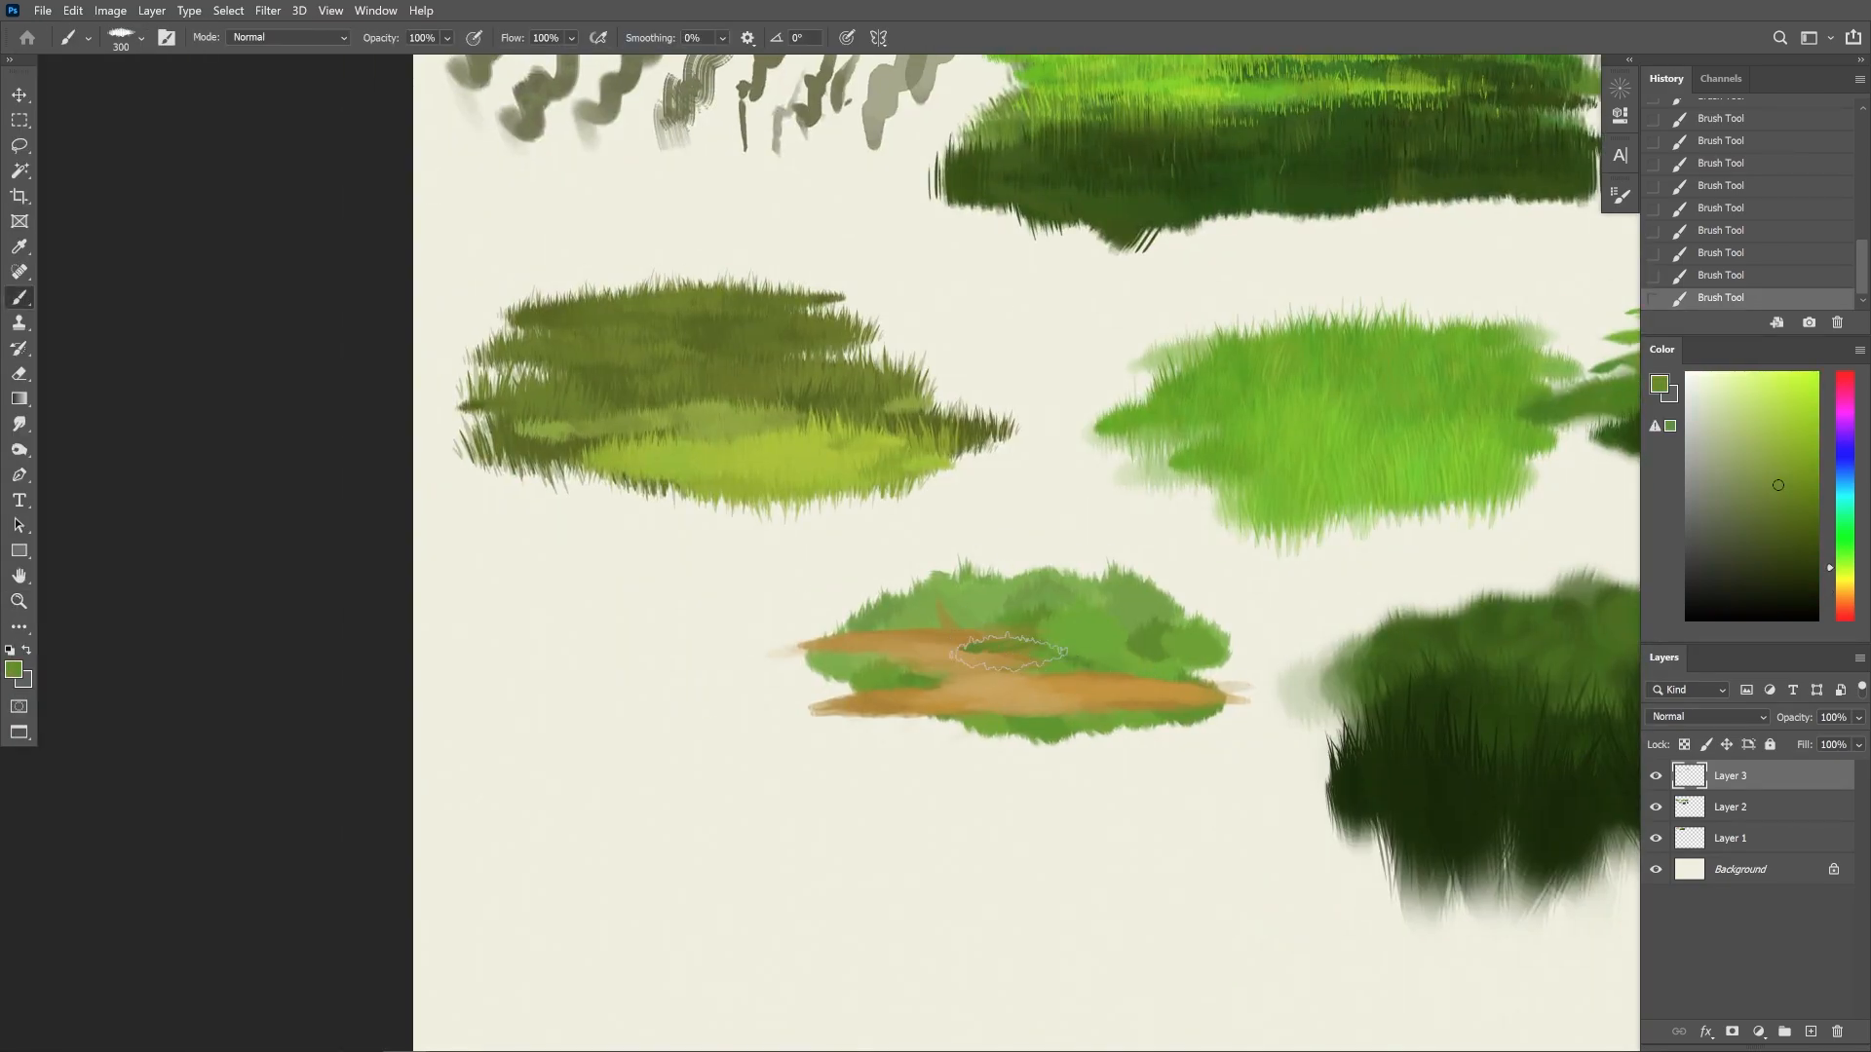
mouse_move(1133, 679)
left_mouse_down()
mouse_move(1318, 668)
mouse_move(1277, 684)
left_mouse_up()
mouse_move(955, 723)
left_mouse_down()
mouse_move(925, 721)
mouse_move(1042, 698)
left_mouse_up()
mouse_move(872, 723)
left_mouse_down()
mouse_move(1209, 723)
mouse_move(1159, 744)
left_mouse_up()
Choose the fourteenth Wild Grass Block-In brush, reduce it to 80 px and paint small green tufts along the dirt path
left_click(141, 38)
left_click(310, 415)
left_click(1222, 728)
key("ctrl+z")
key("bracketleft")
key("bracketleft")
key("bracketleft")
key("bracketleft")
key("bracketleft")
key("bracketleft")
key("bracketleft")
key("bracketleft")
key("bracketleft")
key("bracketleft")
key("bracketleft")
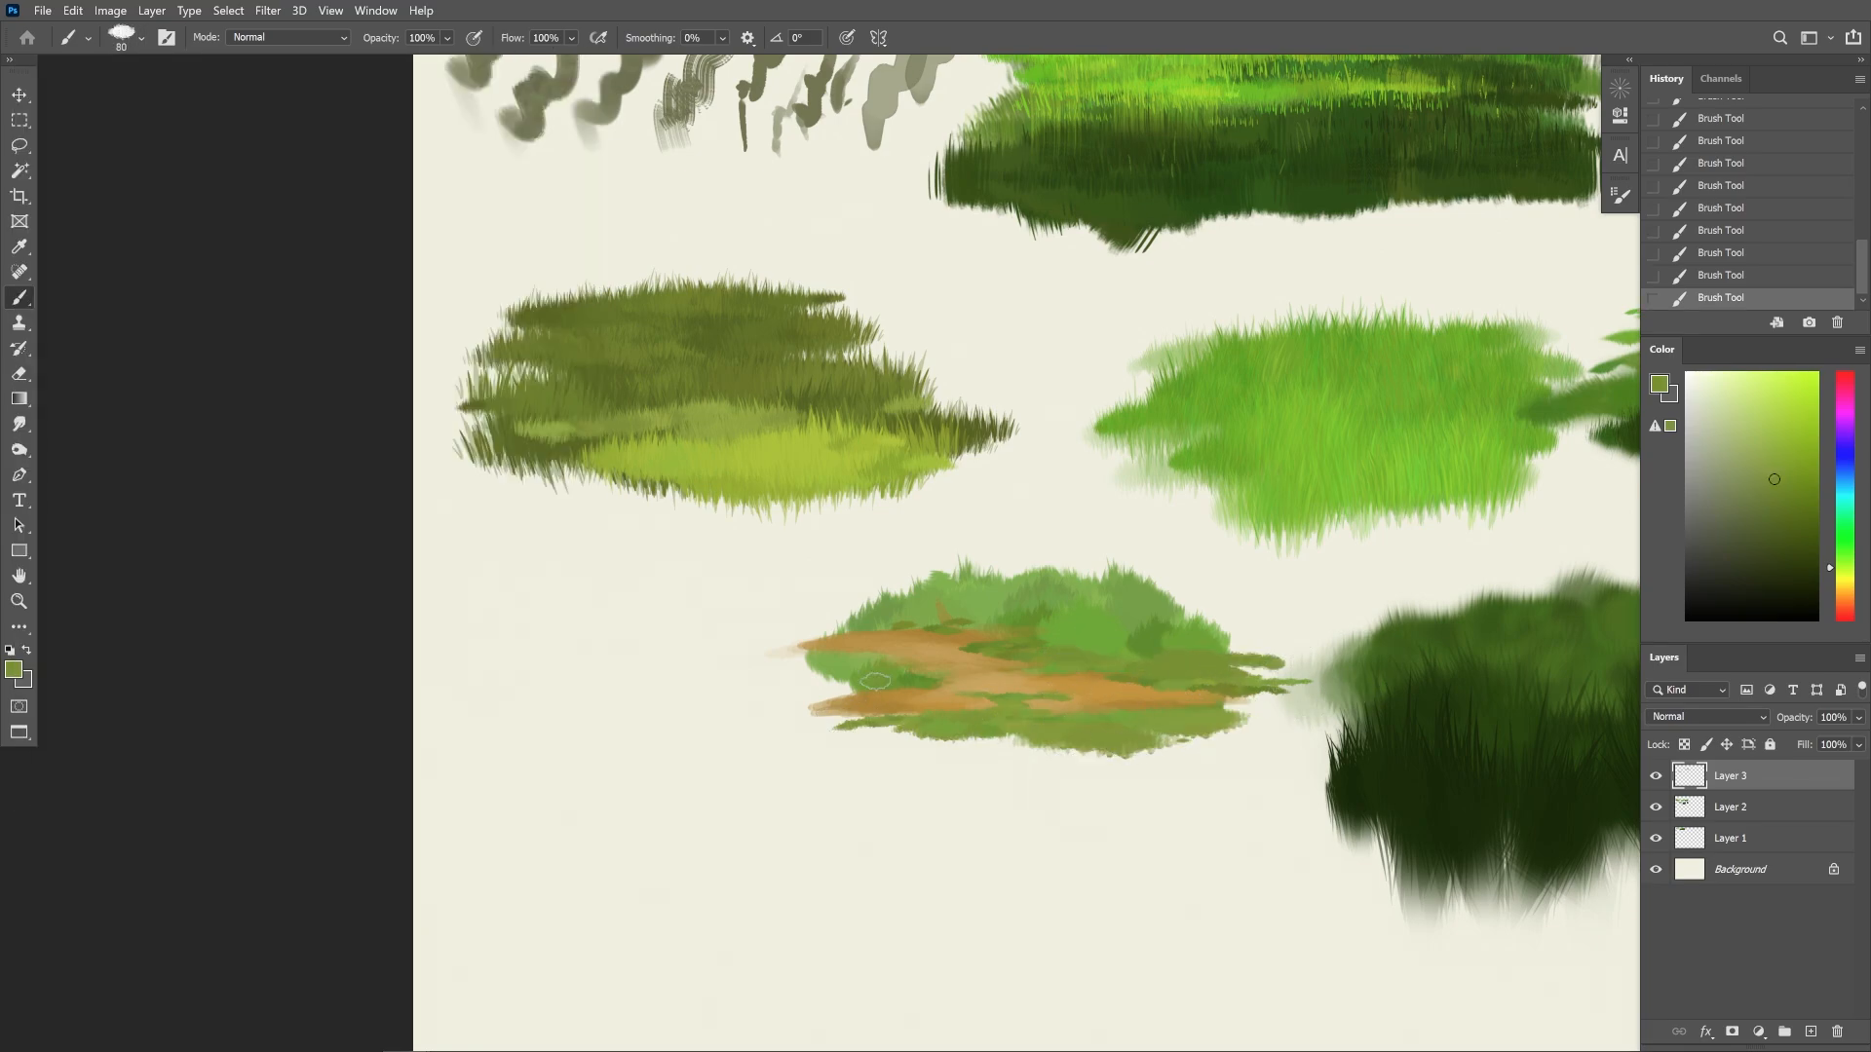
left_click_drag(875, 682, 814, 688)
left_click_drag(1442, 789, 906, 696)
left_click_drag(906, 697, 977, 702)
Choose the first Wild Grass Sunlight Dappling brush and paint yellow-green highlights across the soft rounded green clump
left_click(141, 38)
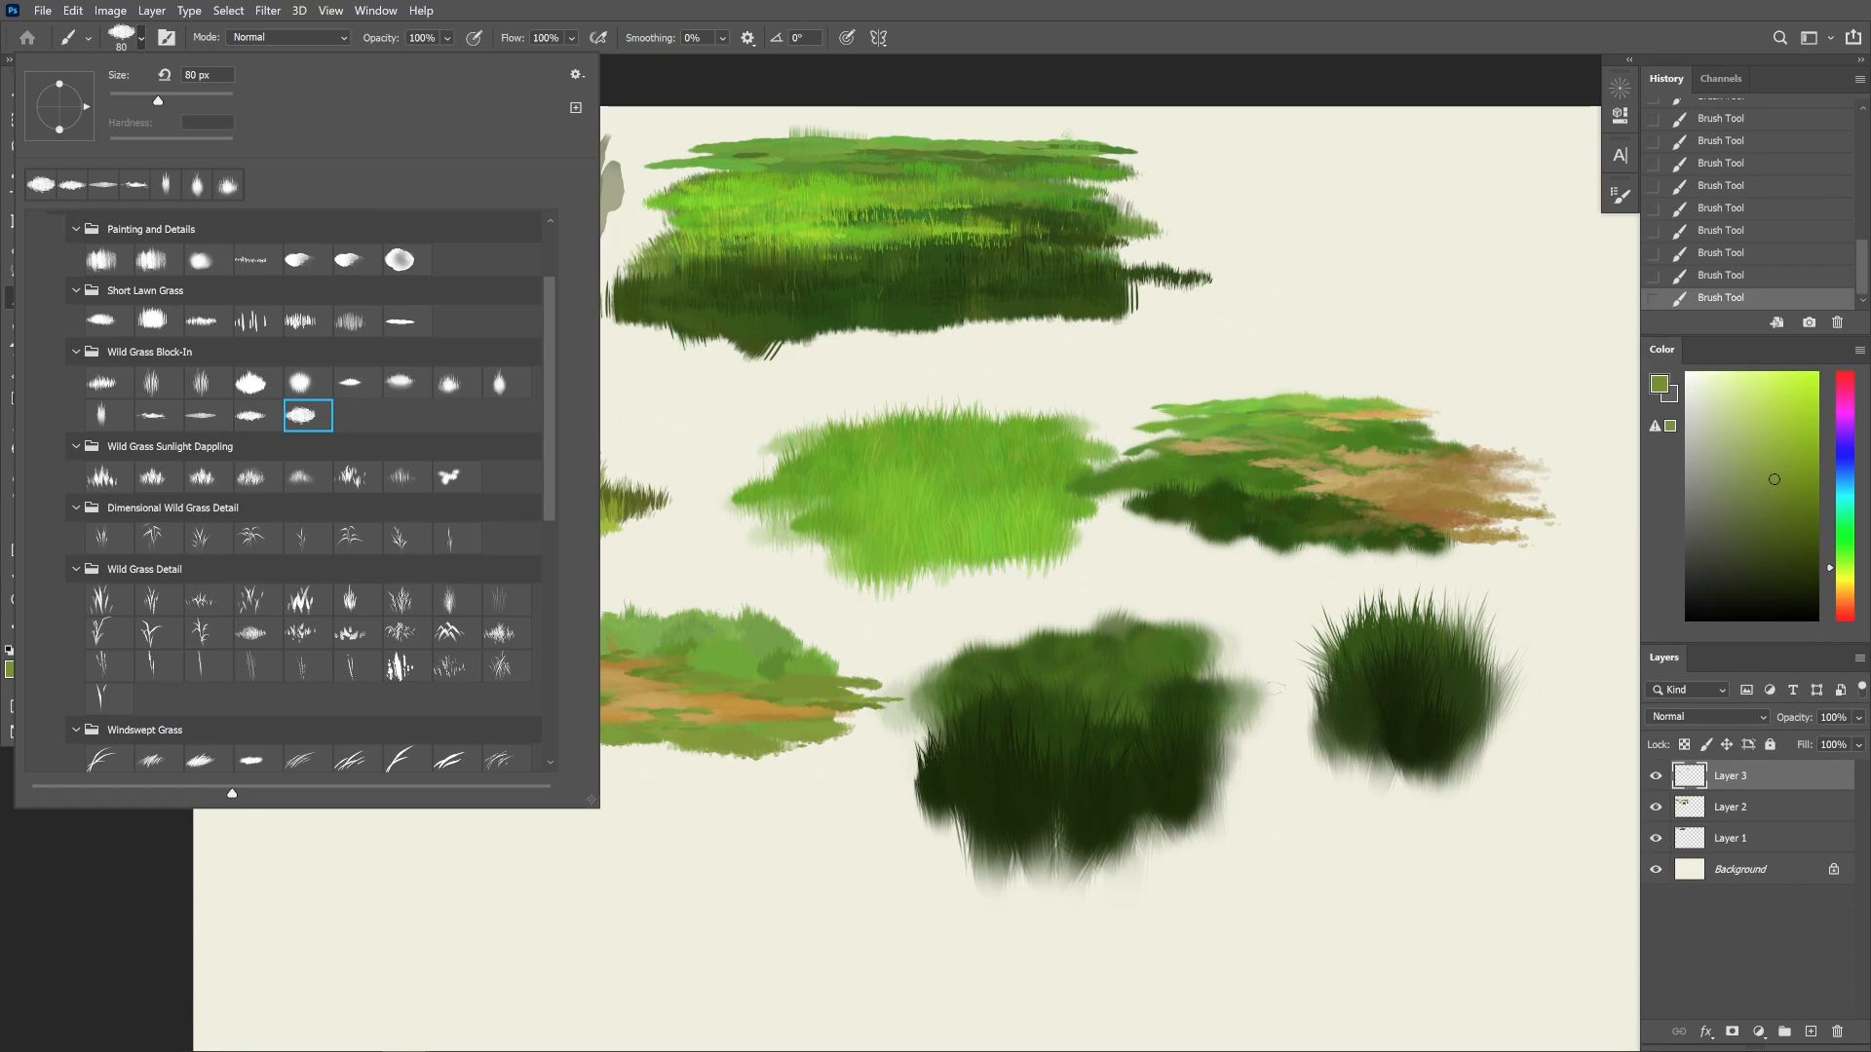
key("Escape")
key("ctrl+minus")
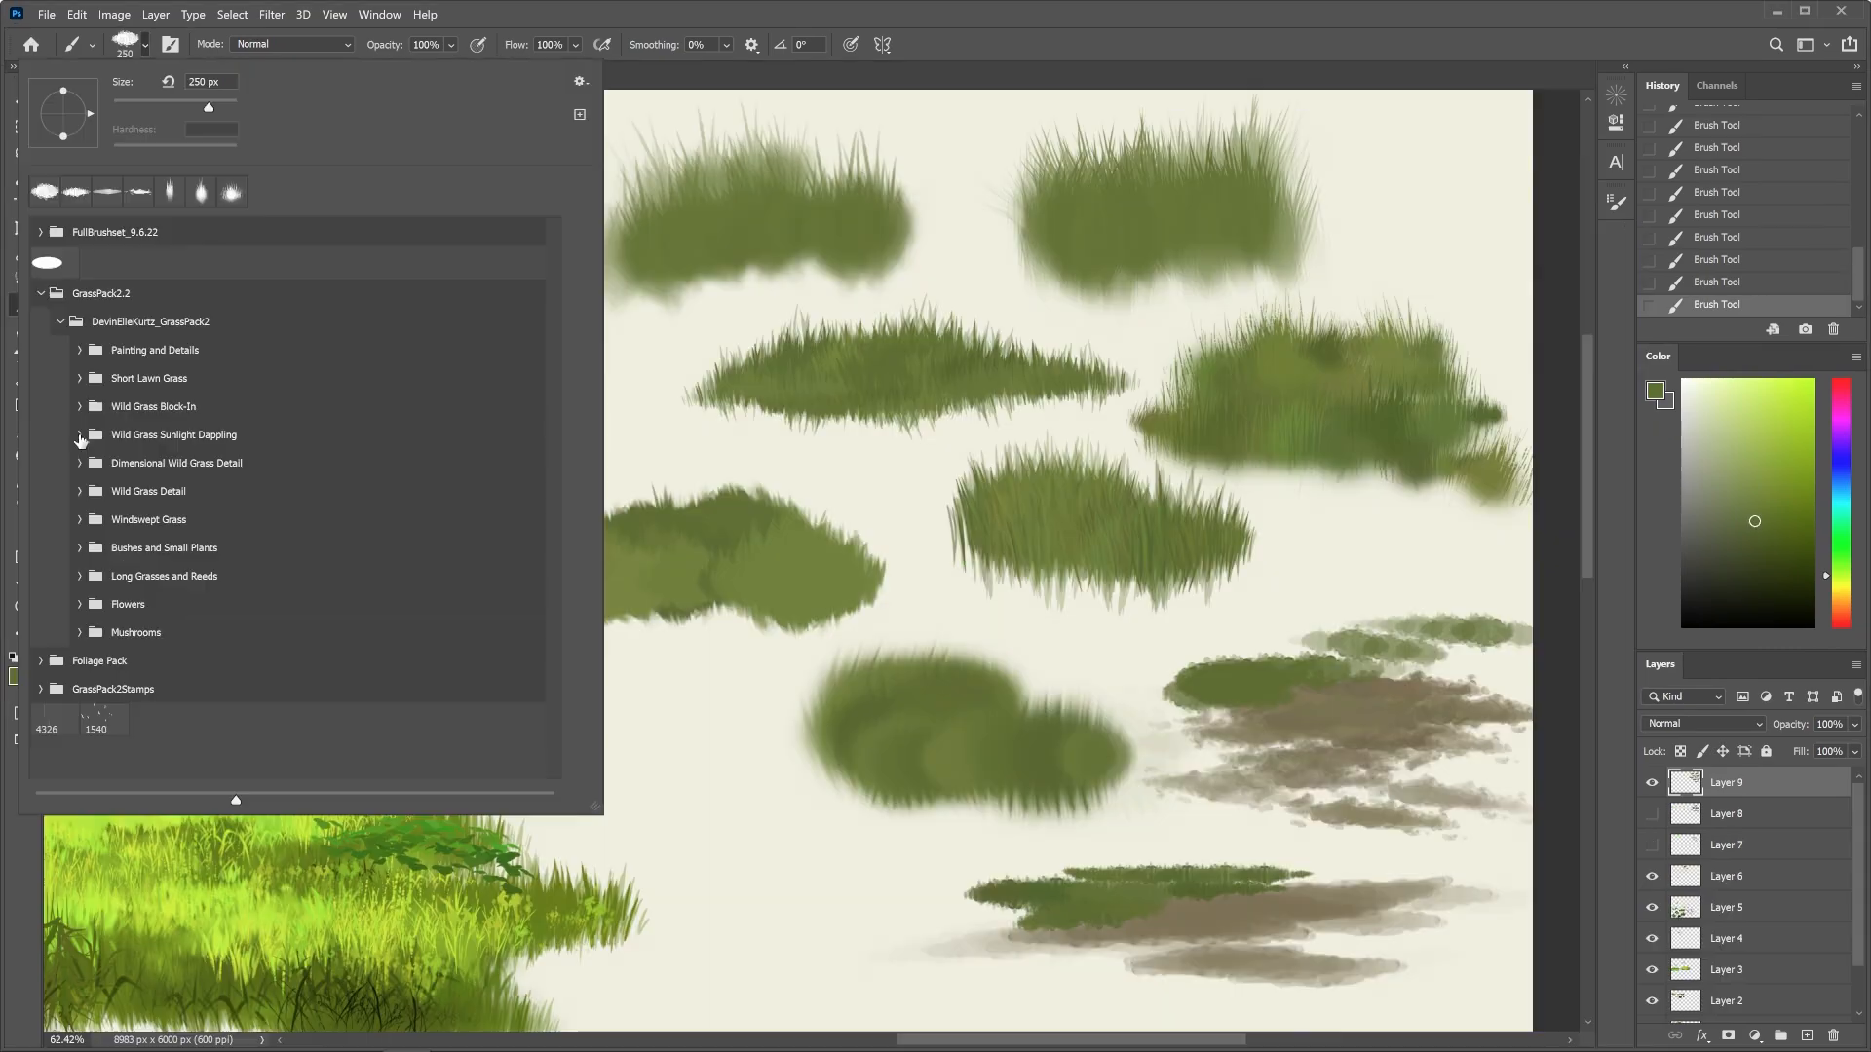
left_click(194, 435)
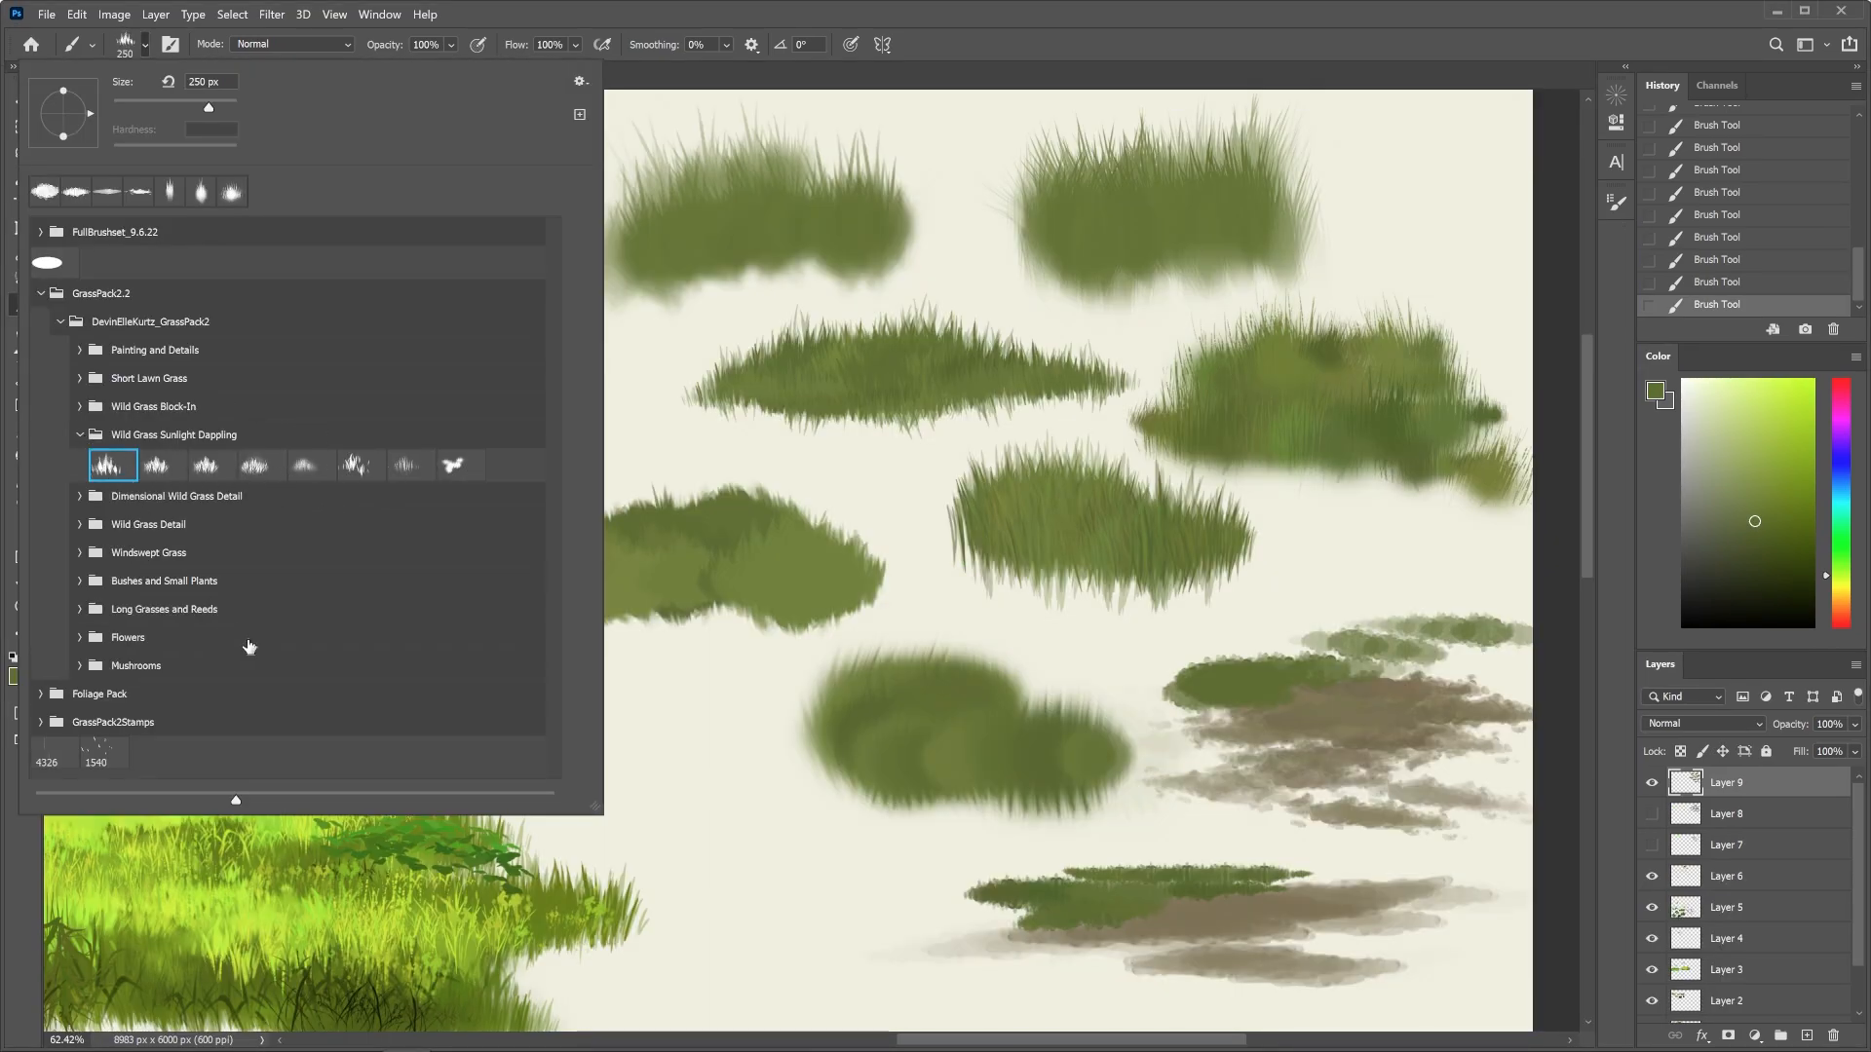
left_click(1775, 429)
mouse_move(867, 723)
left_mouse_down()
mouse_move(979, 726)
mouse_move(960, 735)
mouse_move(1020, 765)
left_mouse_up()
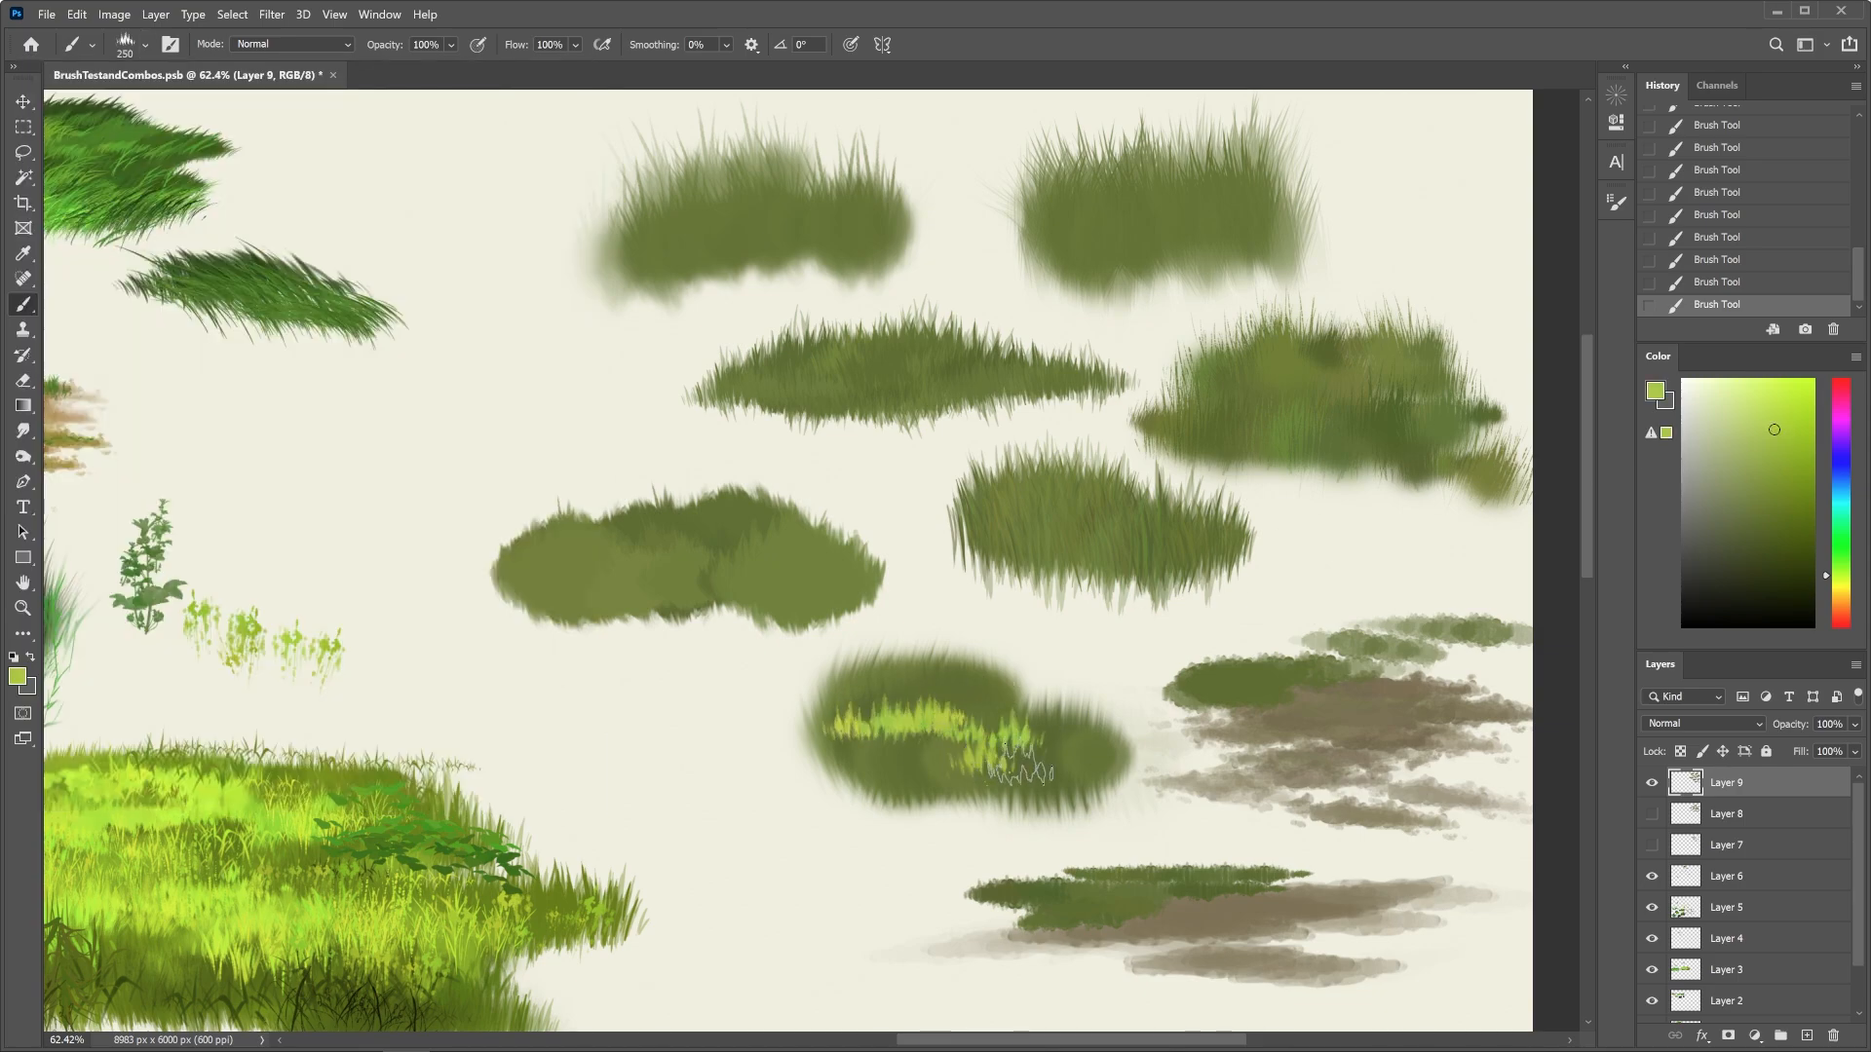
Sample further Sunlight Dappling brushes by painting yellow-green highlights across the wide olive clump
left_click(134, 49)
mouse_move(769, 585)
left_mouse_down()
mouse_move(682, 584)
mouse_move(870, 573)
left_mouse_up()
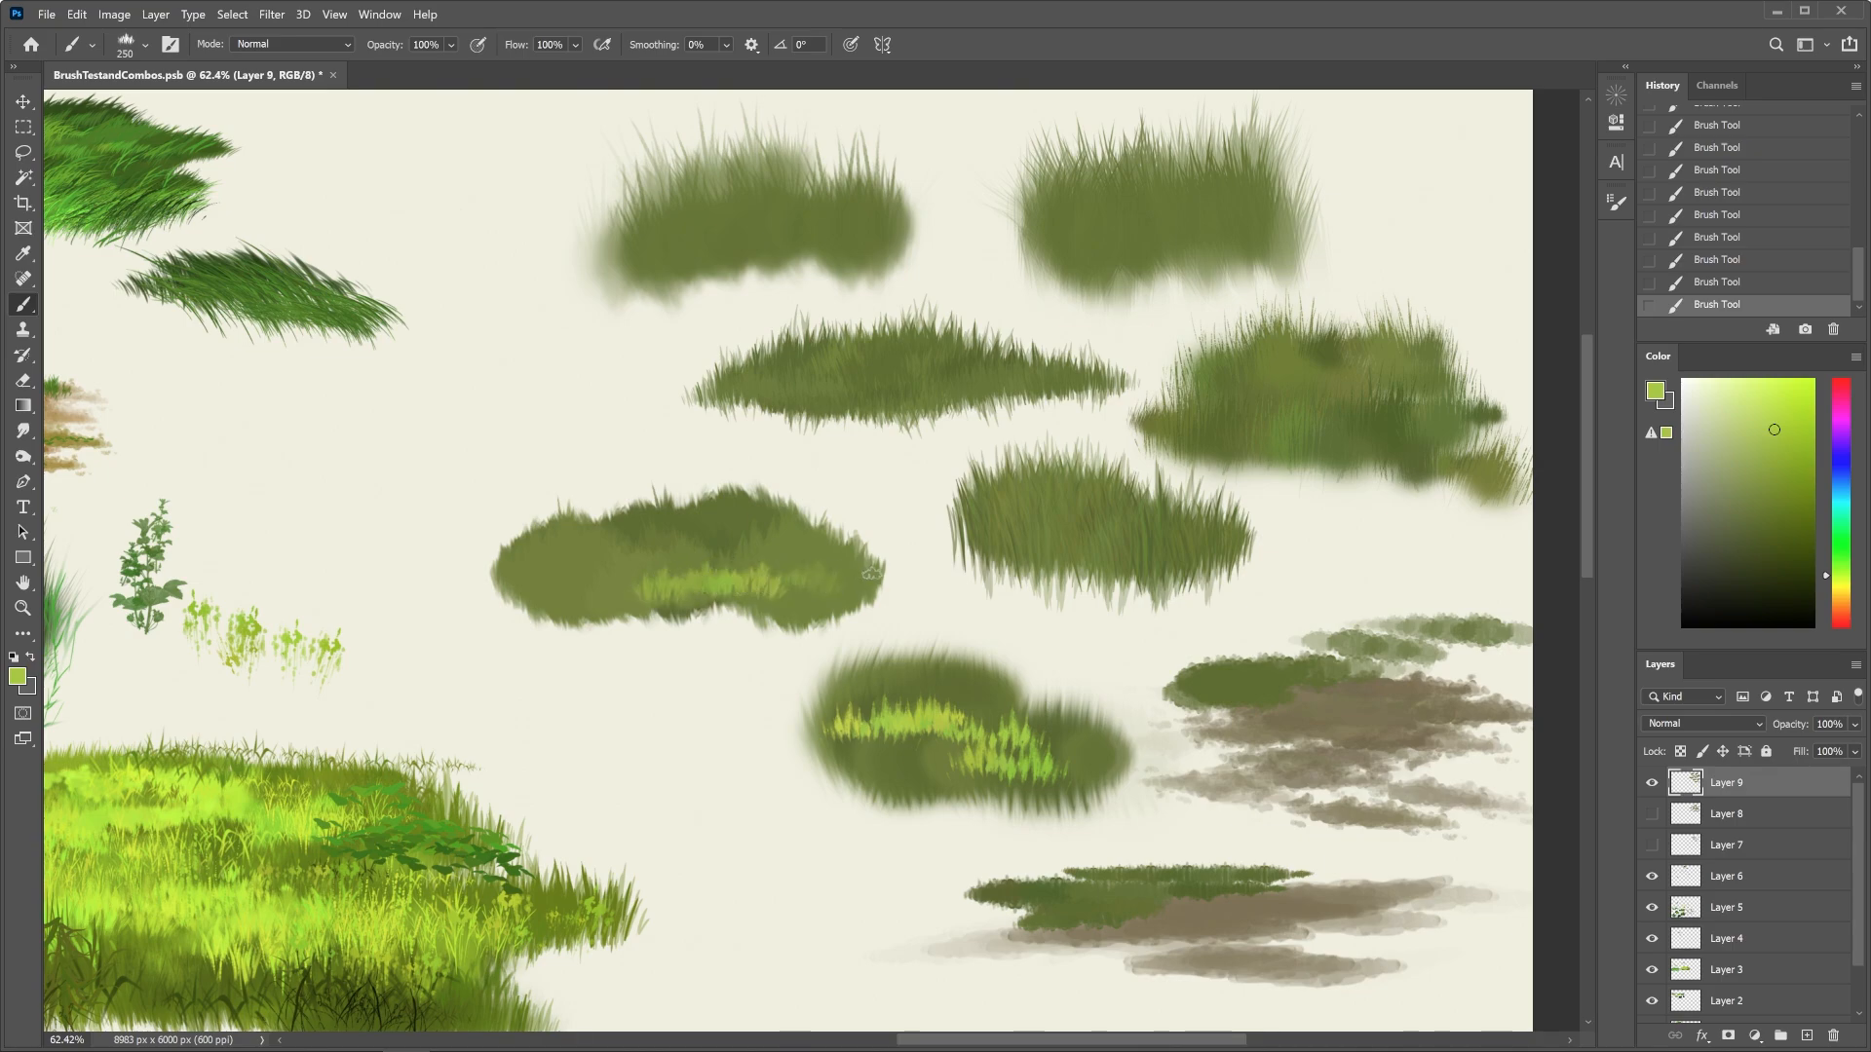
left_click_drag(753, 551, 619, 553)
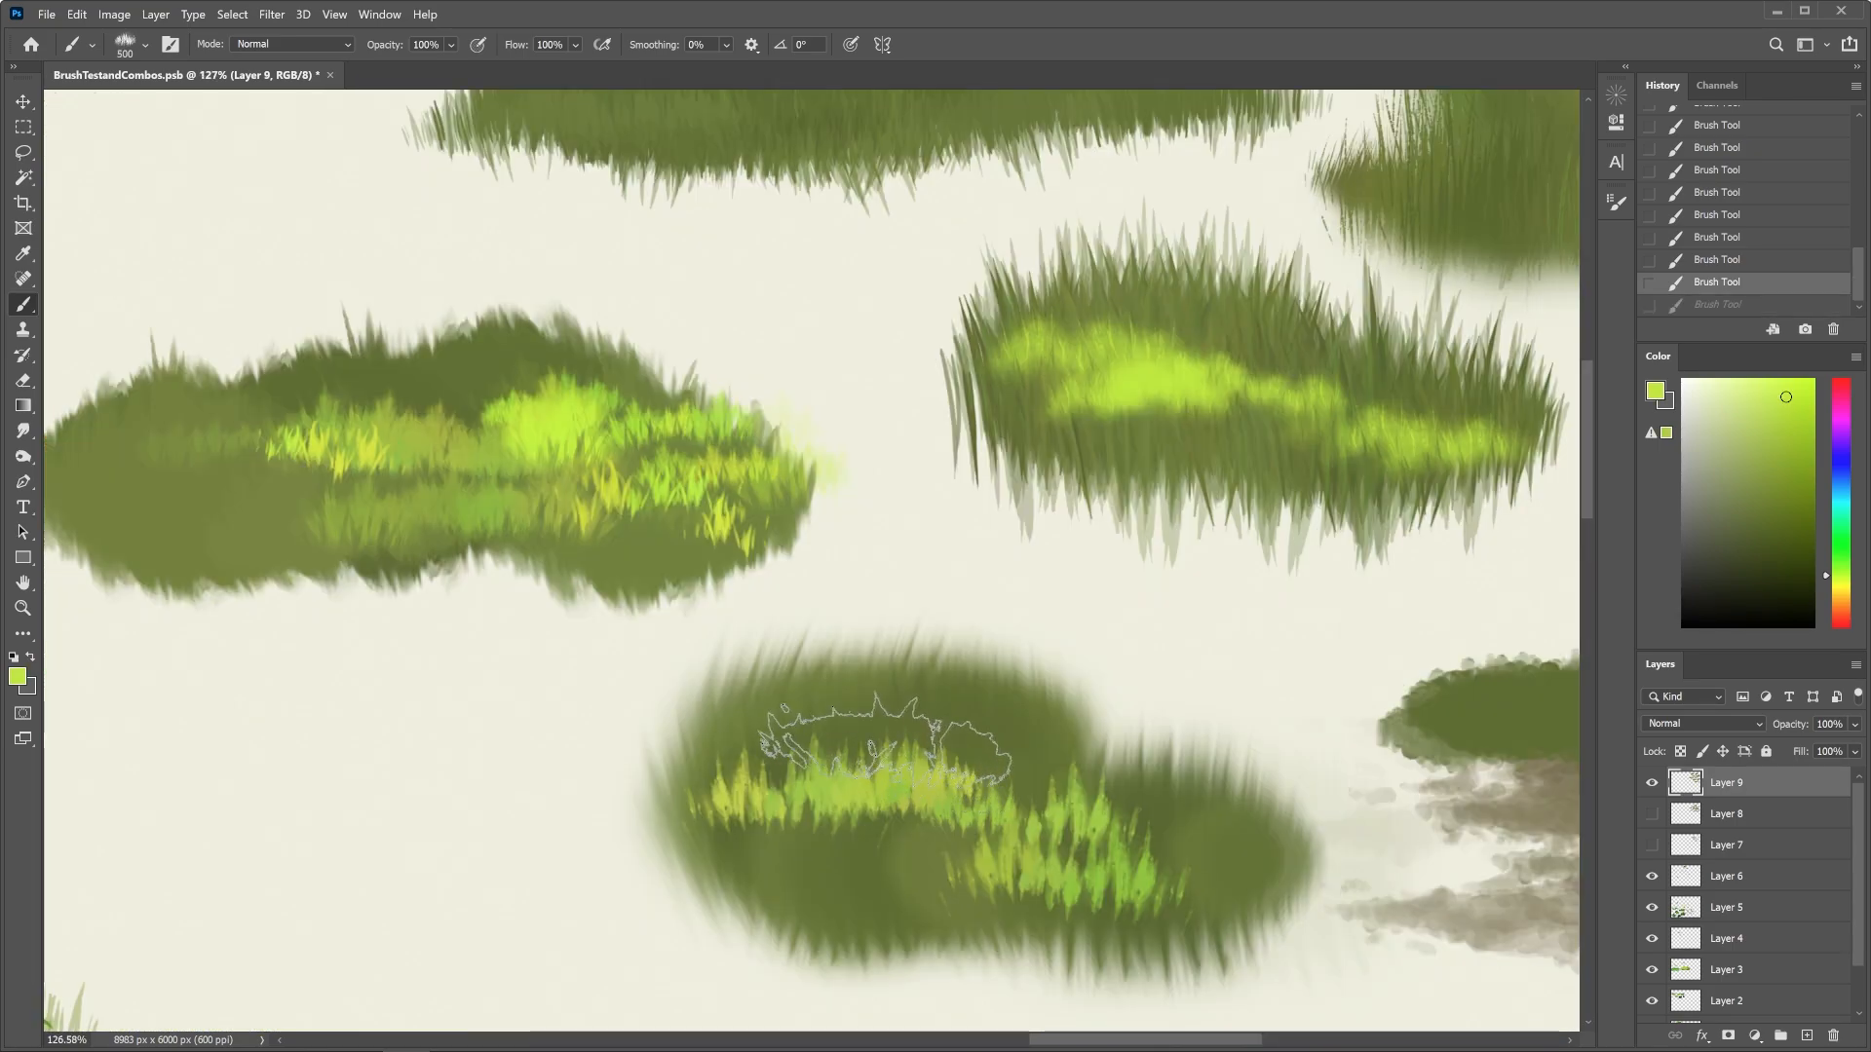
Enlarge the Sunlight Dappling brush to 500 px and try bright yellow-green dappling over the soft rounded clump
left_click_drag(885, 744, 1043, 755)
key("ctrl+z")
mouse_move(799, 891)
left_mouse_down()
mouse_move(906, 901)
mouse_move(960, 875)
mouse_move(914, 906)
mouse_move(957, 887)
left_mouse_up()
key("z")
mouse_move(1280, 864)
left_mouse_down()
mouse_move(1244, 746)
mouse_move(1244, 809)
left_mouse_up()
left_click_drag(1254, 723, 1162, 729)
left_click_drag(1301, 690, 1066, 726)
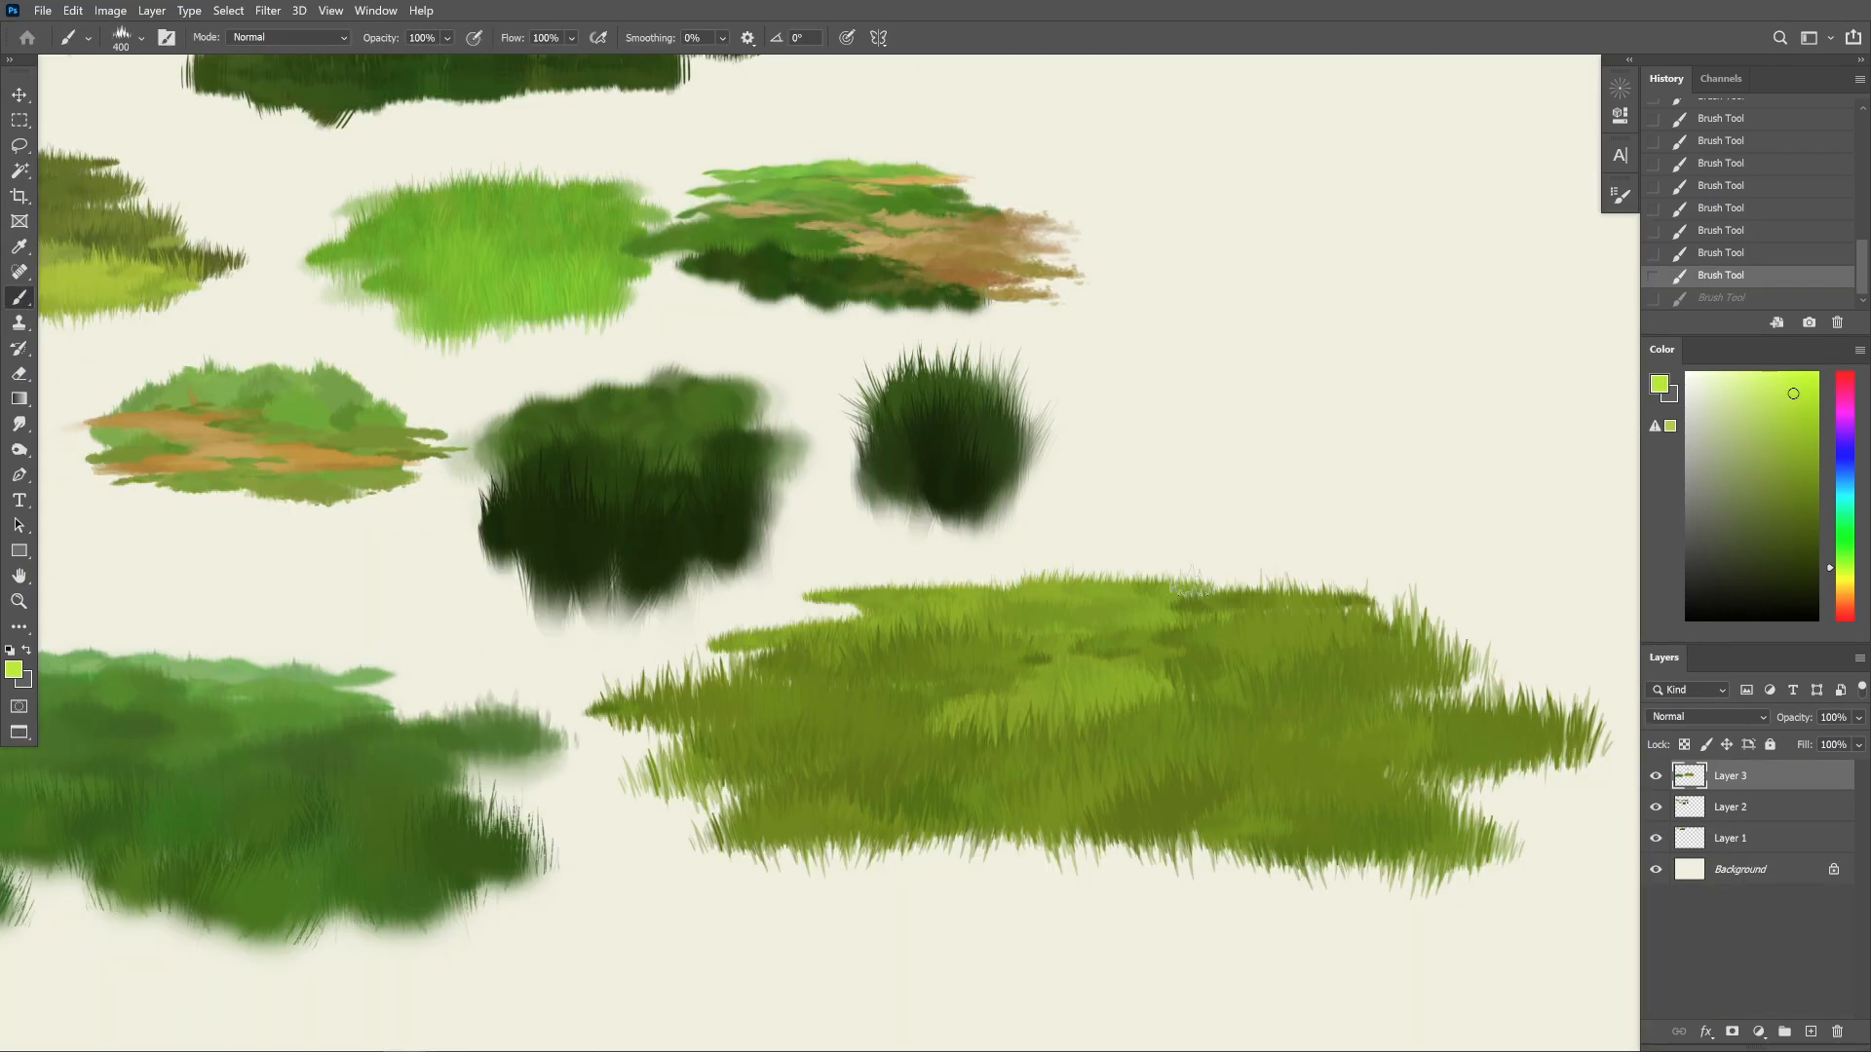
Paint lime dappled highlights in bands across the upper and middle parts of the large olive grass field
left_click_drag(848, 628, 1013, 623)
mouse_move(789, 638)
left_mouse_down()
mouse_move(911, 682)
mouse_move(1202, 633)
left_mouse_up()
left_click_drag(1181, 718, 1084, 727)
mouse_move(1280, 727)
left_mouse_down()
mouse_move(1232, 727)
mouse_move(1253, 727)
left_mouse_up()
left_click_drag(1225, 724, 1262, 716)
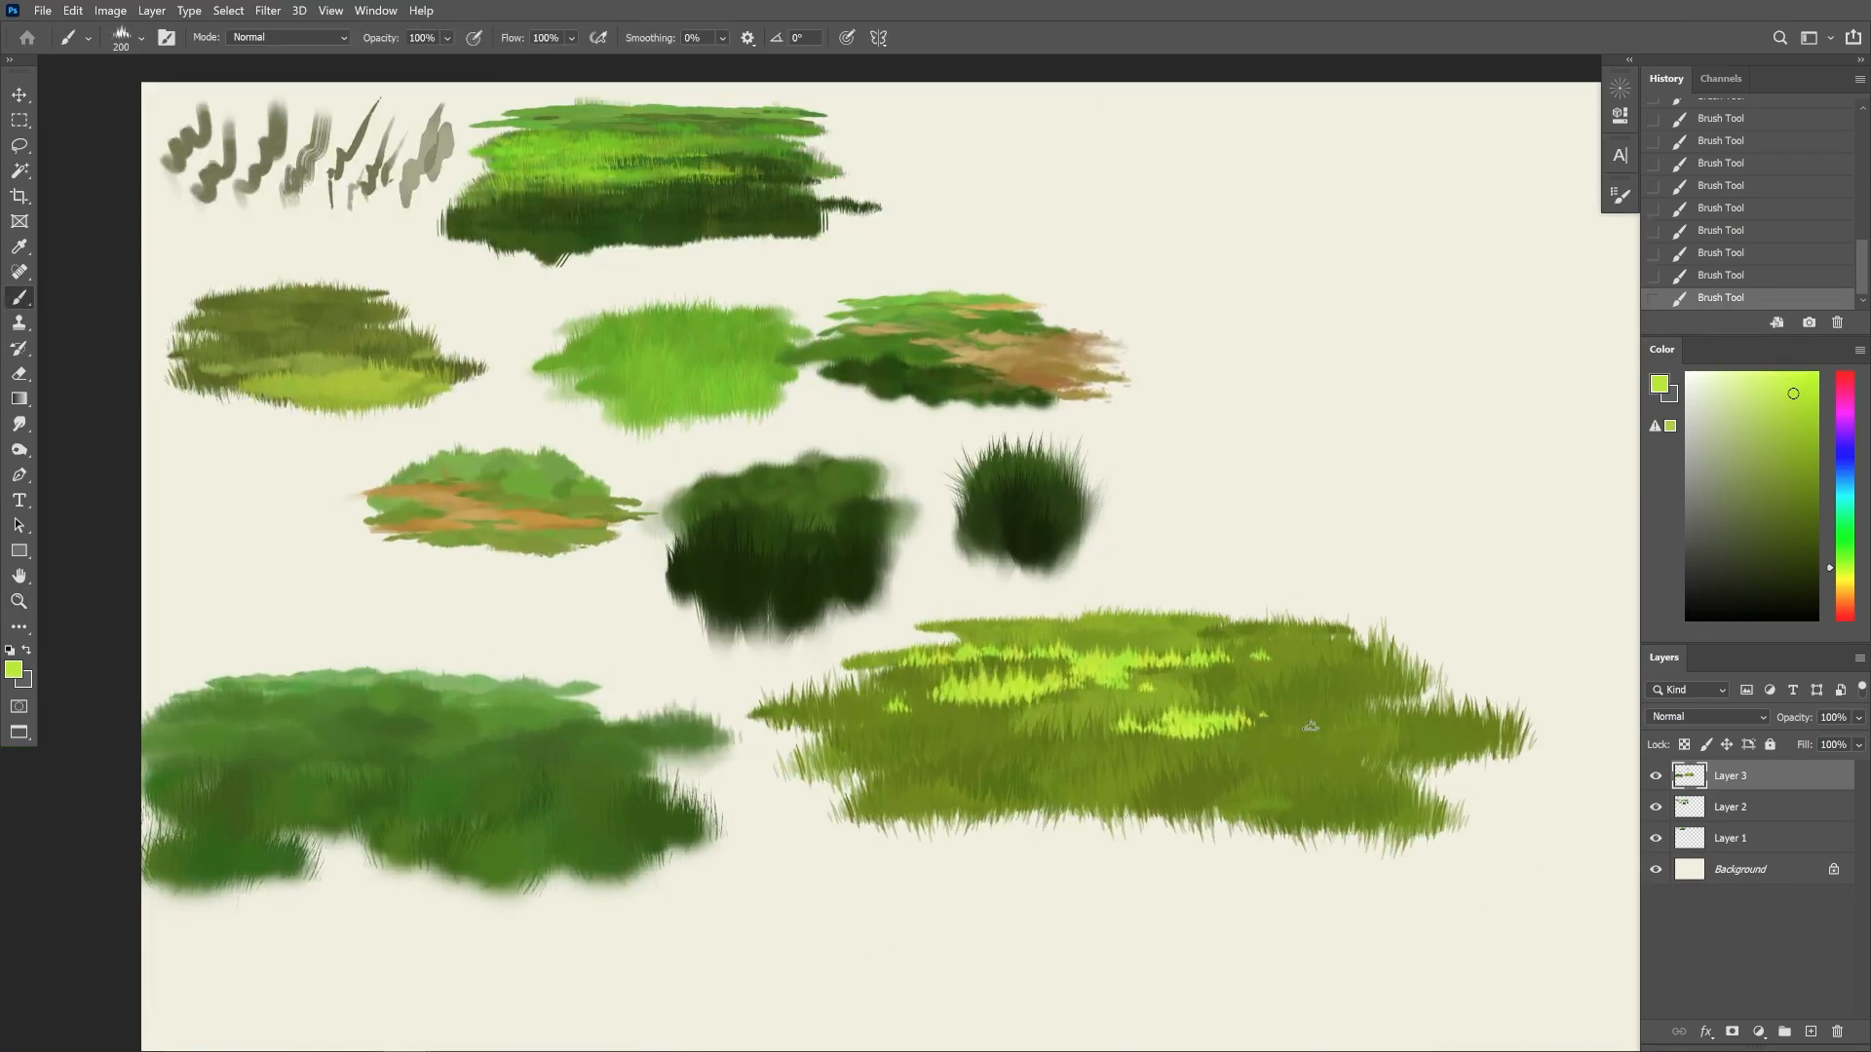
Extend the lime highlights along the middle band to the olive field's left edge and touch up the upper band
mouse_move(1023, 703)
left_mouse_down()
mouse_move(1306, 739)
mouse_move(898, 710)
mouse_move(974, 748)
mouse_move(950, 726)
mouse_move(799, 707)
mouse_move(745, 721)
left_mouse_up()
key("ctrl+z")
left_click(122, 37)
key("bracketright")
key("bracketright")
key("bracketleft")
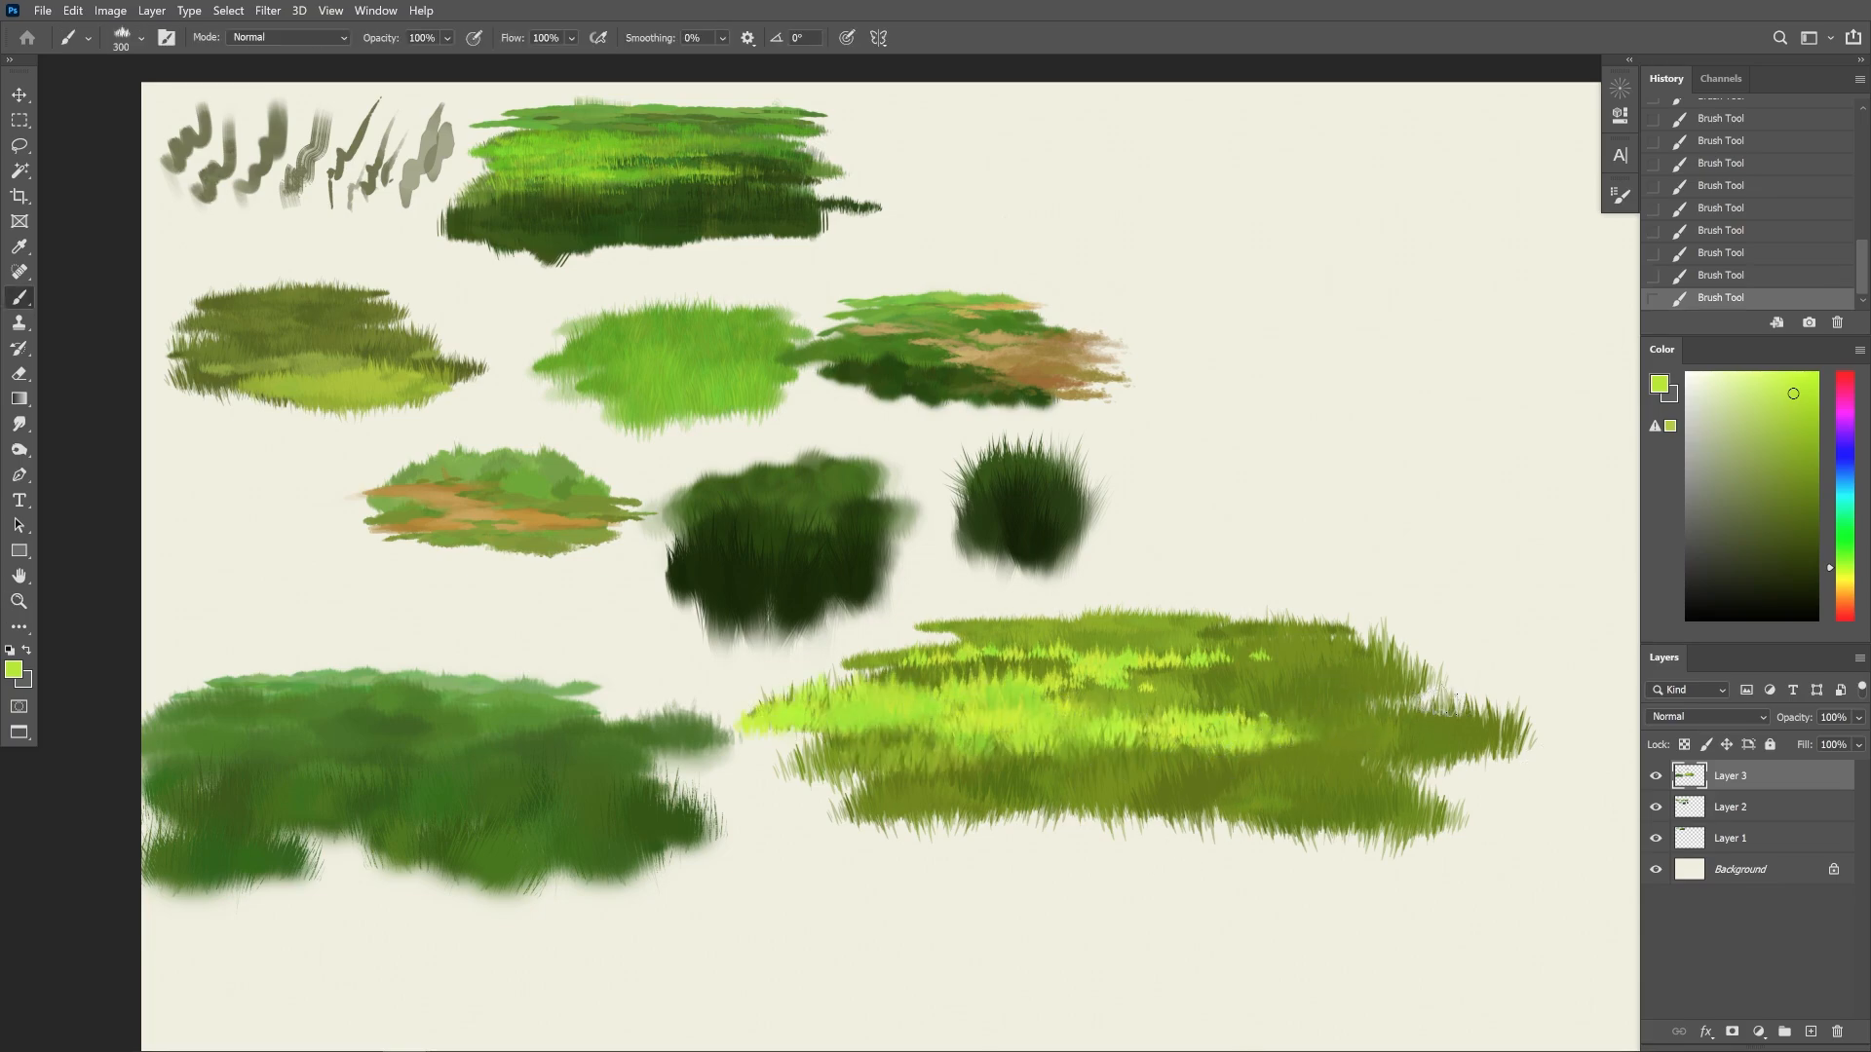
key("ctrl+z")
left_click_drag(996, 657, 1135, 649)
left_click_drag(1180, 703, 1218, 706)
Enlarge the dappling brush and add more lime highlights over the olive field's upper edge and middle
key("bracketright")
key("bracketright")
key("bracketright")
key("bracketright")
mouse_move(921, 773)
left_mouse_down()
mouse_move(867, 768)
mouse_move(956, 736)
left_mouse_up()
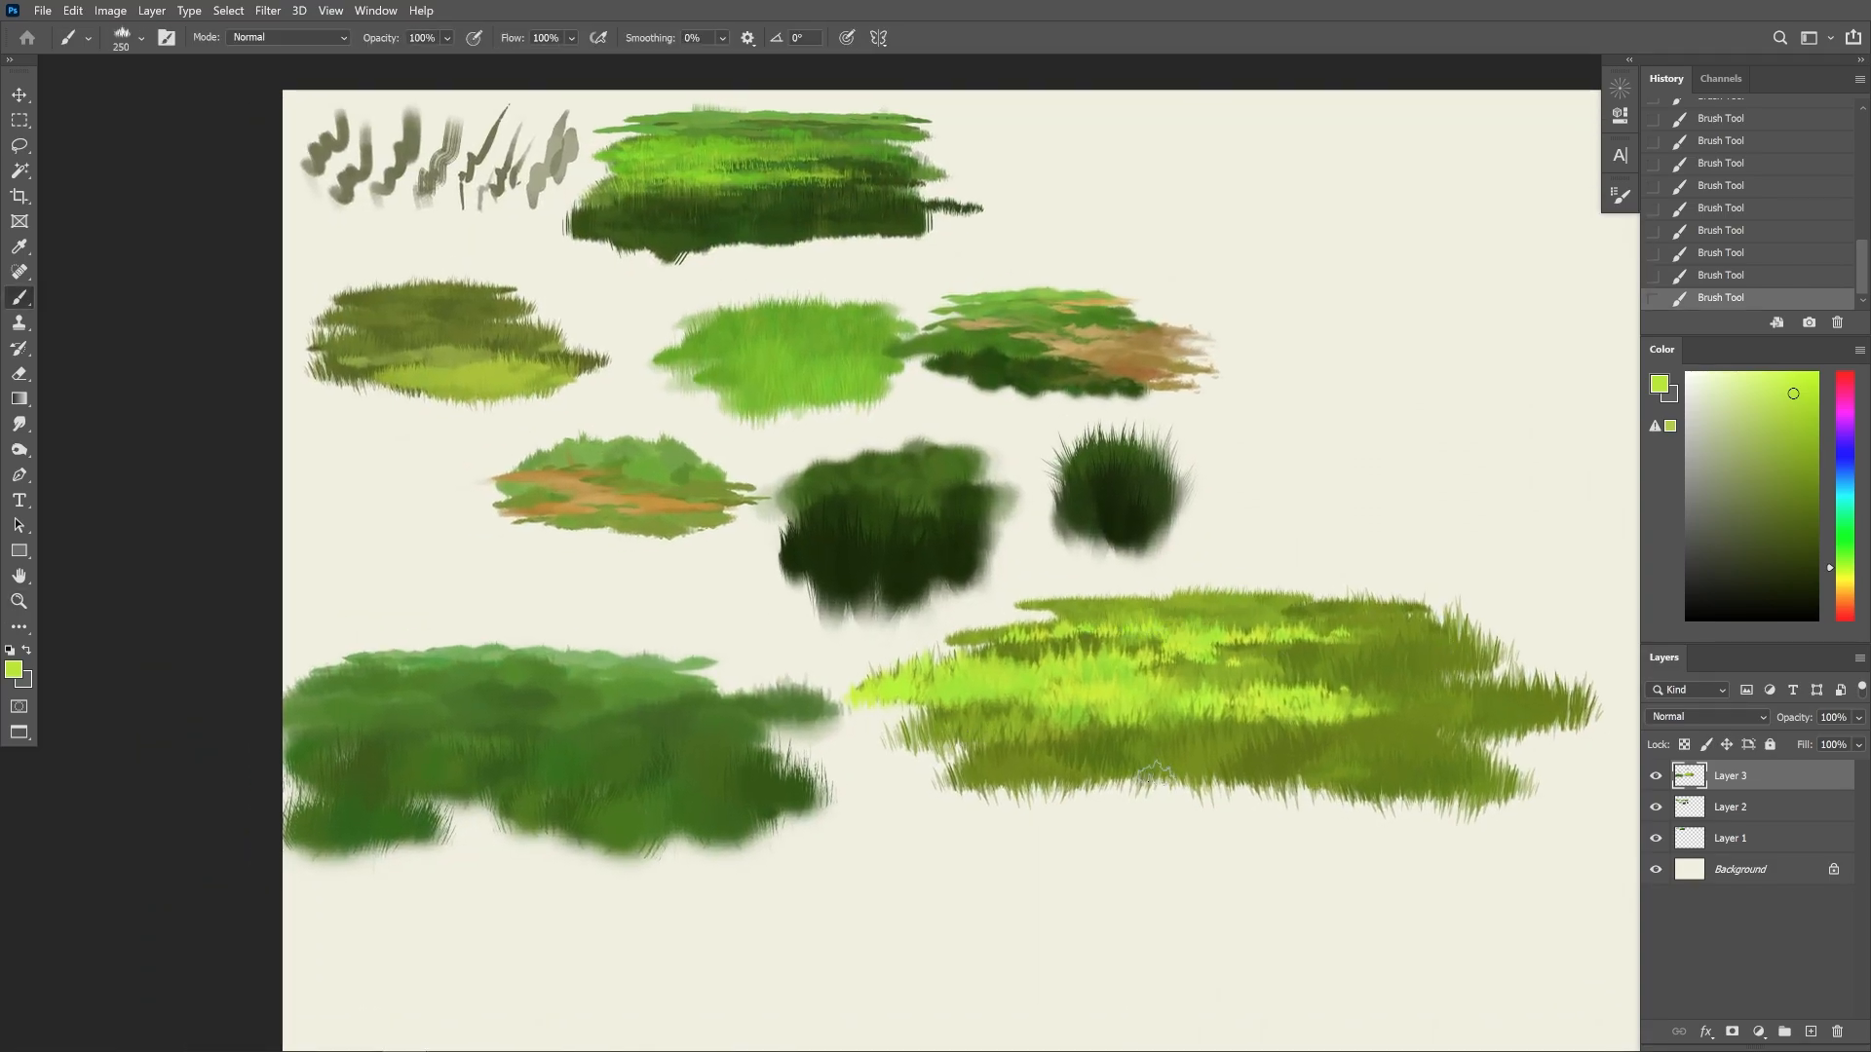
left_click_drag(996, 641, 906, 647)
mouse_move(1211, 749)
left_mouse_down()
mouse_move(1304, 752)
mouse_move(1444, 716)
left_mouse_up()
key("ctrl+z")
left_click_drag(1103, 731, 1142, 739)
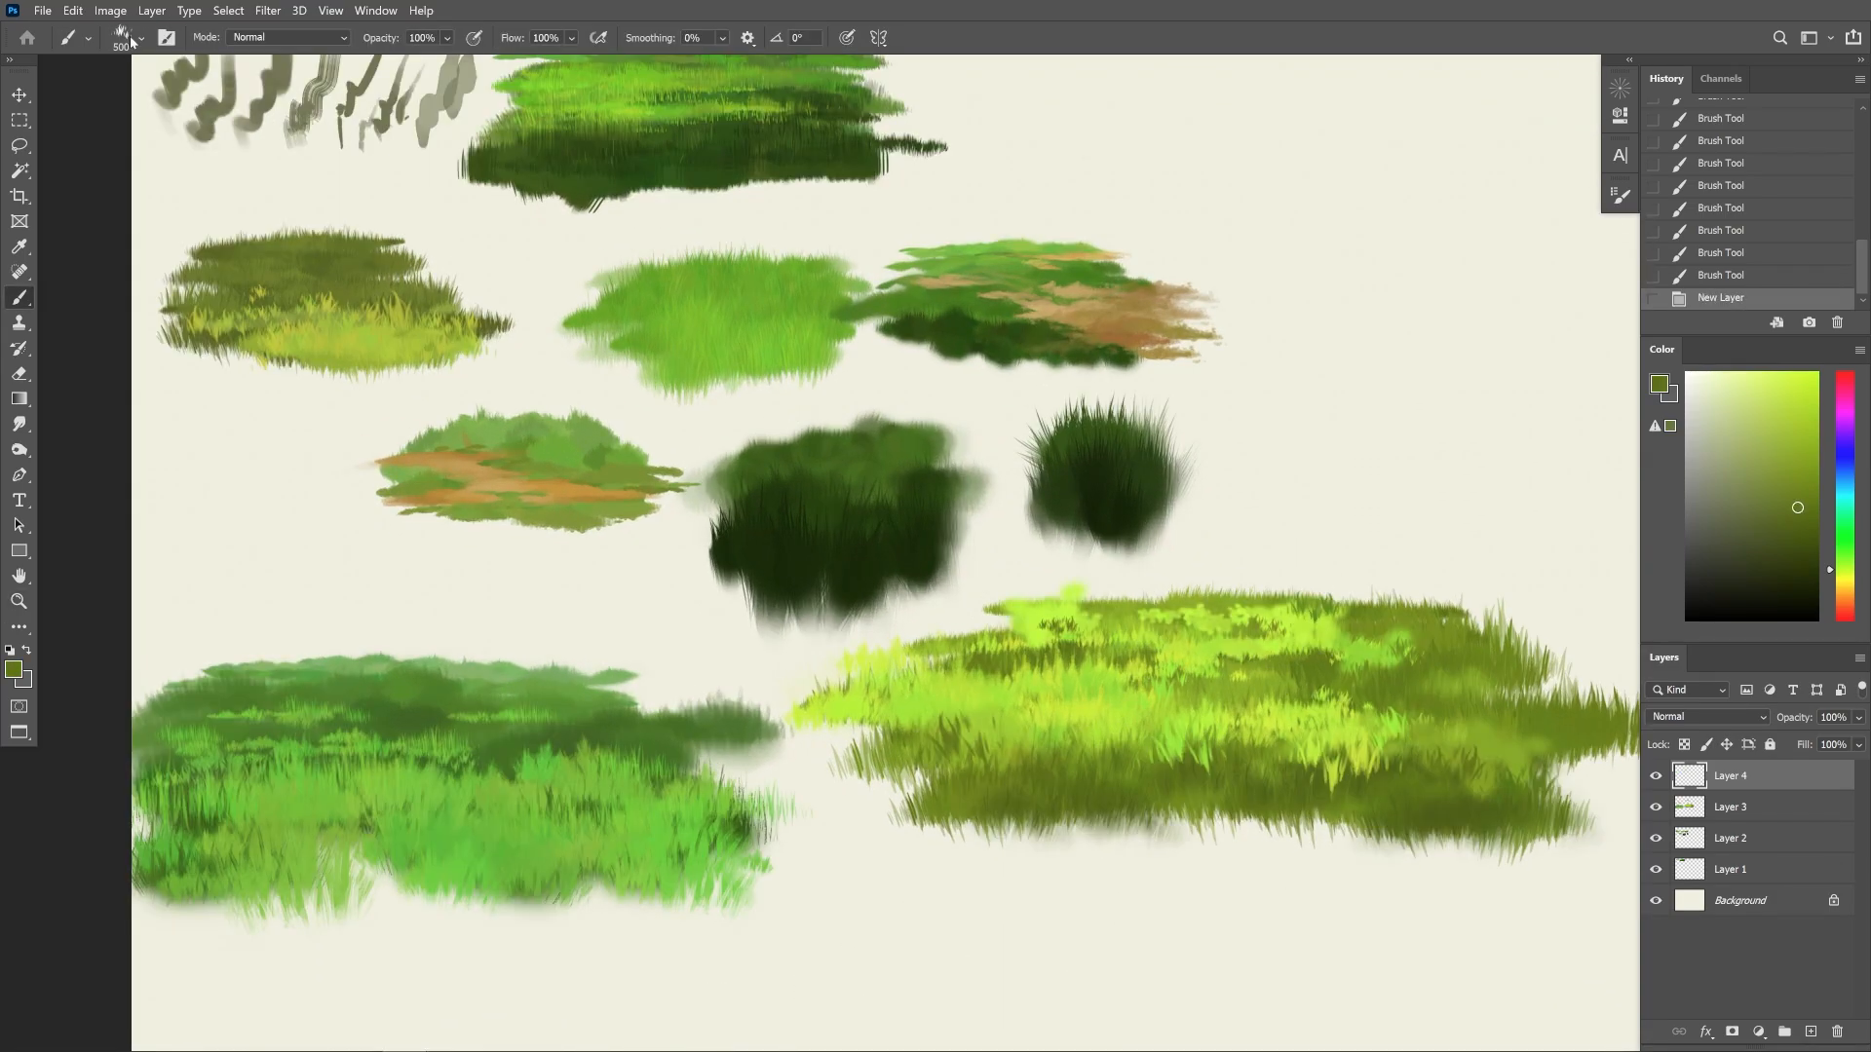
left_click(141, 38)
scroll(201, 284, "up", 2)
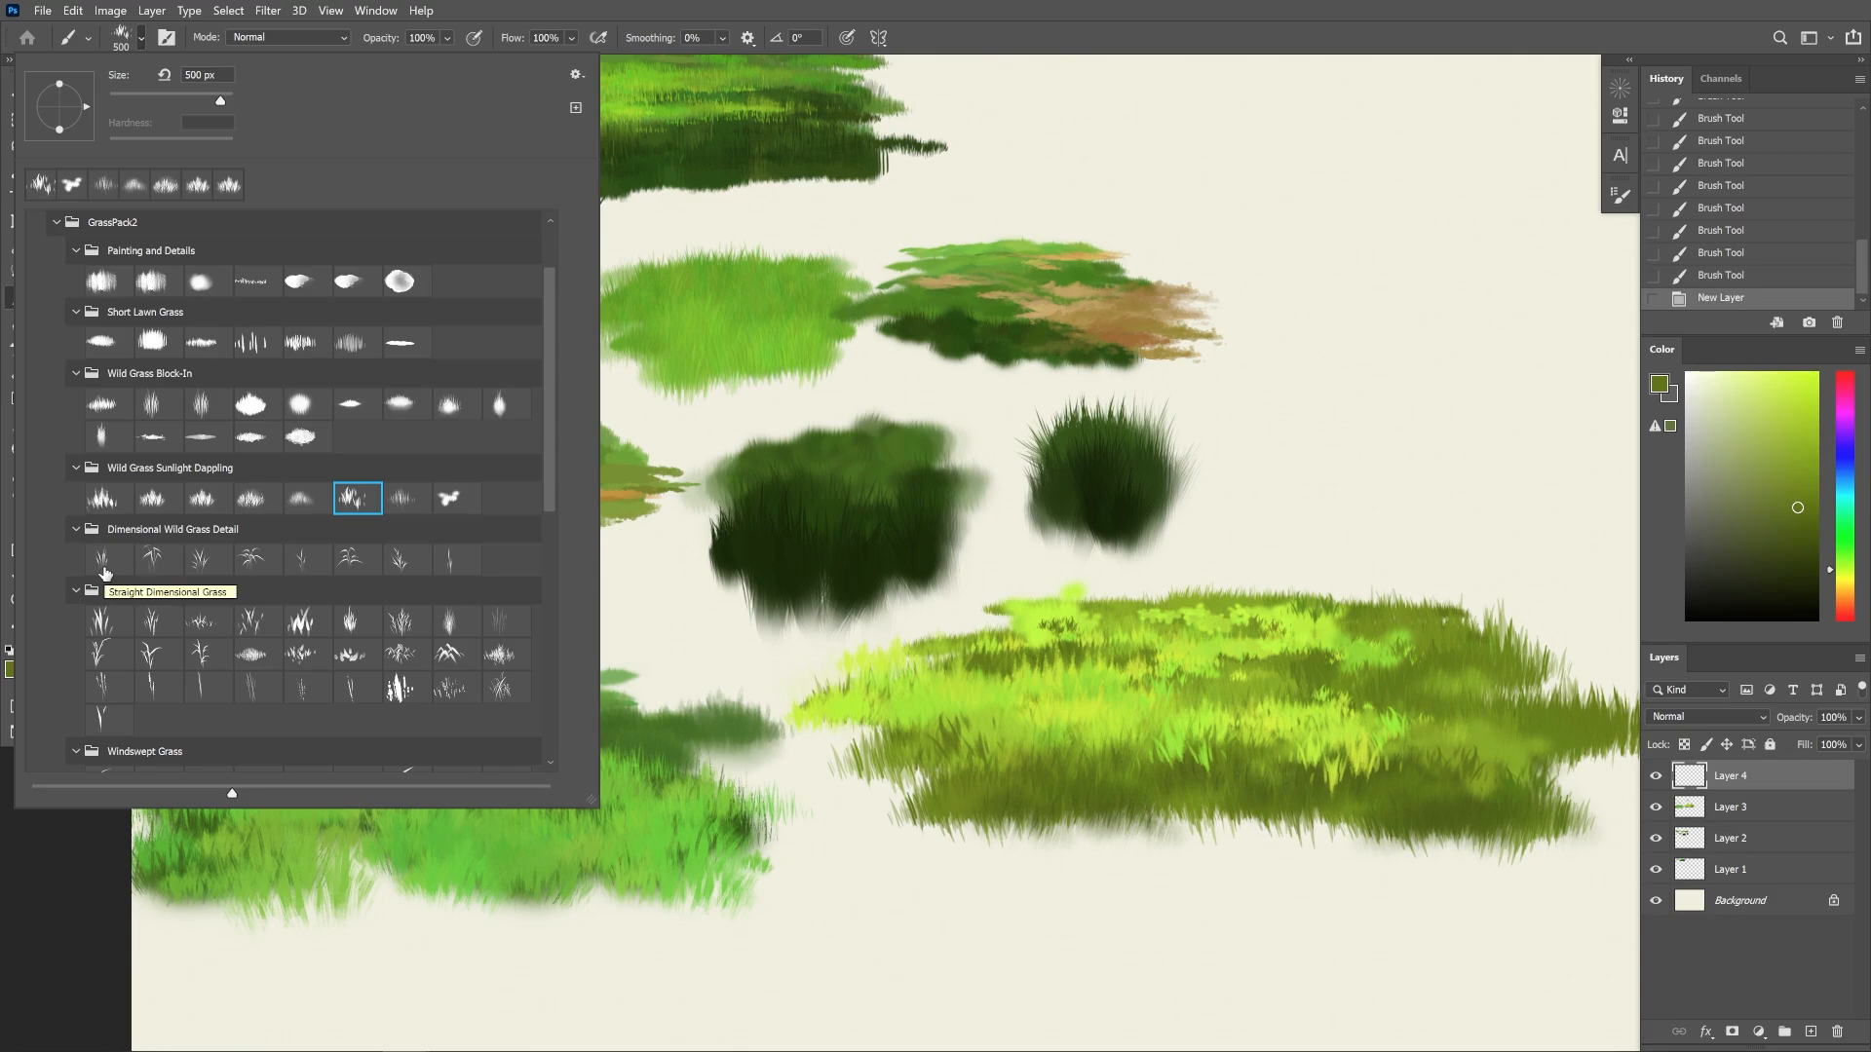
left_click(1491, 401)
key("ctrl+z")
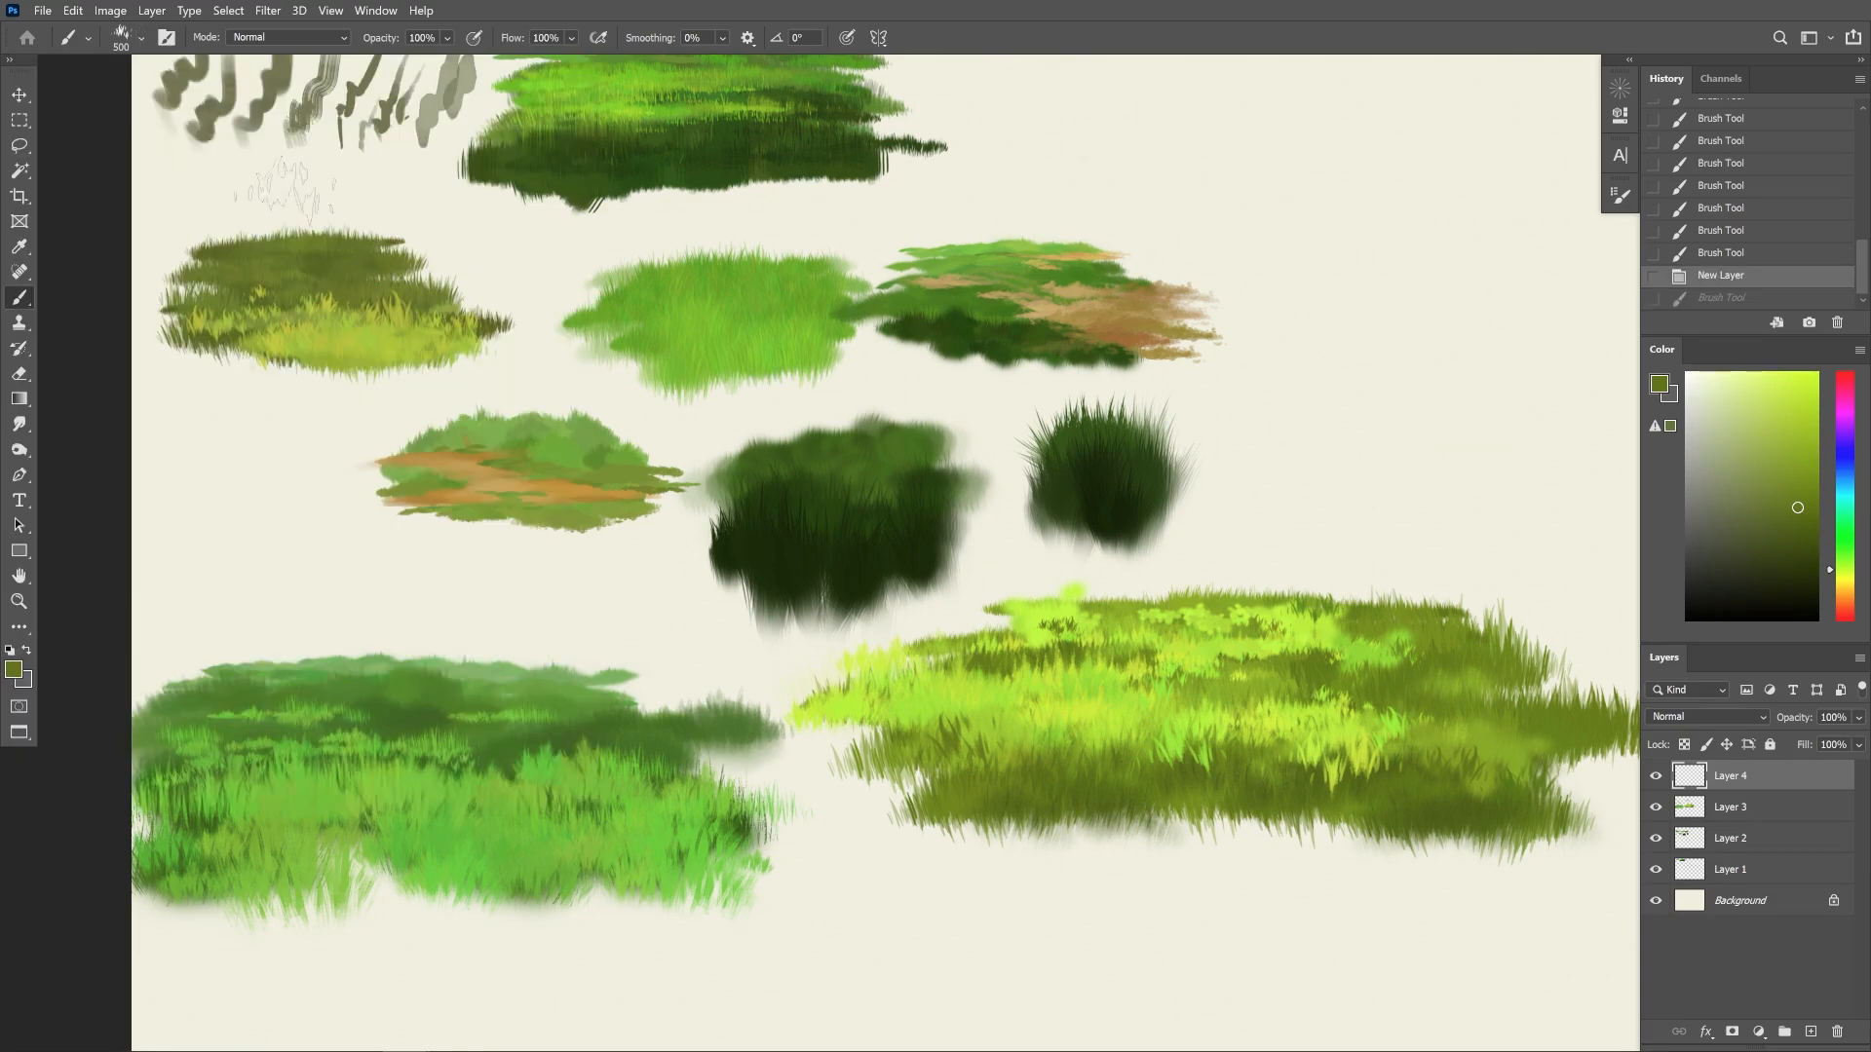
Choose the Straight Dimensional Grass brush and stamp upright blades in a sampled green over the large dark clump
left_click(141, 38)
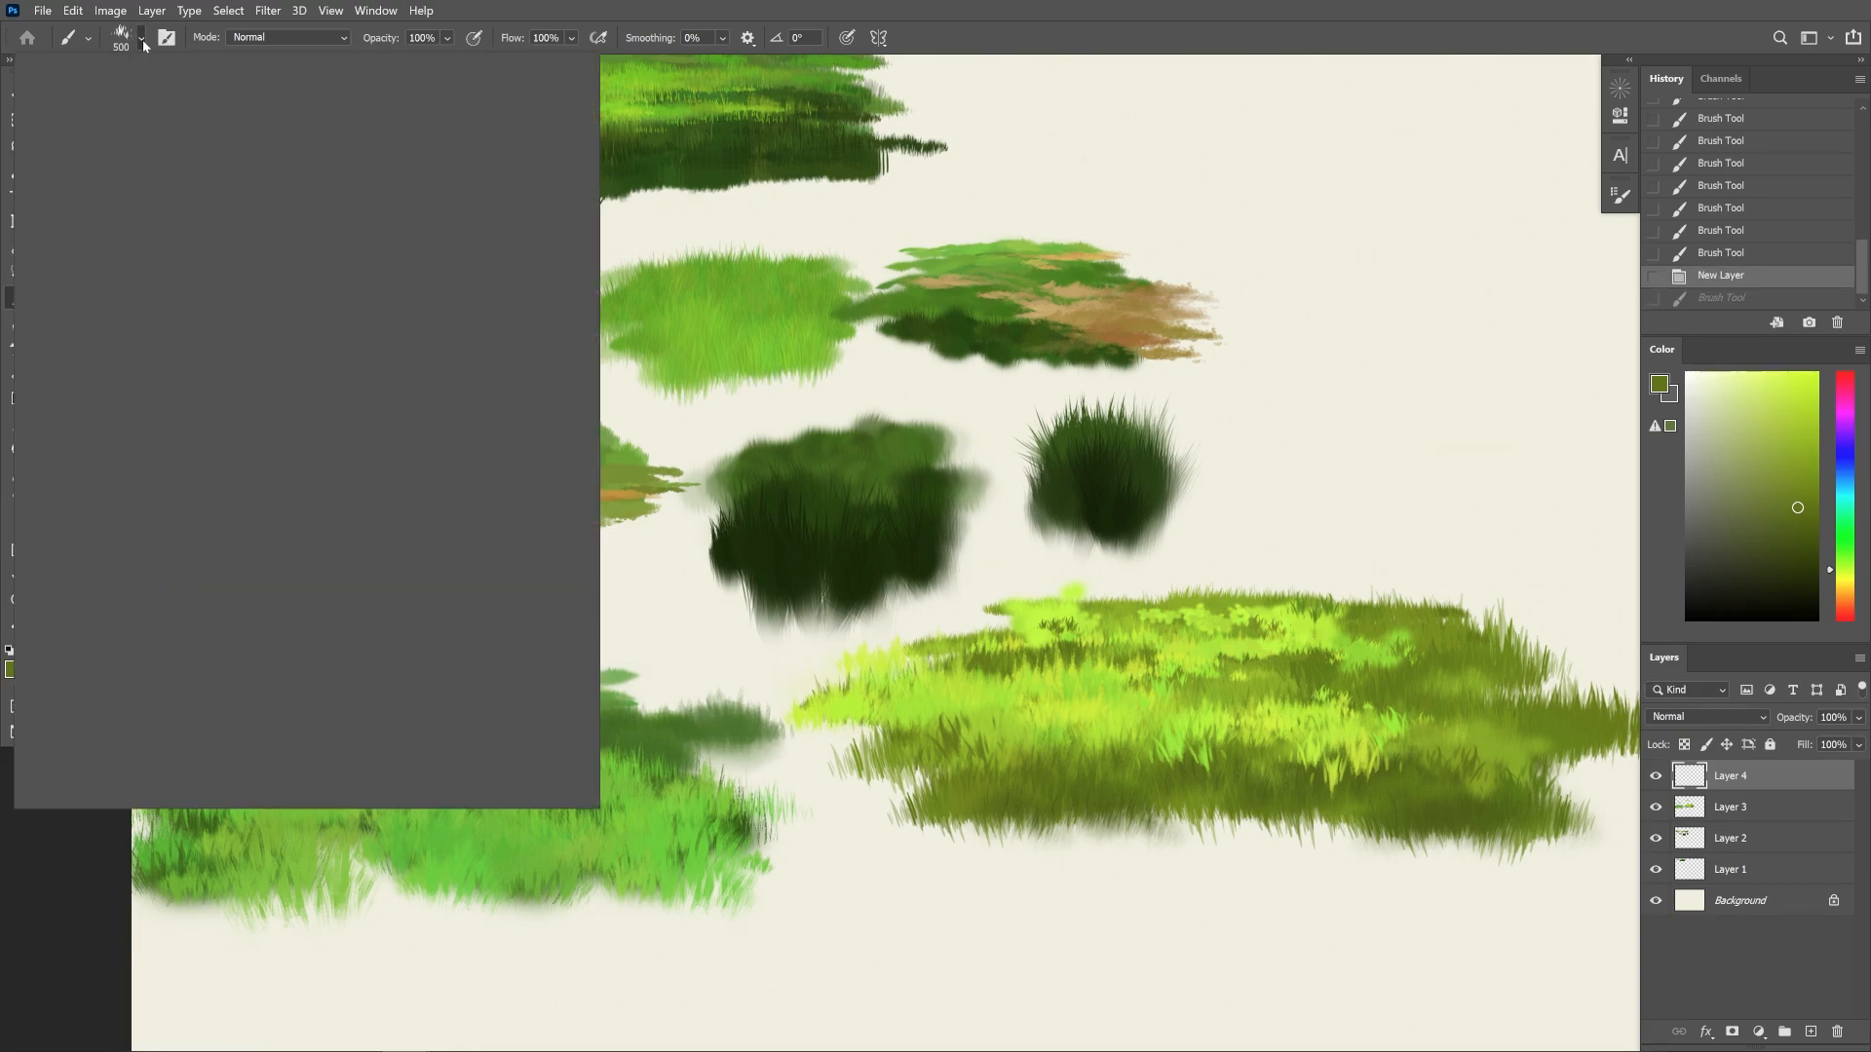
left_click(877, 443, "alt")
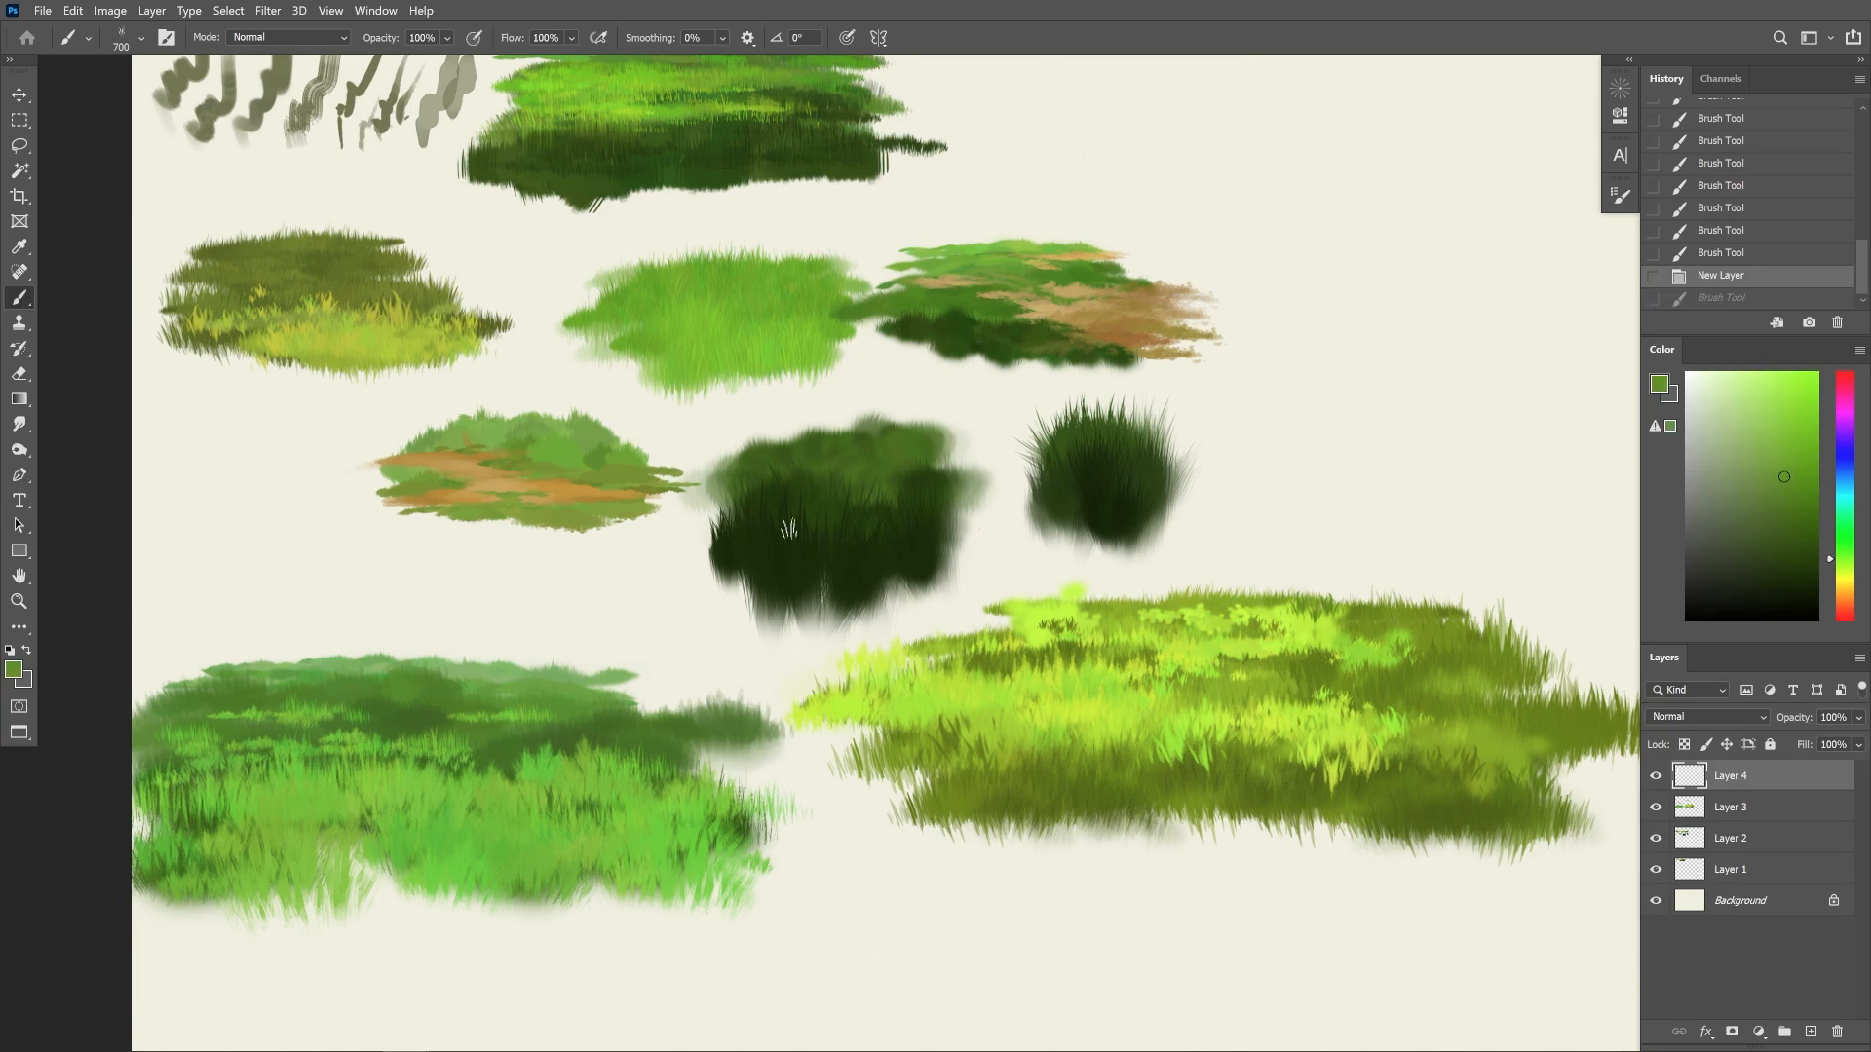
key("]")
left_click_drag(801, 548, 918, 535)
key("z")
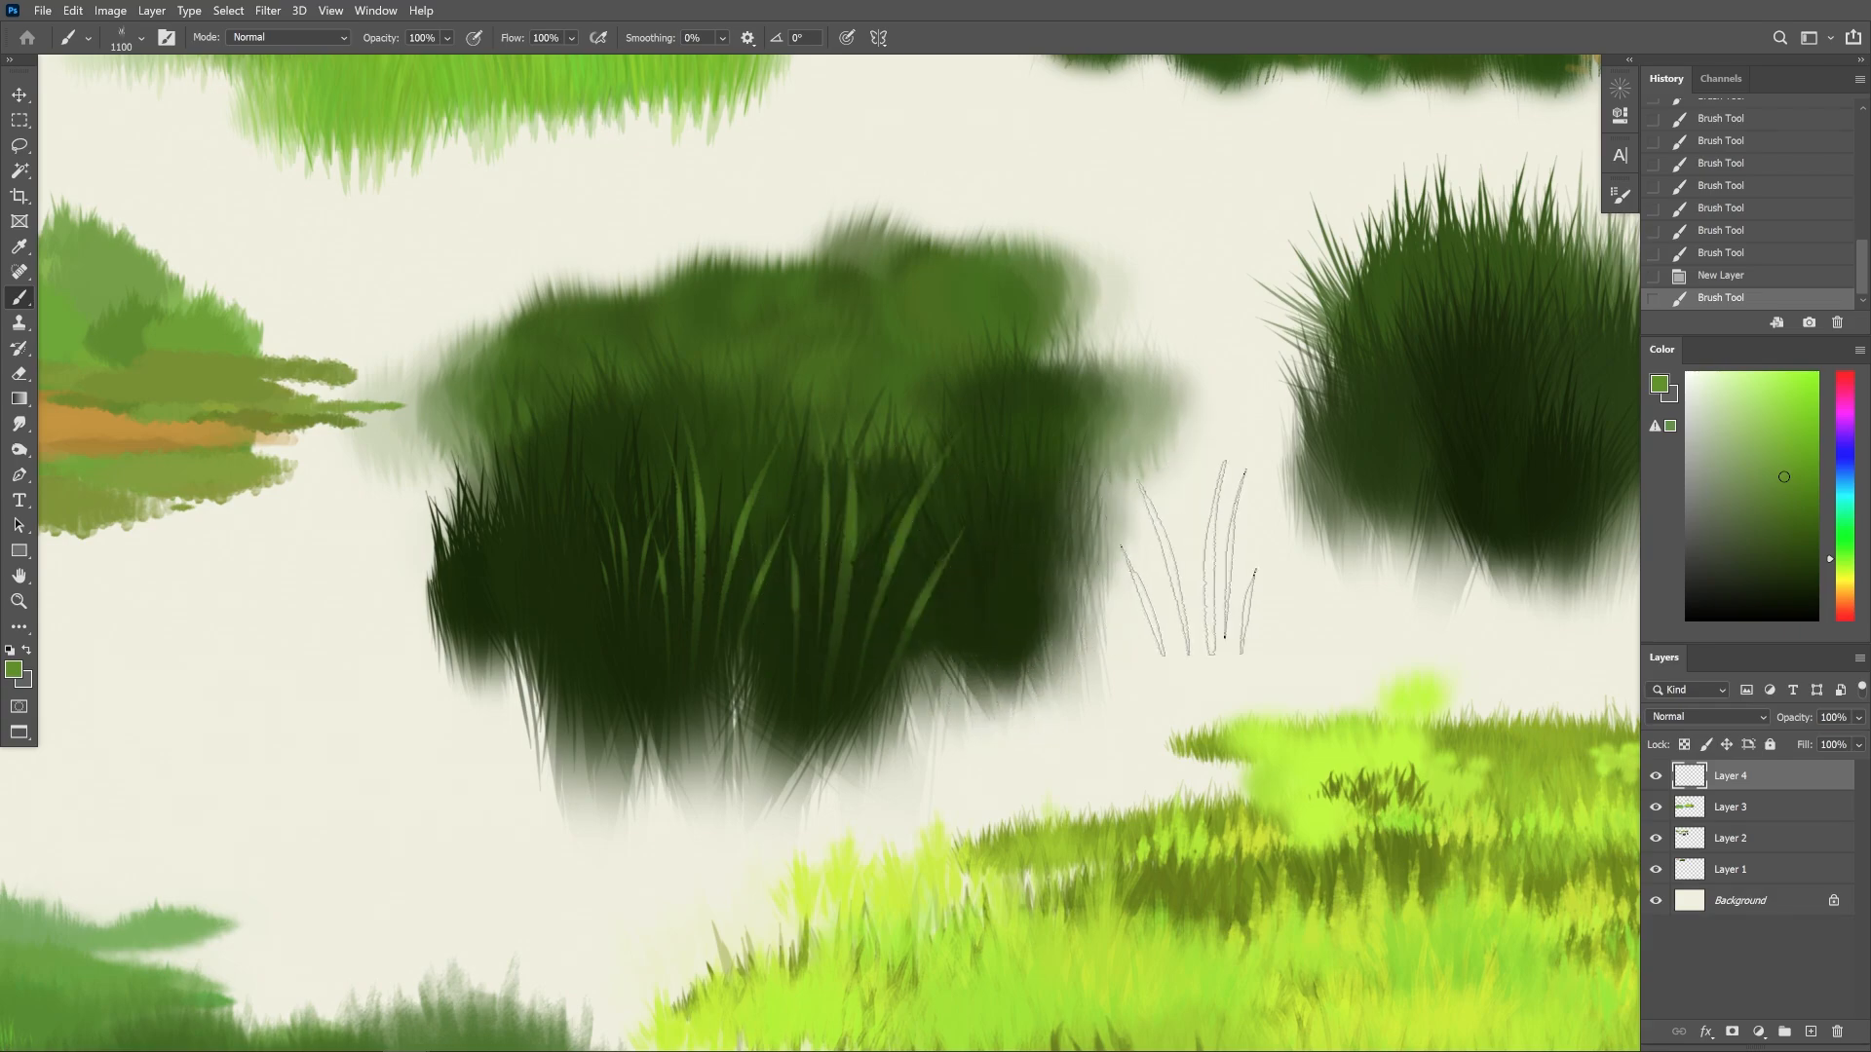
key("ctrl+z")
left_click(1220, 560)
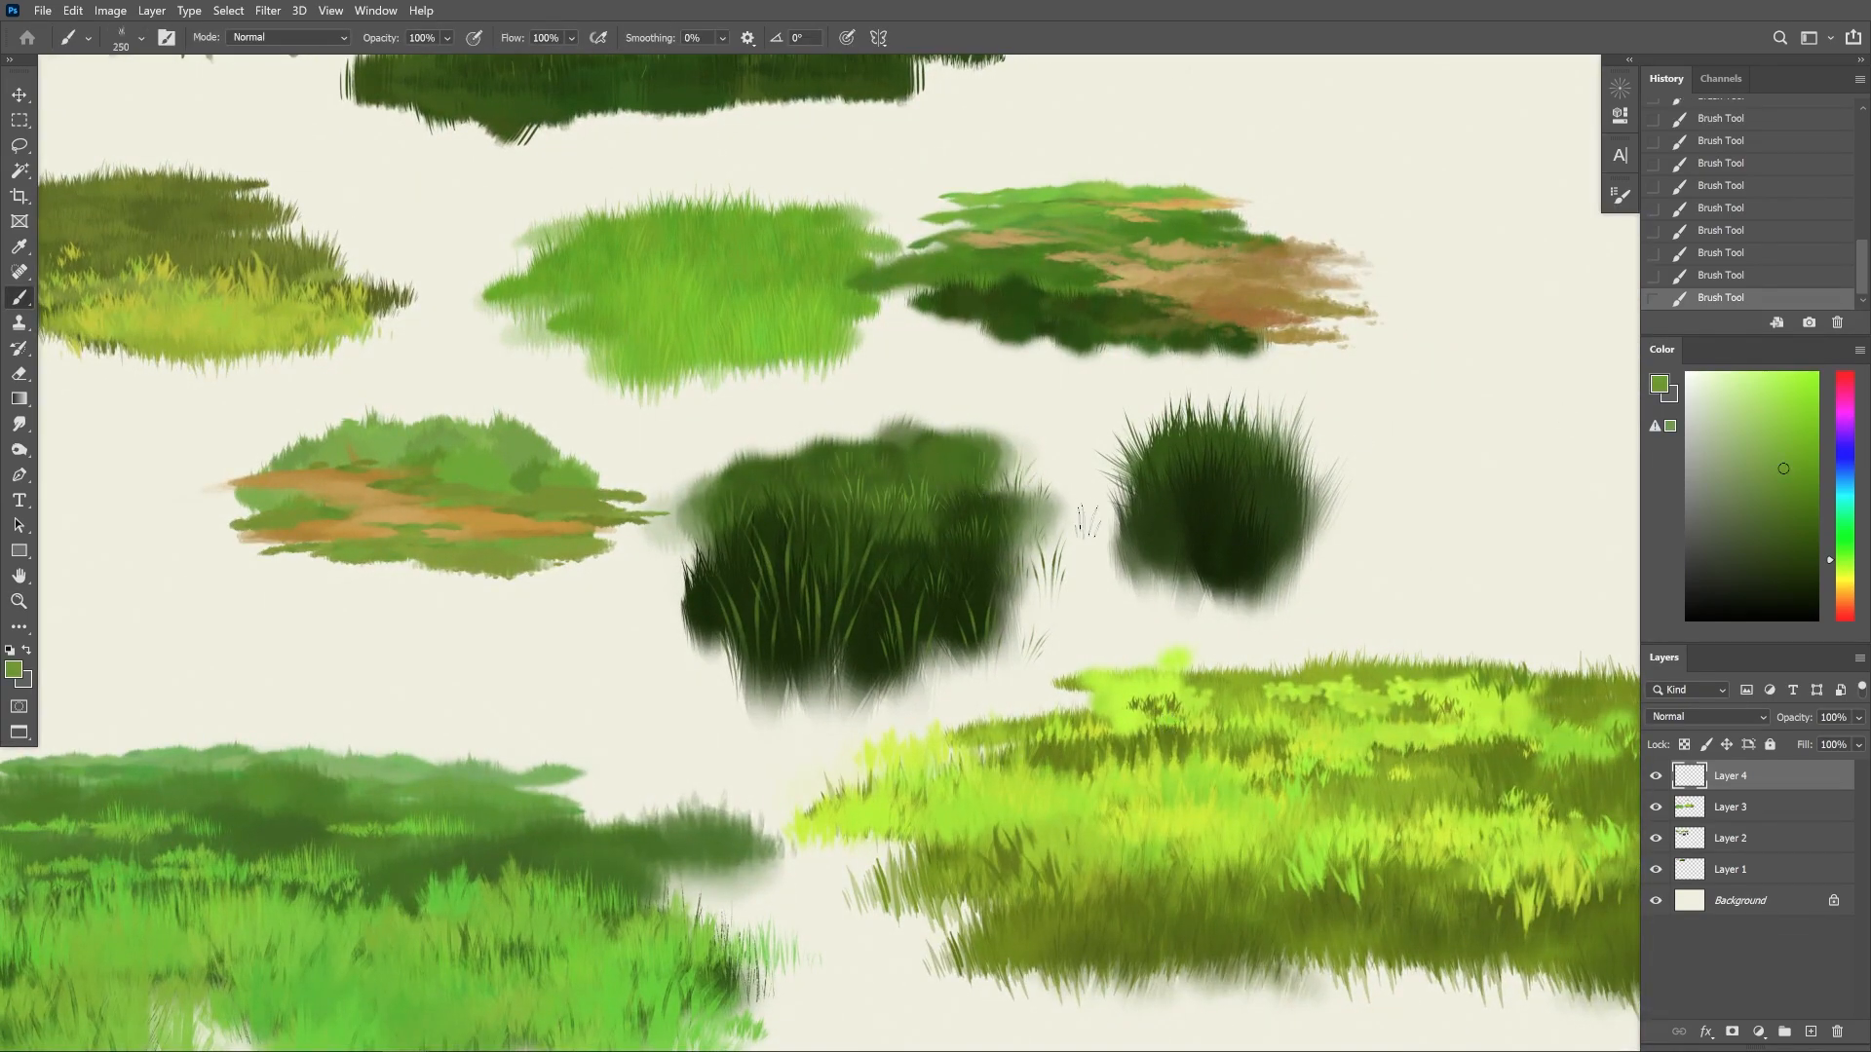
mouse_move(1233, 758)
left_mouse_down()
mouse_move(1208, 780)
mouse_move(1220, 791)
left_mouse_up()
Choose the second Dimensional Wild Grass Detail brush, enlarge it to 1000 px and stamp bent green blades across the large dark clump
left_click(141, 37)
left_click(165, 555)
left_click(1016, 614)
key("ctrl+z")
key("bracketright")
key("bracketright")
key("bracketright")
key("bracketright")
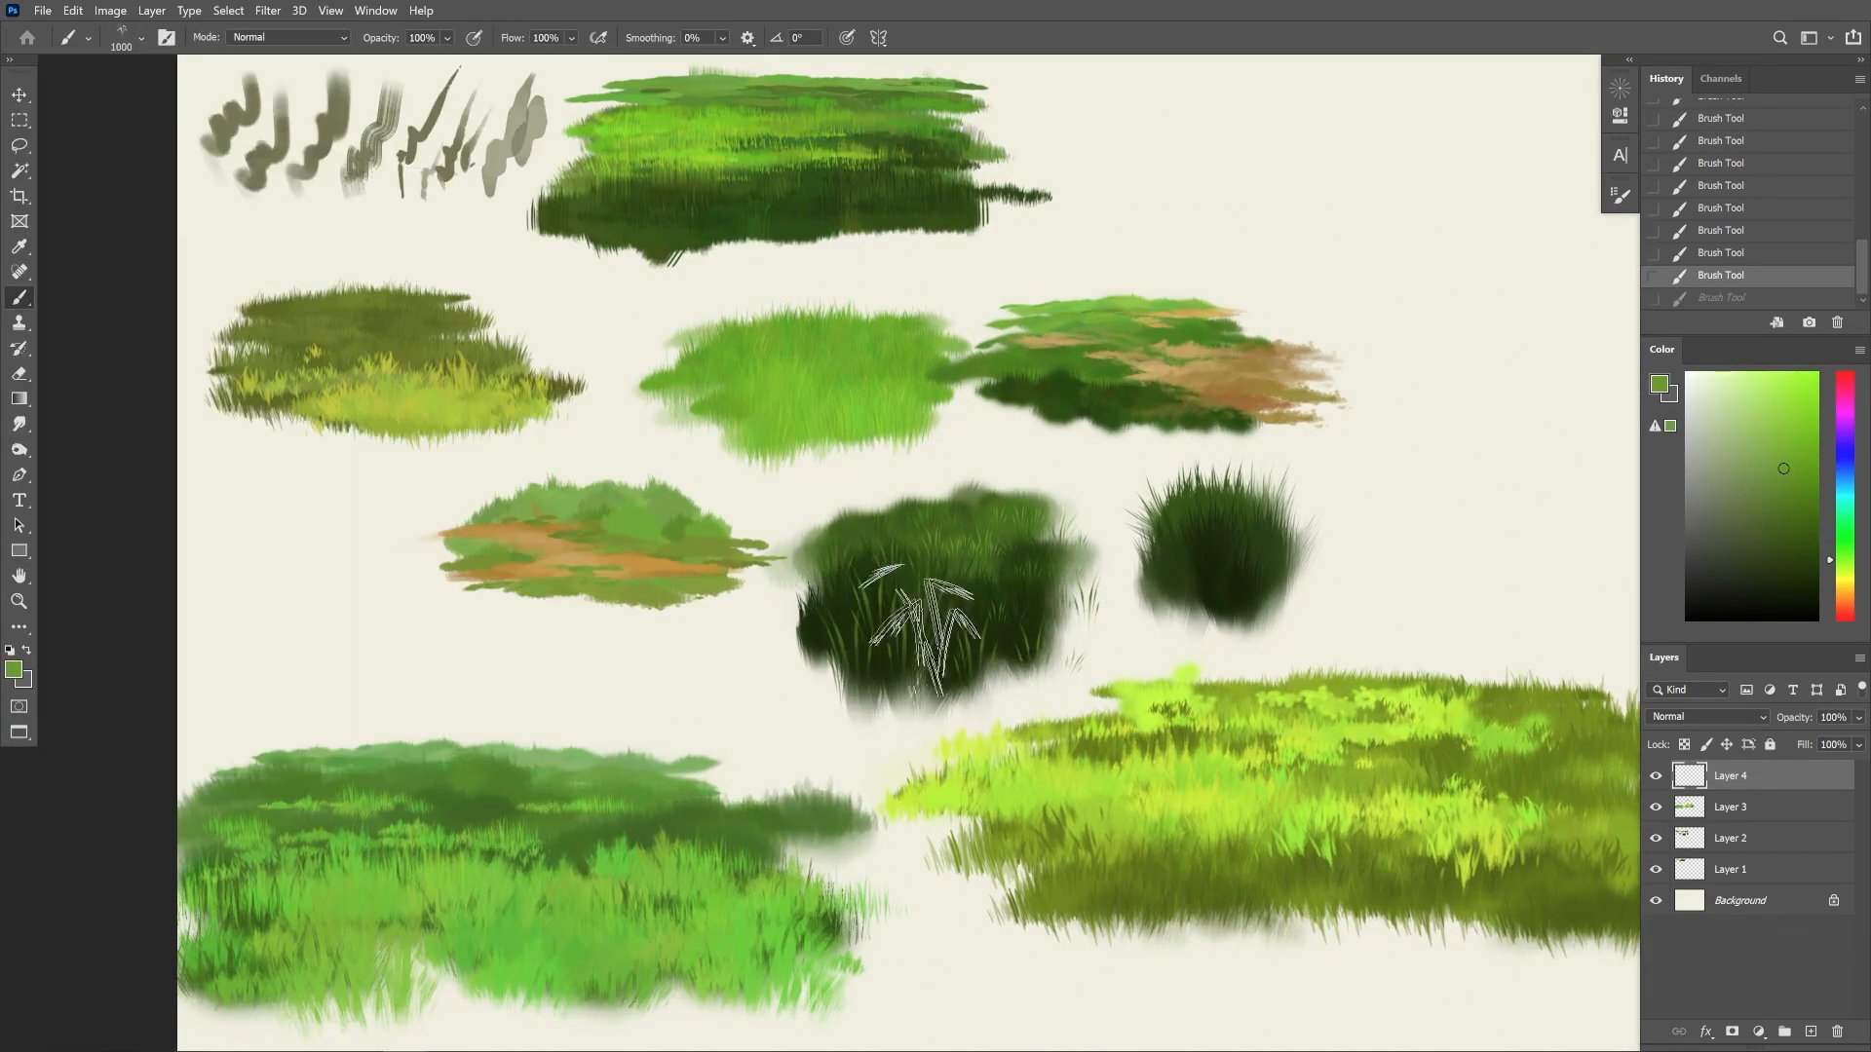
left_click(898, 624)
left_click(1016, 616)
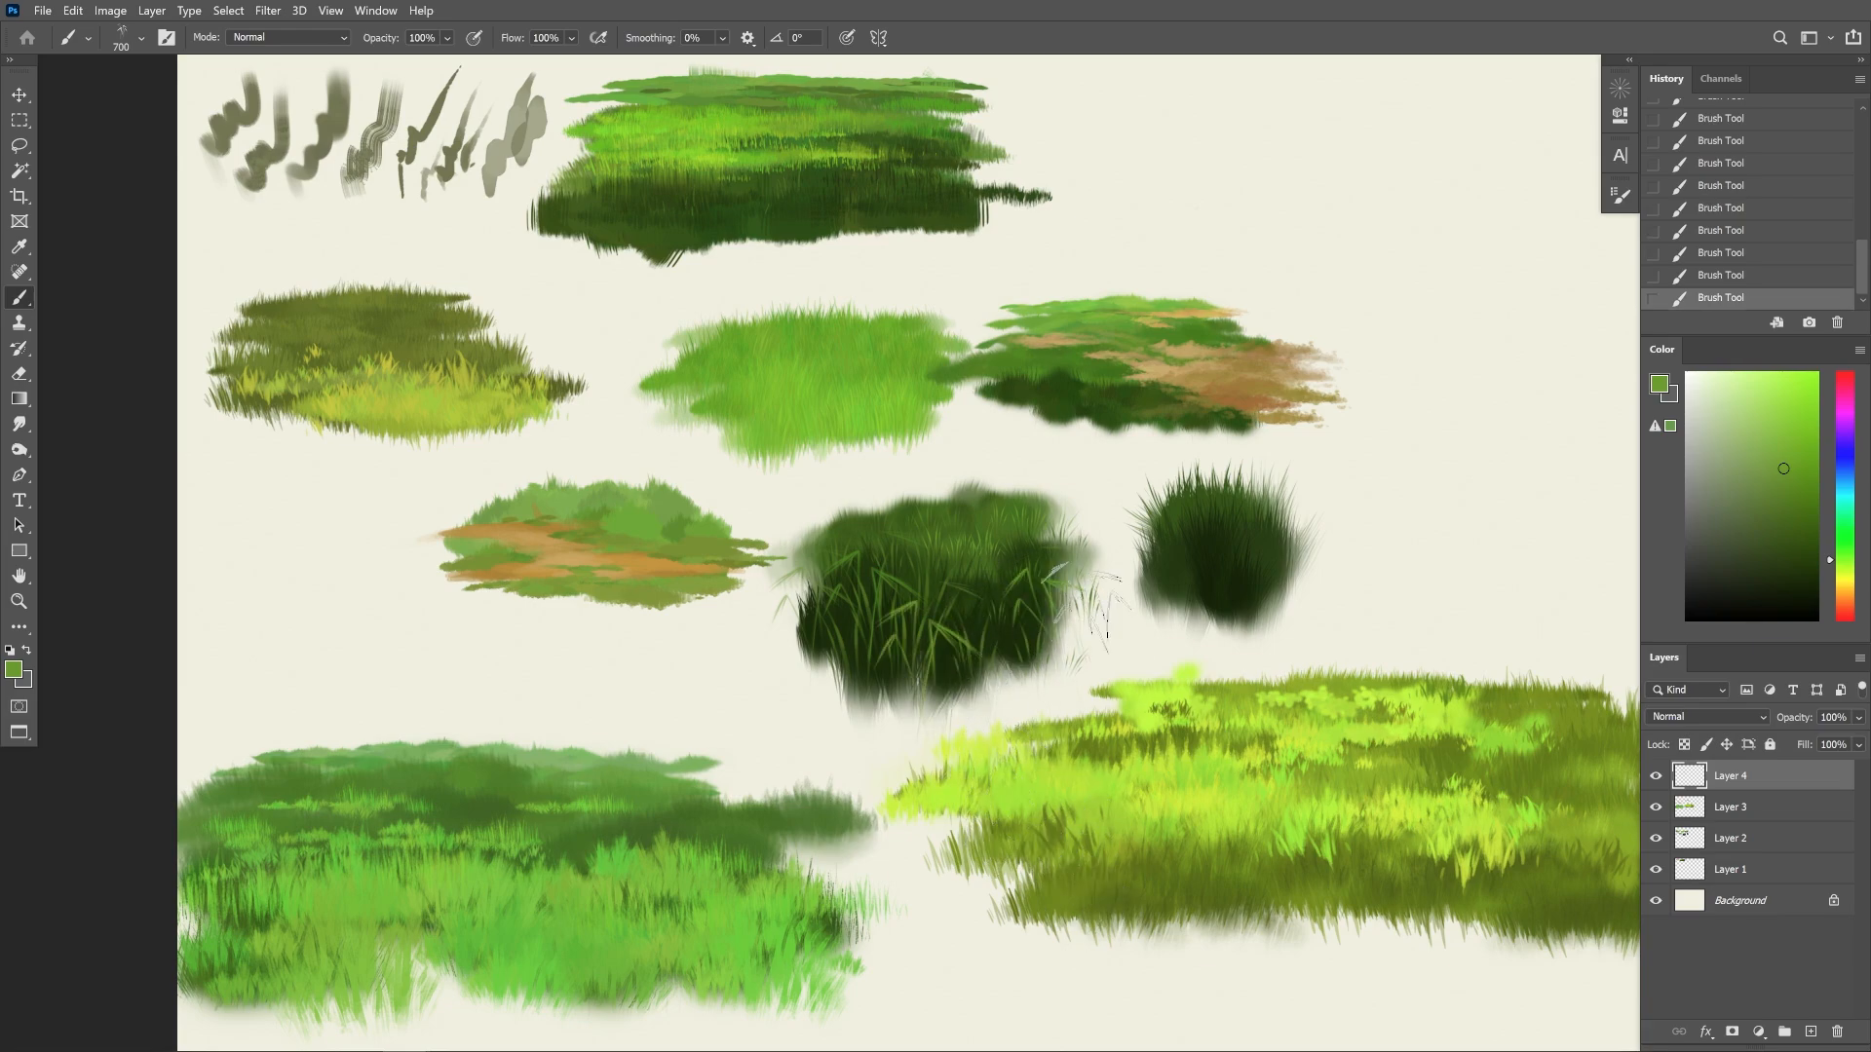
Choose the third Dimensional Wild Grass Detail brush and stamp blades on the small dark clump, shifting the hue to a purer green
left_click(142, 37)
left_click(220, 559)
left_click(1257, 558)
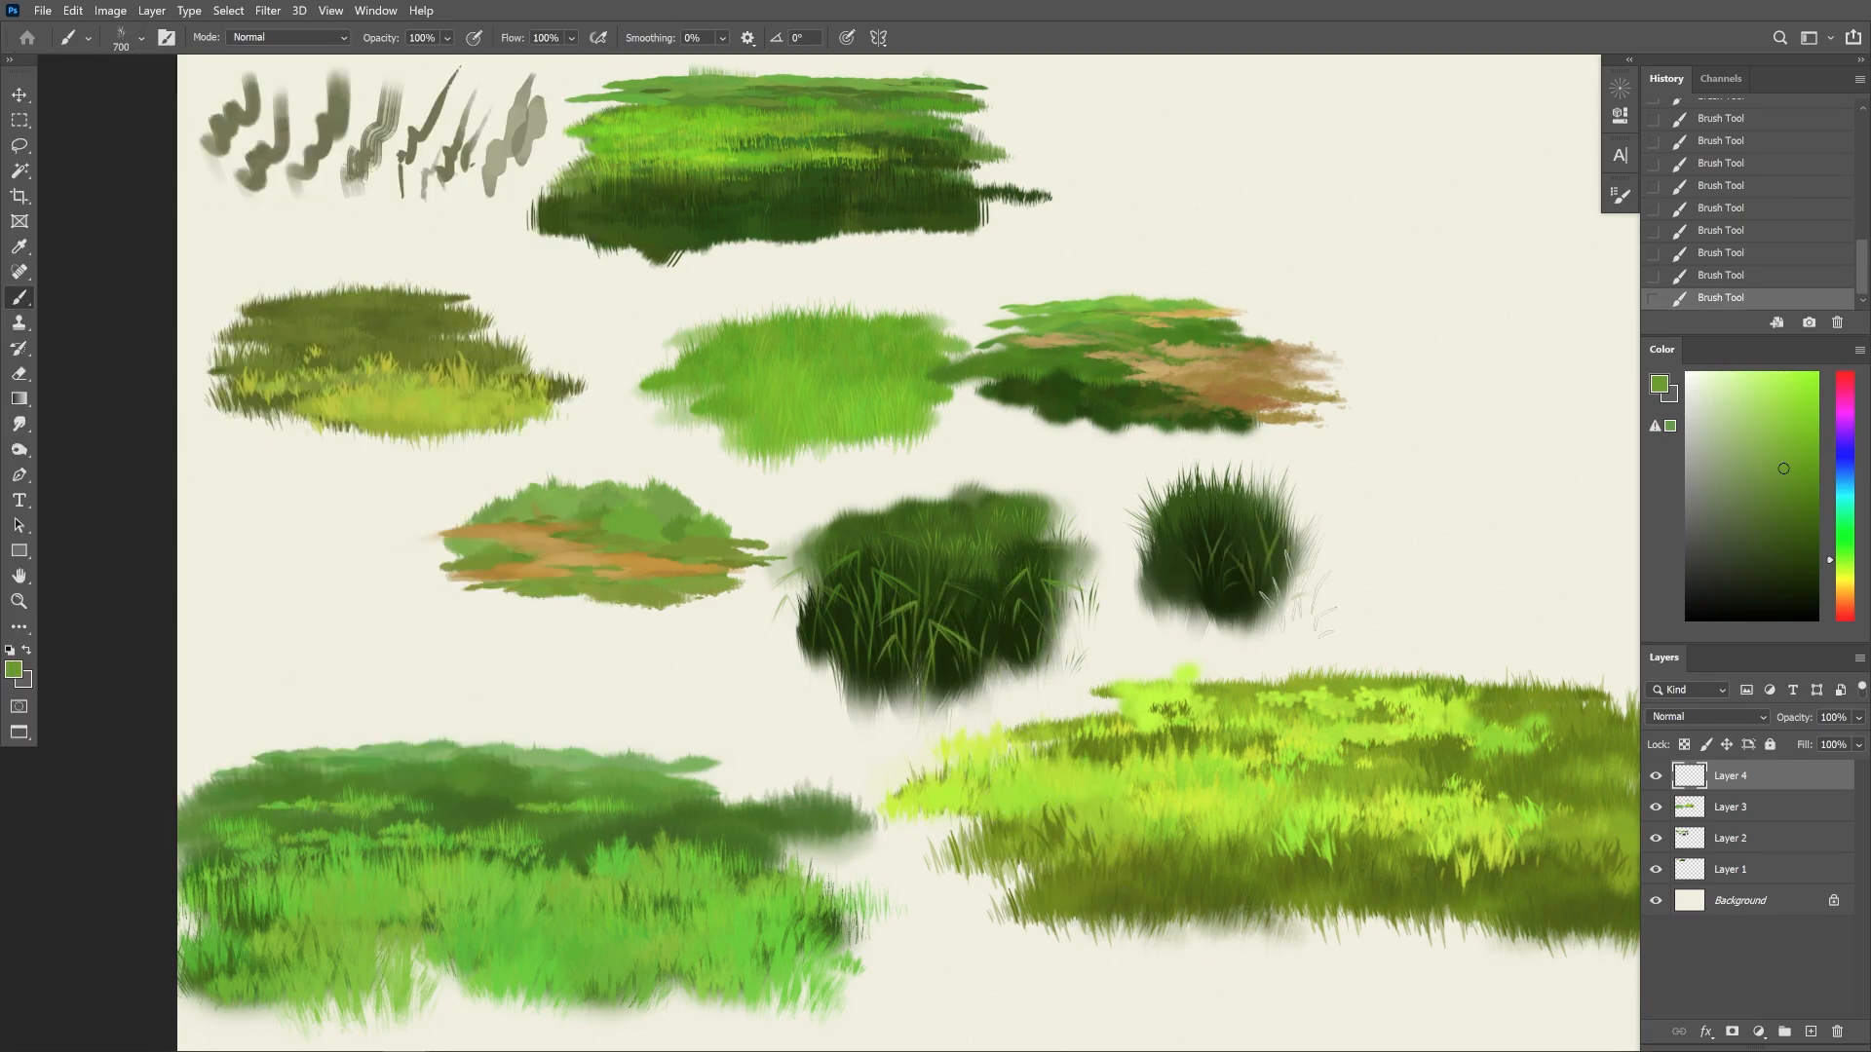
key("ctrl+z")
left_click(1174, 573)
left_click(1239, 558)
left_click(1844, 545)
left_click(1239, 575)
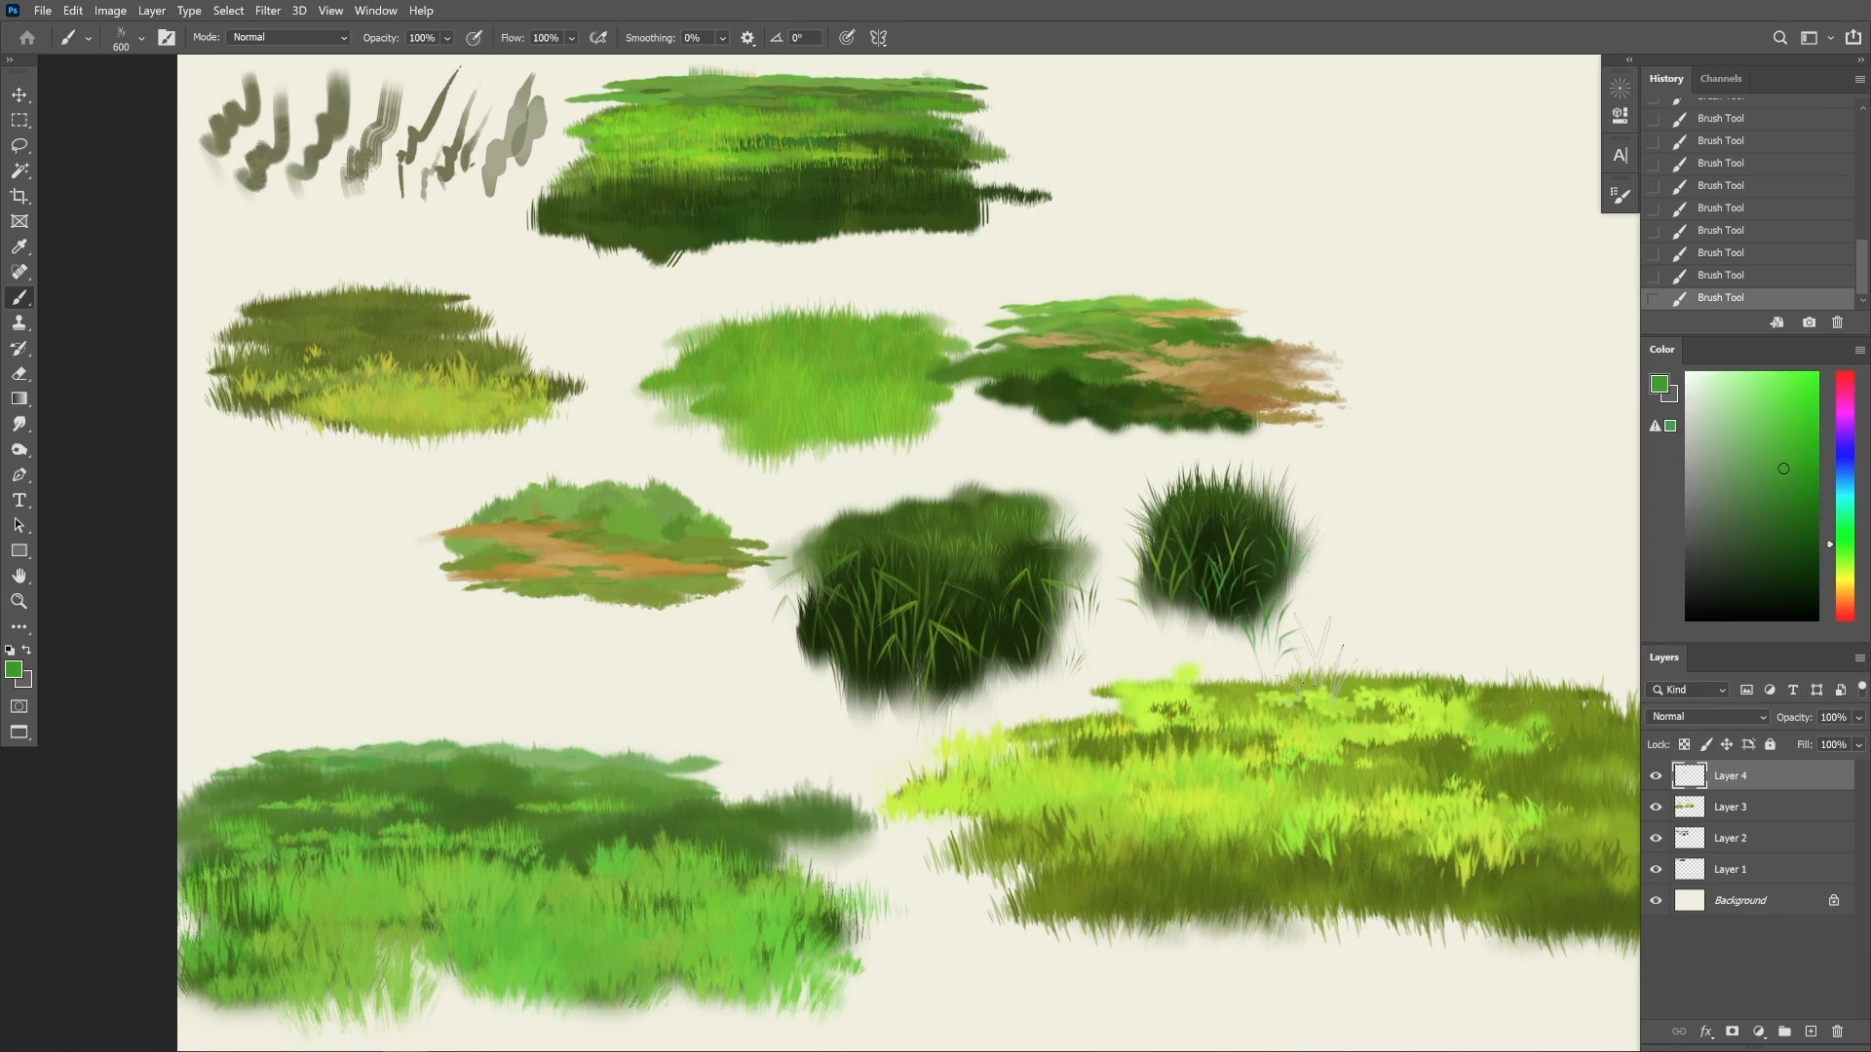
Darken the lower part of the bright green clump and stamp light green arching blades over it, reducing the brush to 250 px
key("ctrl+space")
left_click_drag(797, 351, 877, 352)
left_click(141, 37)
left_click_drag(702, 467, 1023, 439)
left_click(1779, 408)
left_click(833, 478)
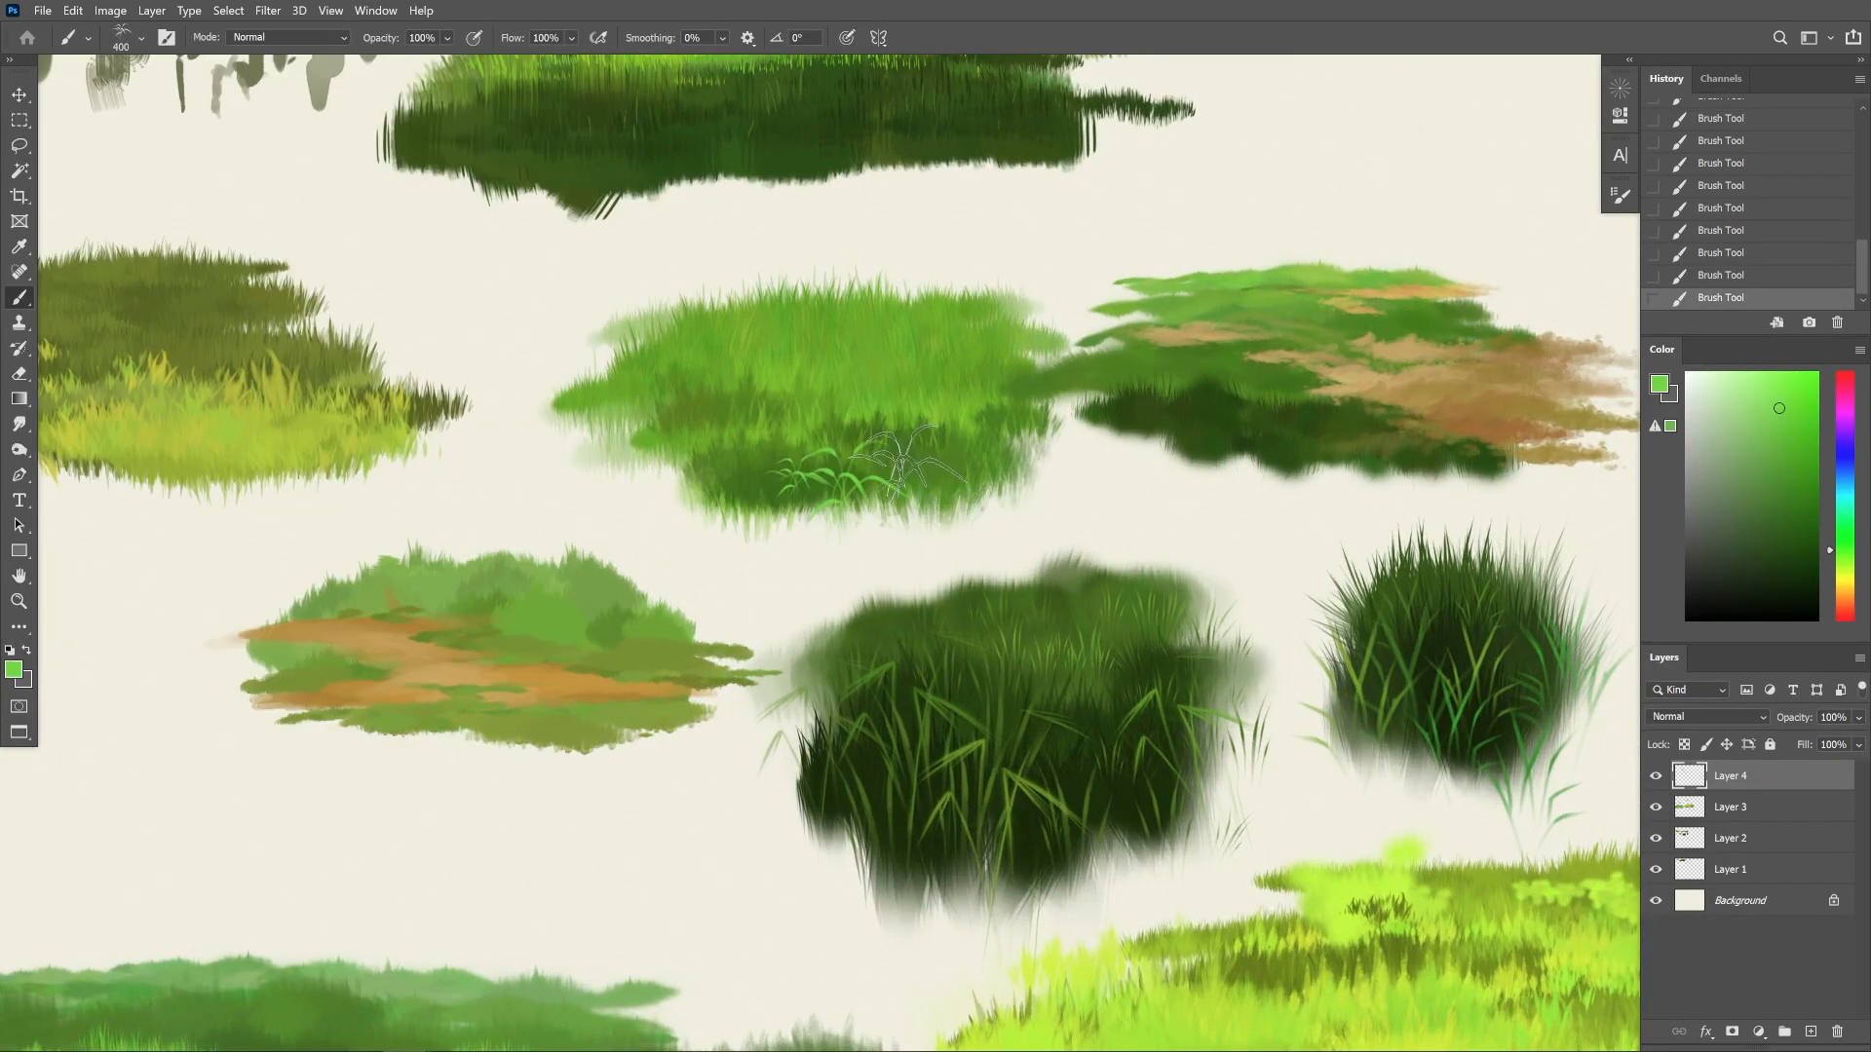
left_click(979, 446)
key("bracketleft")
left_click(746, 468)
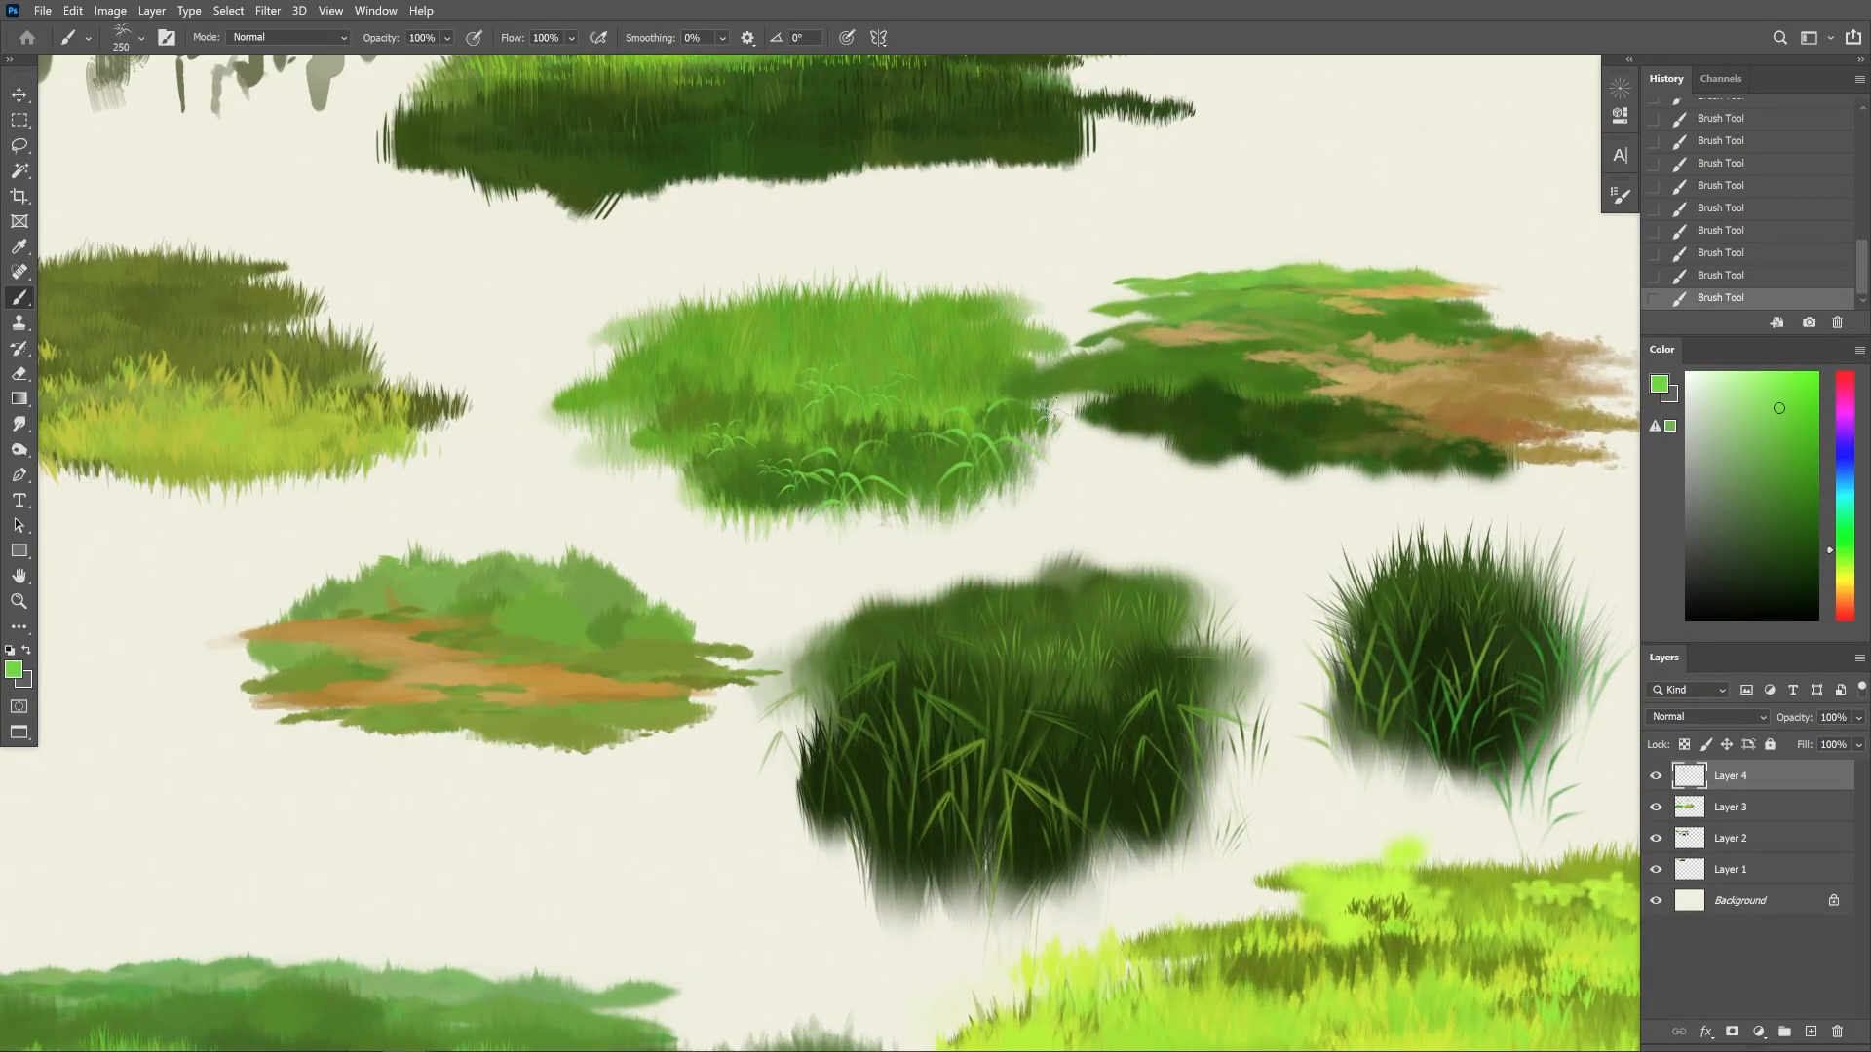
Choose the fifth Dimensional Wild Grass Detail brush and stamp smaller blades in a sampled green near the dirt path's dark grass
left_click(141, 37)
double_click(306, 559)
key("ctrl+z")
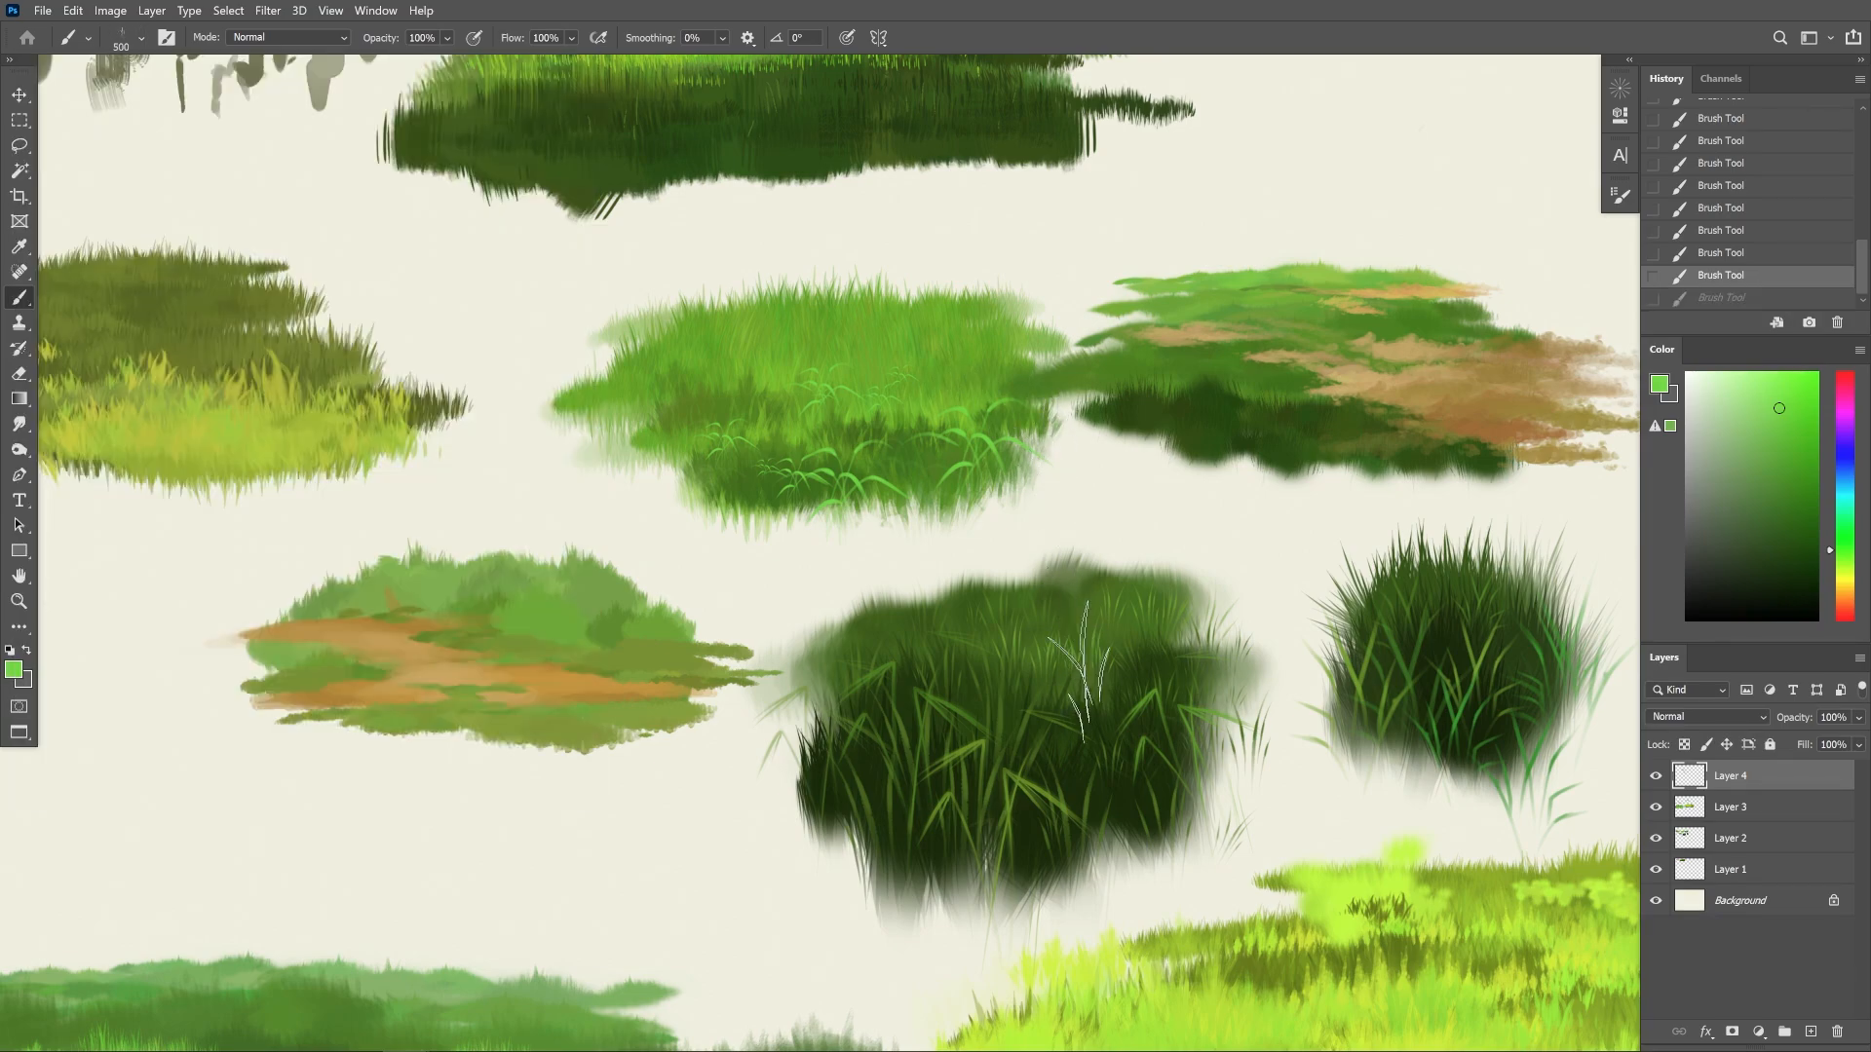
key("space")
mouse_move(907, 568)
left_mouse_down()
mouse_move(920, 586)
mouse_move(895, 594)
left_mouse_up()
left_click(1014, 443, "alt")
key("bracketleft")
key("bracketleft")
left_click(1173, 440)
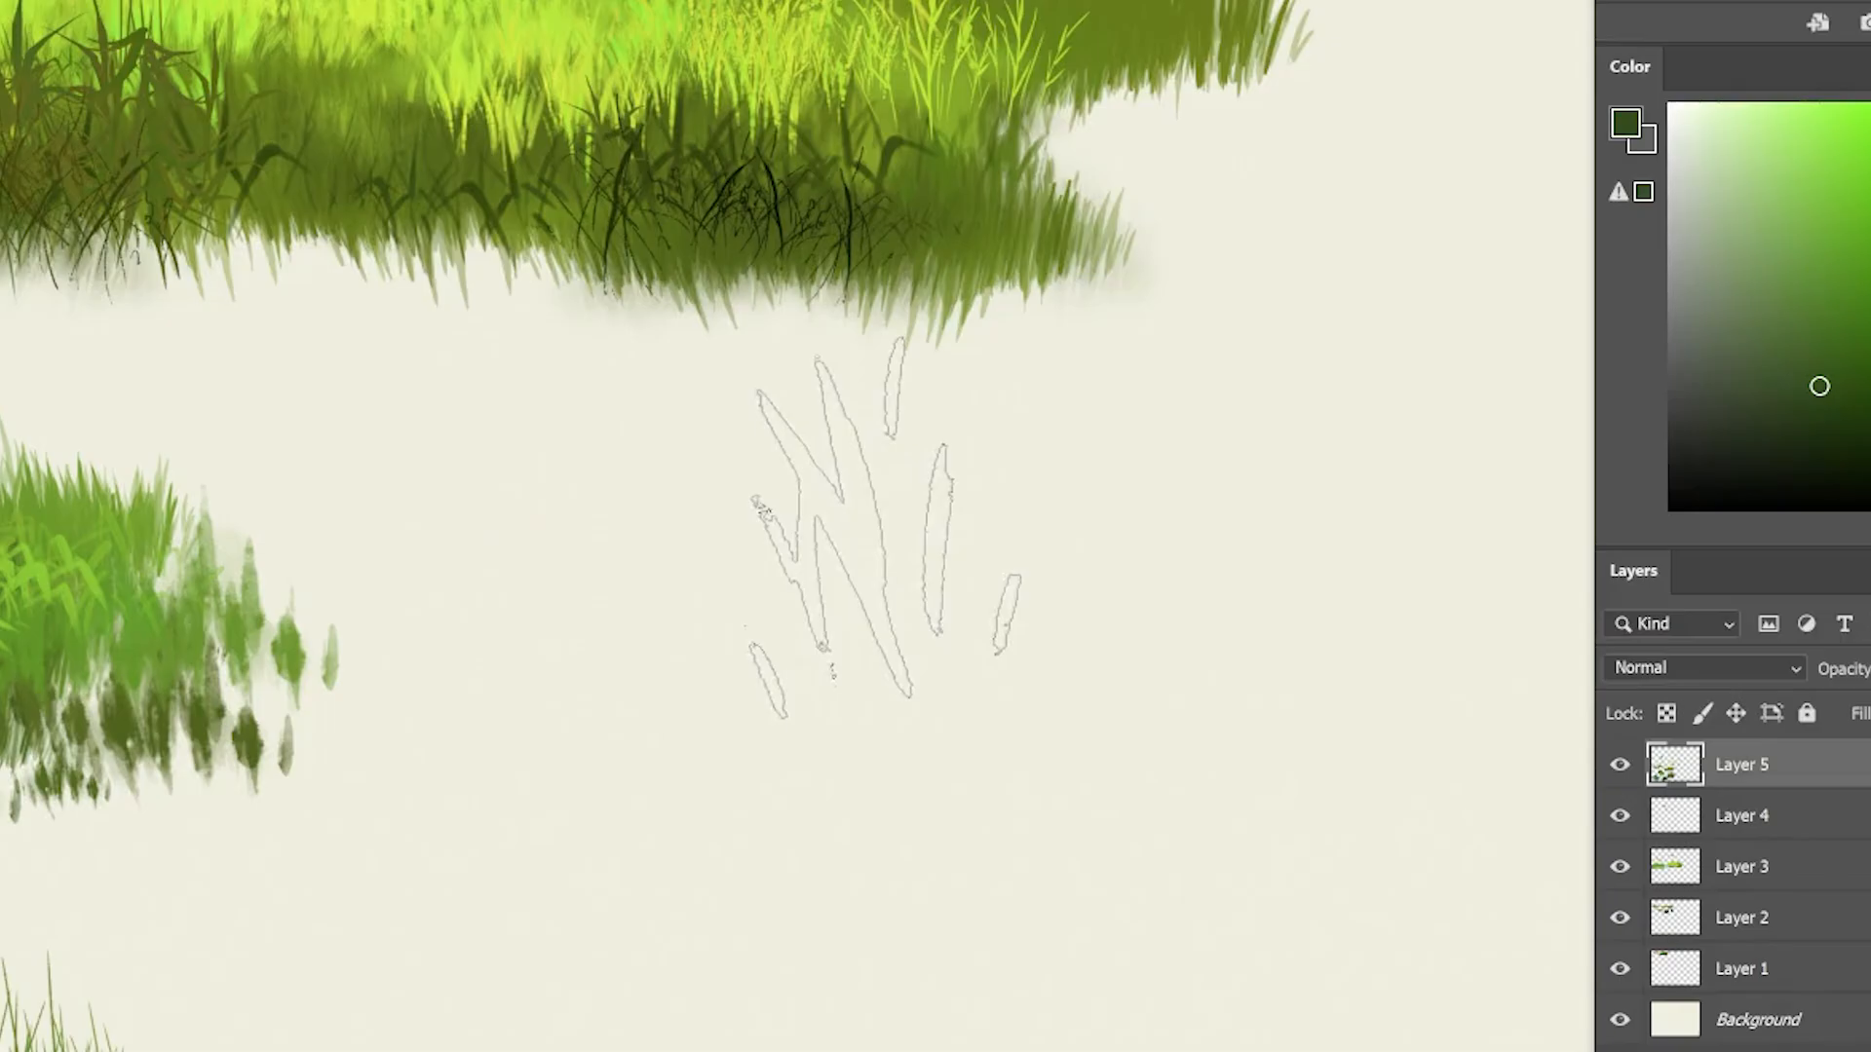
Sample Wild Grass Detail brushes in dark green on the empty canvas, painting rows of short blades and tall spiky clumps
mouse_move(565, 497)
left_mouse_down()
mouse_move(955, 506)
mouse_move(1150, 487)
left_mouse_up()
left_click_drag(987, 424, 1033, 419)
left_click_drag(804, 624, 1116, 619)
mouse_move(1256, 594)
left_mouse_down()
mouse_move(1448, 594)
mouse_move(1384, 594)
left_mouse_up()
left_click_drag(1188, 682, 1490, 672)
left_click_drag(1287, 458, 1464, 497)
Sample more Wild Grass Detail brushes below, painting a dense fine tuft, faint thin blades and arching stalks in dark green
mouse_move(477, 762)
left_mouse_down()
mouse_move(775, 808)
mouse_move(979, 814)
left_mouse_up()
left_click_drag(1067, 780, 1120, 799)
left_click_drag(1194, 867, 1349, 865)
left_click_drag(1092, 916, 1384, 907)
left_click_drag(741, 780, 935, 770)
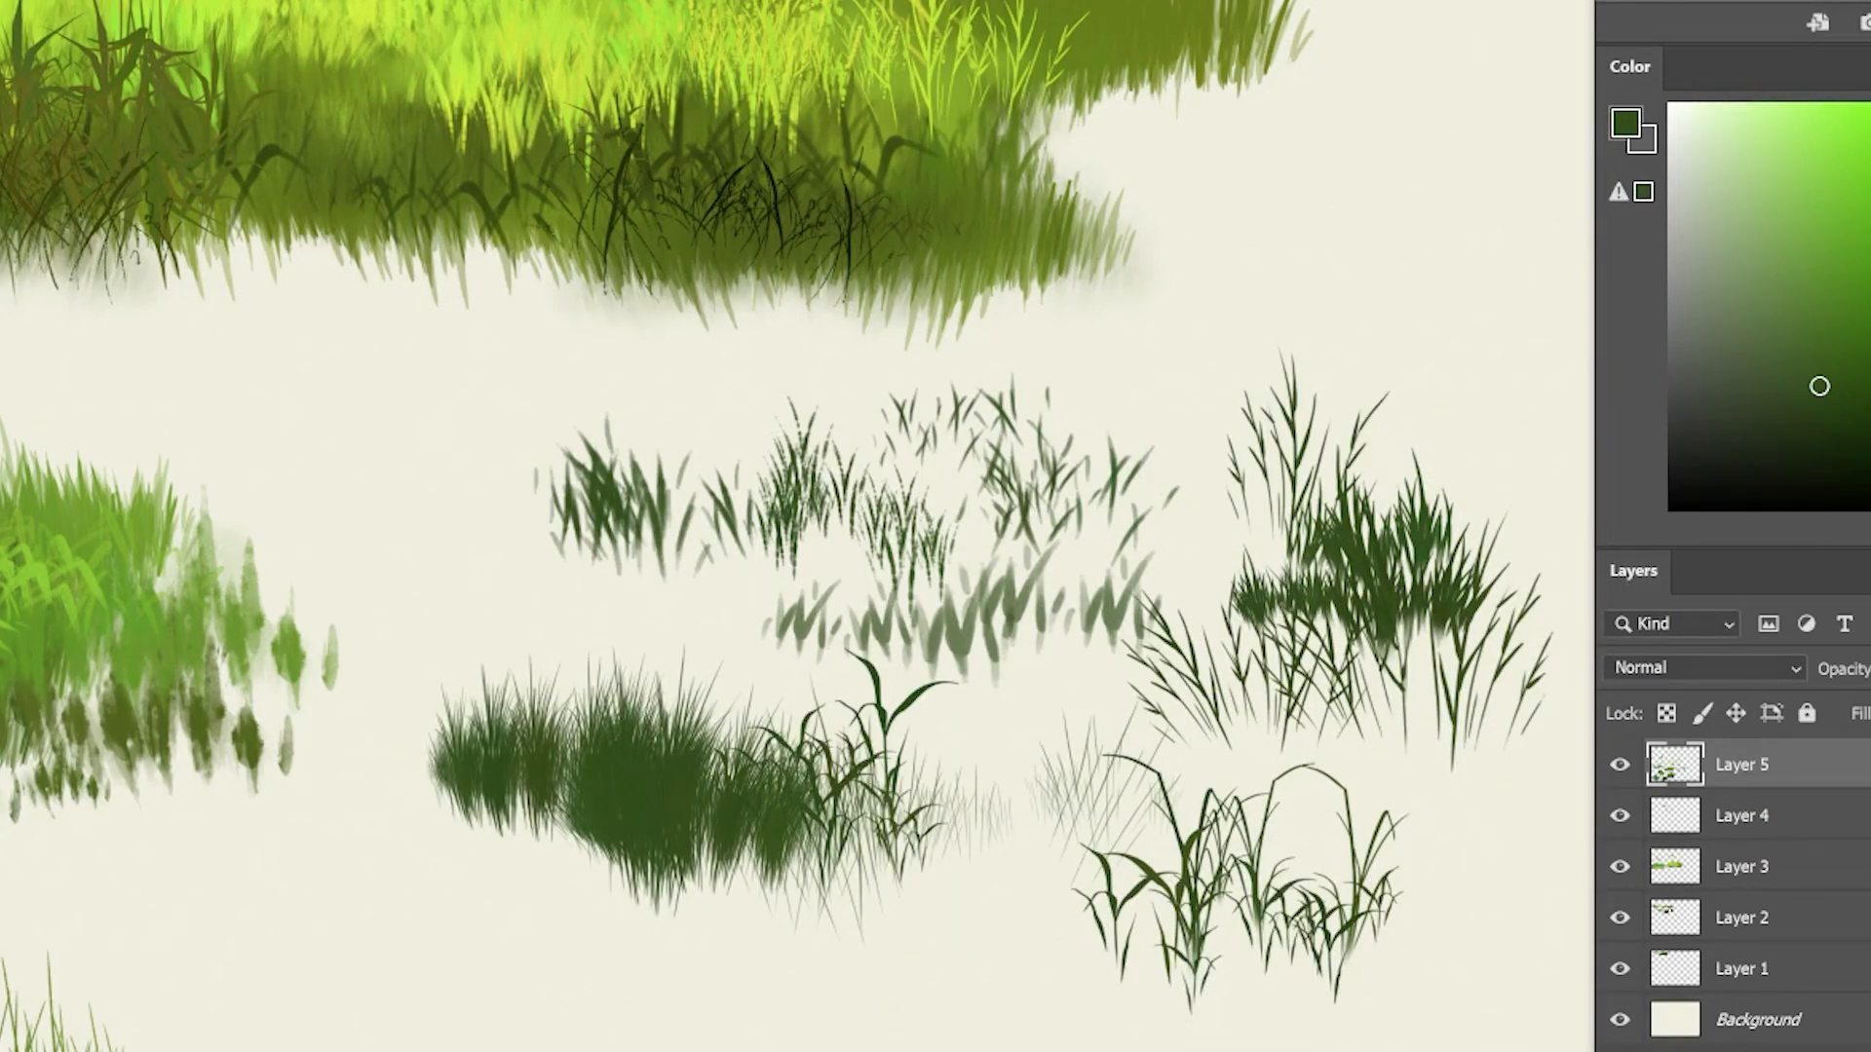
left_click_drag(585, 614, 857, 779)
key("ctrl+z")
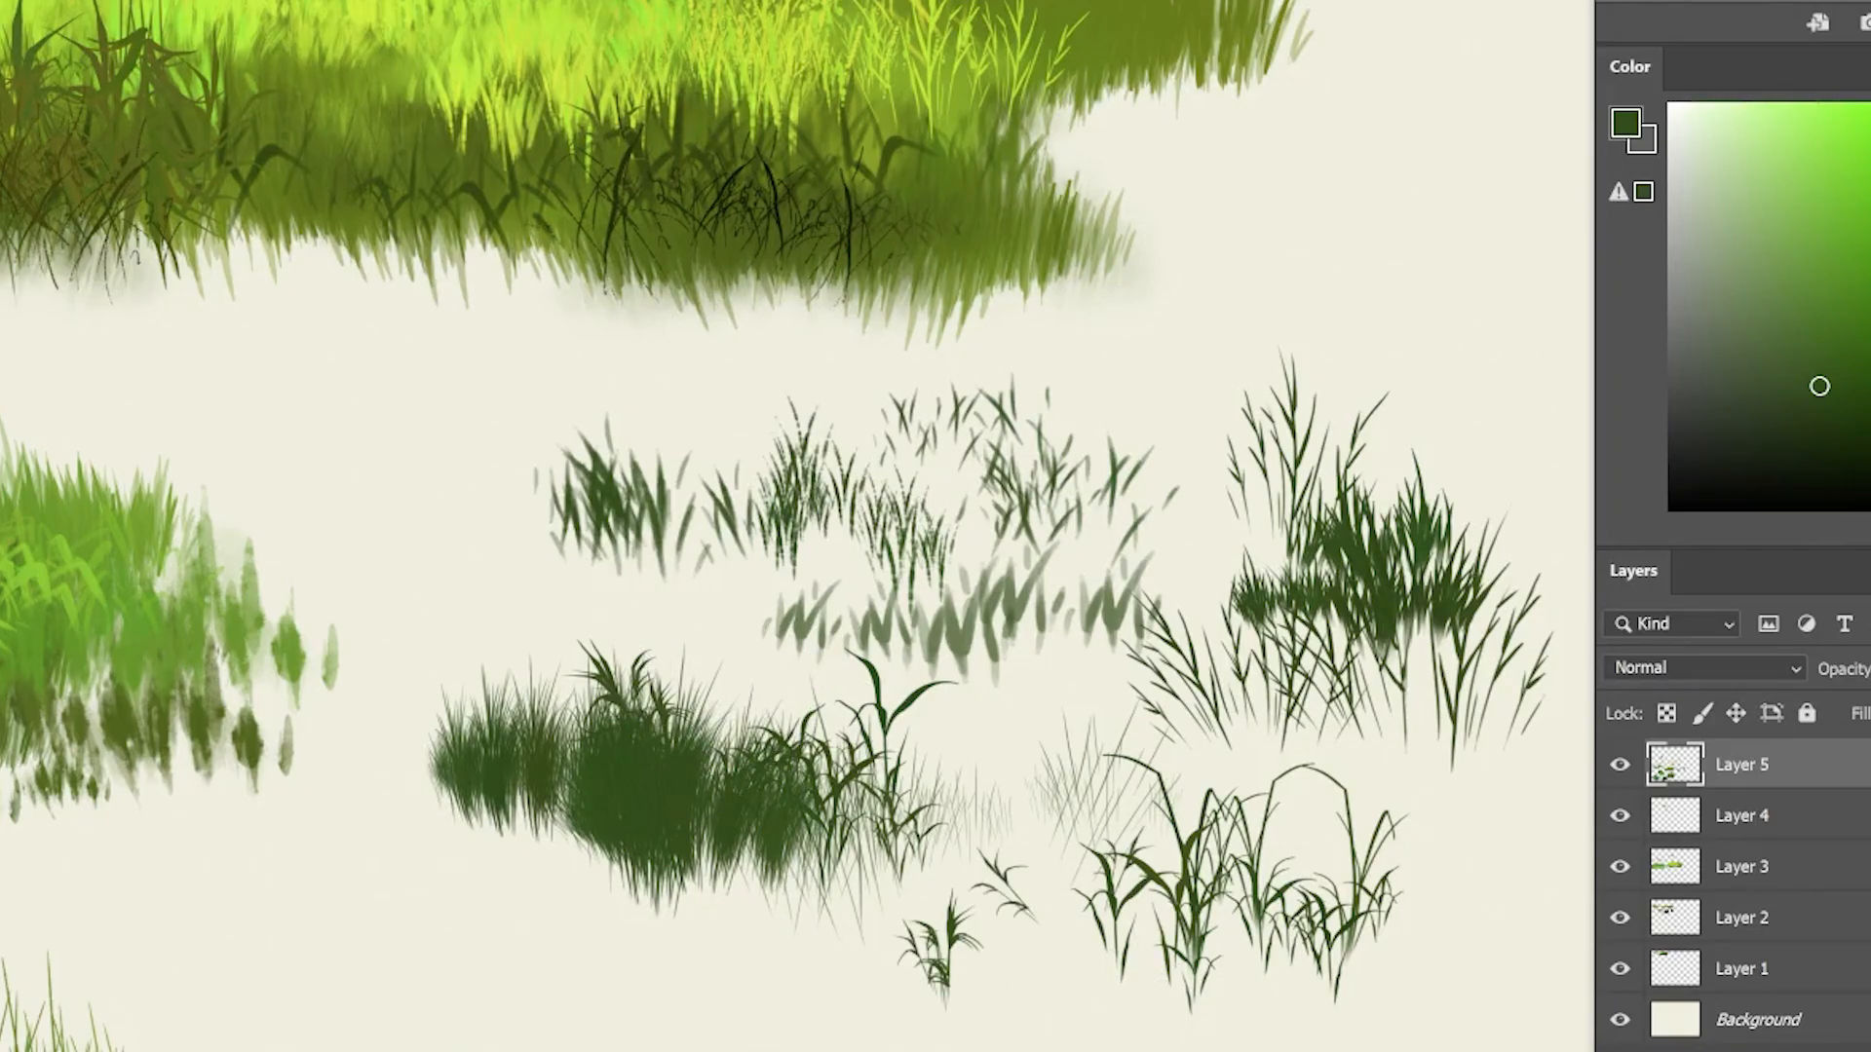
Paint flat patches of short textured dark green grass beneath the other brush samples
left_click_drag(380, 1003, 697, 1003)
scroll(780, 526, "down", 2)
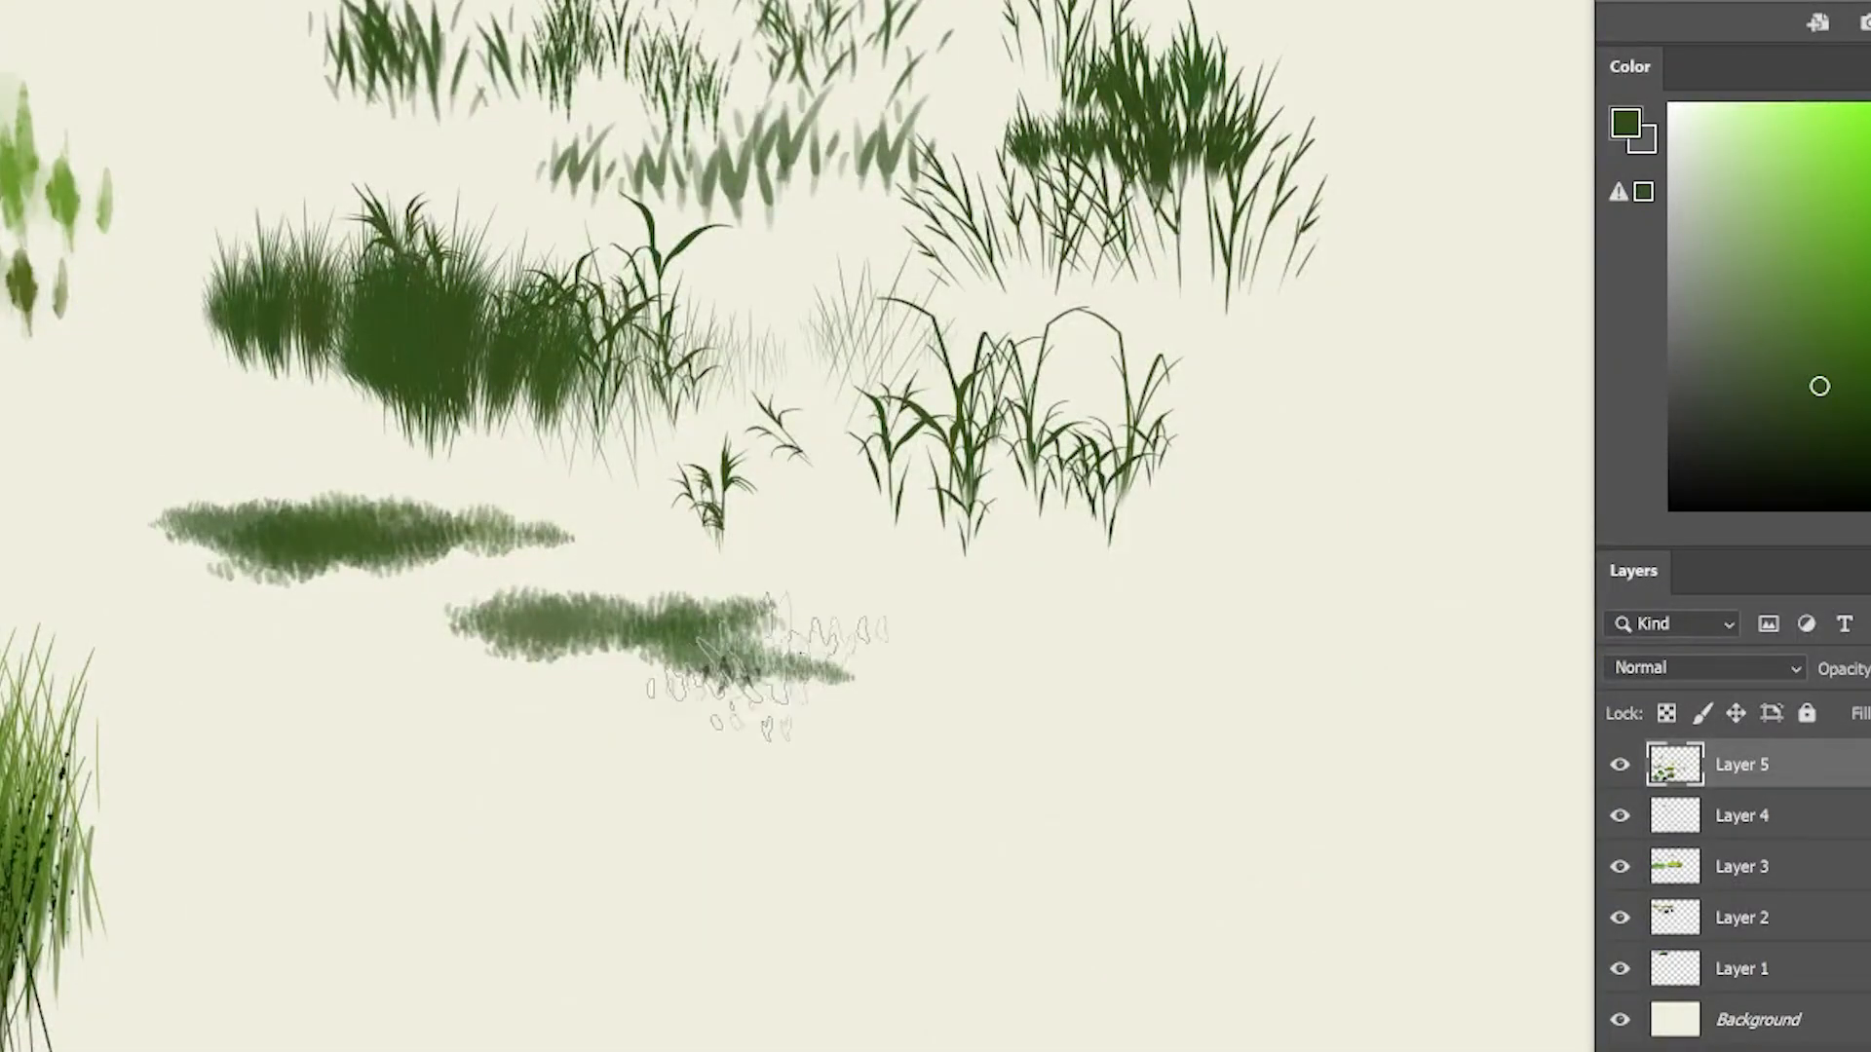
left_click_drag(682, 633, 1081, 634)
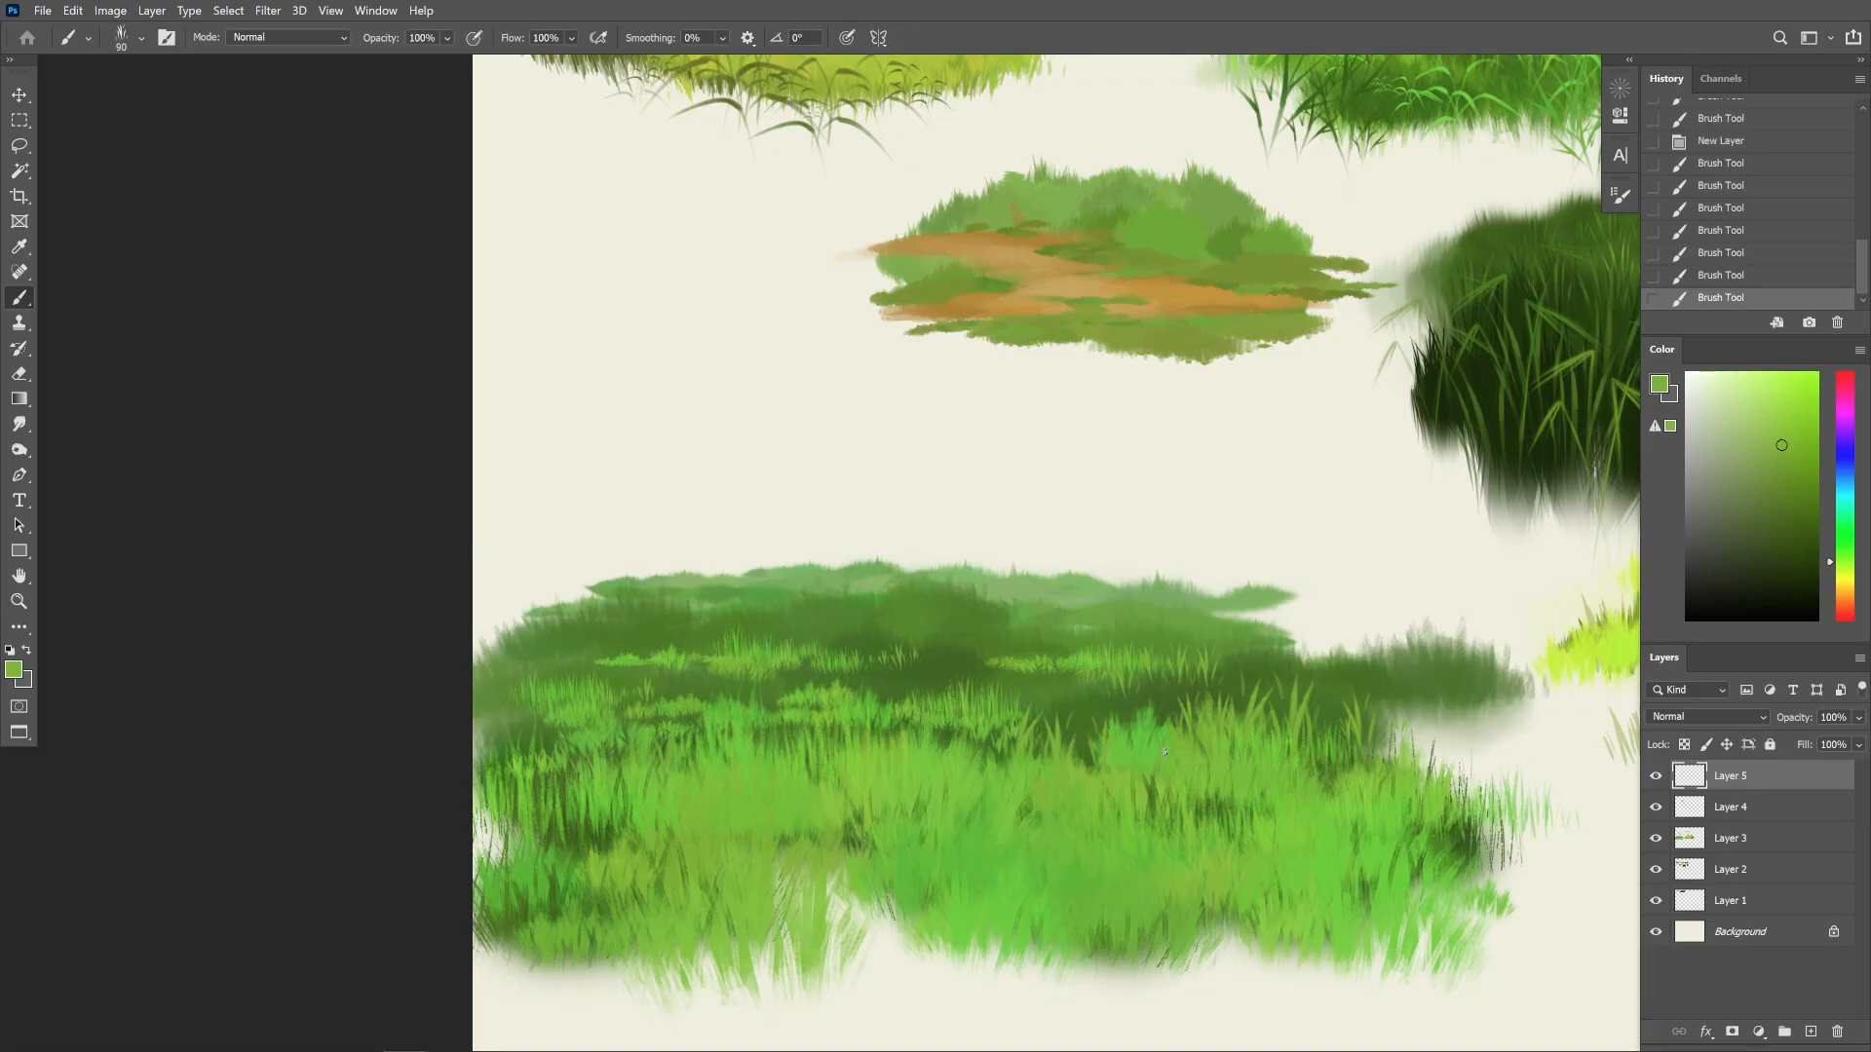
Sample a green from the large green field, enlarge the grass detail brush and paint upright blades across the field's middle
left_click(1208, 810, "alt")
key("]")
key("]")
key("]")
key("]")
key("]")
key("]")
mouse_move(1160, 833)
left_mouse_down()
mouse_move(1317, 827)
mouse_move(1425, 881)
left_mouse_up()
left_click_drag(859, 834, 915, 830)
left_click_drag(697, 826, 624, 828)
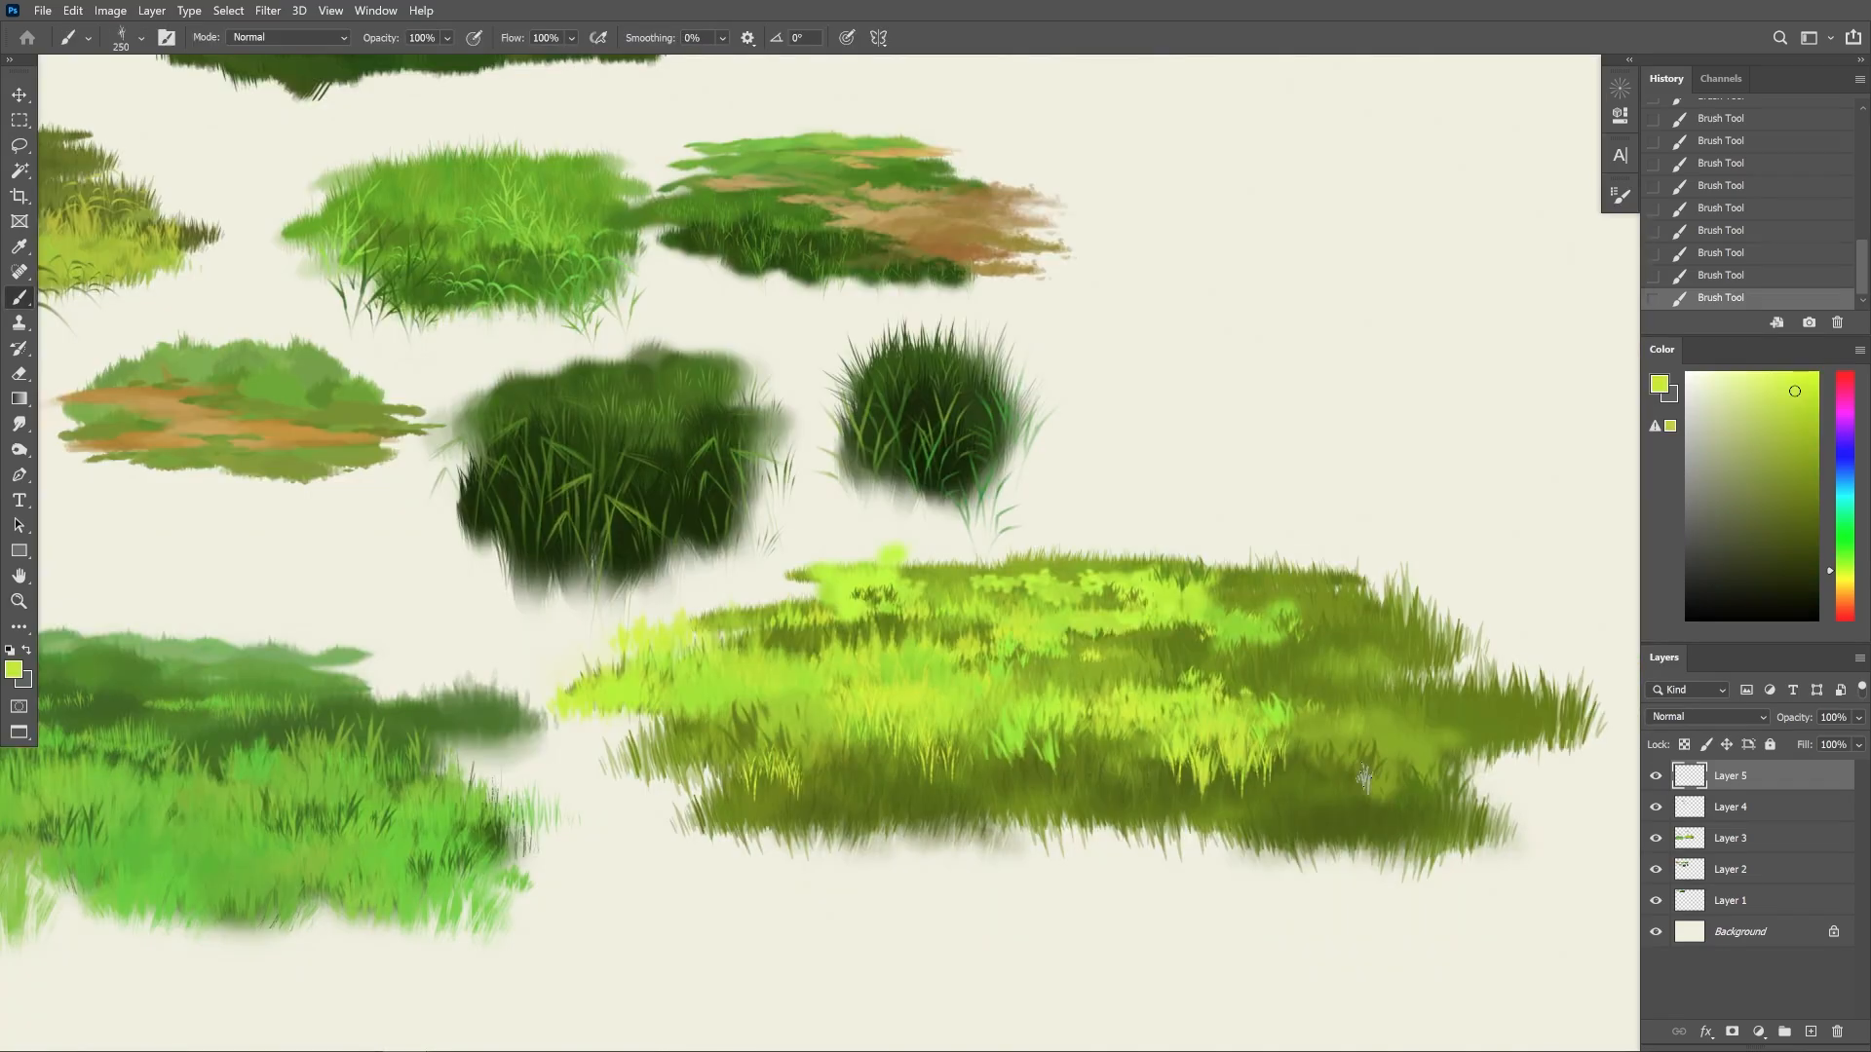
Paint fine yellow-green blades over the large olive field and dark olive blades along its lower edge
left_click_drag(1286, 740, 1440, 801)
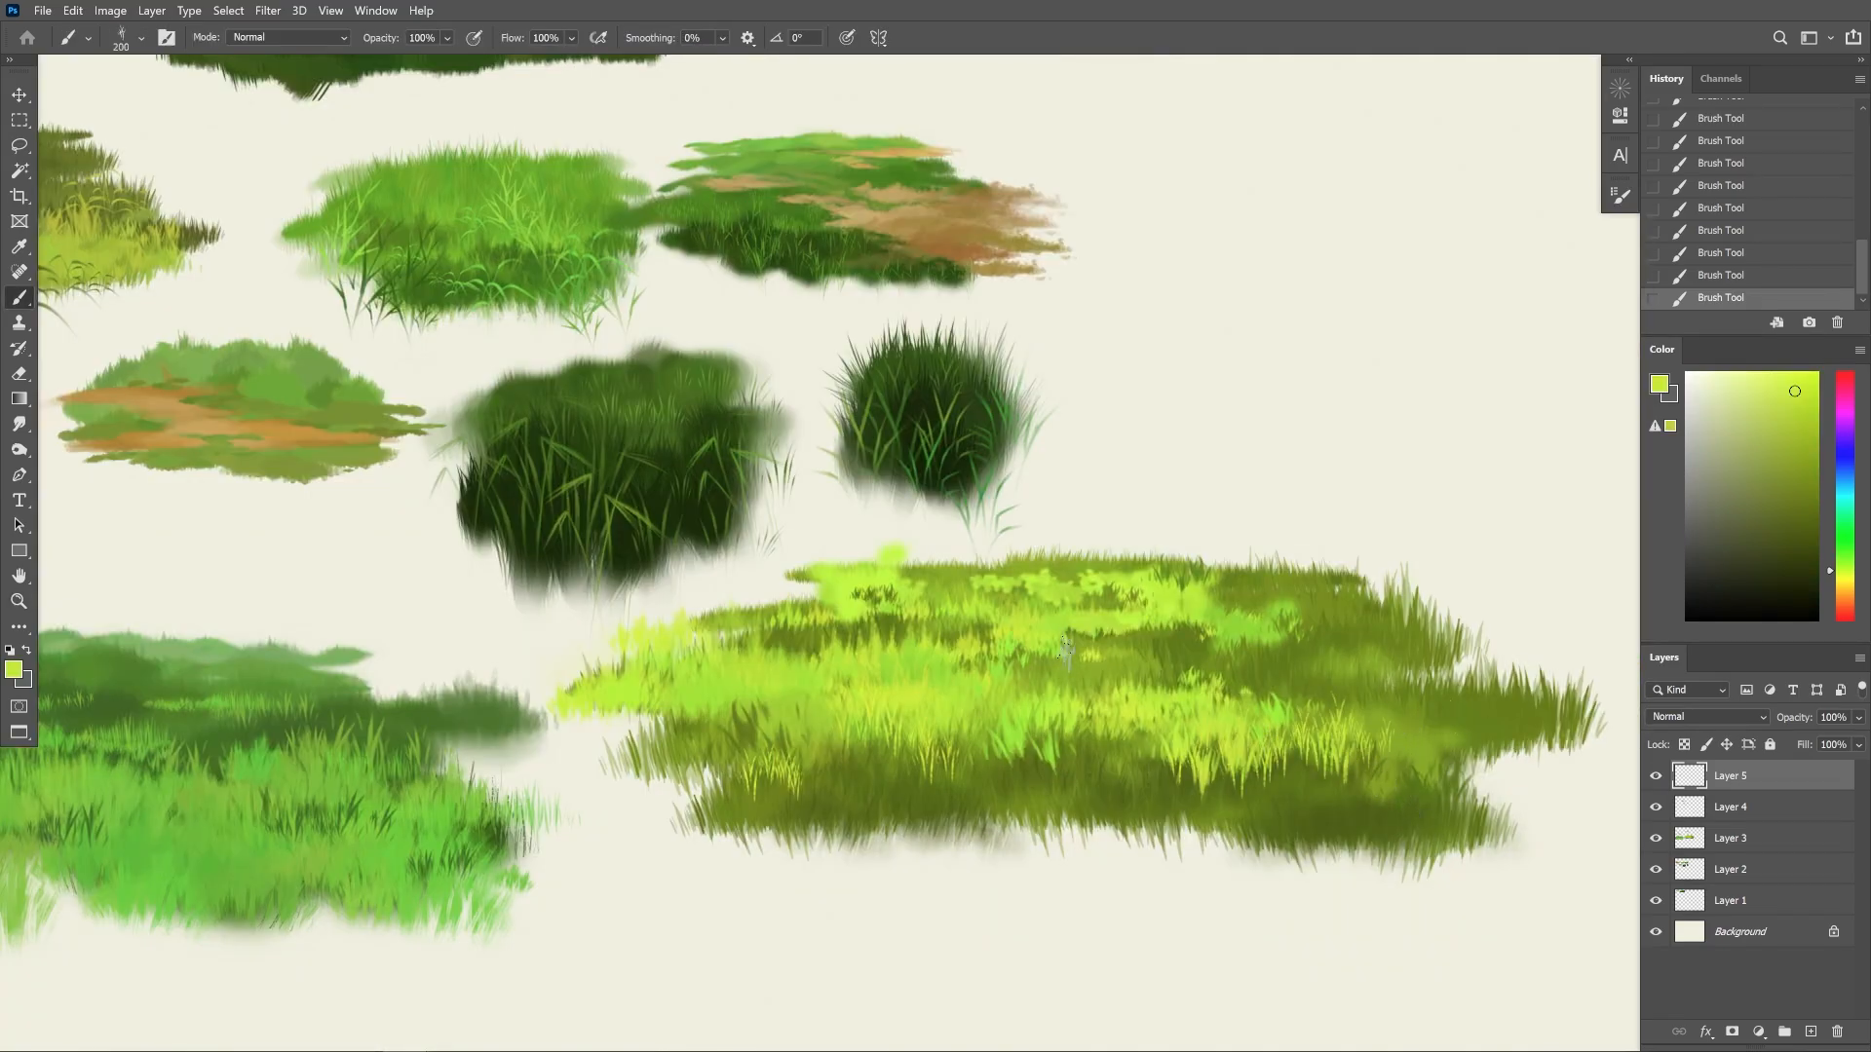
key("[")
key("[")
left_click_drag(1257, 653, 1422, 671)
left_click_drag(974, 667, 1092, 678)
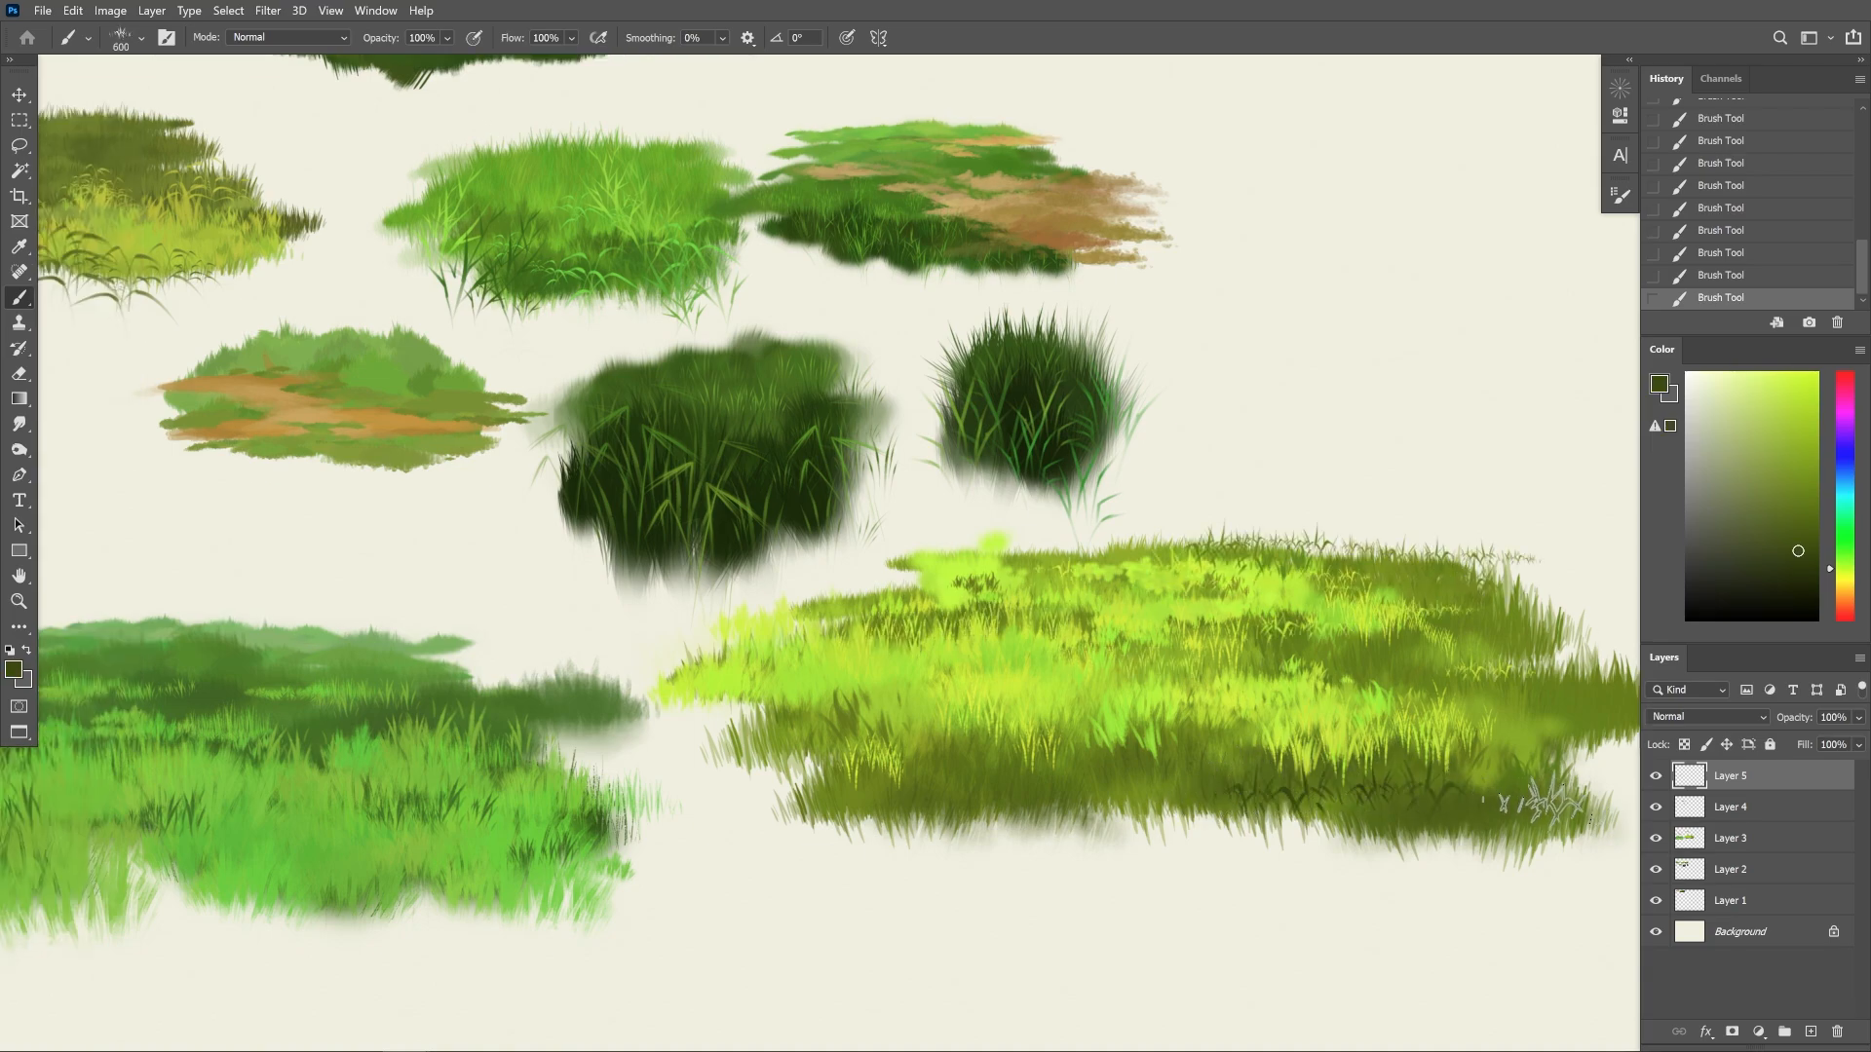
left_click_drag(1067, 775, 1199, 772)
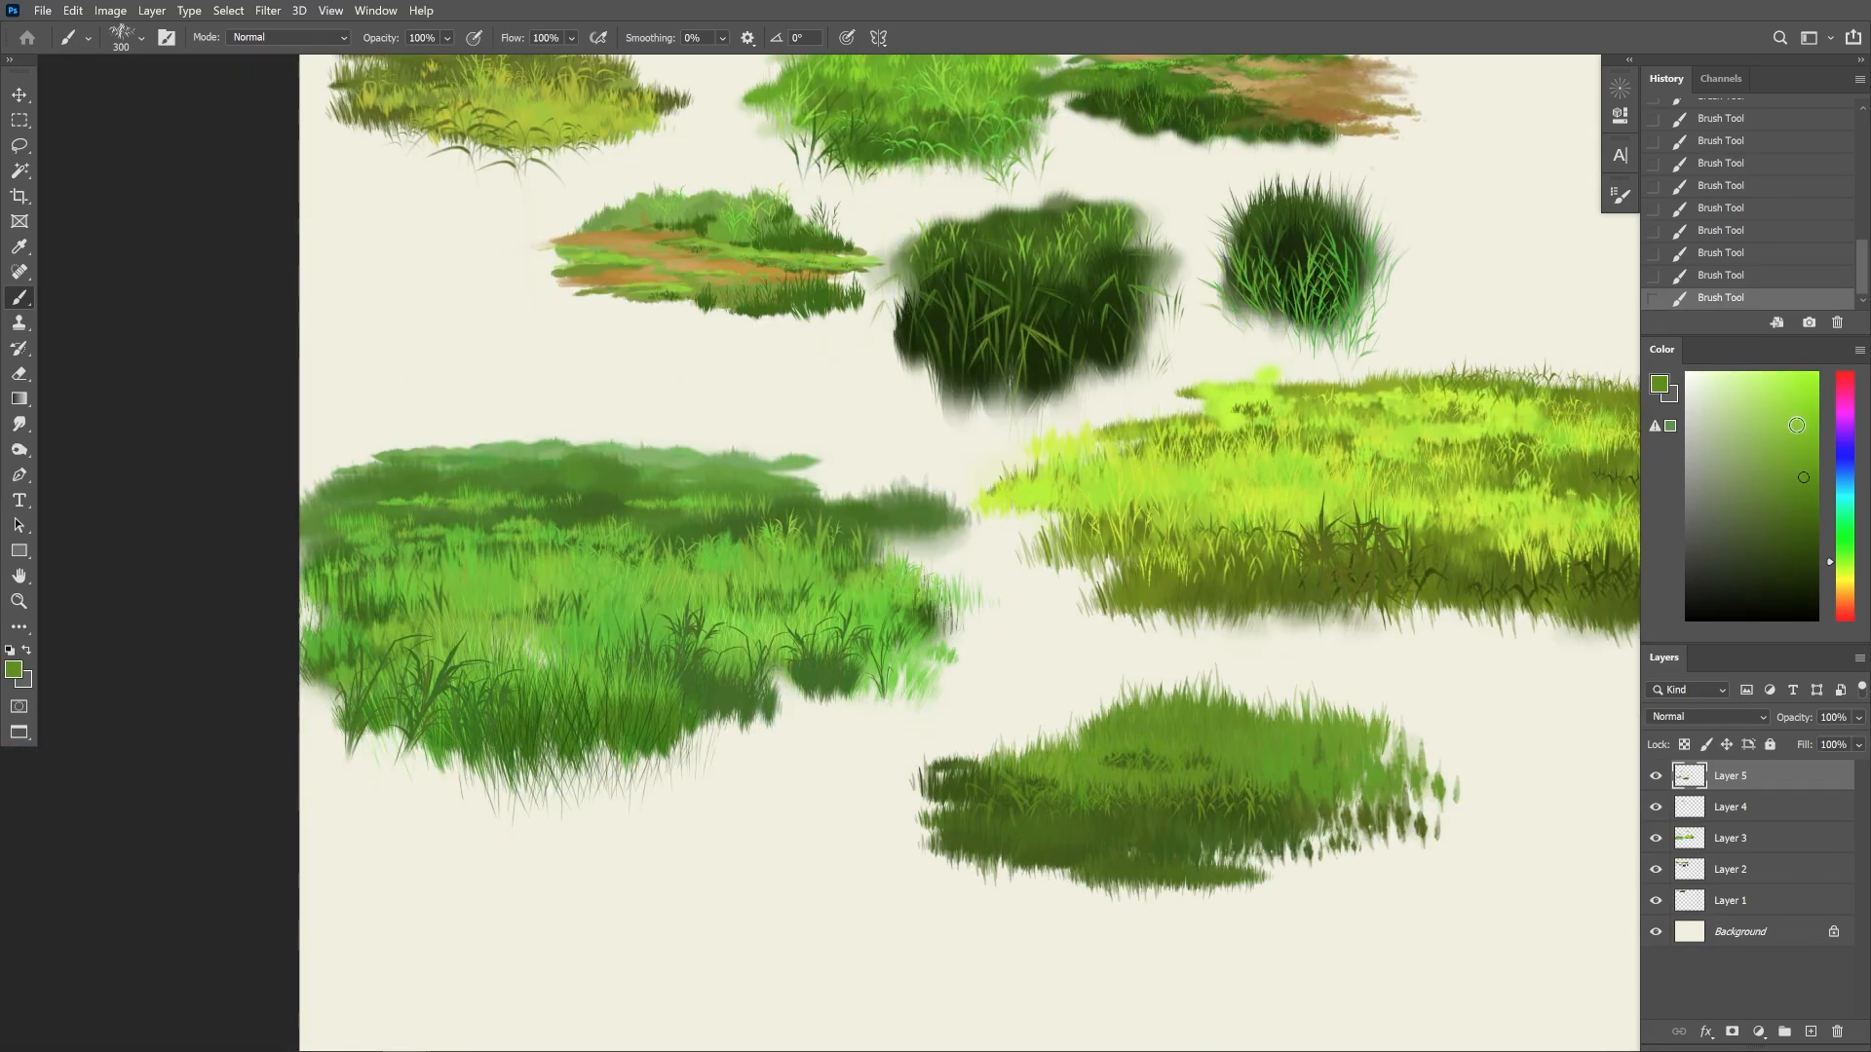
Enlarge the grass brush to 500 px and paint bright yellow-green blades across the middle of the lower olive grass patch
key("bracketright")
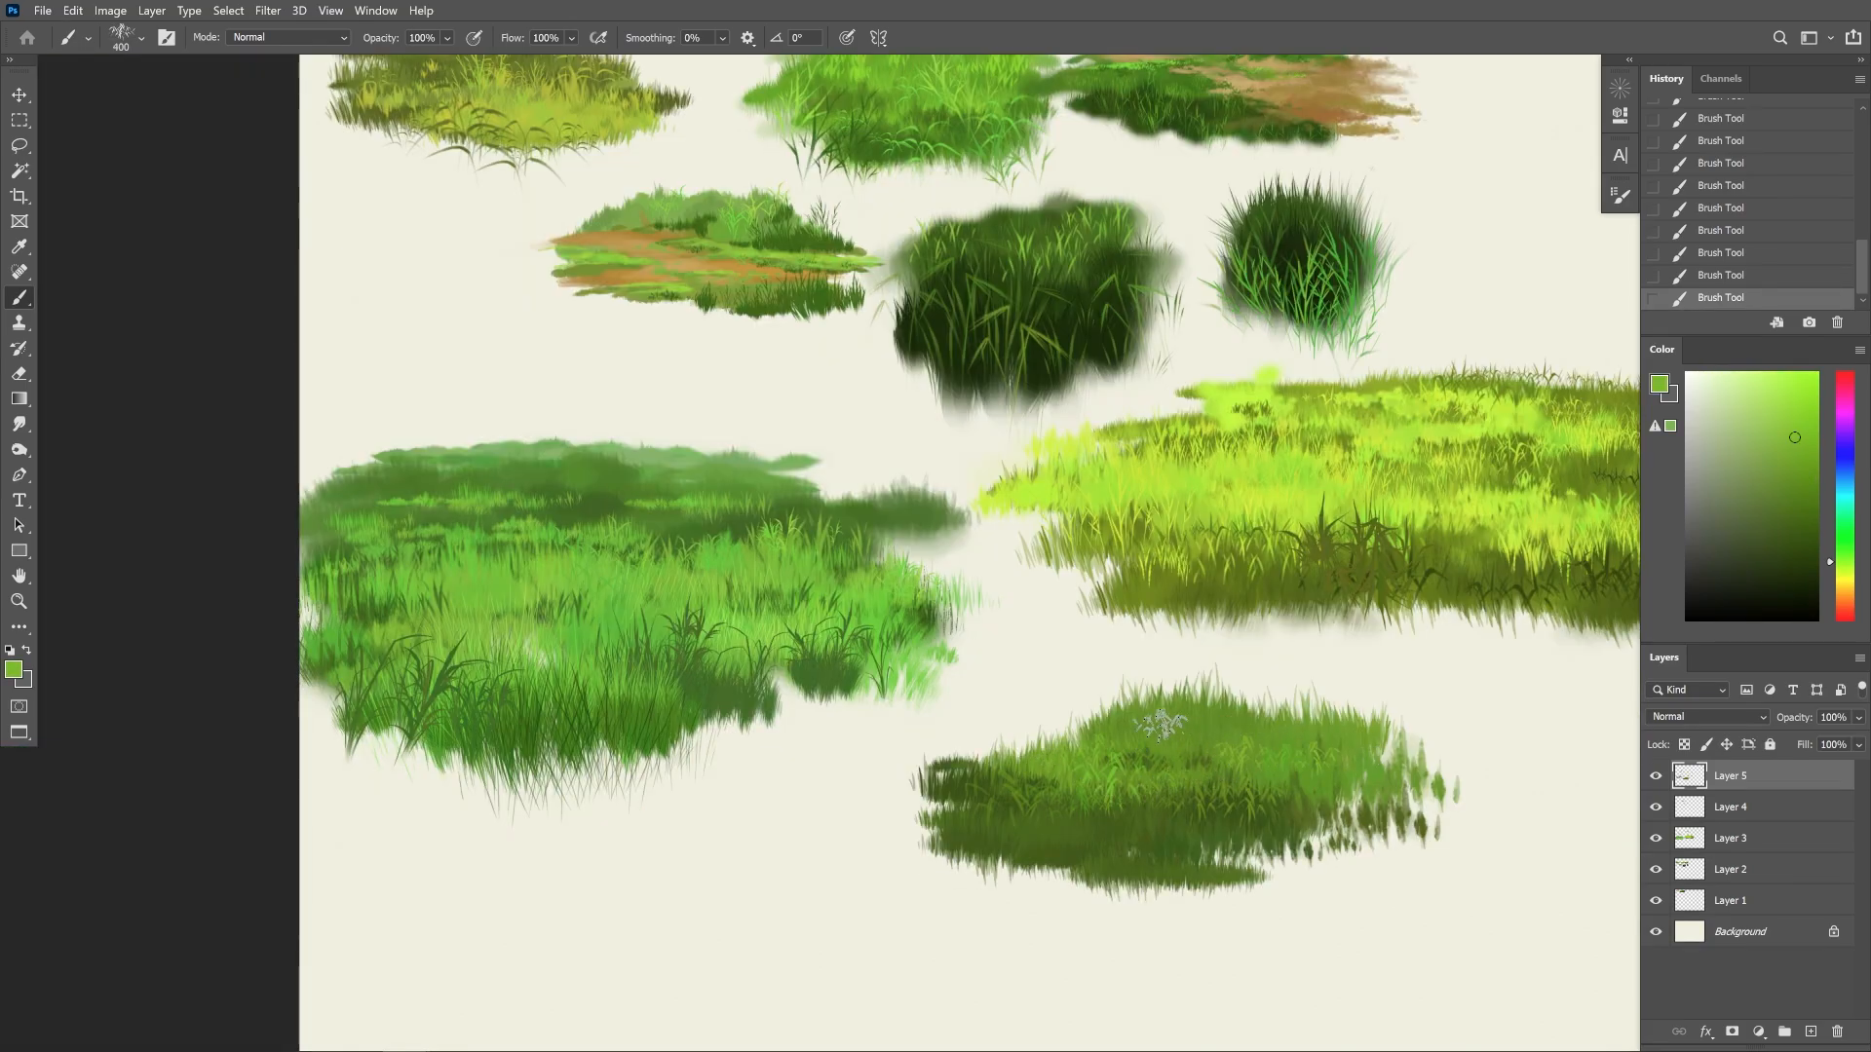
key("bracketright")
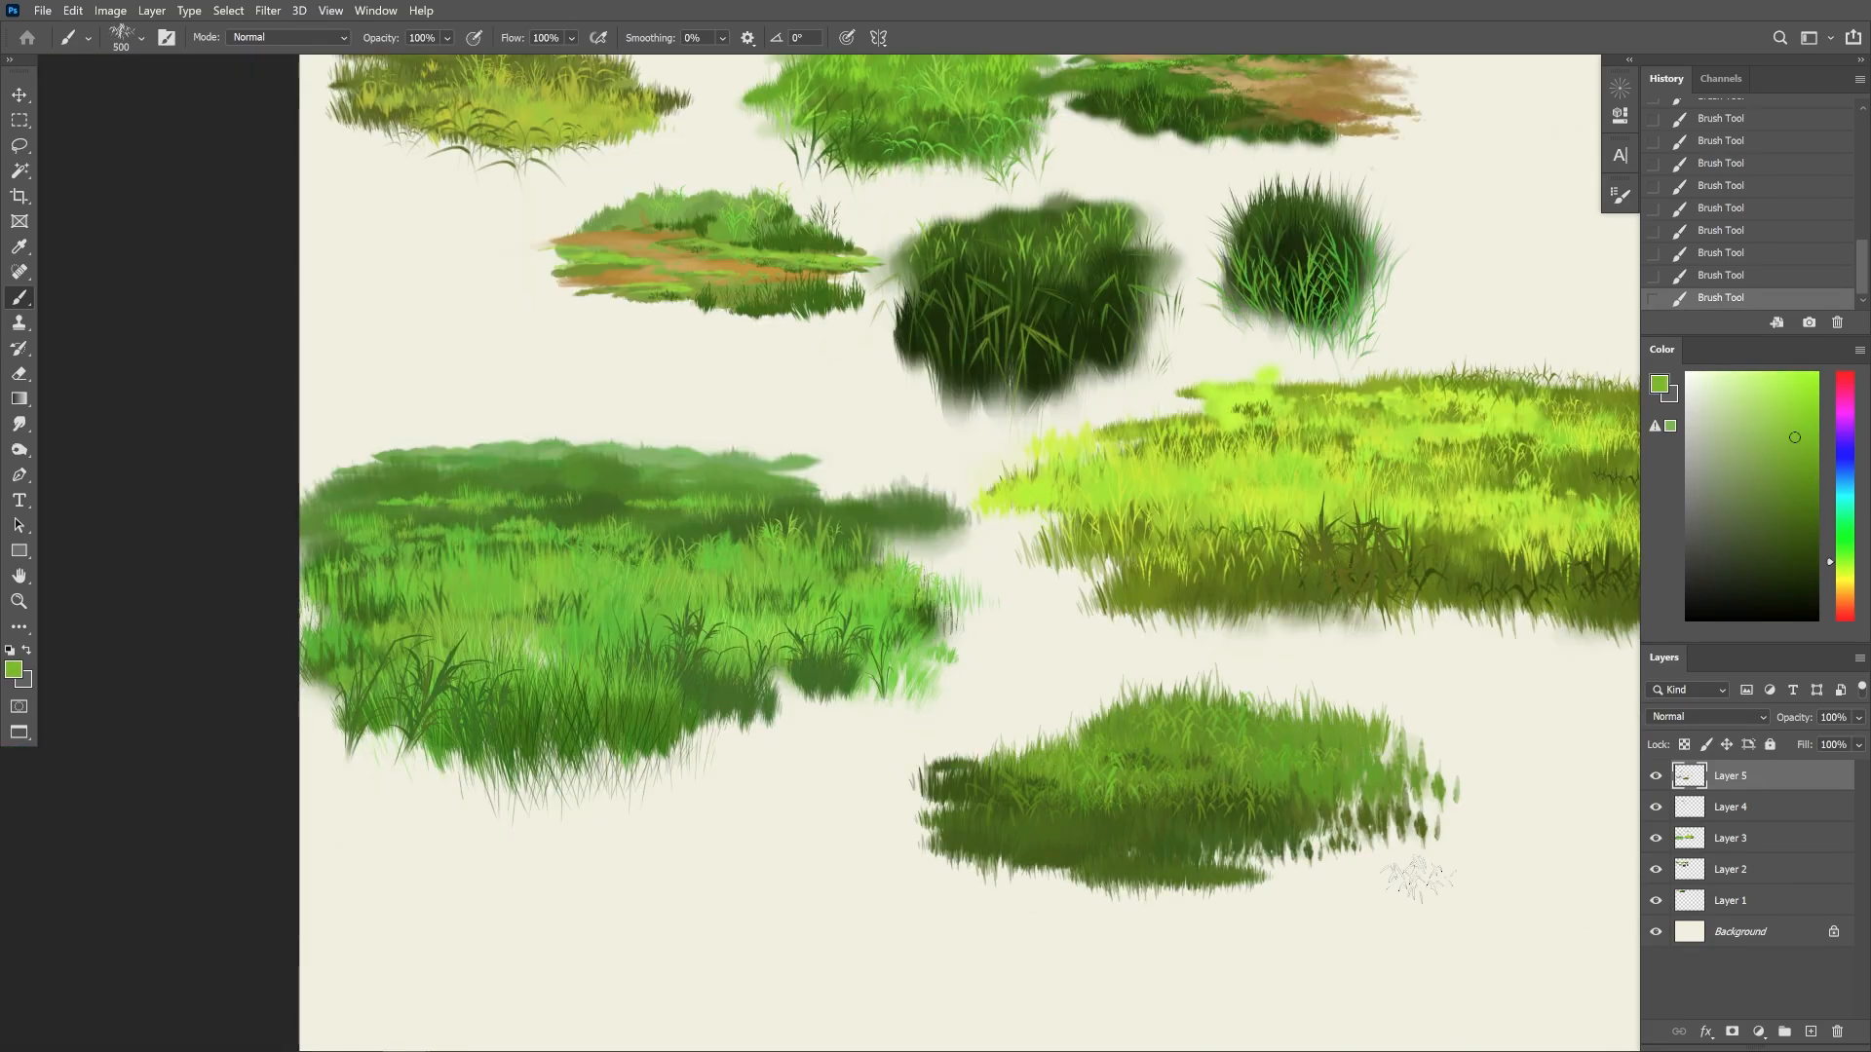
left_click(142, 42)
double_click(432, 510)
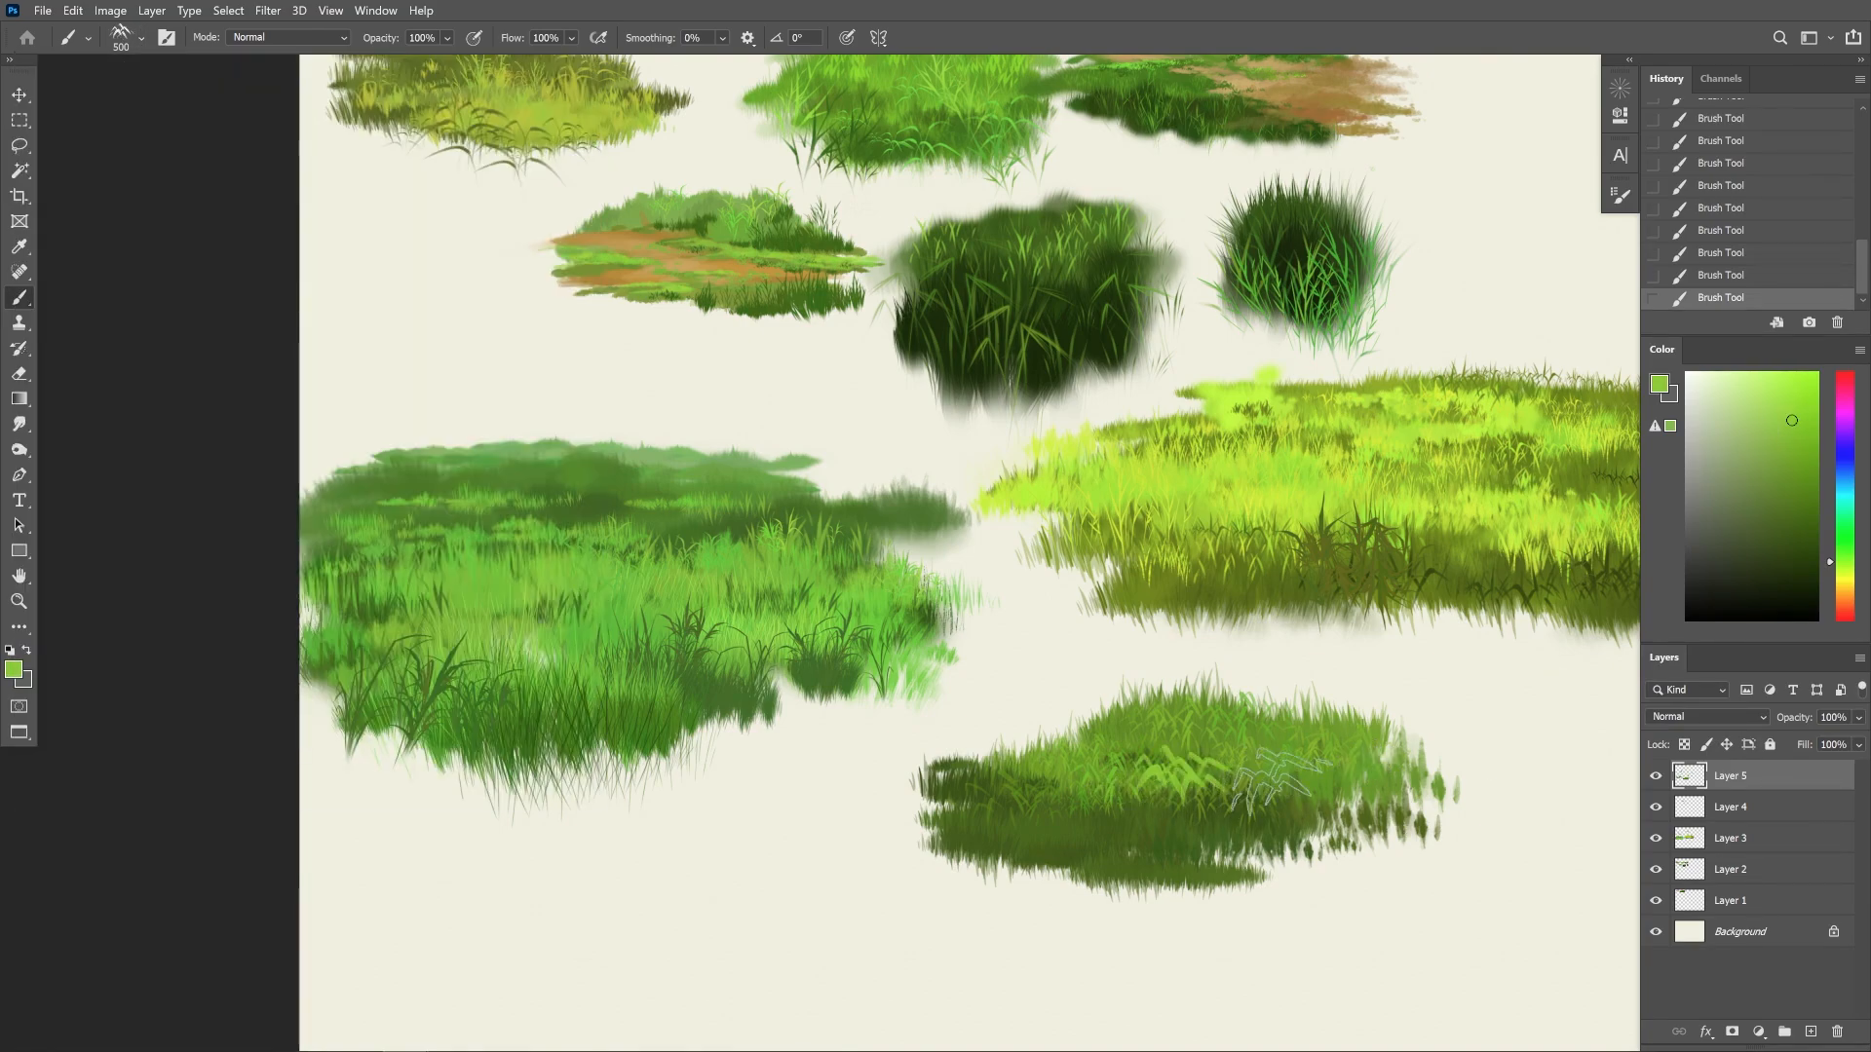
Shrink a flat grass brush to 80 px and paint bright green highlights on the grass bank above the dirt path's right side
key("bracketleft")
key("bracketleft")
key("bracketleft")
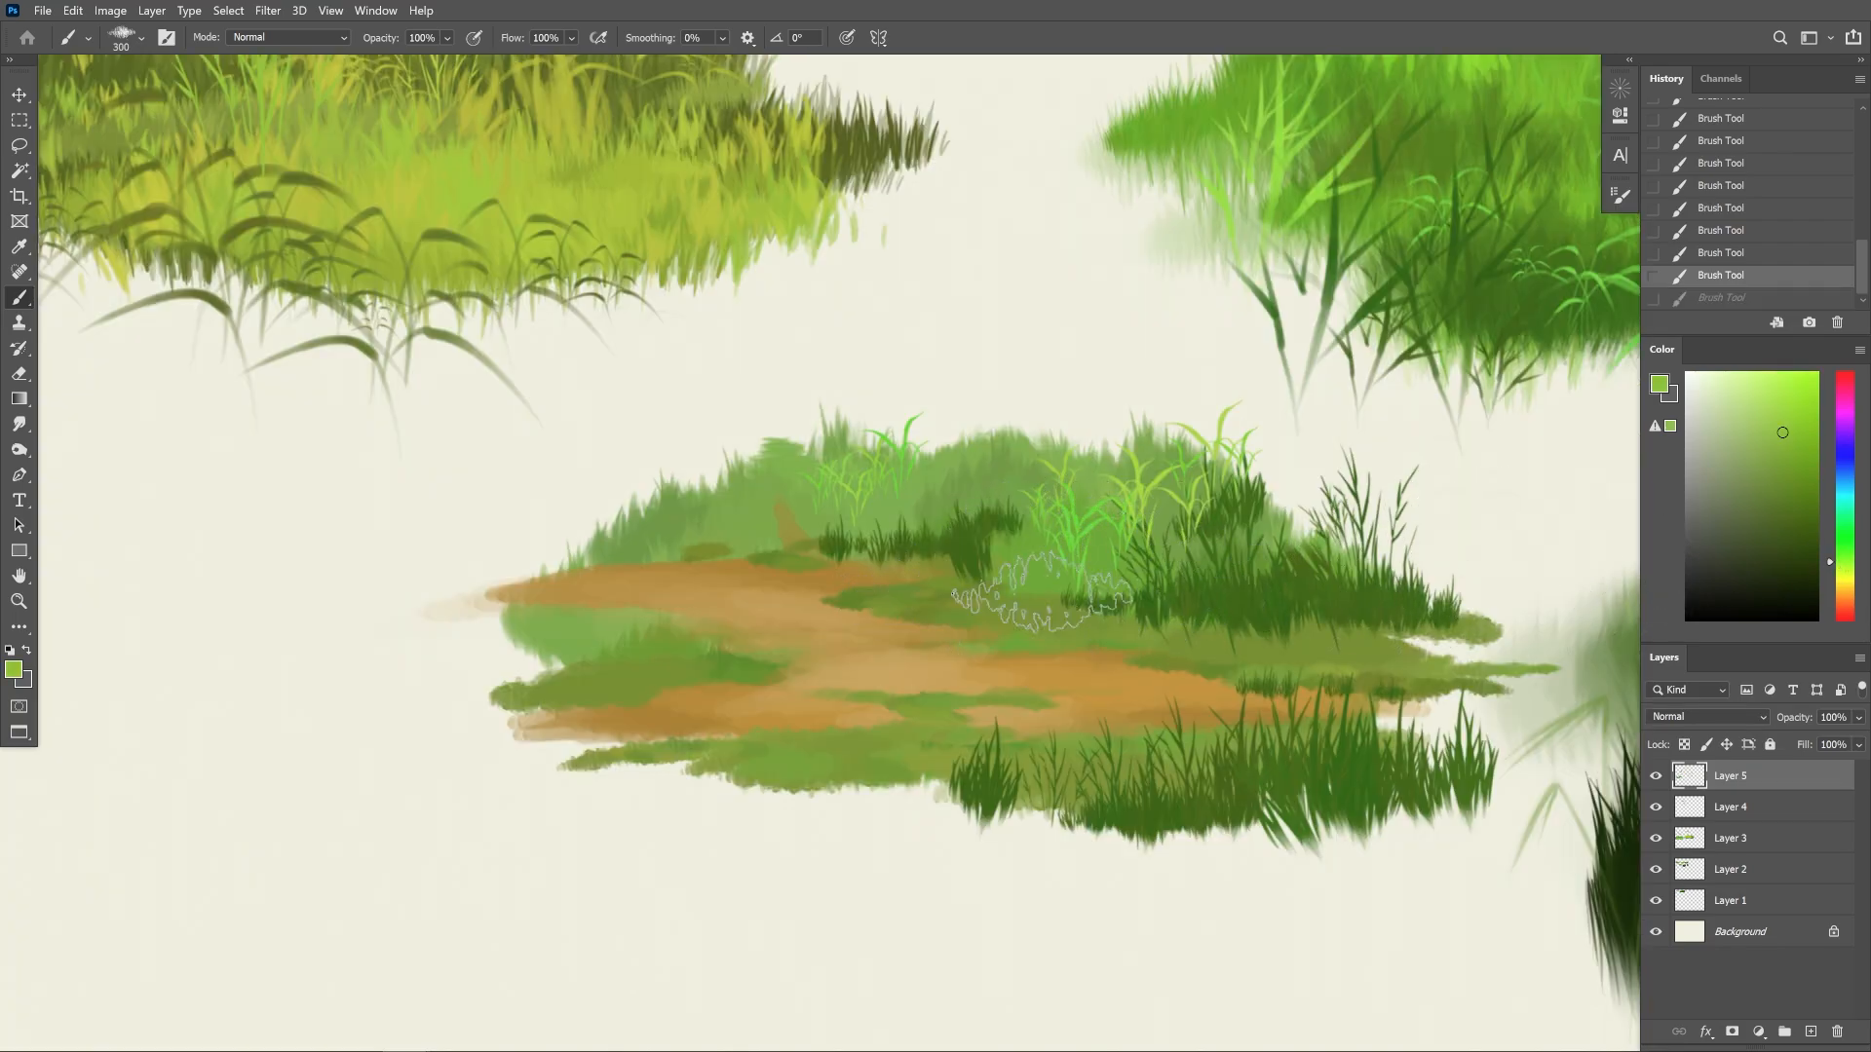
mouse_move(921, 606)
left_mouse_down()
mouse_move(1058, 603)
mouse_move(871, 597)
mouse_move(1121, 625)
left_mouse_up()
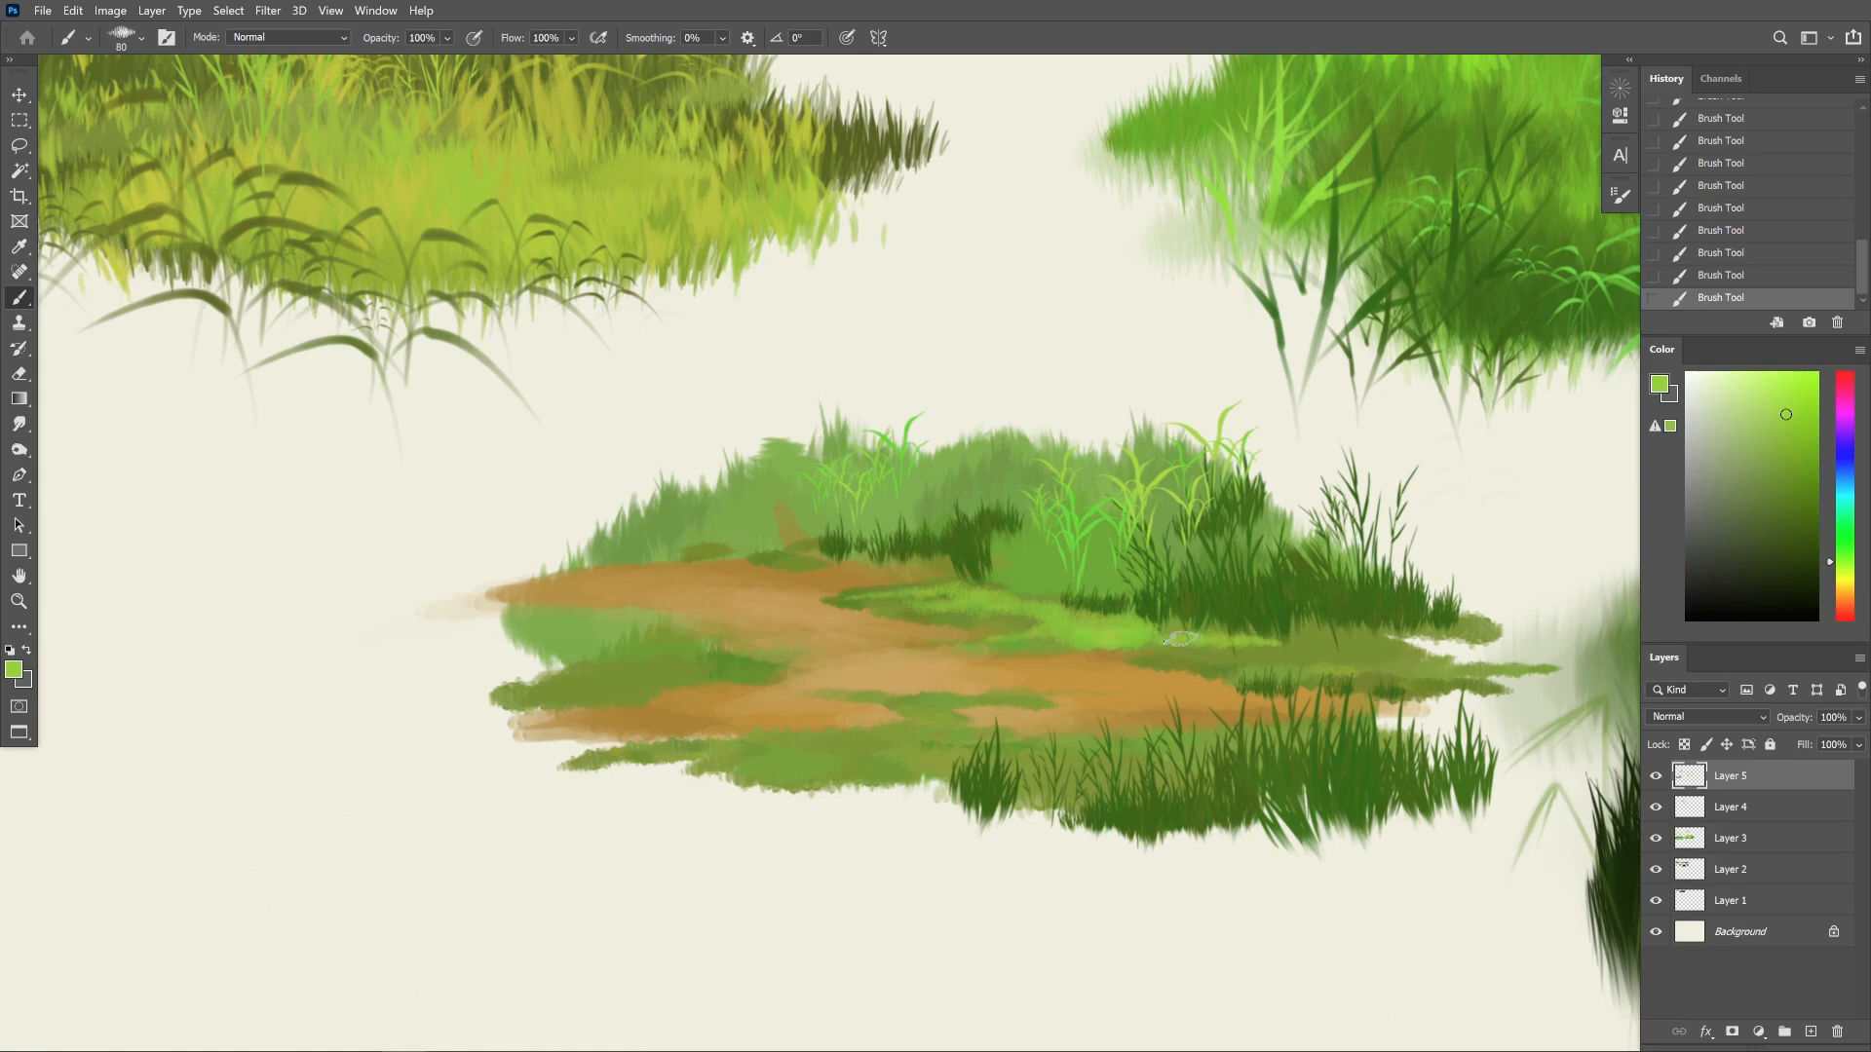
left_click_drag(1300, 667, 1520, 669)
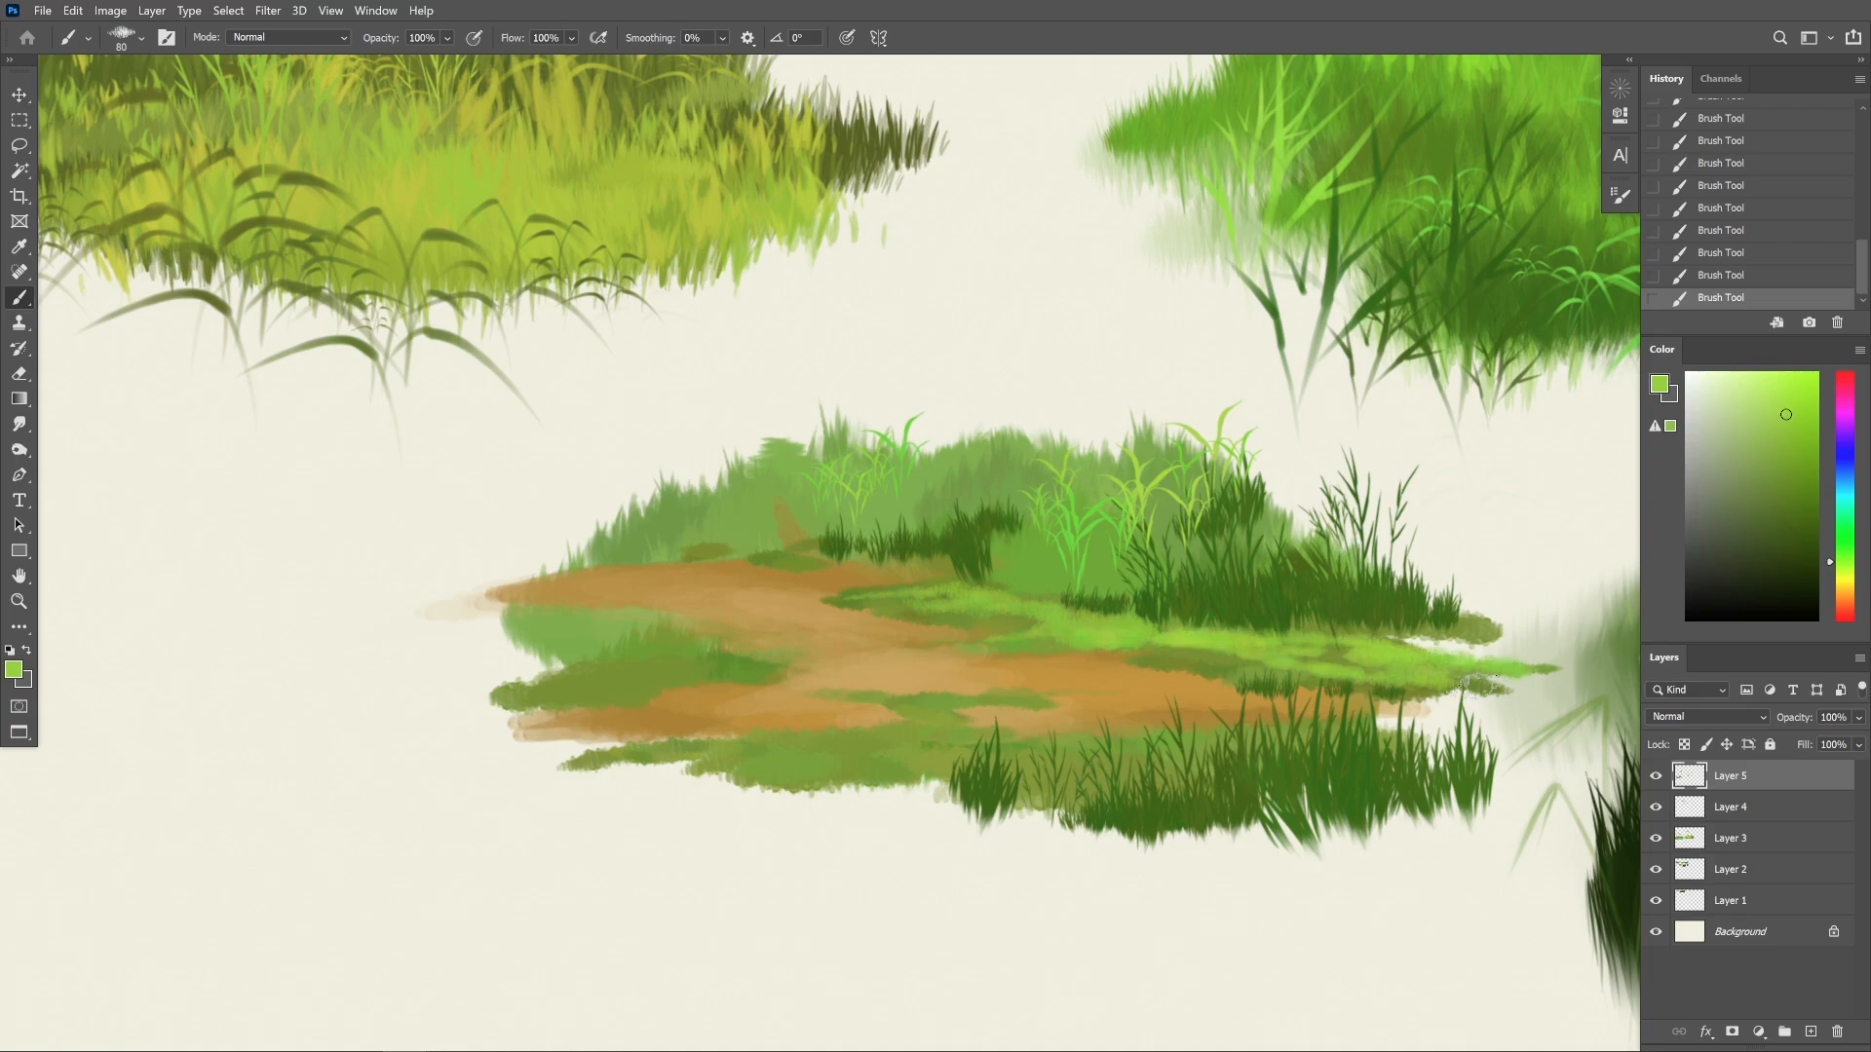
Paint light green seeded stalks over the blue-green grass clump at the canvas's lower left corner with a 500 px brush
key("z")
mouse_move(1374, 770)
left_mouse_down()
mouse_move(1298, 832)
mouse_move(1346, 764)
left_mouse_up()
key("b")
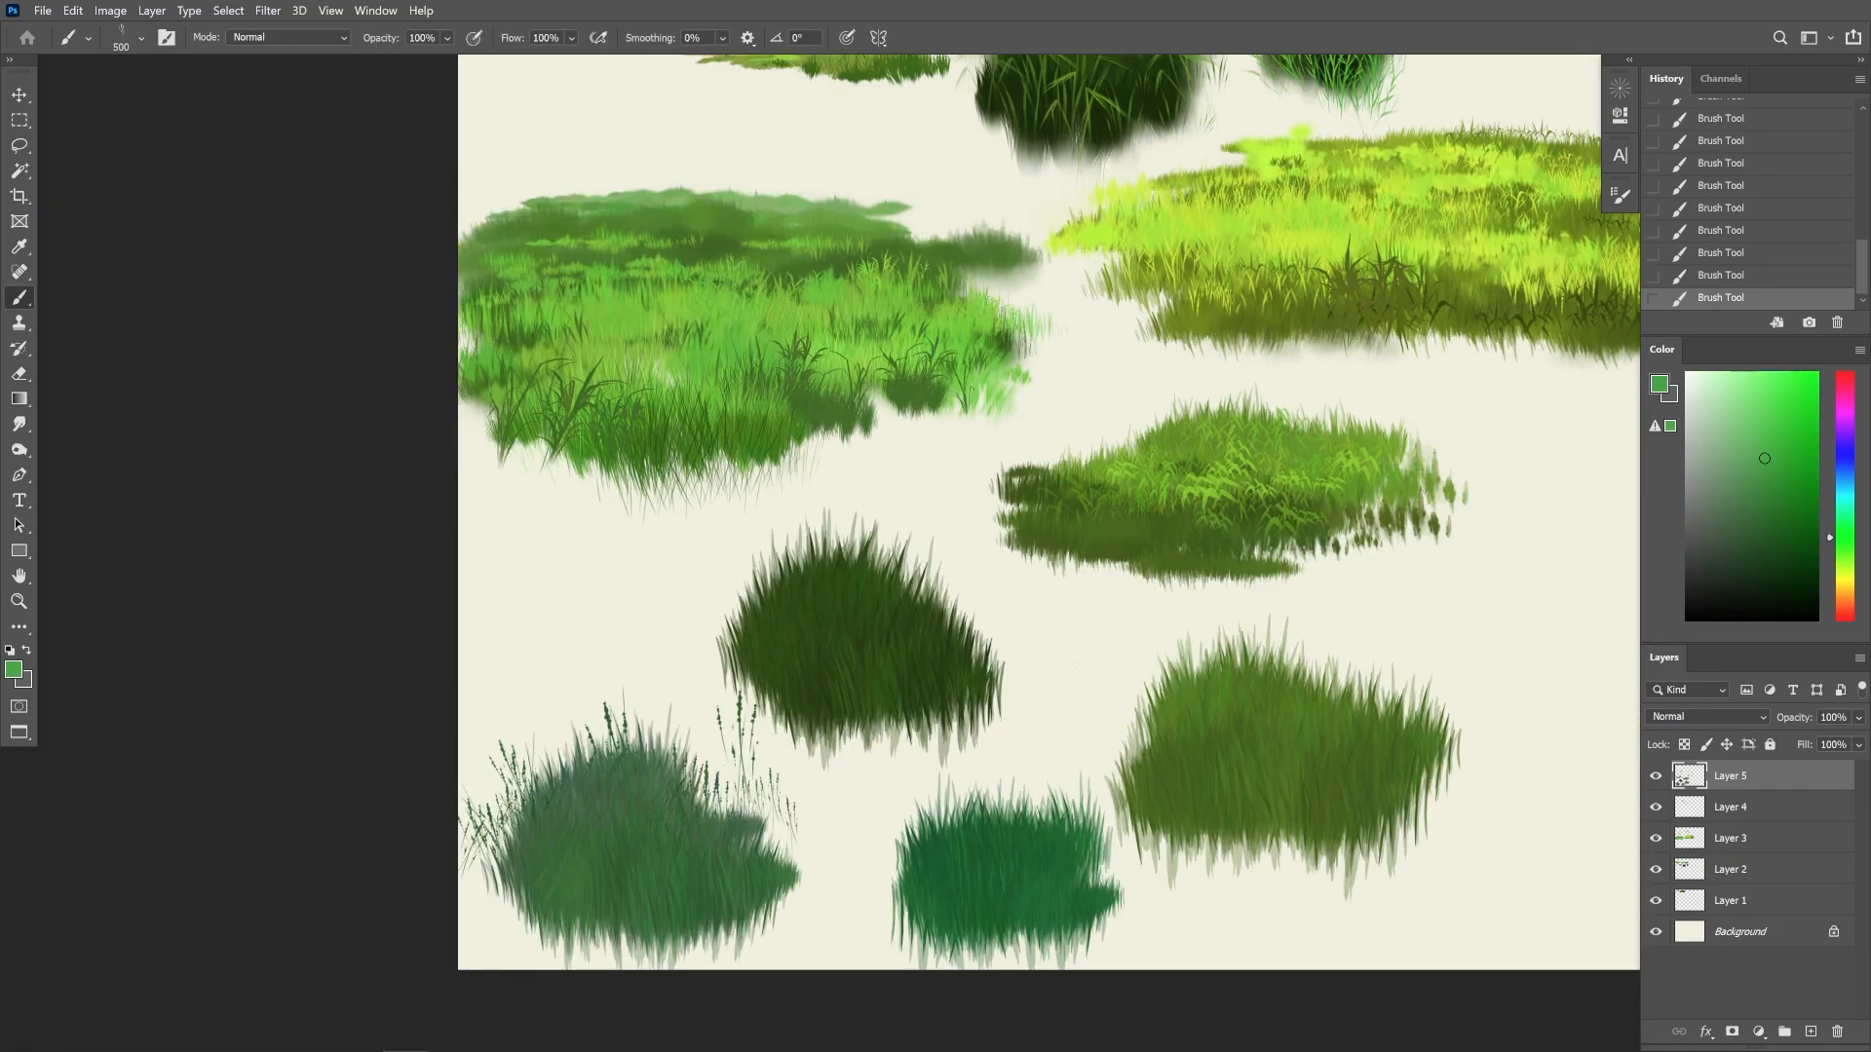
left_click_drag(565, 823, 710, 787)
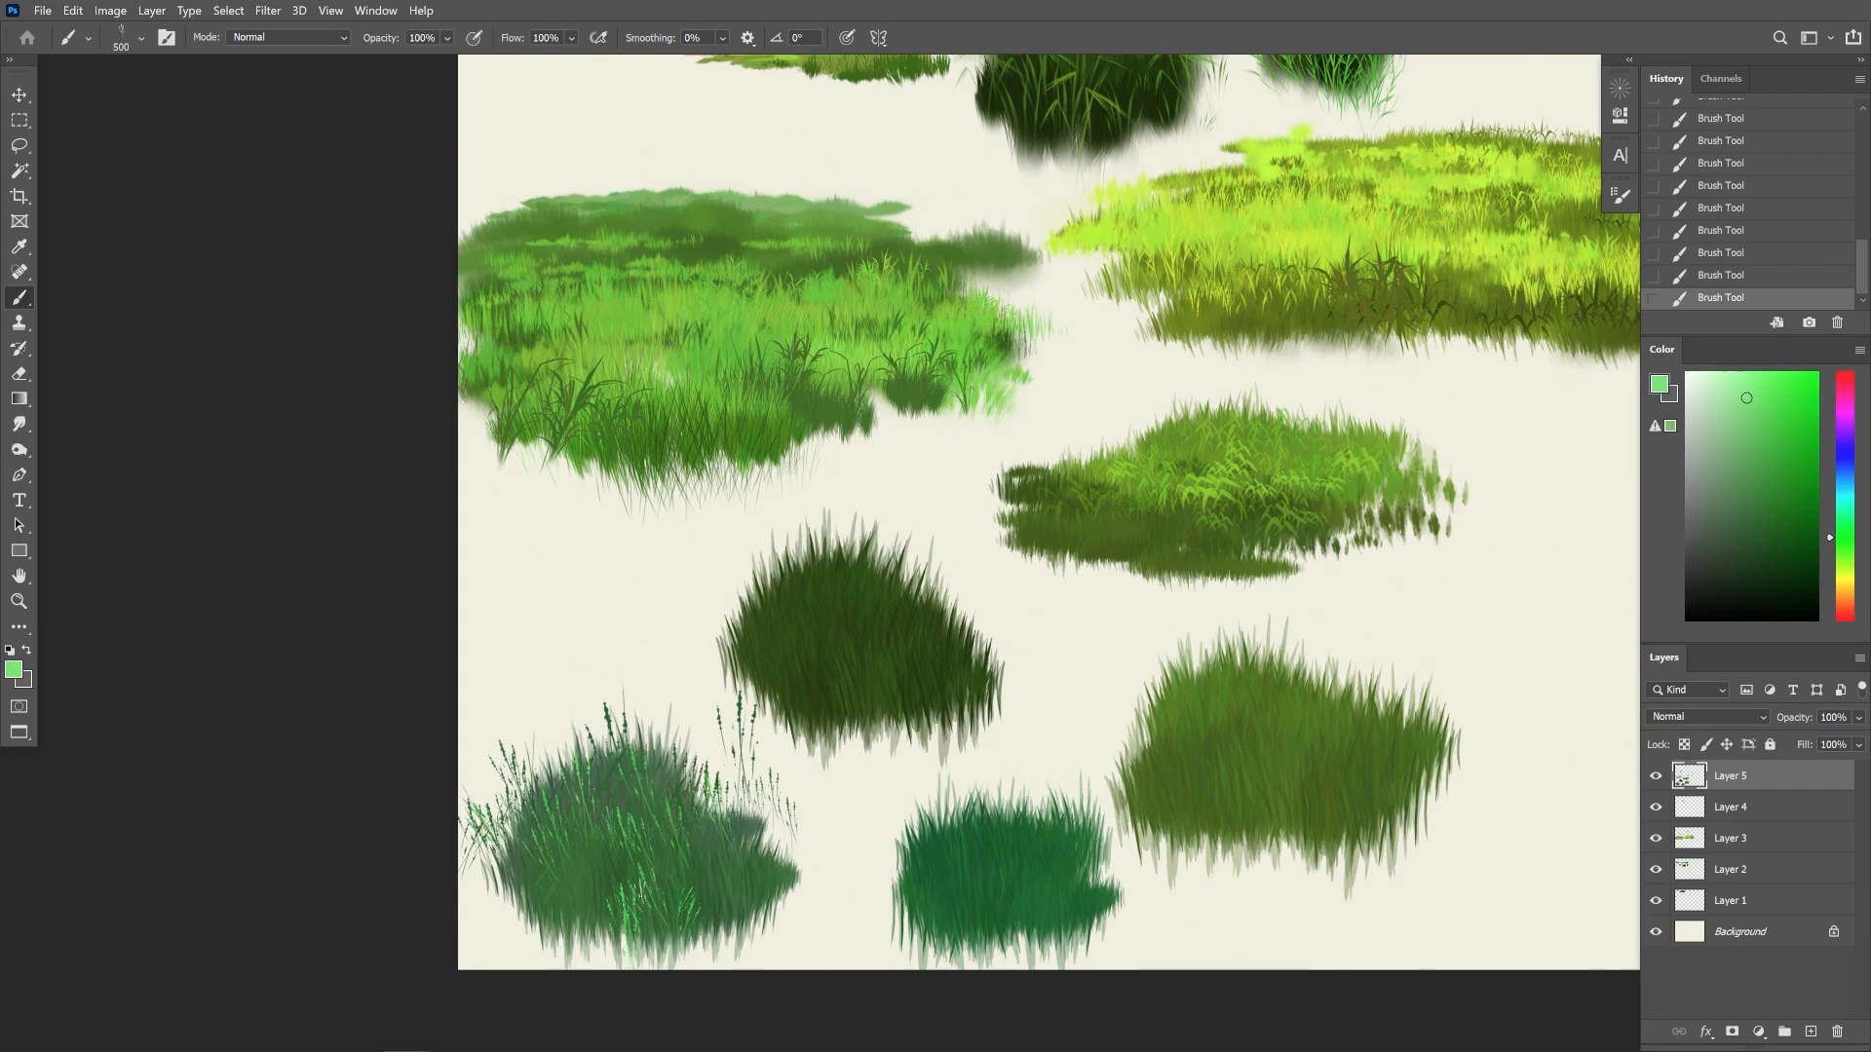
left_click_drag(585, 926, 672, 838)
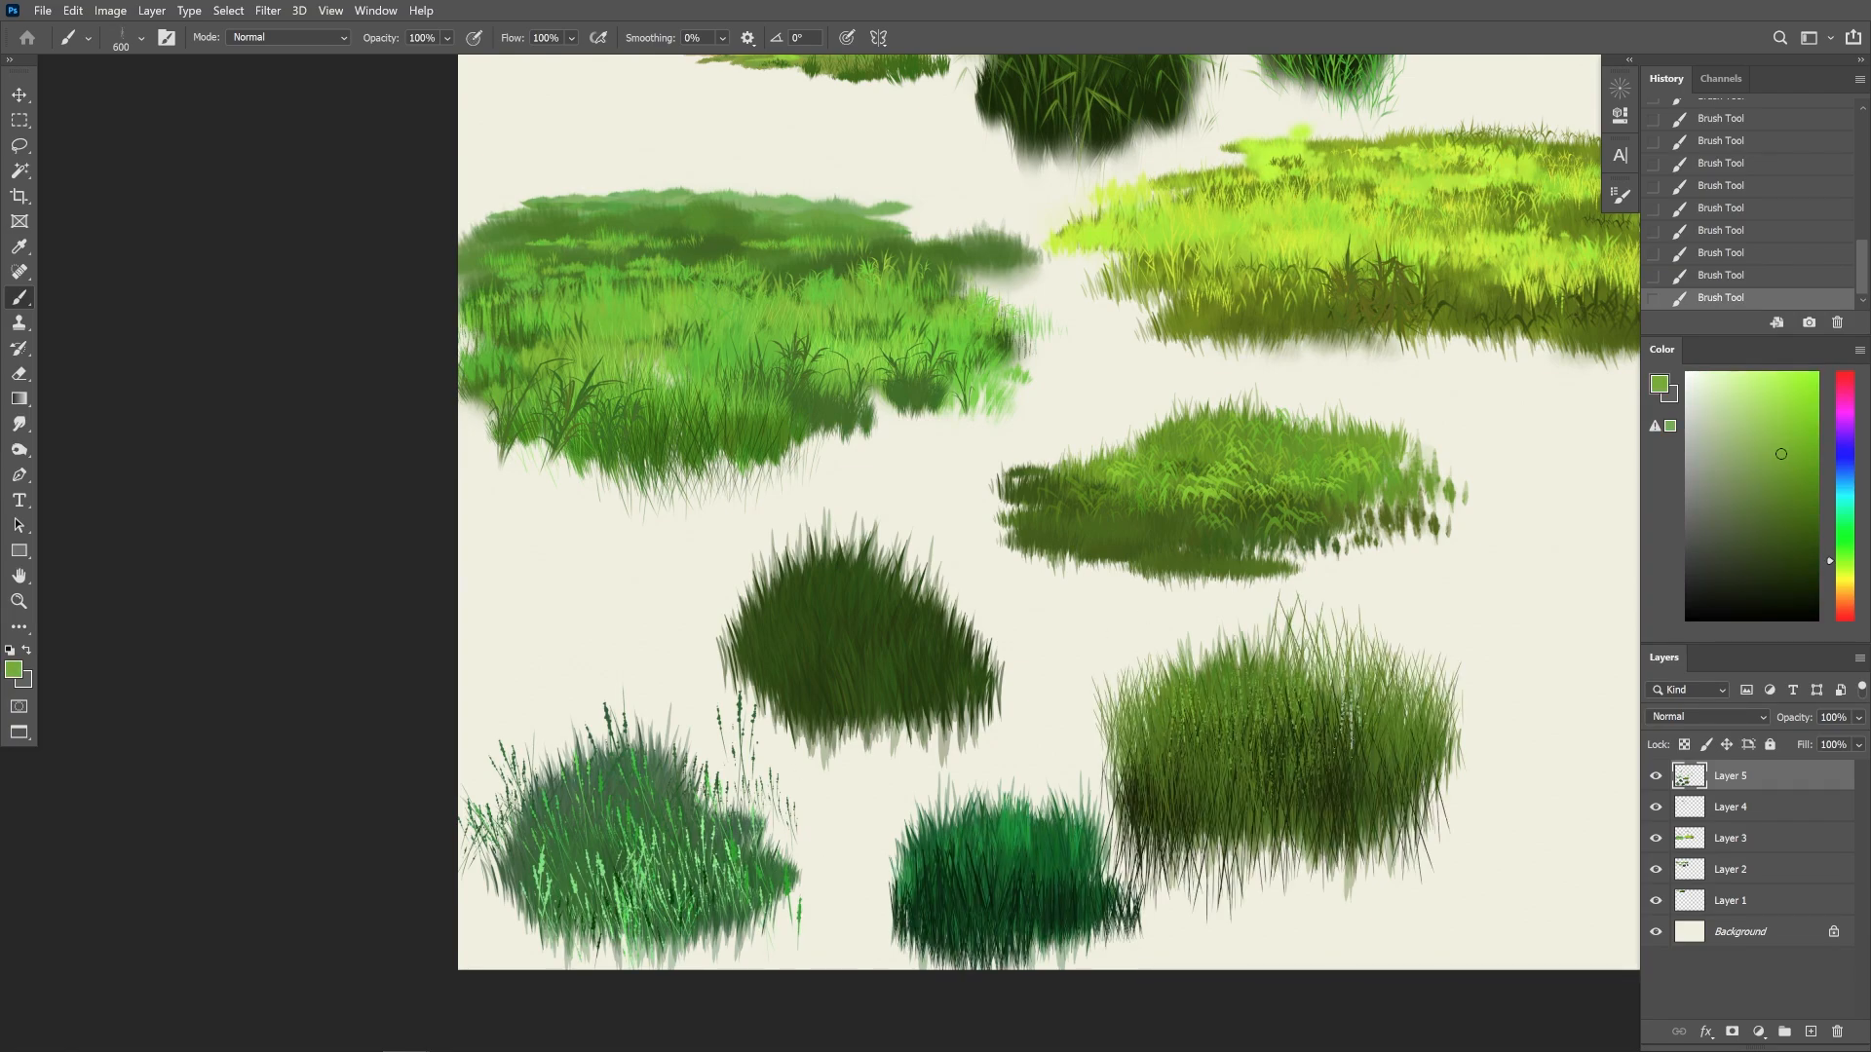
Paint light yellow-green stalks over the large olive clump and the dark green clump, enlarging the brush to 1000 px
left_click_drag(1213, 750, 1349, 736)
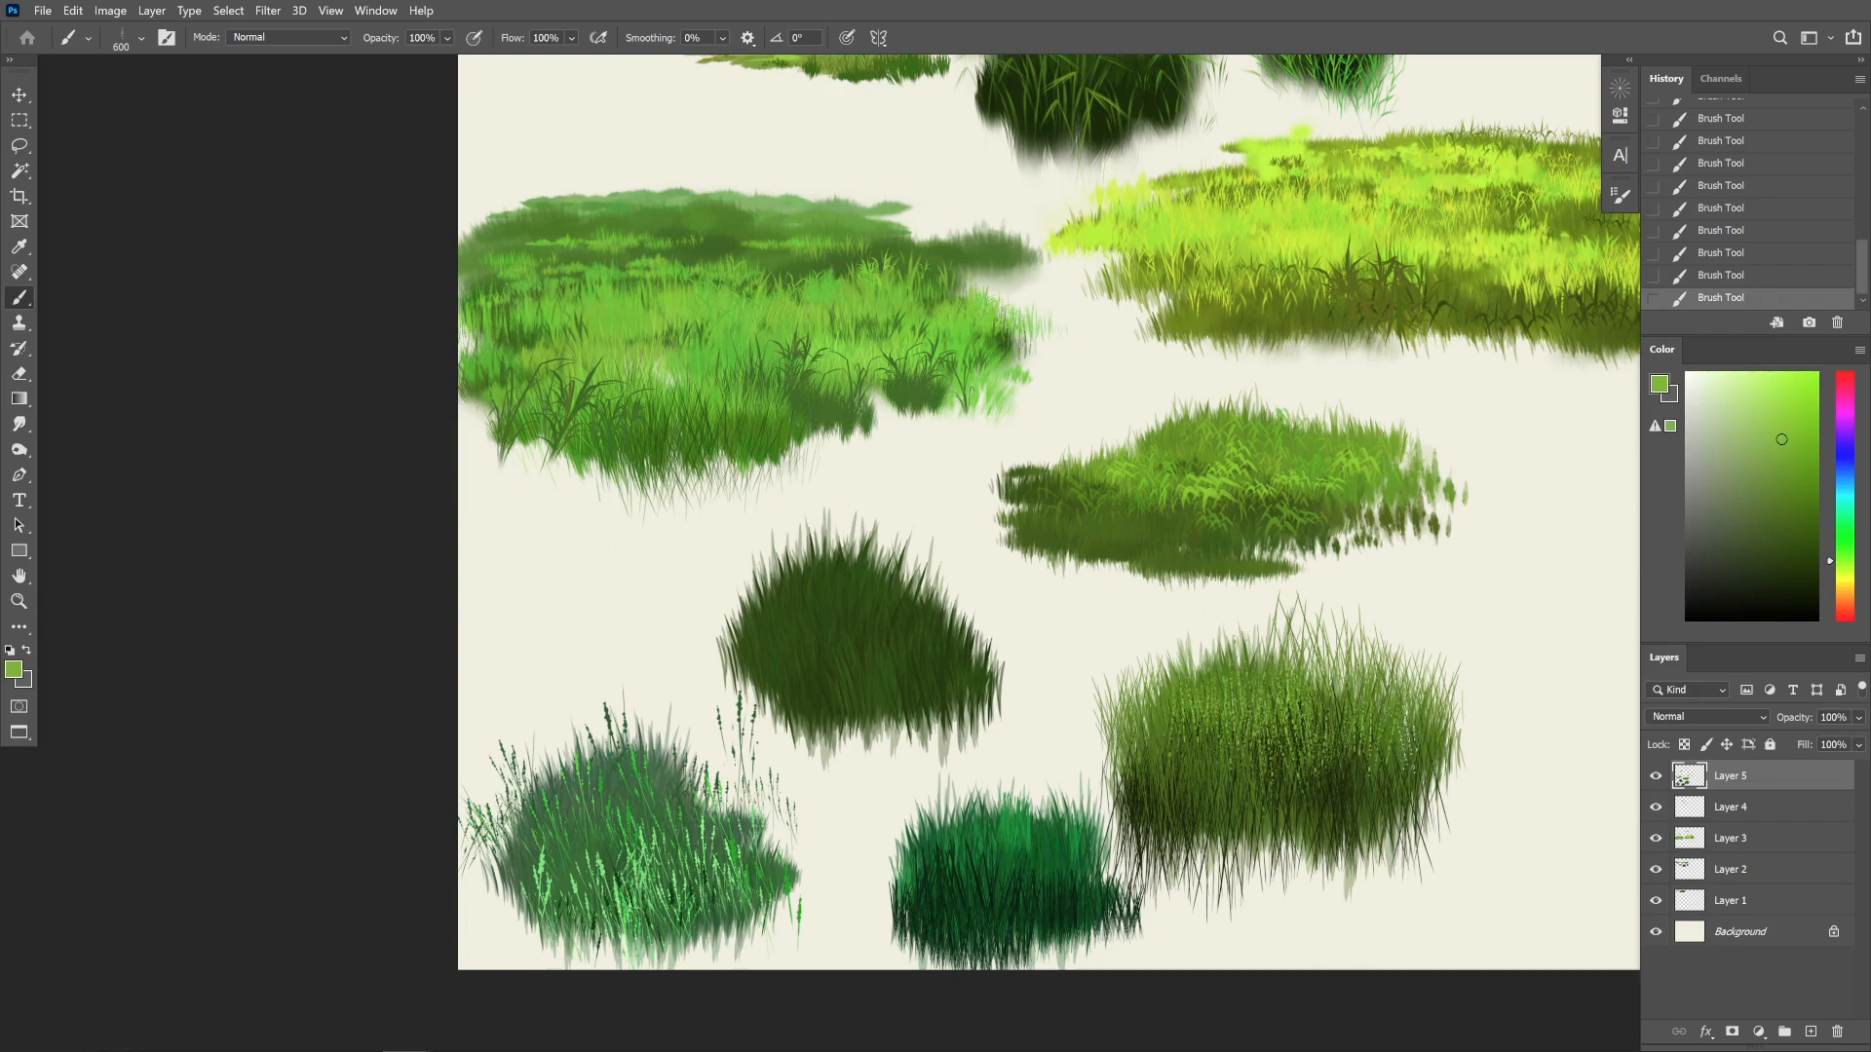
left_click_drag(756, 663, 974, 623)
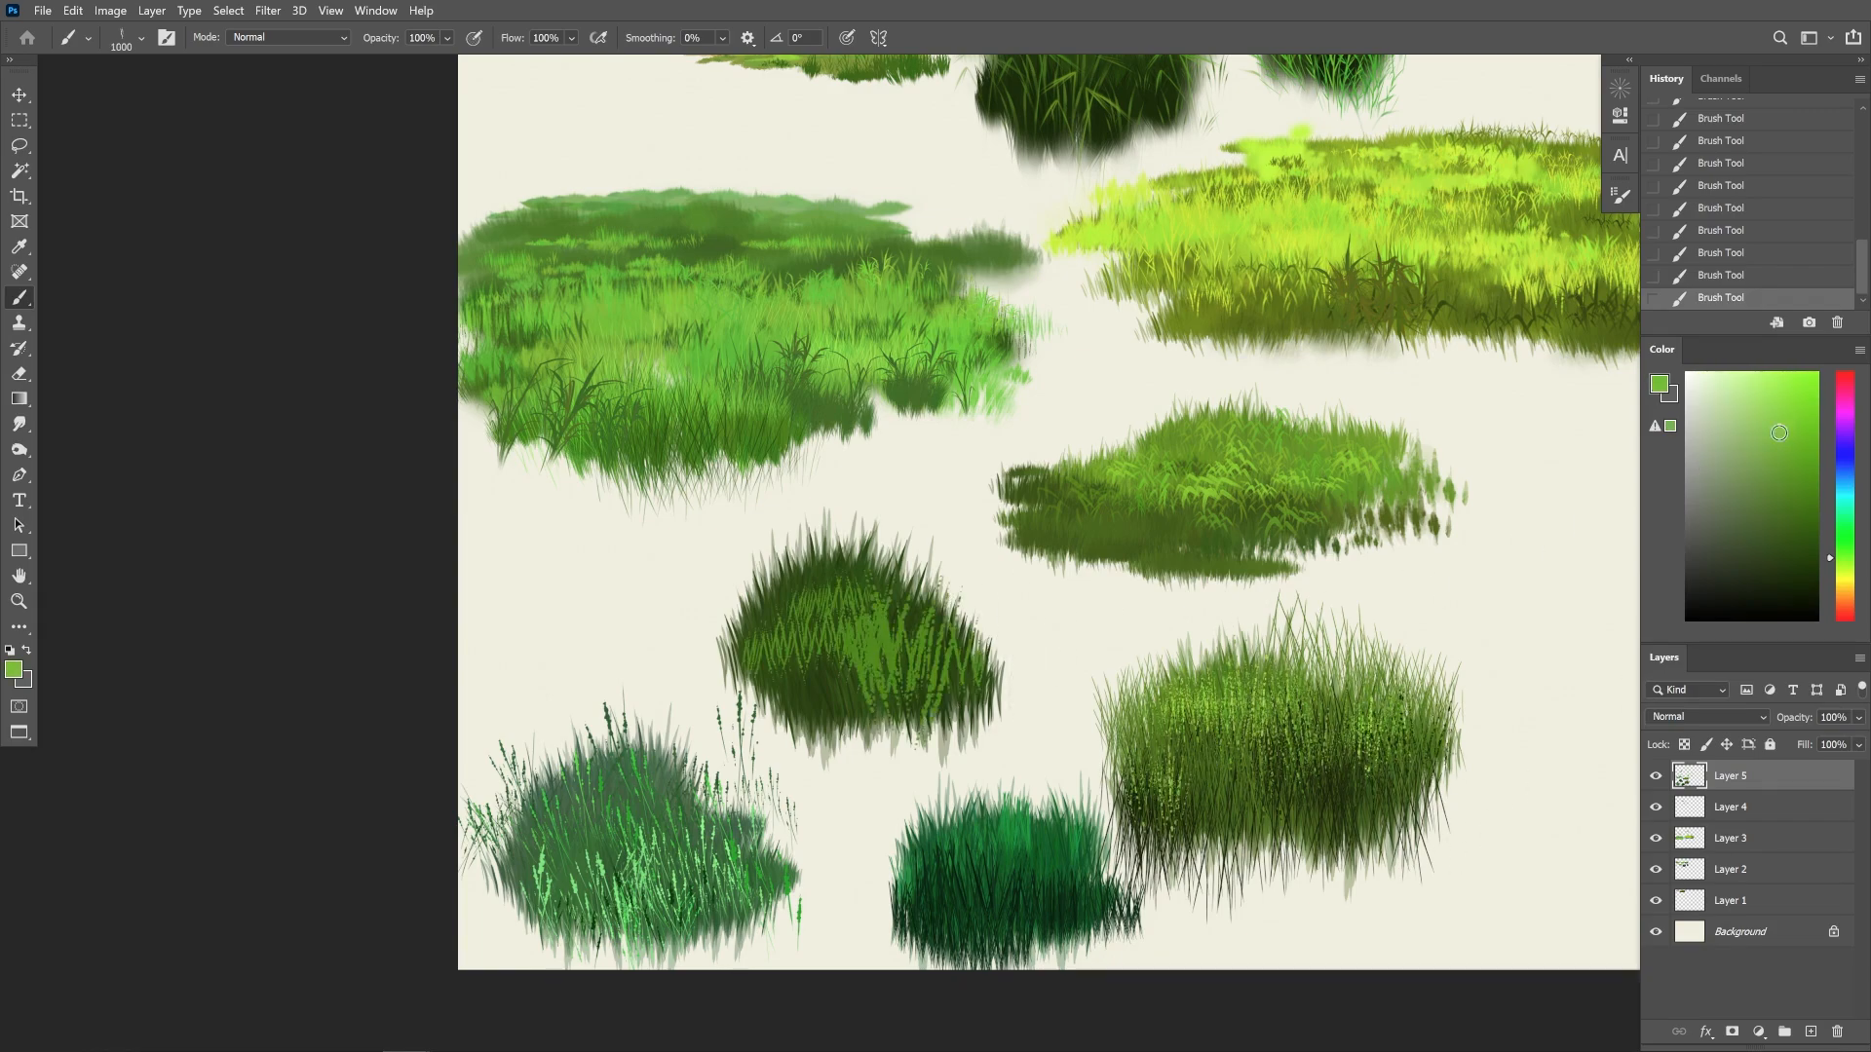
mouse_move(838, 648)
left_mouse_down()
mouse_move(838, 740)
mouse_move(770, 760)
left_mouse_up()
key("ctrl+z")
left_click_drag(770, 694, 997, 753)
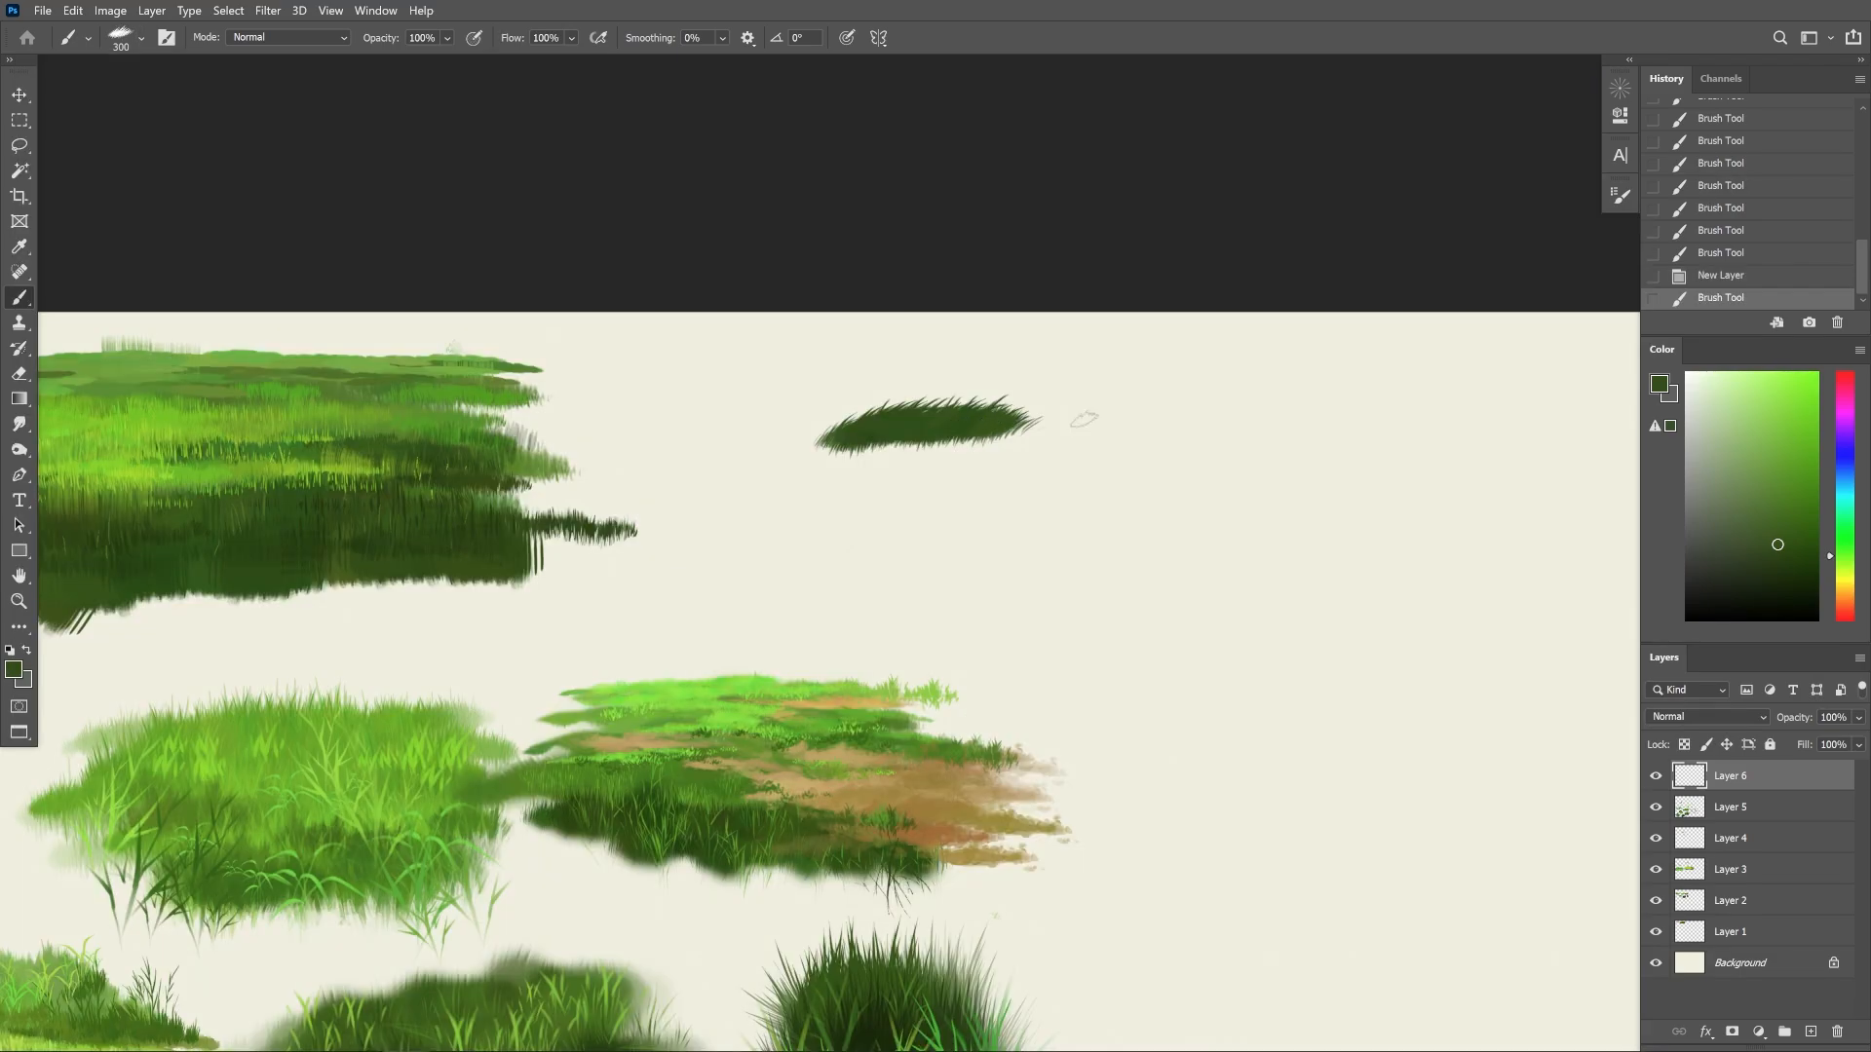
Redo the first dark stroke on Layer 6 and build a windswept grass patch in dark and mid green with the 300 px brush
key("ctrl+z")
left_click_drag(838, 419, 1145, 414)
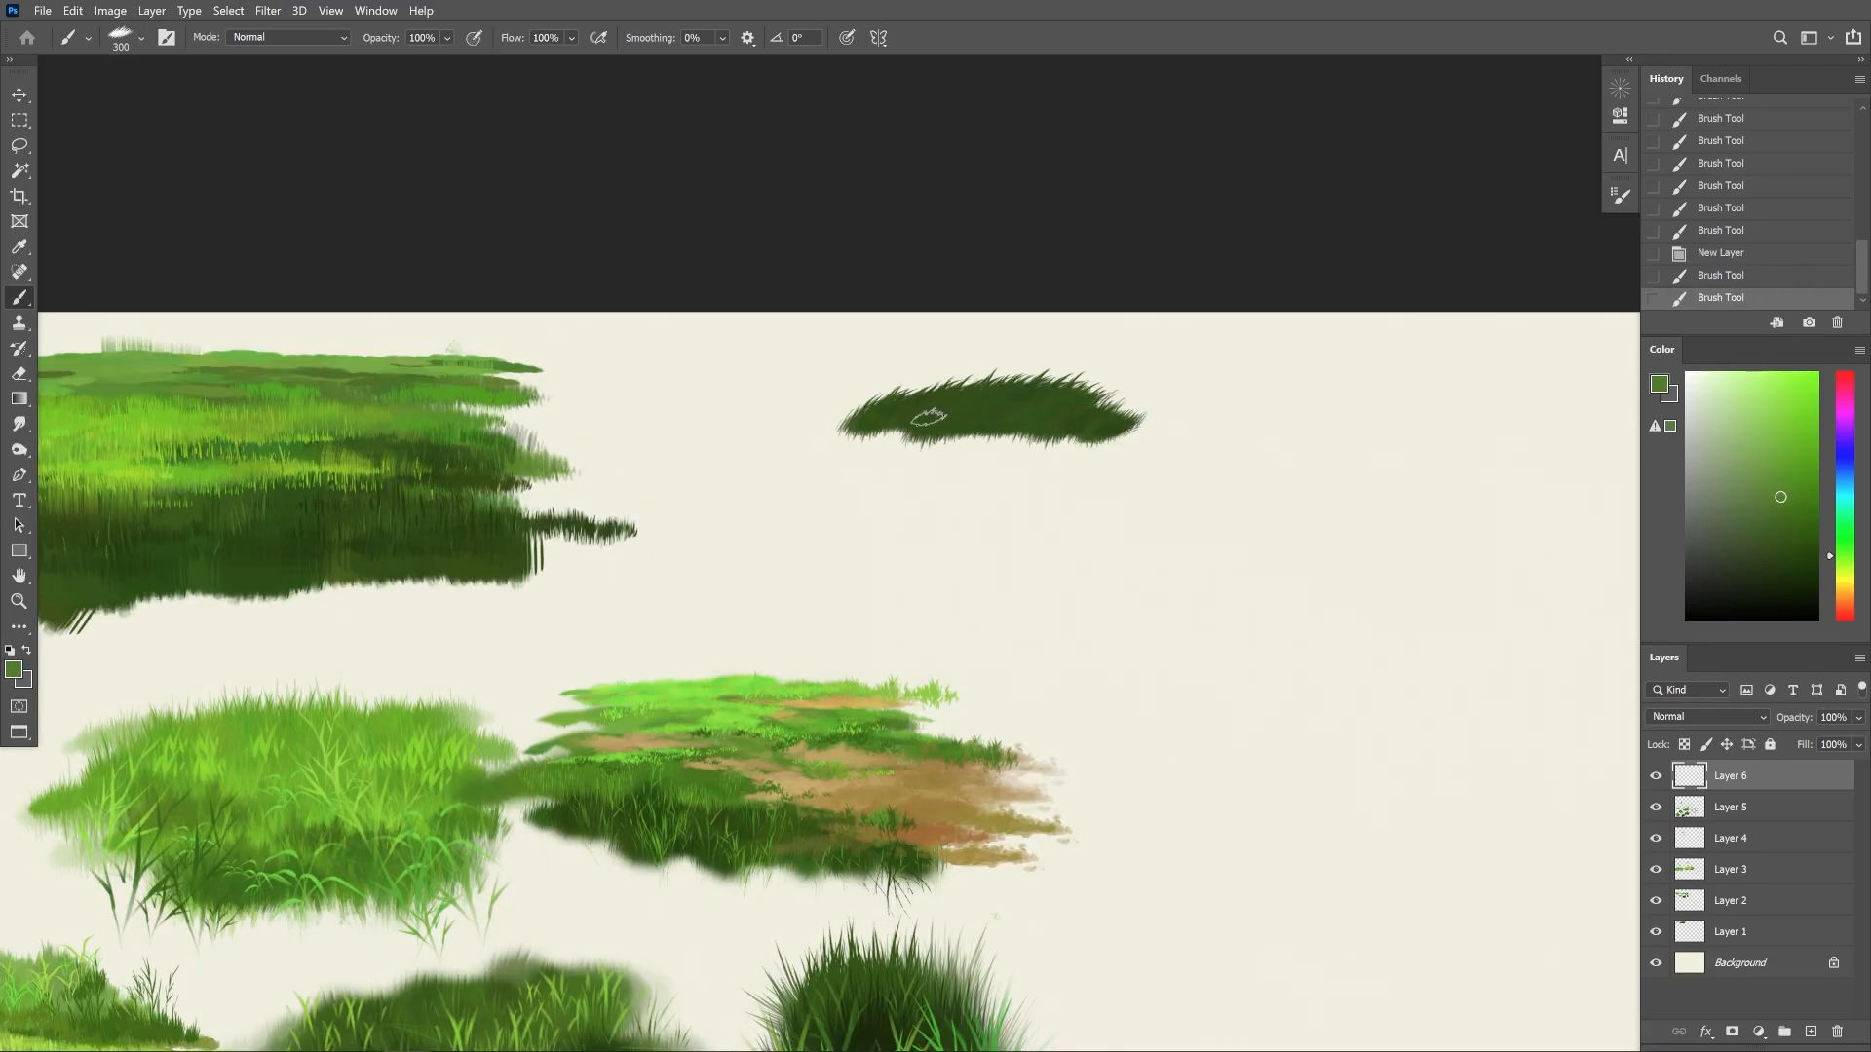
left_click_drag(830, 438, 1061, 446)
mouse_move(1067, 427)
left_mouse_down()
mouse_move(1186, 435)
mouse_move(1142, 435)
left_mouse_up()
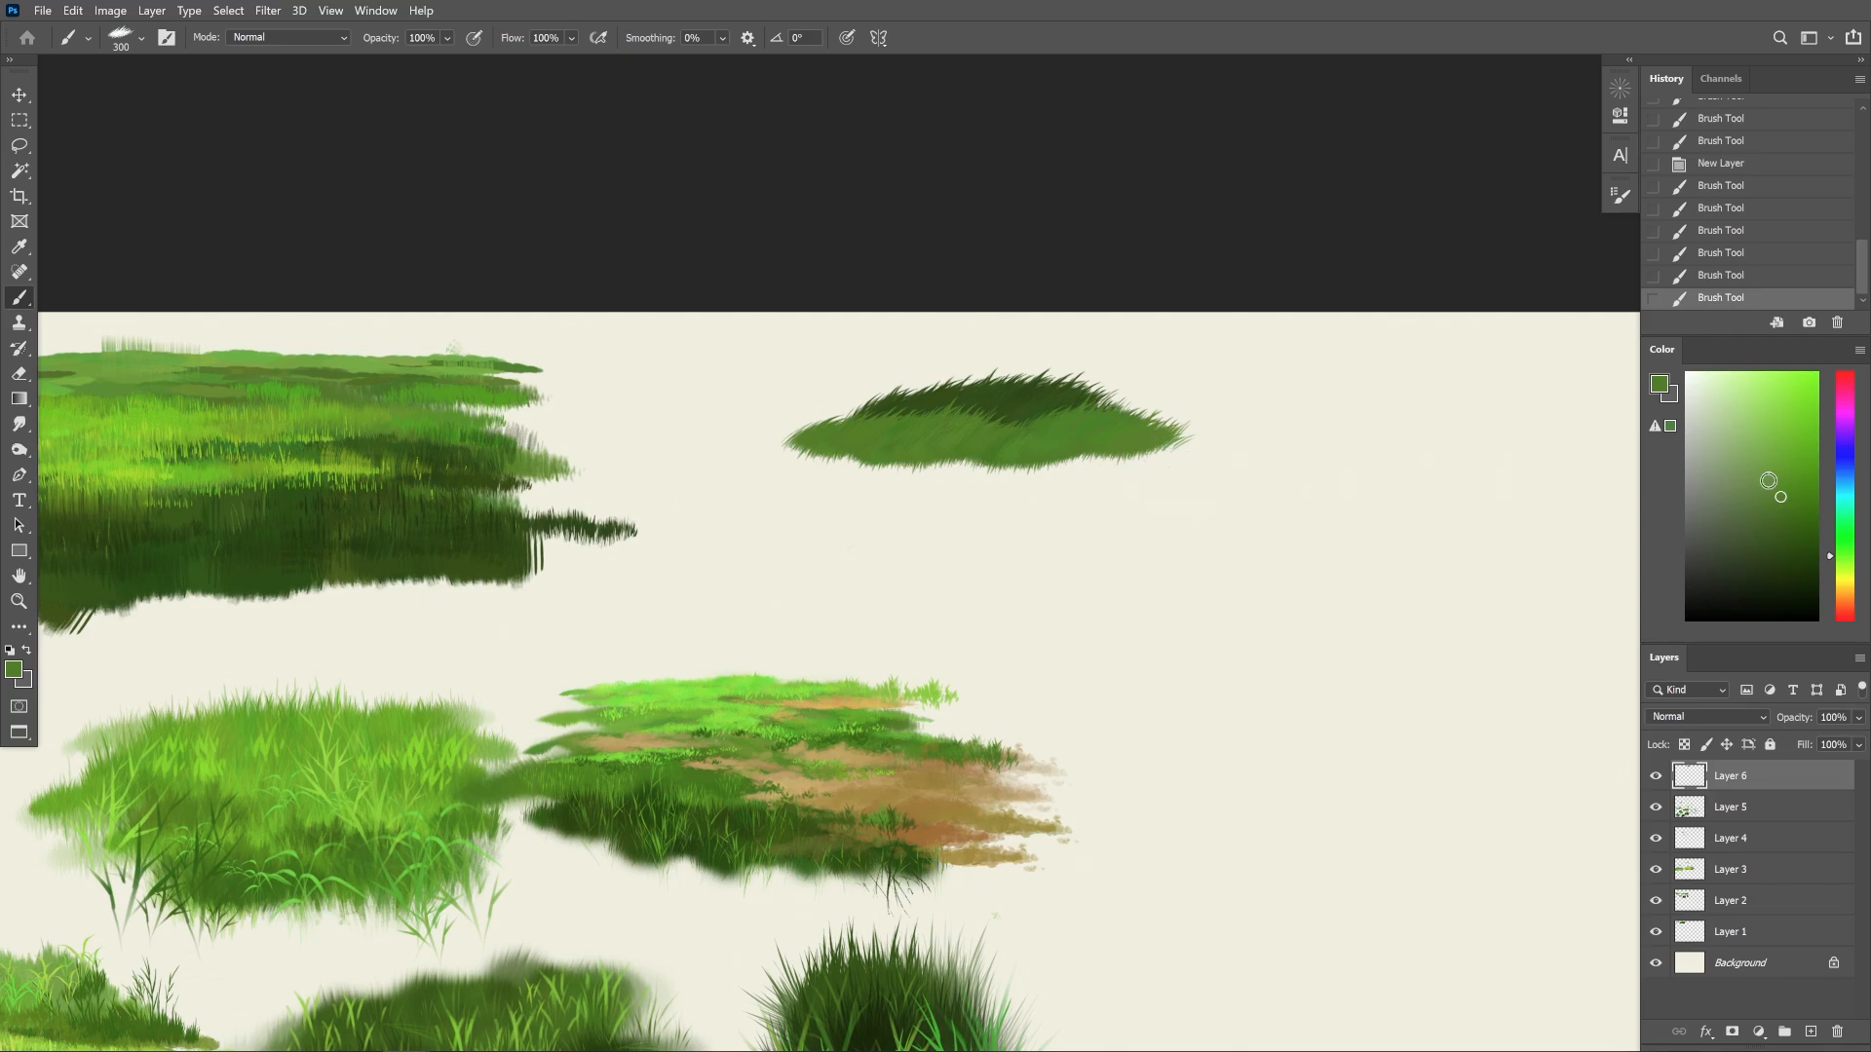
left_click_drag(960, 466, 1184, 450)
mouse_move(834, 458)
left_mouse_down()
mouse_move(957, 474)
mouse_move(1218, 440)
left_mouse_up()
mouse_move(1018, 443)
left_mouse_down()
mouse_move(903, 473)
mouse_move(1121, 492)
left_mouse_up()
Choose the second Windswept Grass brush, sample a green from the patch and paint lighter slanted texture across it
left_click(141, 37)
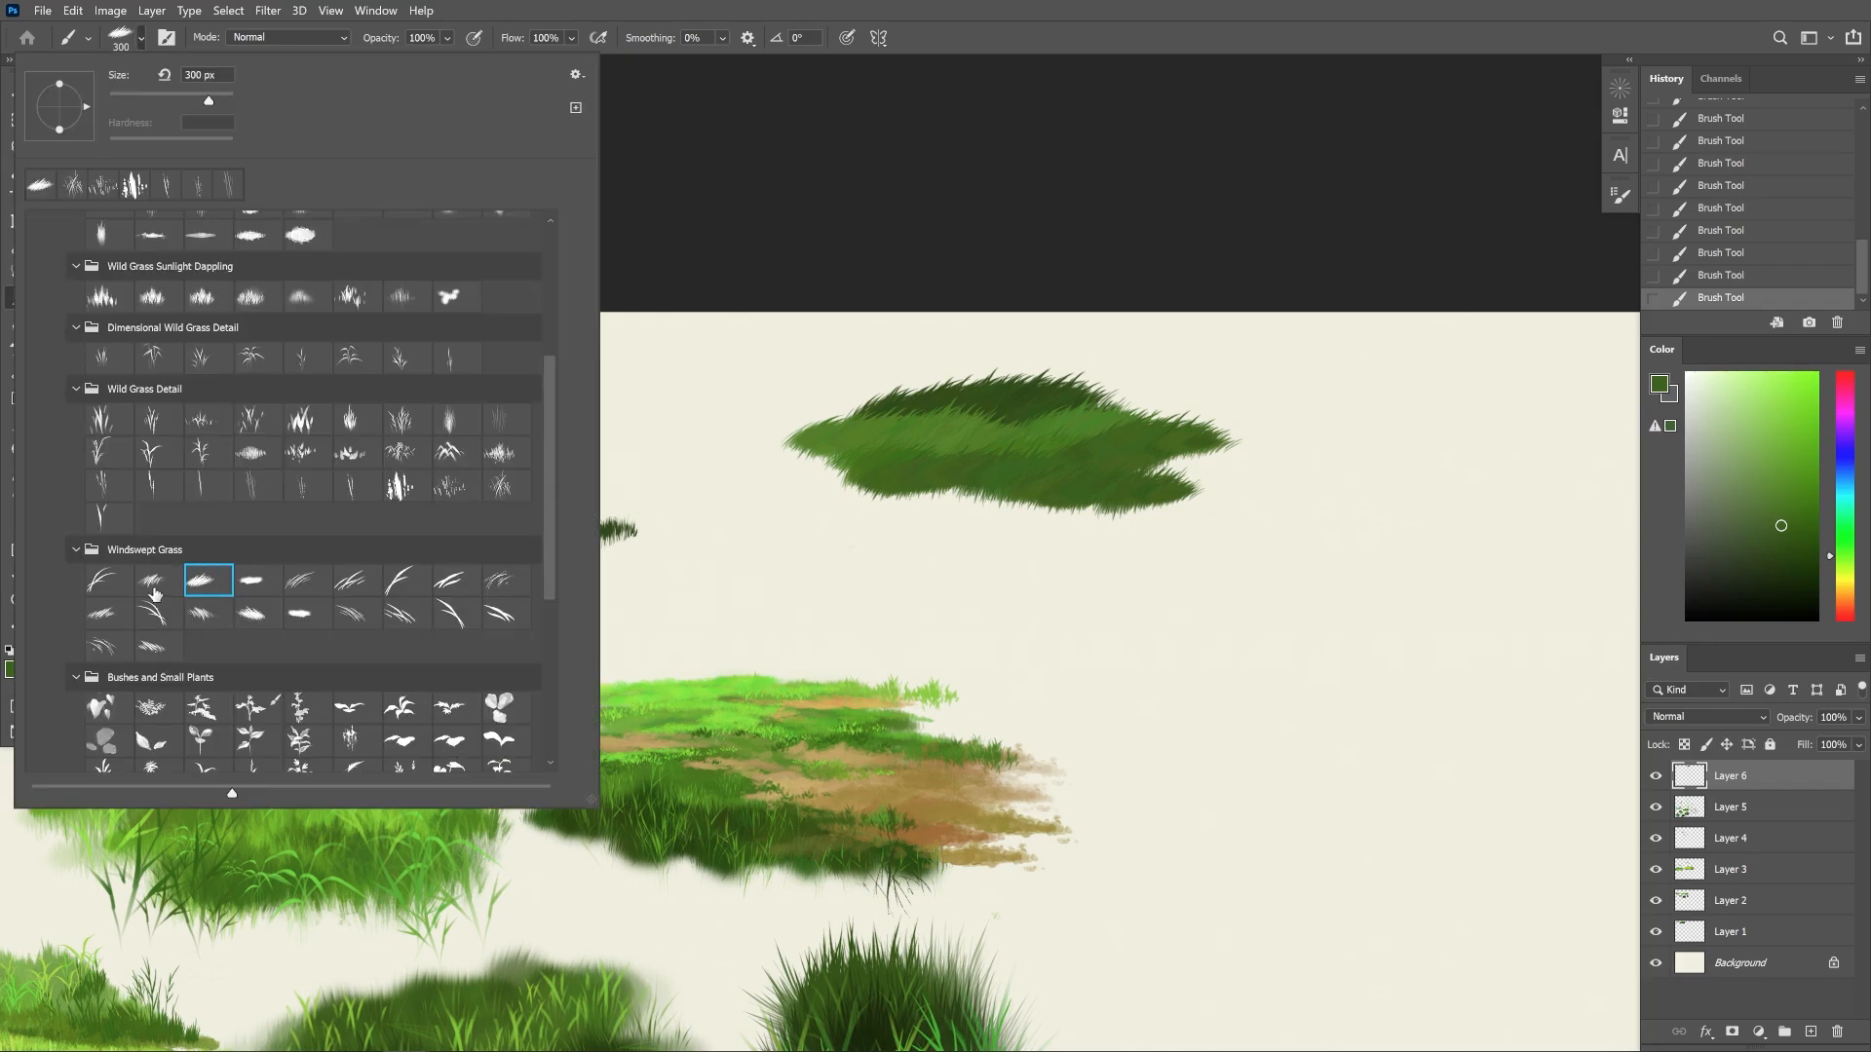
mouse_move(984, 499)
left_mouse_down()
mouse_move(1186, 510)
mouse_move(982, 454)
mouse_move(985, 406)
mouse_move(1174, 414)
left_mouse_up()
left_click(994, 421, "alt")
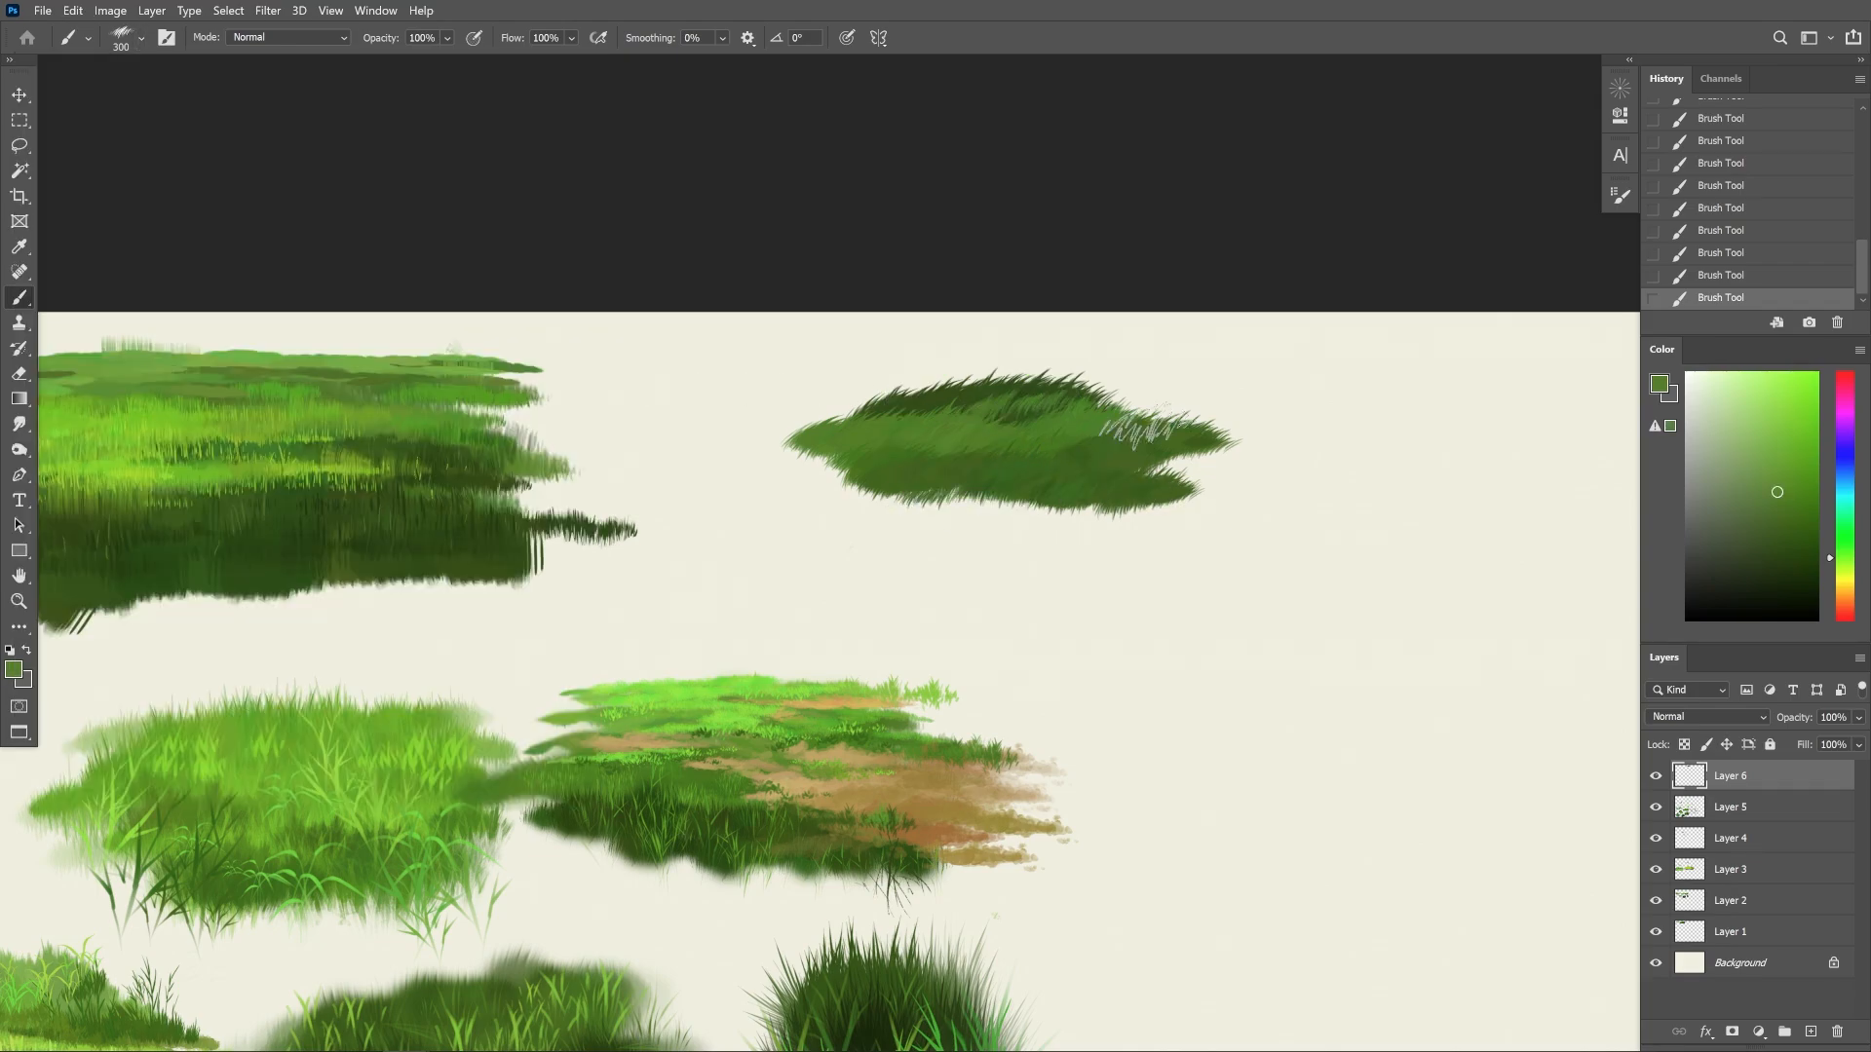
left_click_drag(887, 432, 1101, 445)
mouse_move(914, 470)
left_mouse_down()
mouse_move(888, 475)
mouse_move(1023, 483)
left_mouse_up()
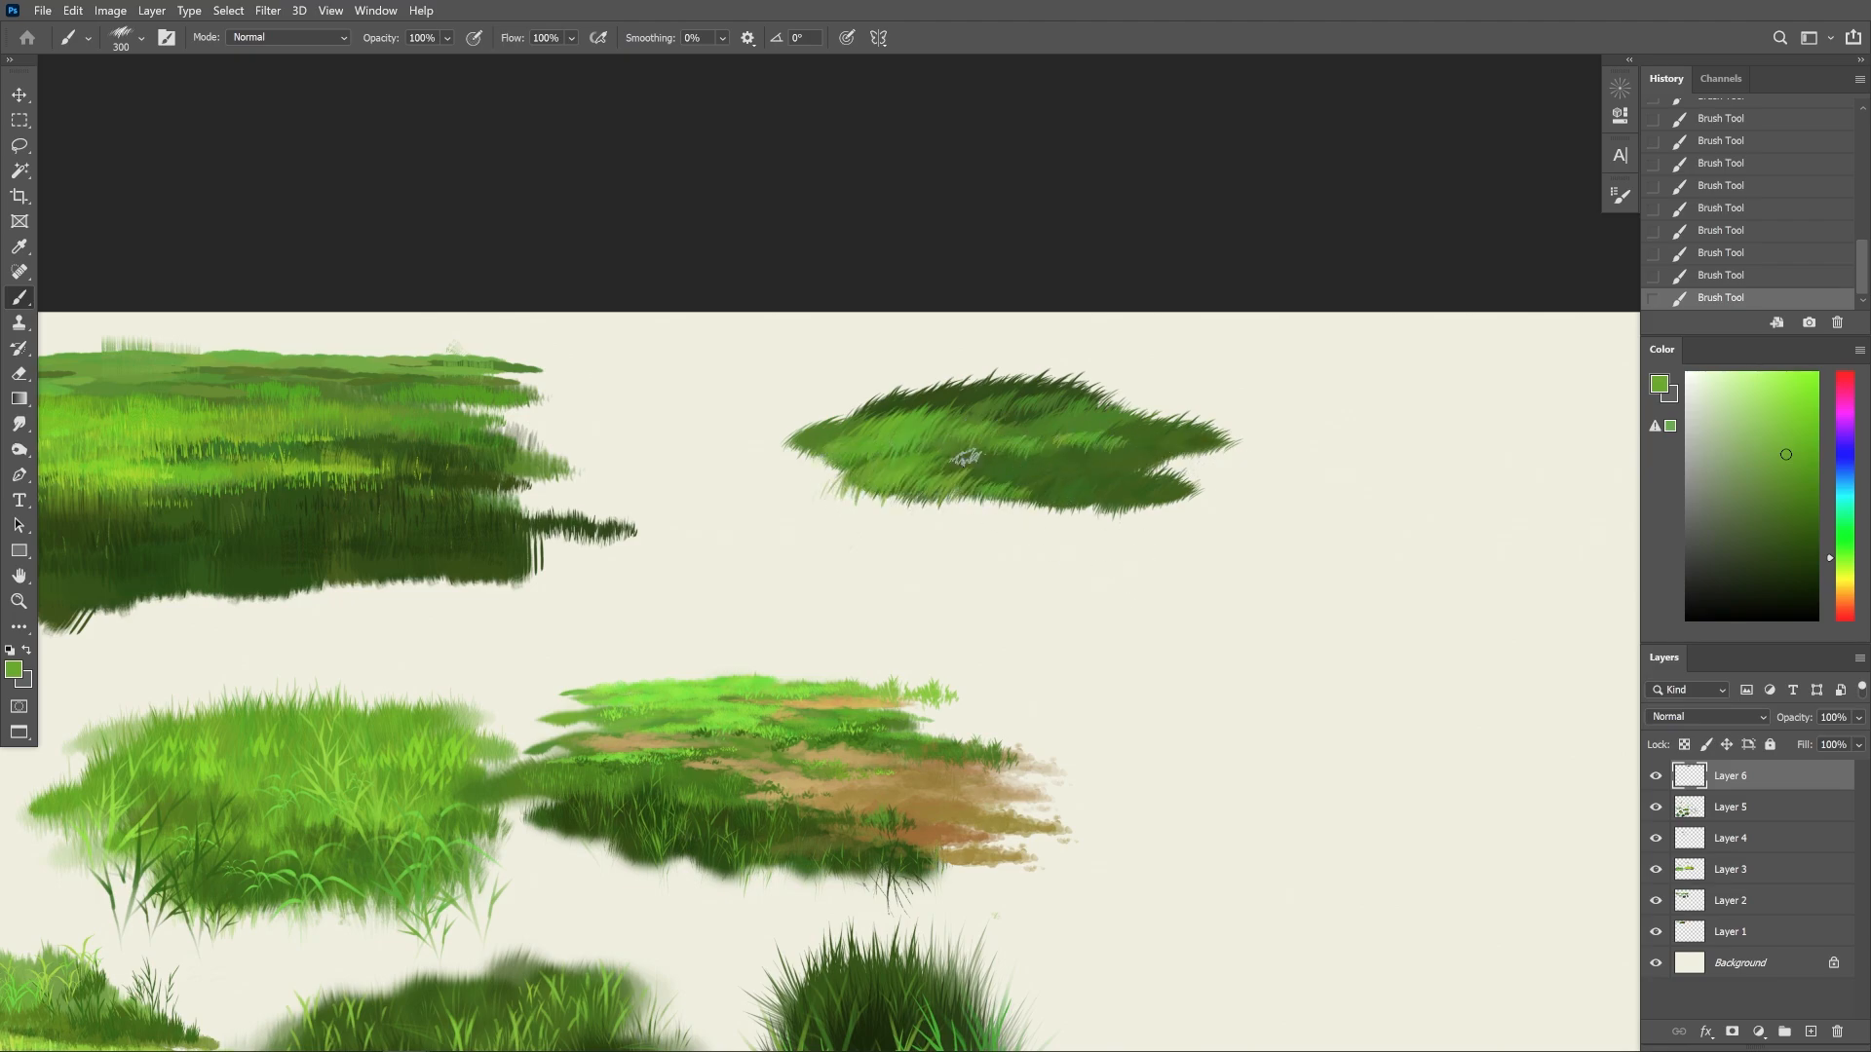
Choose the first Windswept Grass brush and paint long curved light green blades over the windswept patch
left_click(141, 37)
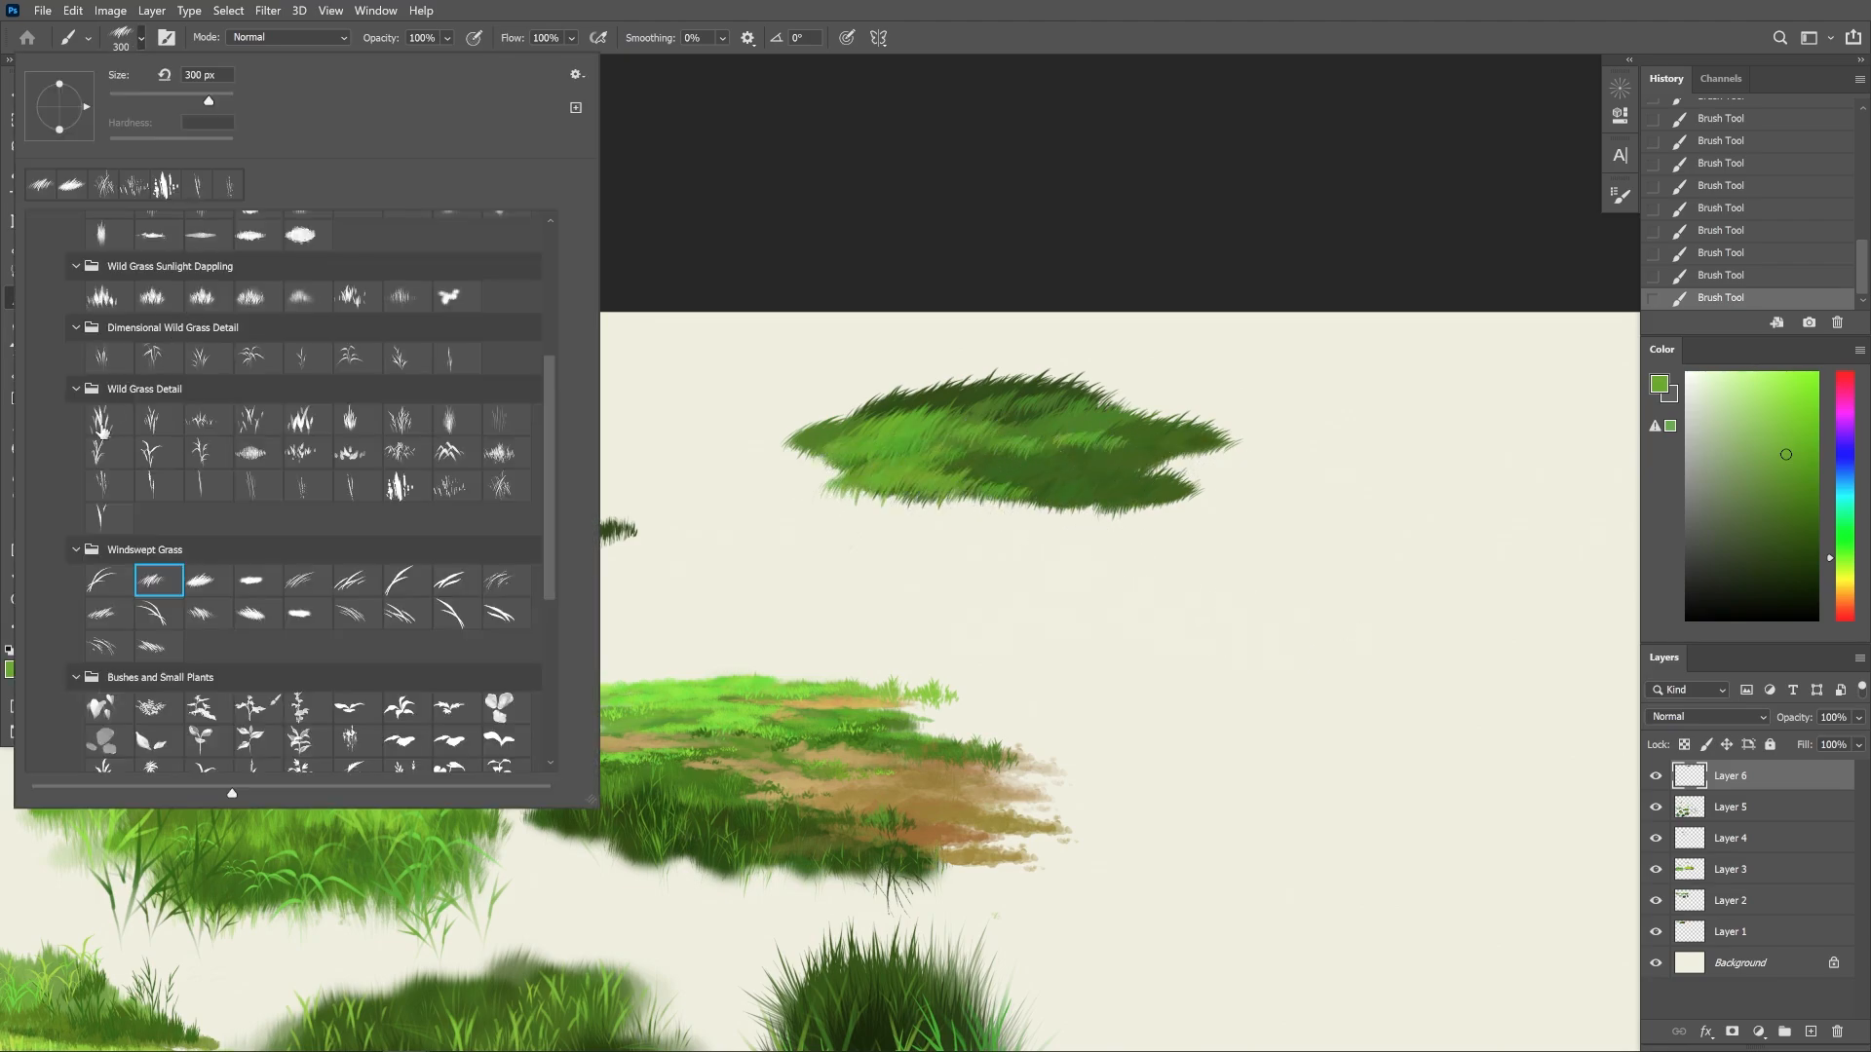
double_click(115, 567)
mouse_move(1136, 522)
left_mouse_down()
mouse_move(1136, 499)
mouse_move(1098, 506)
left_mouse_up()
left_click_drag(960, 423, 1011, 415)
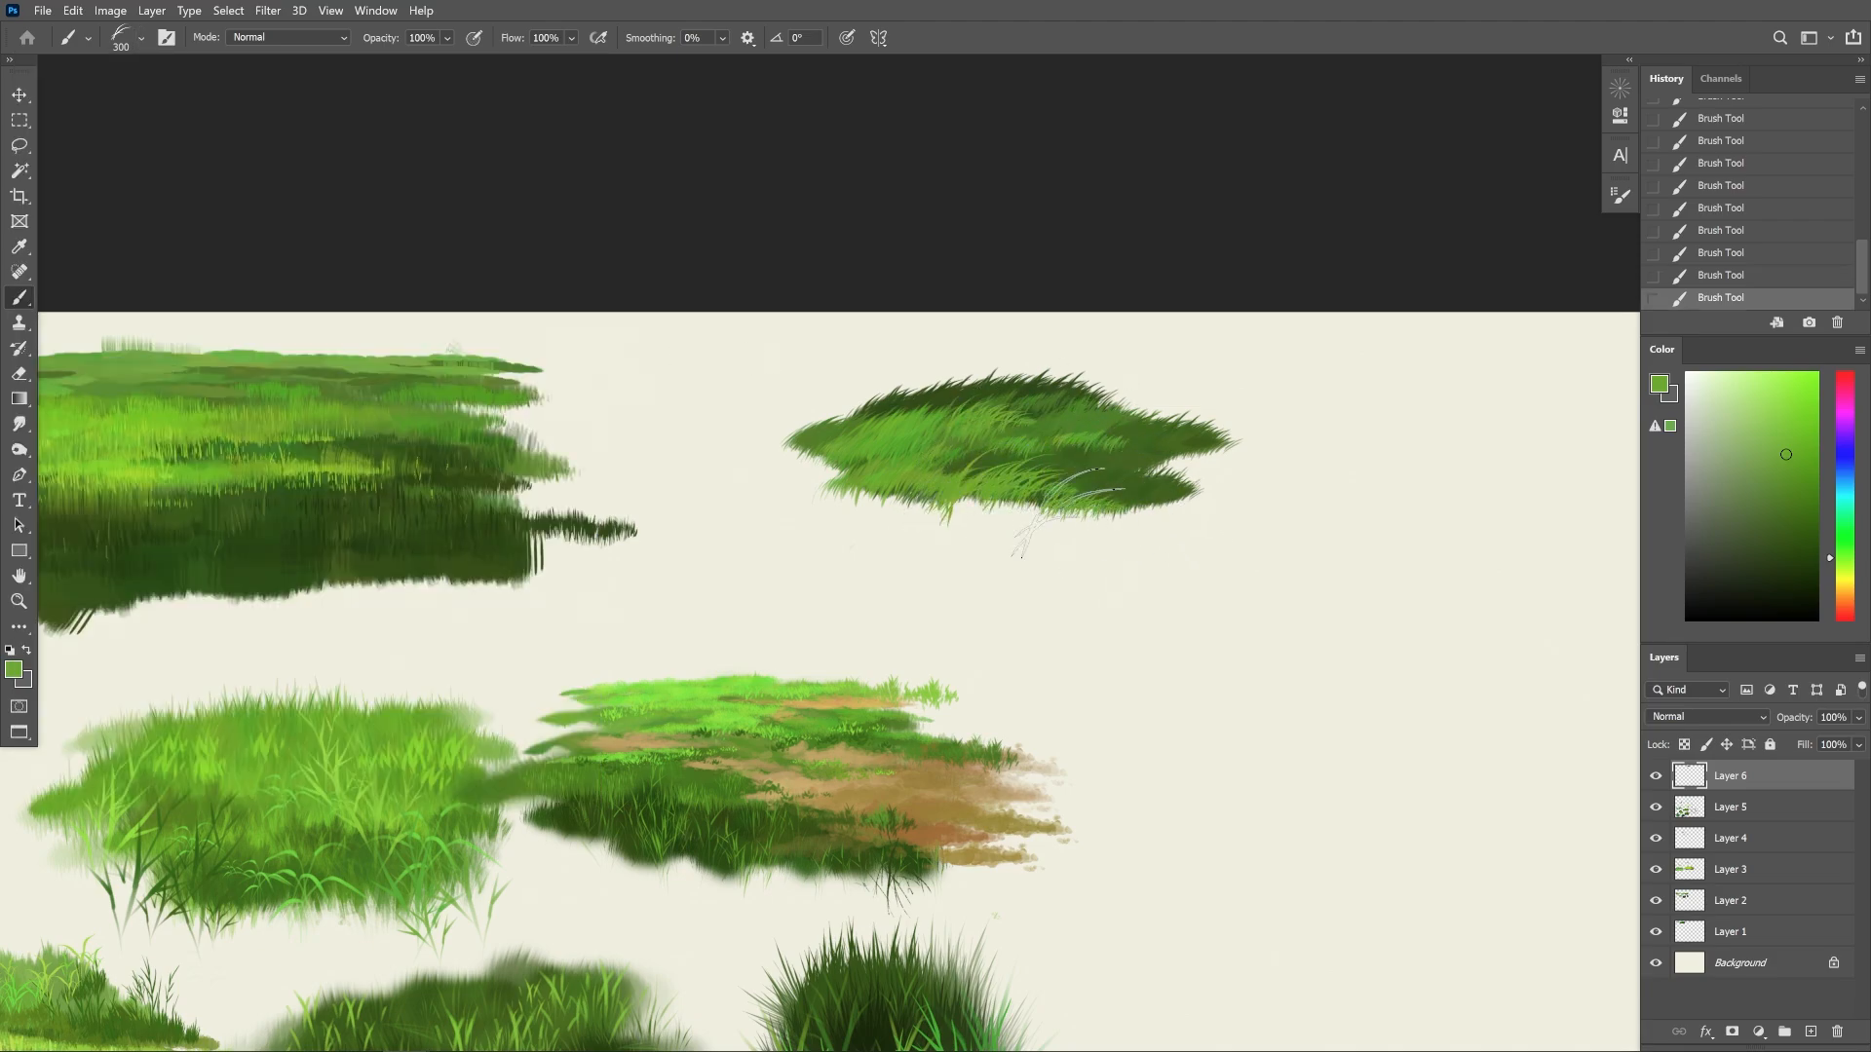
Paint green heart-shaped leaves over the round dark grass tuft on Layer 10, reducing the leaf brush size between strokes
left_click(141, 37)
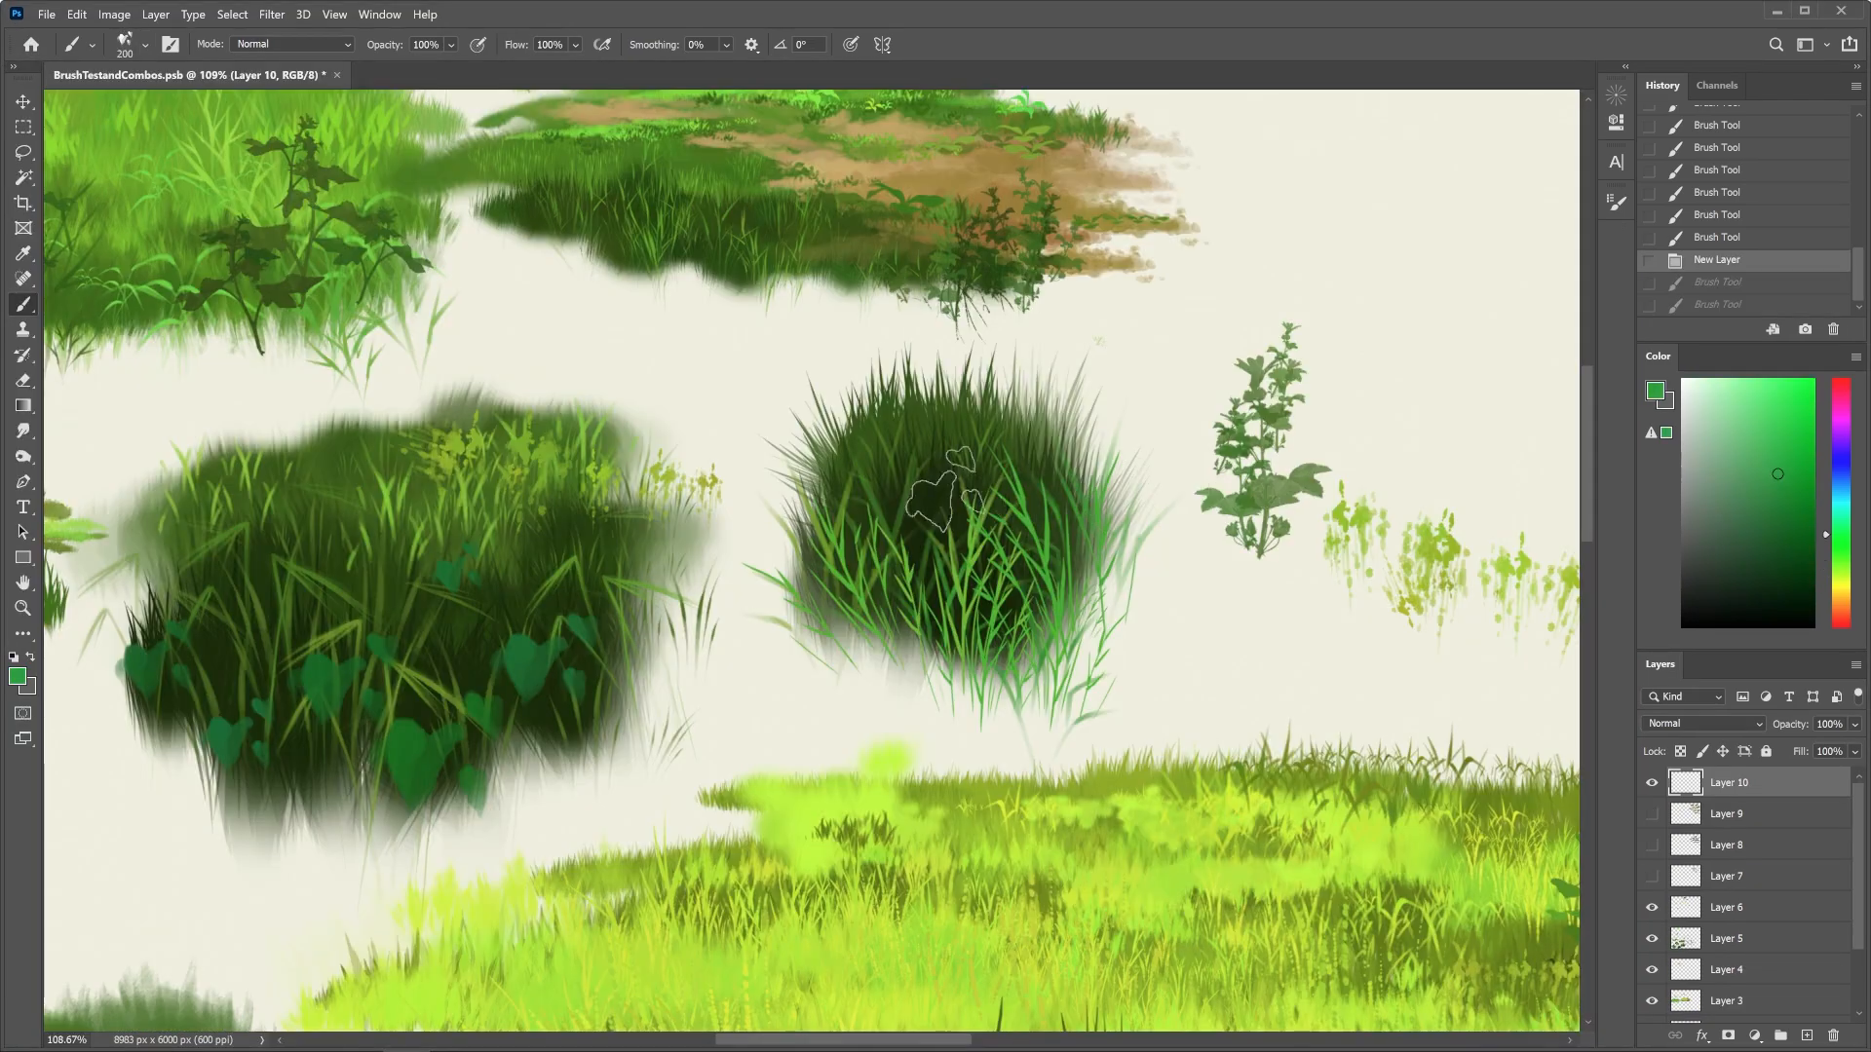
left_click_drag(858, 478, 1080, 514)
left_click_drag(943, 463, 960, 474)
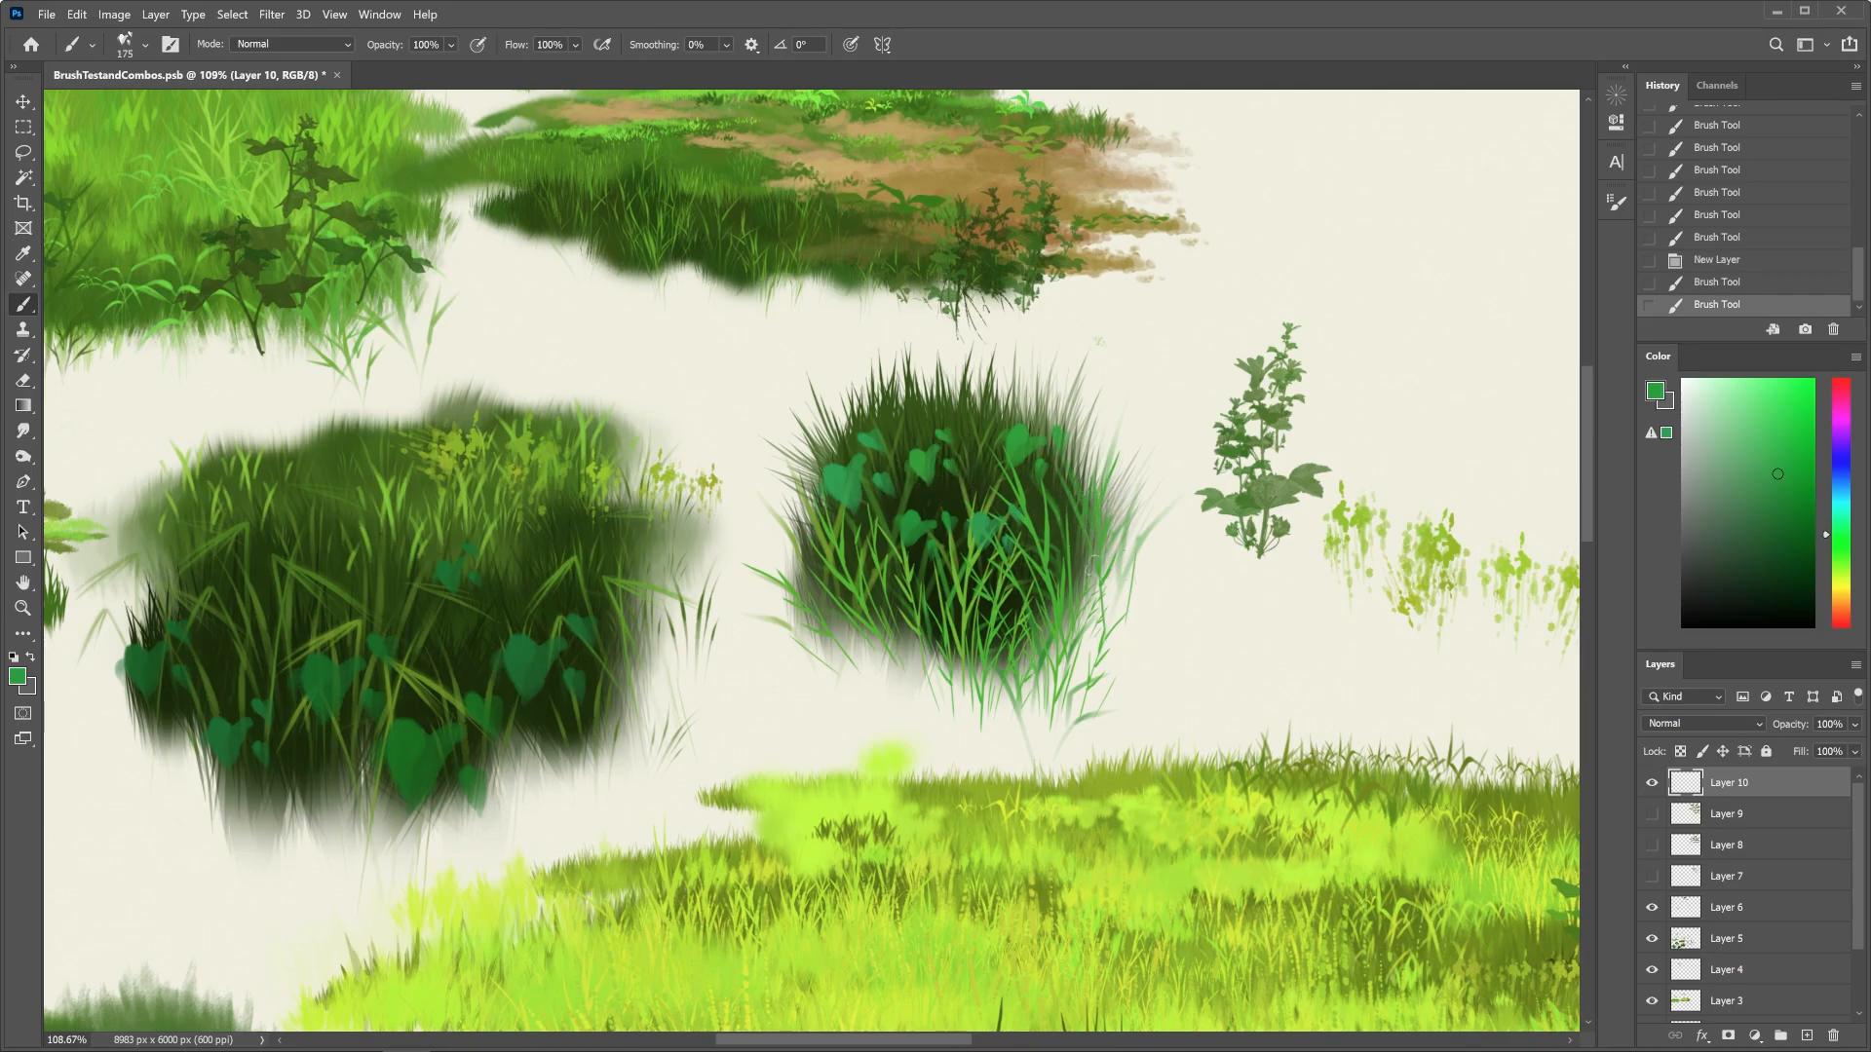
key("bracketleft")
left_click_drag(1041, 542, 1076, 560)
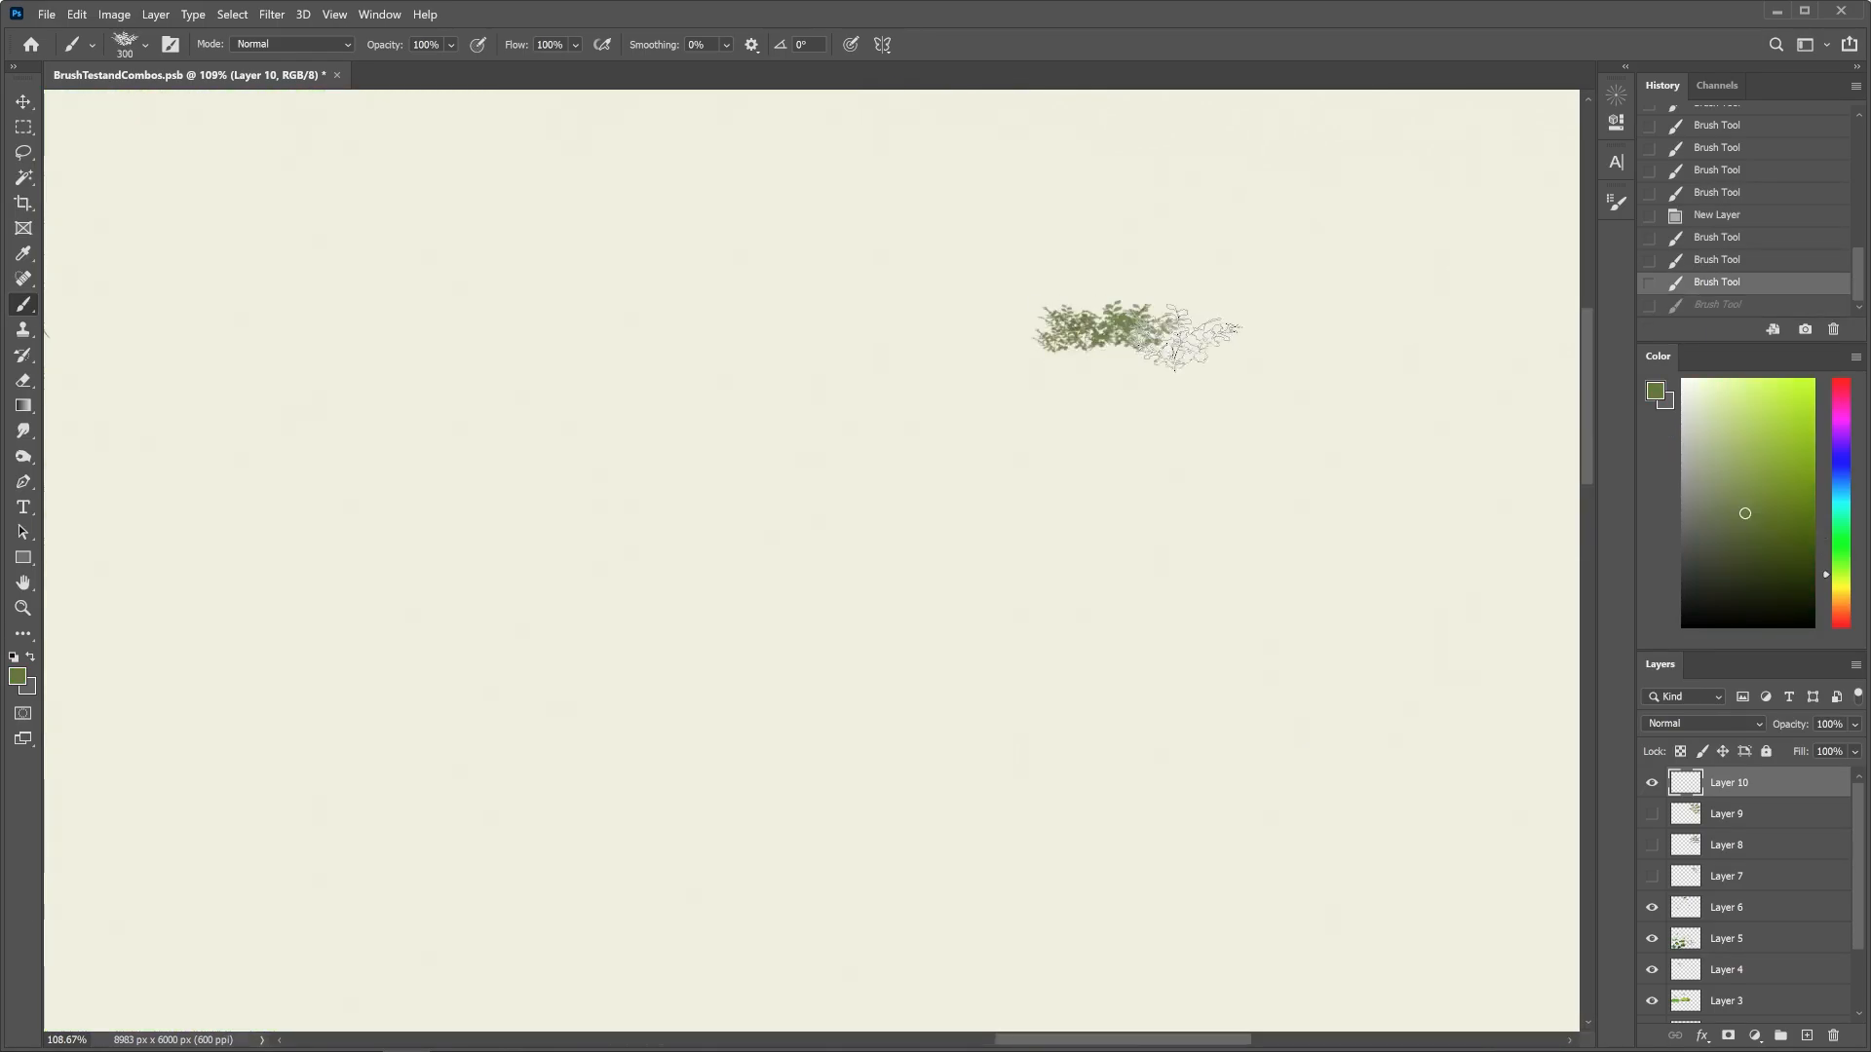
Paint a spreading mass of small-leaved foliage in olive green on the blank canvas with a 300 px brush
mouse_move(1072, 326)
left_mouse_down()
mouse_move(1218, 360)
mouse_move(1205, 292)
mouse_move(1305, 273)
left_mouse_up()
left_click_drag(1001, 272, 1169, 243)
left_click_drag(1310, 360, 1432, 448)
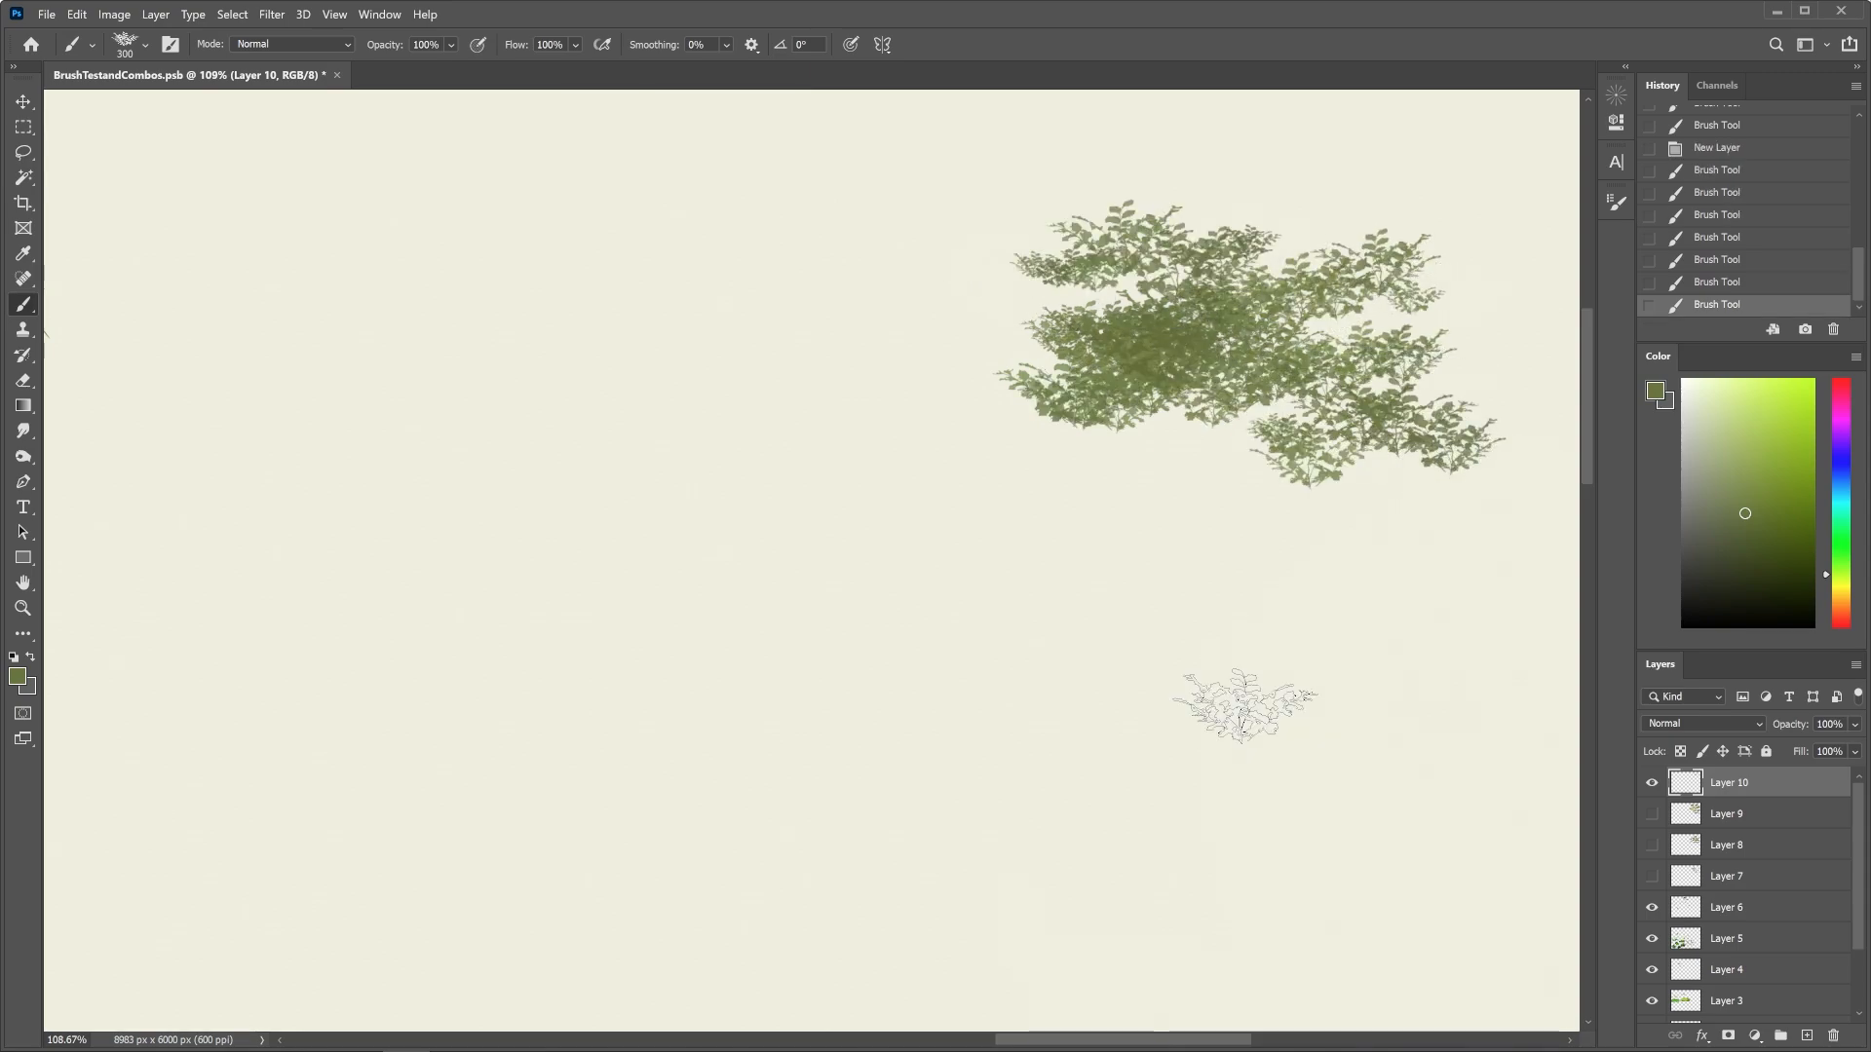
Paint an upright jagged-leaf bush with several stems beneath the foliage mass and a small single sprig beside it
left_click_drag(1136, 587, 1133, 721)
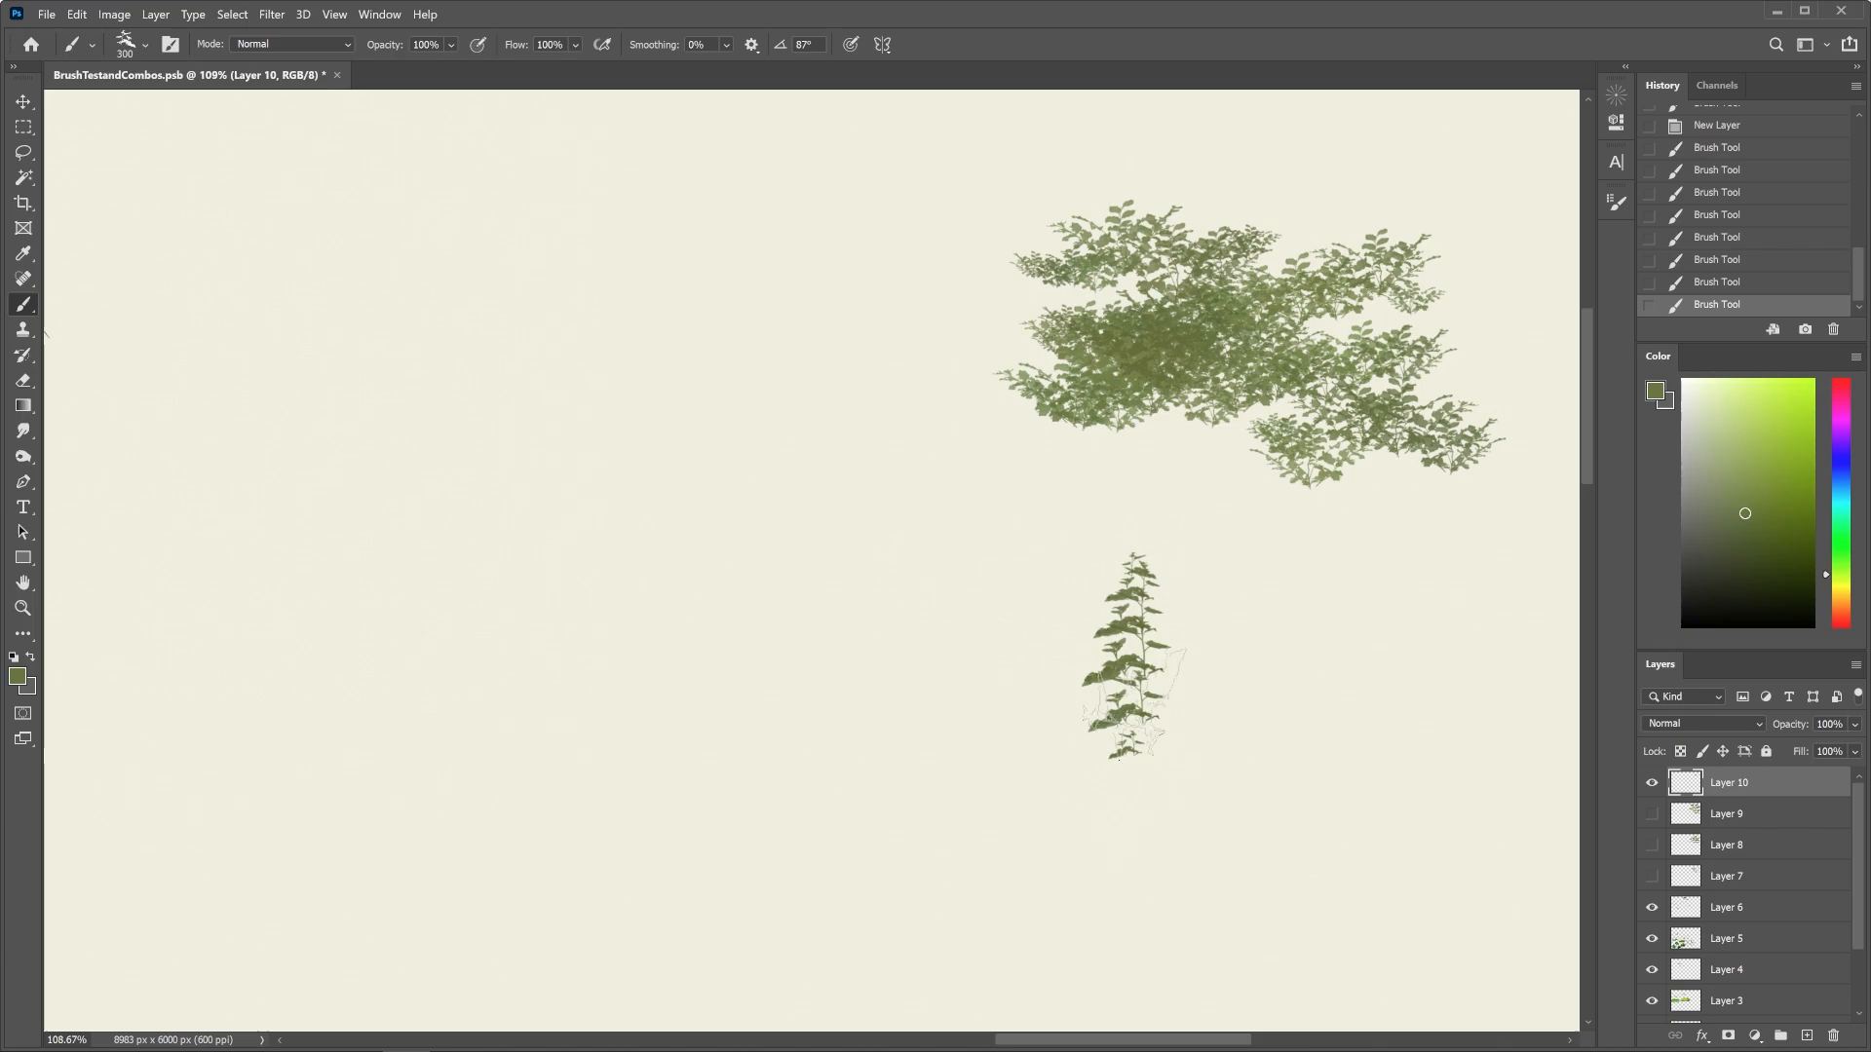
left_click_drag(1093, 648, 1070, 702)
mouse_move(1187, 638)
left_mouse_down()
mouse_move(1181, 712)
mouse_move(1149, 726)
mouse_move(1233, 627)
mouse_move(1255, 740)
left_mouse_up()
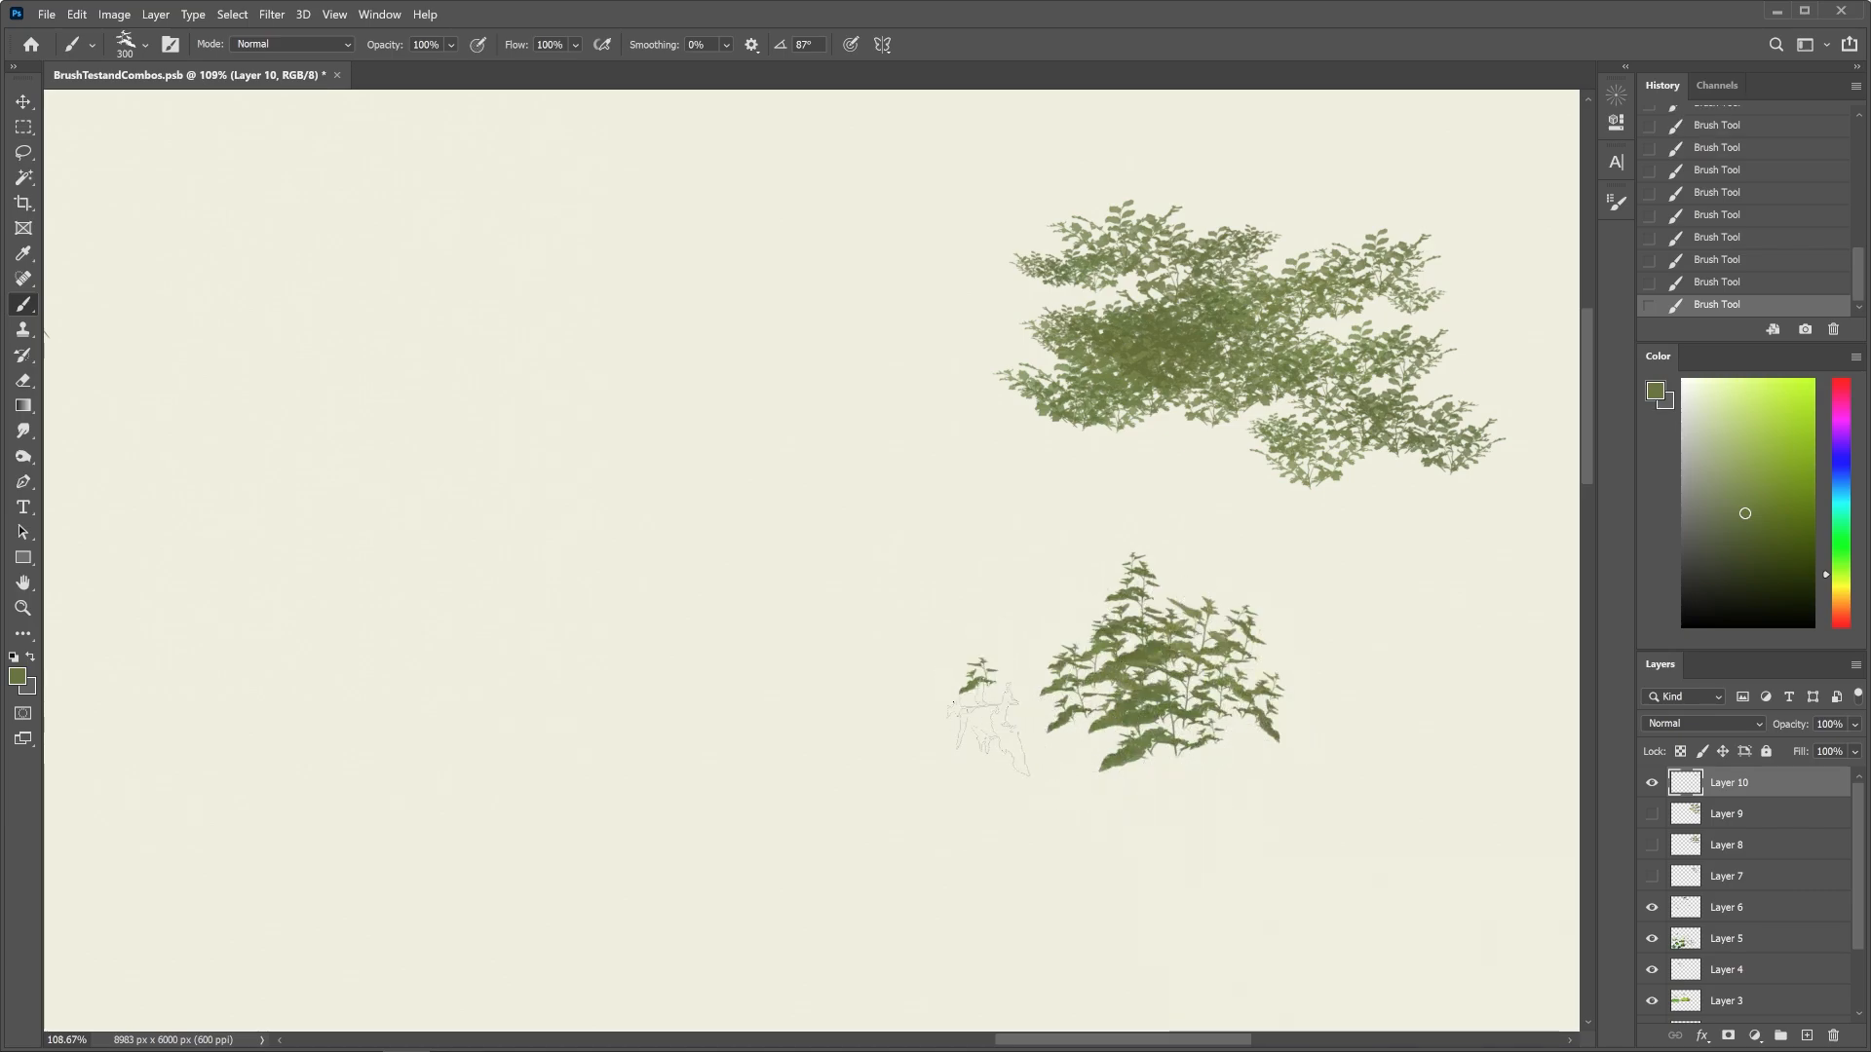
left_click_drag(989, 729, 986, 775)
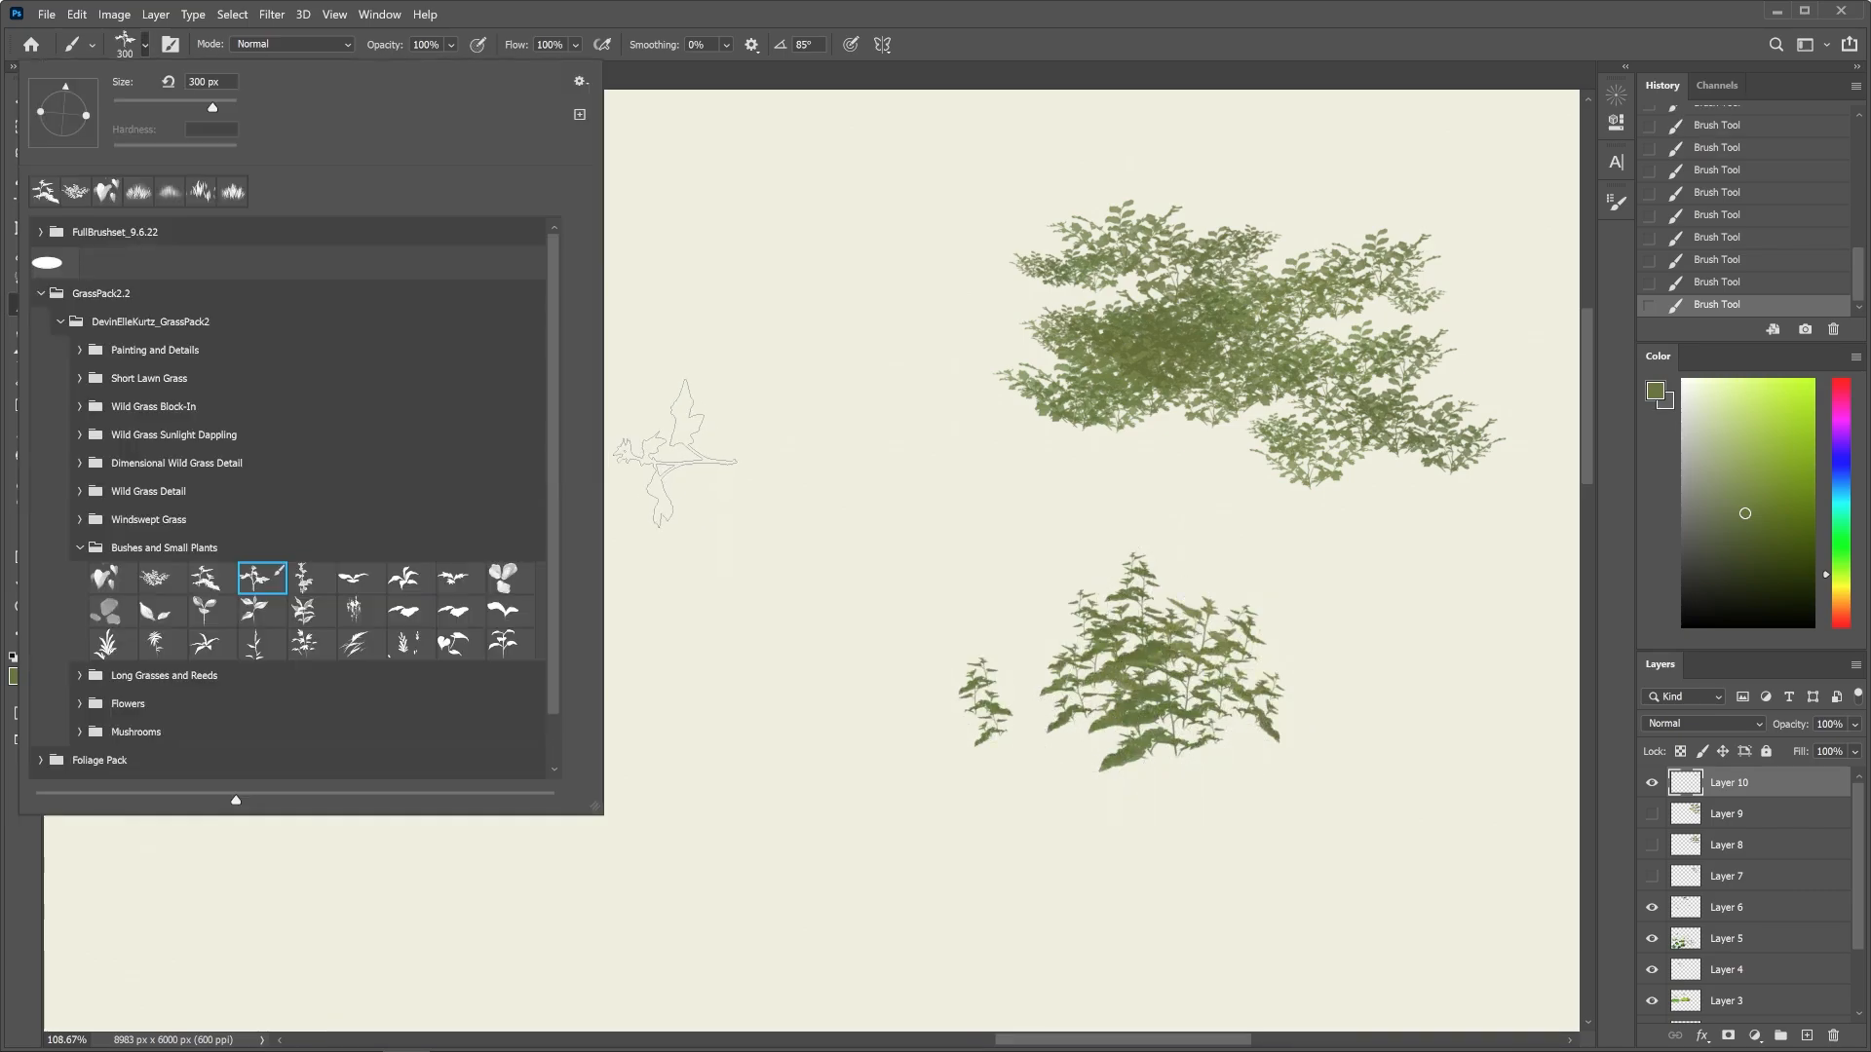
Try the fourth Bushes and Small Plants brush as a long horizontal ivy vine across the blank canvas
left_click_drag(675, 453, 1079, 481)
key("ctrl+z")
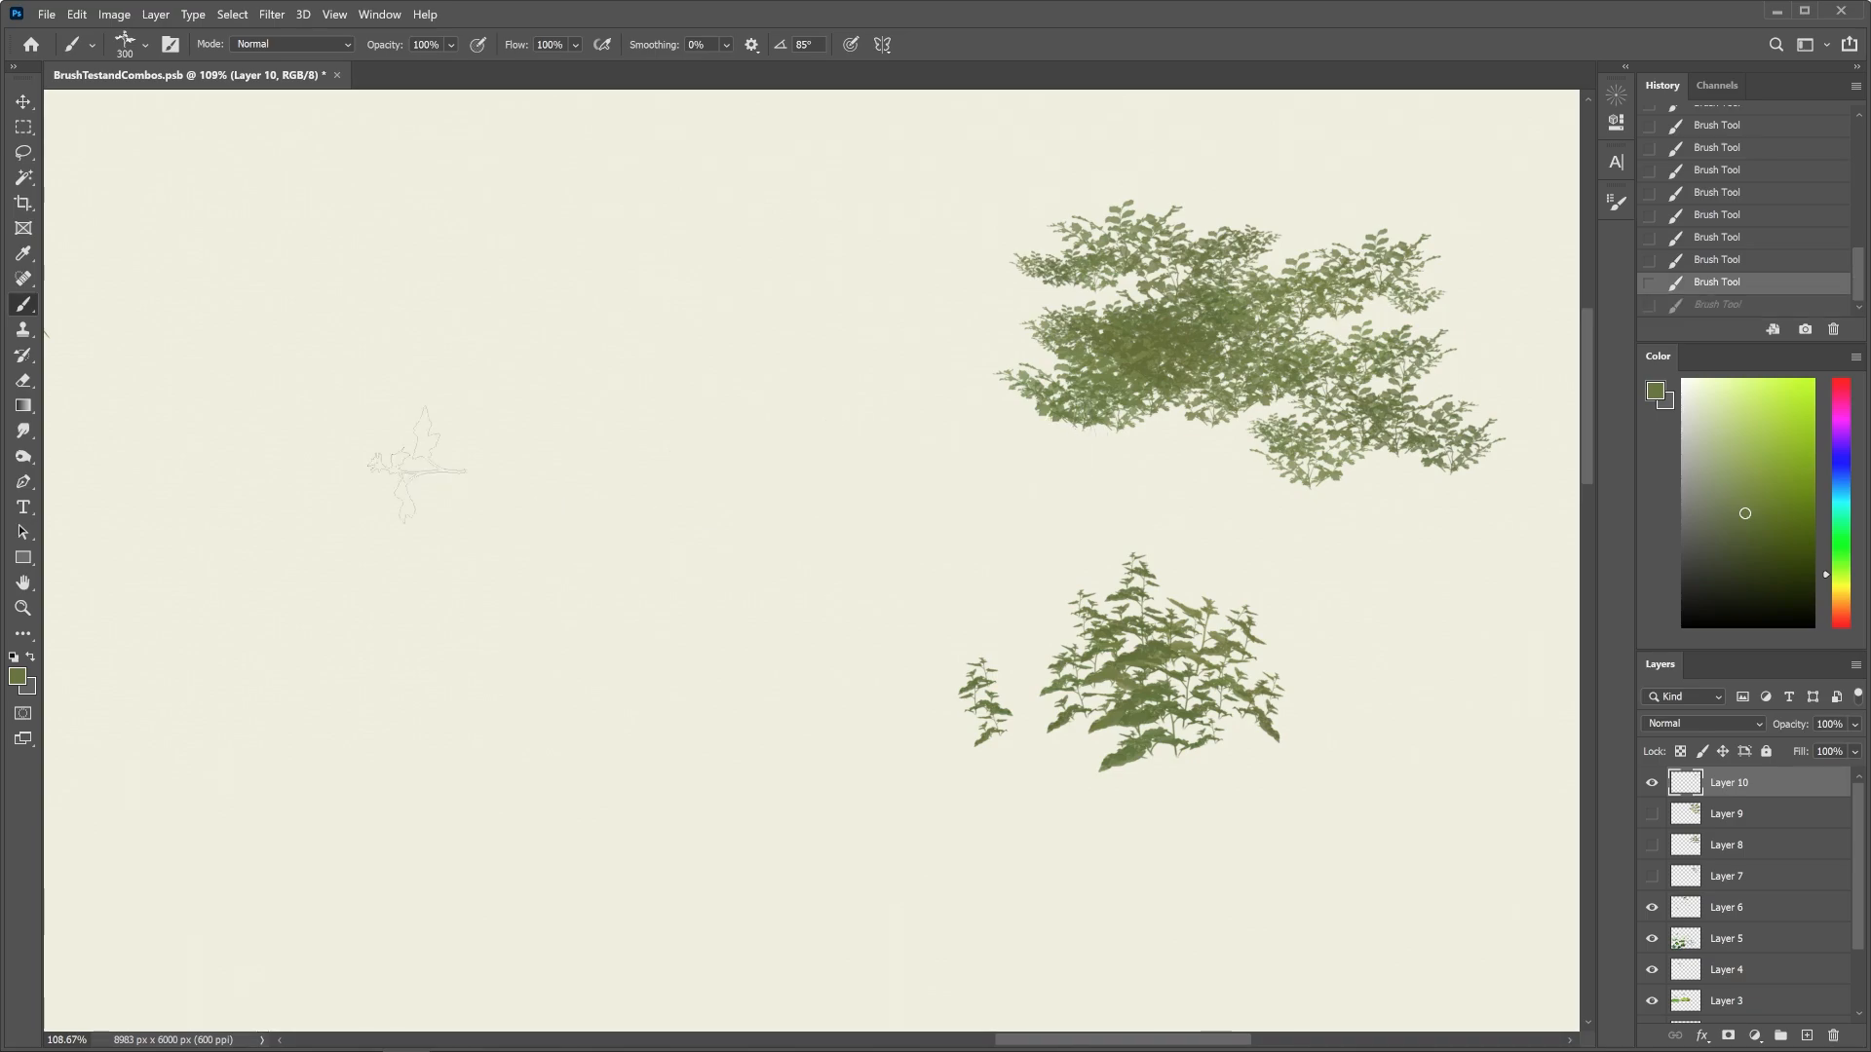
left_click_drag(234, 458, 859, 398)
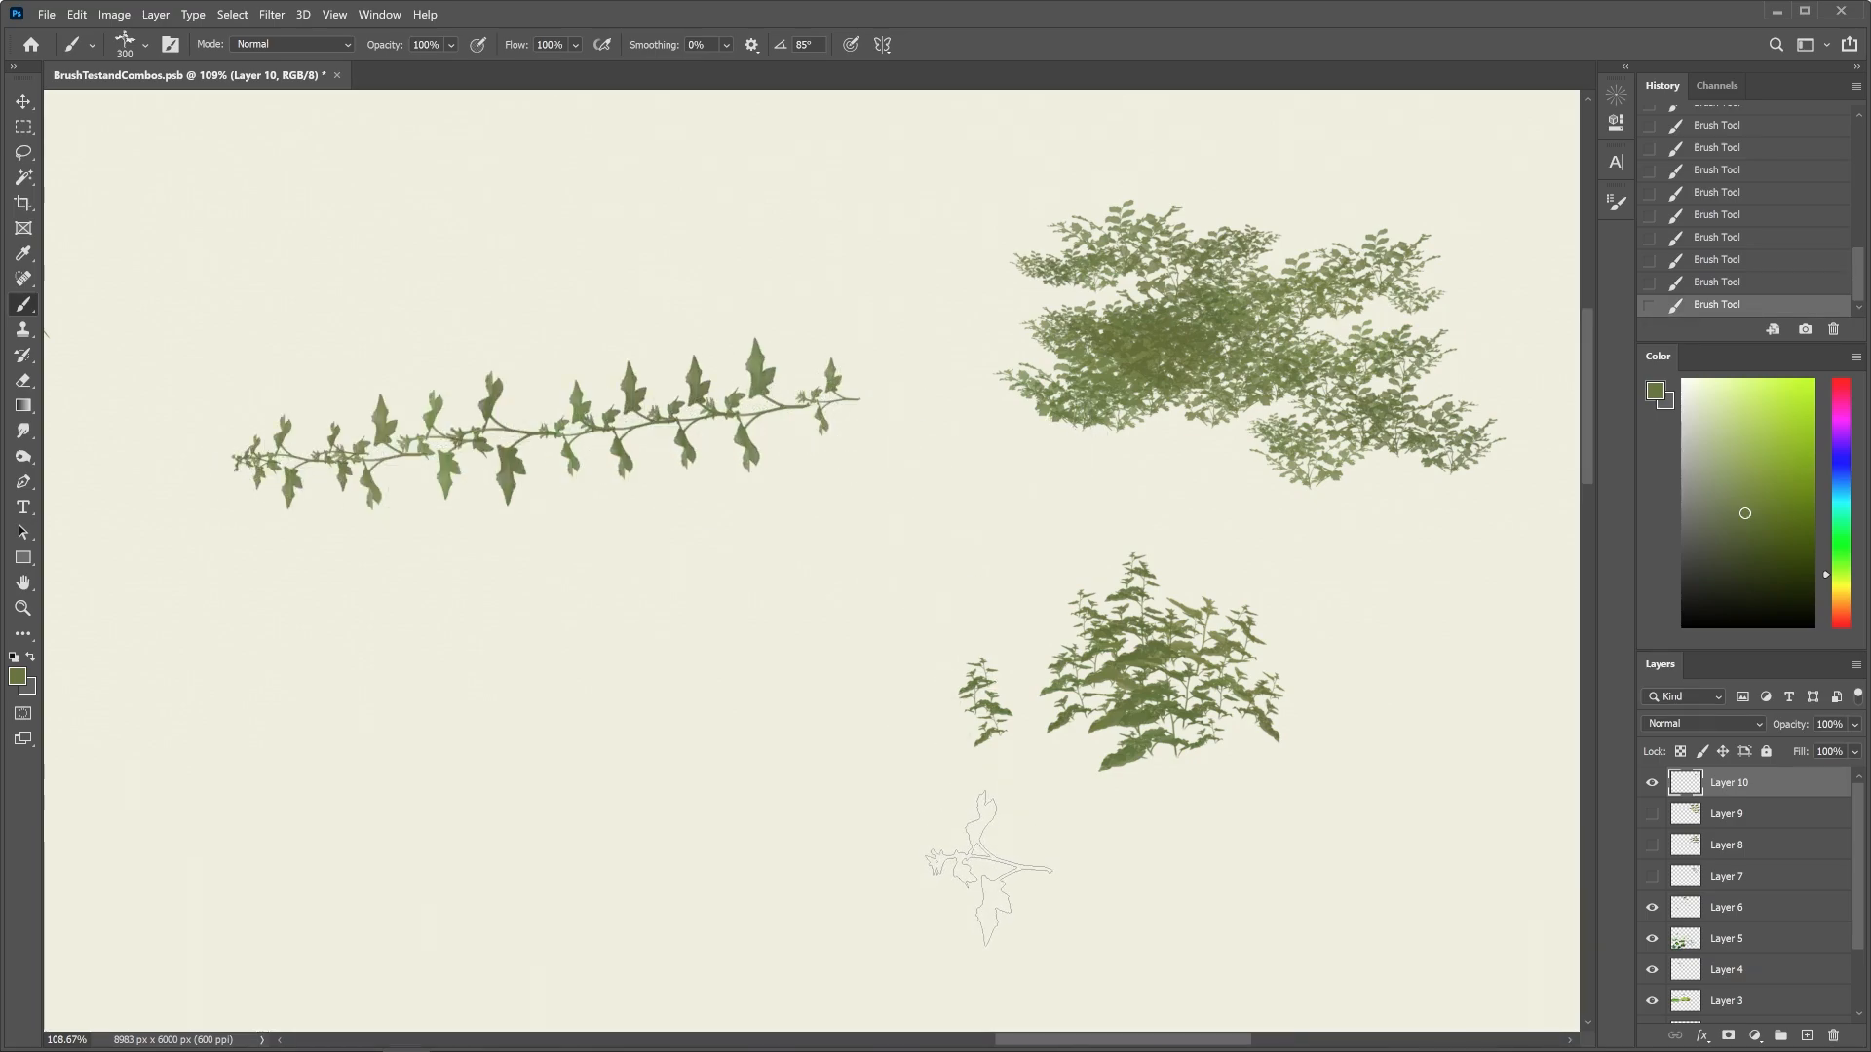
key("ctrl+z")
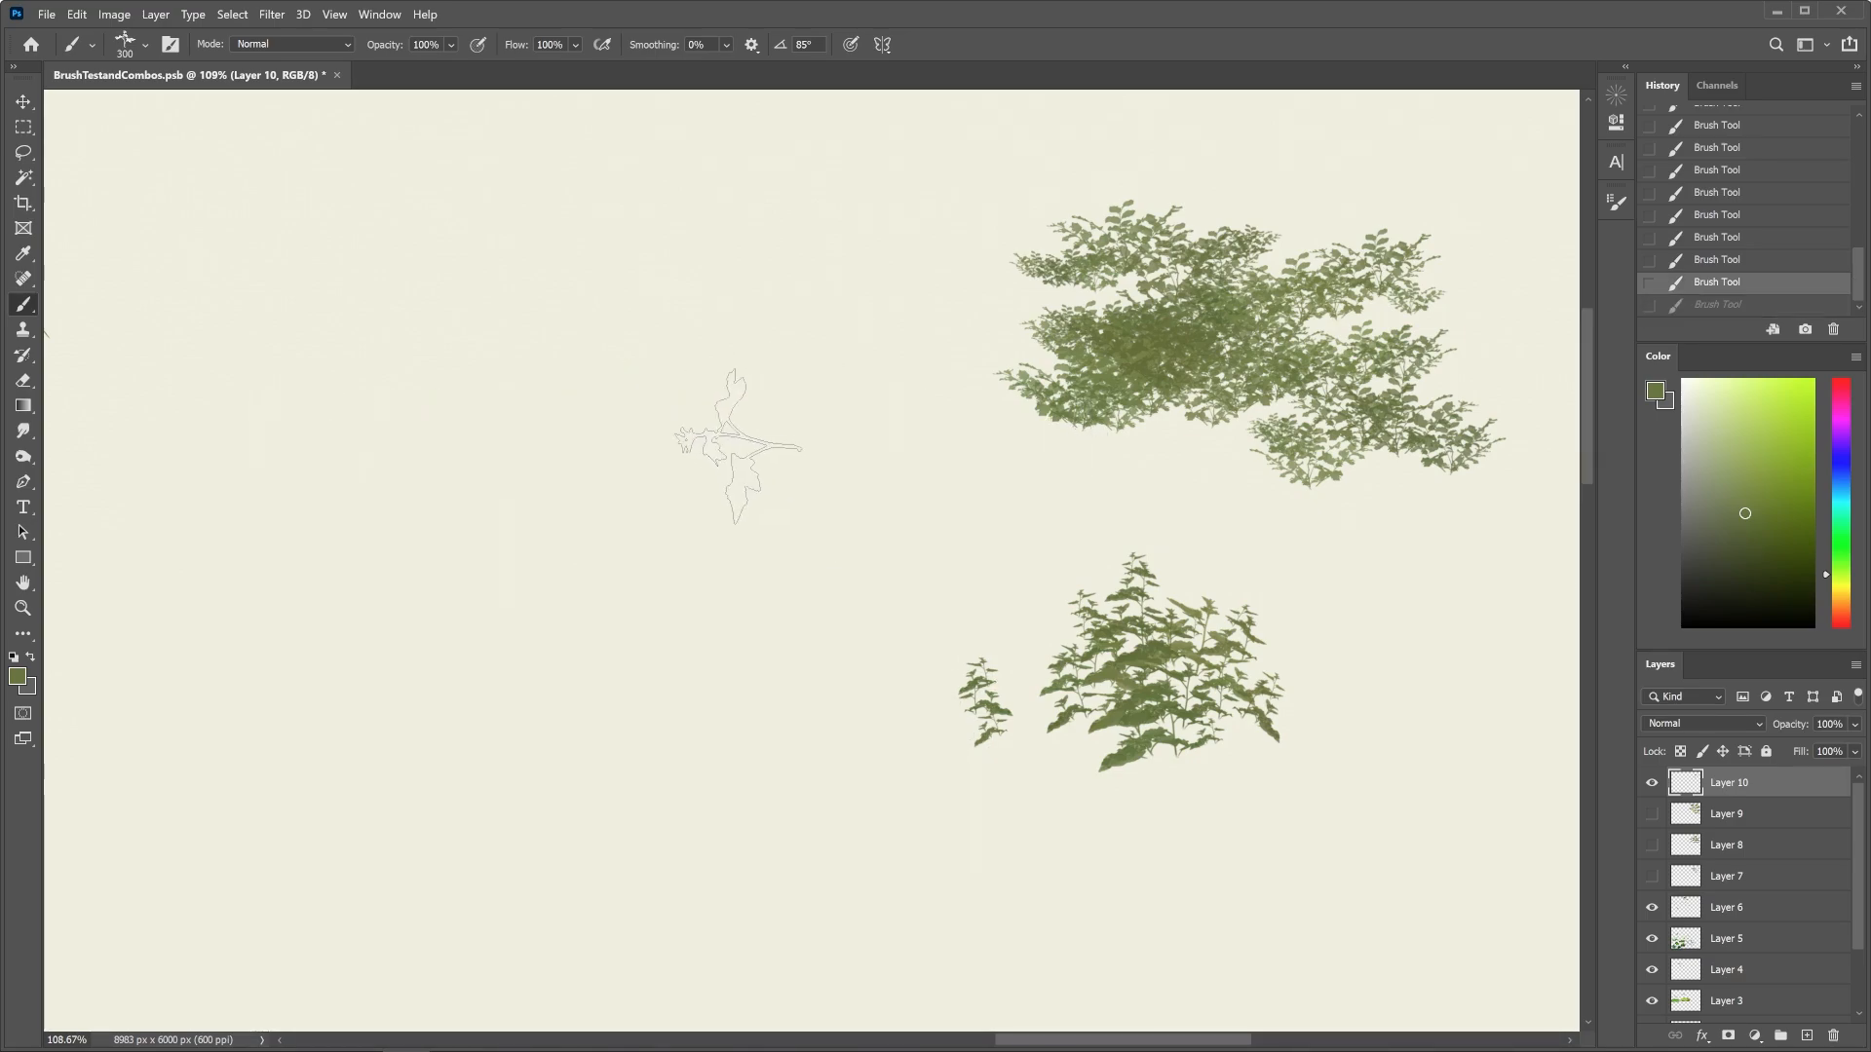
Paint an upright ivy bush beside the foliage mass, redoing the central stem and adding branching stems around it
left_click_drag(733, 283, 750, 478)
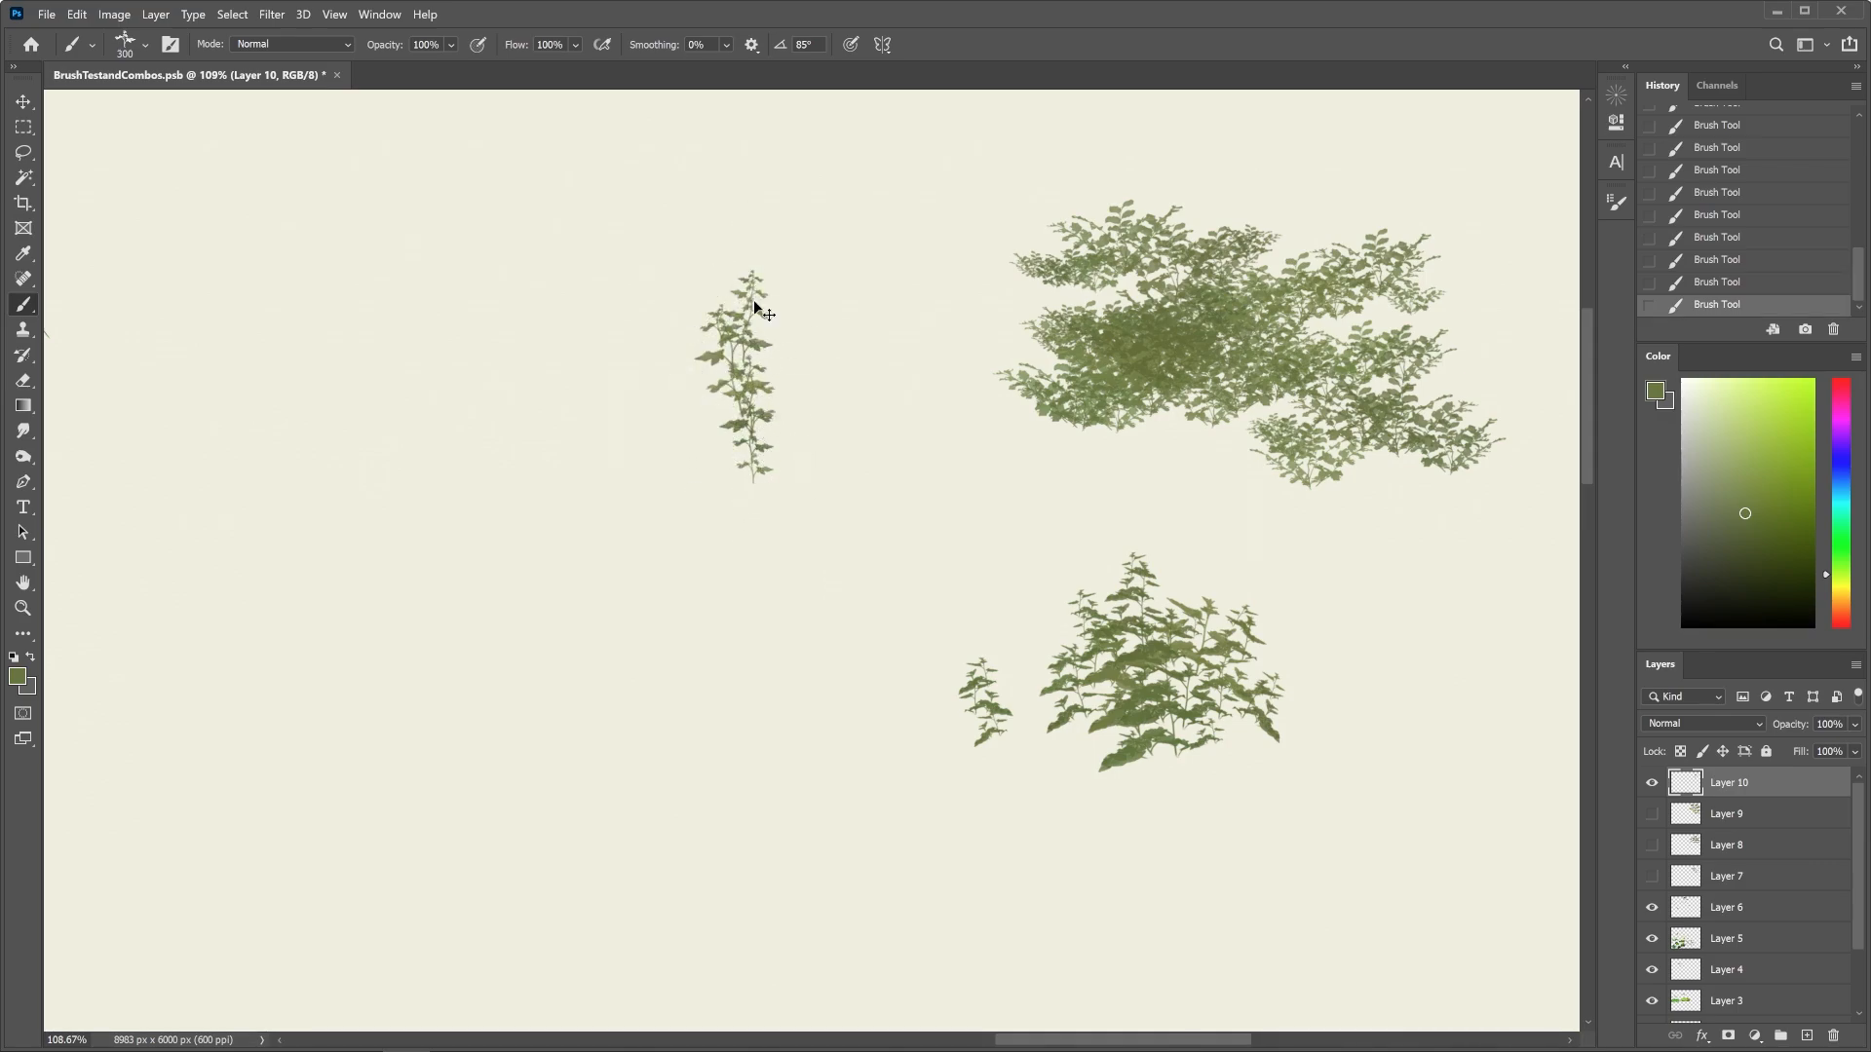
key("ctrl+z")
left_click_drag(764, 261, 756, 429)
mouse_move(715, 360)
left_mouse_down()
mouse_move(723, 428)
mouse_move(703, 472)
left_mouse_up()
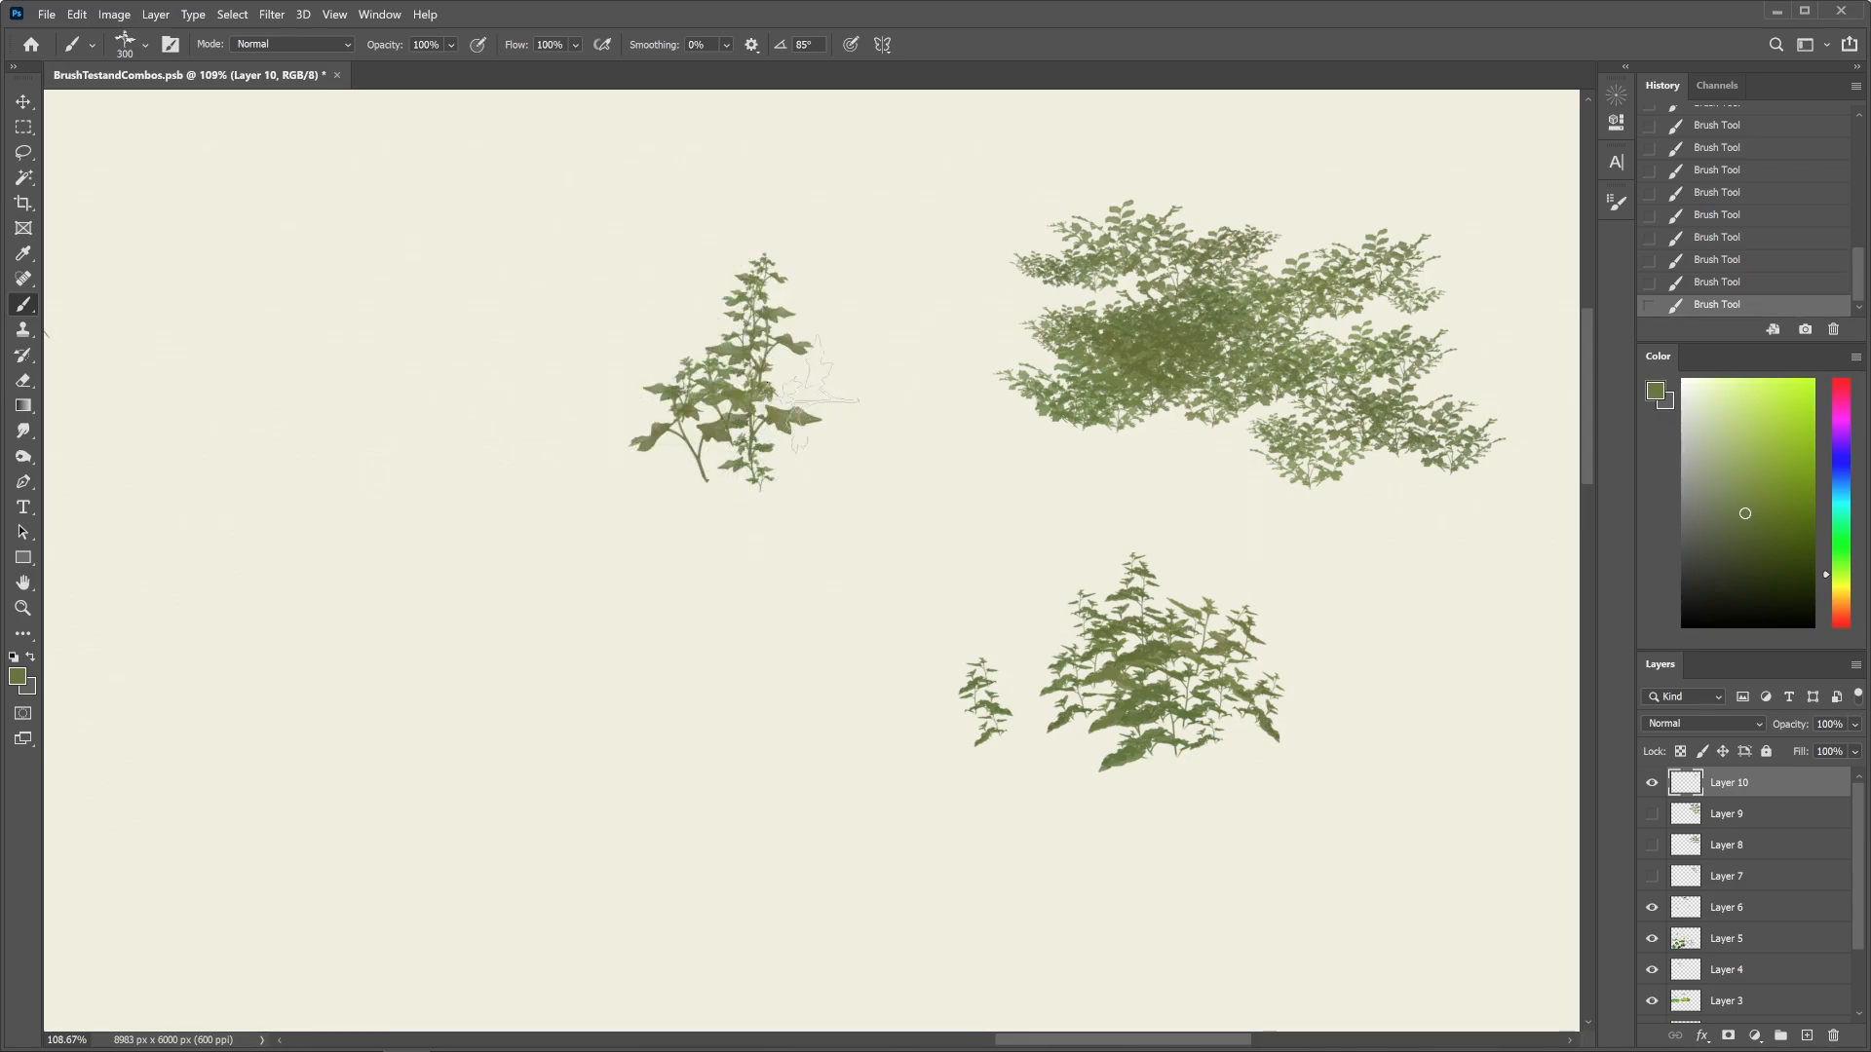
left_click_drag(811, 390, 792, 482)
Paint a tall plant with curved paired leaves below the ivy bush, redoing the main stem and adding side branches
left_click_drag(773, 658, 799, 840)
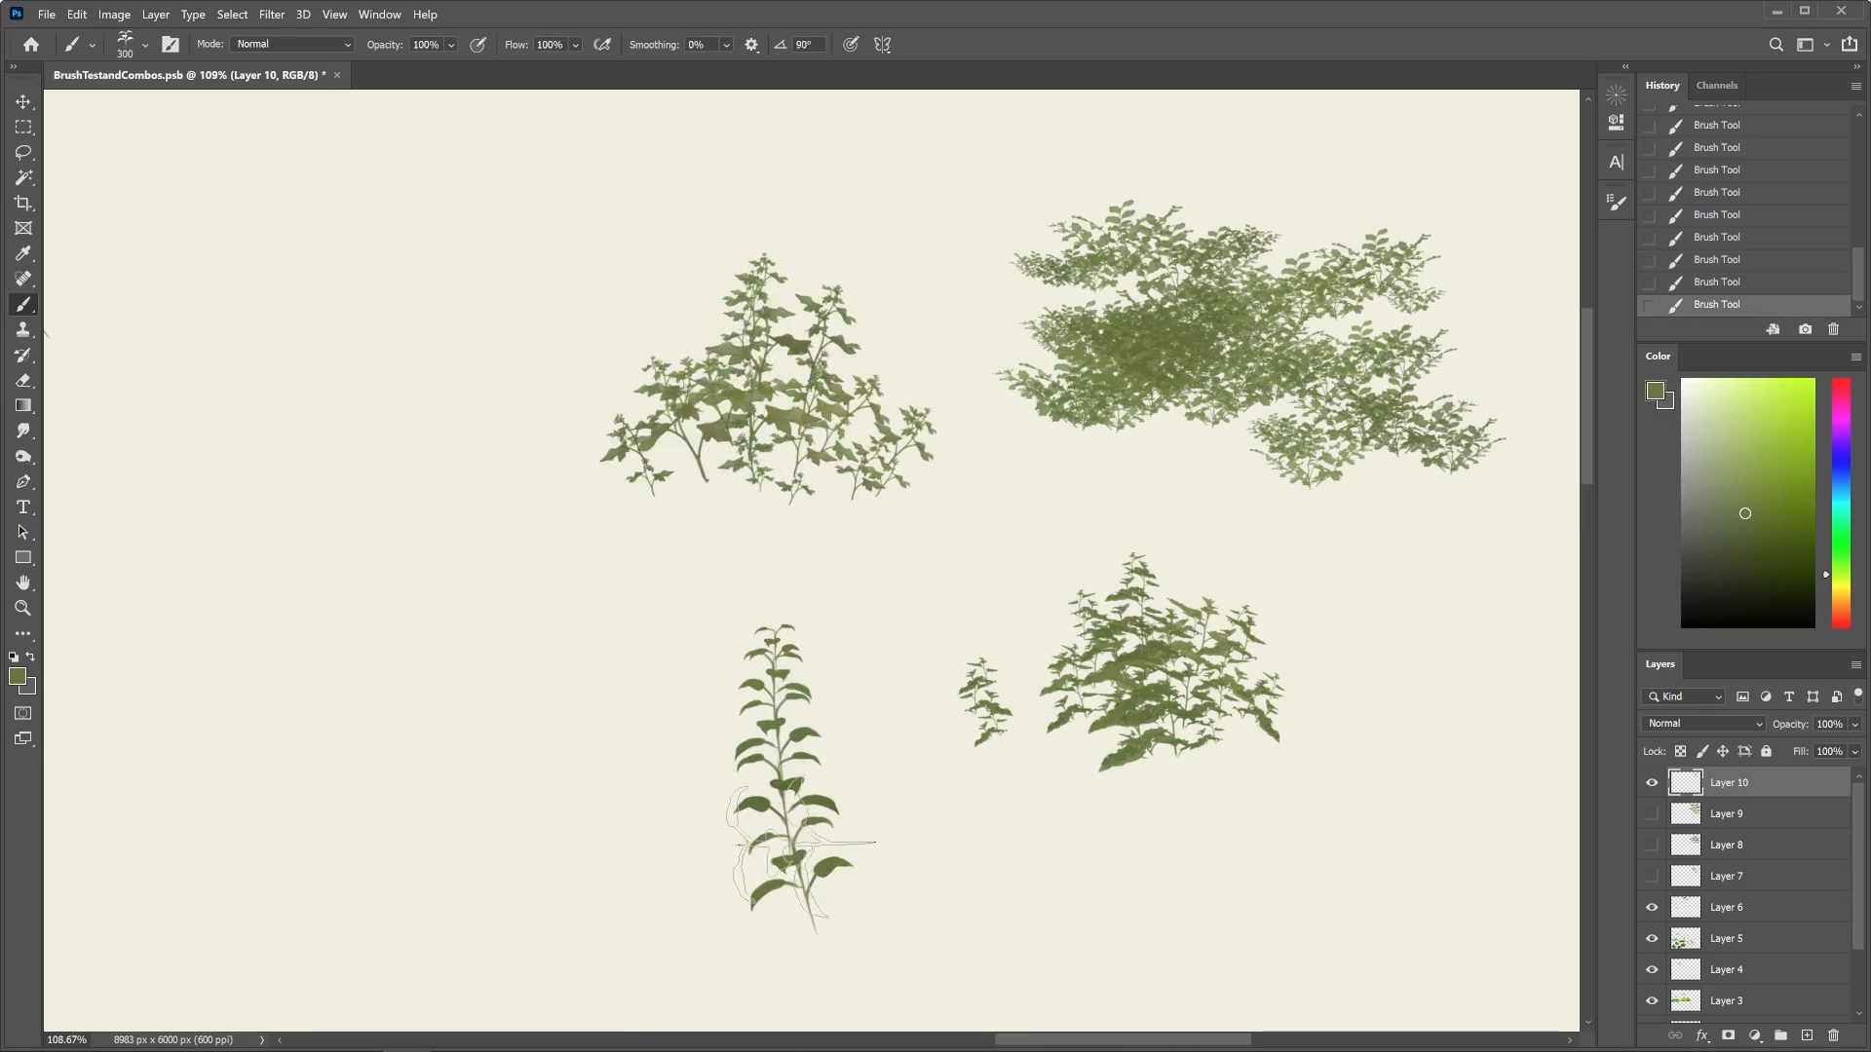
key("ctrl+z")
left_click_drag(776, 623, 787, 857)
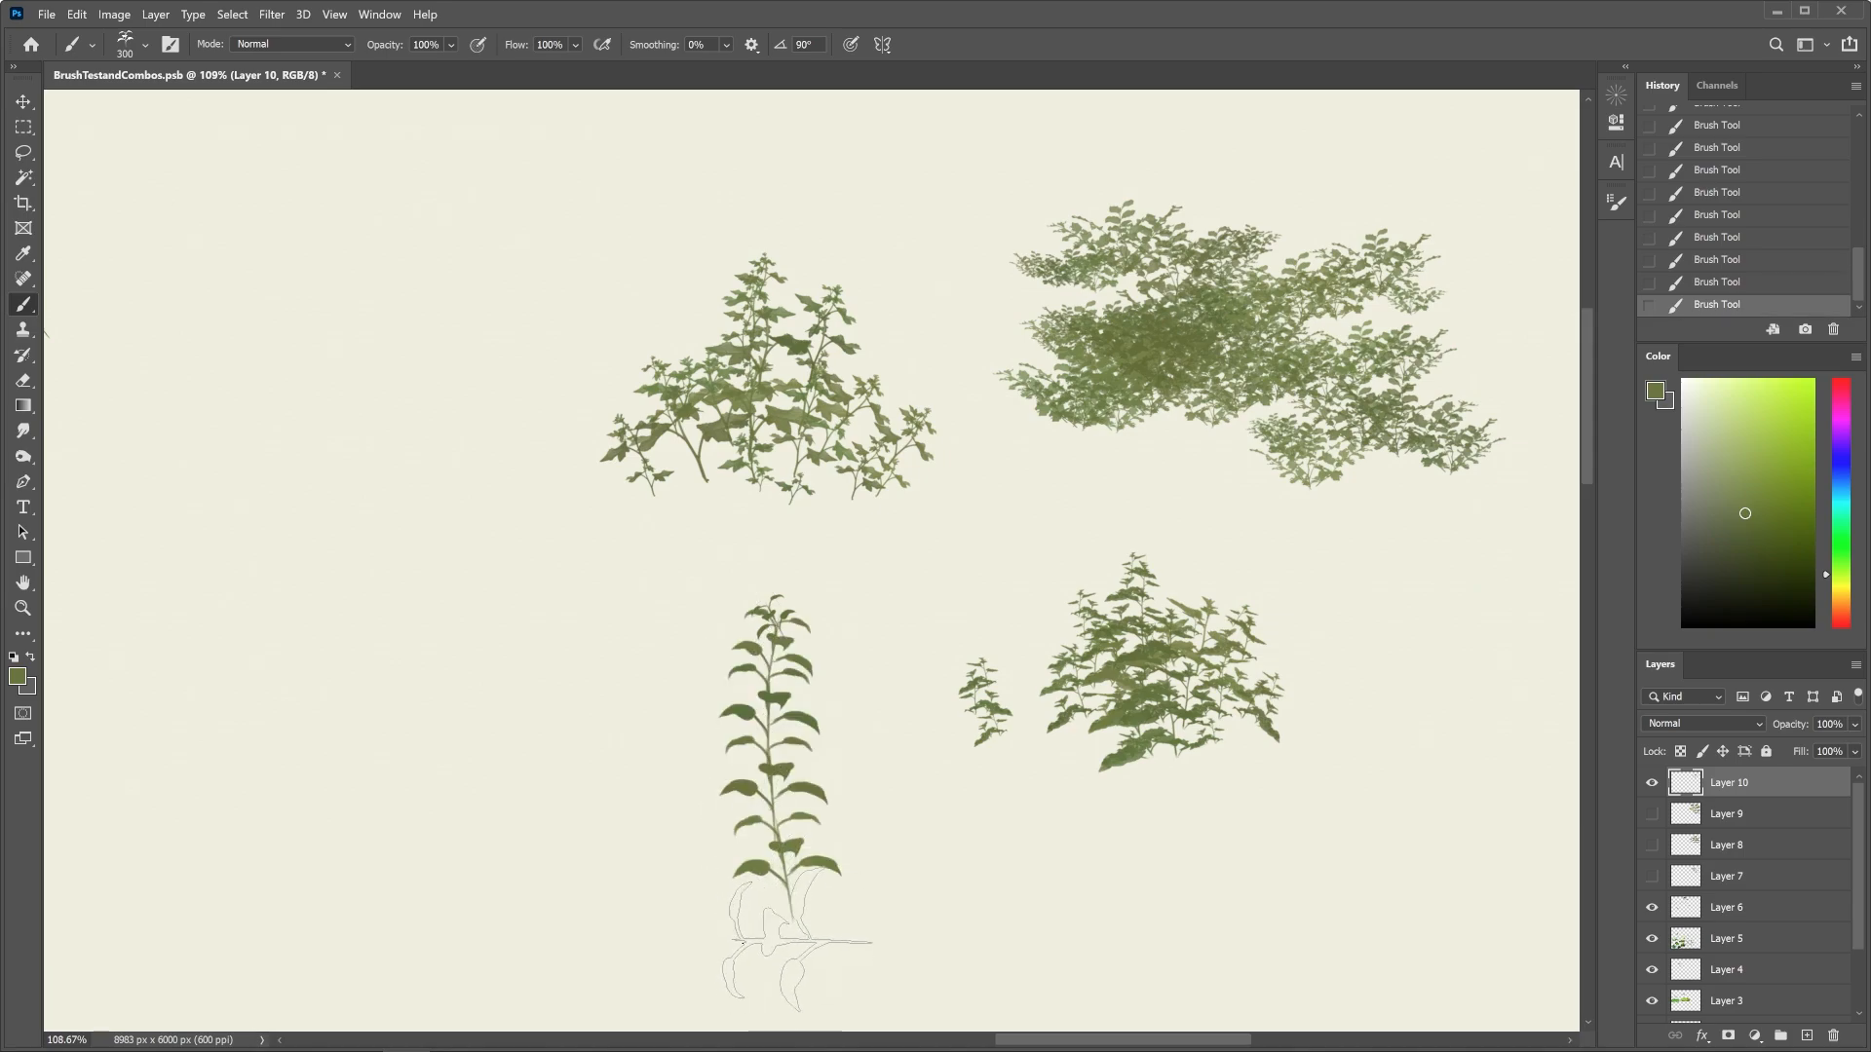
left_click_drag(736, 738, 768, 838)
mouse_move(705, 773)
left_mouse_down()
mouse_move(760, 833)
mouse_move(735, 799)
left_mouse_up()
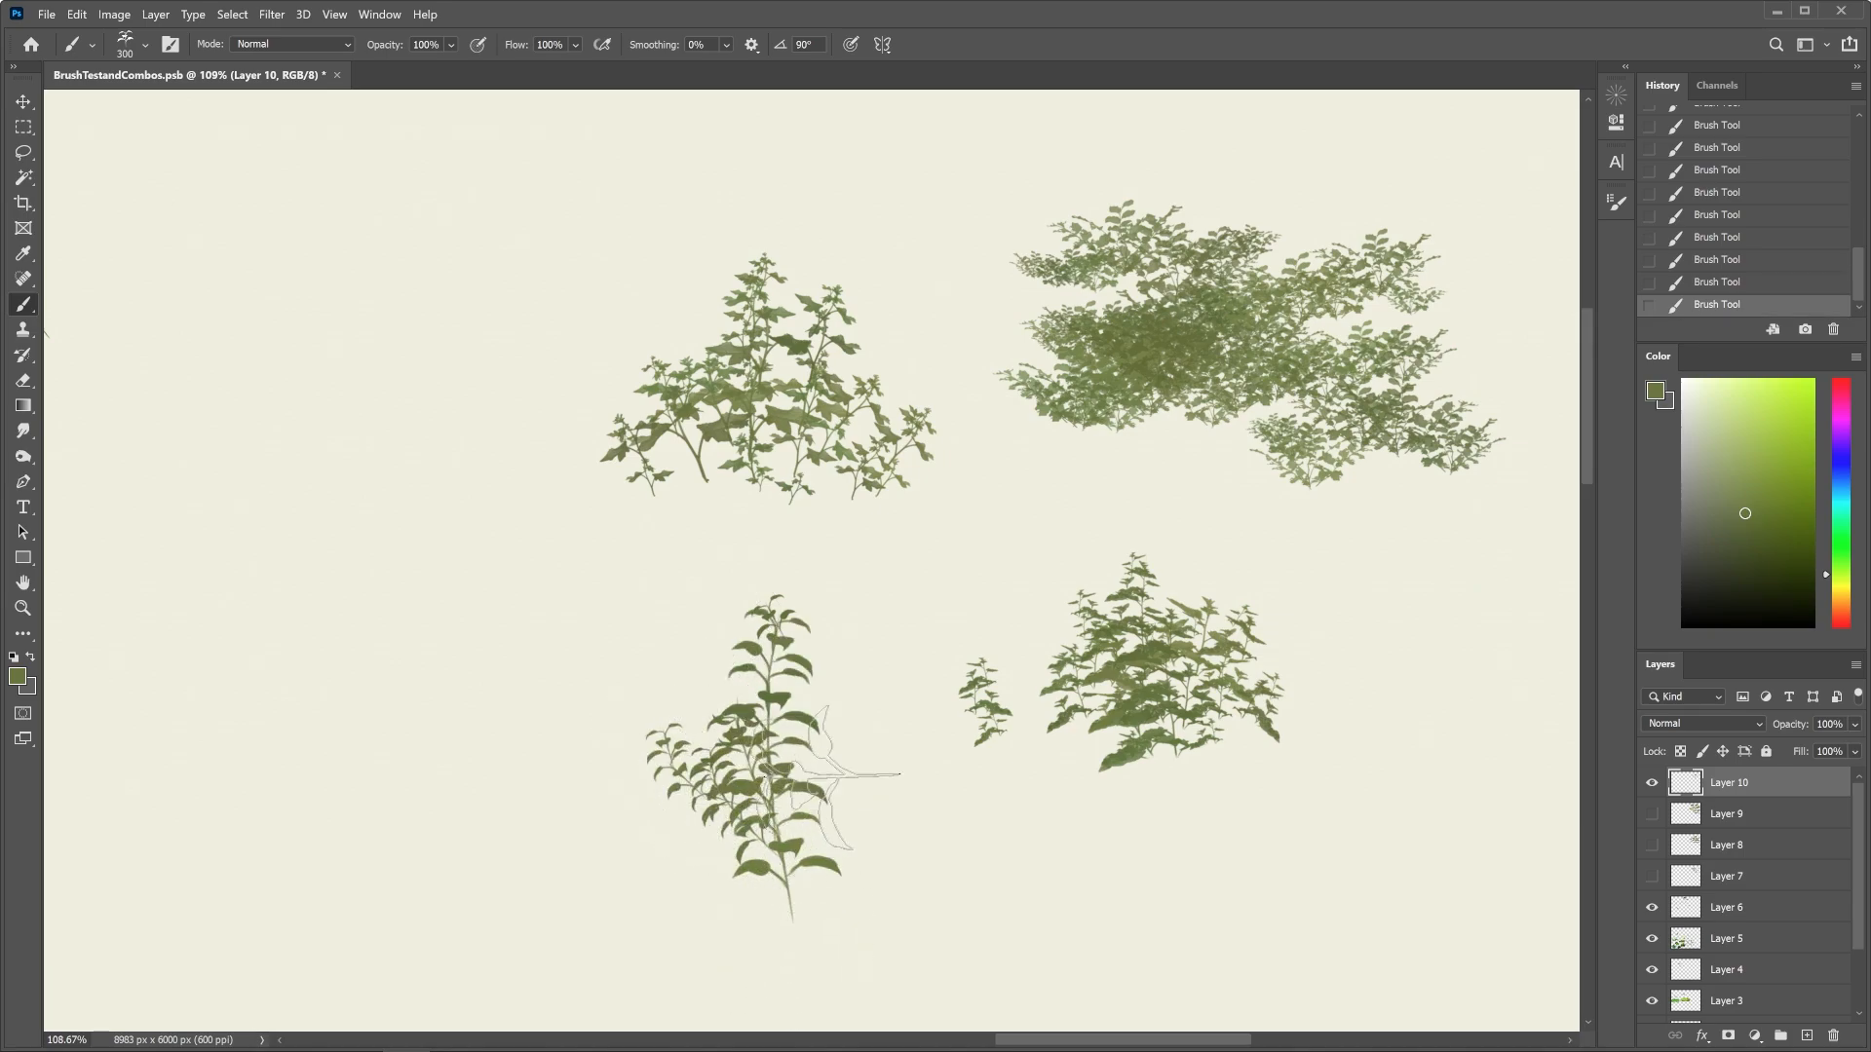
left_click_drag(889, 716, 801, 816)
mouse_move(859, 665)
left_mouse_down()
mouse_move(801, 828)
mouse_move(813, 914)
mouse_move(782, 946)
left_mouse_up()
key("ctrl+z")
left_click_drag(797, 857, 785, 927)
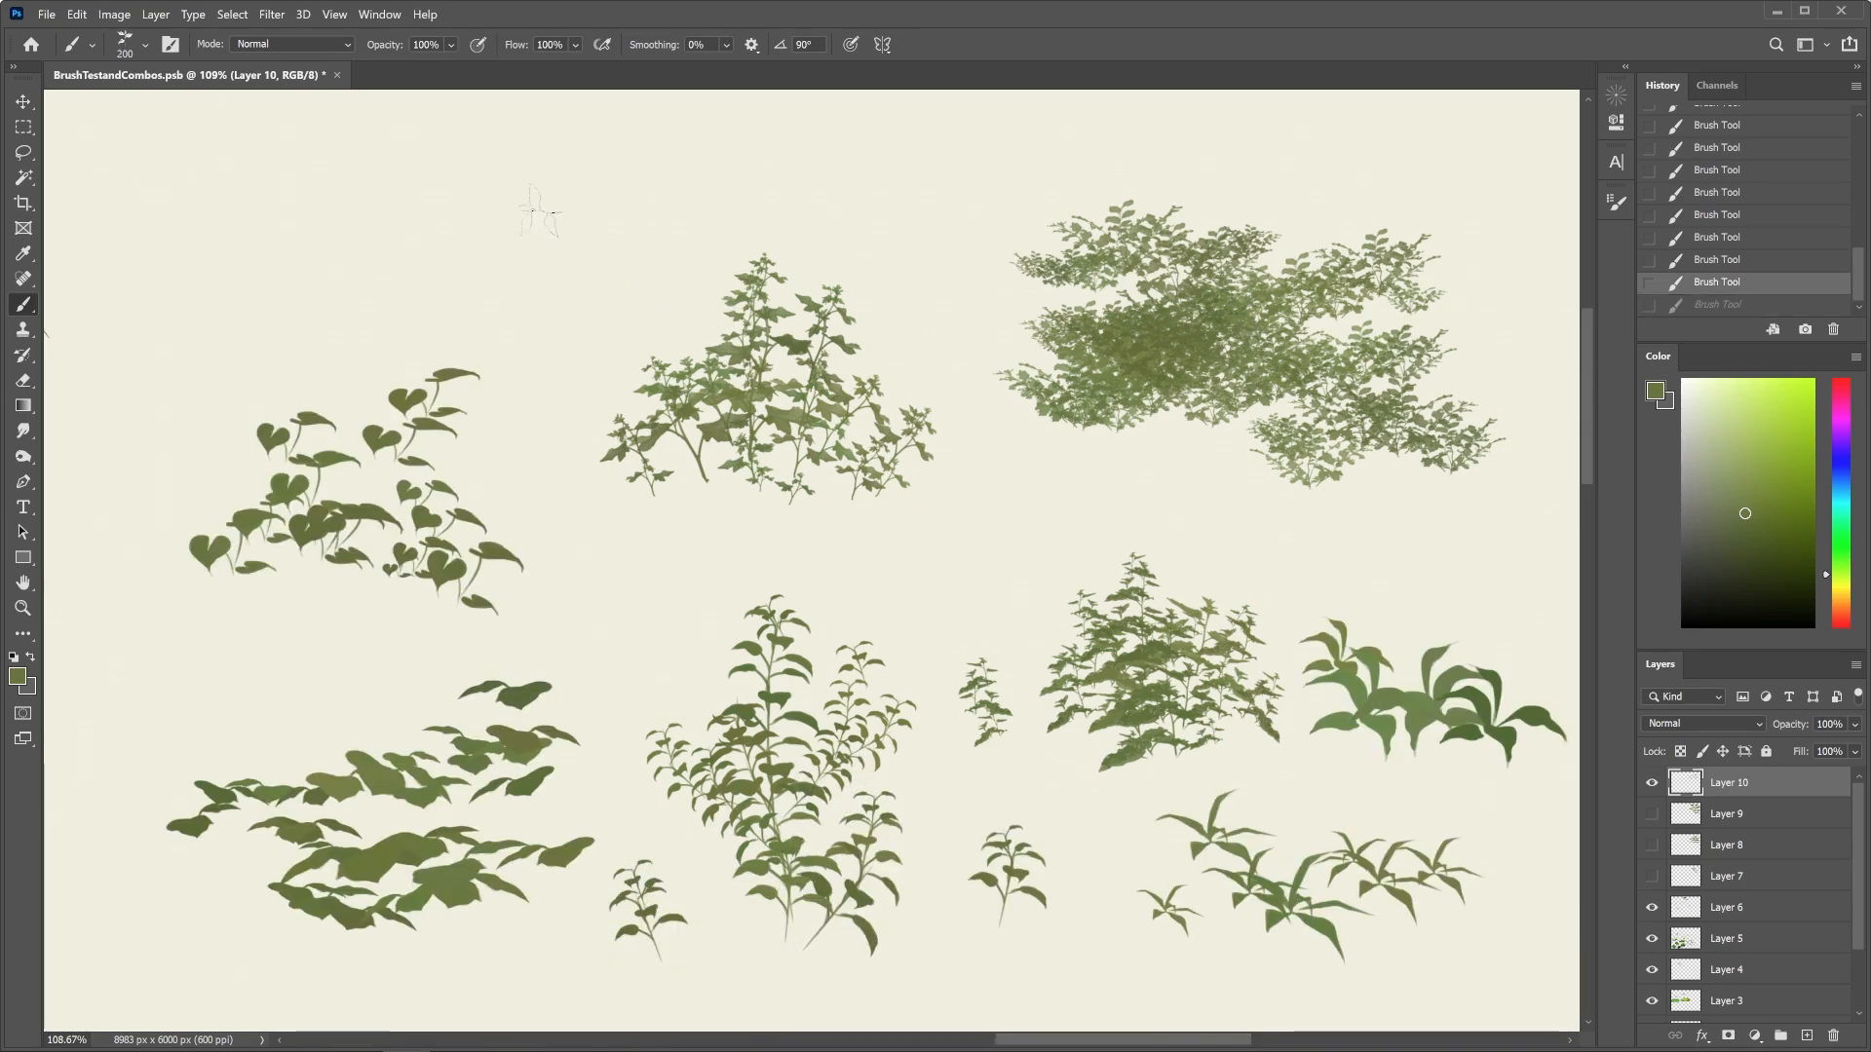
Paint a paired-leaf bush with downward strokes in the blank area above the heart-leaved vines
left_click_drag(538, 194, 550, 293)
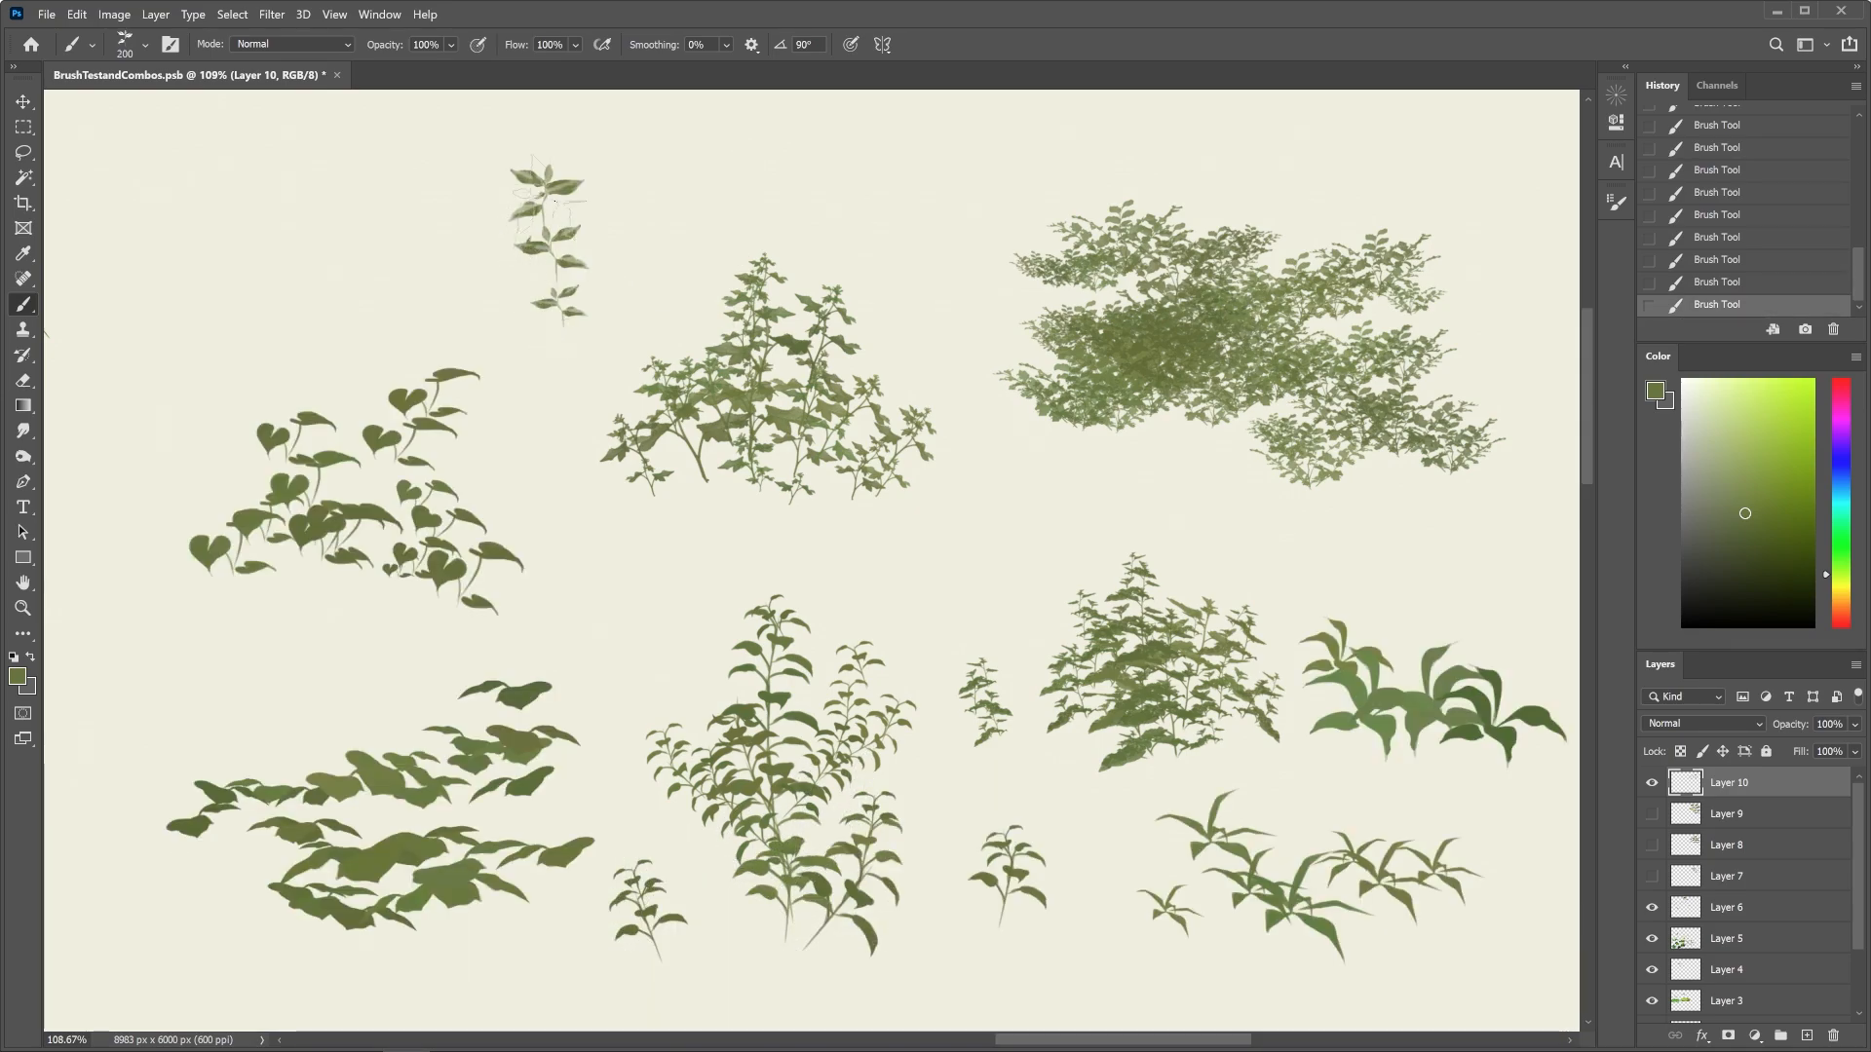
mouse_move(554, 201)
left_mouse_down()
mouse_move(571, 278)
mouse_move(521, 292)
left_mouse_up()
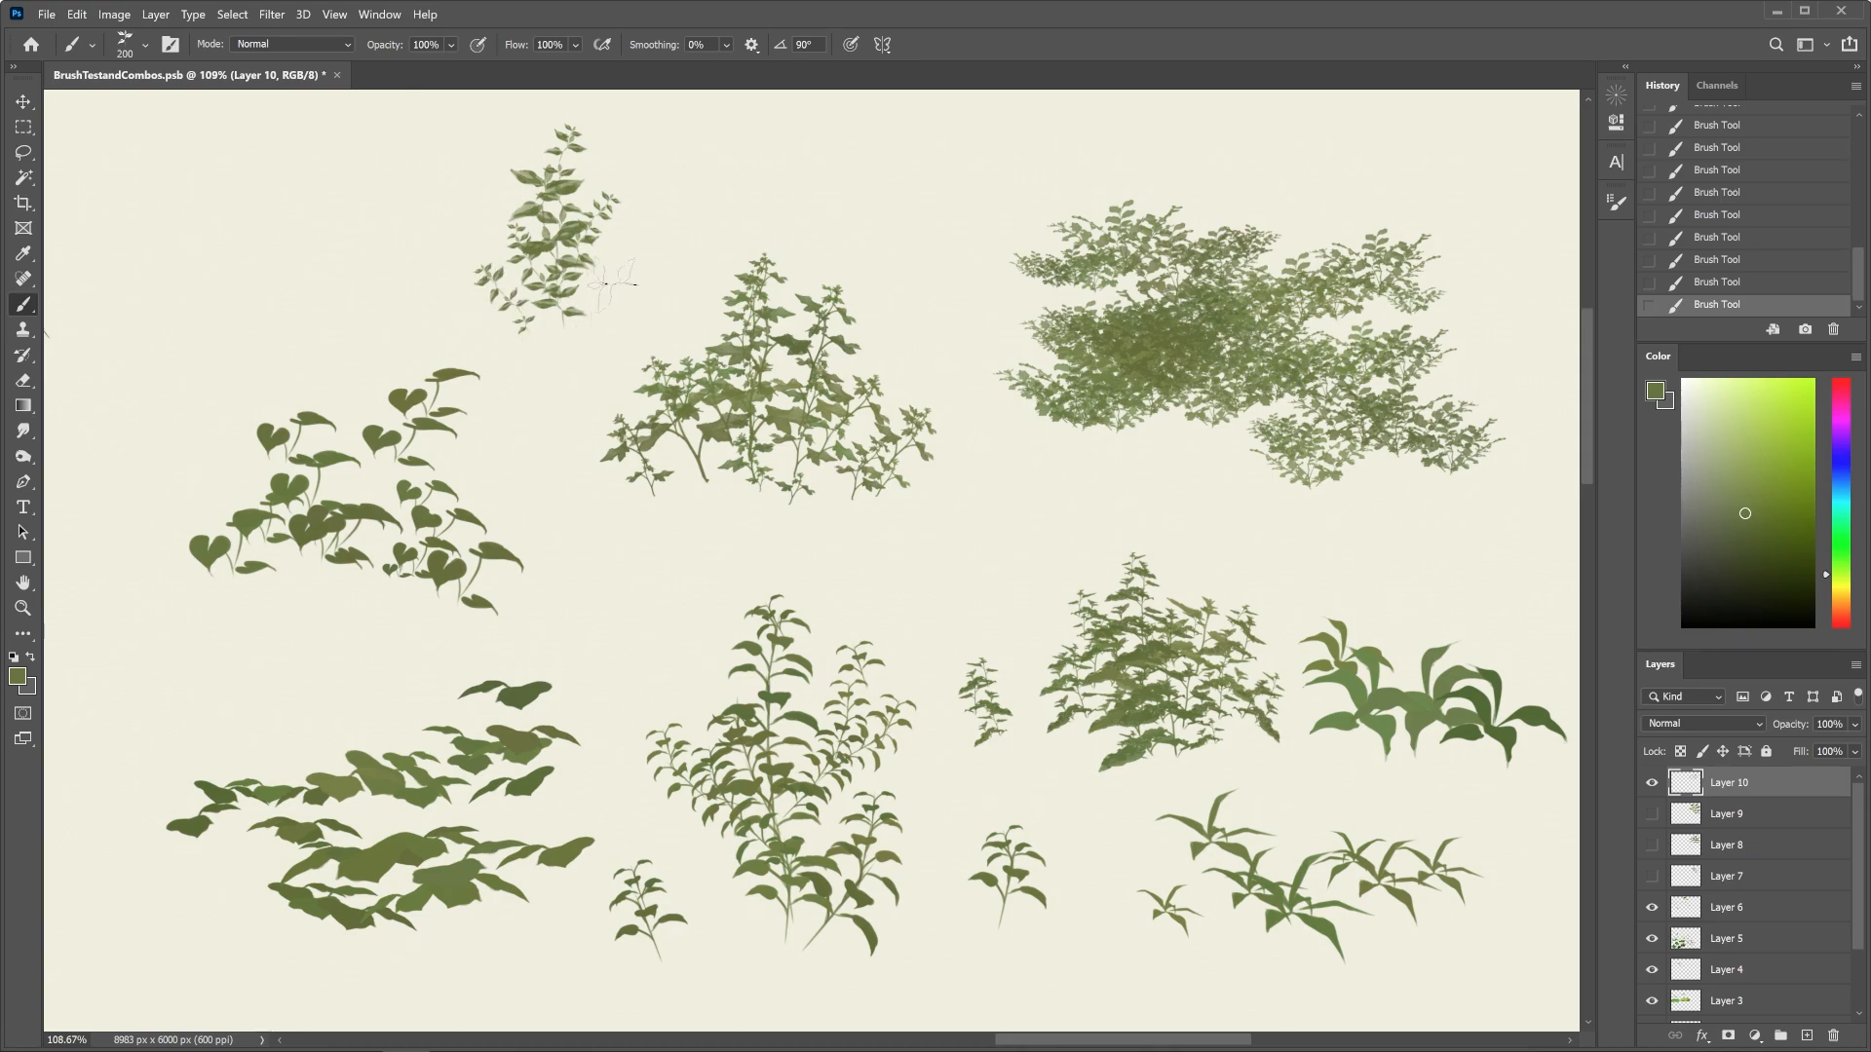
Set the brush tip angle to -90° and paint upright leafy stems with upward strokes between the bush and the foliage mass
left_click(1617, 203)
left_click(1327, 261)
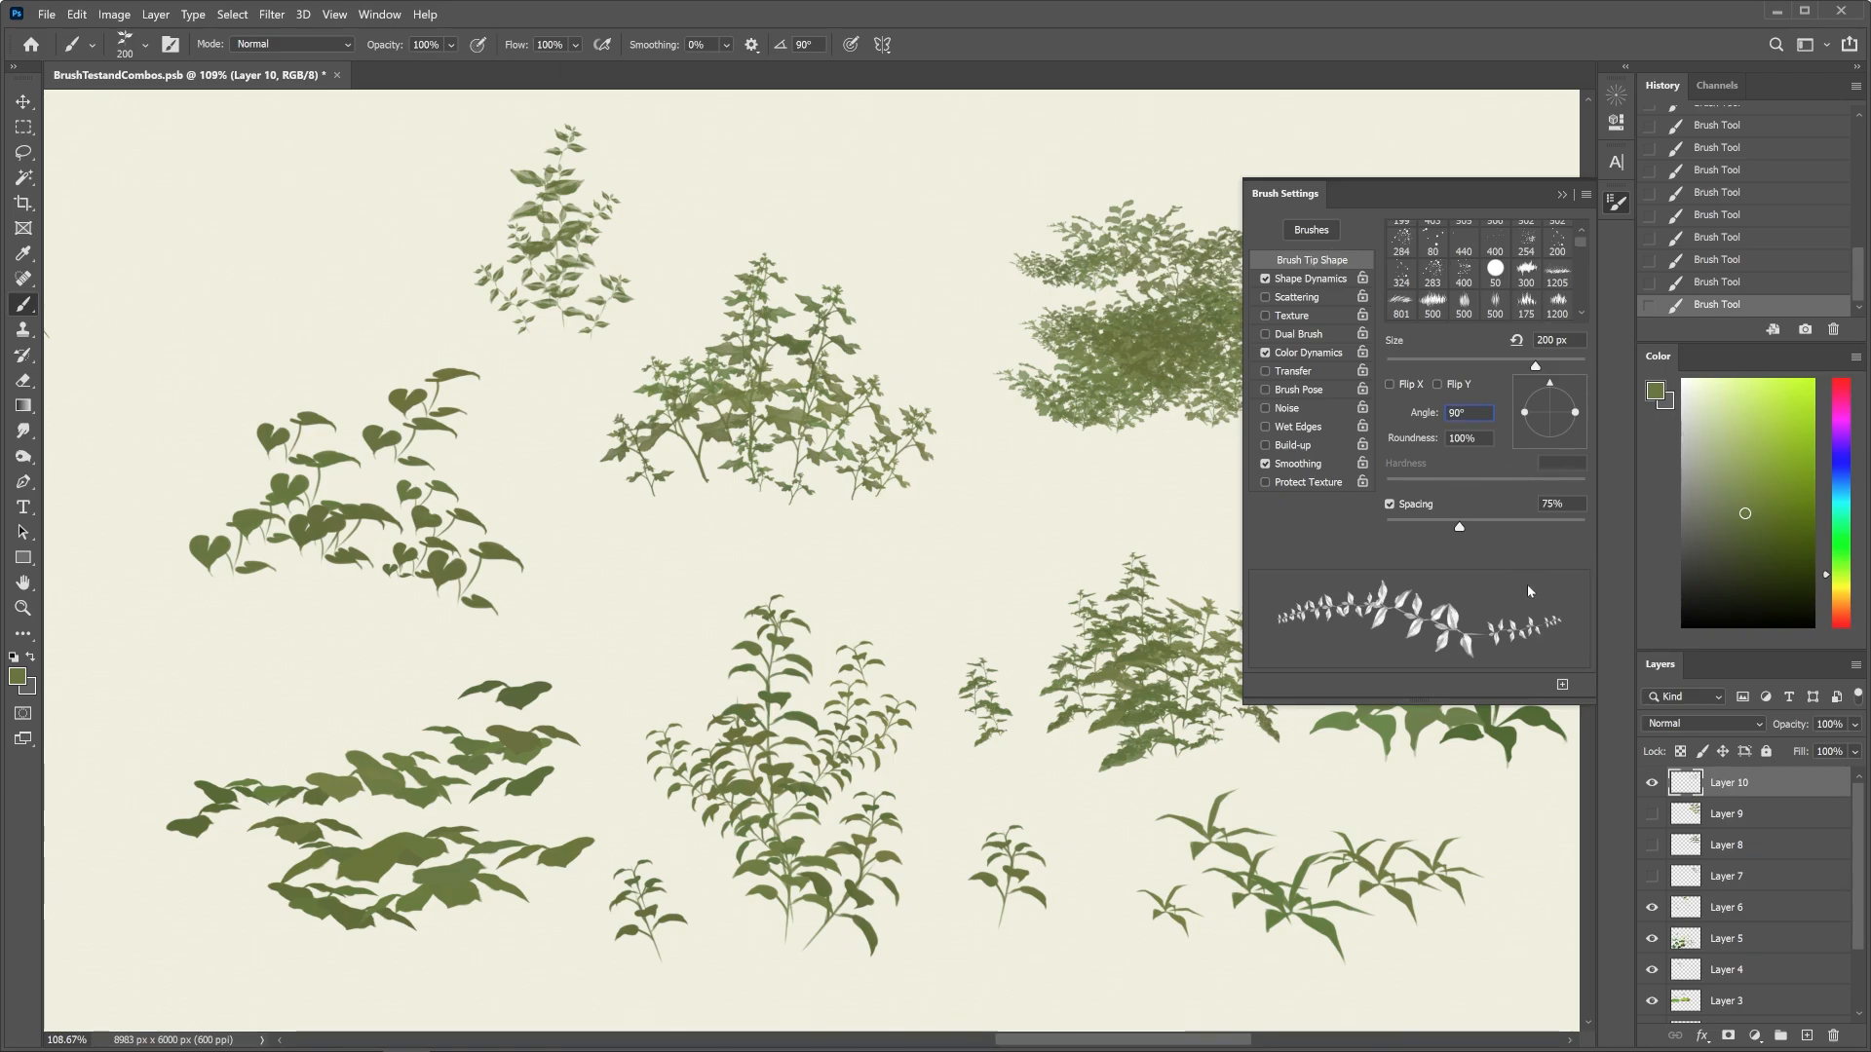
type("-90")
key("Return")
left_click_drag(933, 268, 939, 155)
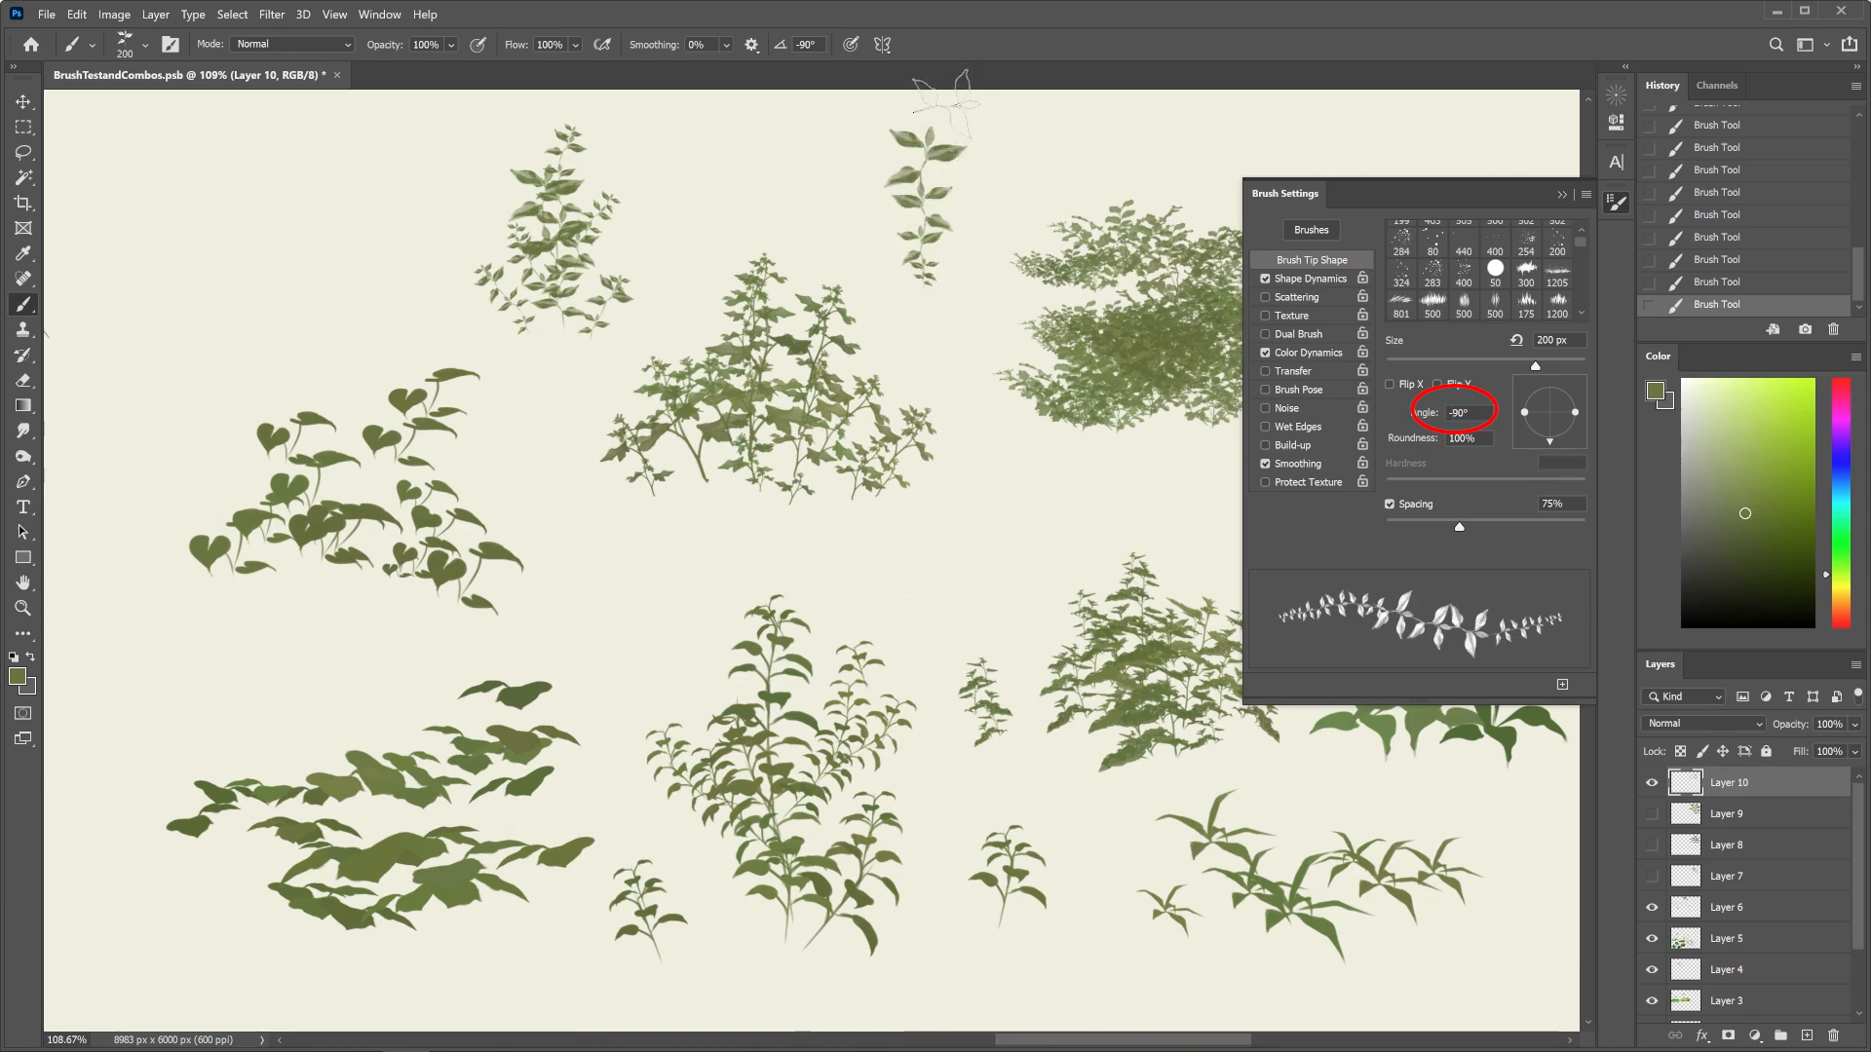
left_click_drag(953, 325, 1010, 158)
left_click_drag(916, 312, 862, 164)
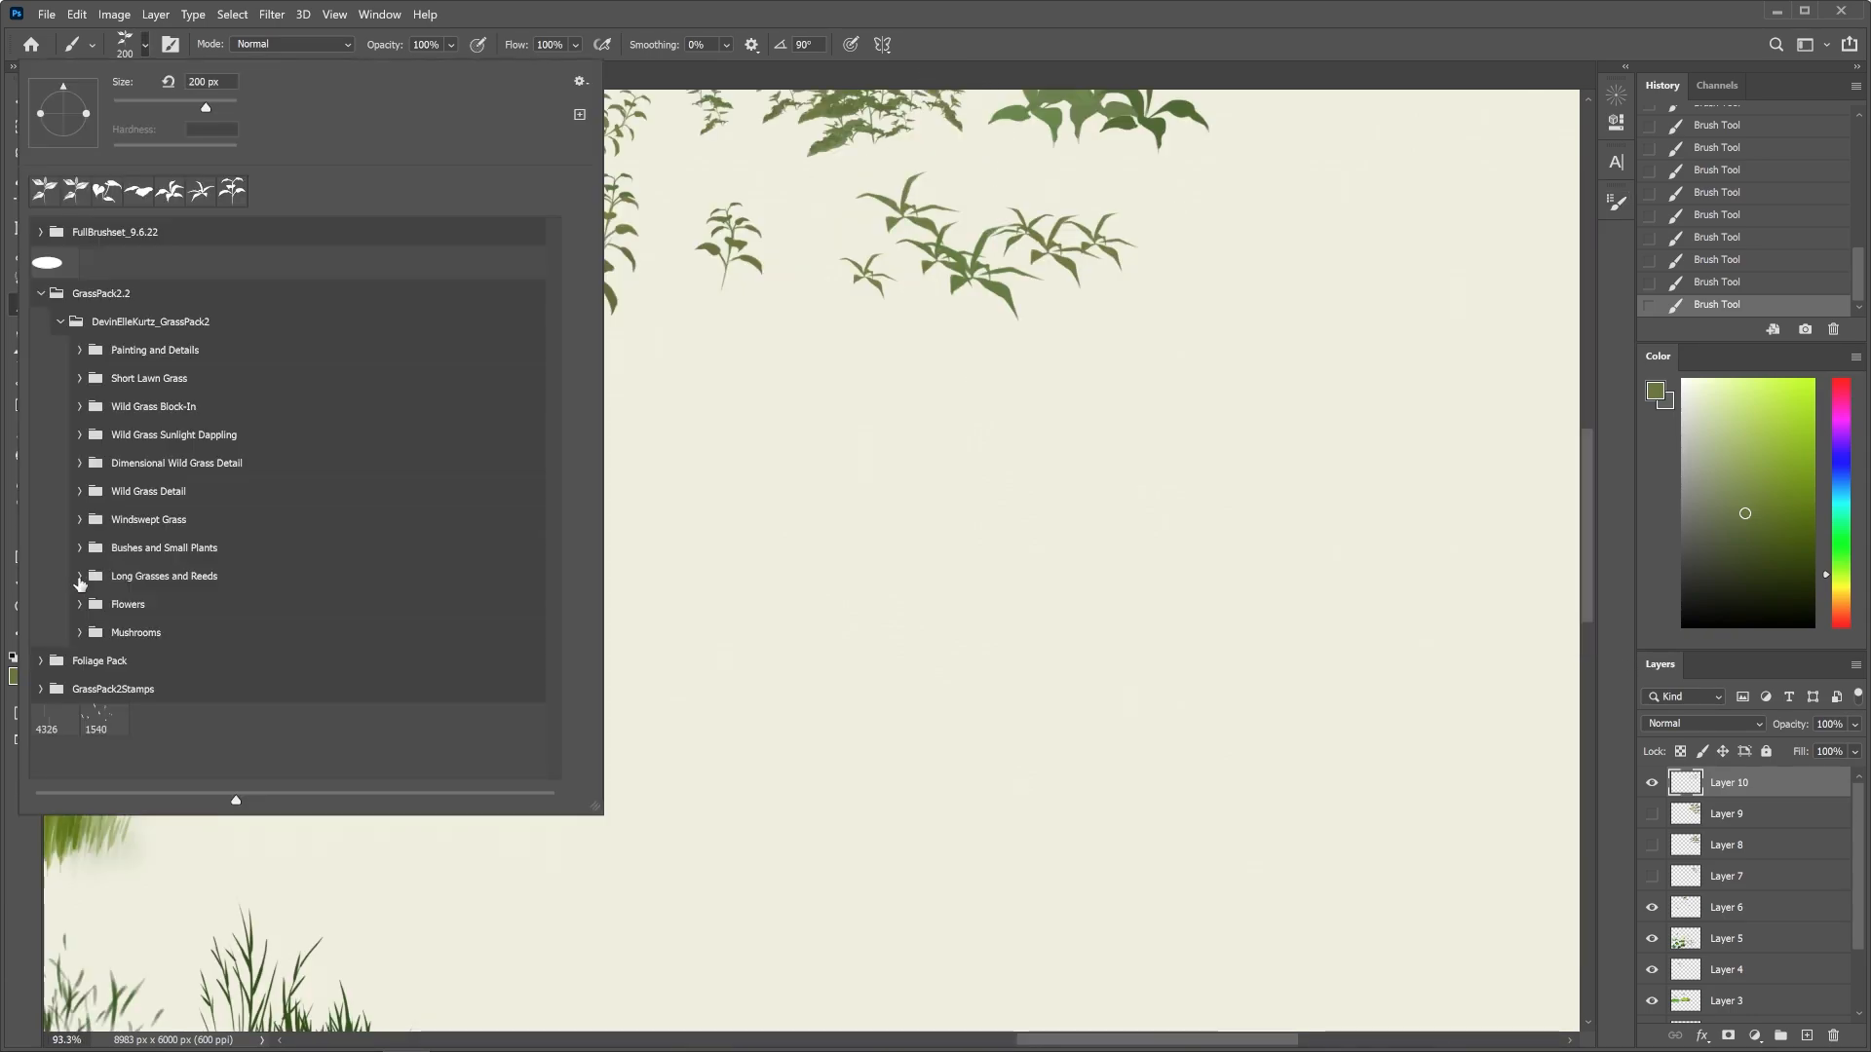
Pick a Long Grasses and Reeds brush, undo the small test stroke, enlarge the brush to 900 px and paint tall thin grass below the plants
double_click(107, 604)
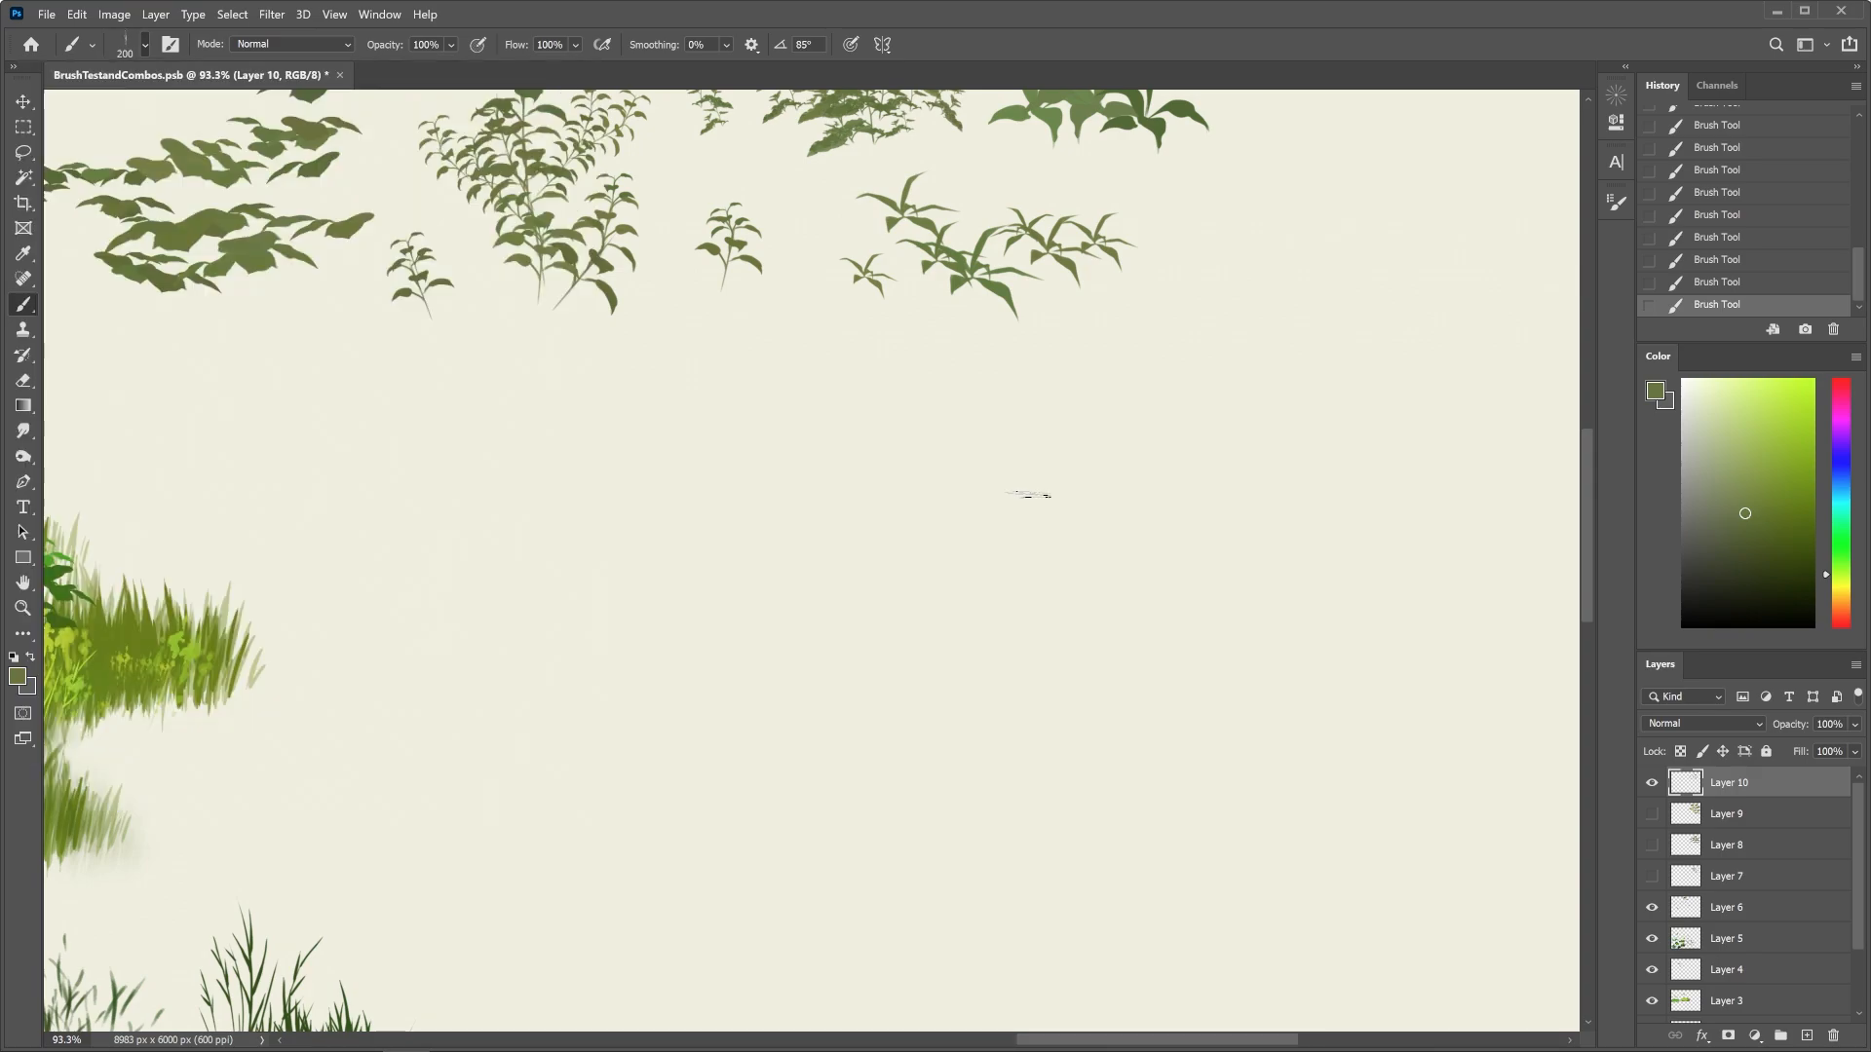
key("ctrl+z")
key("bracketright")
key("bracketright")
key("bracketright")
key("bracketright")
key("bracketright")
key("bracketright")
key("bracketright")
key("bracketright")
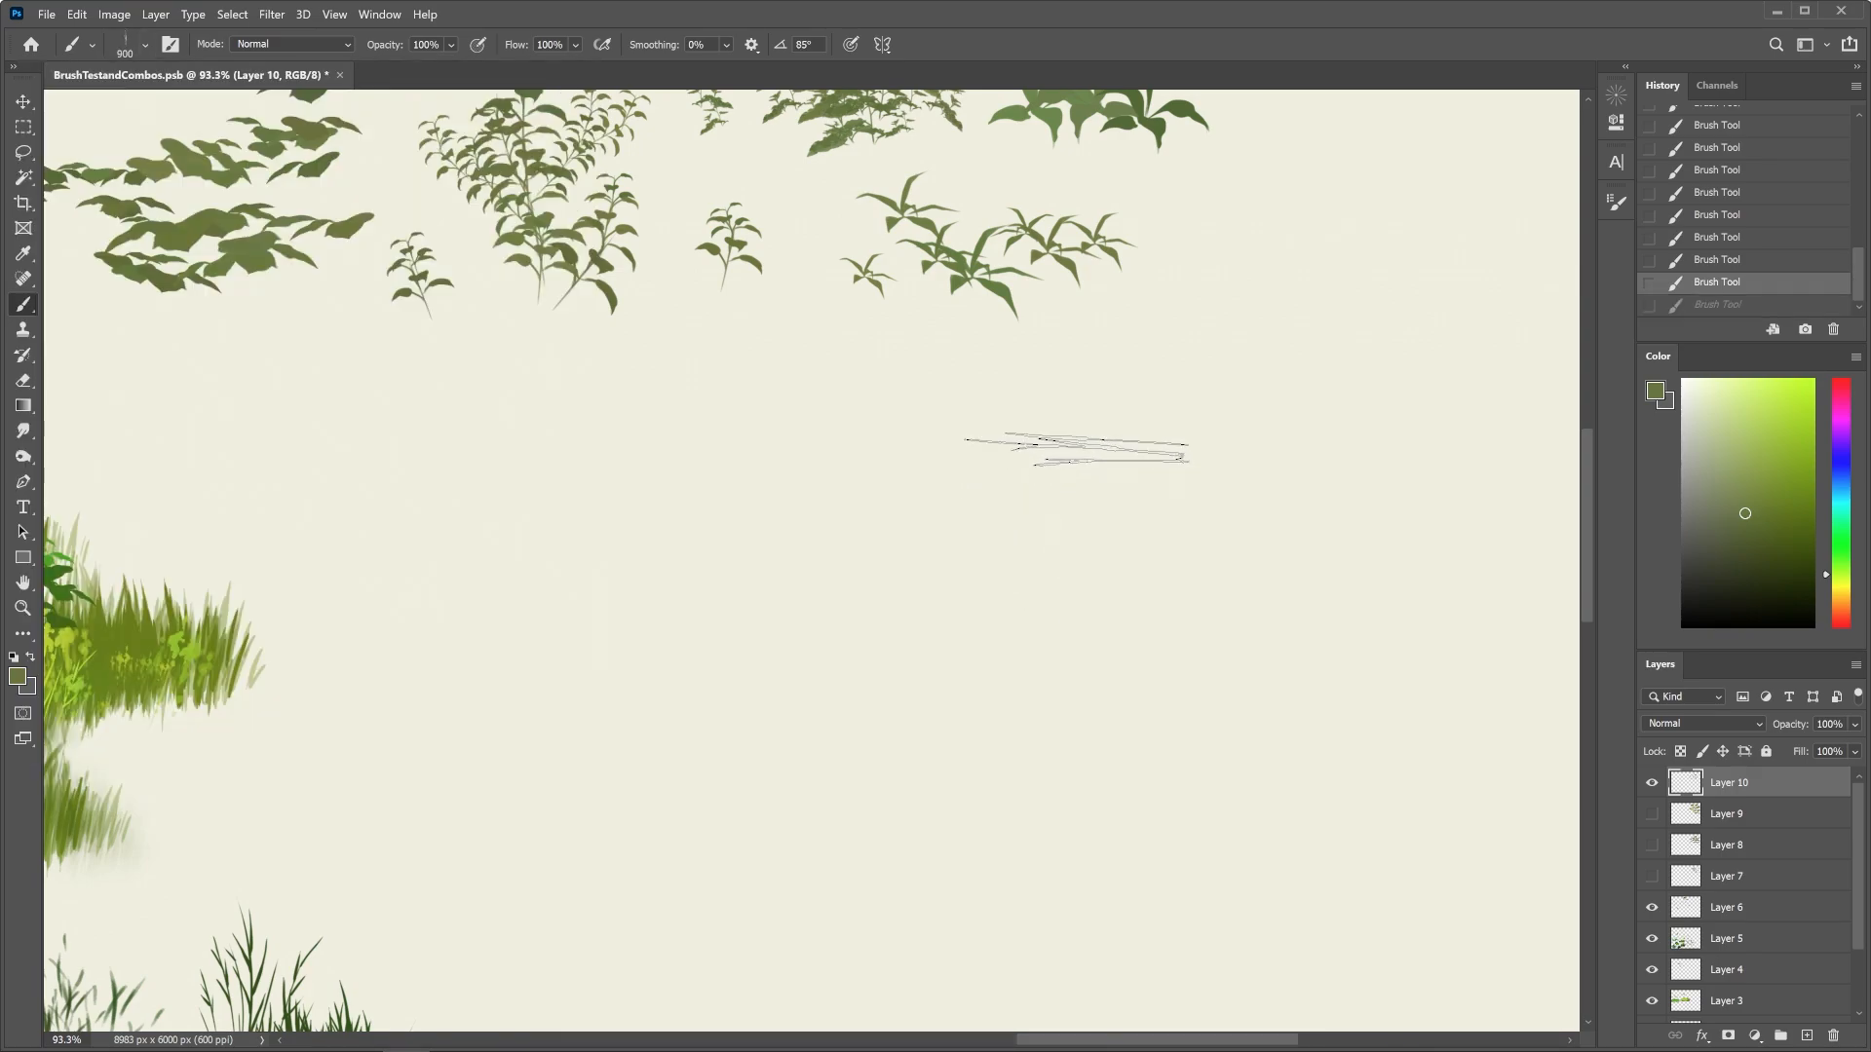
left_click_drag(1095, 449, 1099, 683)
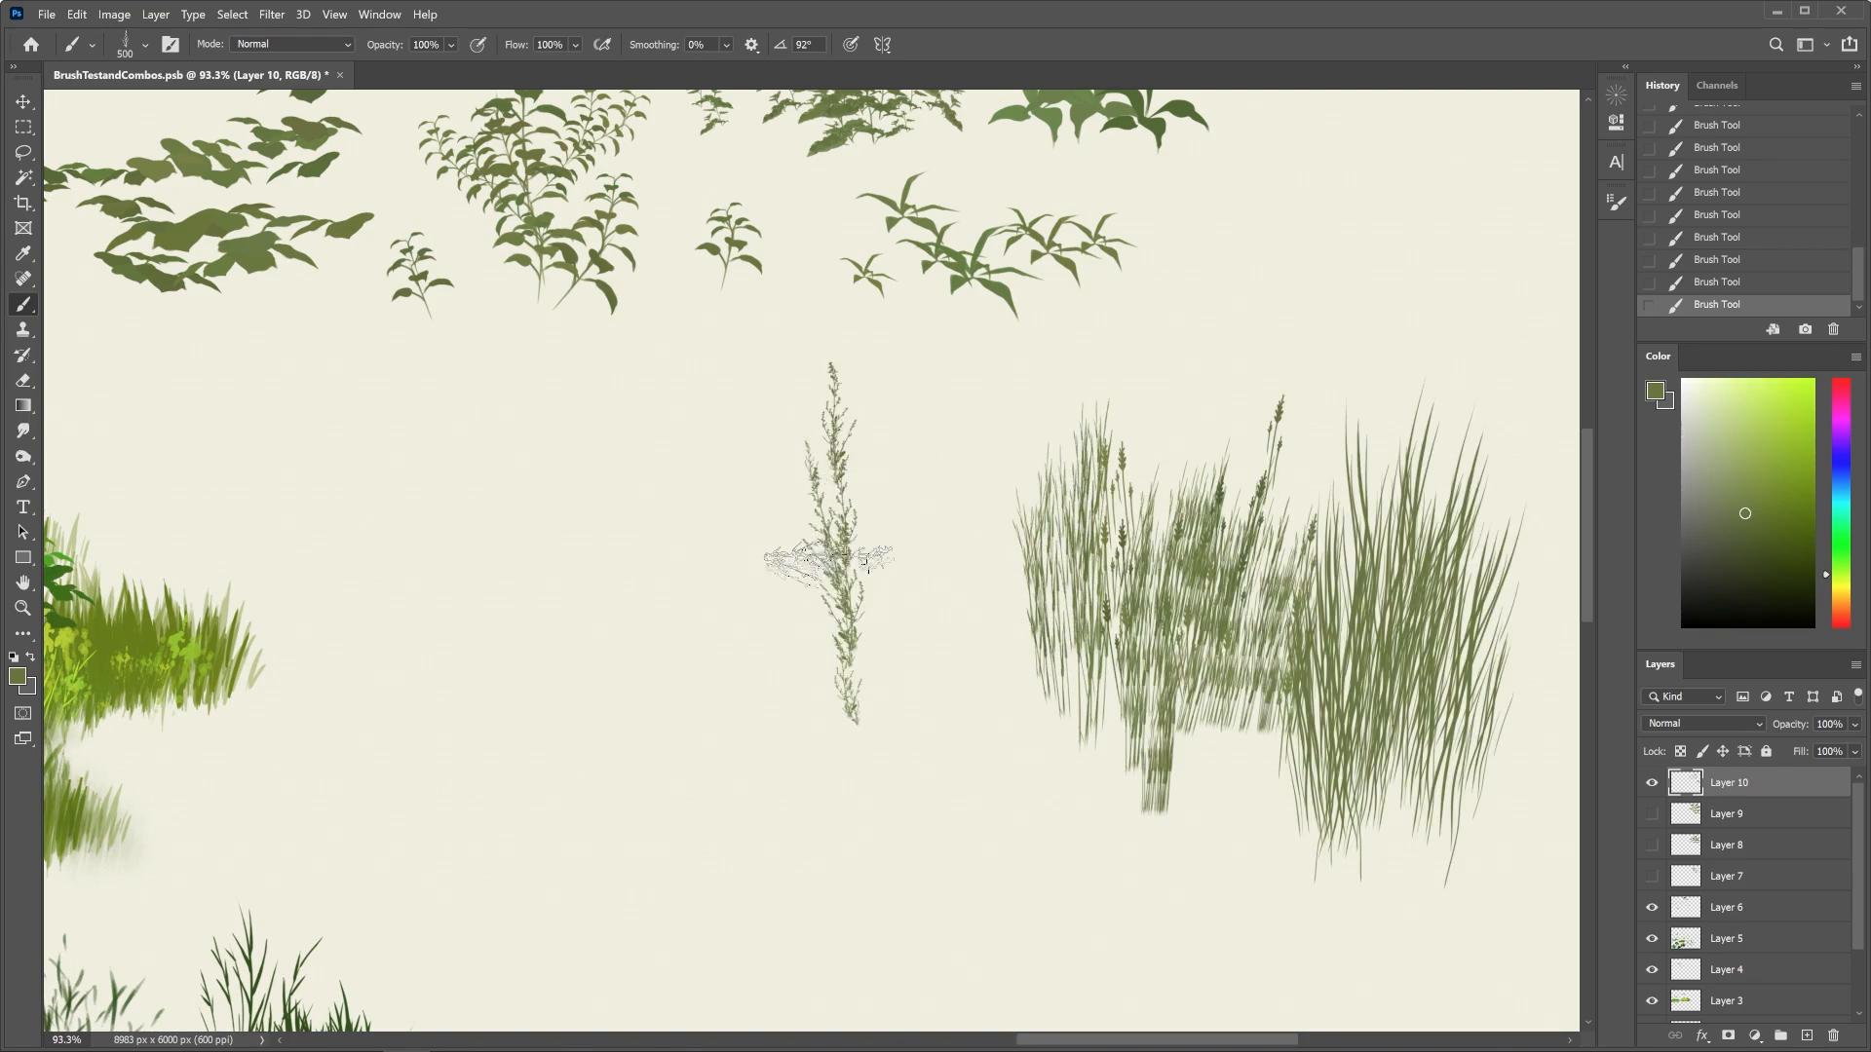
Build up a fine-leaved weed beside the tall grass by adding branching side stems and small sprigs around the central stem
left_click_drag(817, 553, 842, 651)
left_click_drag(871, 502, 860, 569)
mouse_move(902, 639)
left_mouse_down()
mouse_move(873, 719)
mouse_move(959, 517)
left_mouse_up()
left_click_drag(921, 703, 931, 654)
left_click_drag(803, 706, 783, 655)
left_click_drag(780, 717, 760, 668)
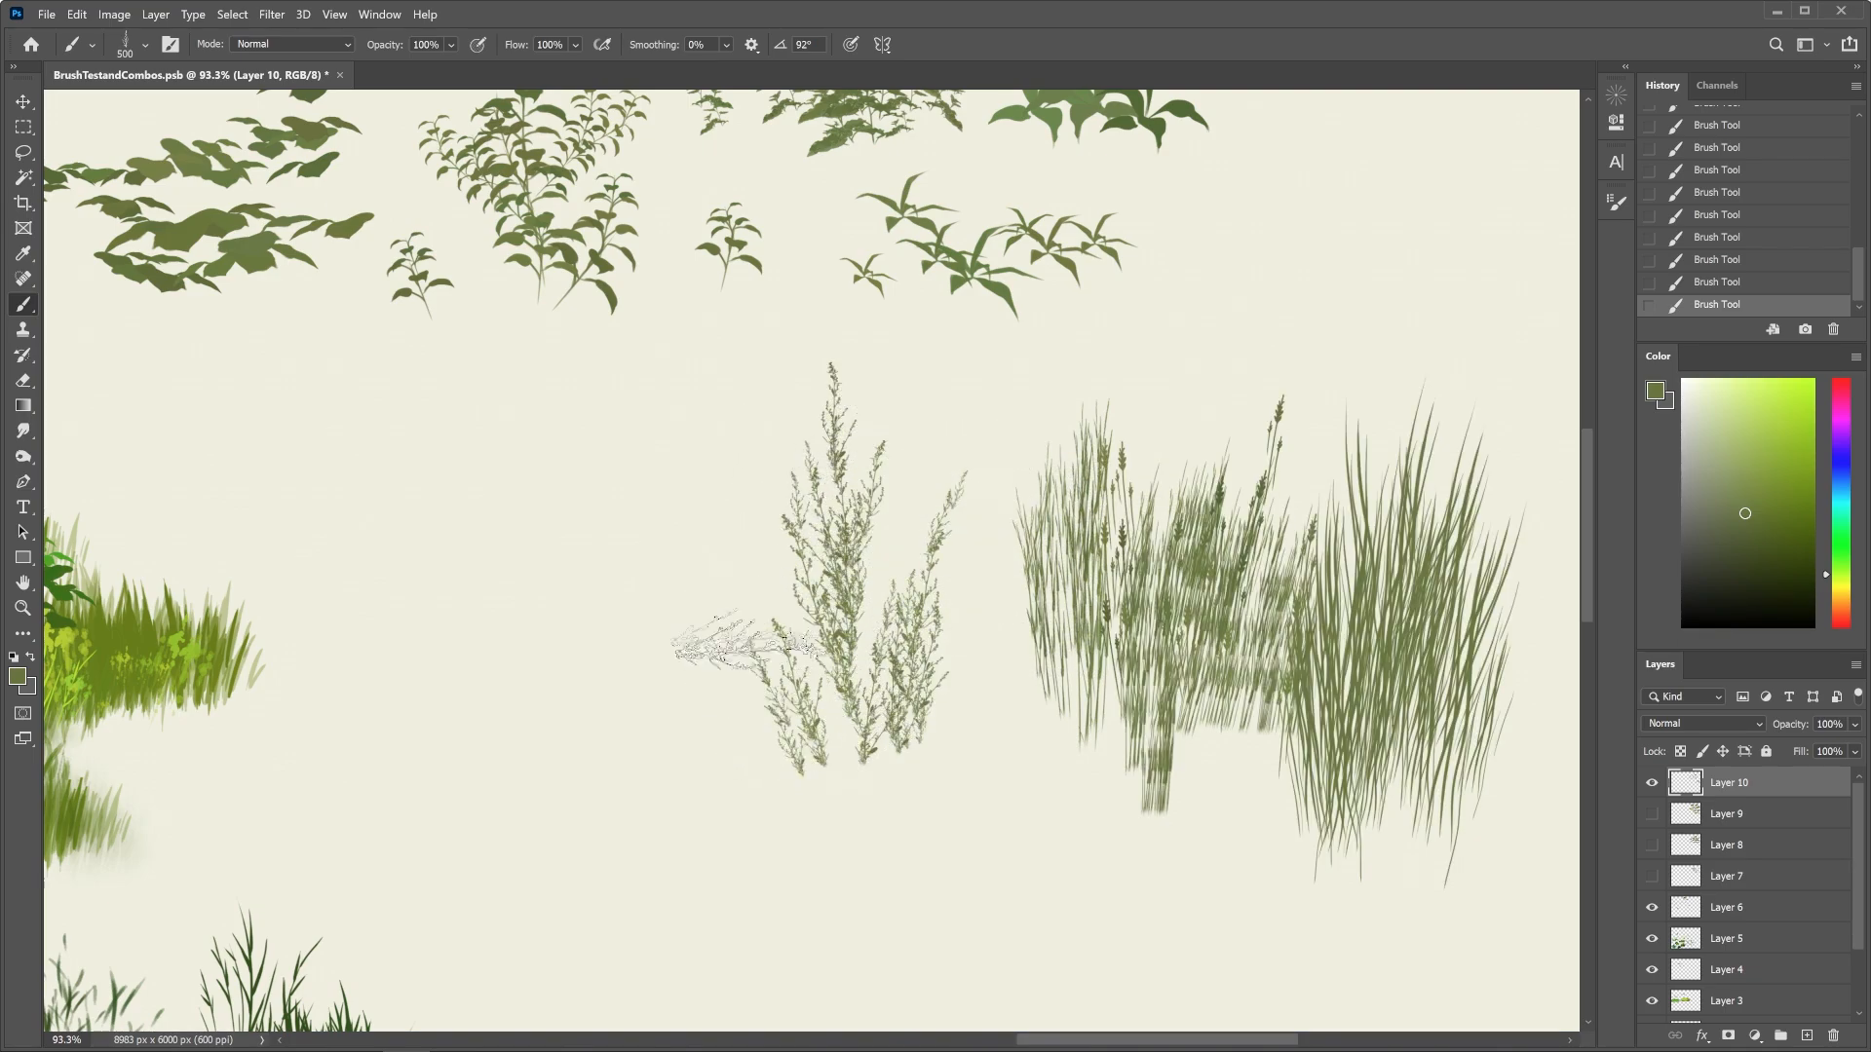
left_click_drag(947, 743, 963, 692)
Choose the sixth Long Grasses and Reeds brush and paint a dense, bushy flowering weed beside the fine-leaved one
left_click(144, 44)
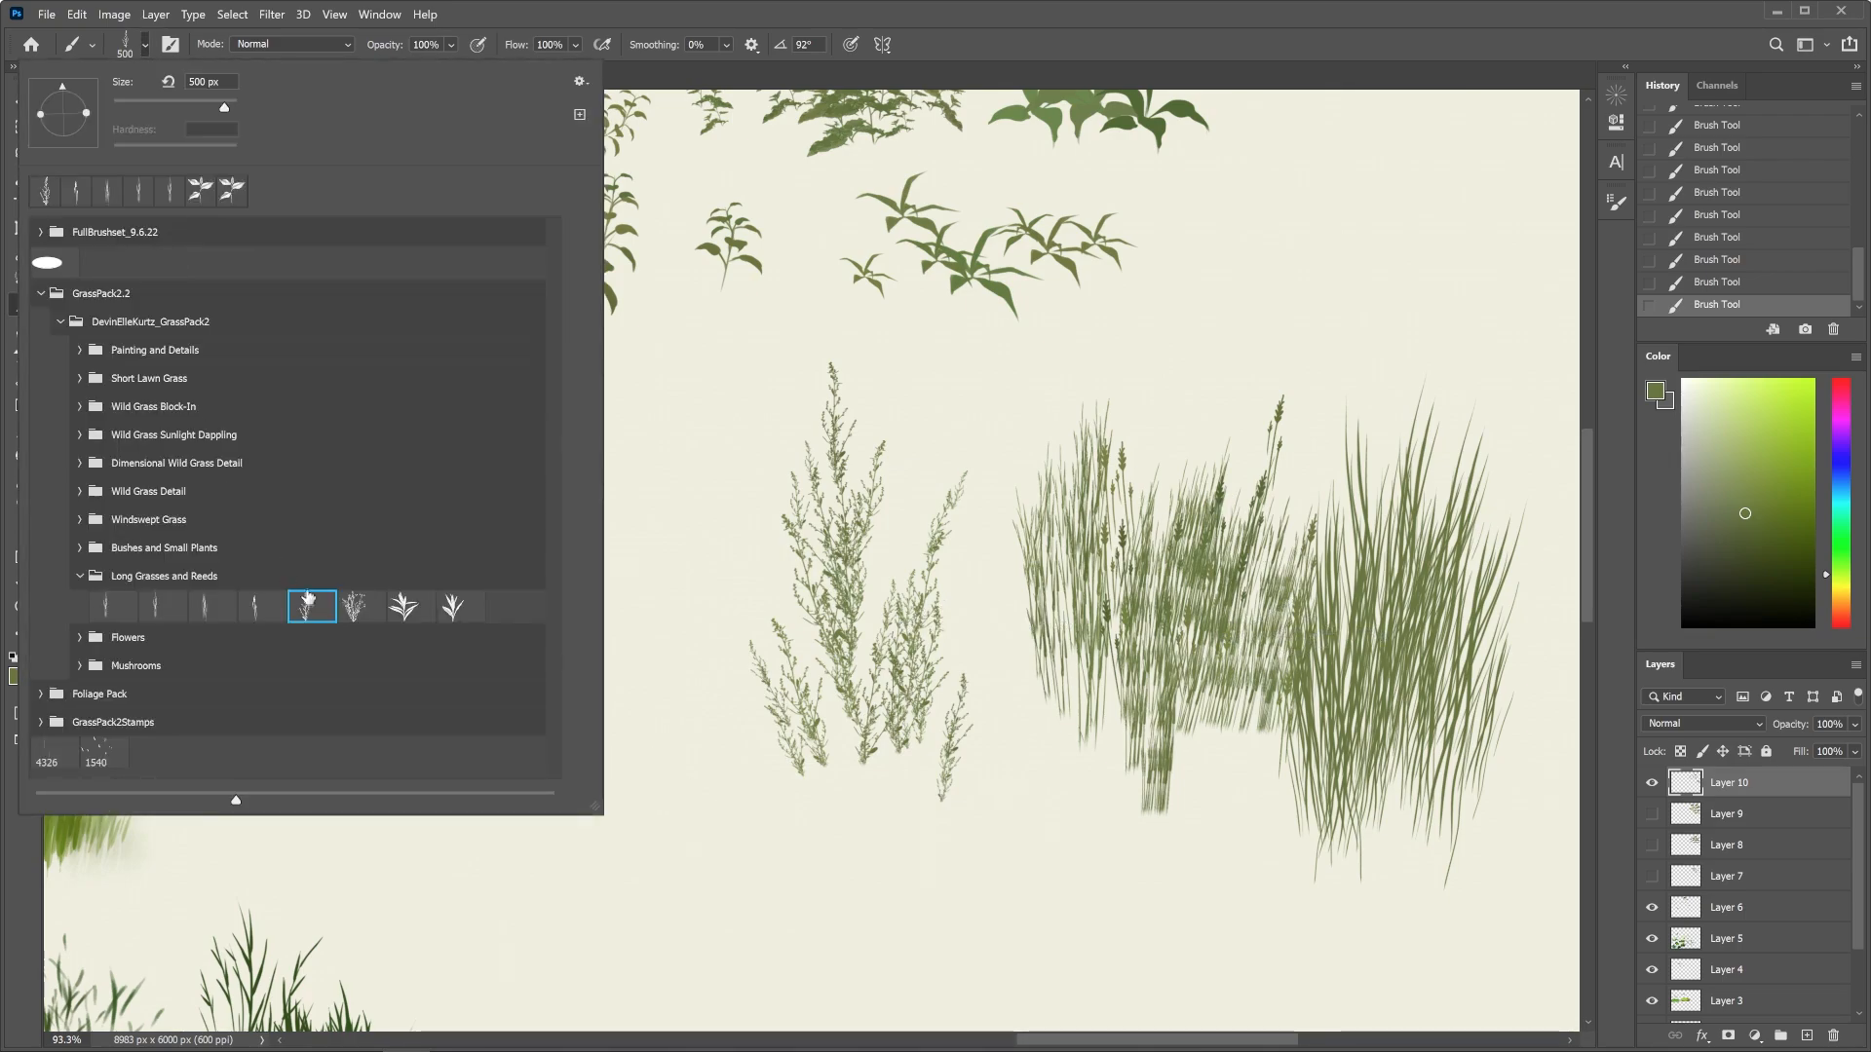
left_click(361, 606)
left_click_drag(664, 511, 670, 762)
left_click_drag(594, 491, 584, 725)
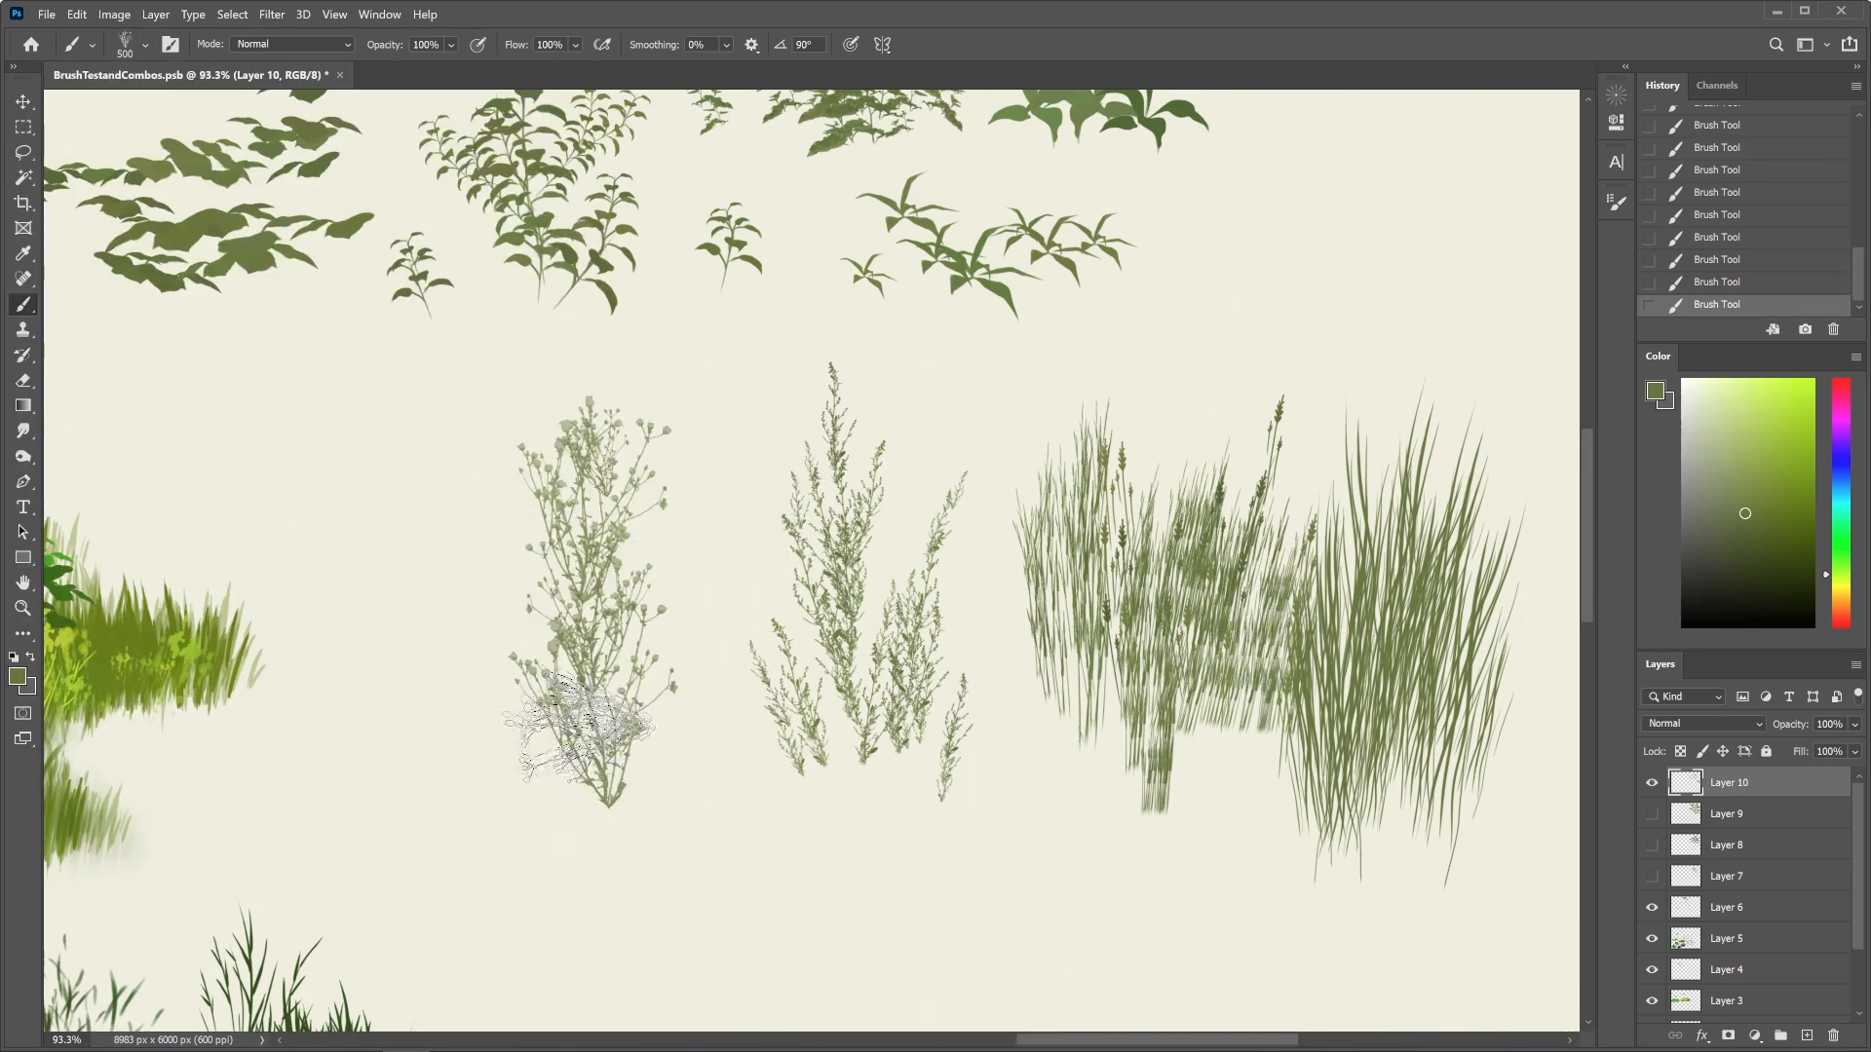
left_click_drag(538, 593, 568, 791)
left_click_drag(492, 692, 531, 764)
left_click_drag(686, 632, 661, 743)
Paint a tall plant with long narrow leaves above the grass, adding side stems around the central stem
left_click_drag(1333, 251, 1318, 456)
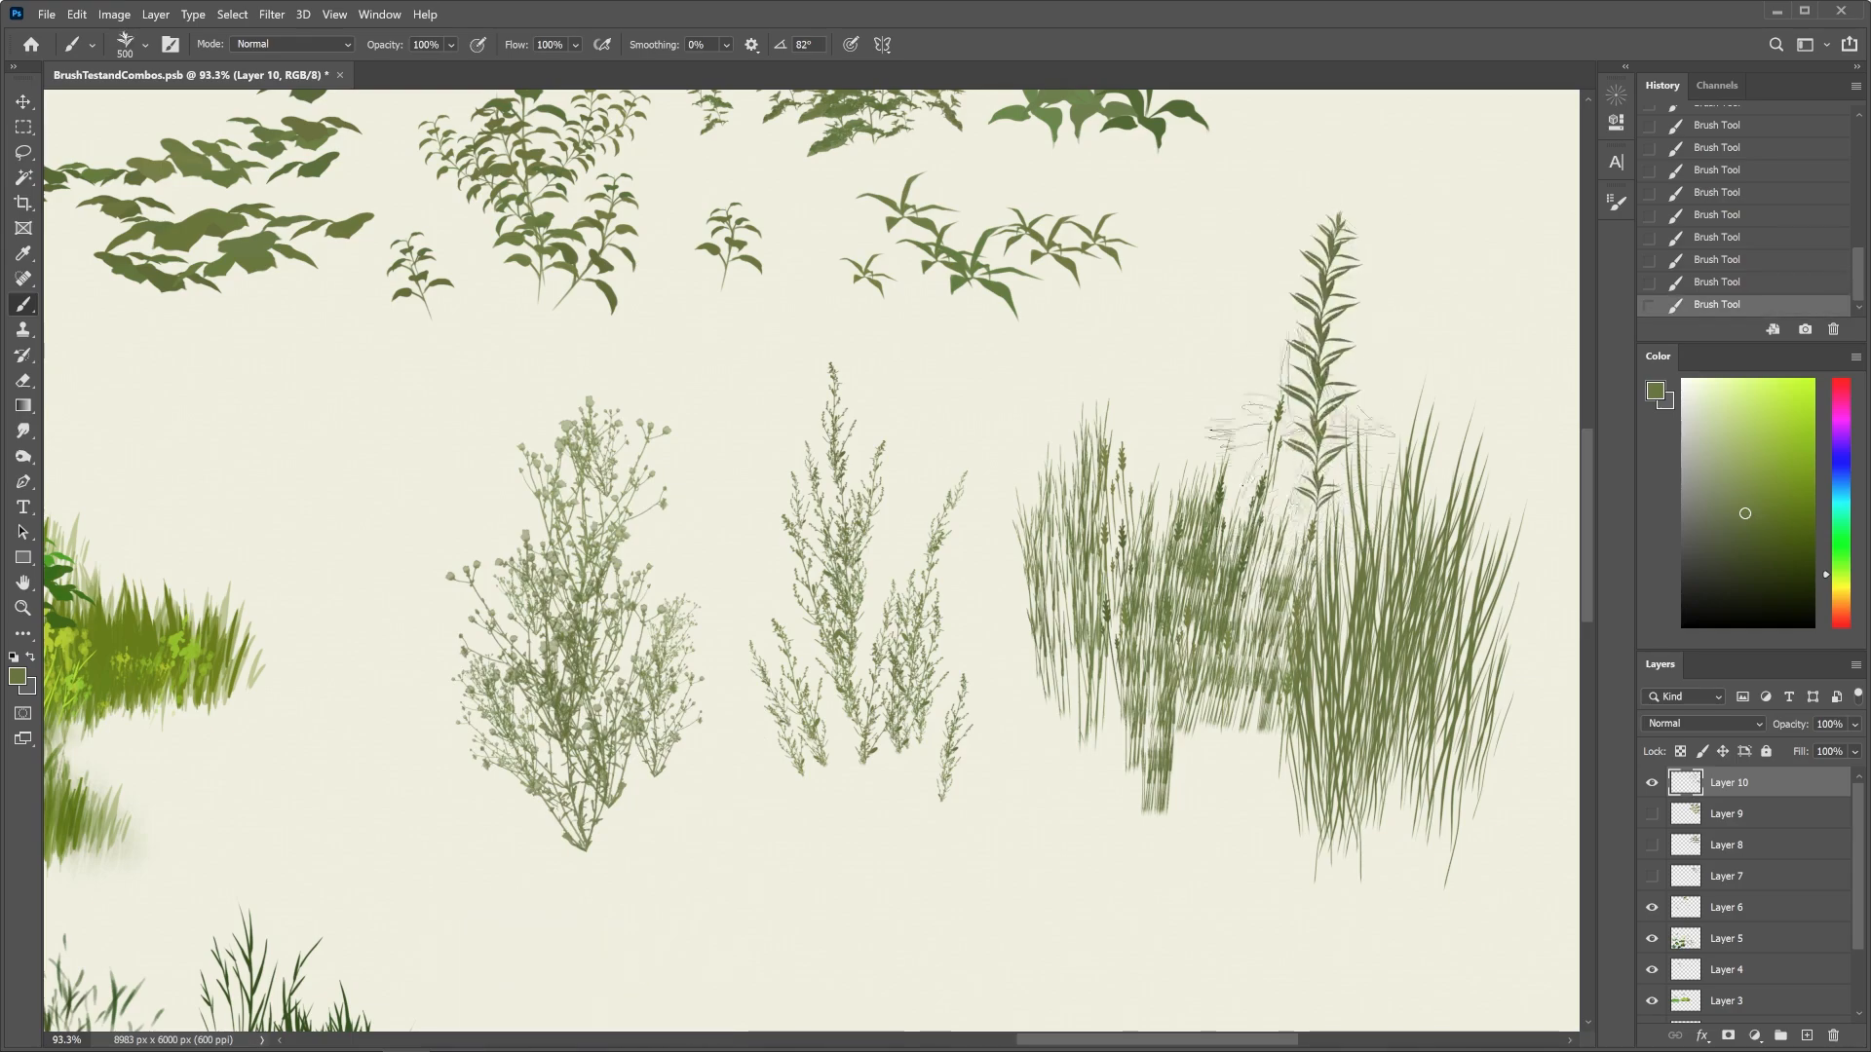
mouse_move(1274, 336)
left_mouse_down()
mouse_move(1282, 443)
mouse_move(1306, 472)
left_mouse_up()
left_click_drag(1374, 324, 1350, 453)
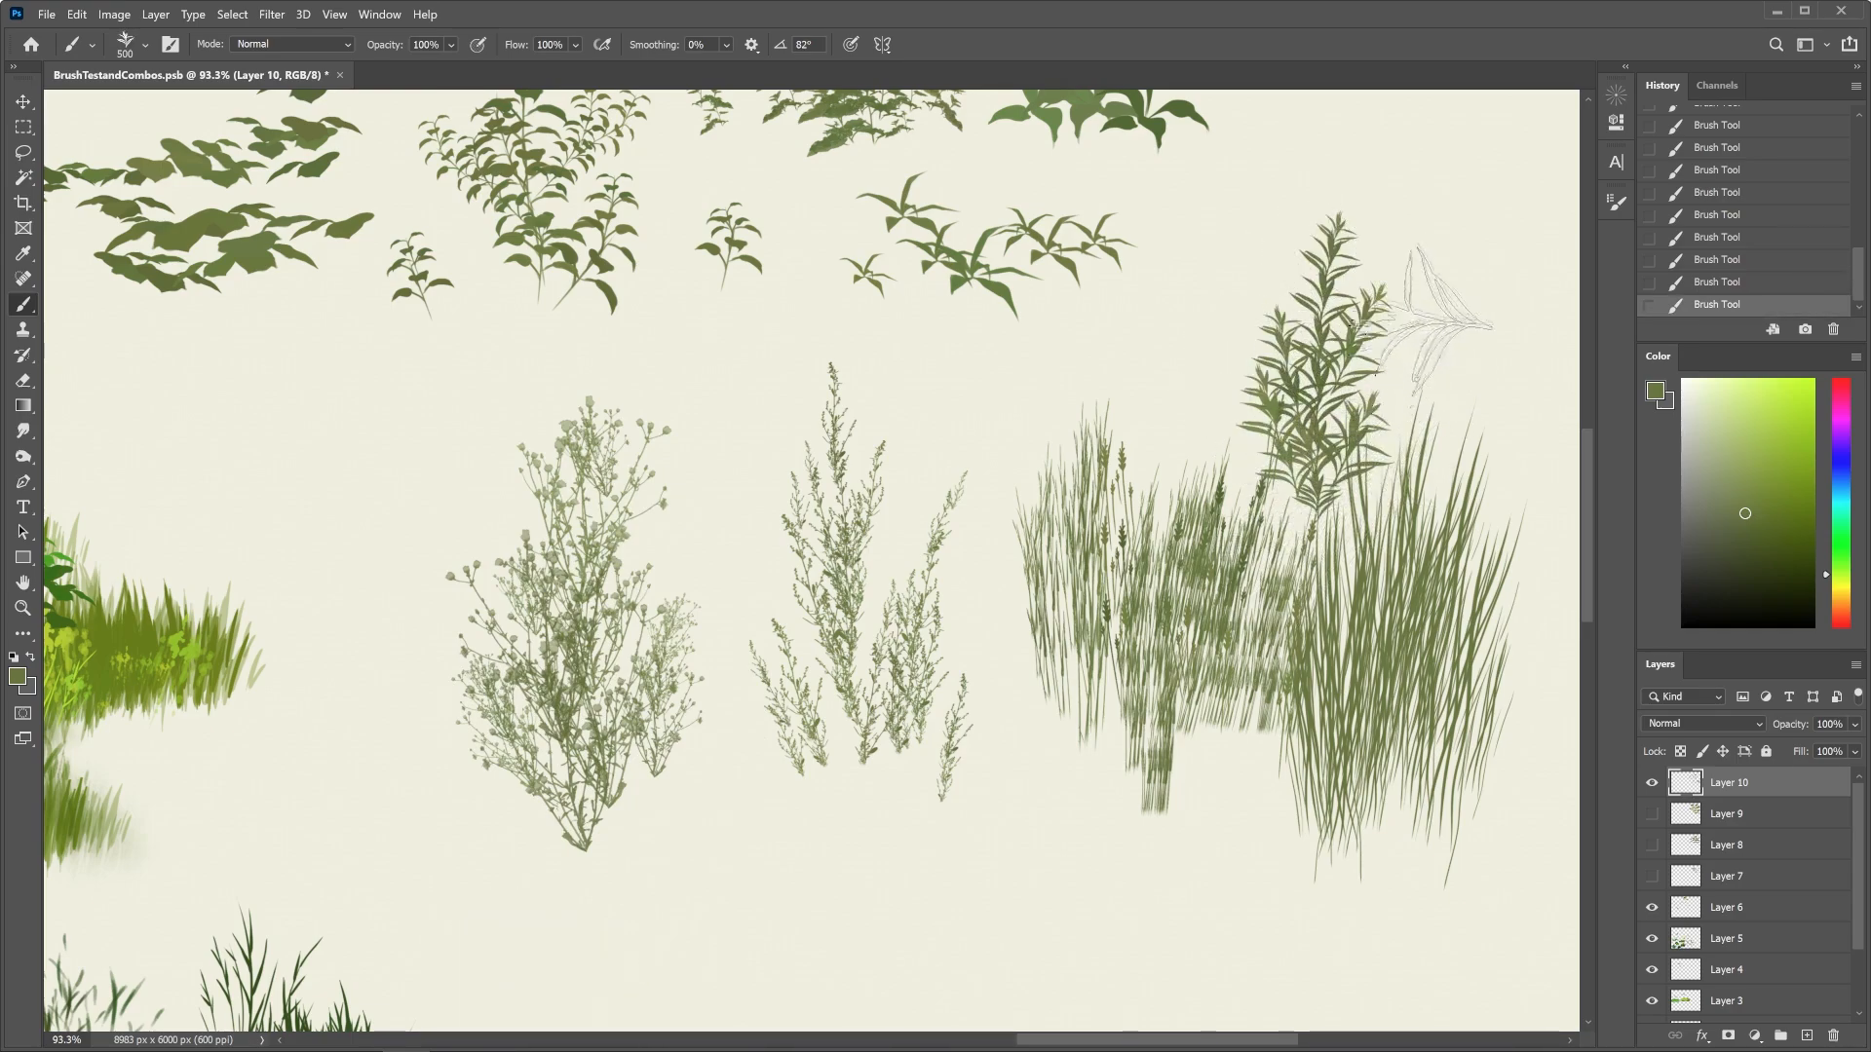
left_click_drag(1434, 300, 1383, 449)
left_click_drag(1452, 244, 1403, 399)
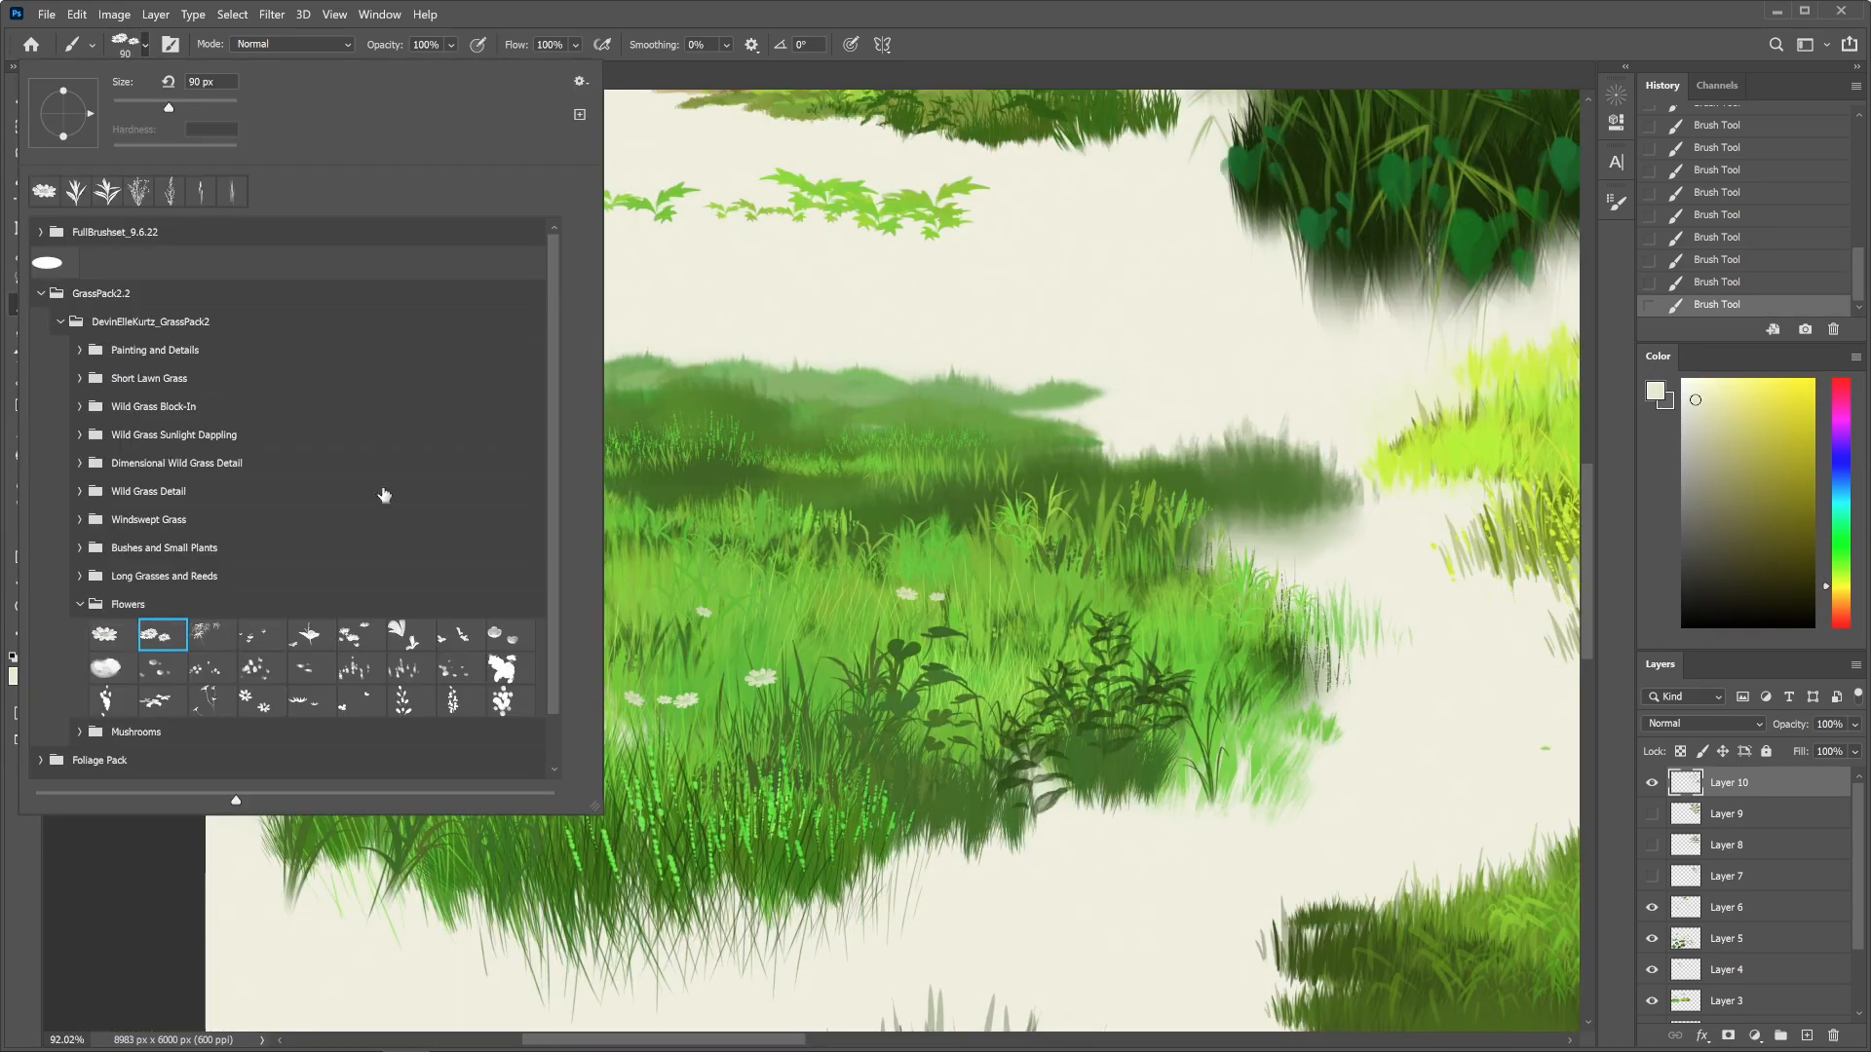
Replace the test stroke with small flowers across the green meadow, and paint red flowers over the round dark grass clump
key("Return")
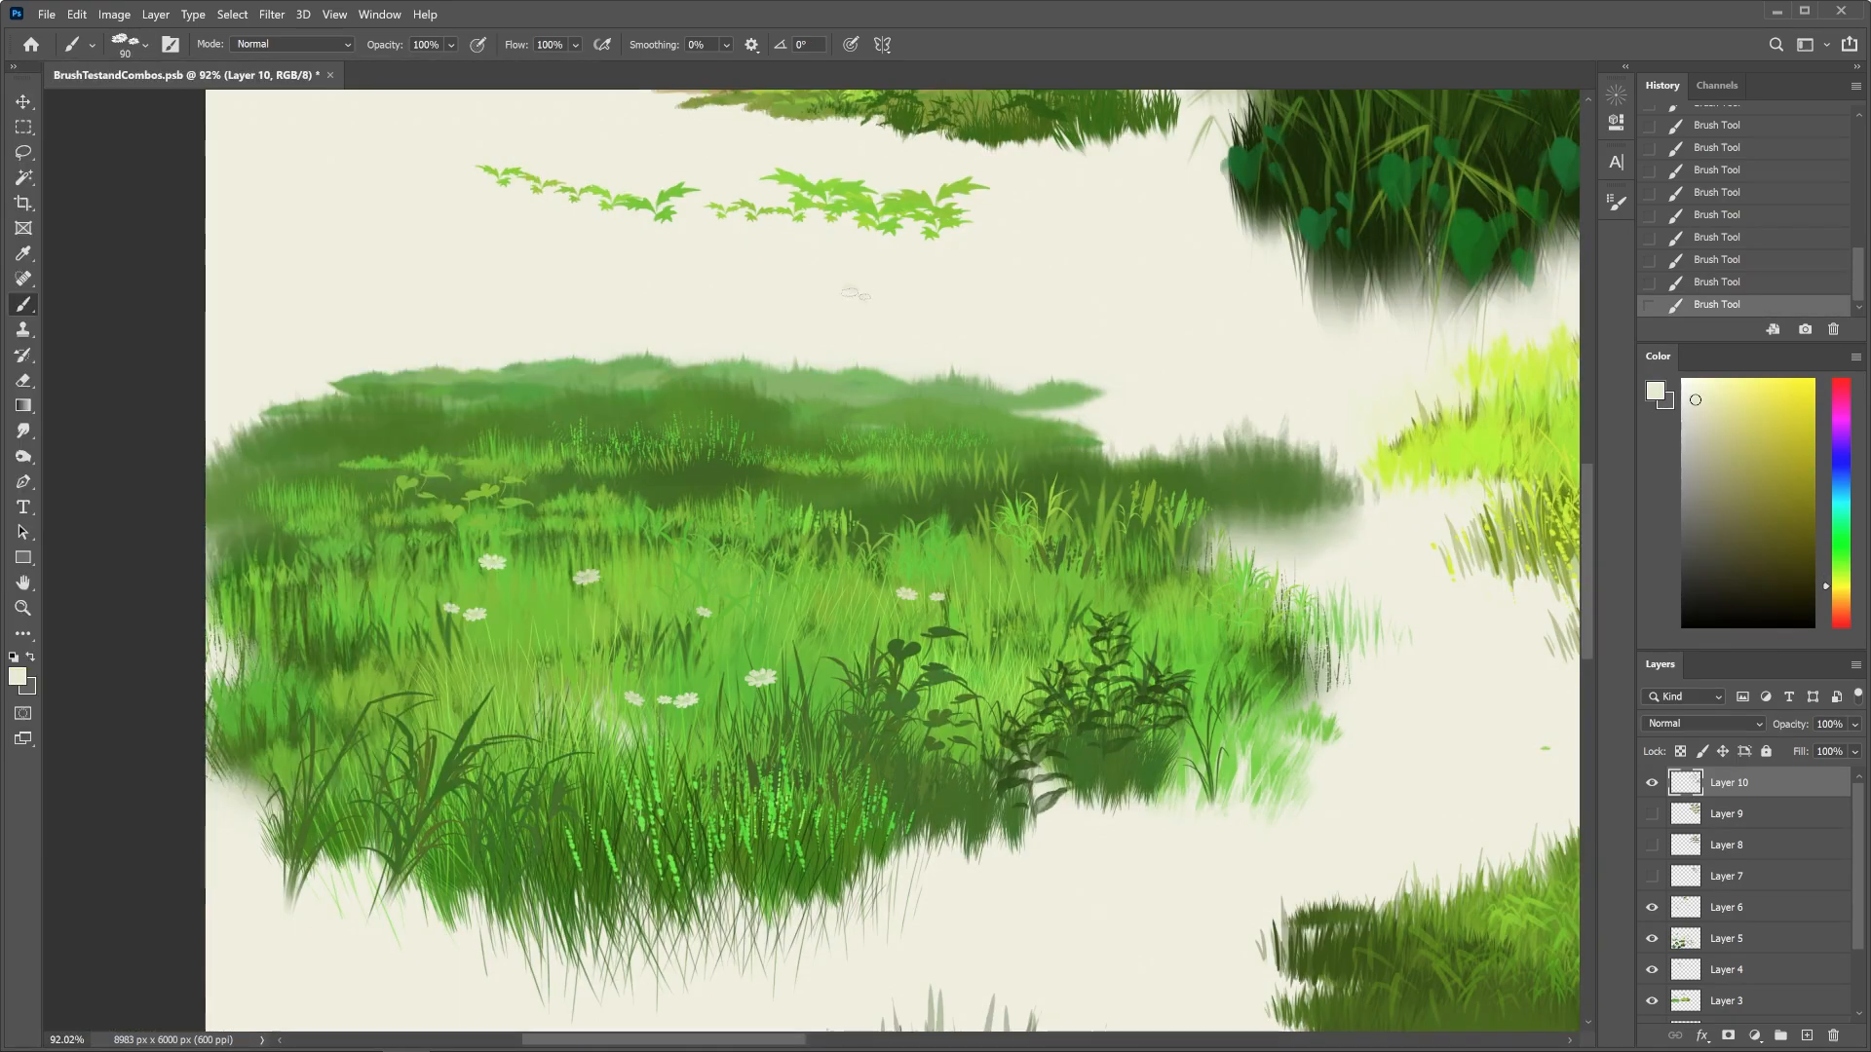
key("ctrl+z")
left_click_drag(411, 590, 585, 600)
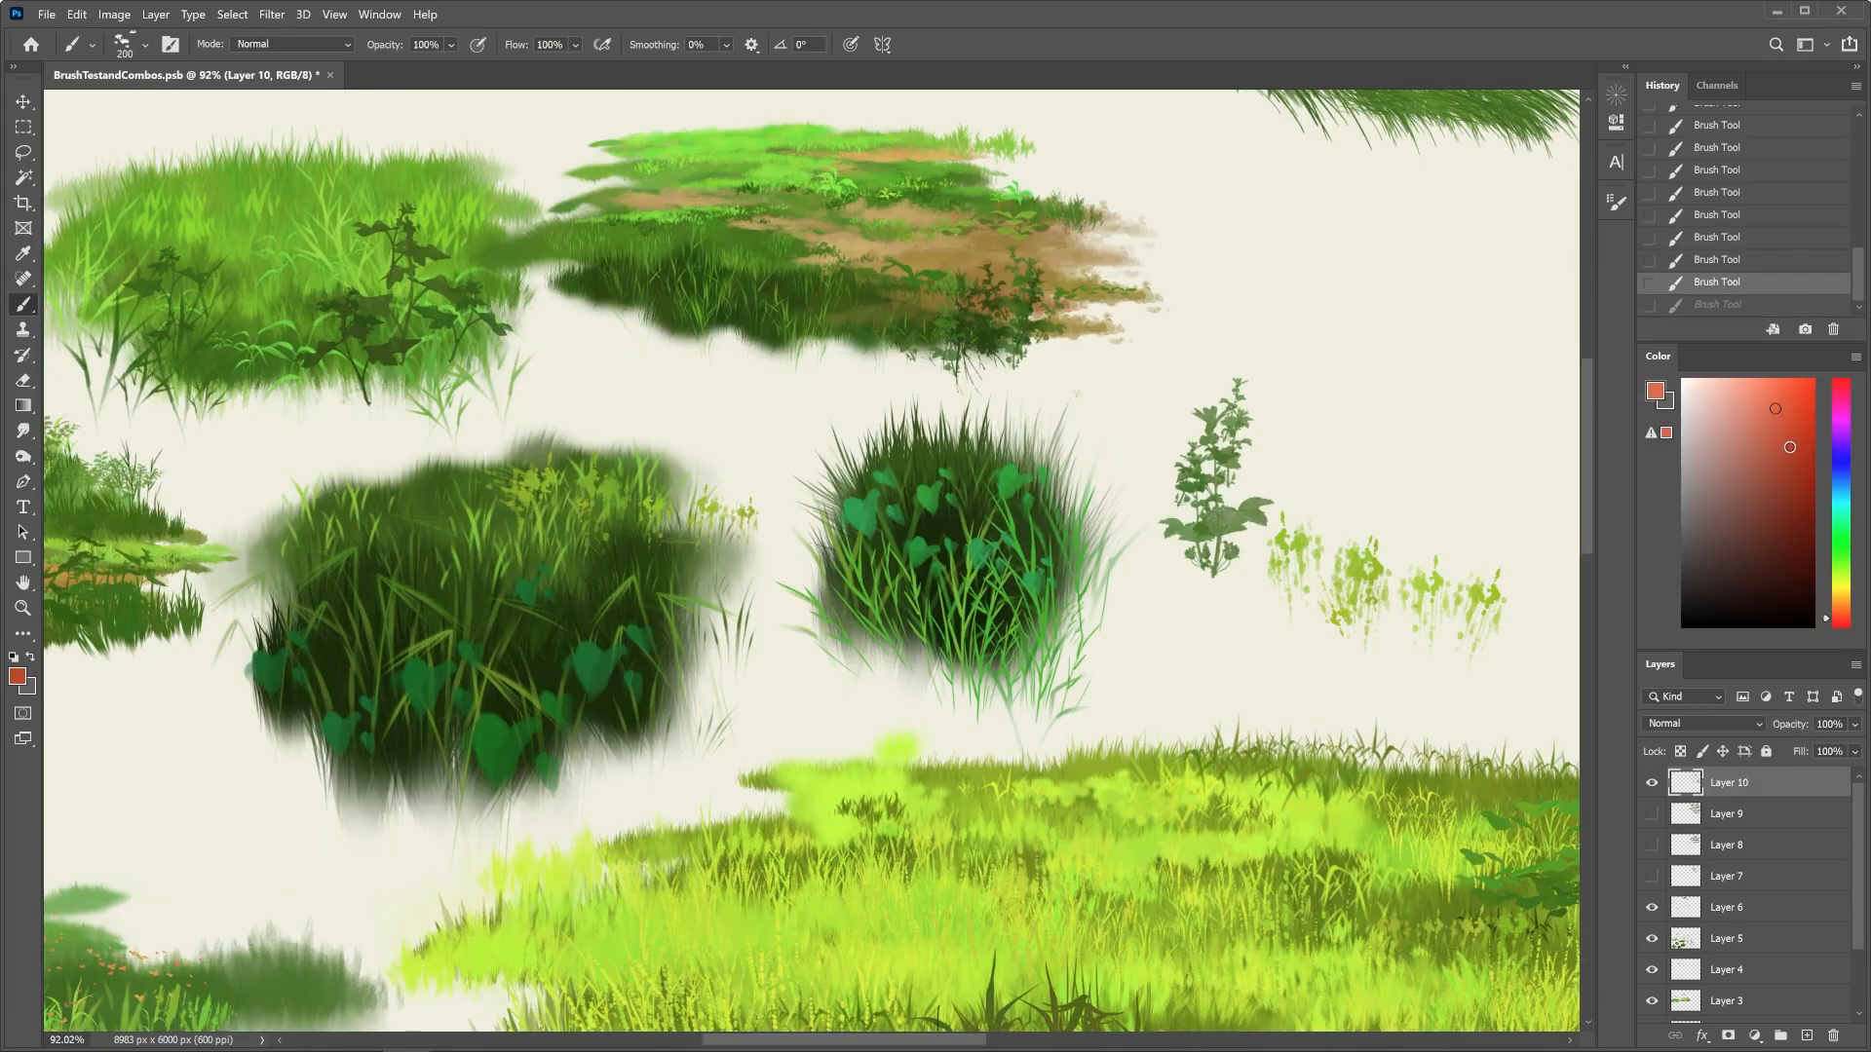
mouse_move(847, 507)
left_mouse_down()
mouse_move(965, 482)
mouse_move(1013, 497)
left_mouse_up()
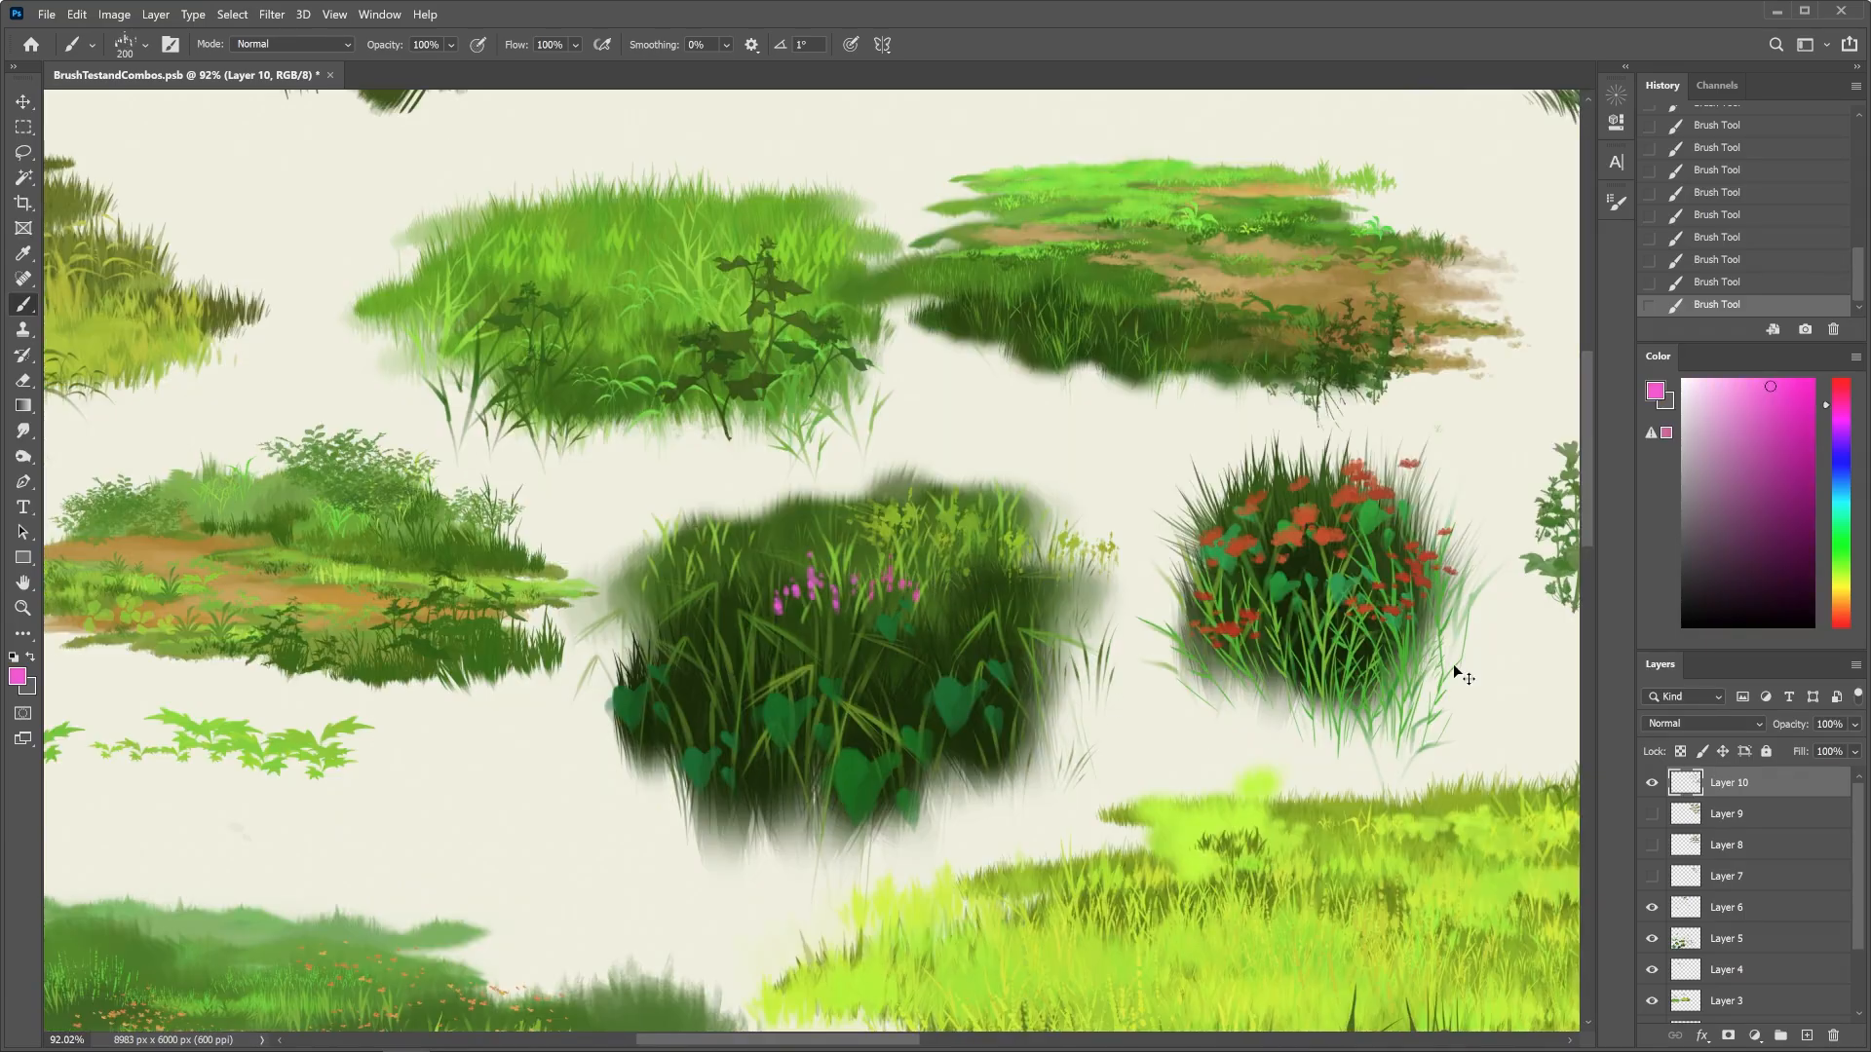
Rework the magenta flowers on the dark heart-leaf grass patch and spread flower spikes across it
key("ctrl+z")
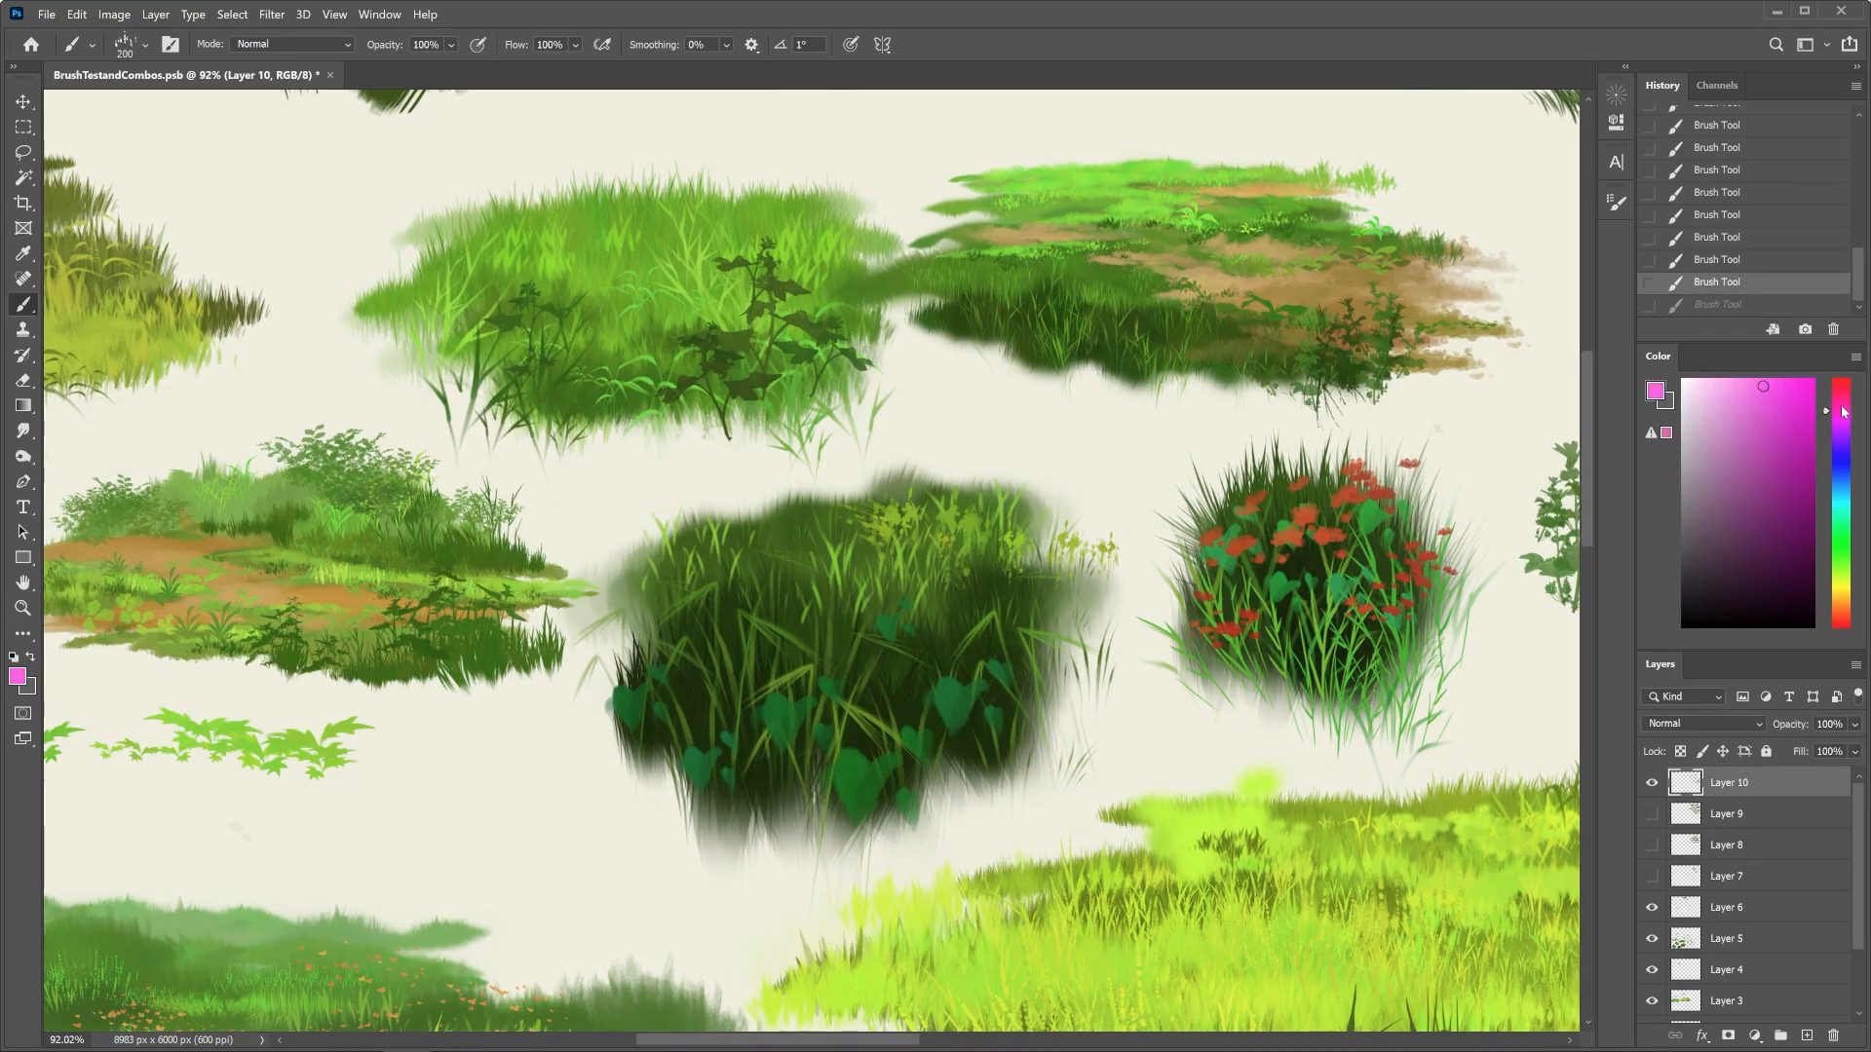
key("ctrl+shift+z")
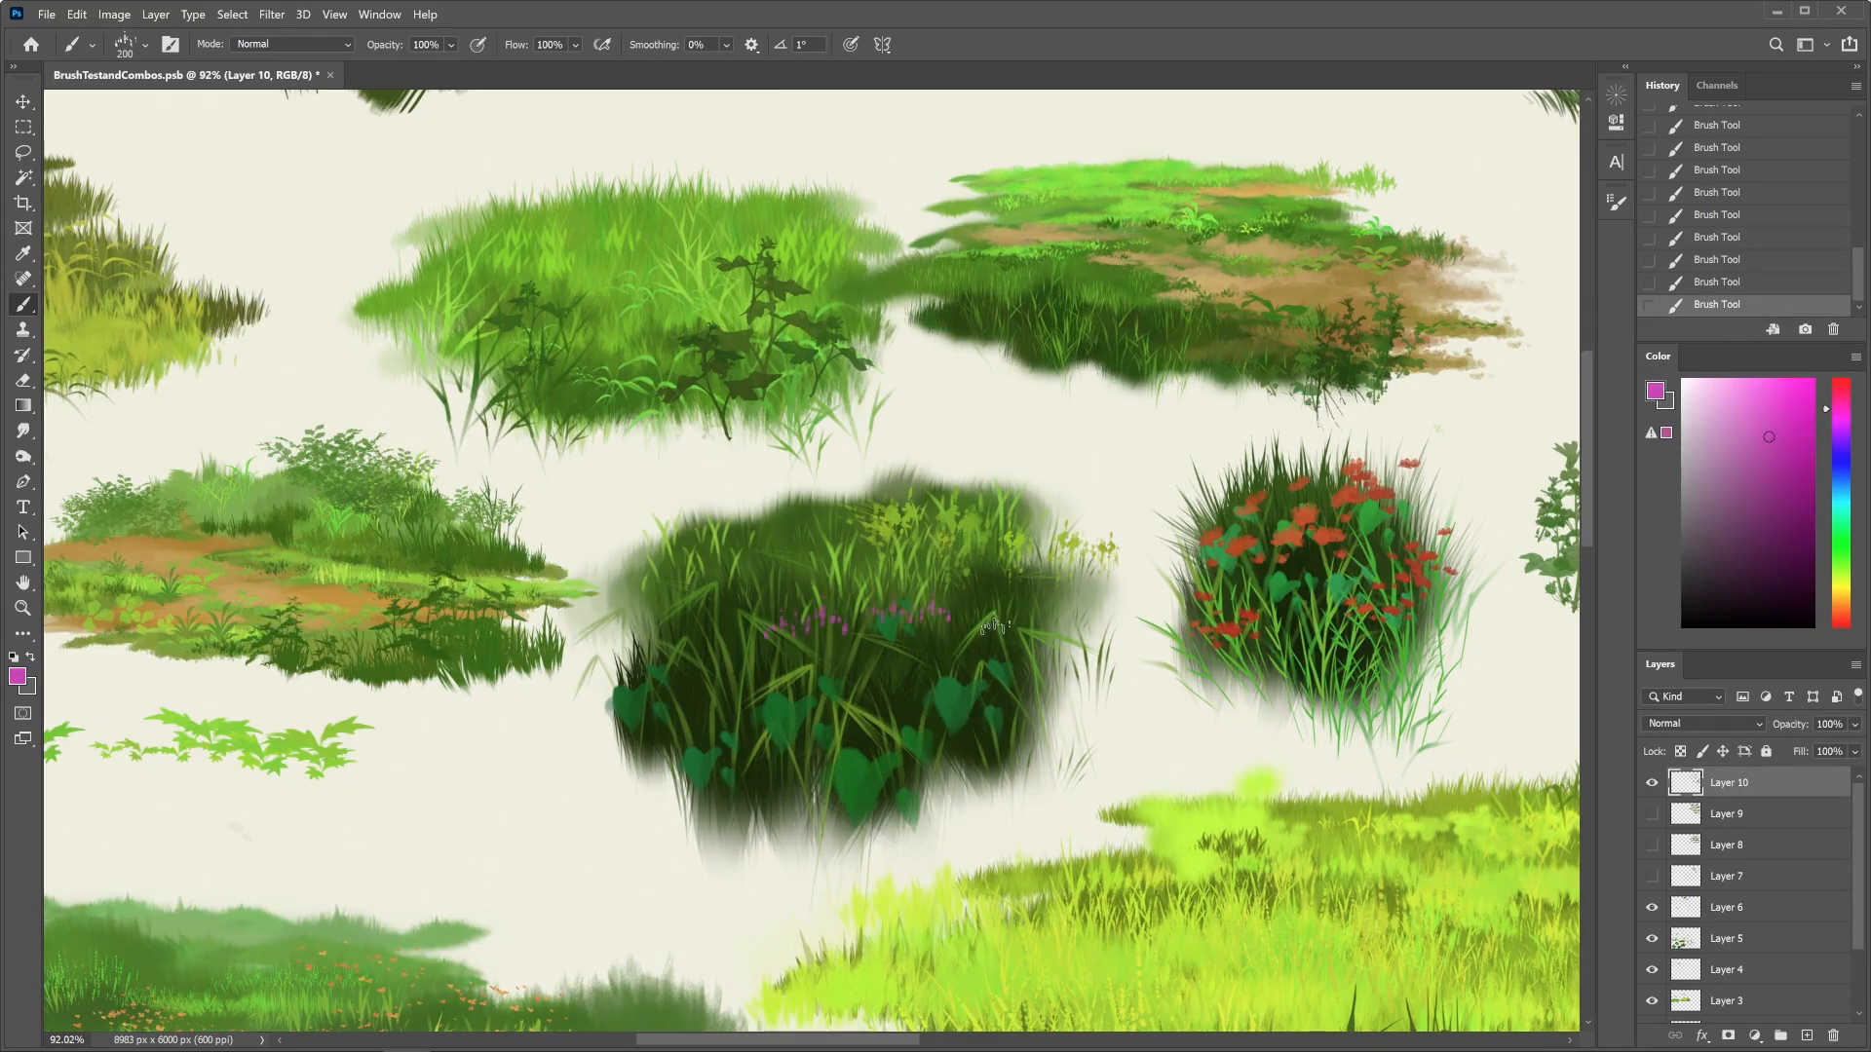
left_click_drag(1004, 602, 1082, 628)
mouse_move(667, 650)
left_mouse_down()
mouse_move(807, 629)
mouse_move(702, 605)
left_mouse_up()
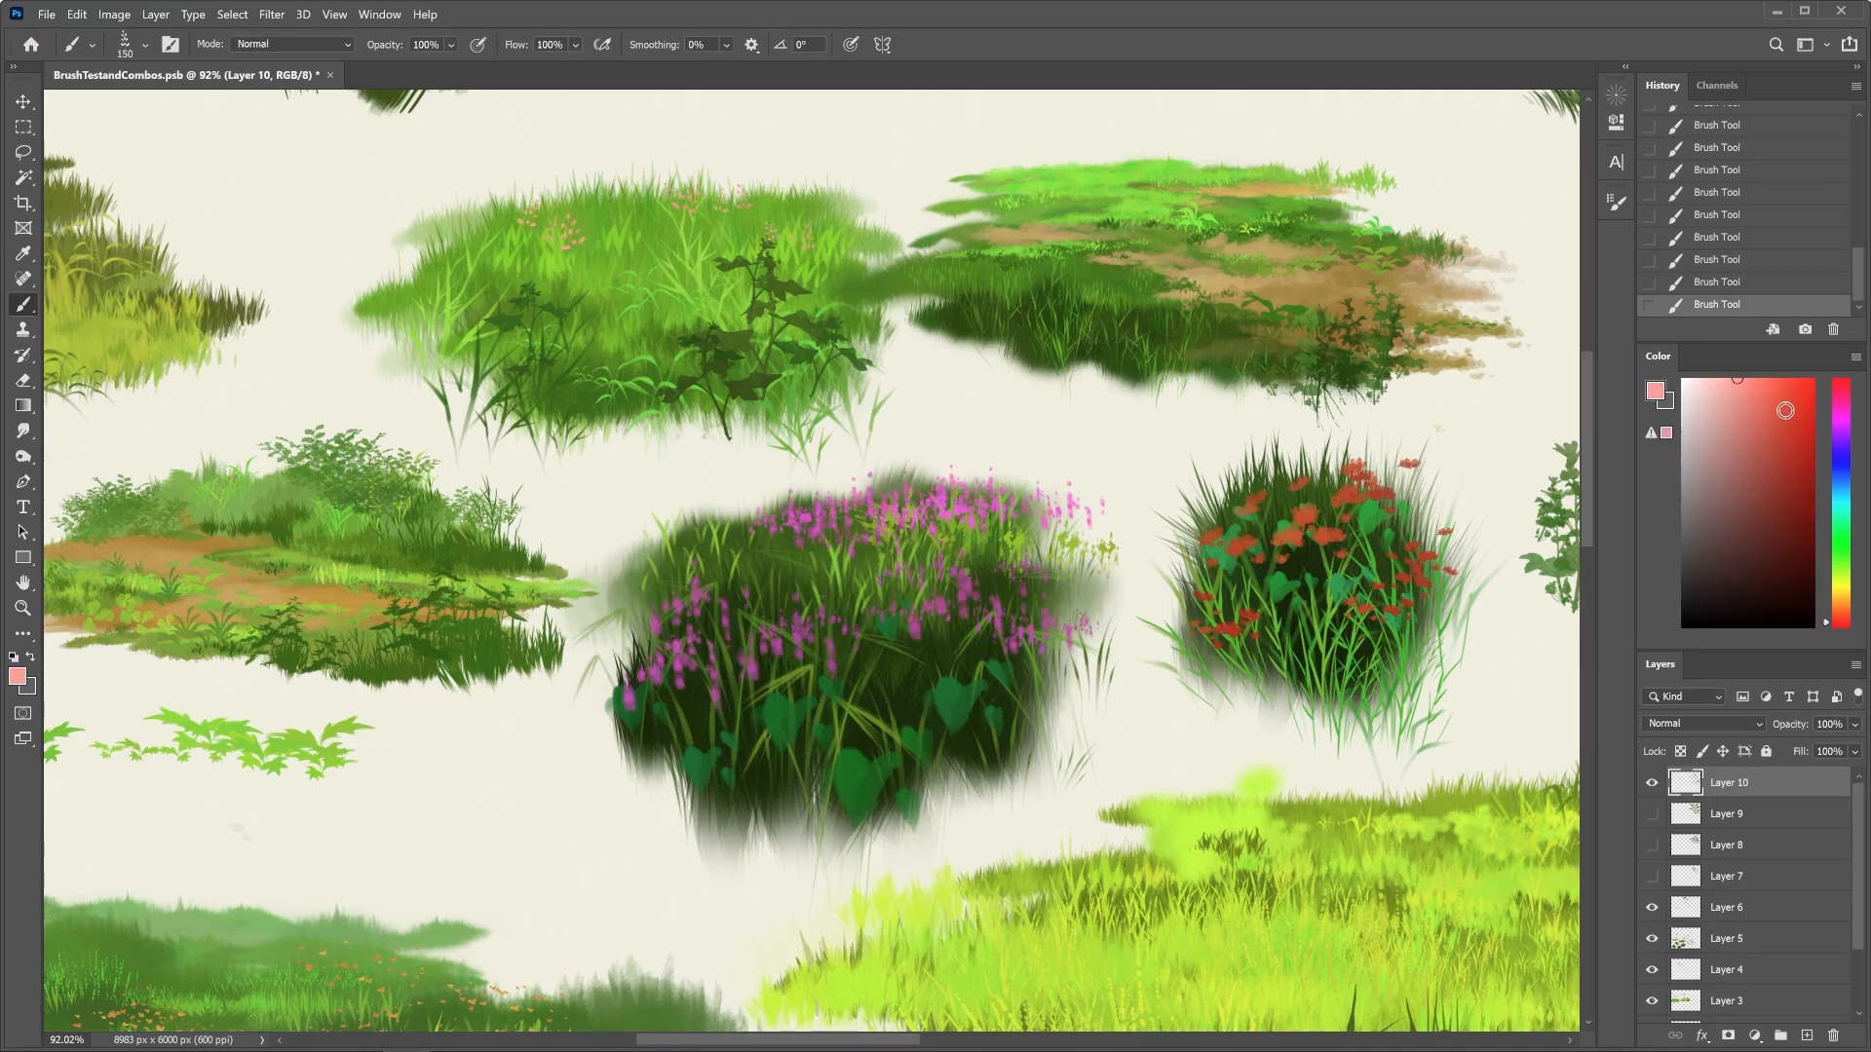
Choose a stronger red, enlarge the brush to 300 px and stamp red flower spikes over the bright green grass patch
left_click(1778, 415)
left_click(639, 274)
left_click(1776, 399)
key("bracketright")
key("bracketright")
left_click(642, 289)
left_click(727, 298)
left_click(817, 268)
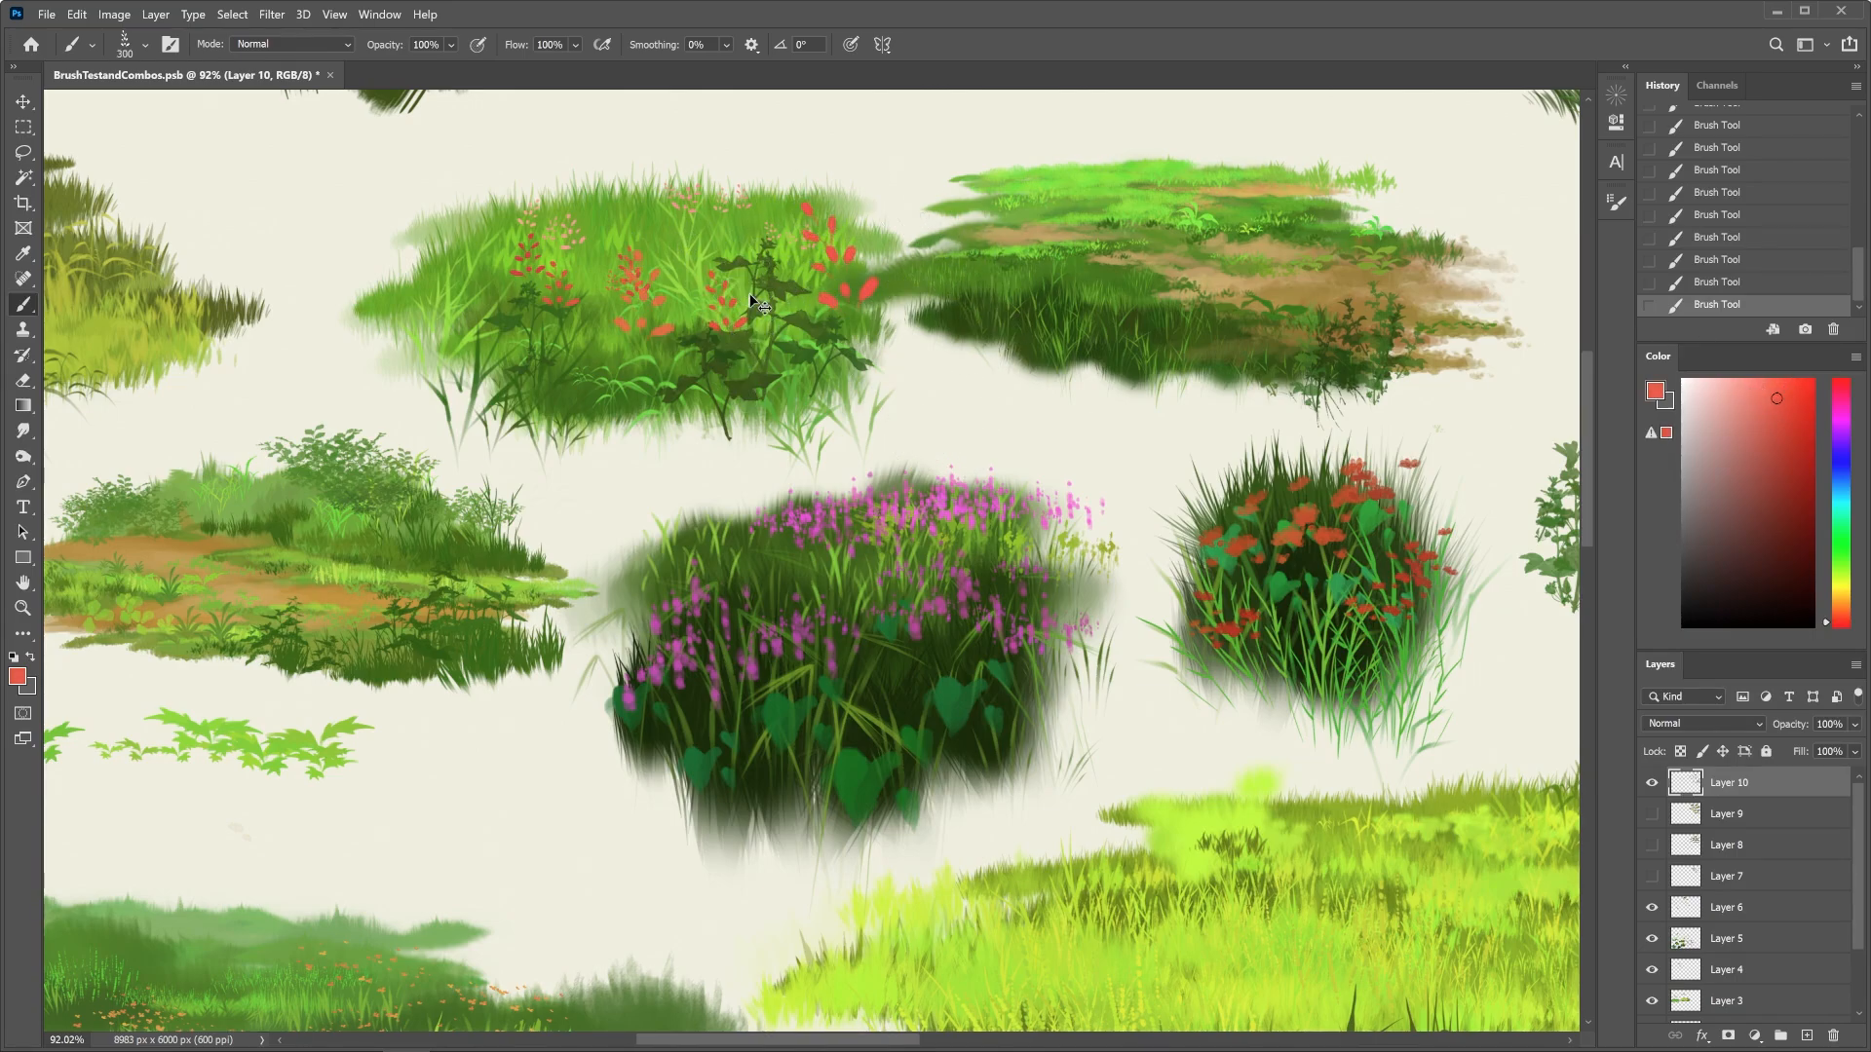
Undo the last large flower stamp, reduce the brush to 250 px and stamp more red spikes on the grass patch
key("ctrl+z")
key("bracketleft")
left_click(626, 368)
left_click(443, 277)
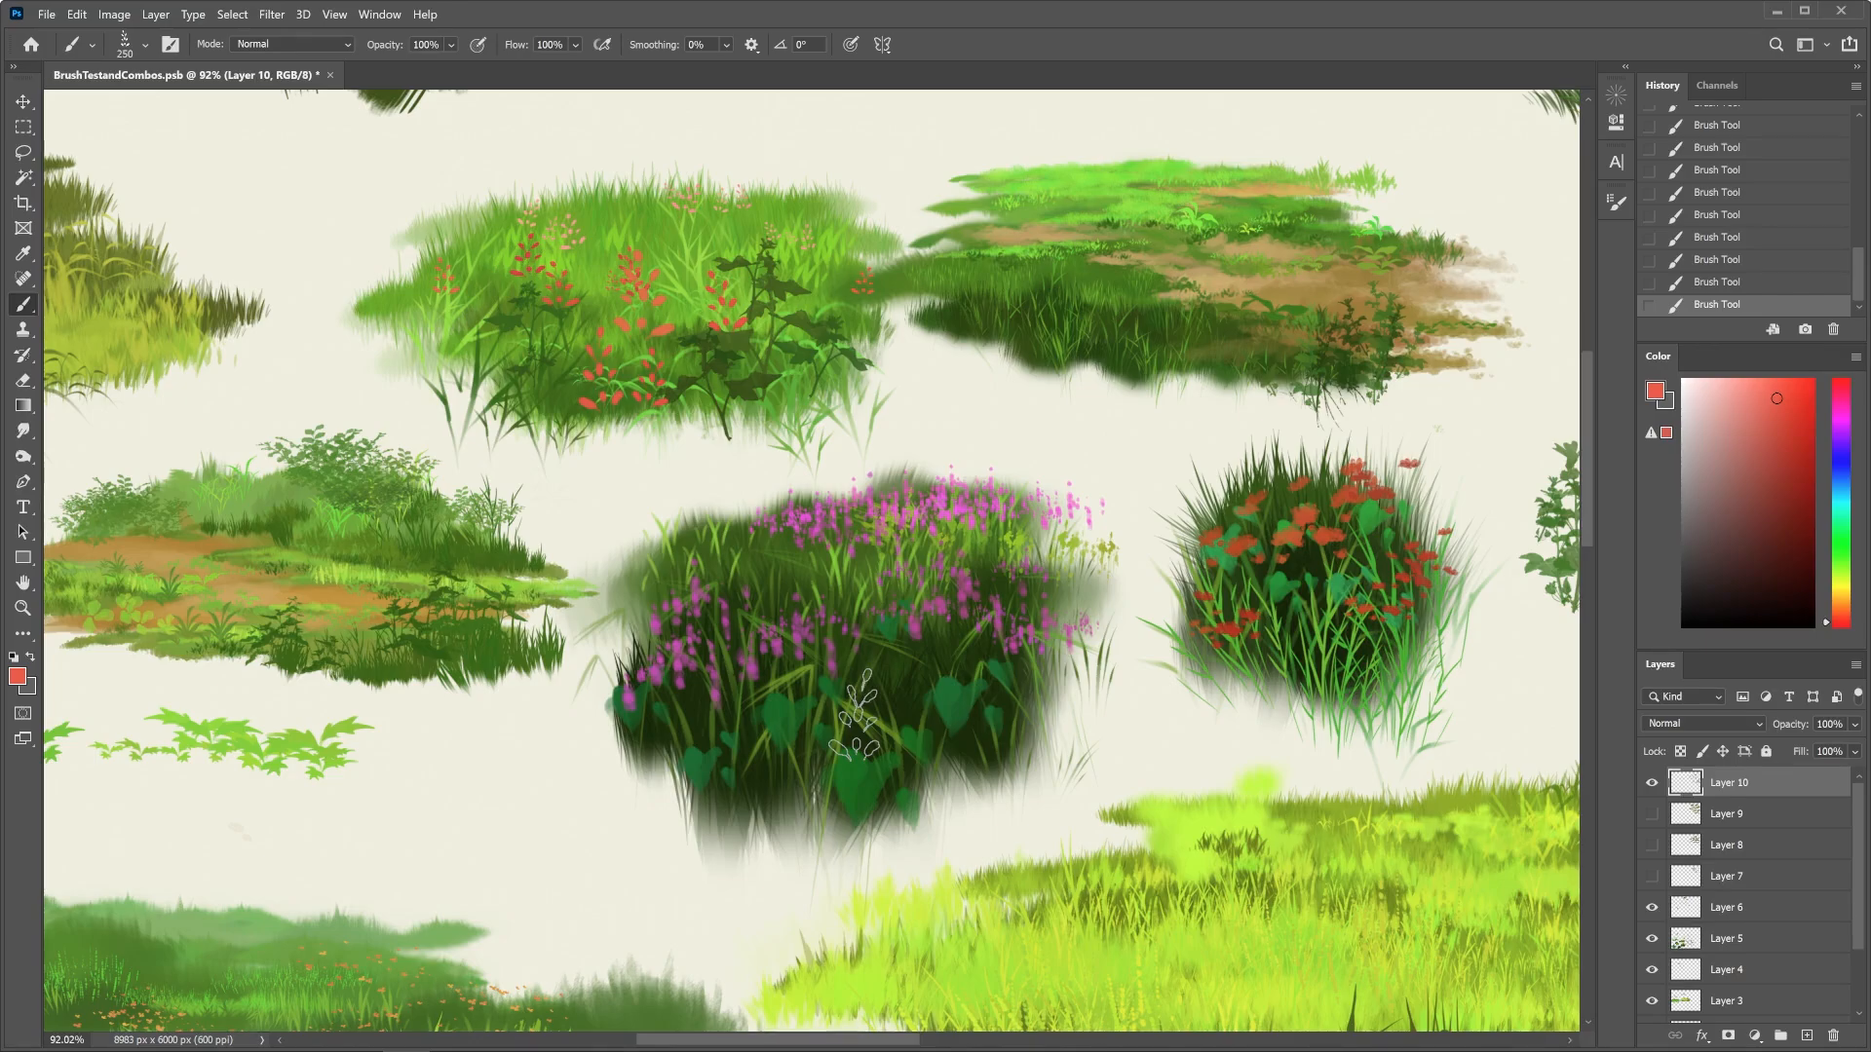
Paint tiny off-white flowers along the dirt areas of the grassy mound, undoing the first trial stroke
left_click_drag(856, 715, 1565, 1011)
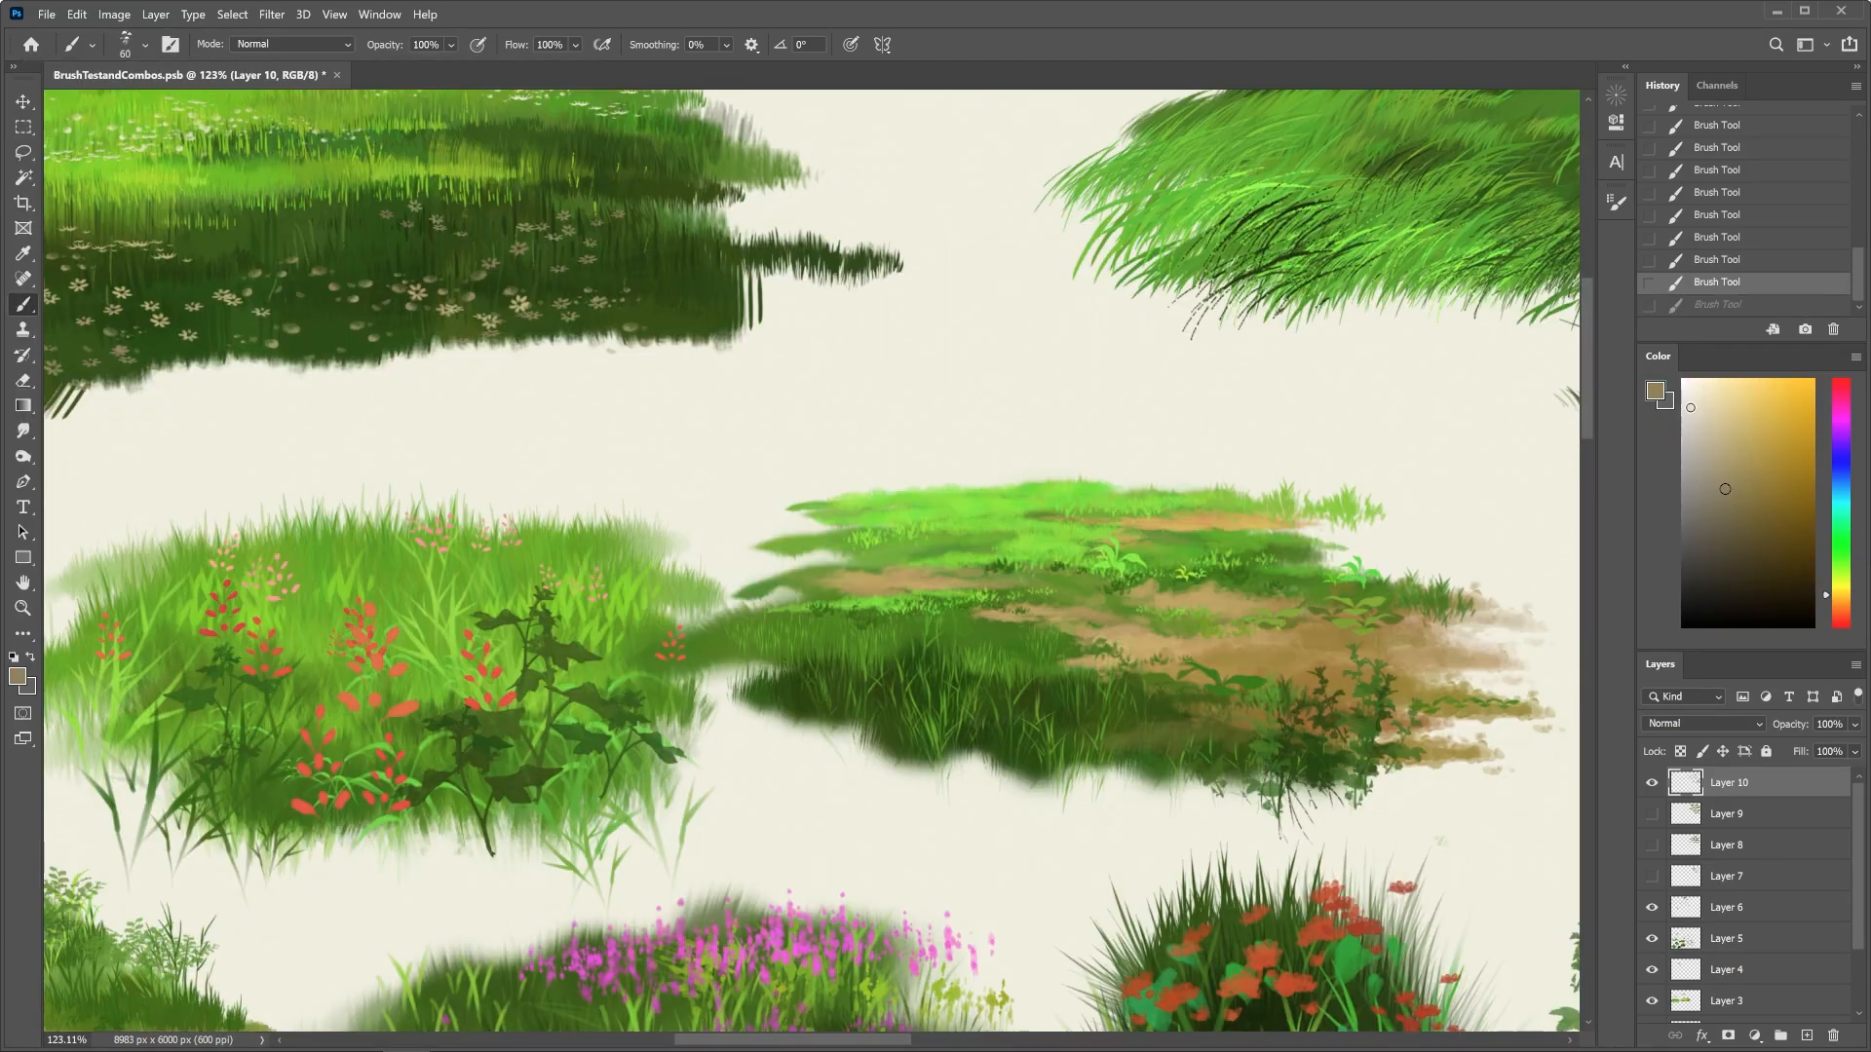
left_click_drag(1224, 595, 1277, 593)
key("ctrl+z")
mouse_move(1149, 585)
left_mouse_down()
mouse_move(1323, 581)
mouse_move(1305, 595)
mouse_move(1428, 650)
left_mouse_up()
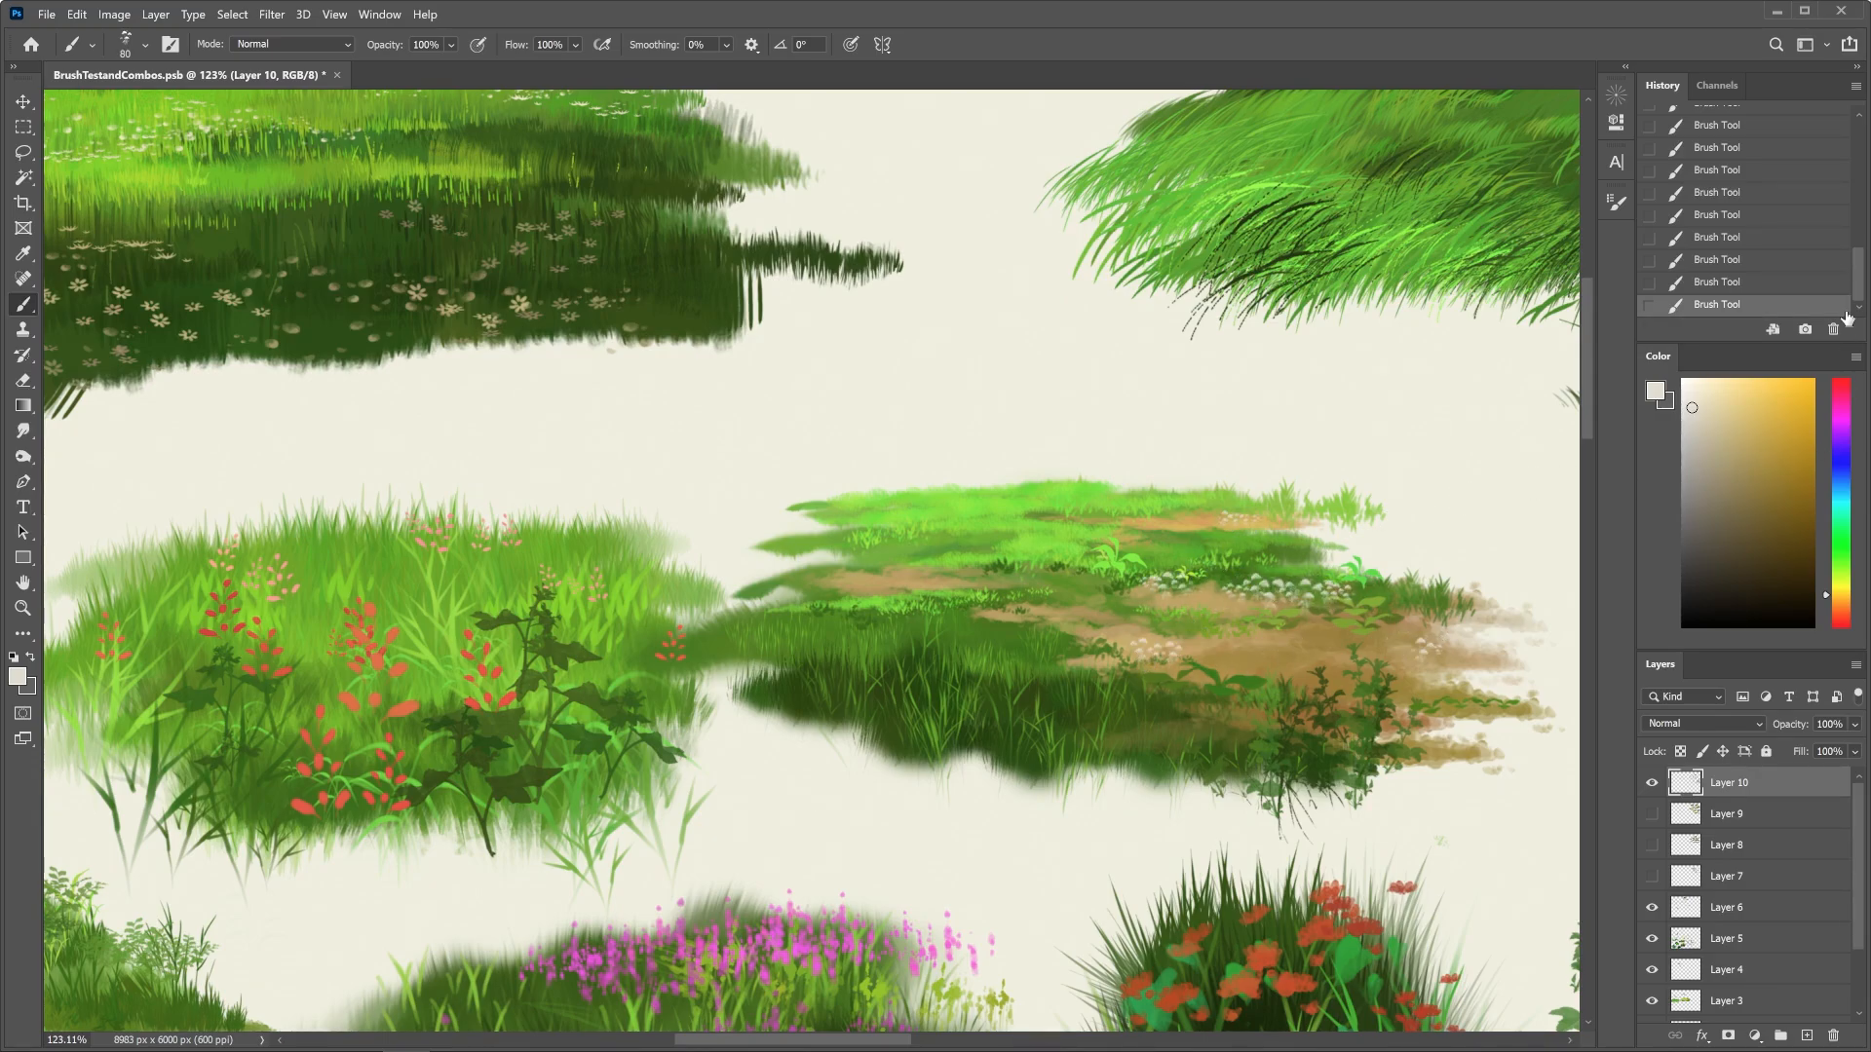
Choose the fourth Mushrooms brush, the single-stemmed mushroom tip
left_click(146, 47)
left_click(254, 661)
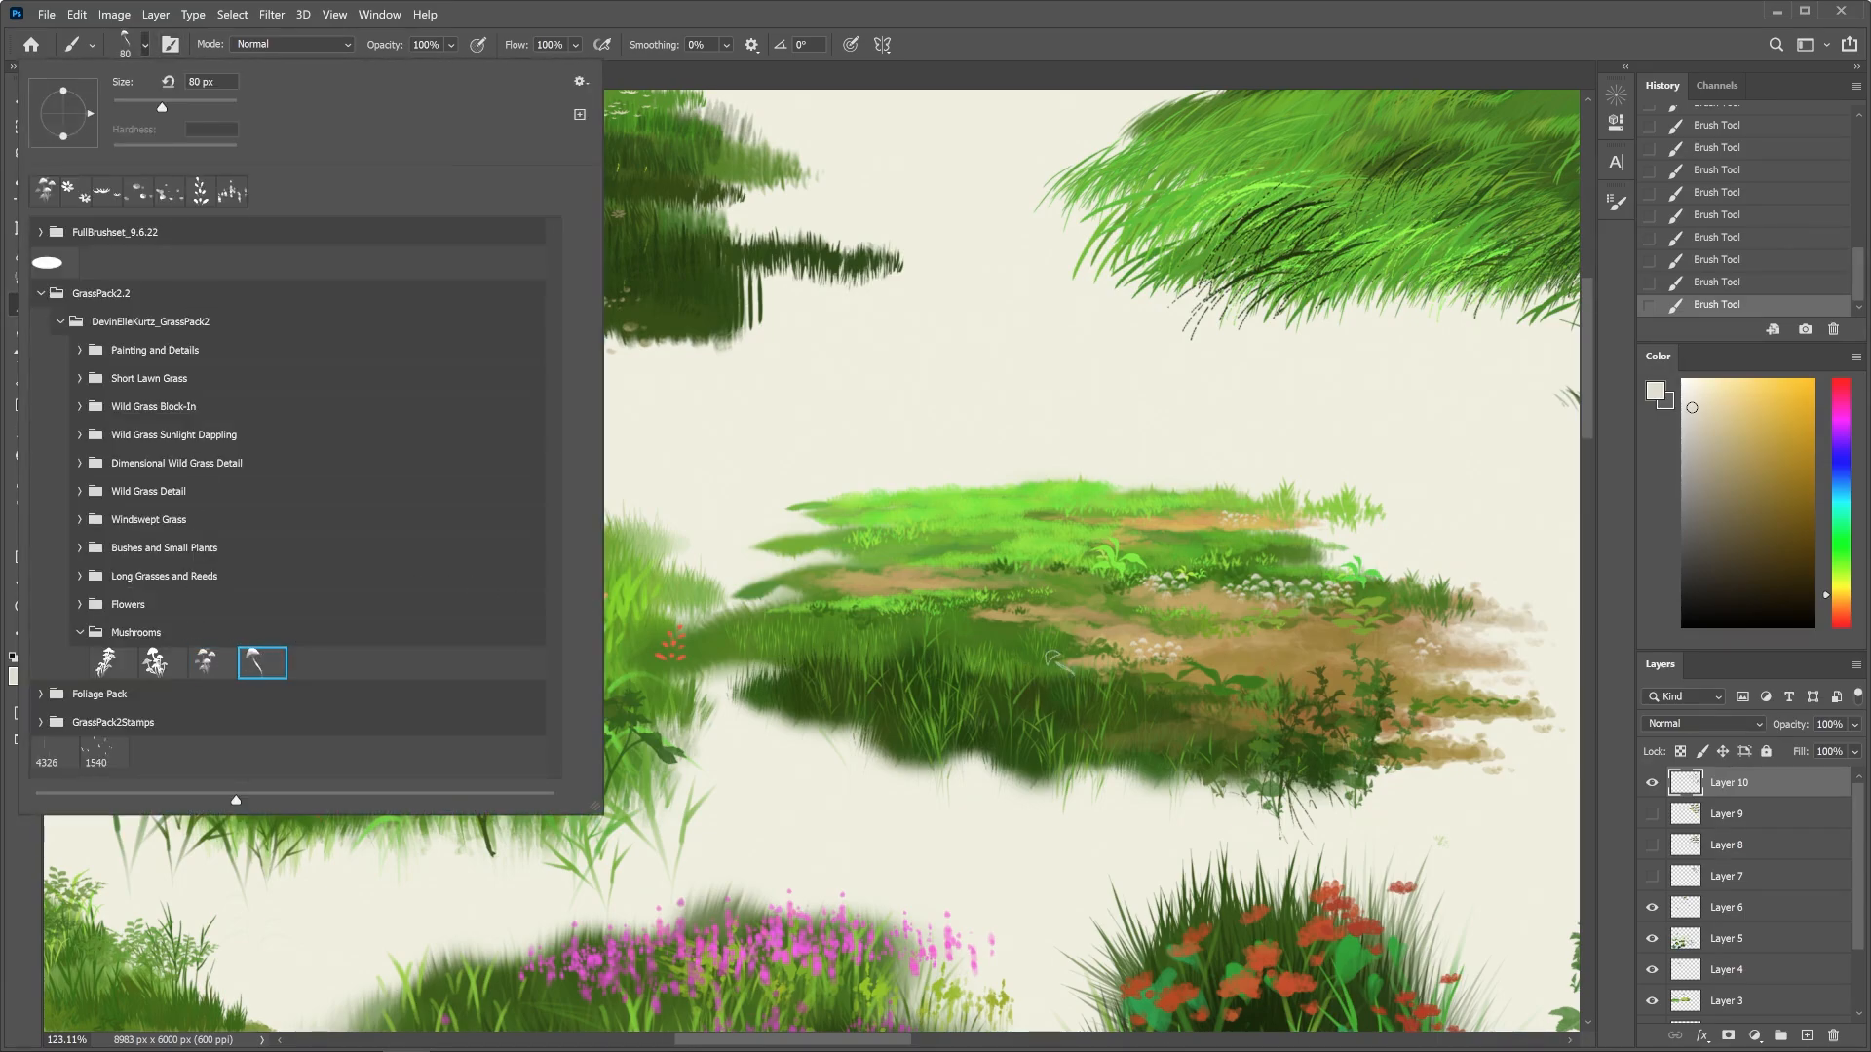
key("Return")
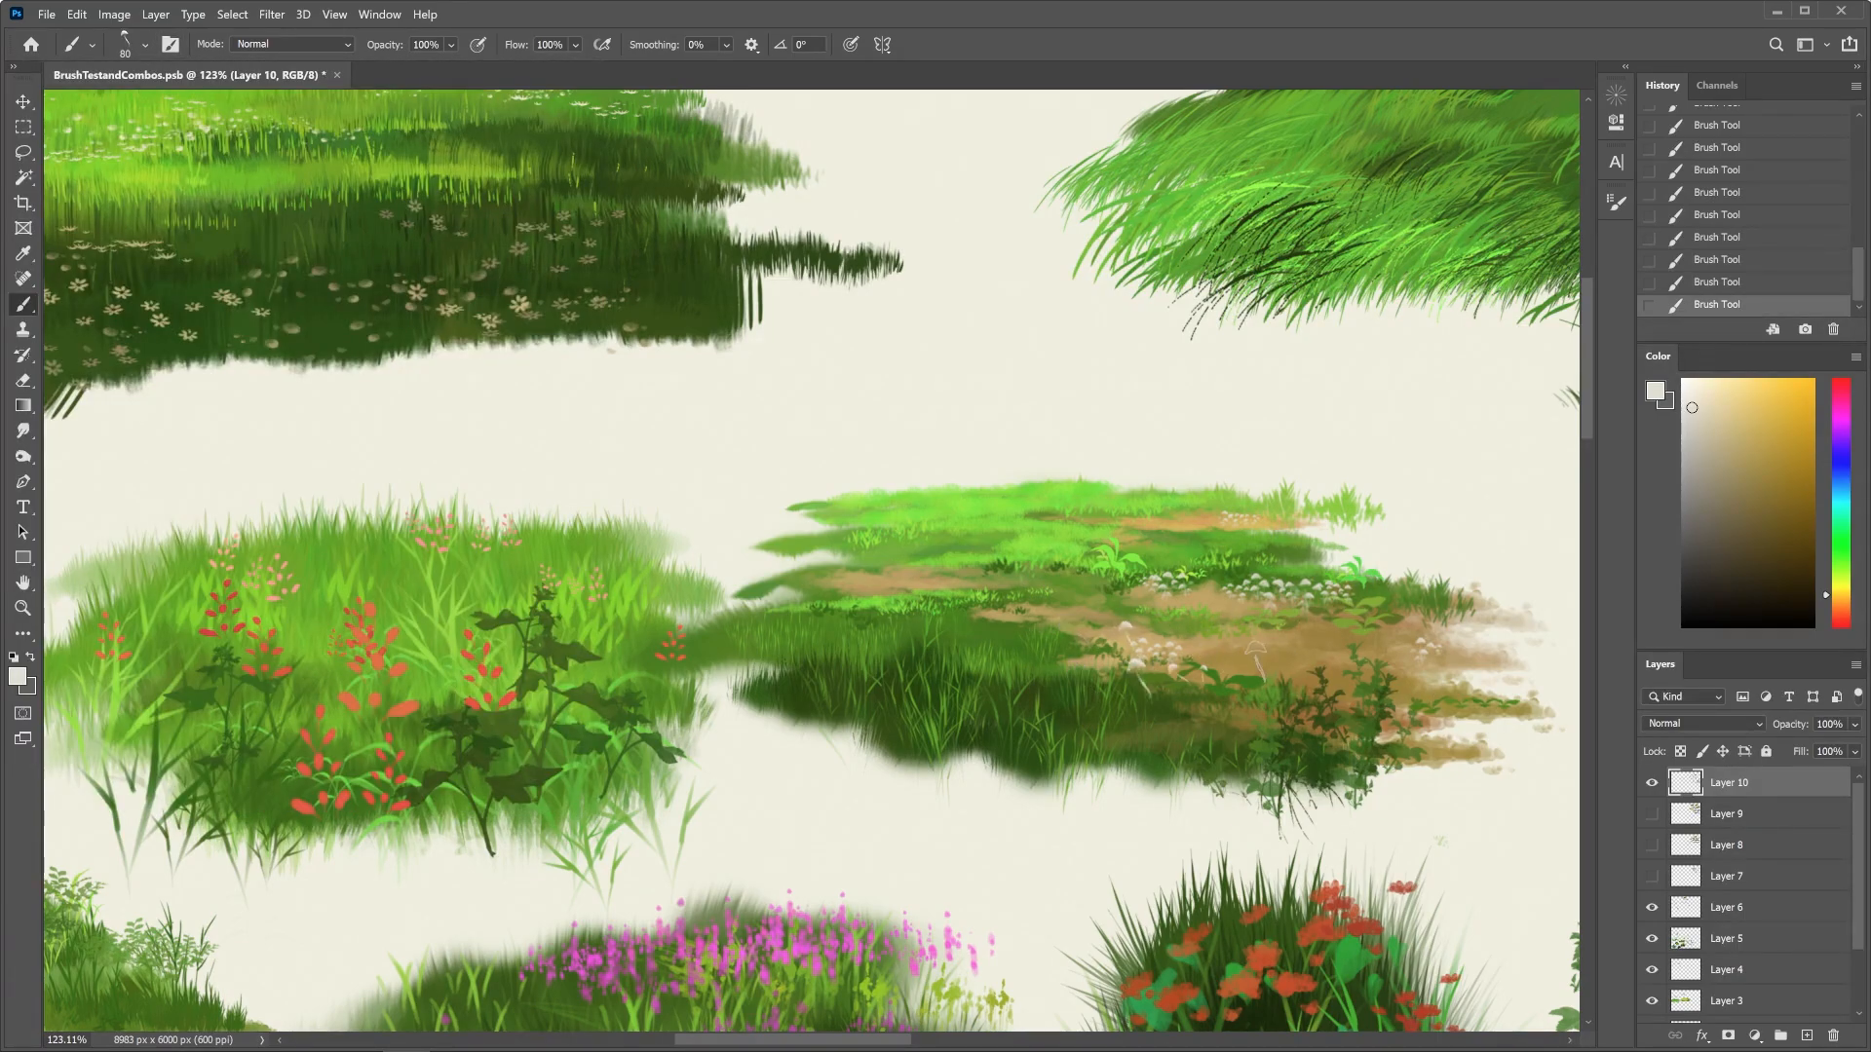
key("p")
left_click(1291, 653)
key("ctrl+z")
key("b")
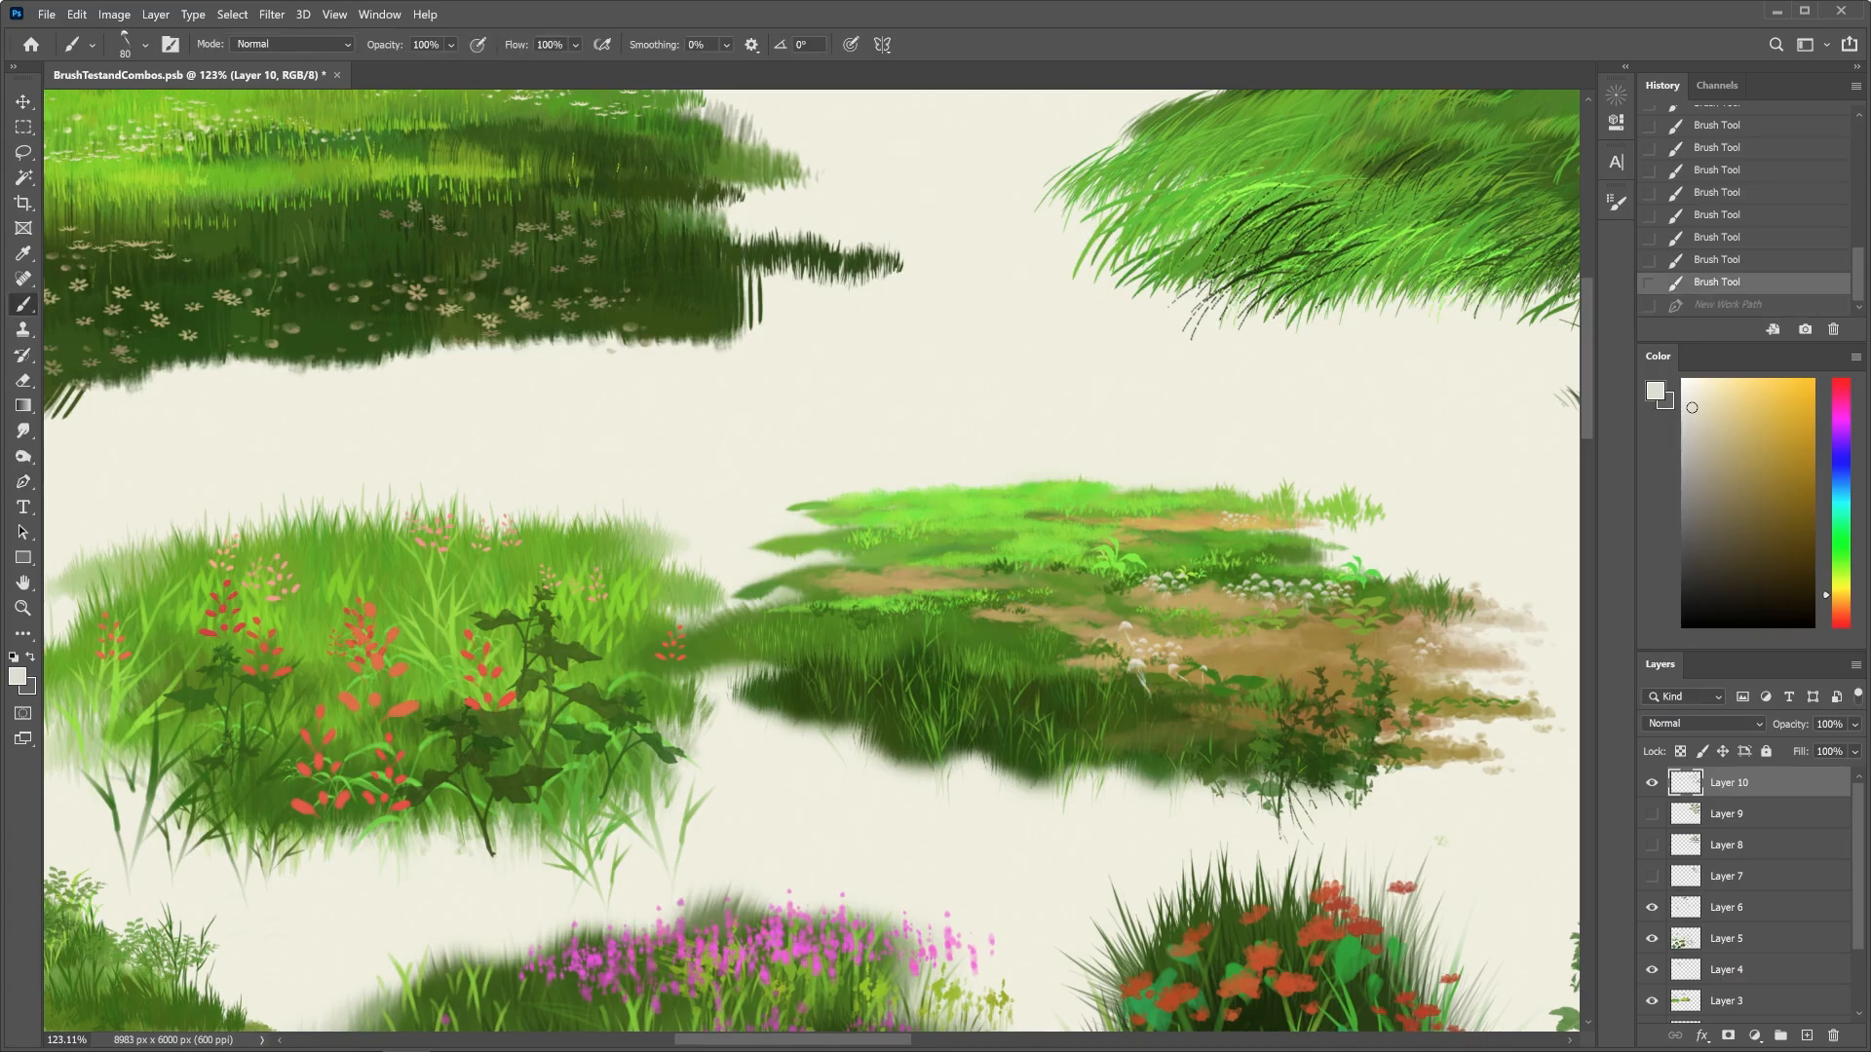
Reduce the brush to 60 px and stamp small pale mushrooms on the dirt areas of the mound
key("bracketleft")
key("bracketleft")
left_click(1389, 651)
Choose the second Mushrooms brush in a muted brown, undo the small test stamp and enlarge the brush to 300 px
left_click(145, 45)
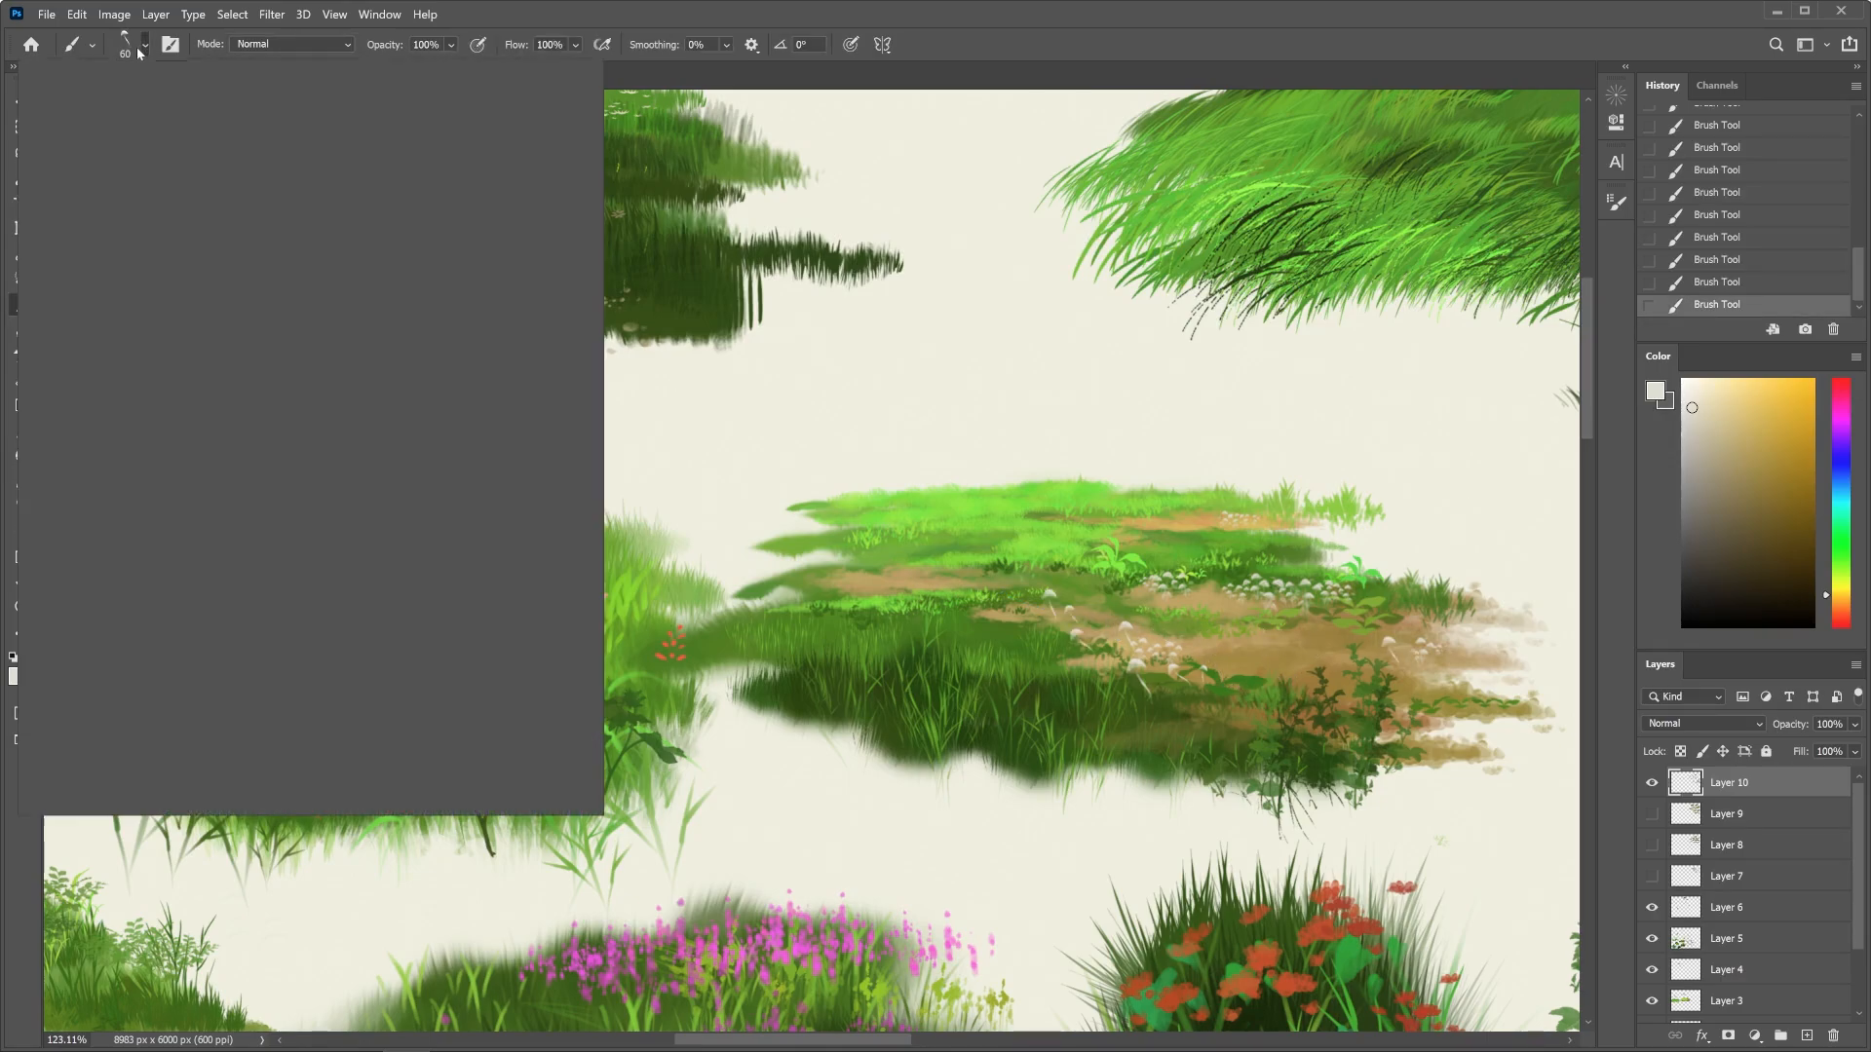
left_click(166, 661)
left_click(1735, 509)
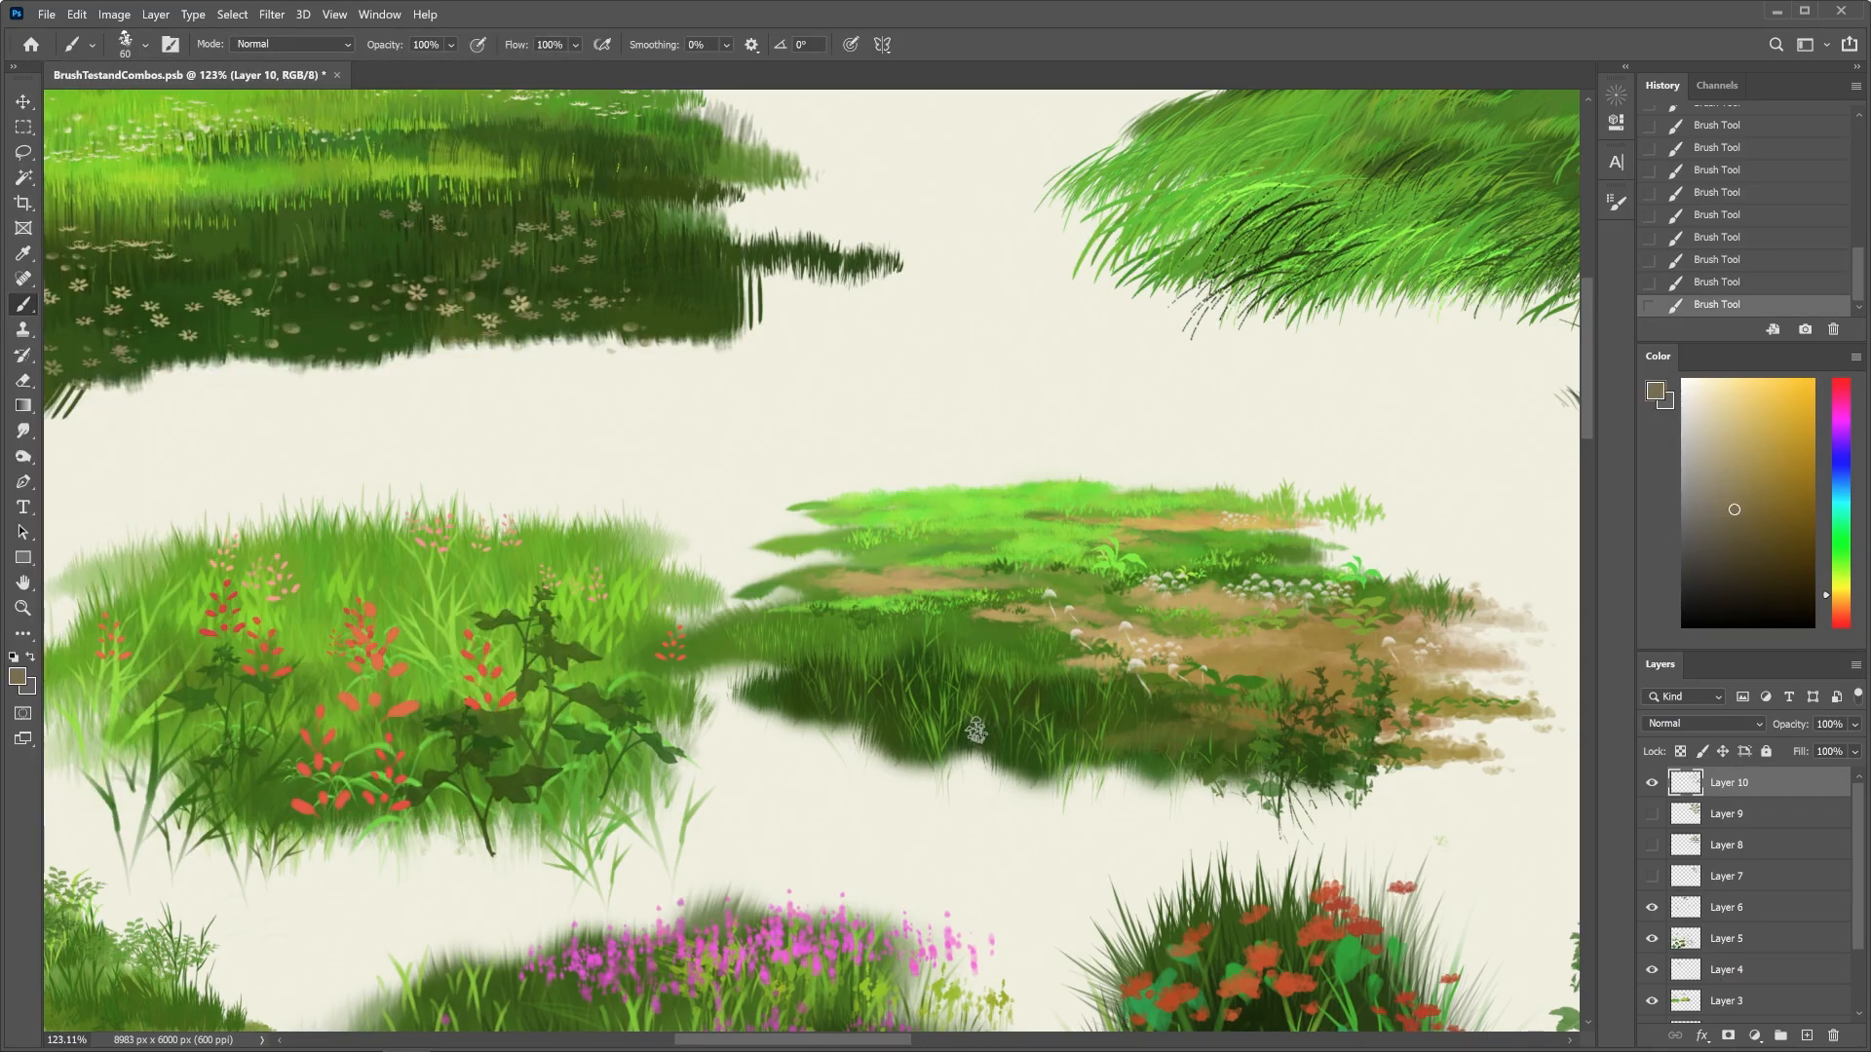
left_click(1190, 714)
key("ctrl+z")
key("bracketright")
key("bracketright")
key("bracketright")
key("bracketright")
key("bracketright")
key("bracketright")
key("bracketright")
key("bracketright")
key("bracketright")
key("bracketright")
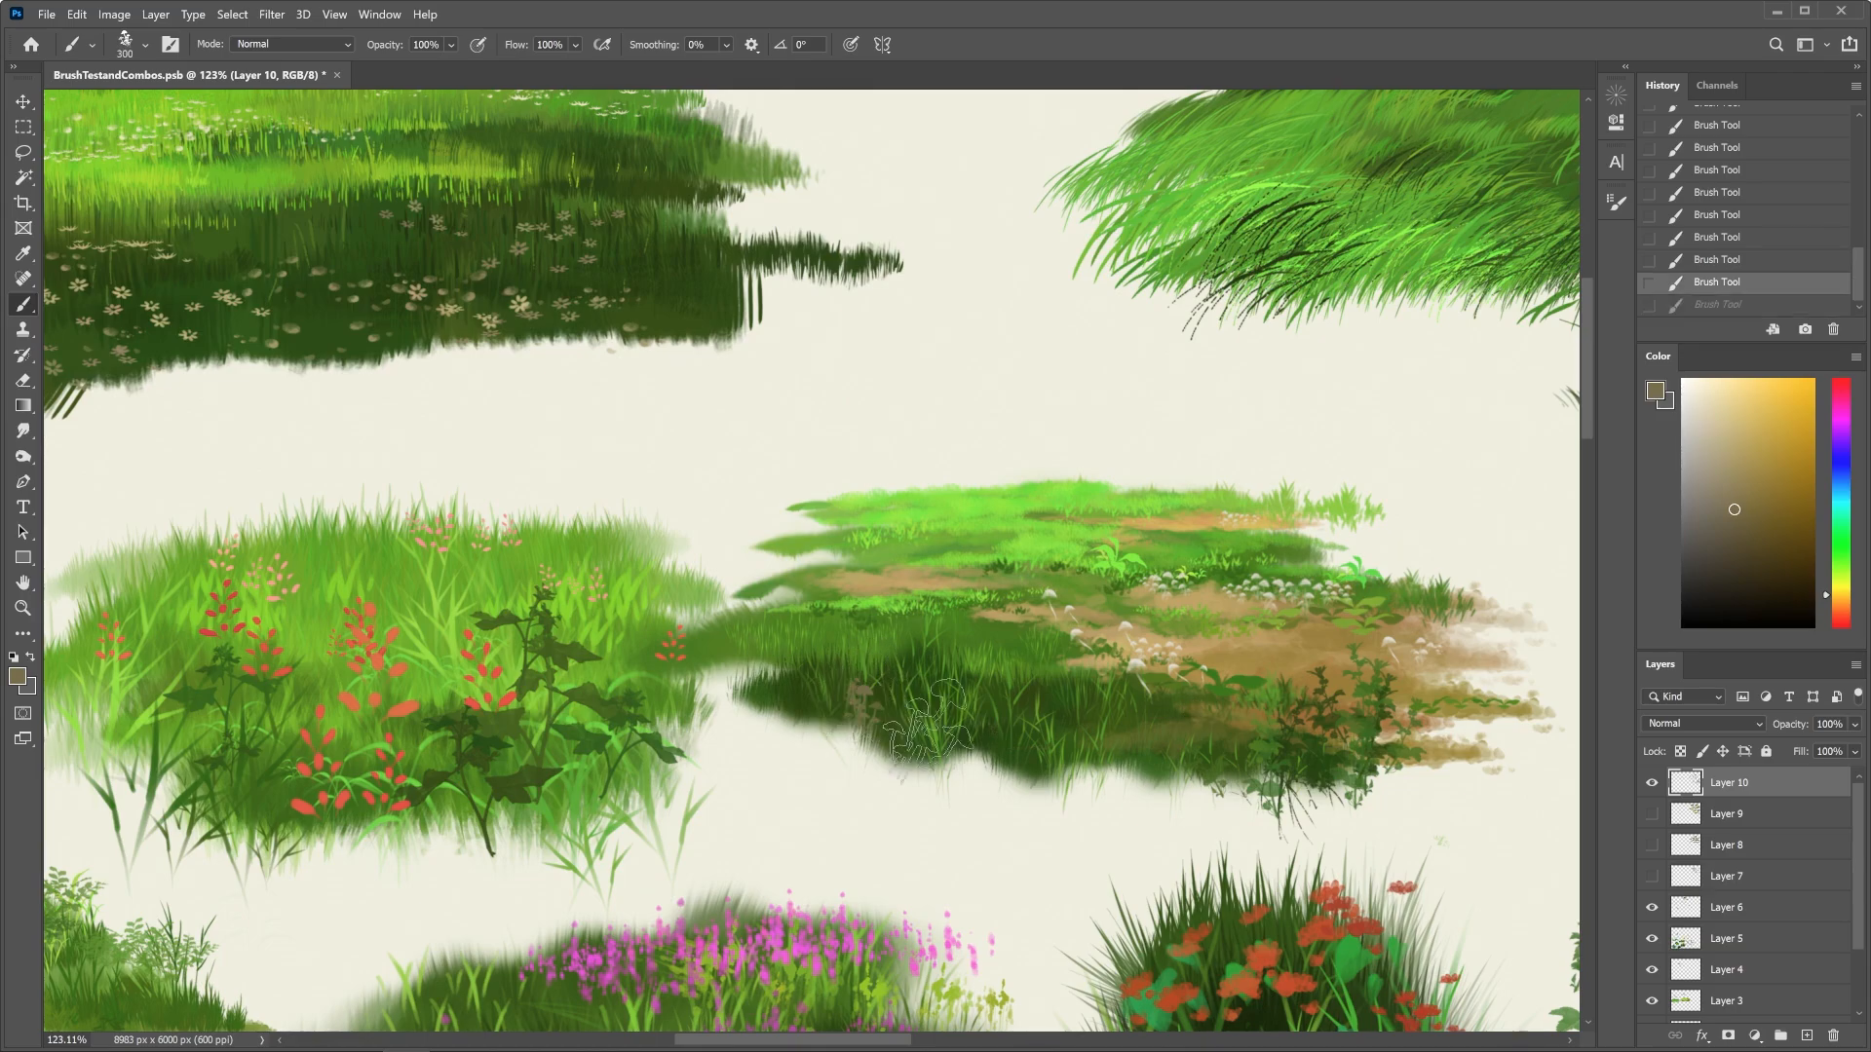
Stamp brown mushroom clusters along the dark grass edge of the mound, redoing the last cluster
left_click(887, 717)
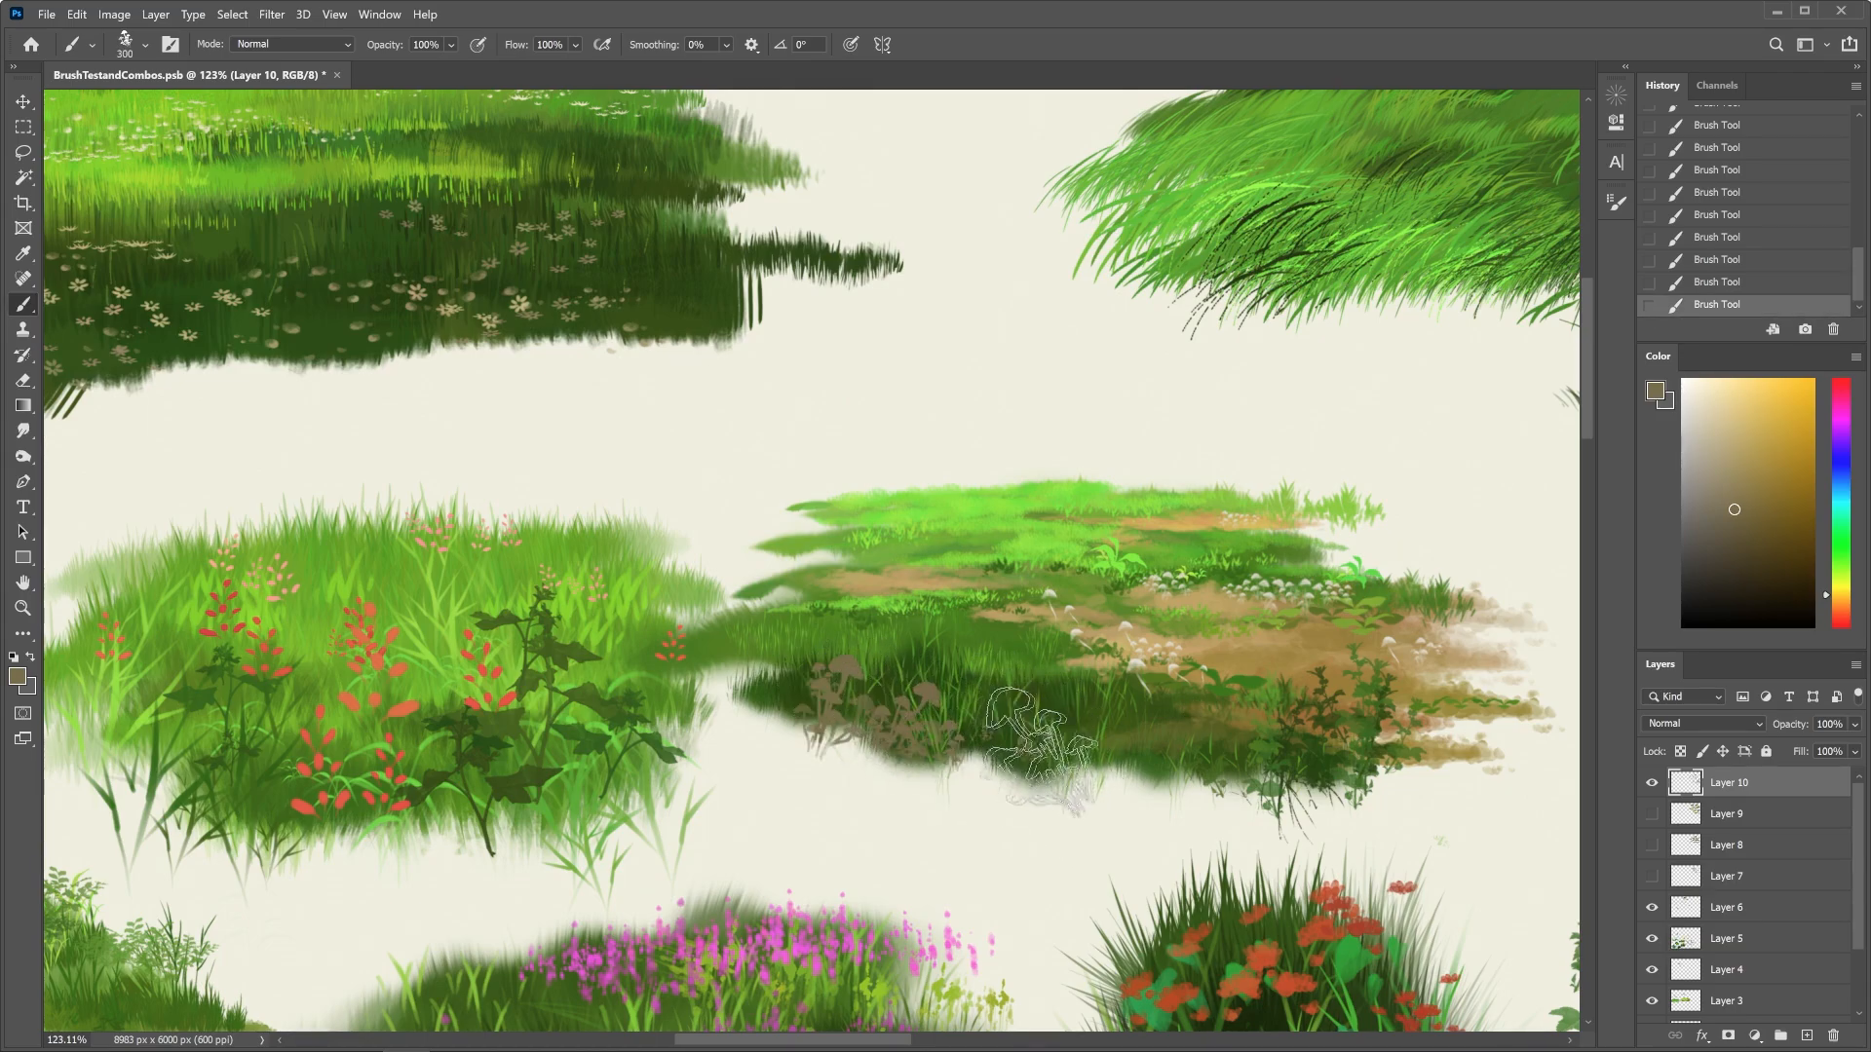
left_click(1038, 752)
key("ctrl+z")
left_click_drag(987, 733, 1035, 755)
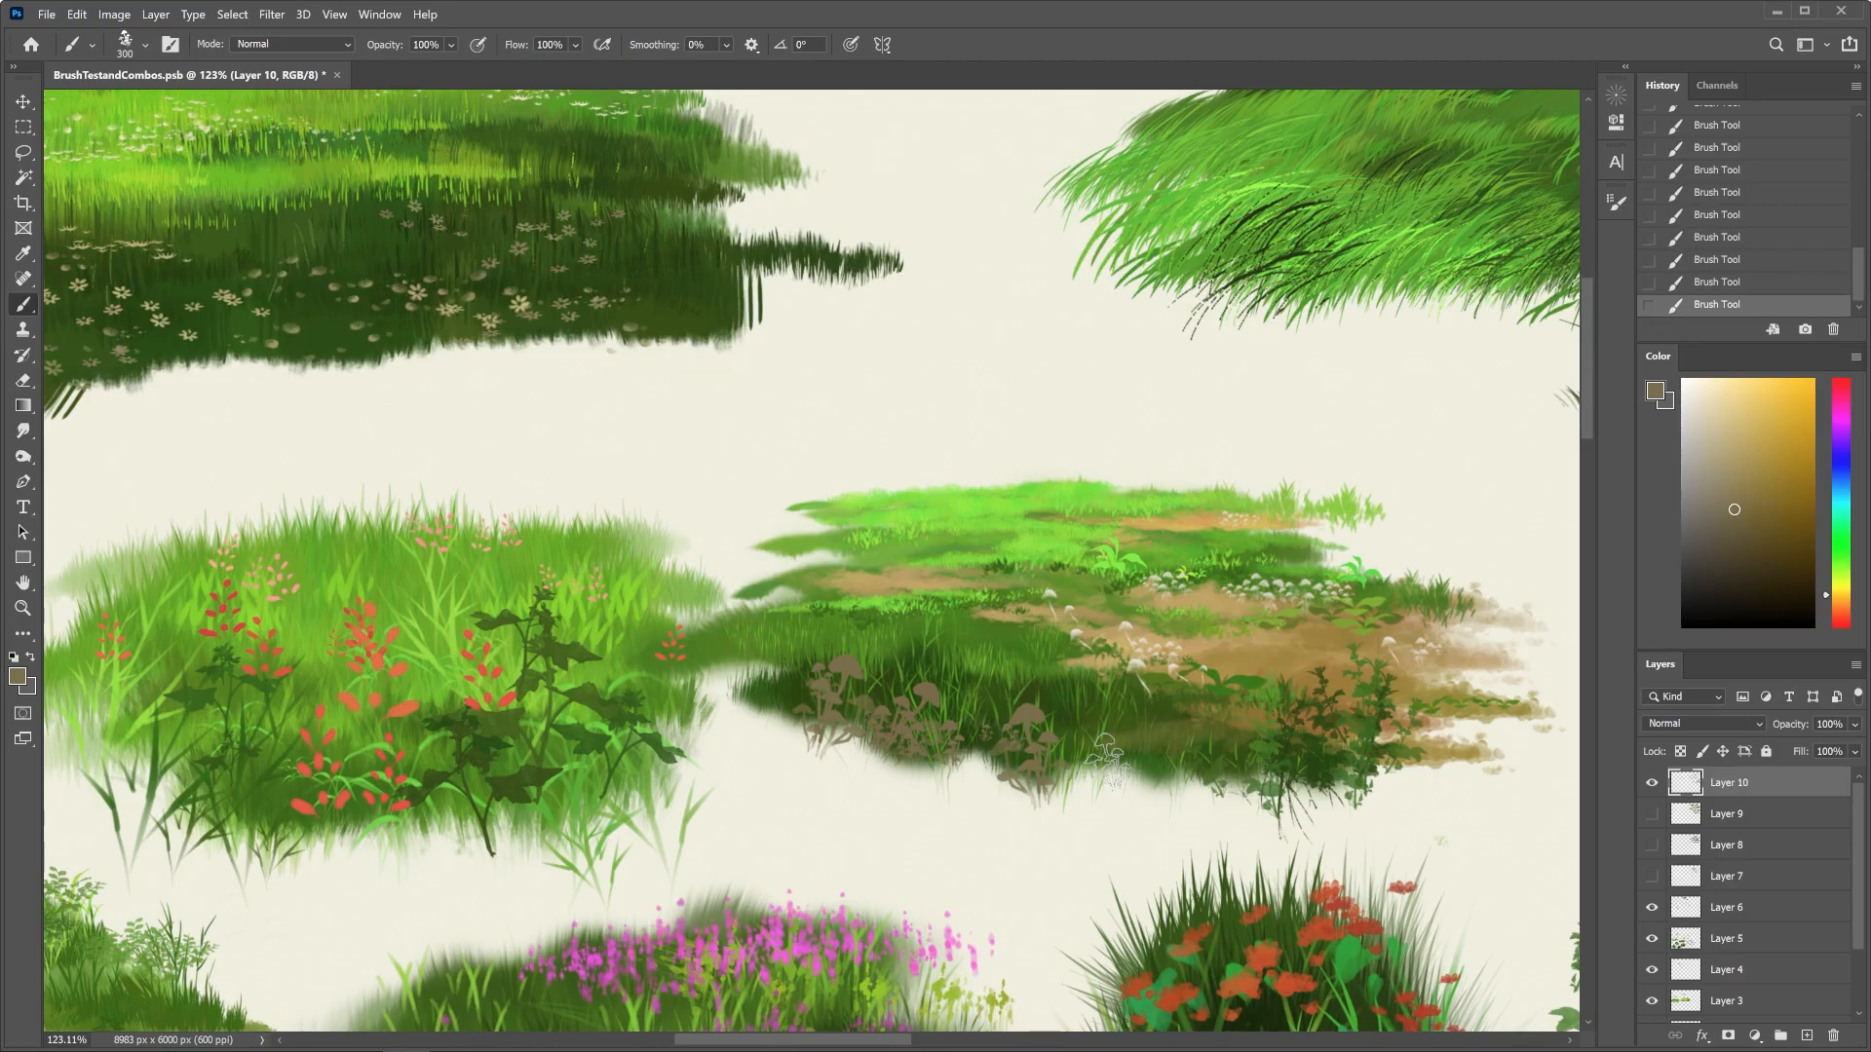